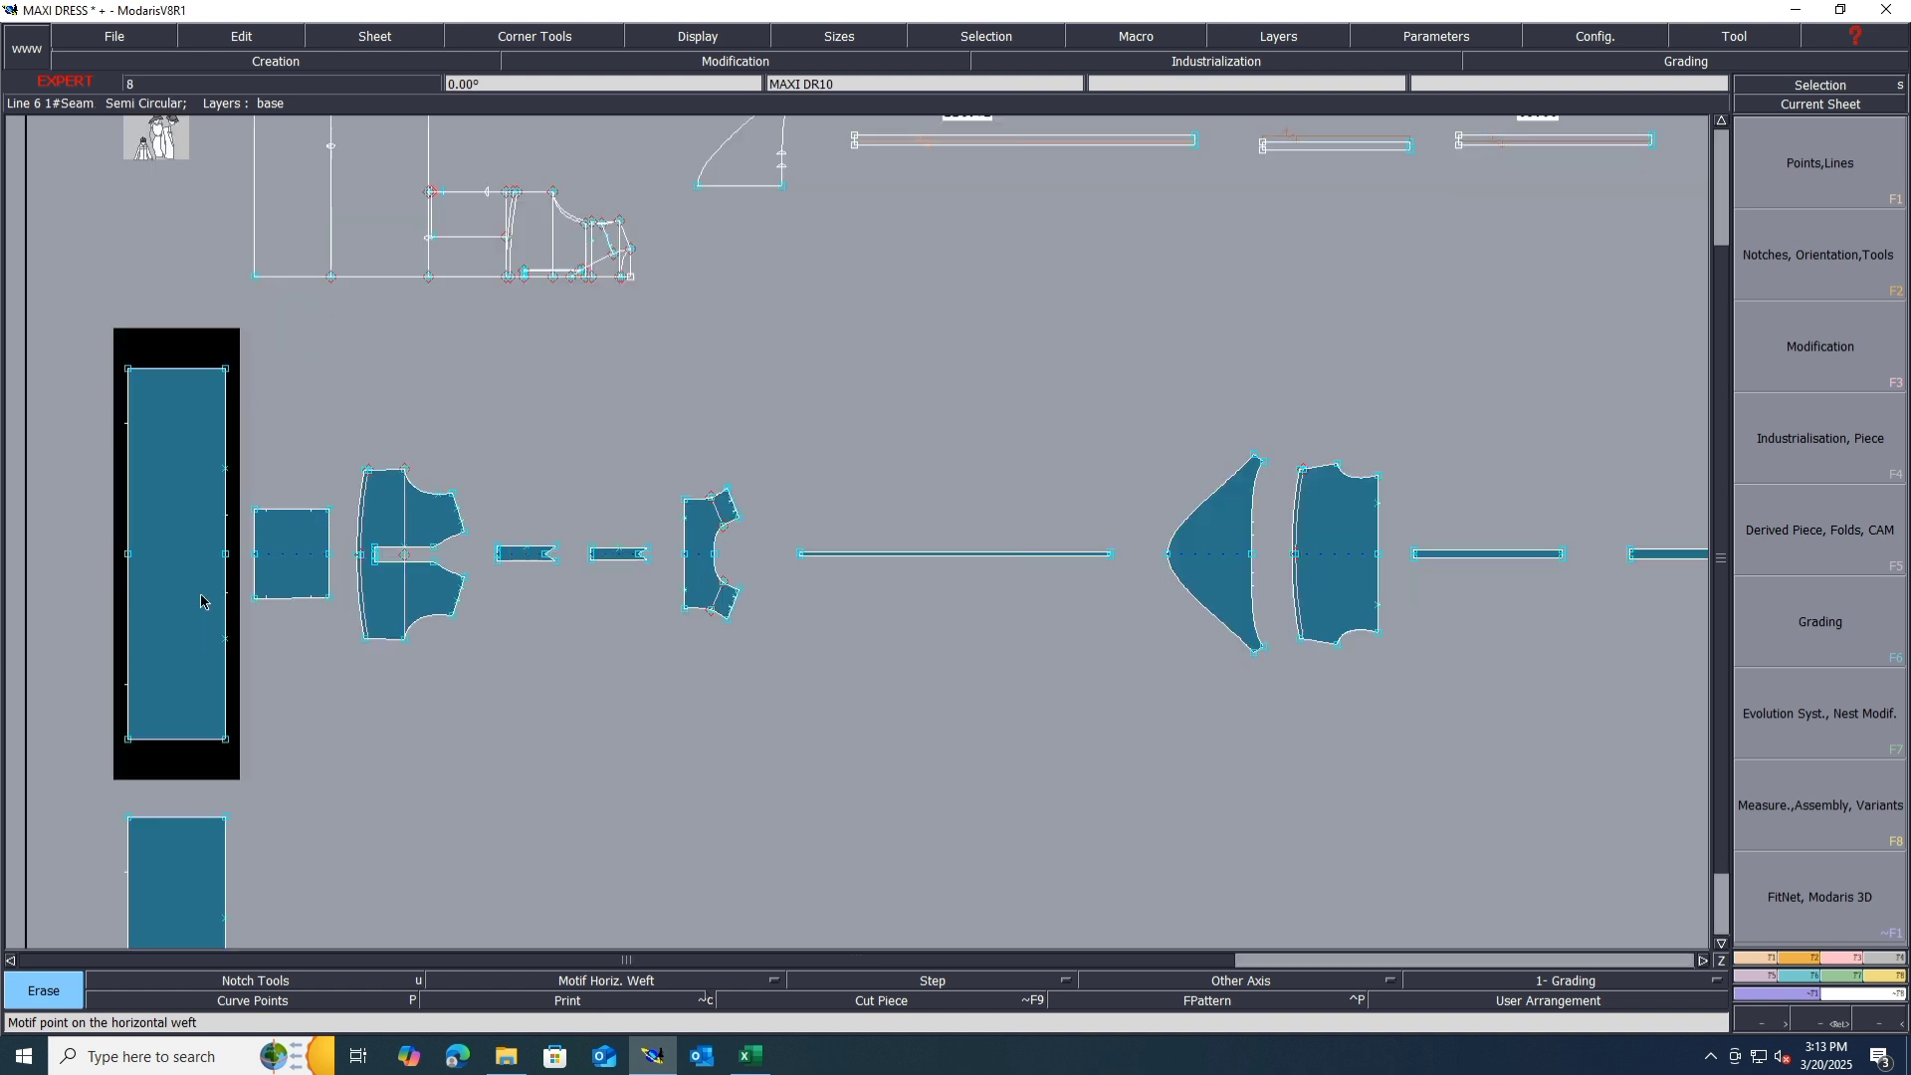
key("m")
left_click(265, 510)
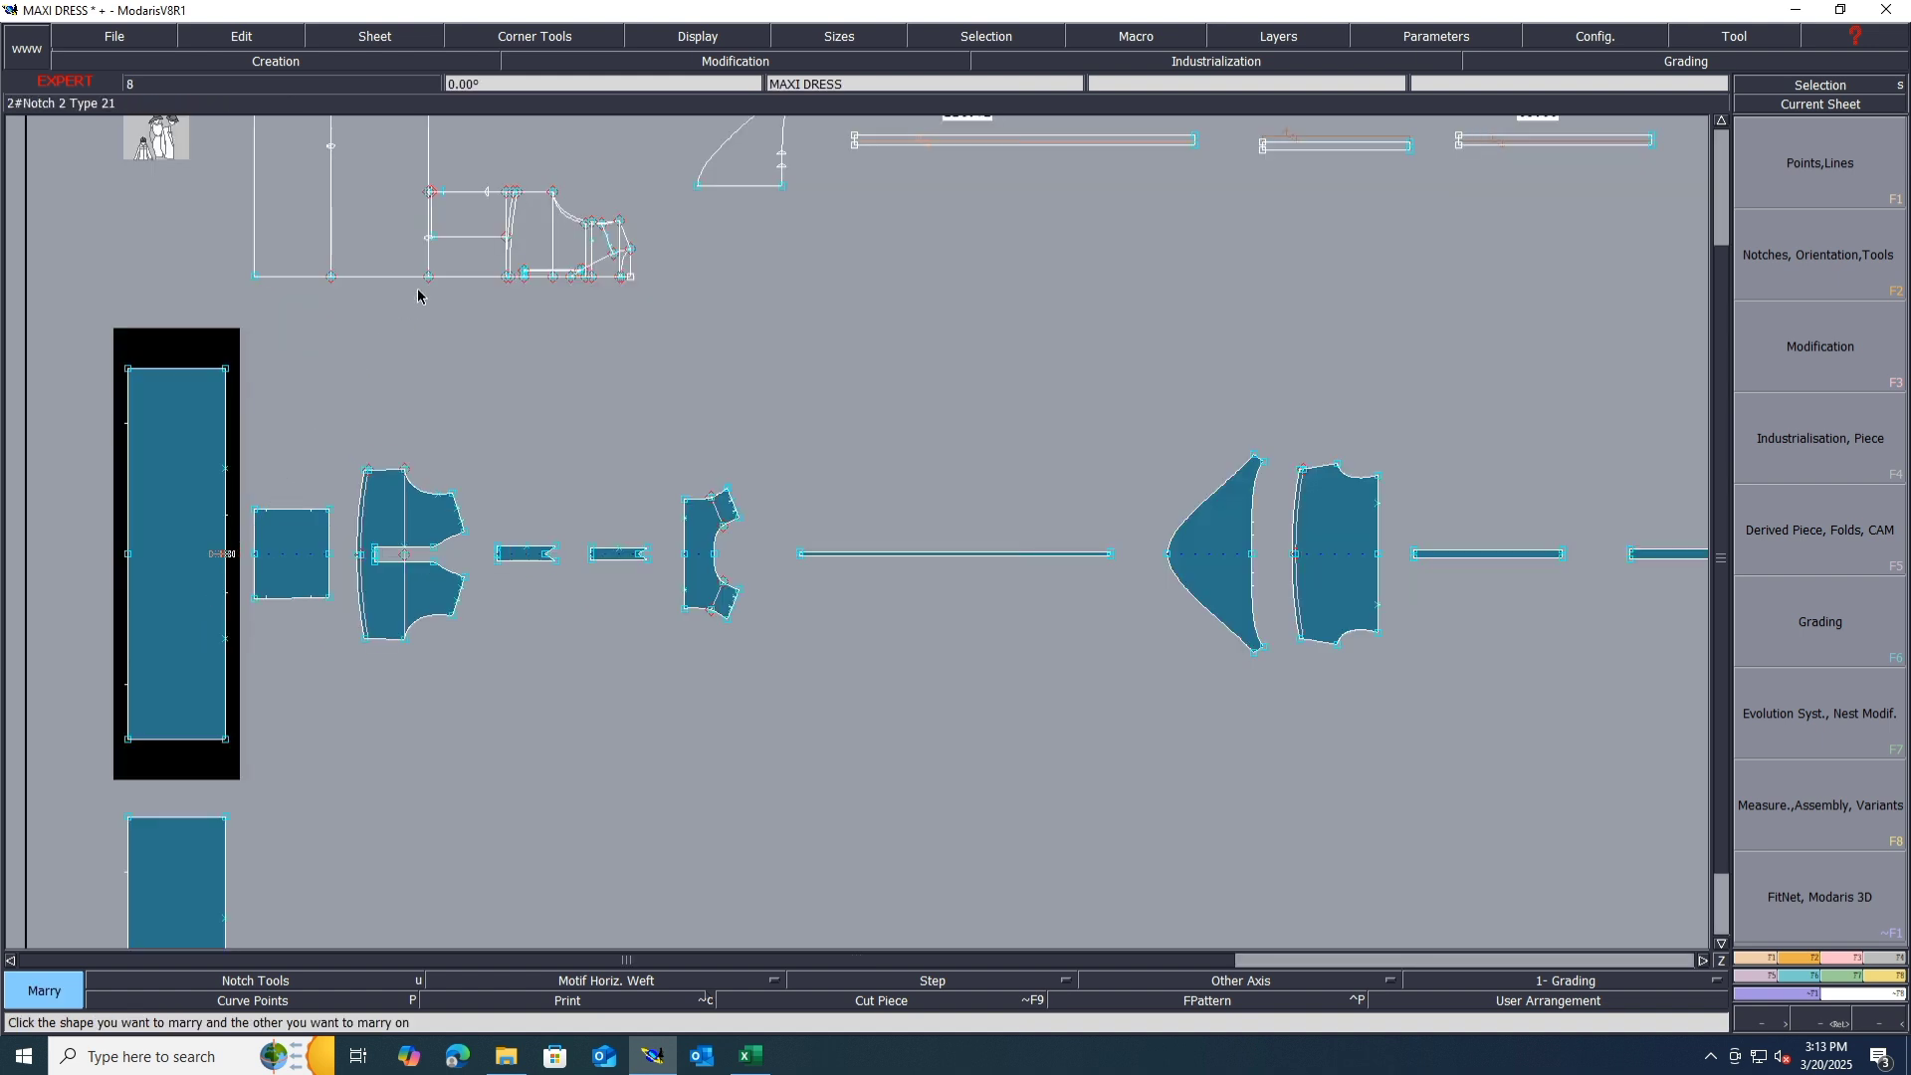
left_click(430, 278)
scroll(393, 419, "down", 3)
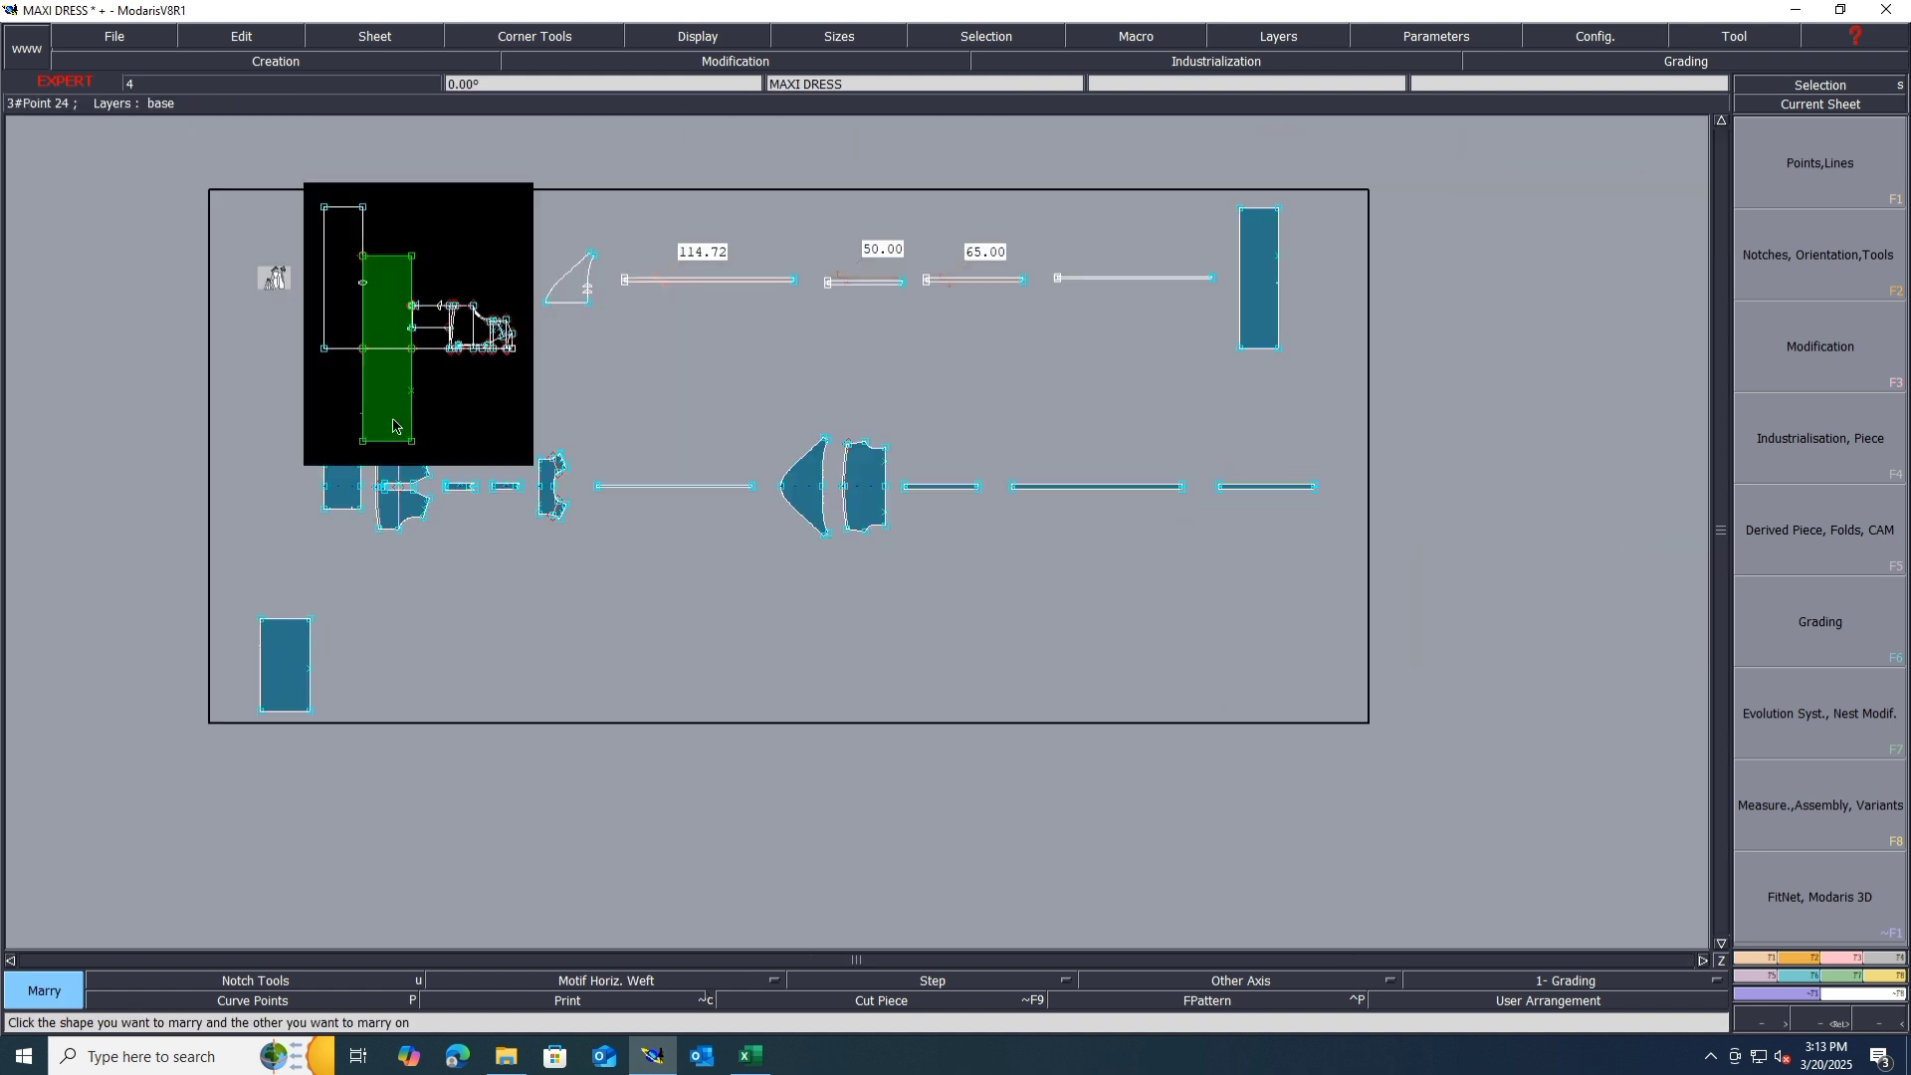
key("ctrl+z")
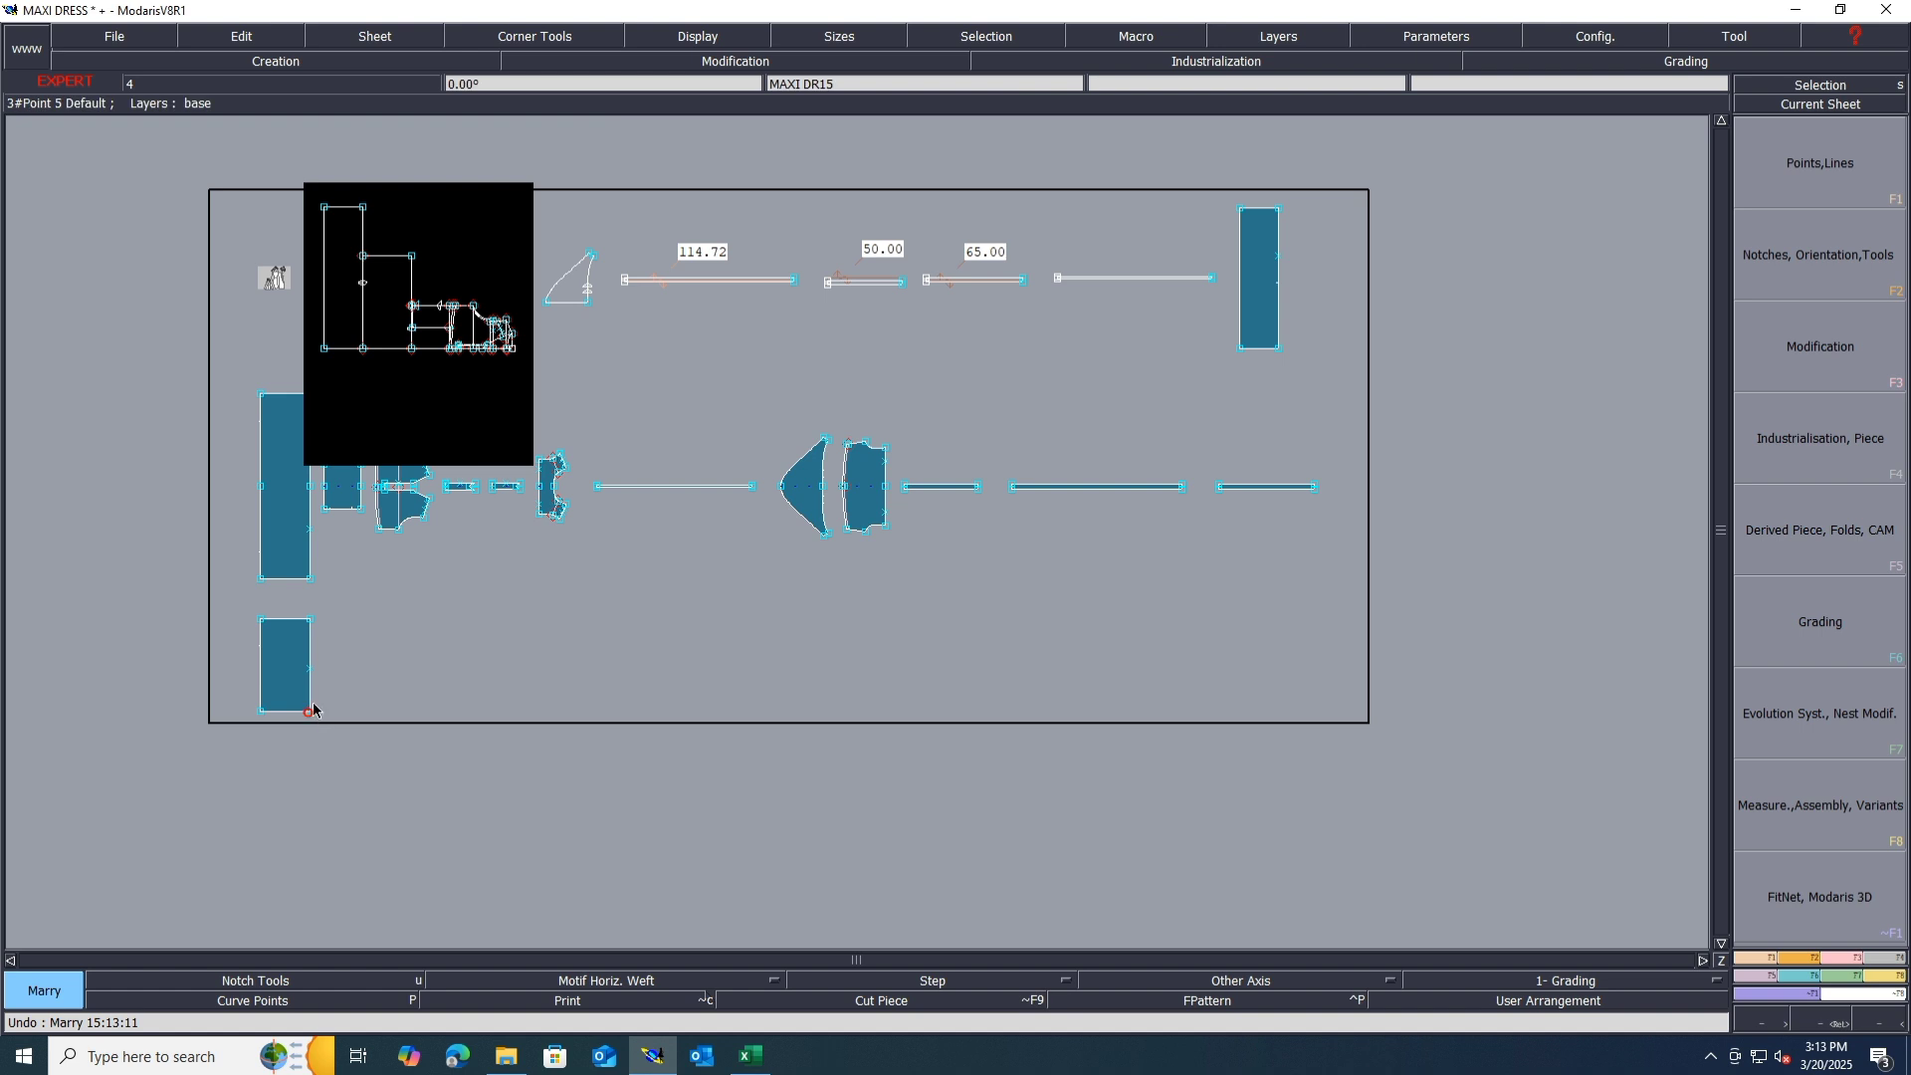
Step: Delete the small rectangular sheet below the tall rectangular piece and automatically rearrange all sheets on the desk
left_click(317, 697)
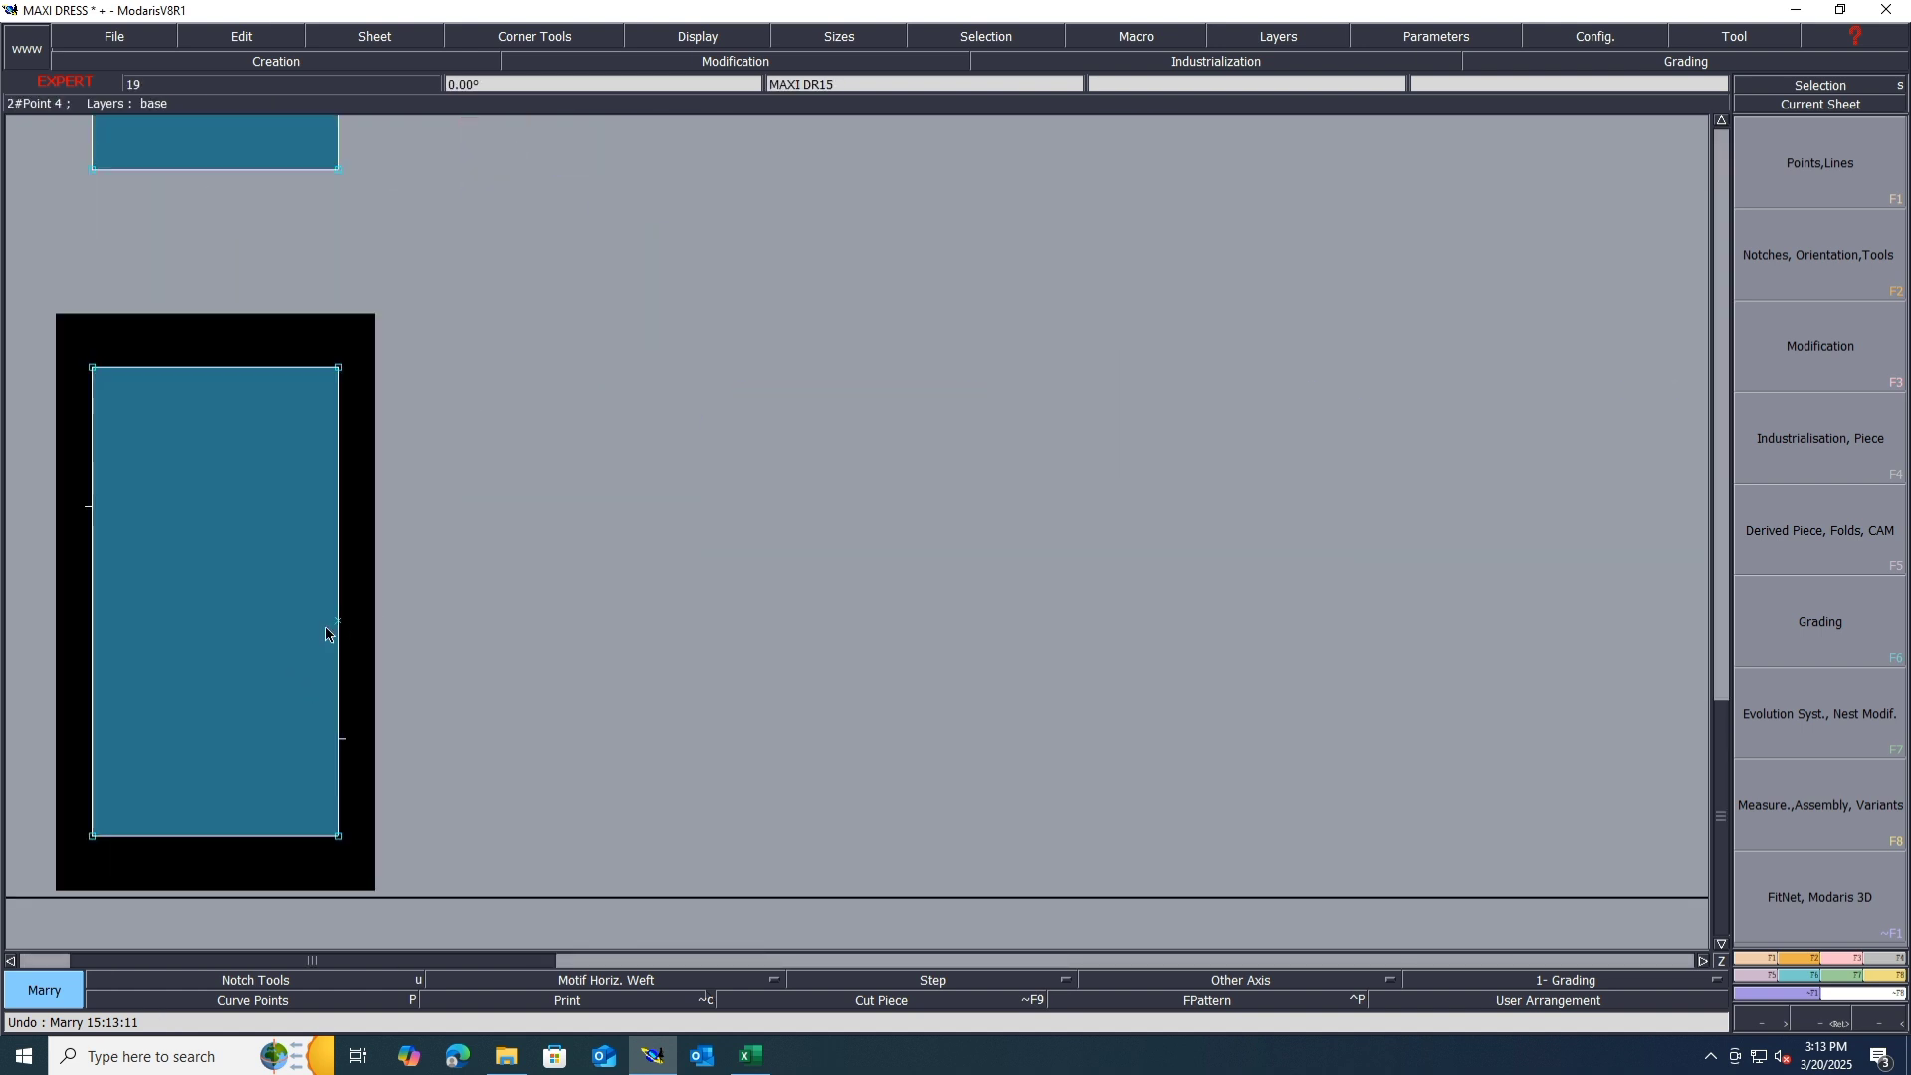
scroll(327, 634, "down", 5)
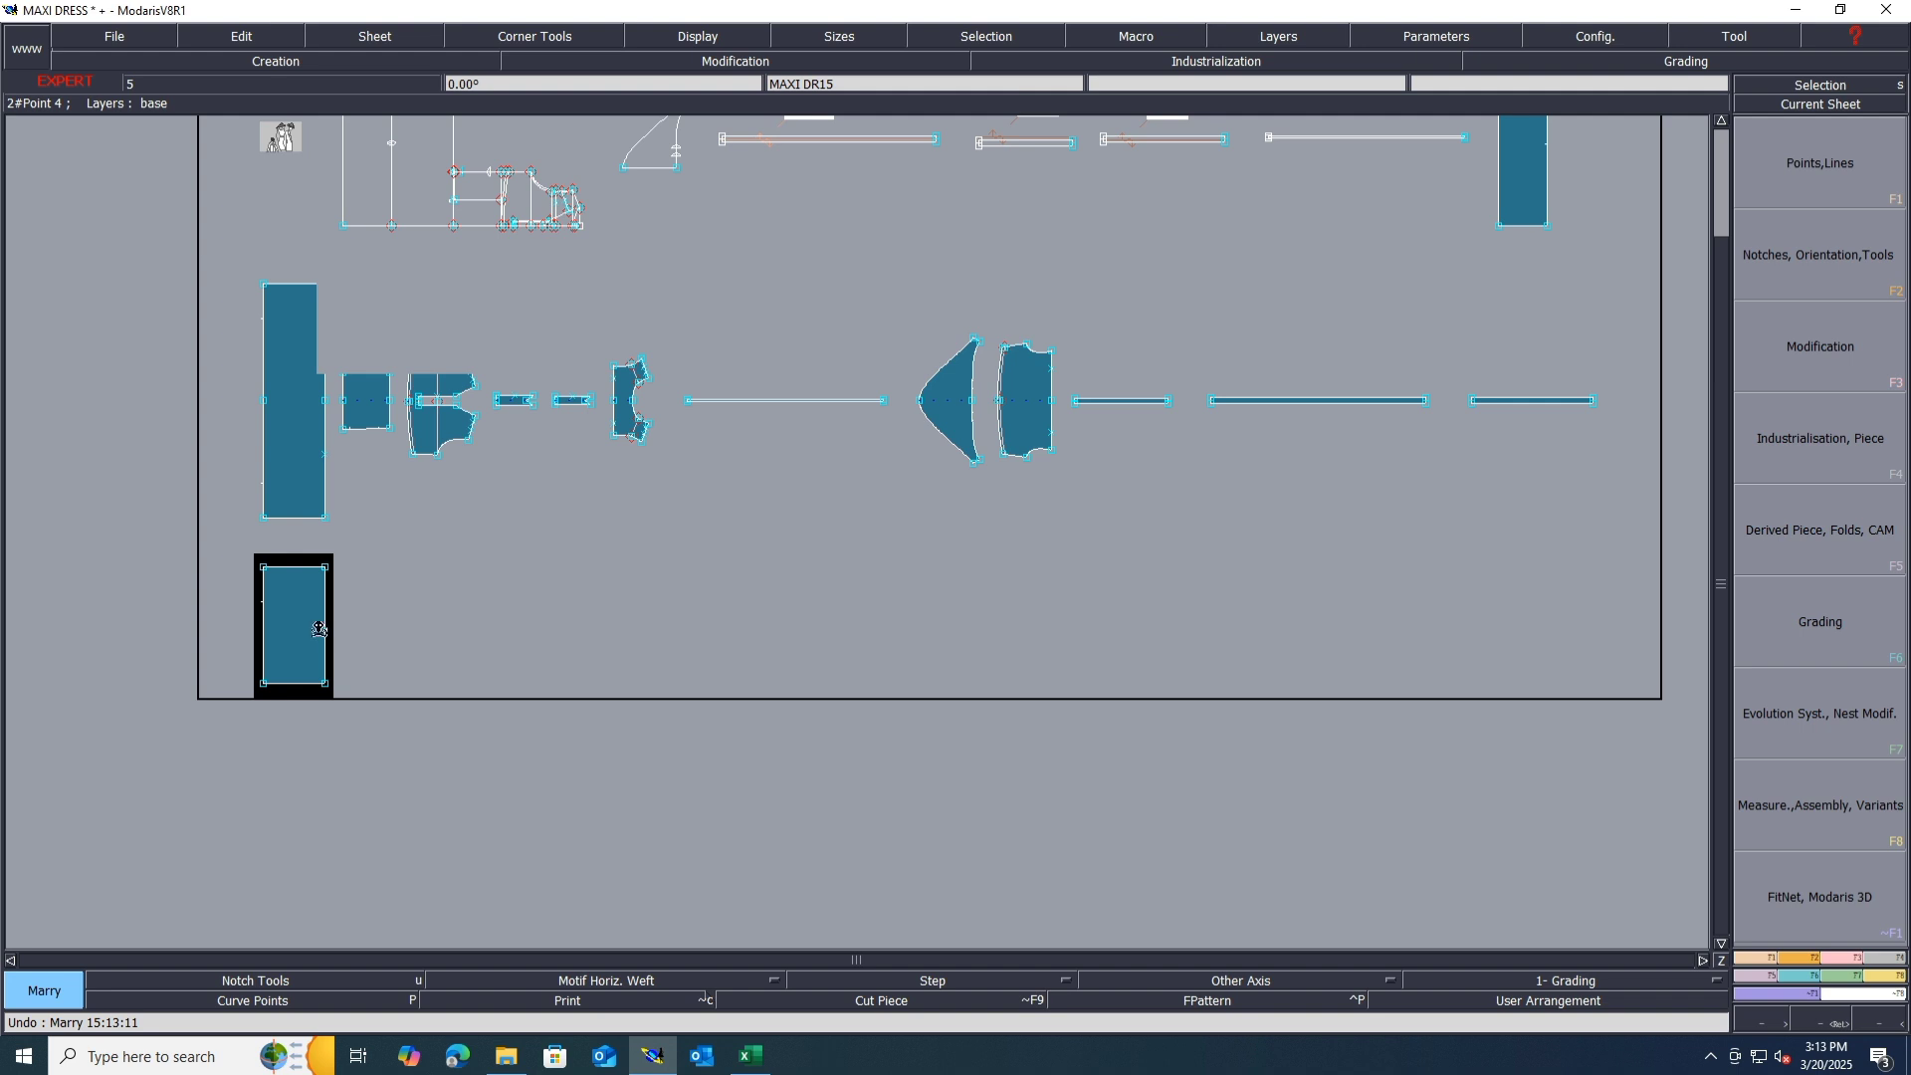
key("Delete")
left_click(316, 630)
scroll(414, 554, "down", 3)
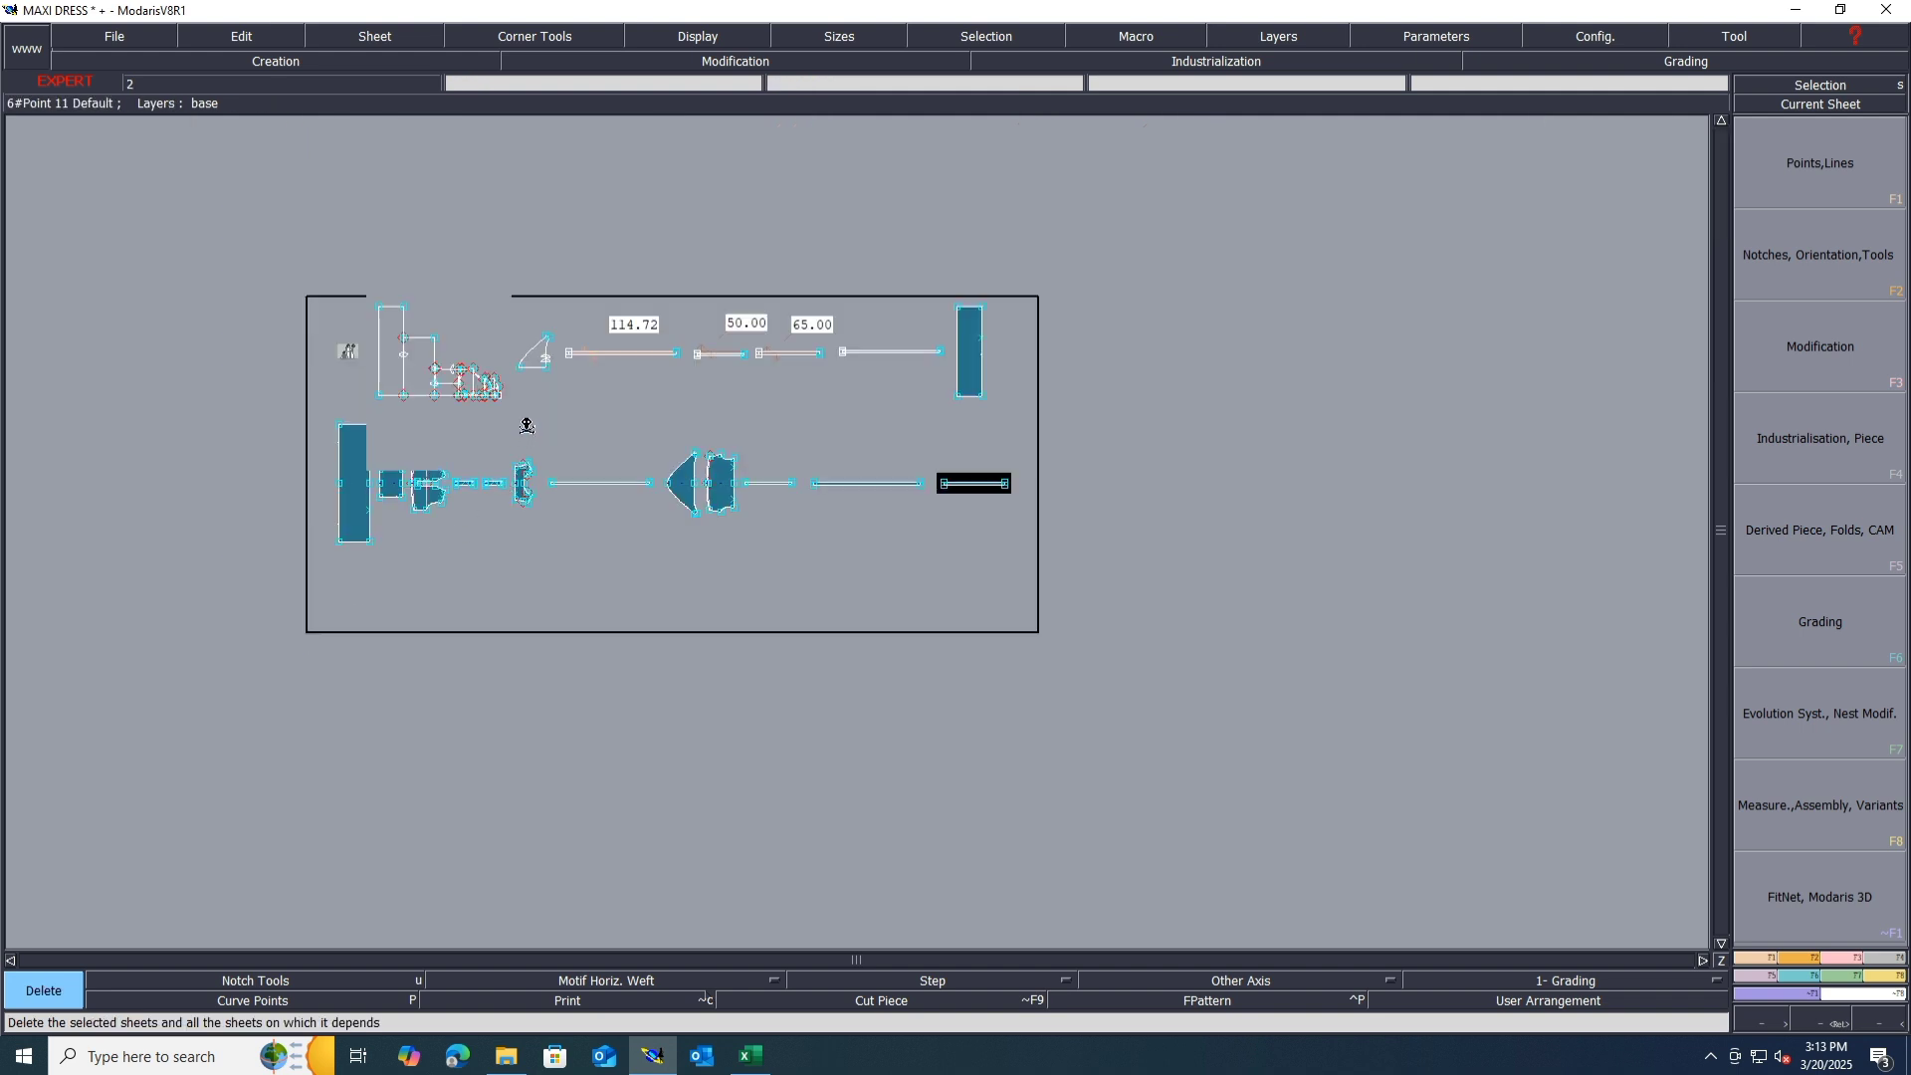
scroll(986, 351, "up", 7)
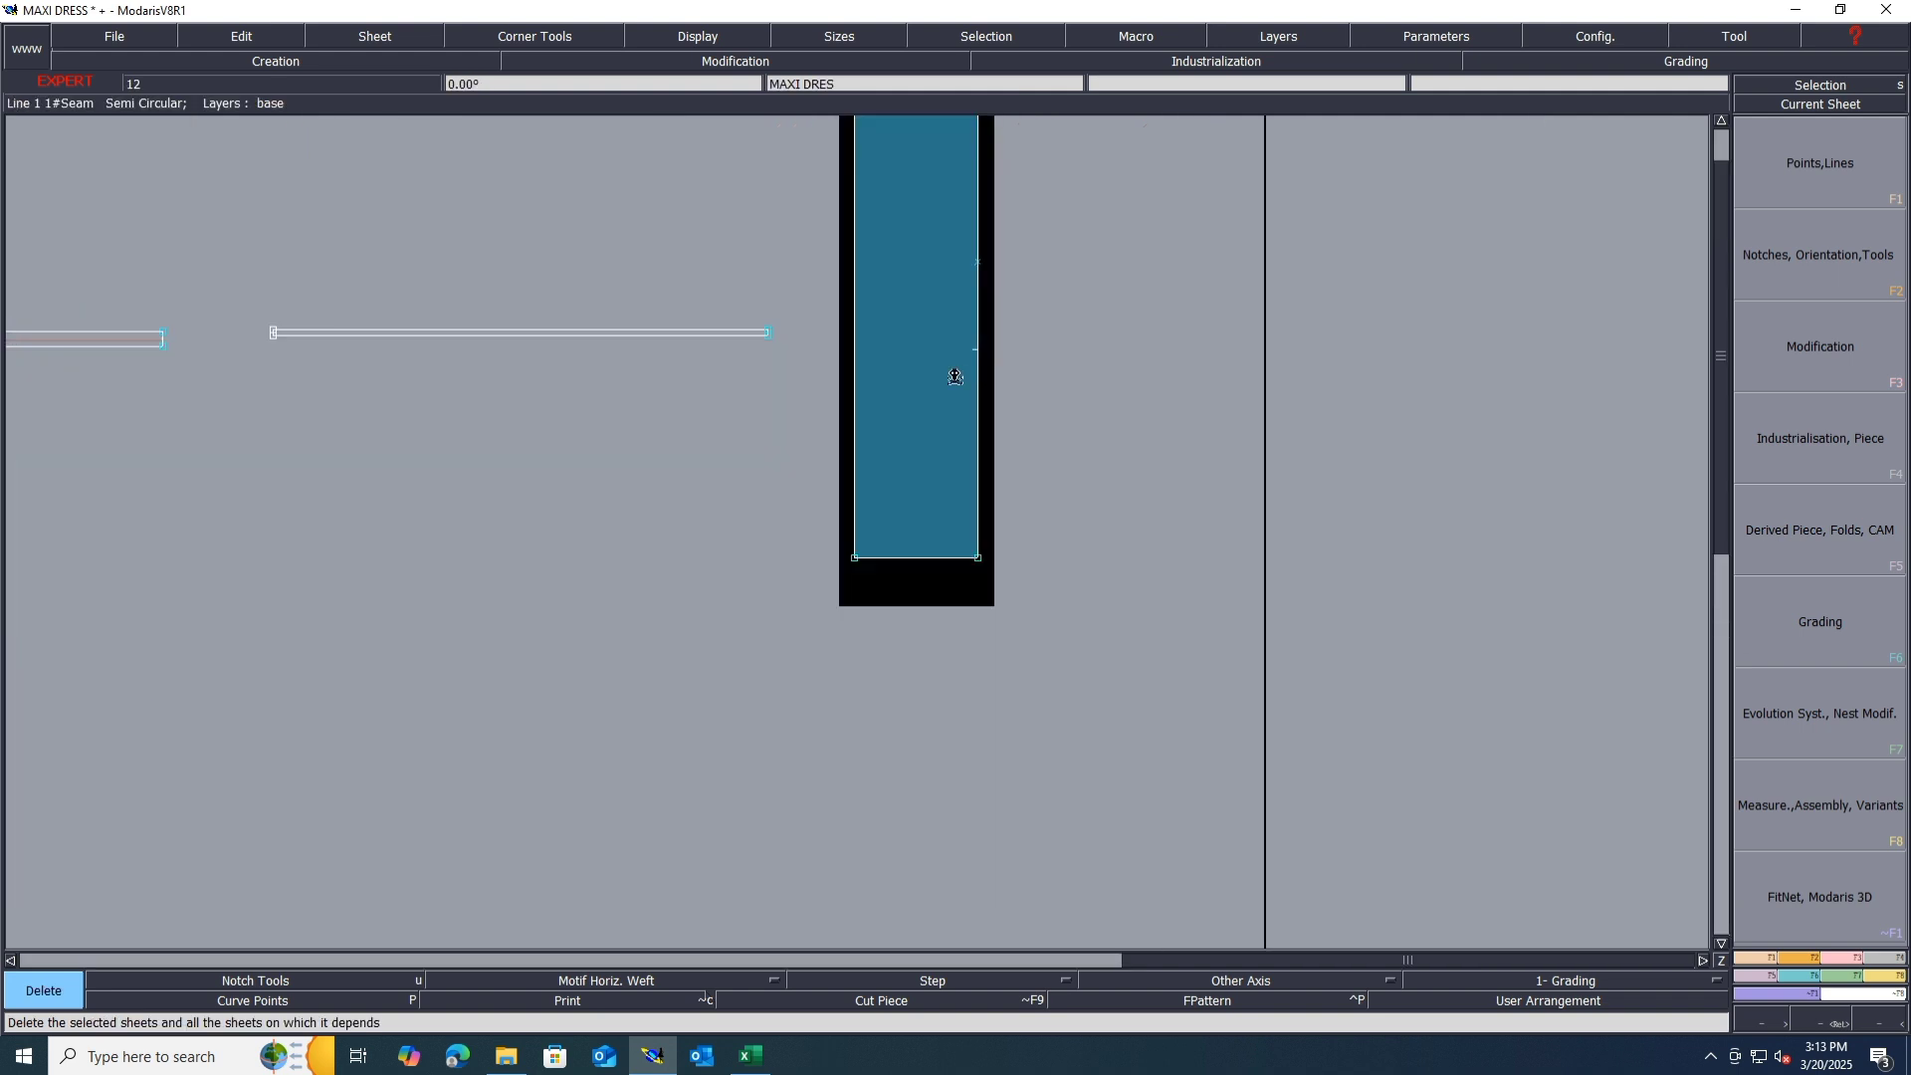
scroll(1121, 506, "down", 3)
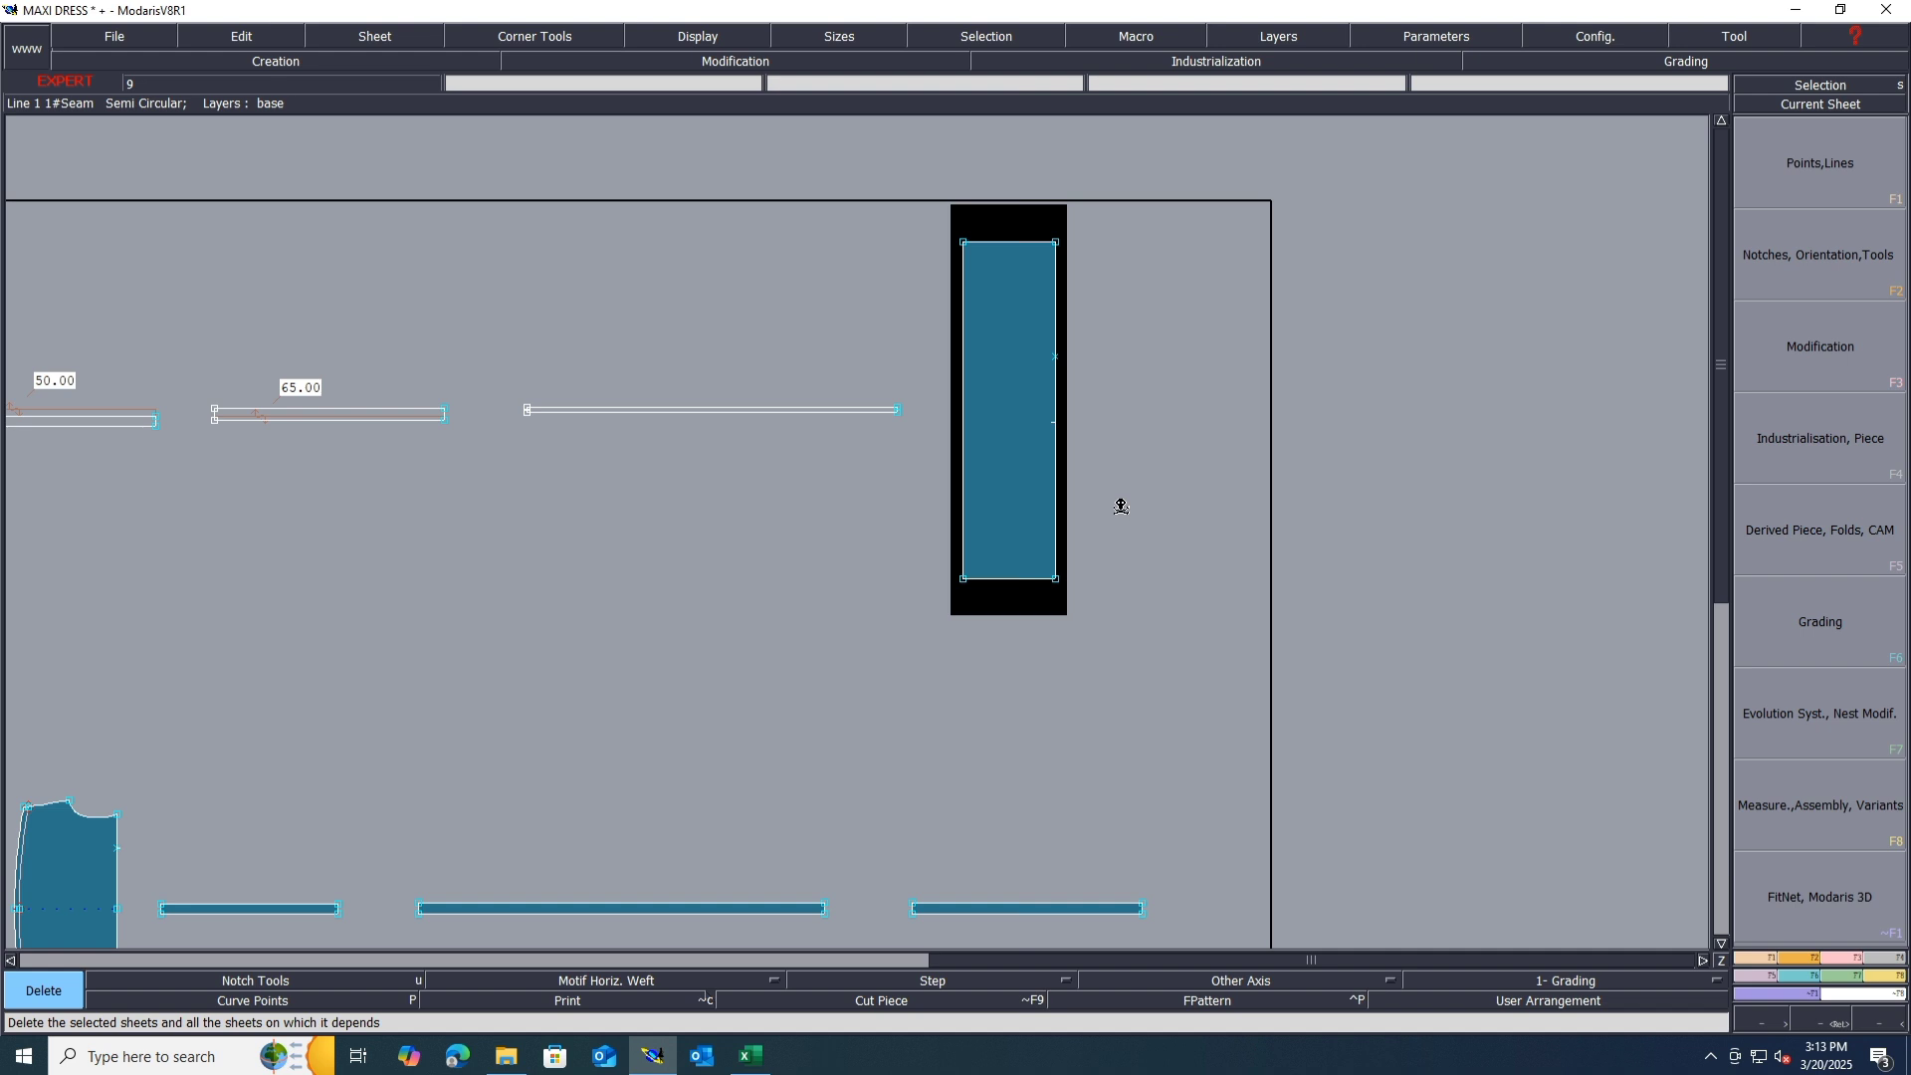
key("j")
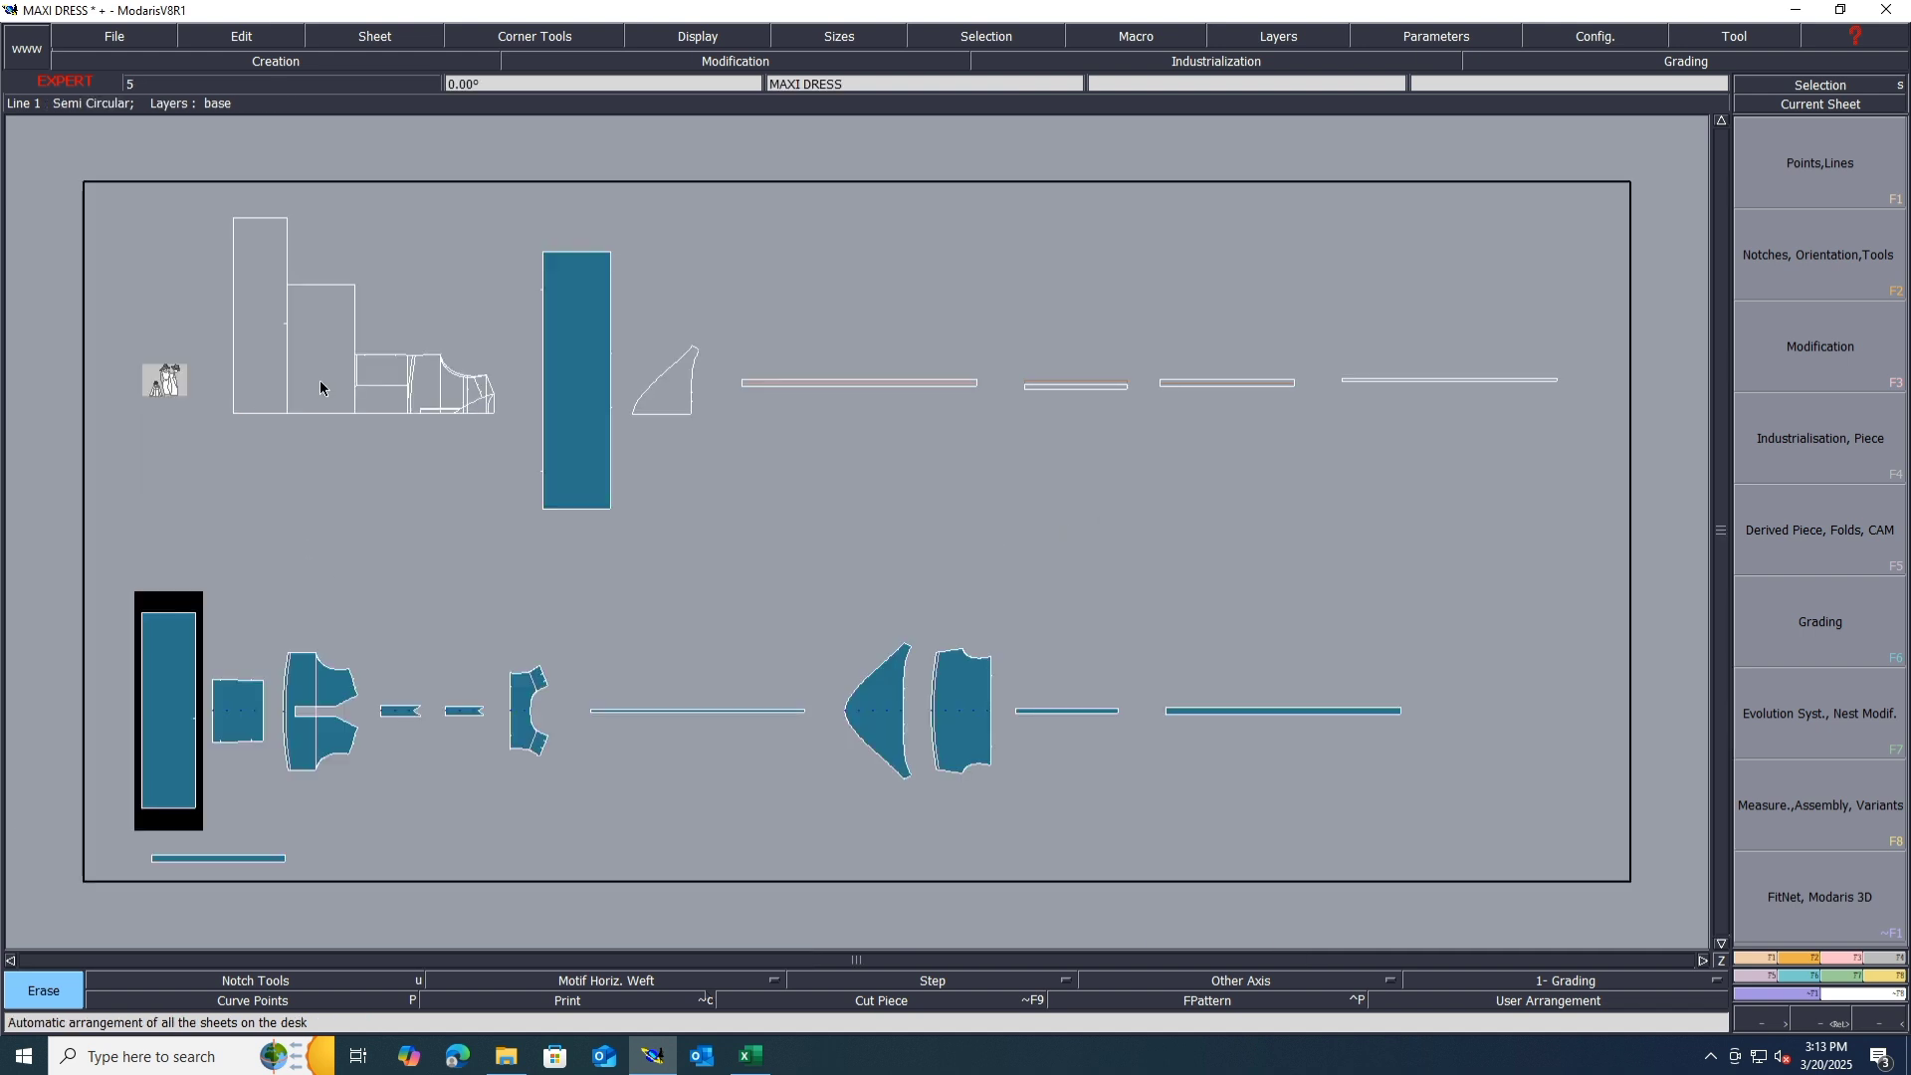
Step: Extract the skirt tier adjoining the bodice, including both of its areas, from the base pattern as a new Seam piece
scroll(379, 383, "up", 6)
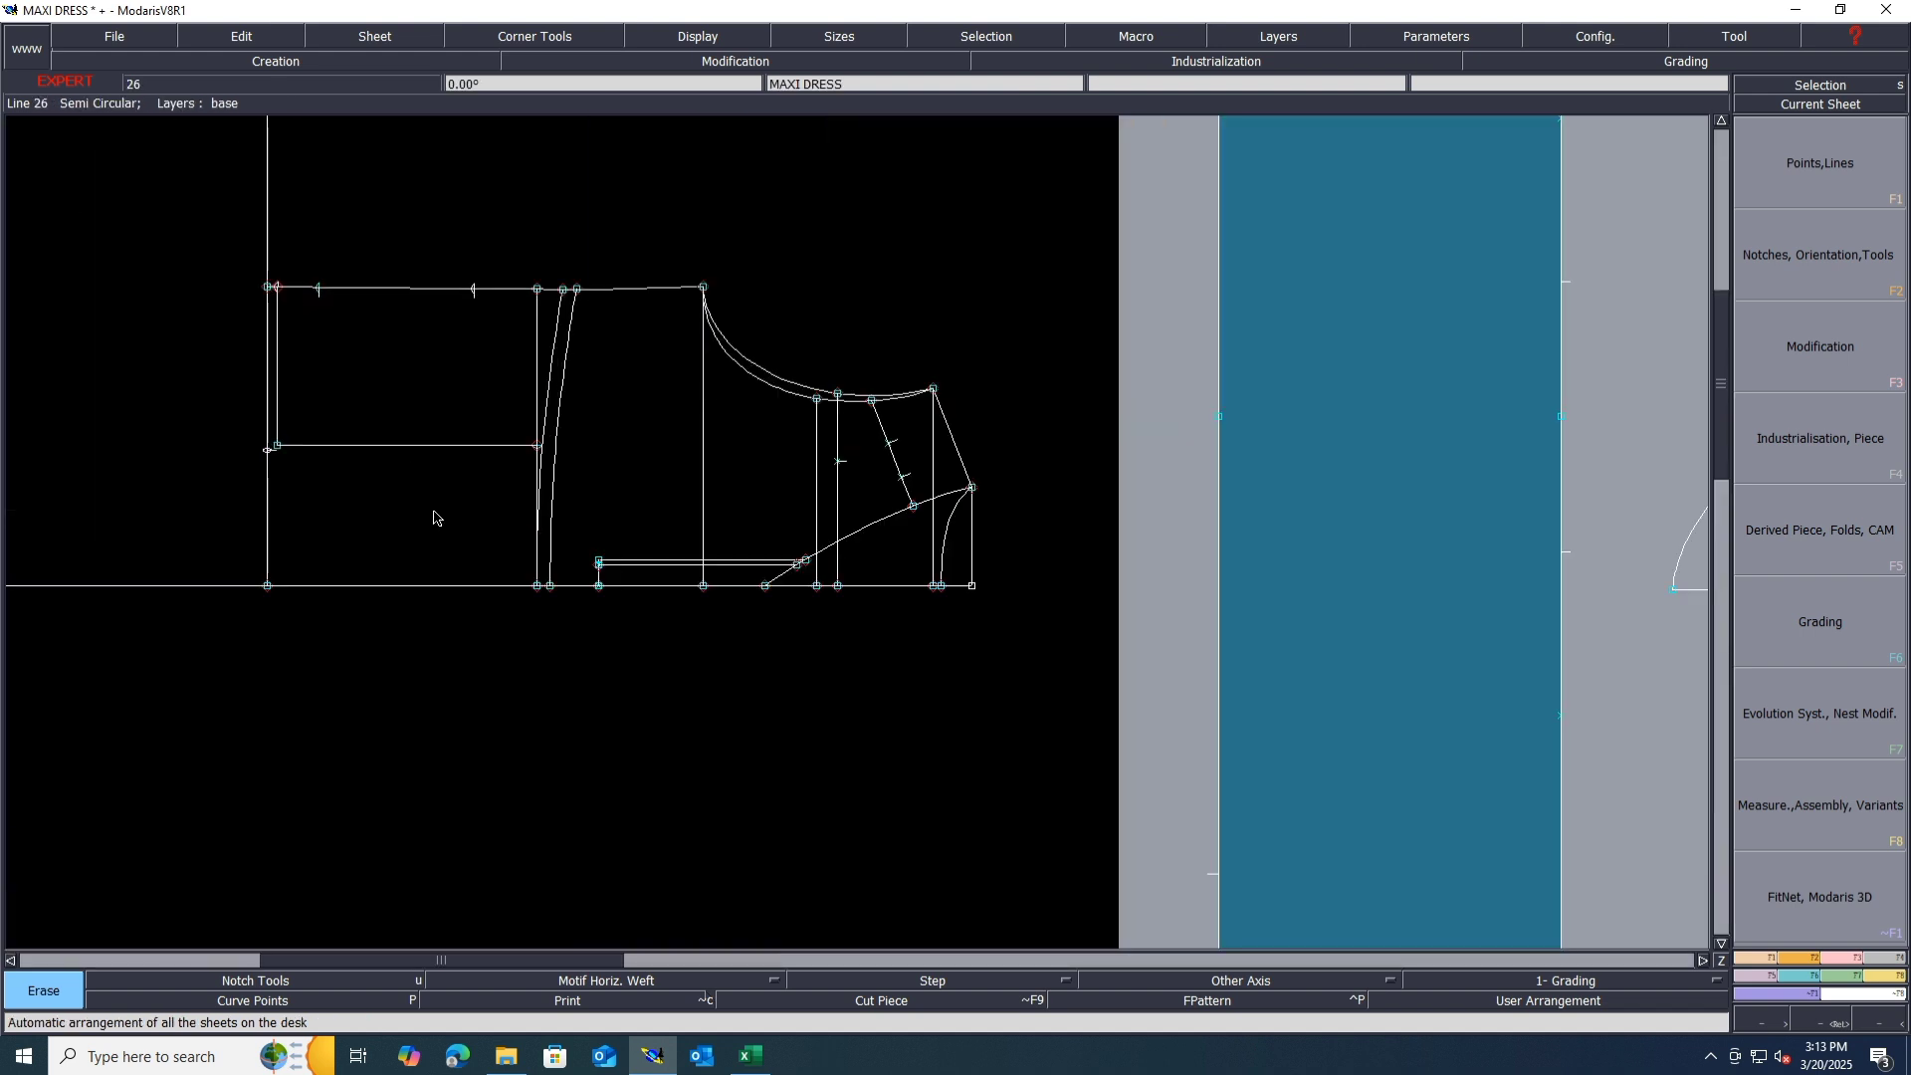
key("x")
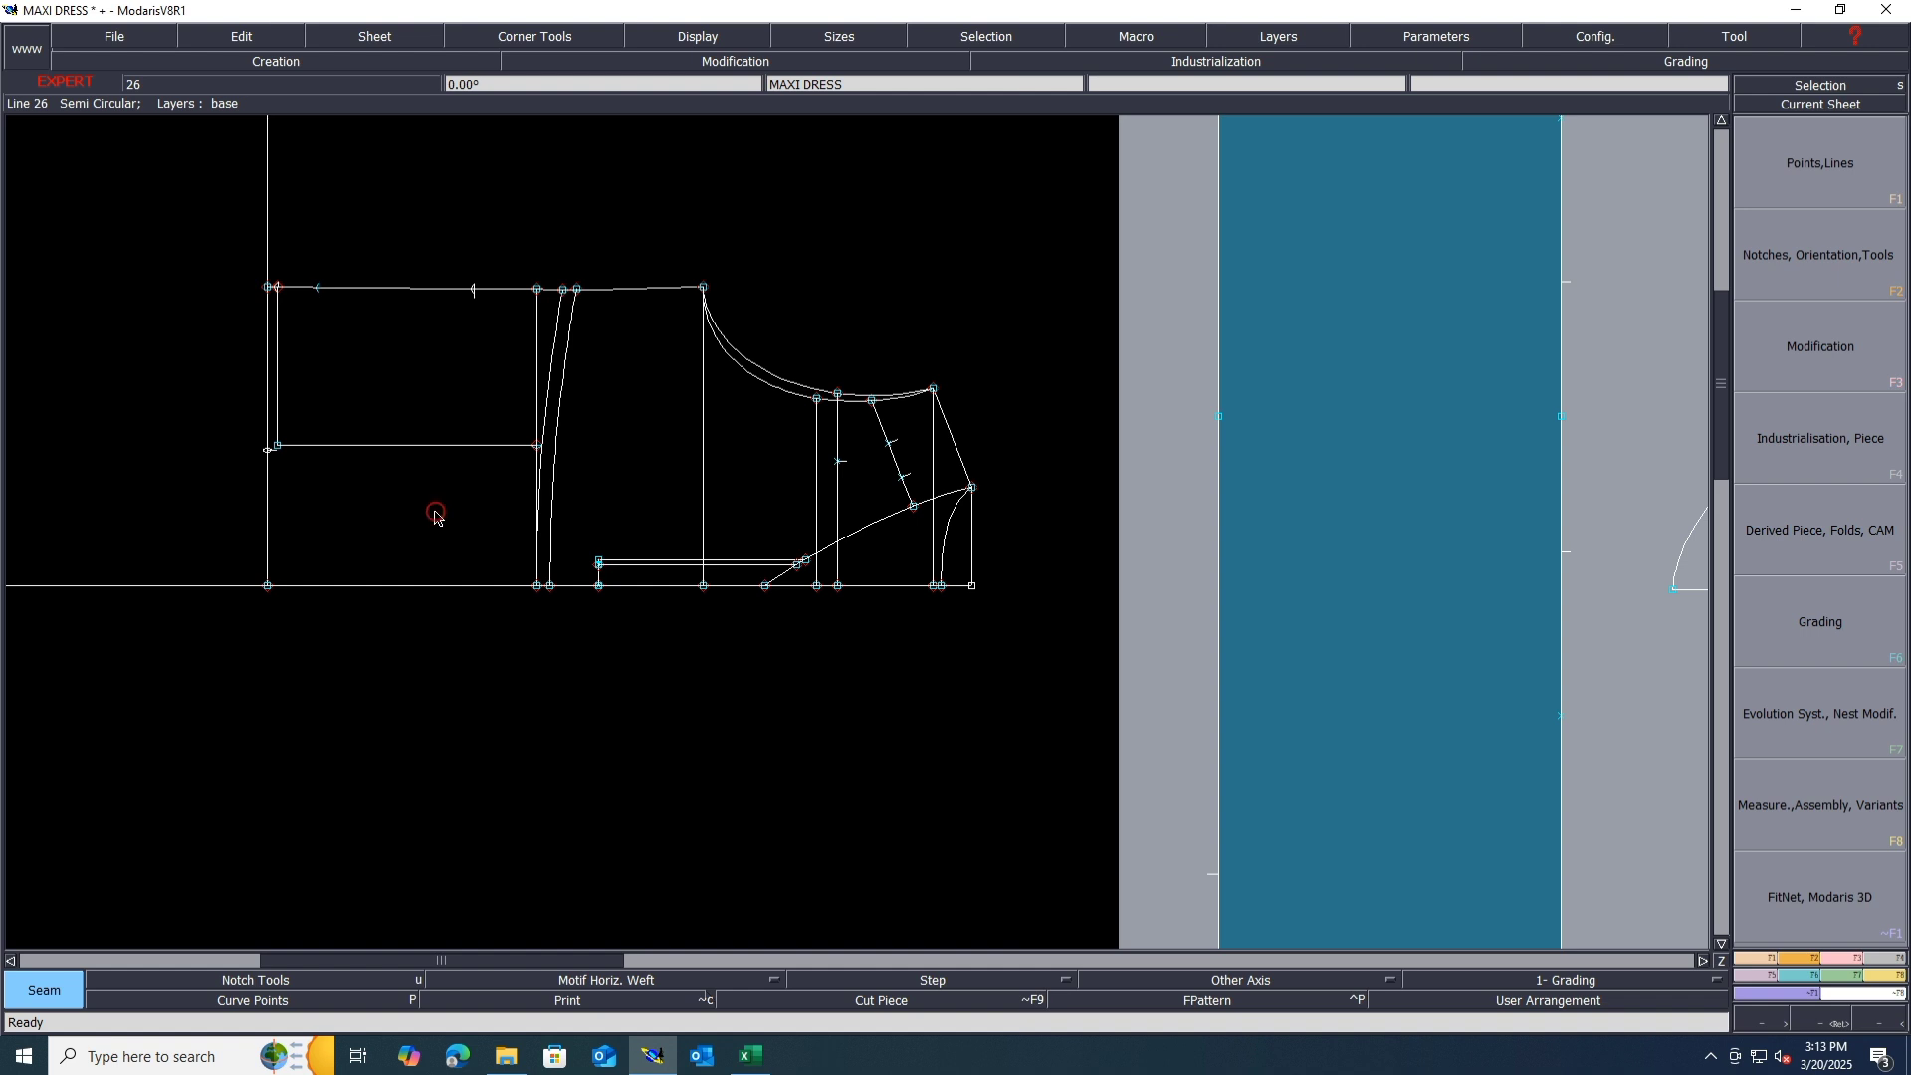
left_click(435, 513)
right_click(460, 380)
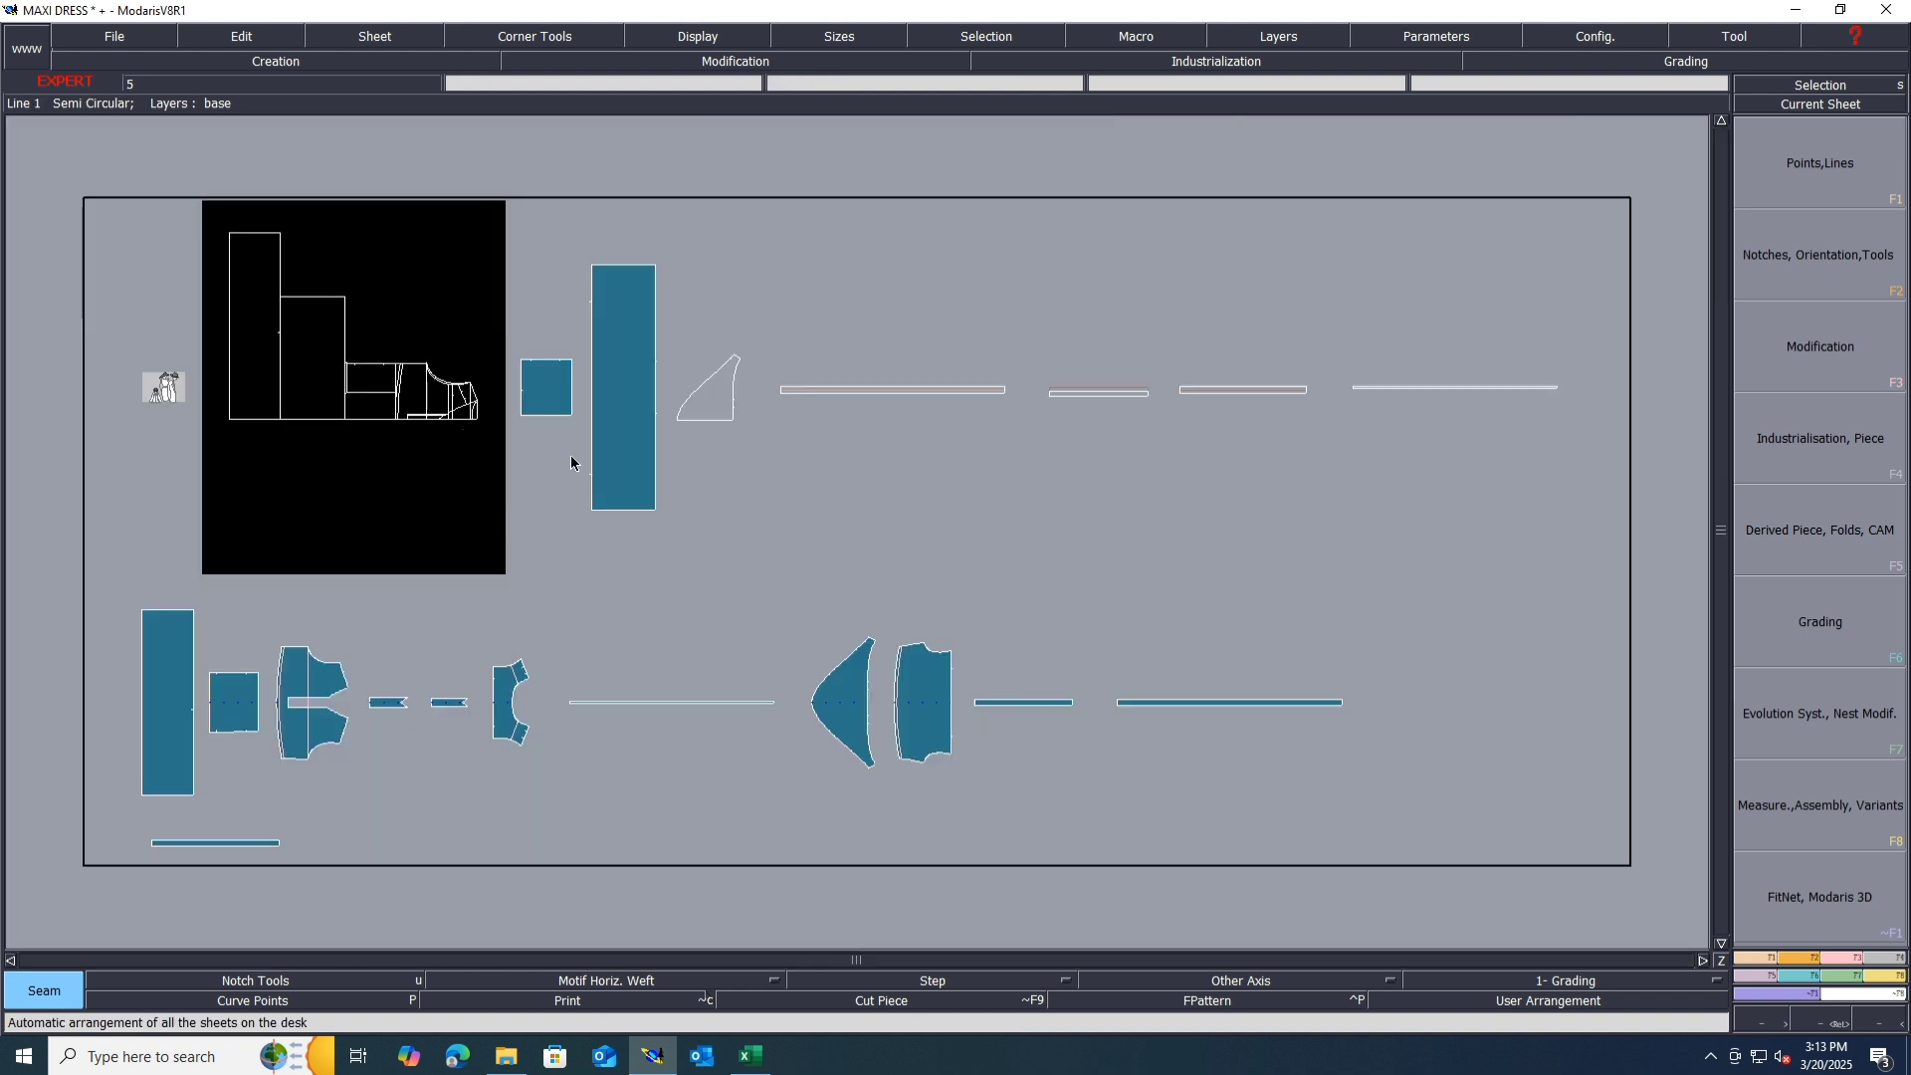
Step: Mirror the extracted tier piece across its lower edge with Sym 2Pts and automatically rearrange the sheets
scroll(564, 377, "up", 3)
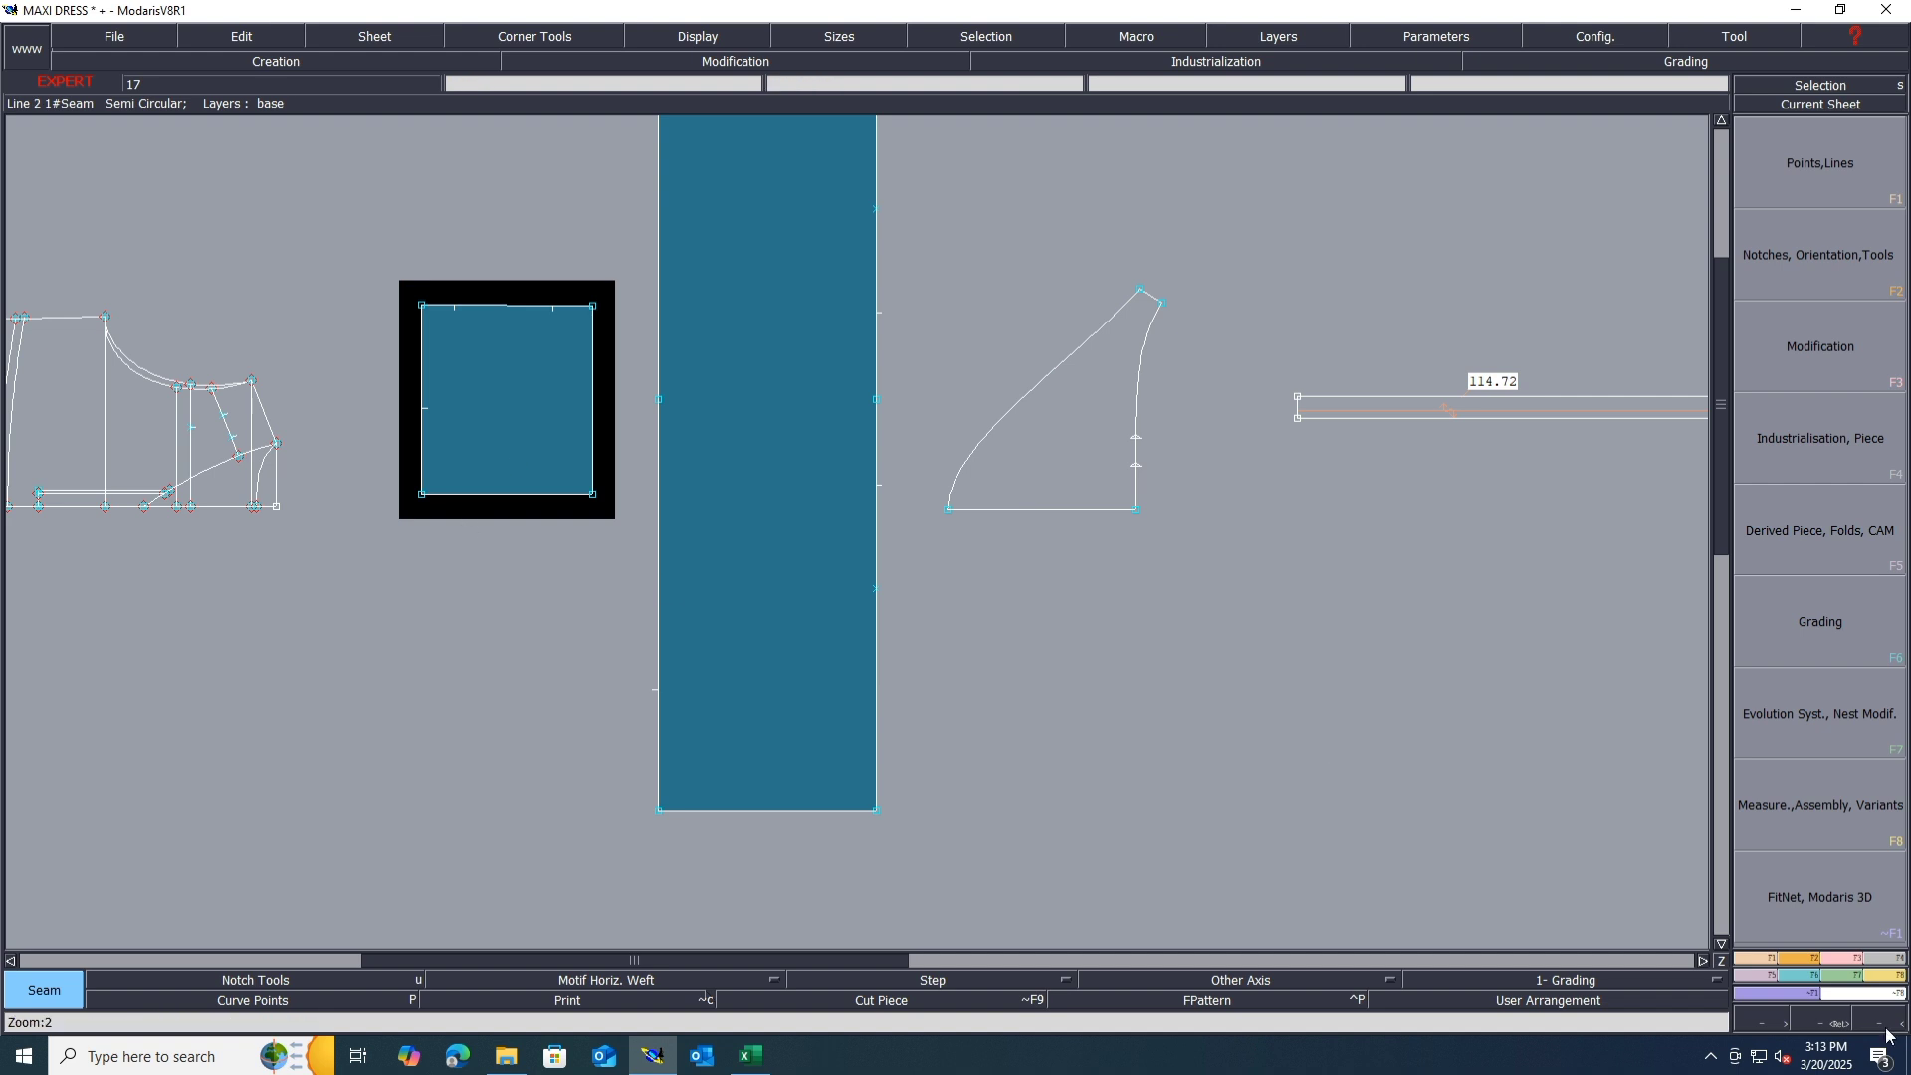
left_click(1770, 981)
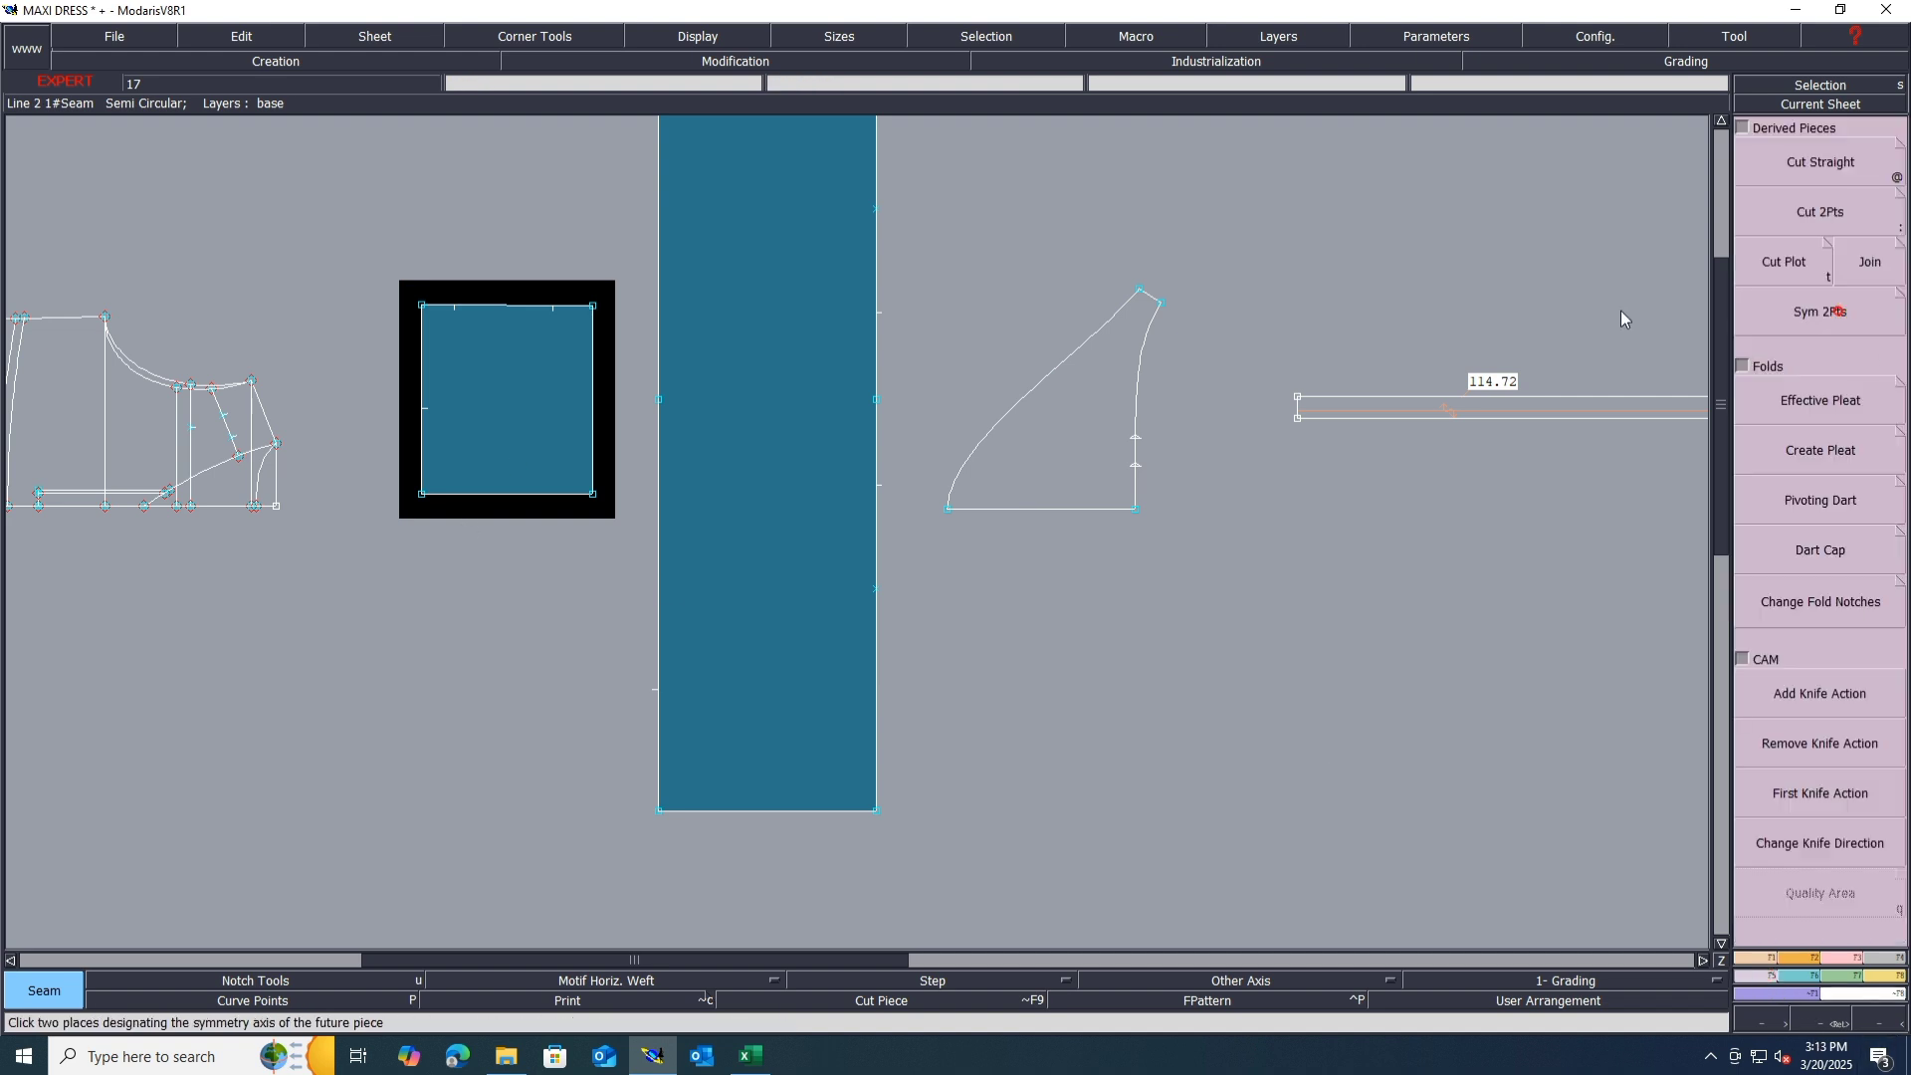
left_click(1848, 325)
left_click(422, 495)
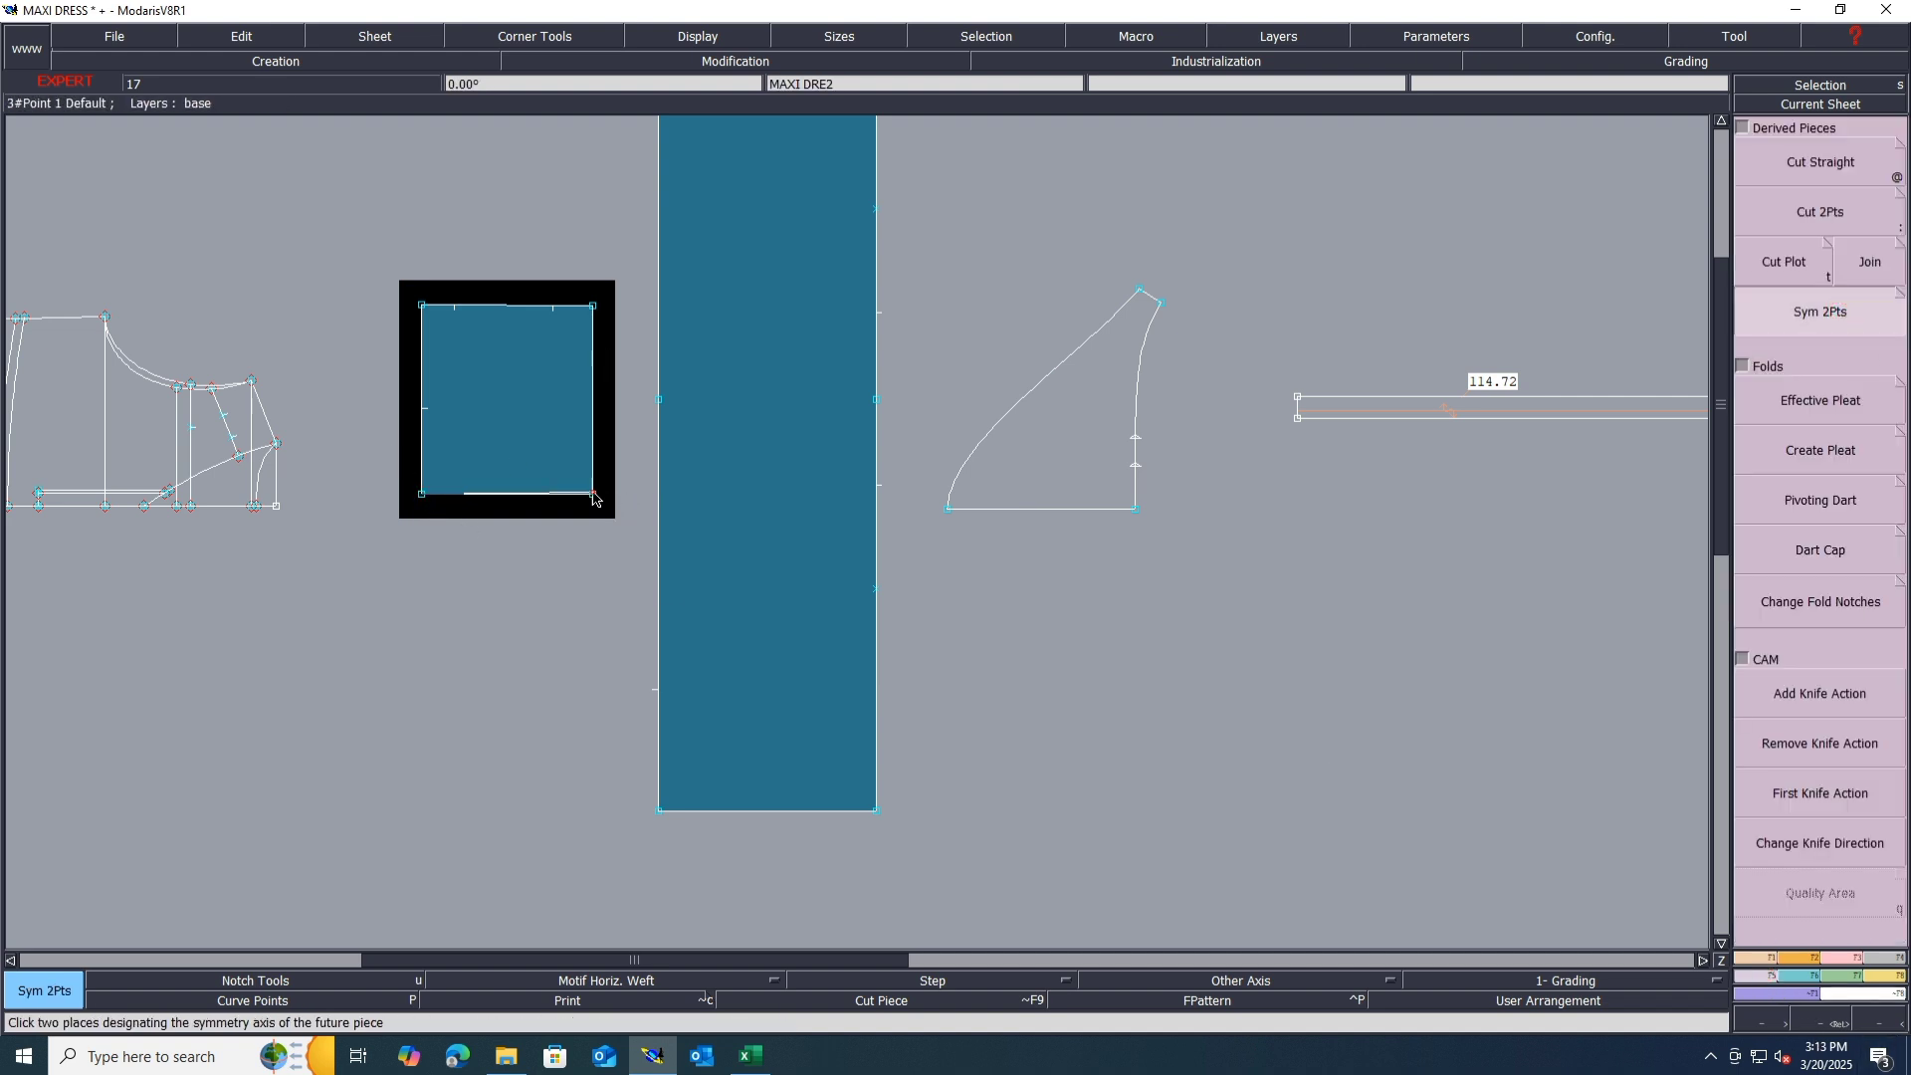
left_click(594, 494)
key("j")
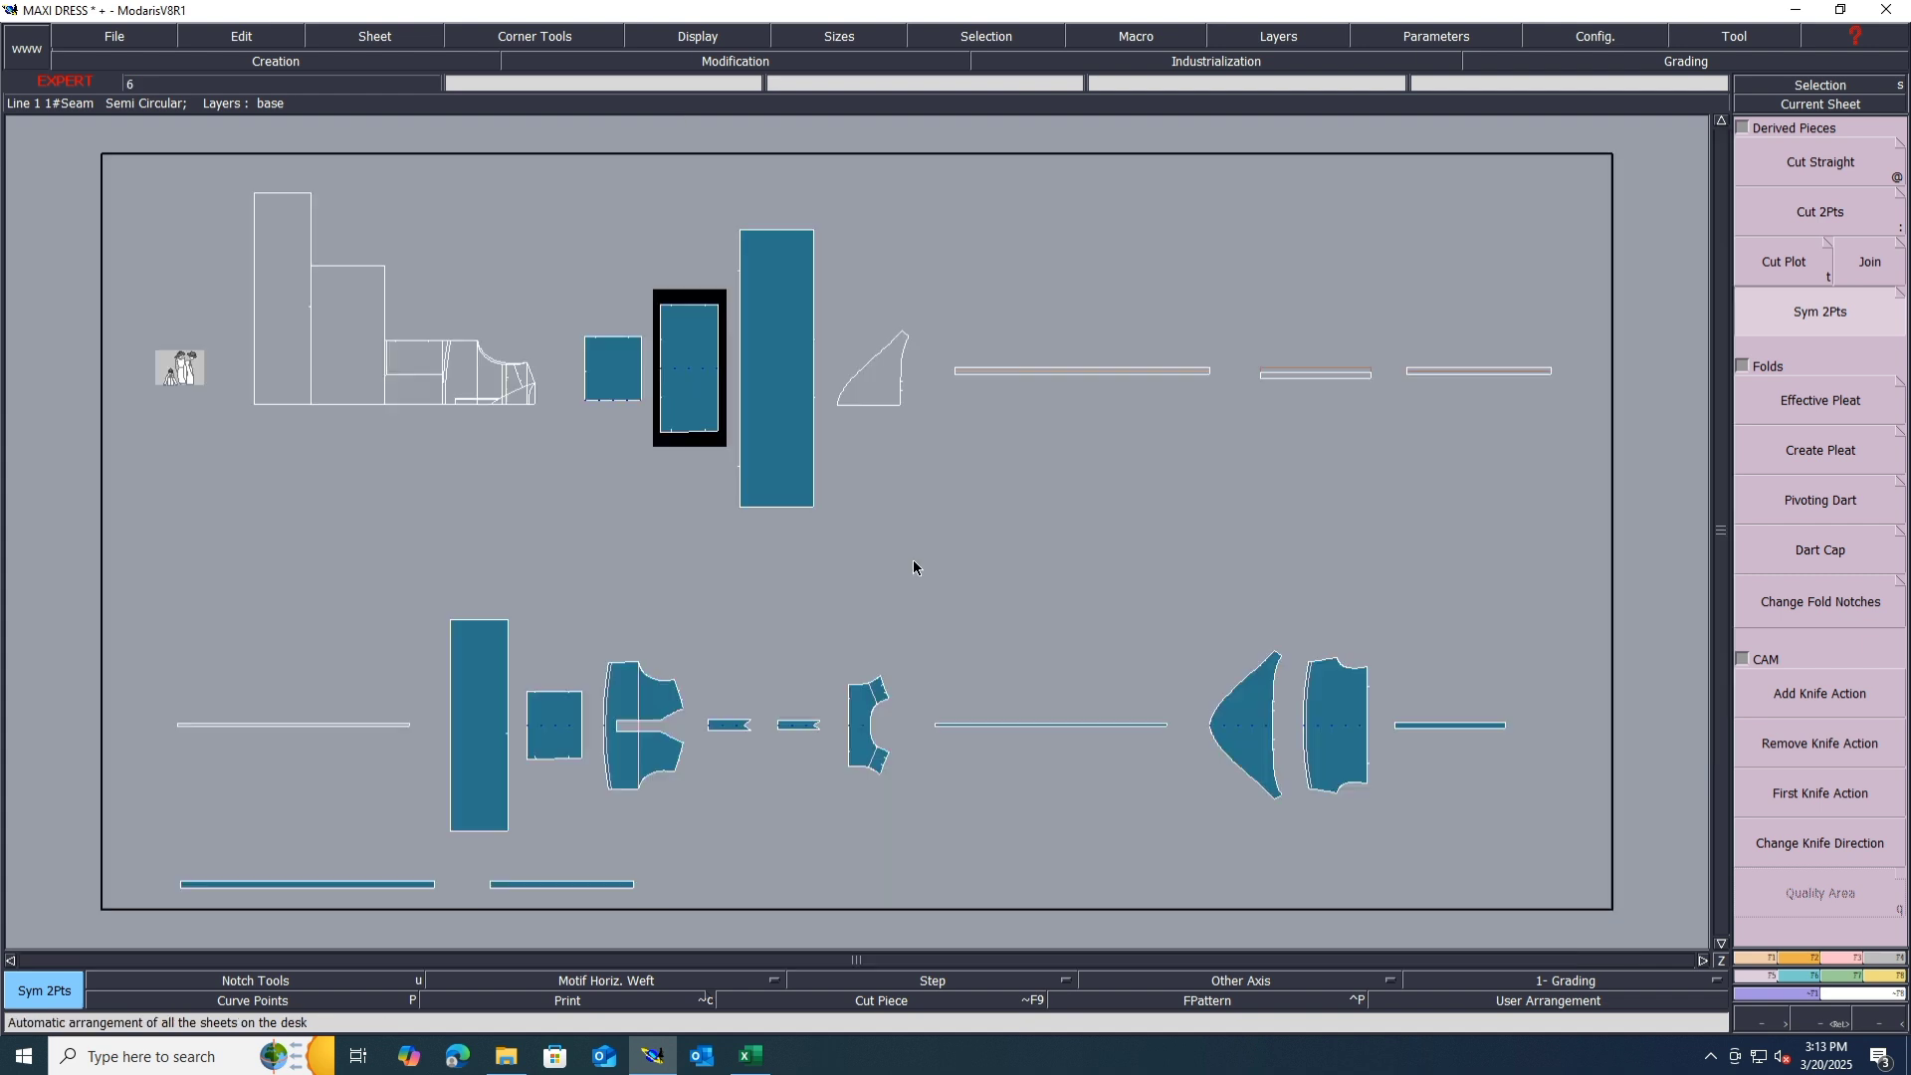
Step: Delete the unmirrored half tier piece, leaving the mirrored one on the desk, and save the model
left_click(609, 379)
key("shift+s")
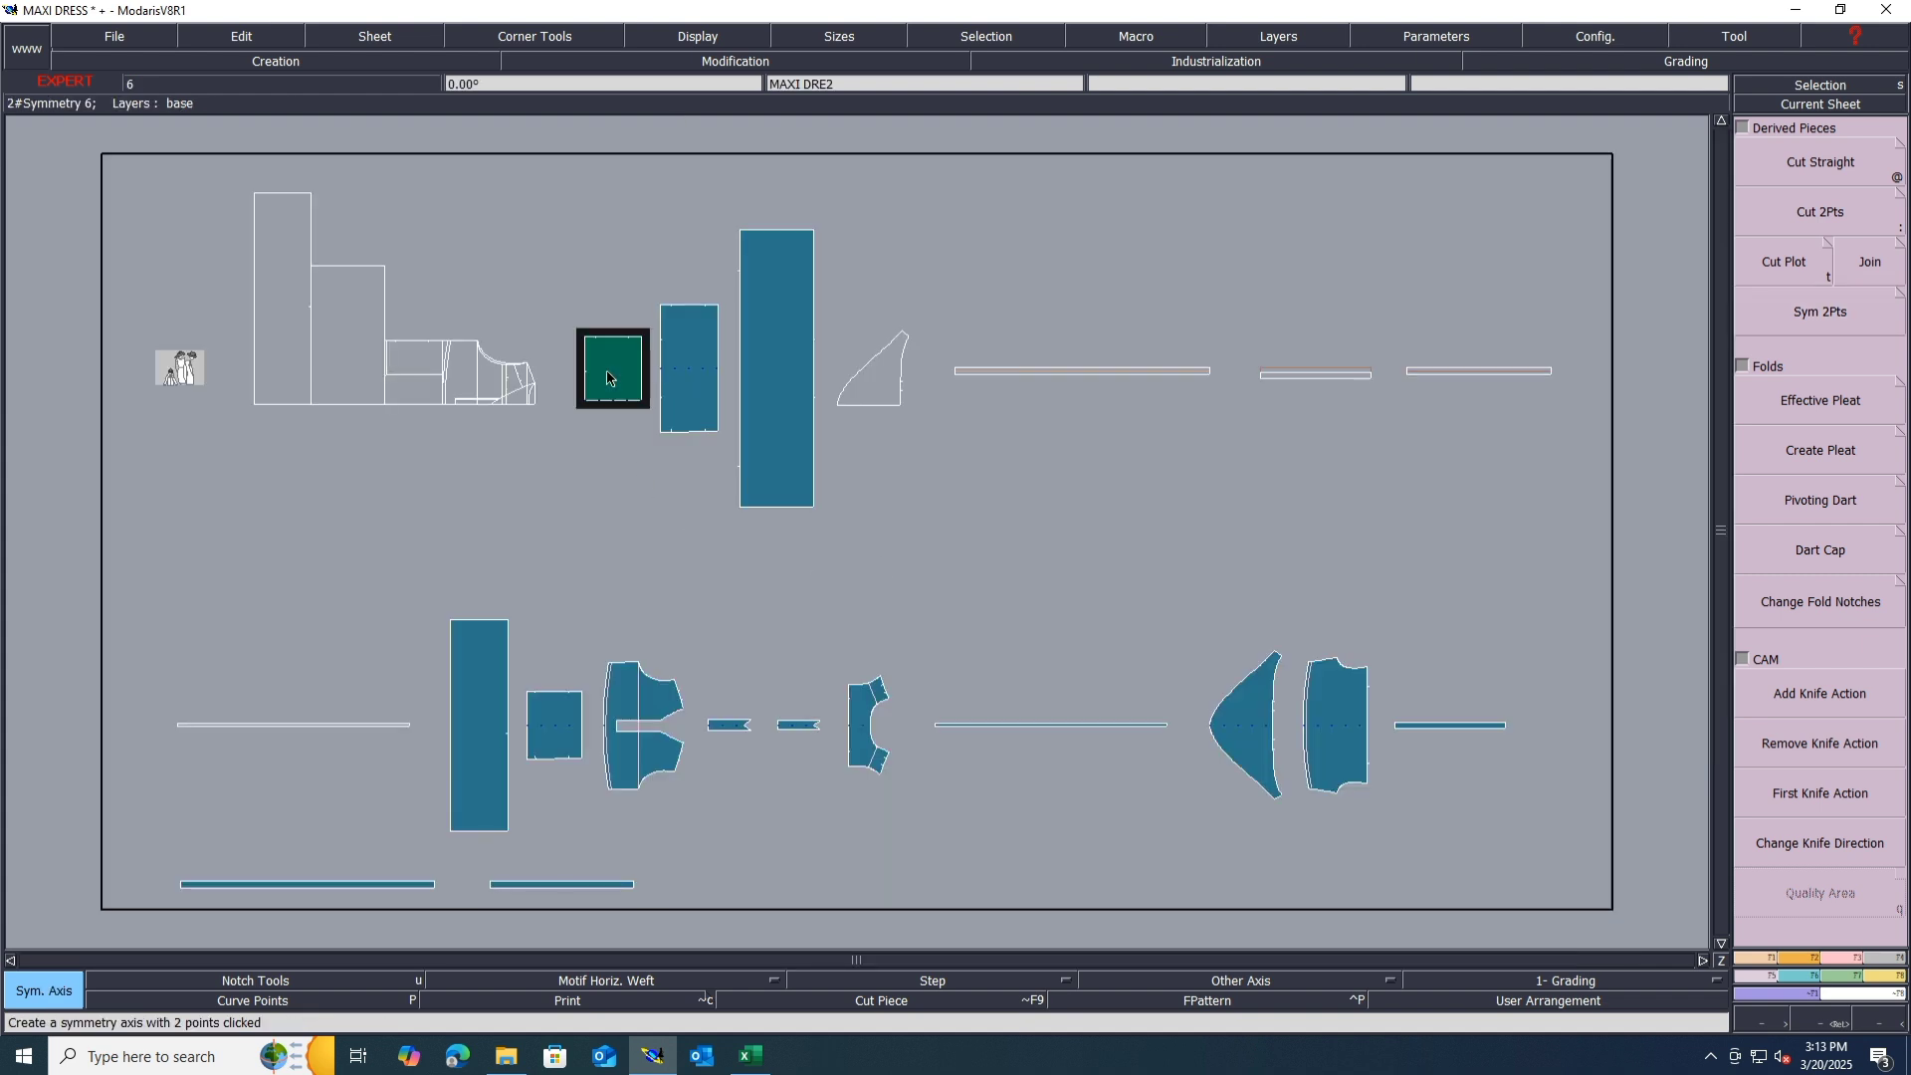
key("Delete")
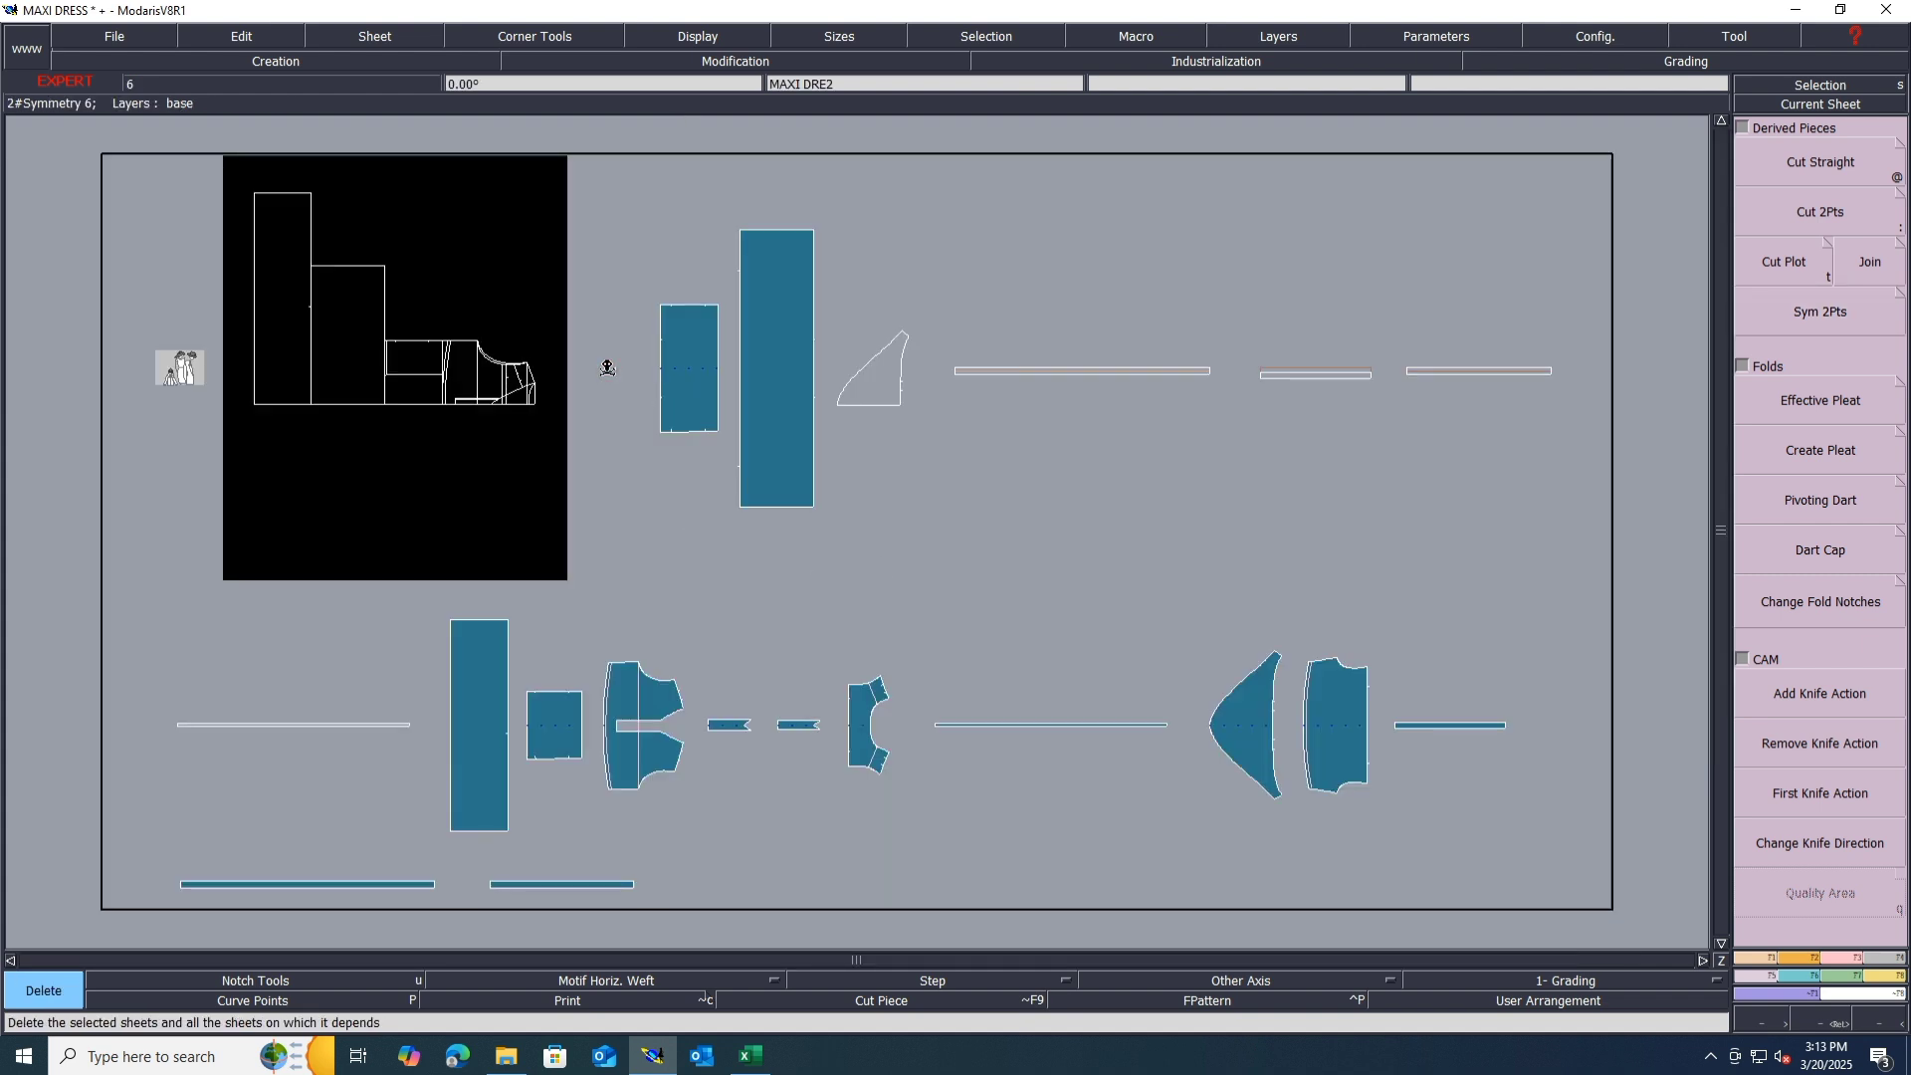
key("s")
key("8")
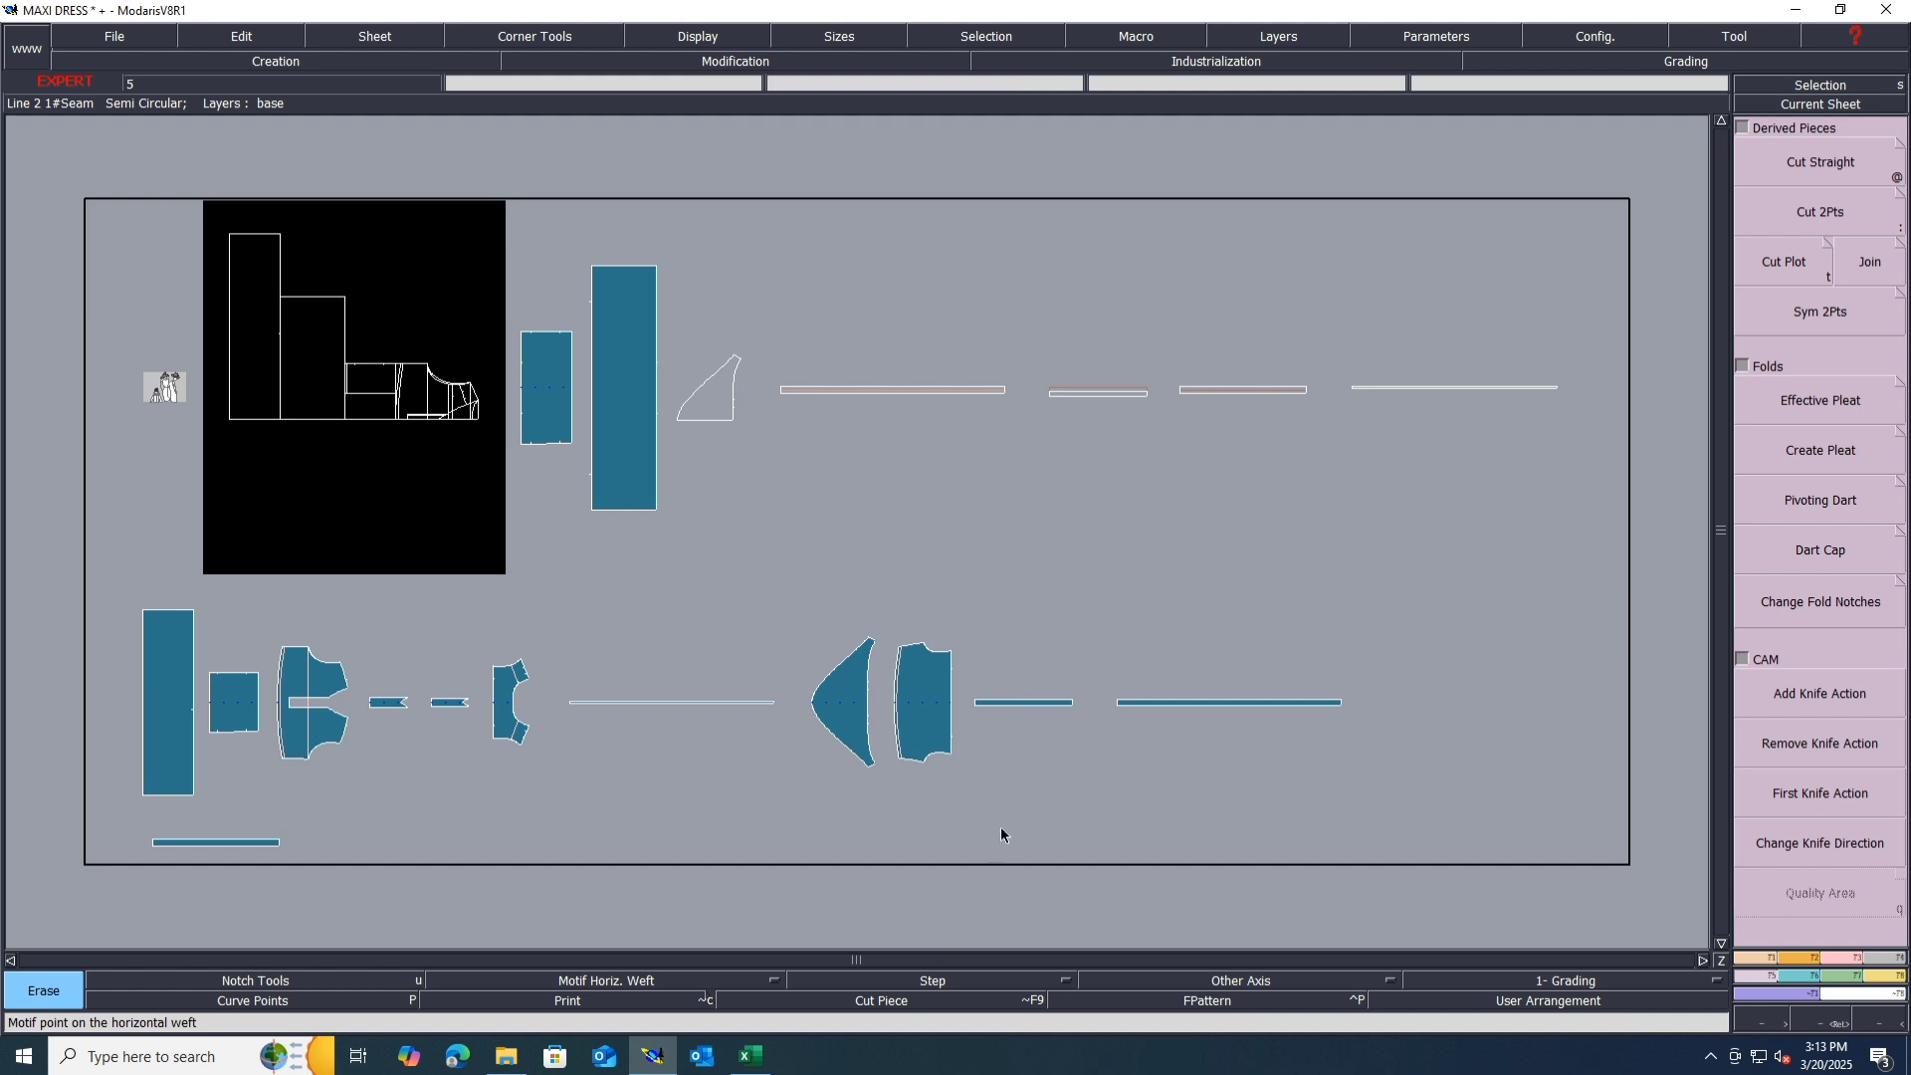
key("ctrl+s")
left_click(841, 644)
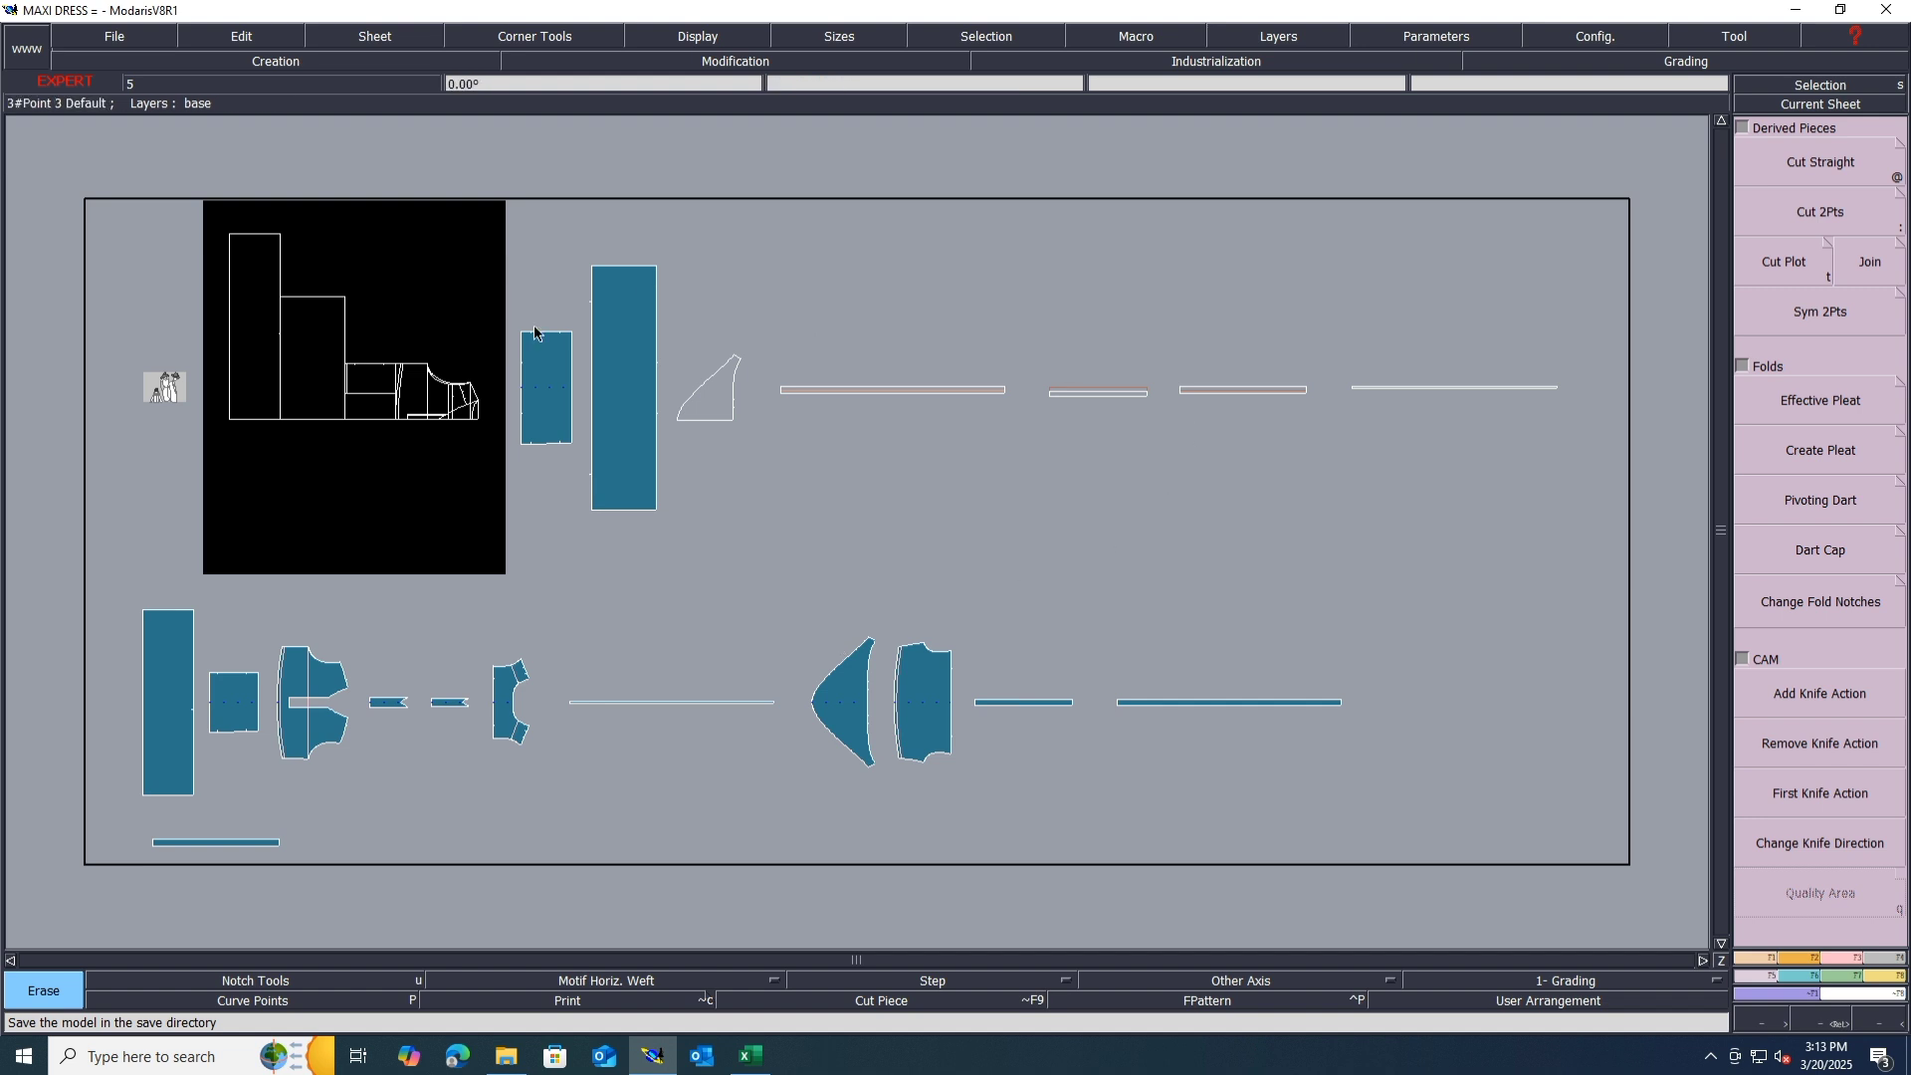
Step: Draw a horizontal Grain Line Axis 'DF' about 11.2 cm long on the mirrored tier piece
scroll(540, 336, "up", 5)
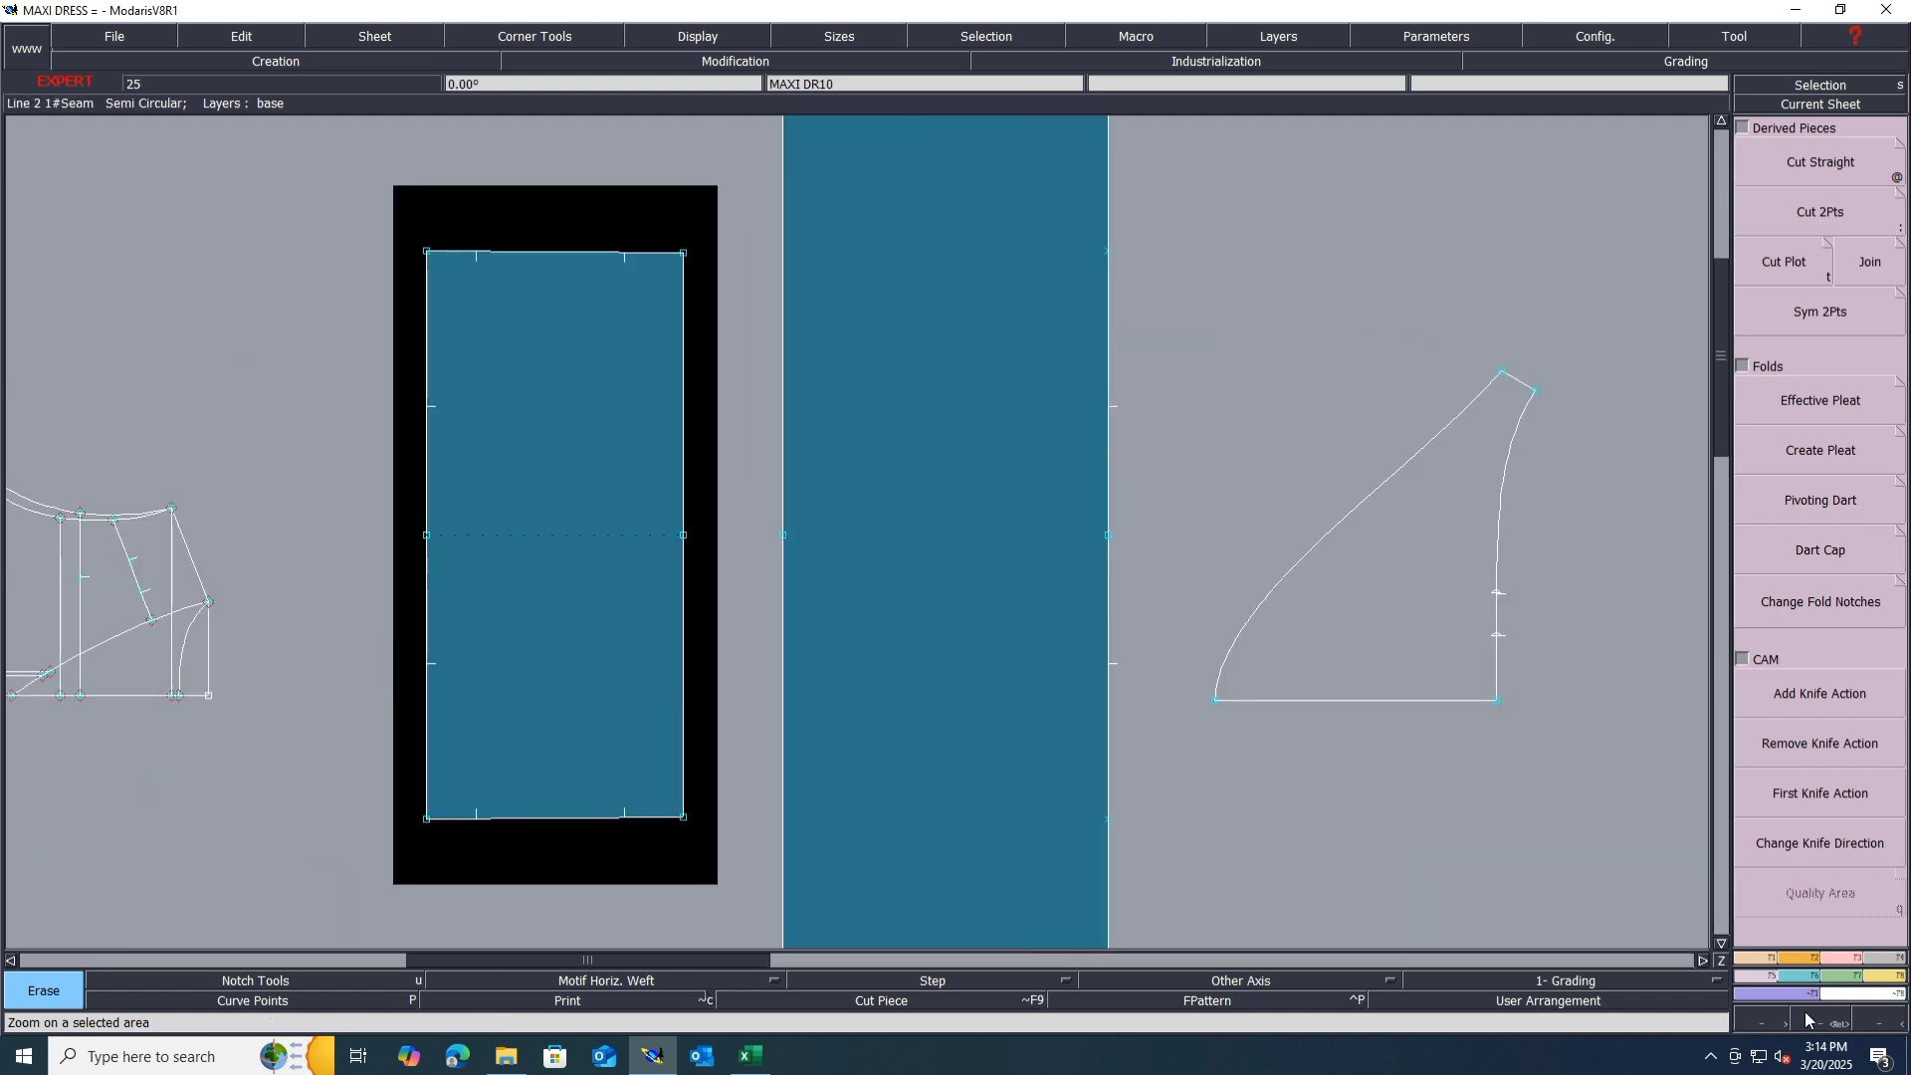
left_click(1889, 964)
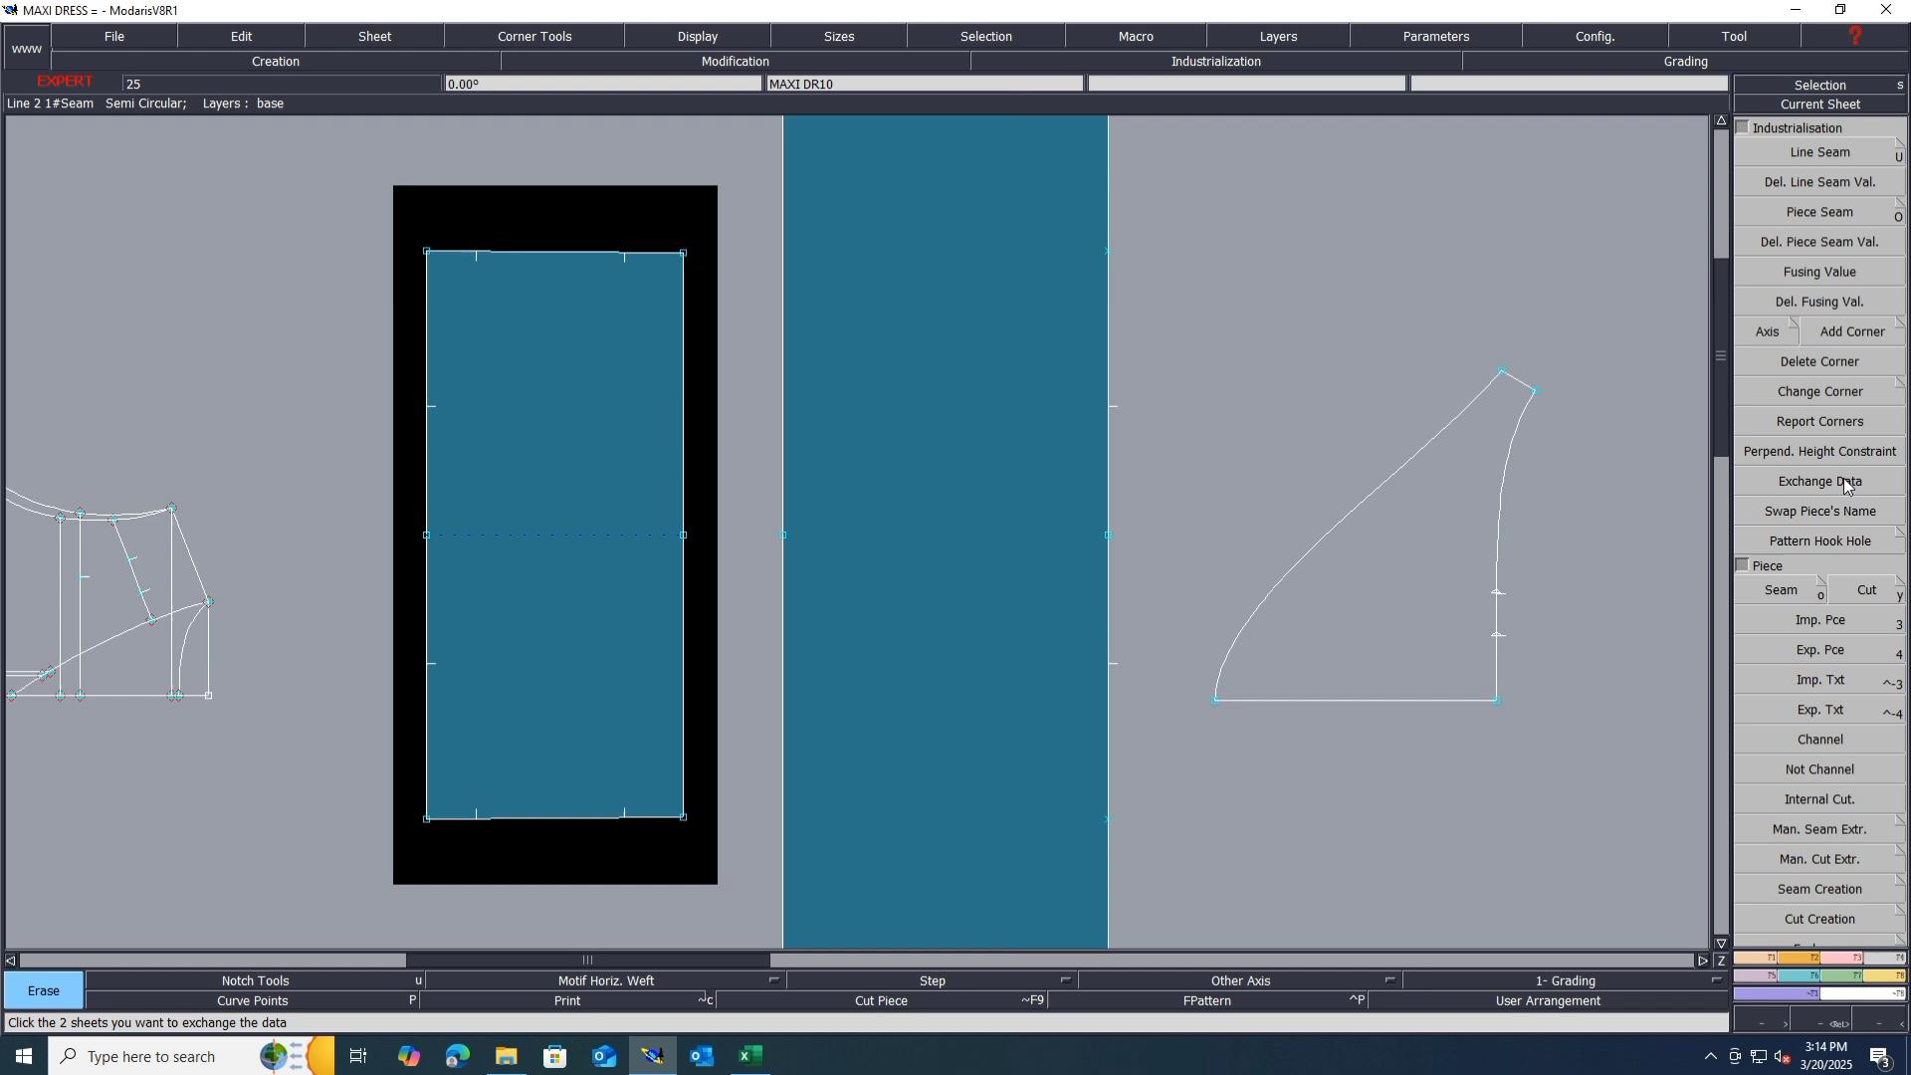
left_click(1792, 330)
left_click(1795, 332)
left_click(100, 104)
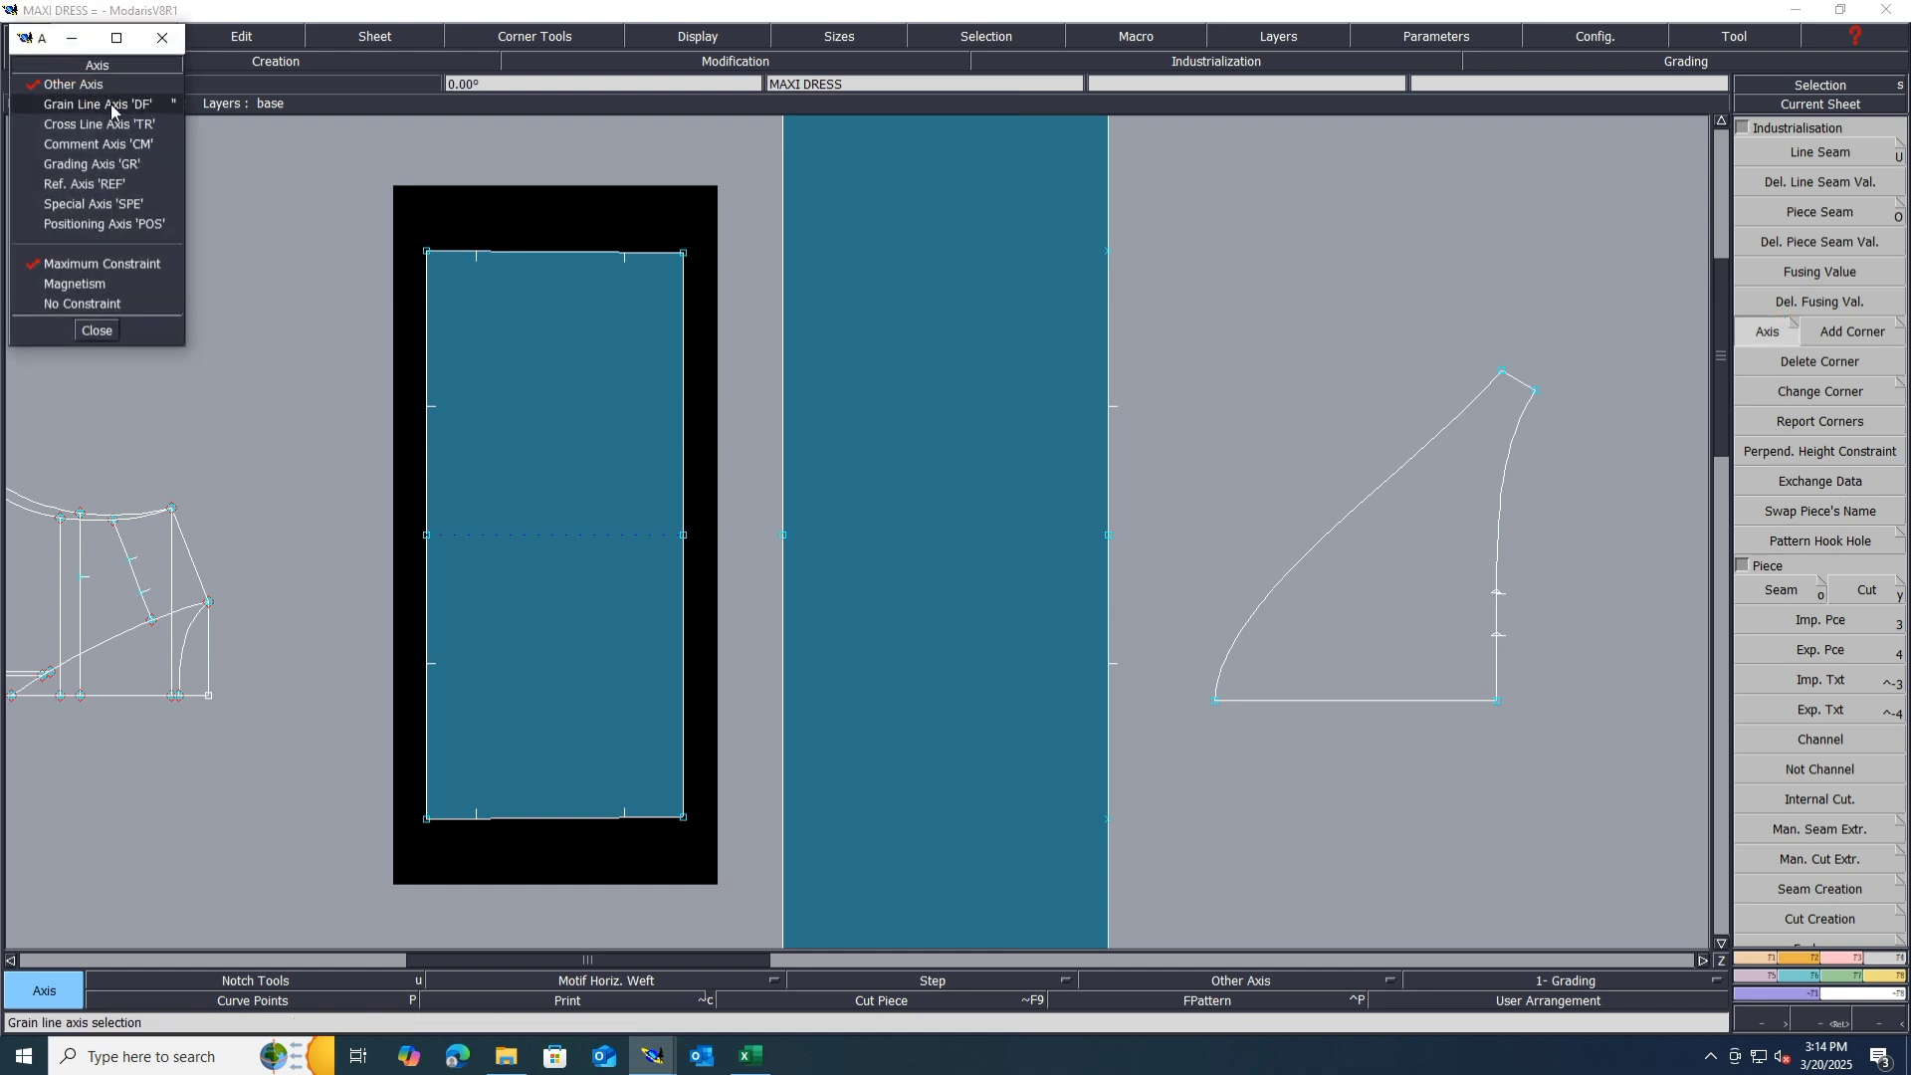
left_click(465, 420)
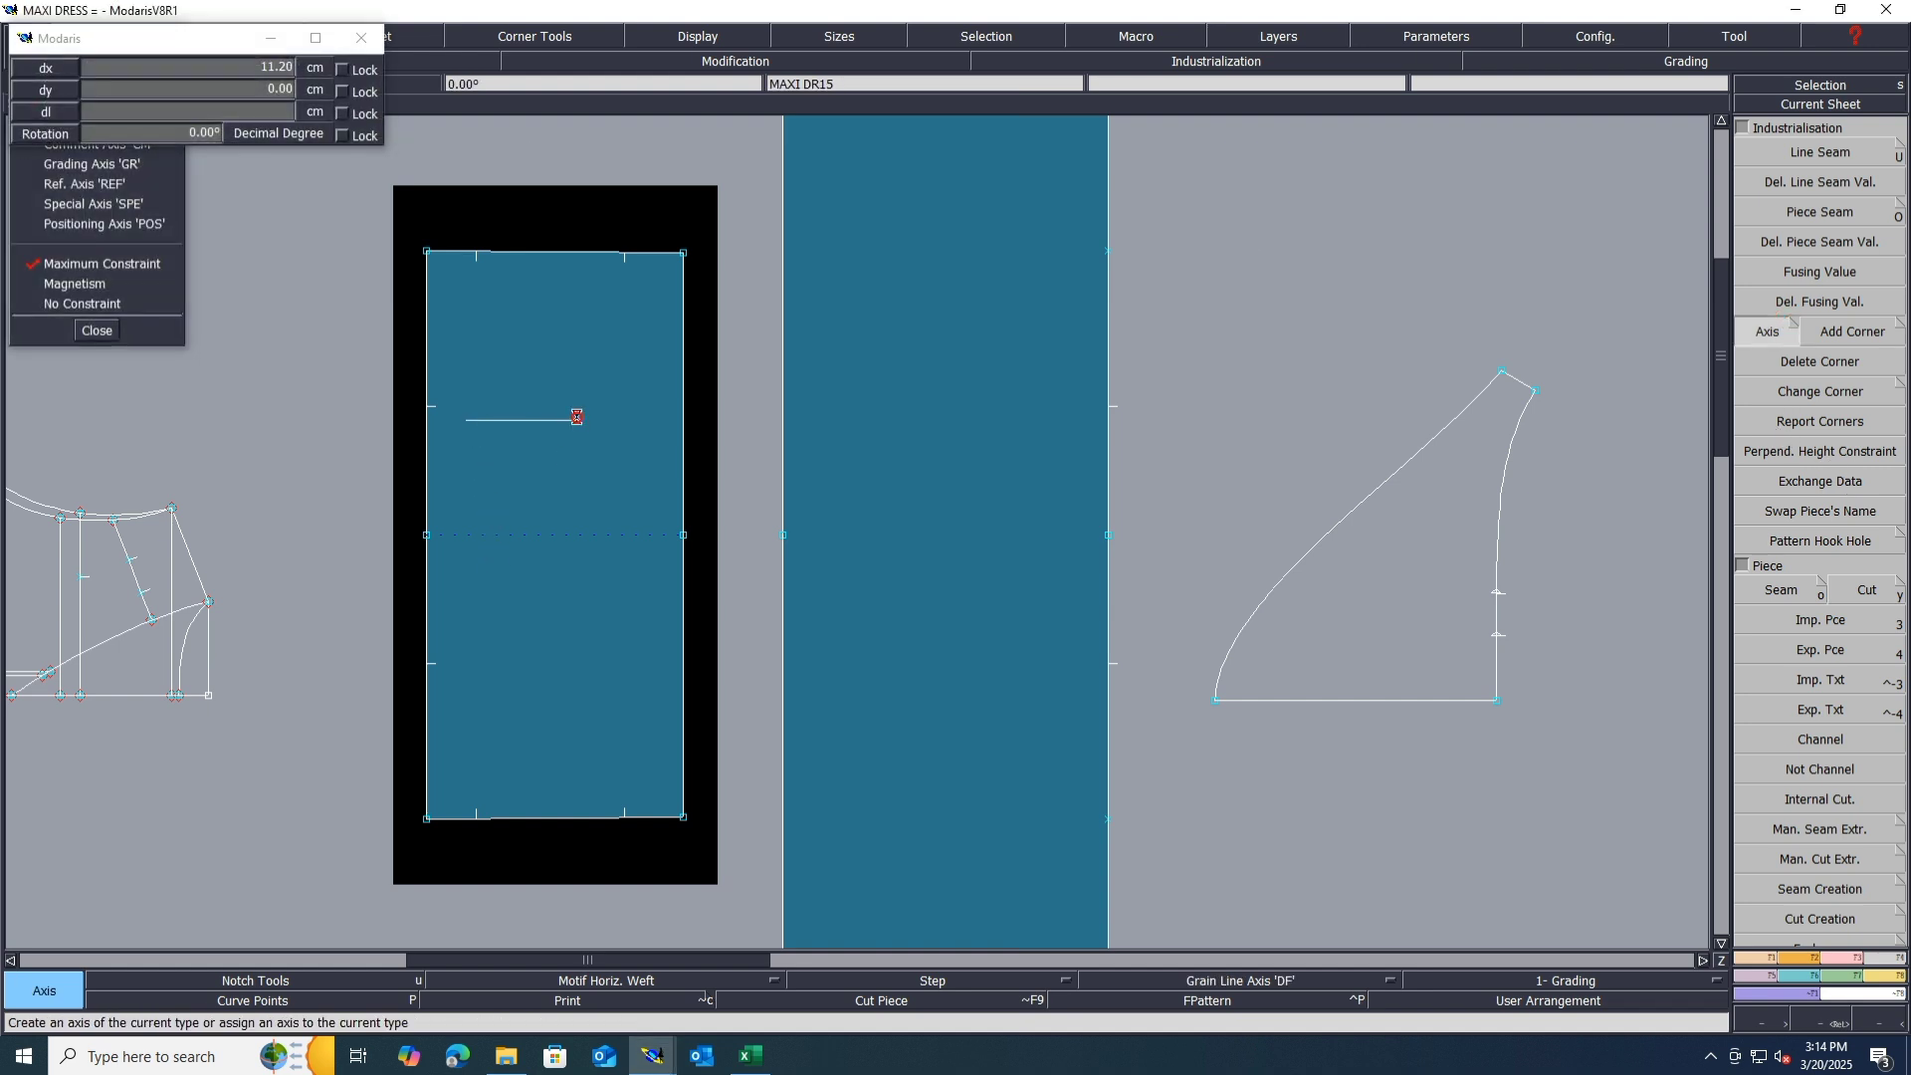
left_click(576, 420)
Step: Draw a horizontal grain line about 15.4 cm long on the tall rectangular piece beside the mirrored tier
left_click(865, 407)
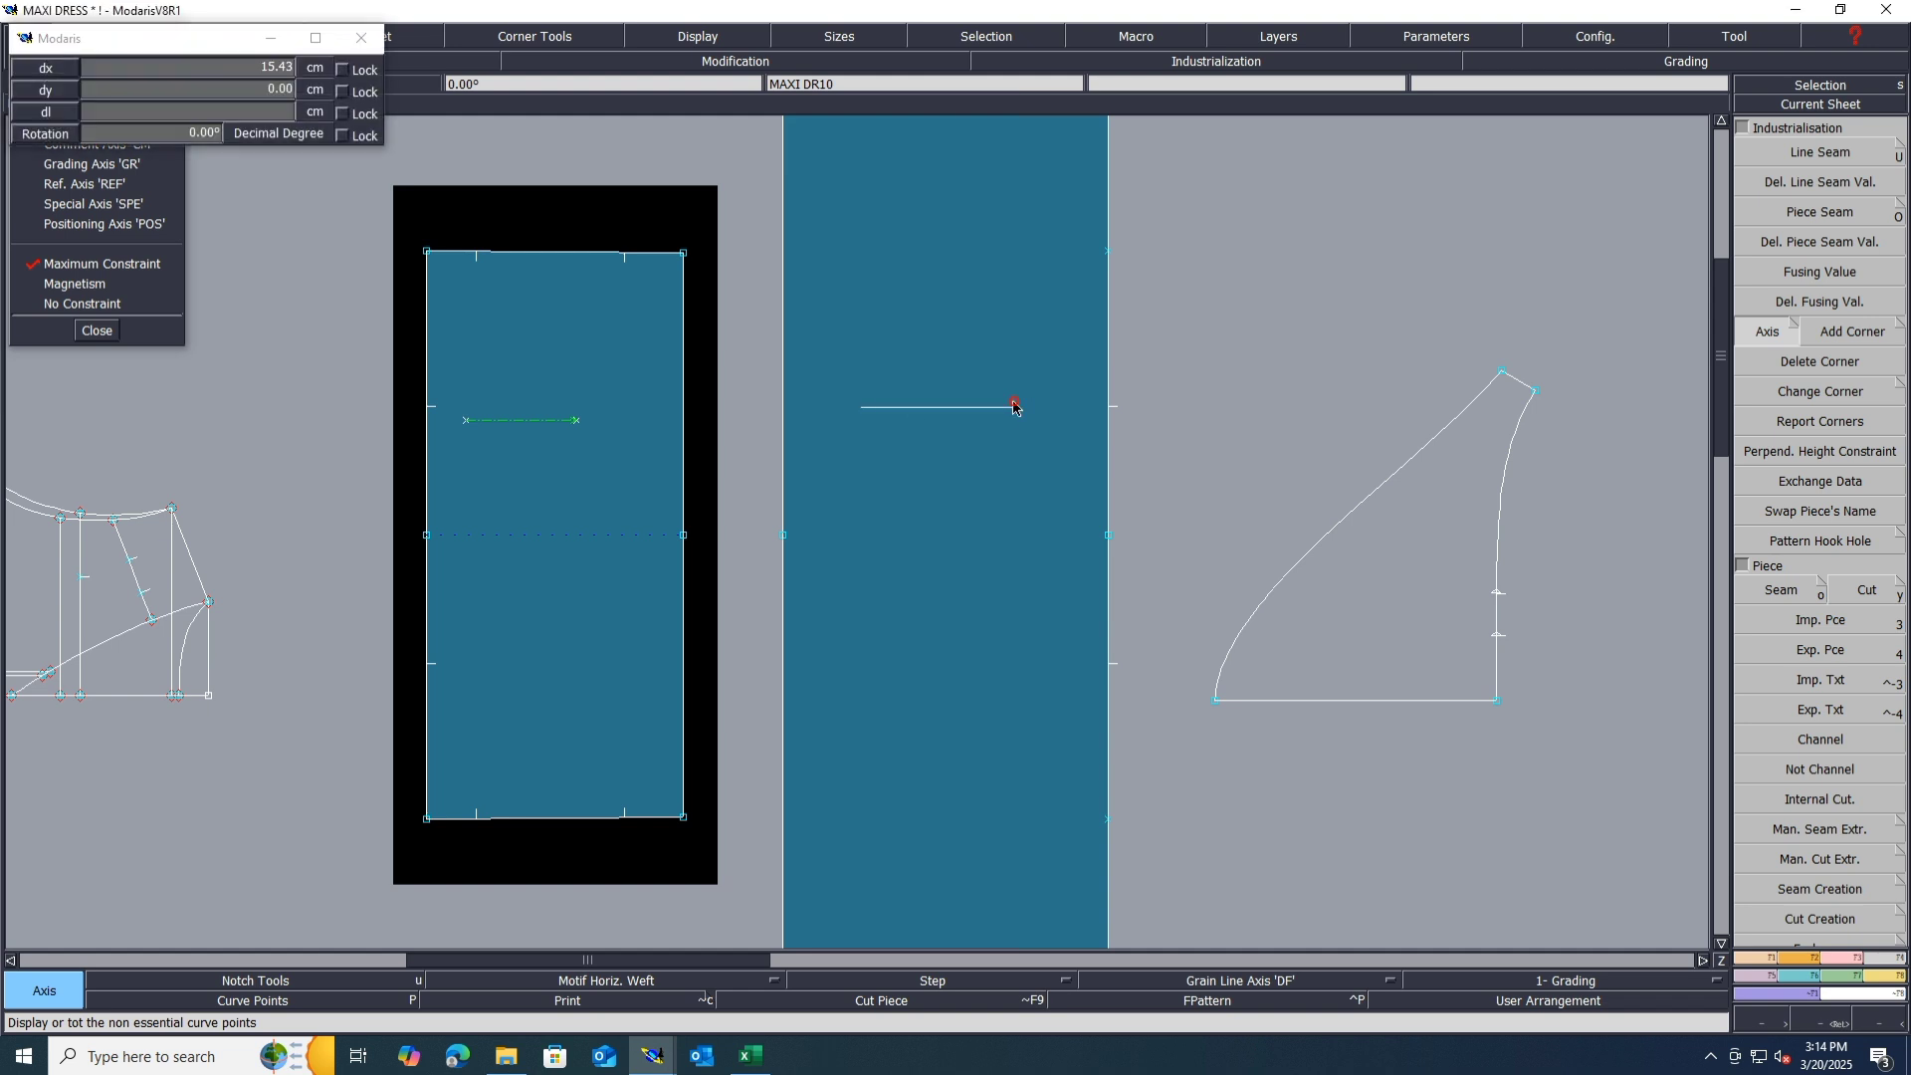
left_click(1016, 407)
key("8")
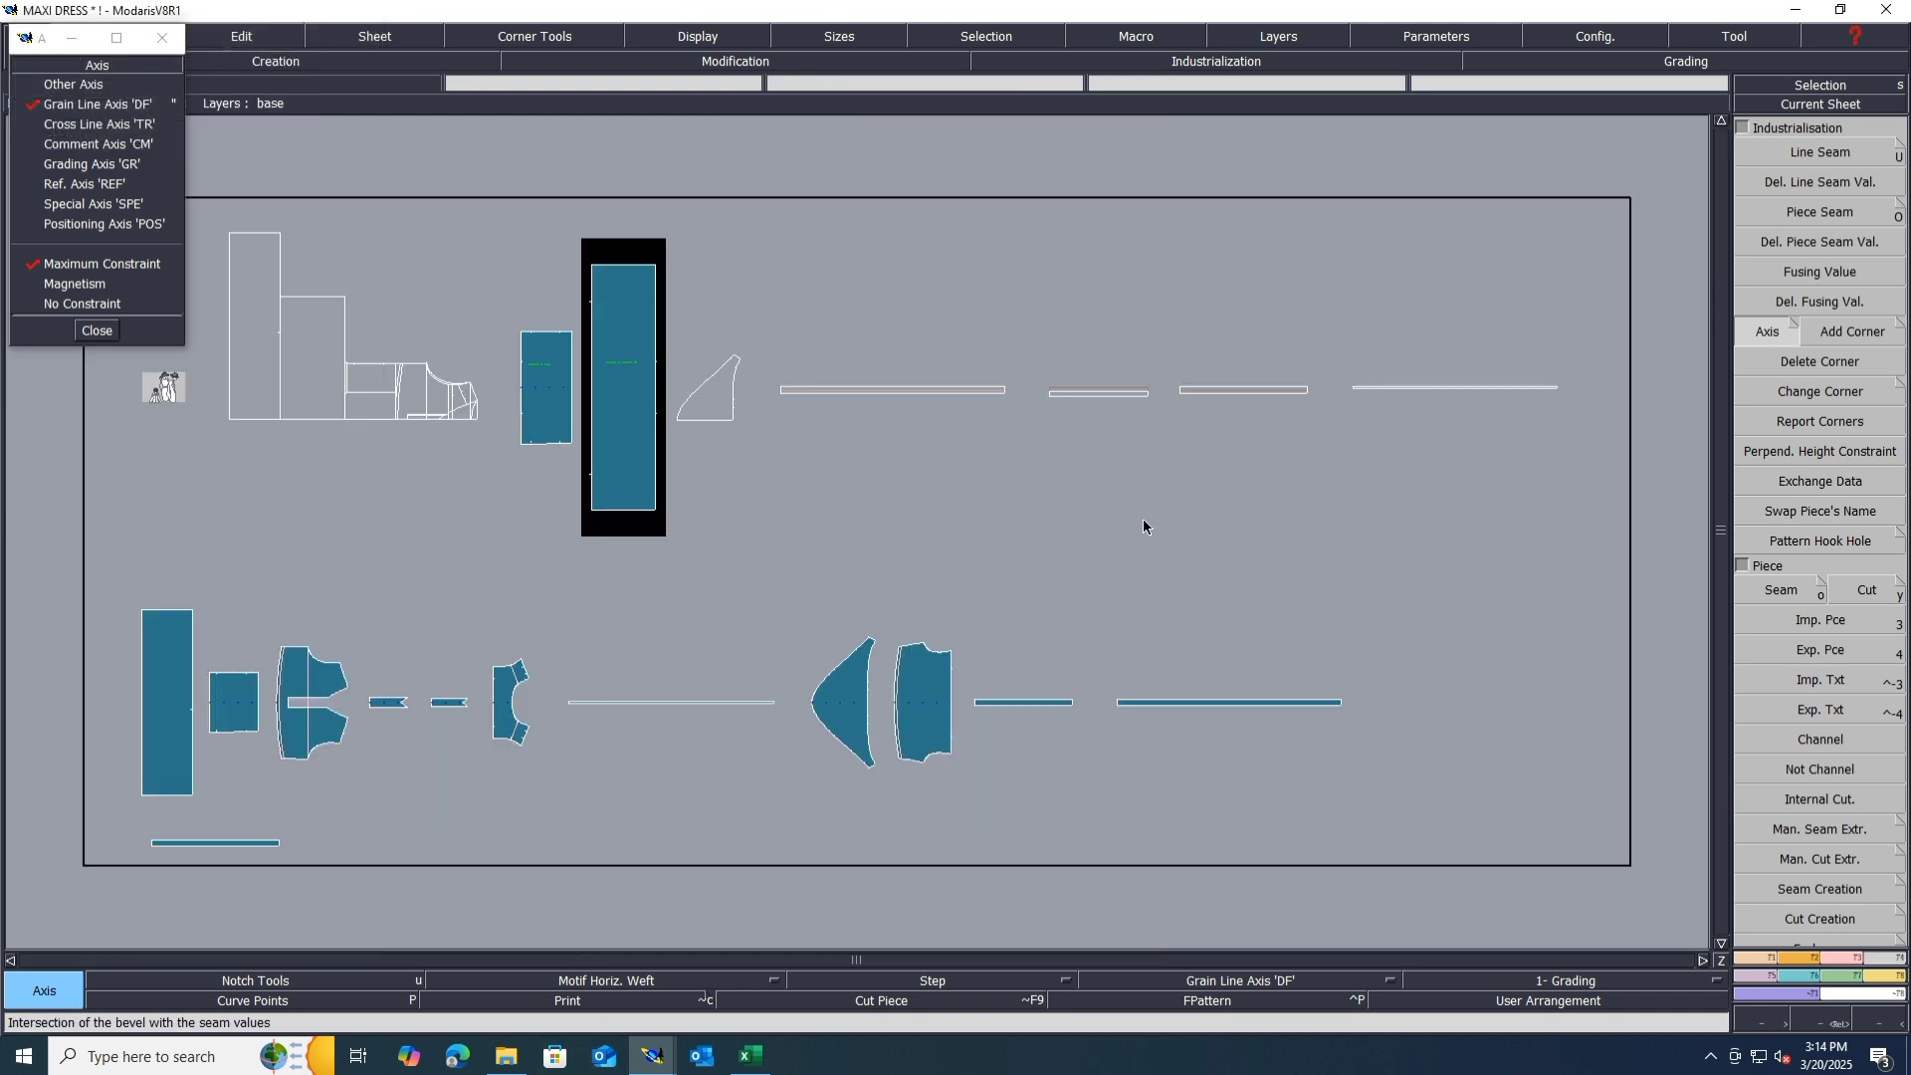
Step: Add a short horizontal grain line to the tall rectangular piece at the start of the lower row
scroll(1449, 399, "up", 7)
scroll(1450, 398, "down", 8)
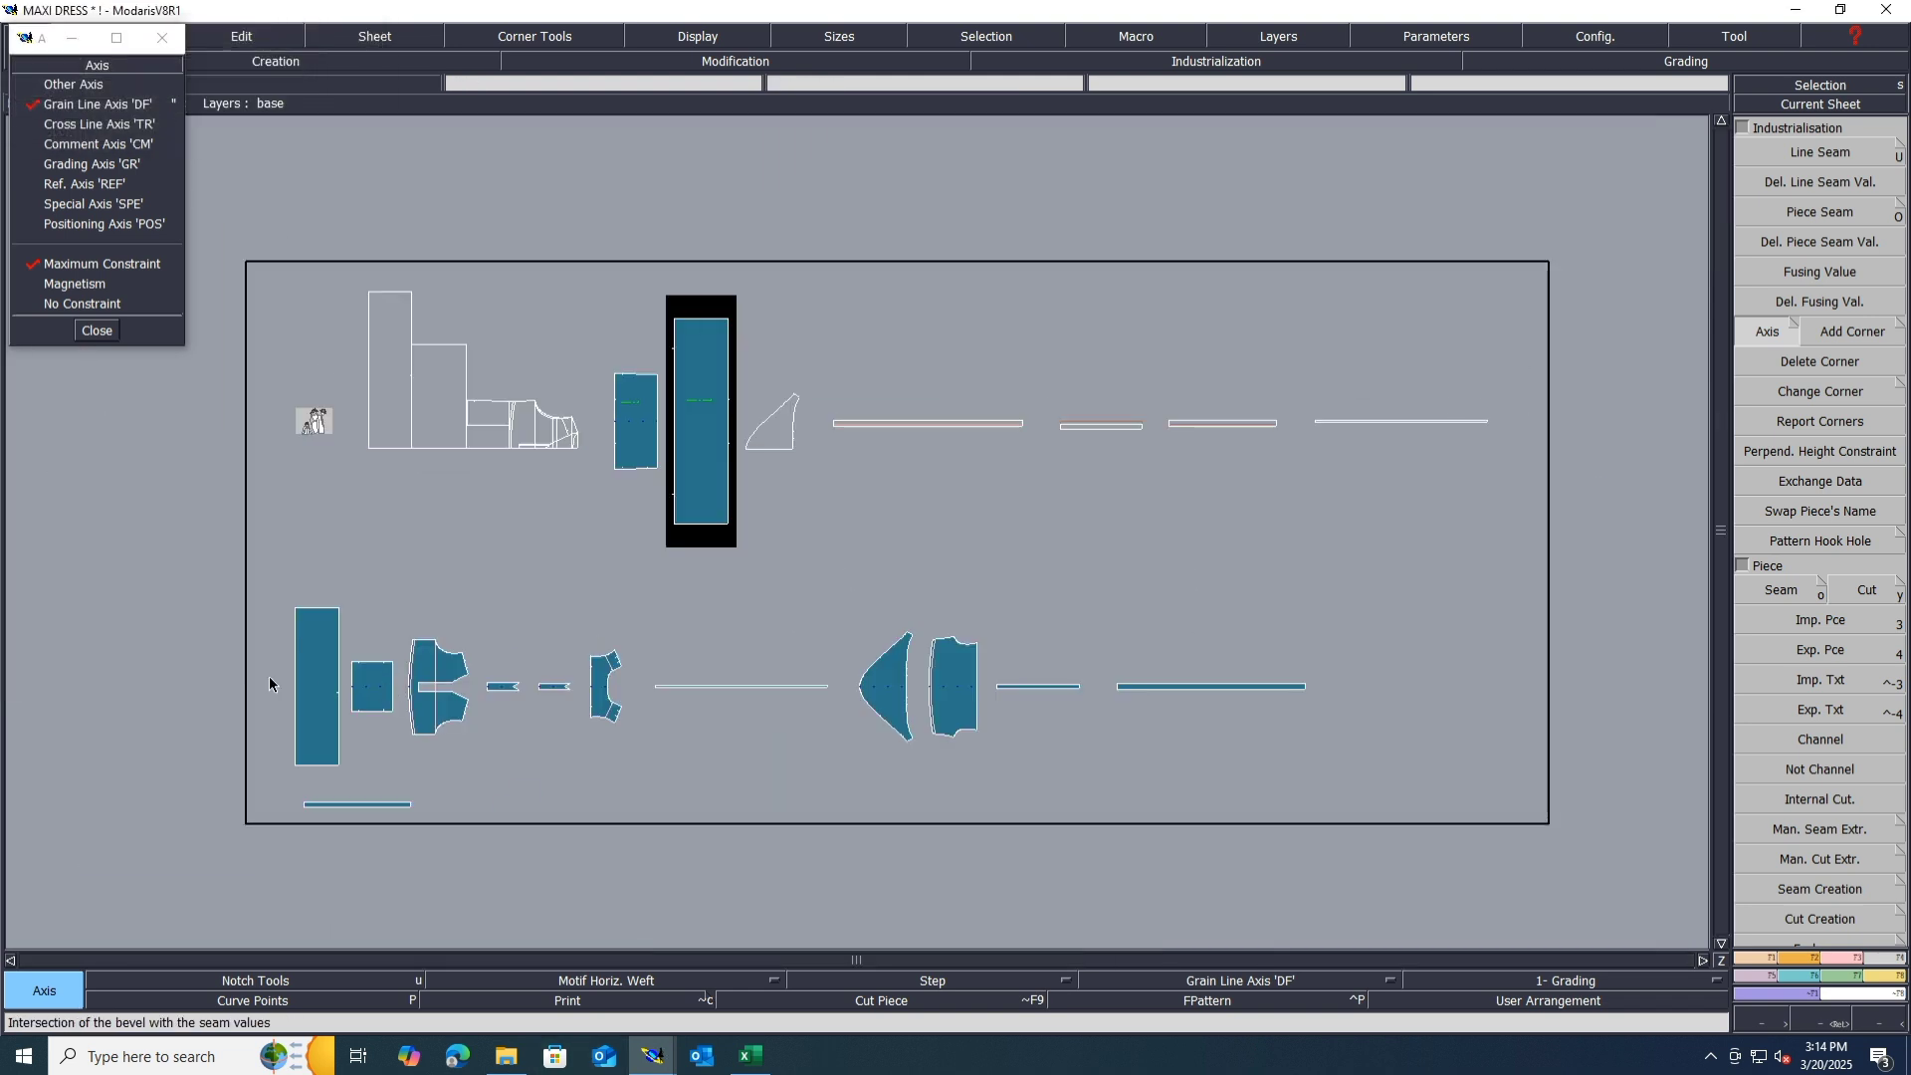
scroll(293, 677, "up", 6)
left_click(334, 645)
left_click(405, 646)
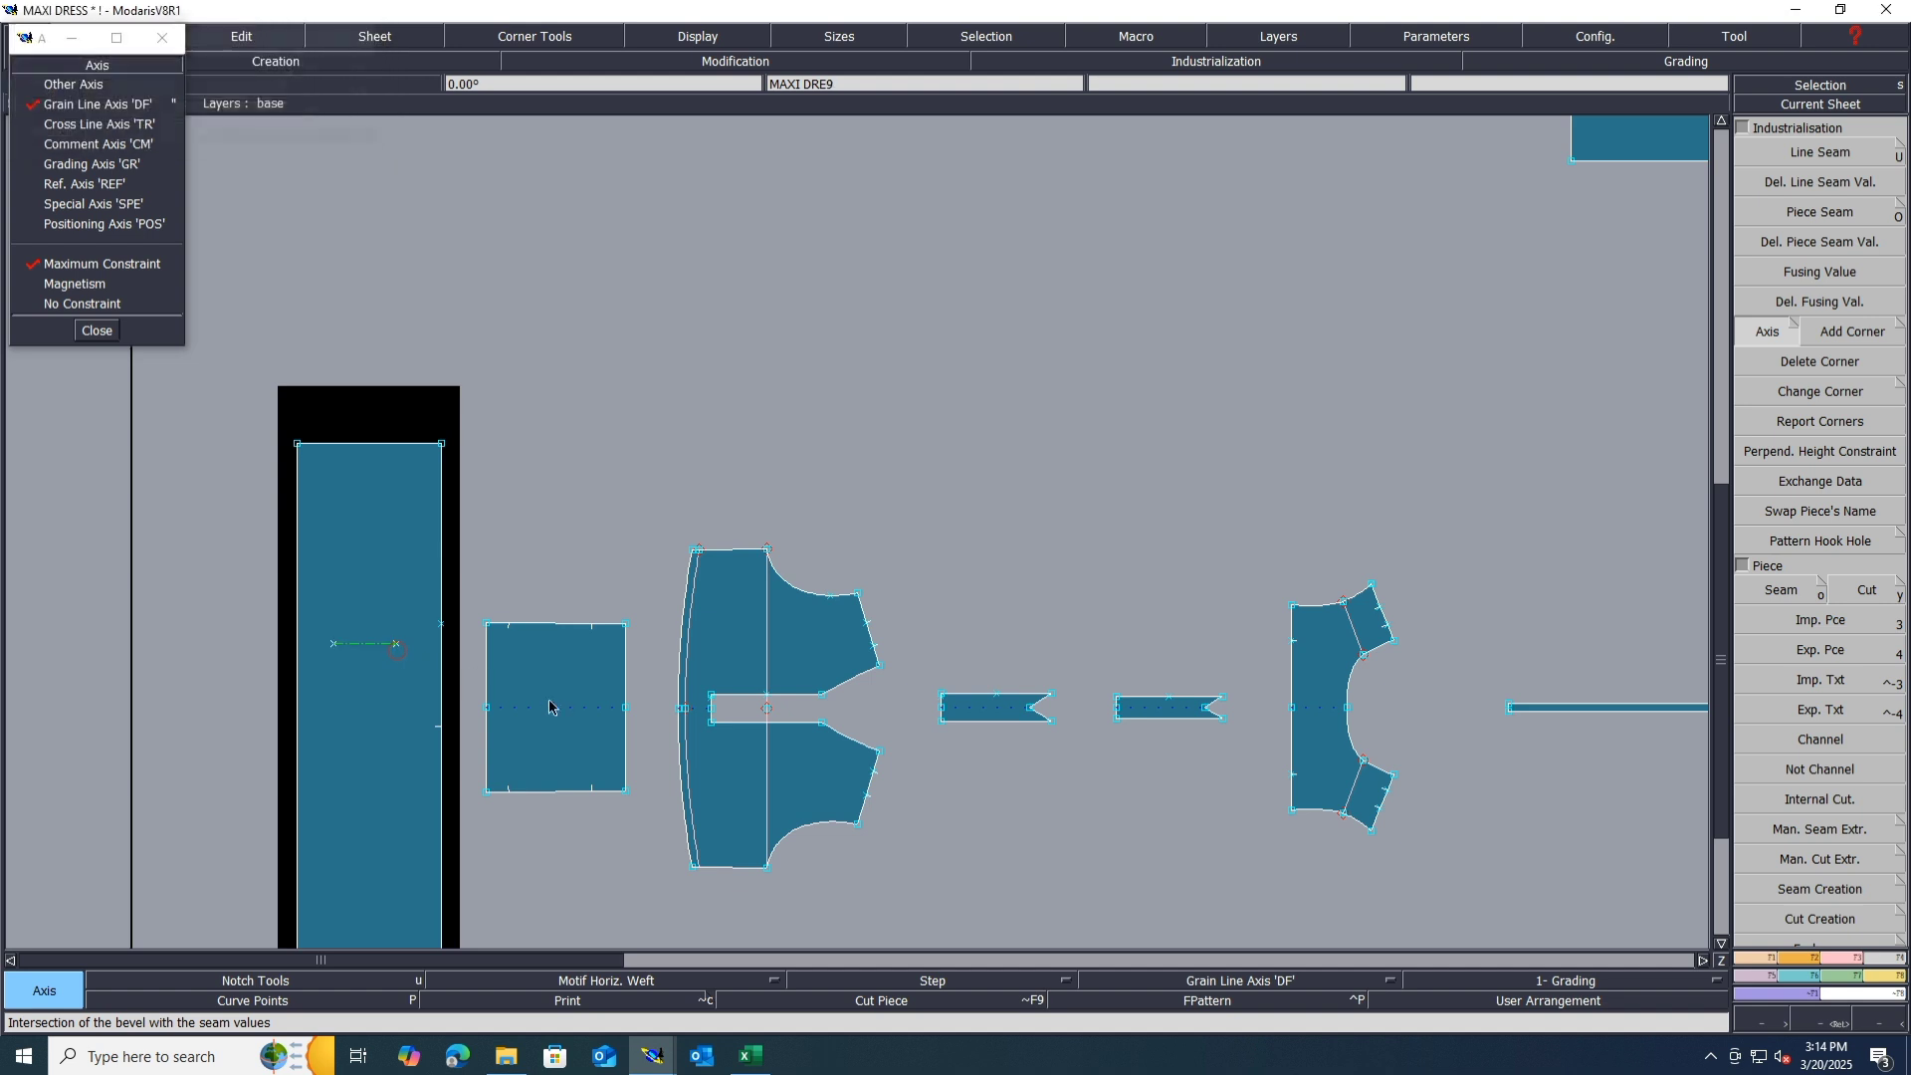
Step: Add horizontal grain lines to the nearly square piece and, about 19.2 cm long, to the front bodice with the placket opening
scroll(542, 701, "up", 4)
left_click(497, 652)
left_click(582, 651)
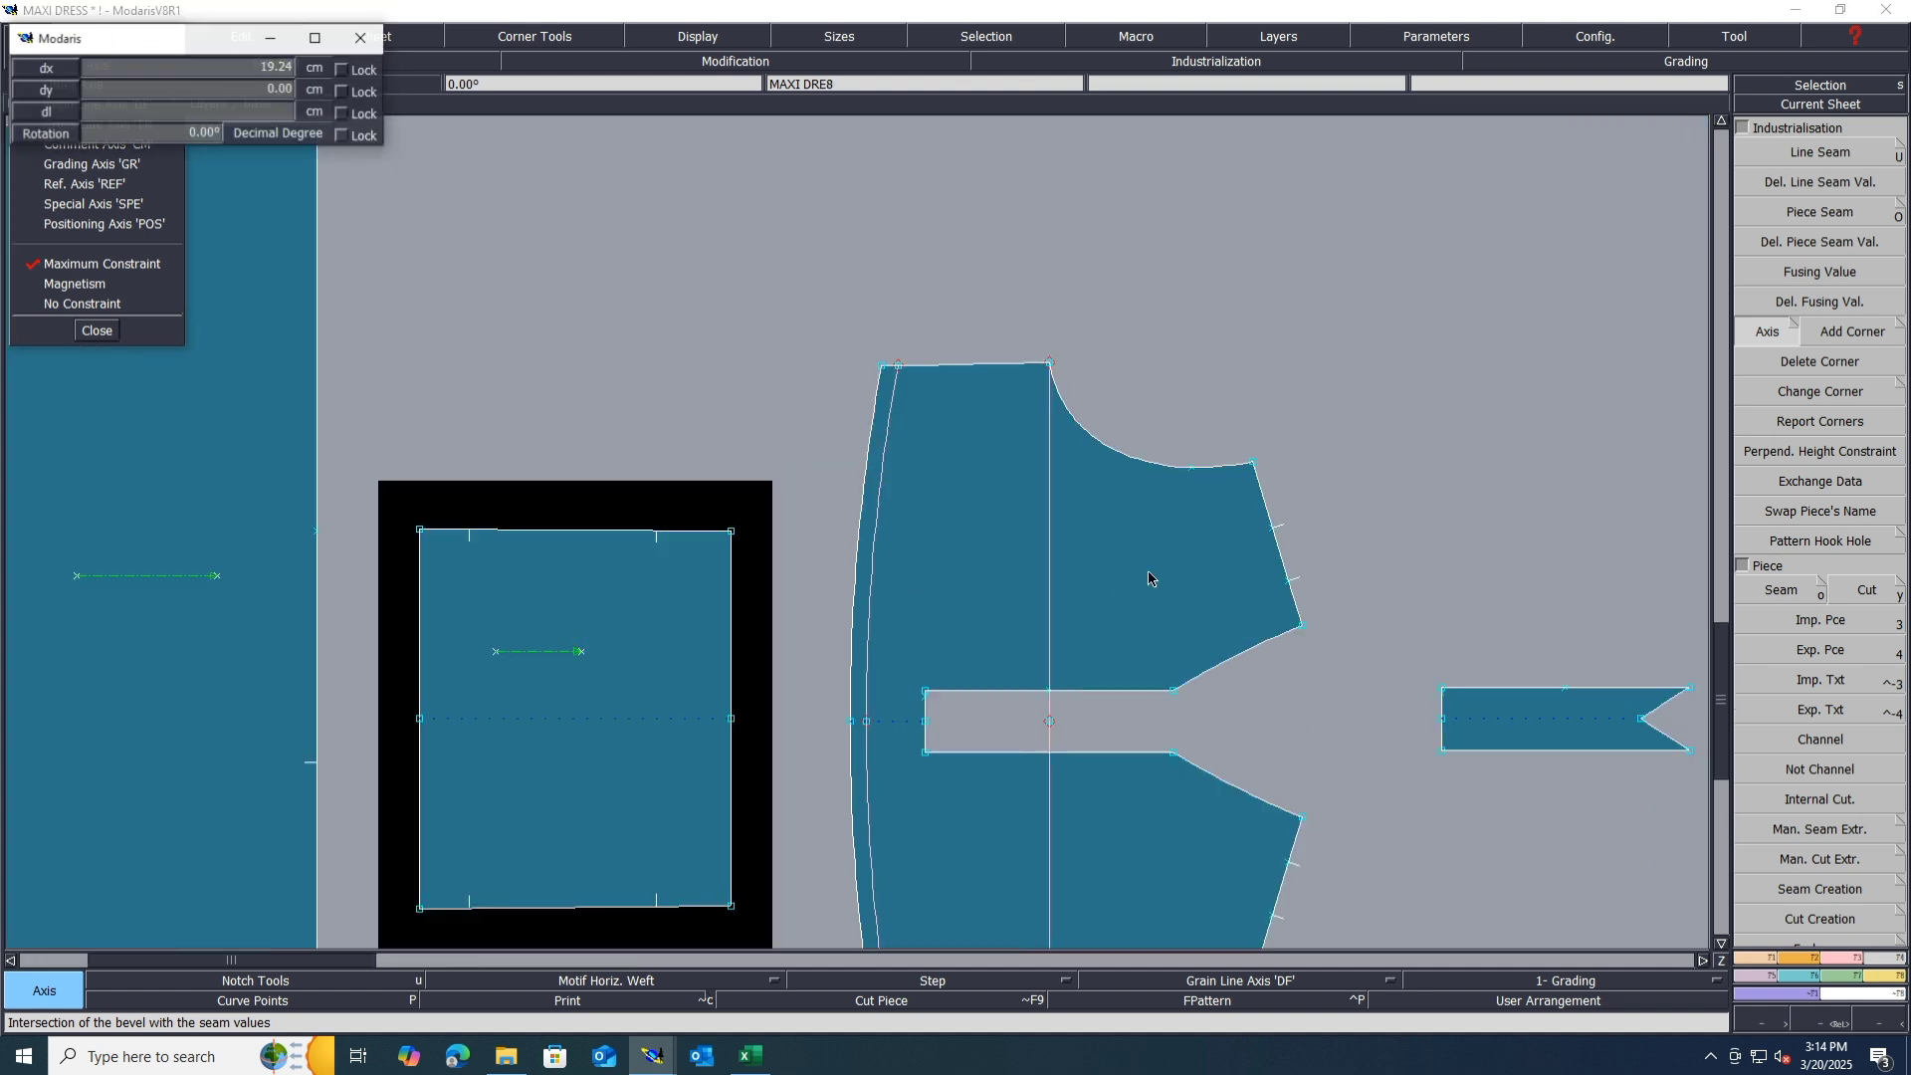
scroll(451, 578, "down", 4)
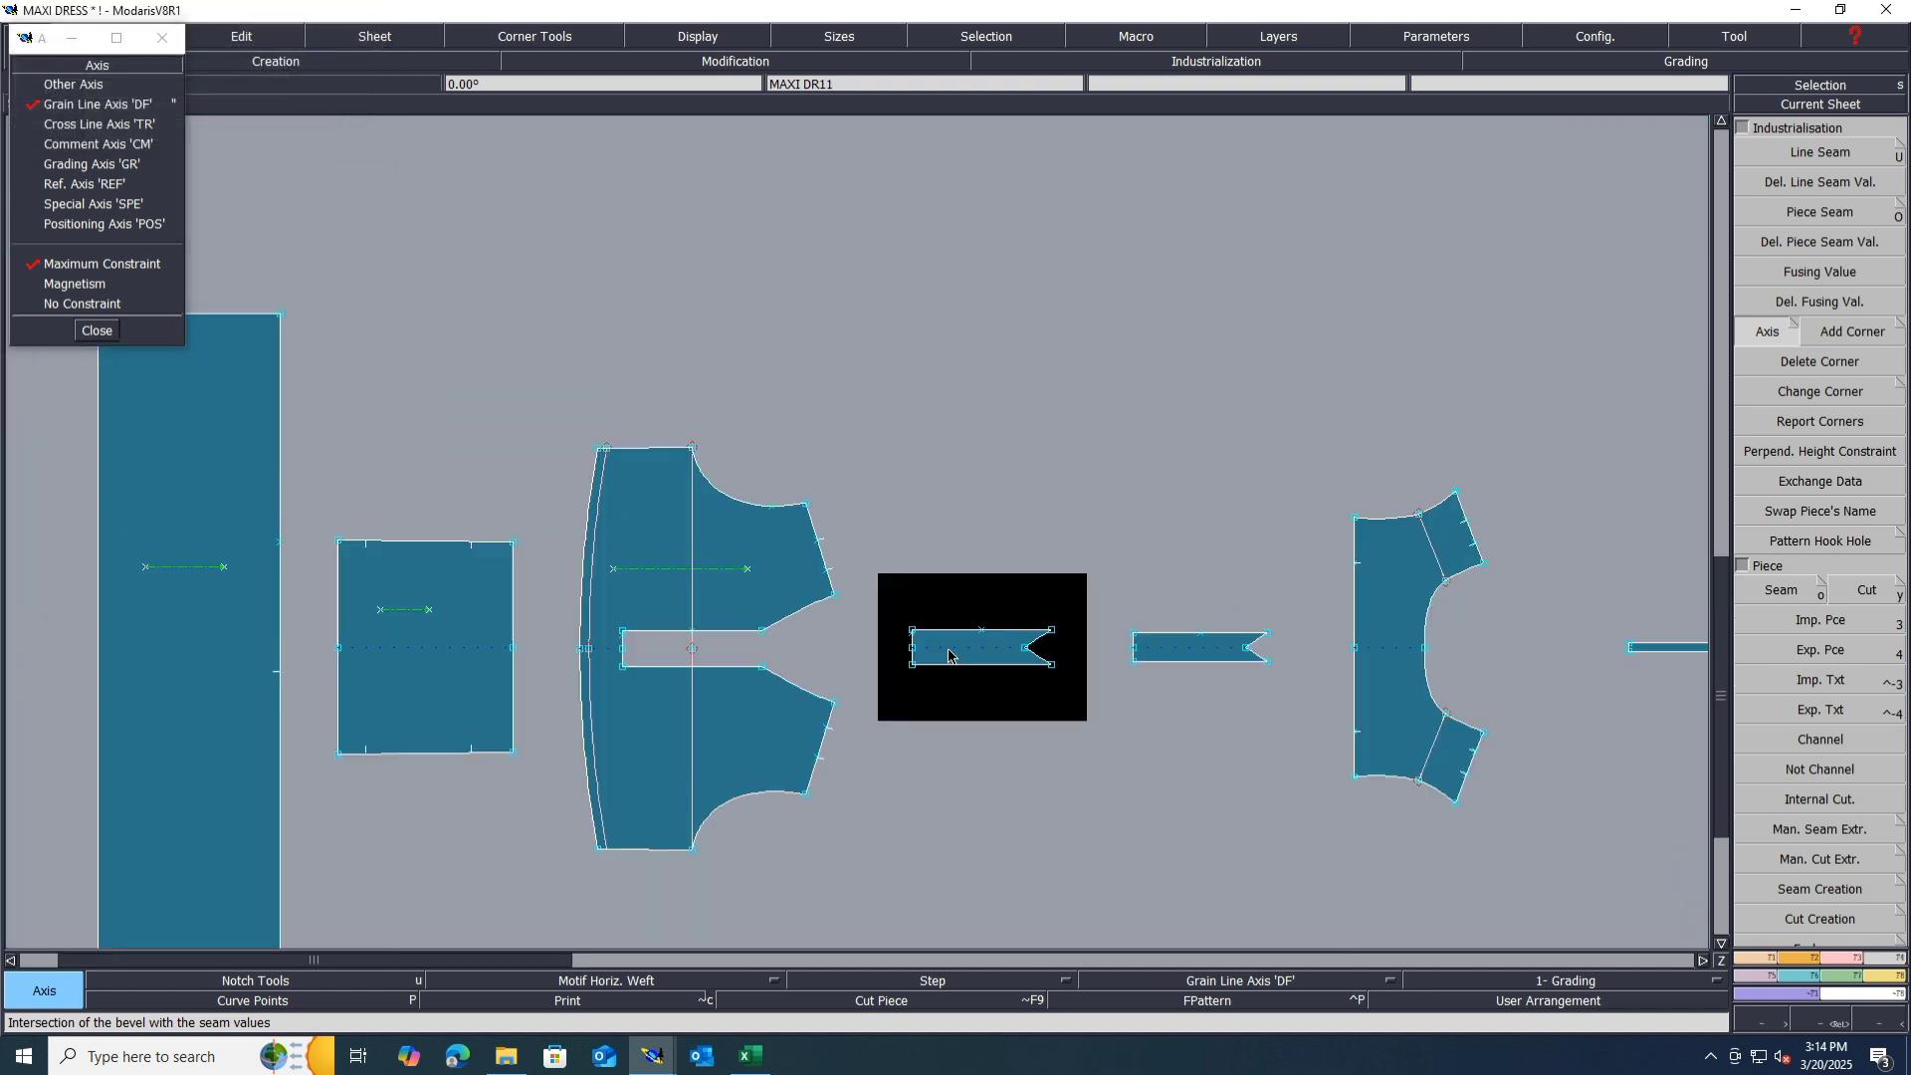
Step: Add short horizontal grain lines to the two small strips with V-notched ends beside the front bodice
scroll(977, 645, "up", 2)
left_click(940, 633)
left_click(1001, 632)
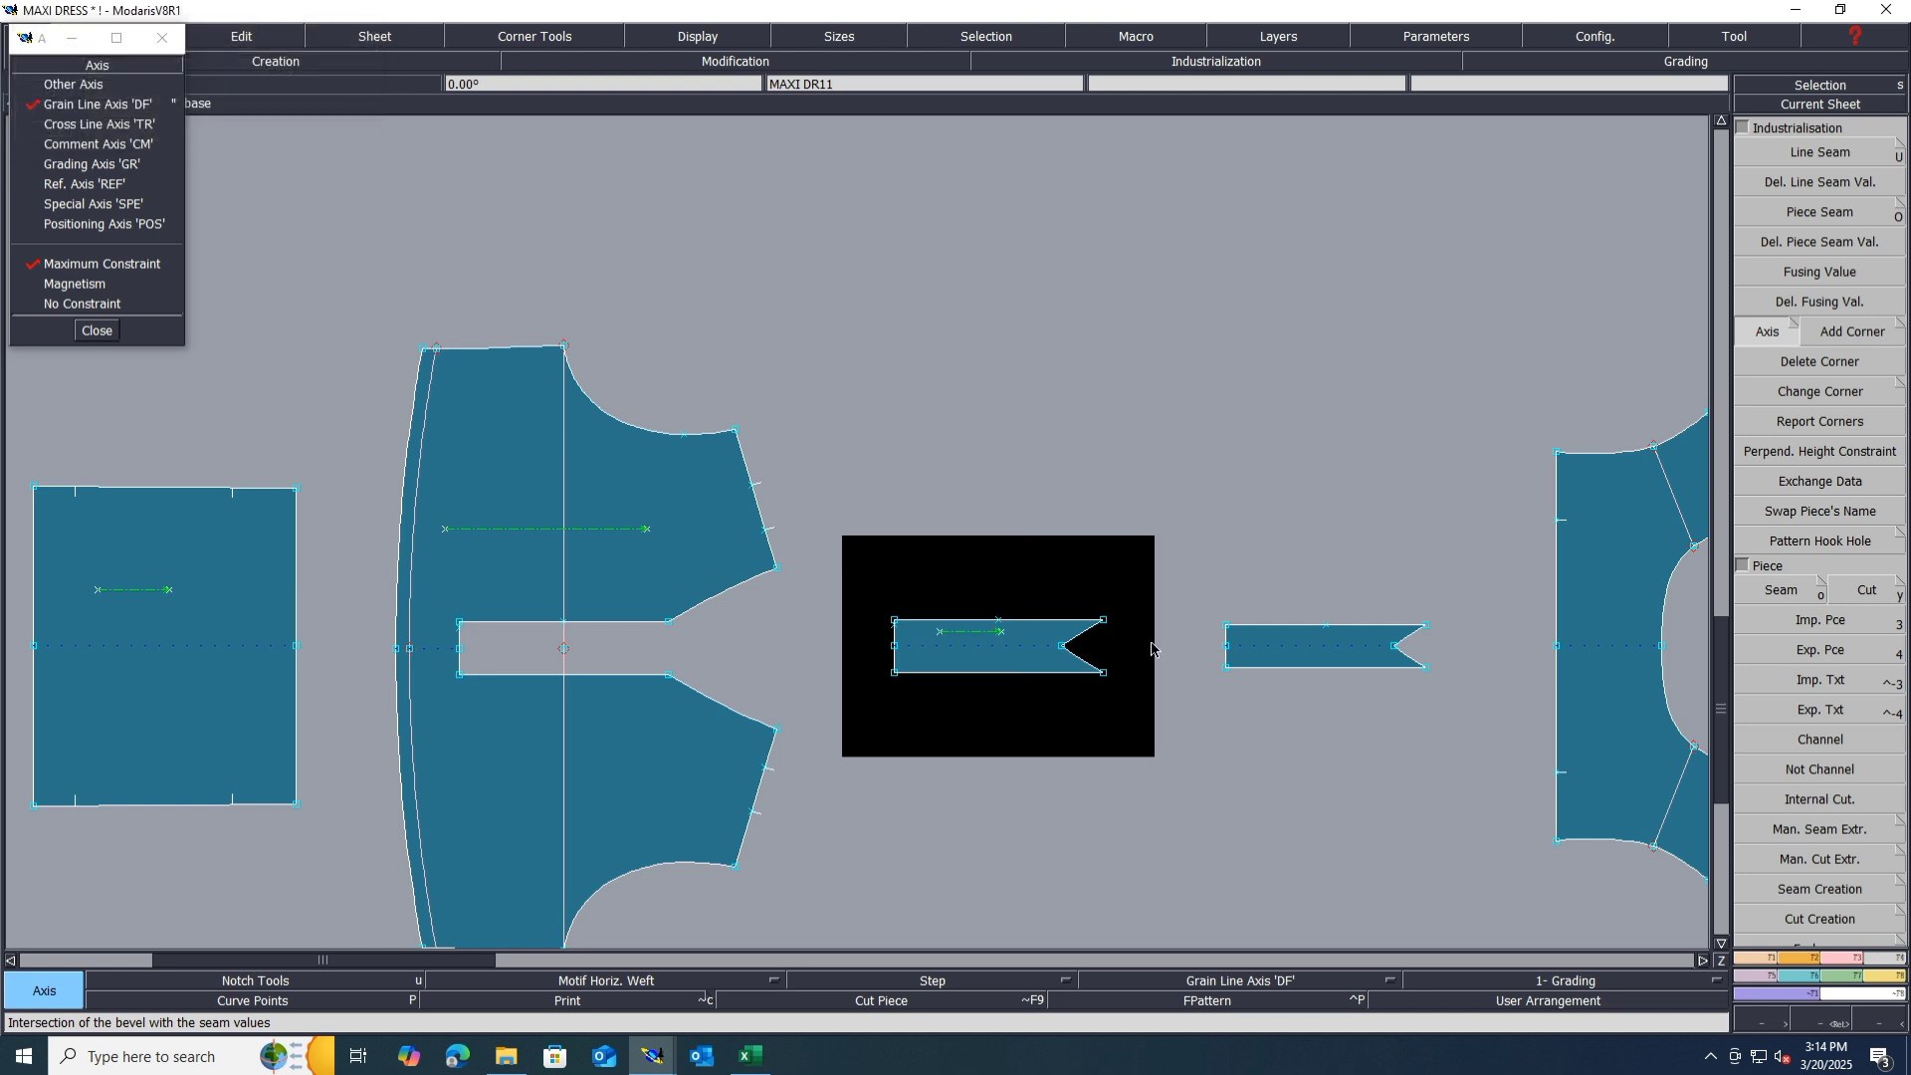
left_click(1272, 638)
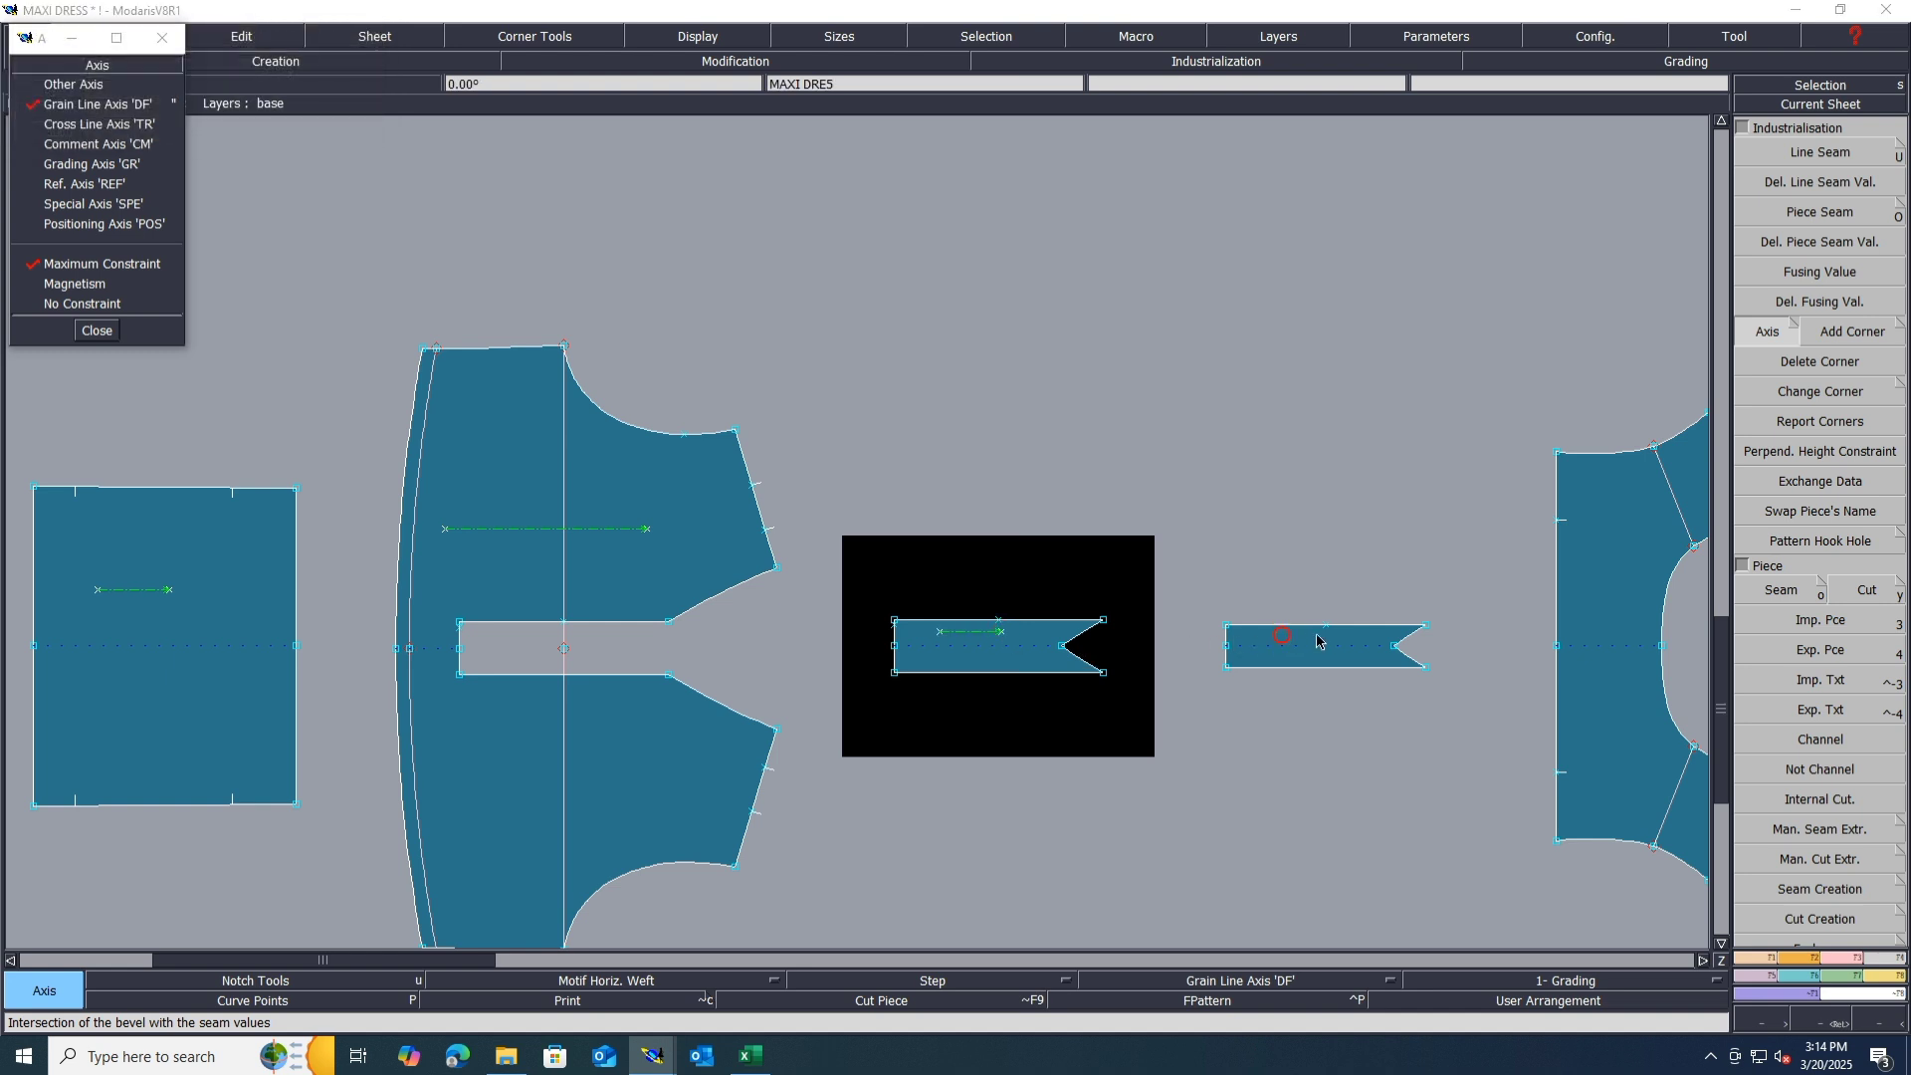
left_click(1312, 638)
Step: Switch to the Excel workbook of the lace up maxi dress and examine the design sketches, photos and construction details
scroll(516, 631, "down", 2)
scroll(1141, 600, "up", 2)
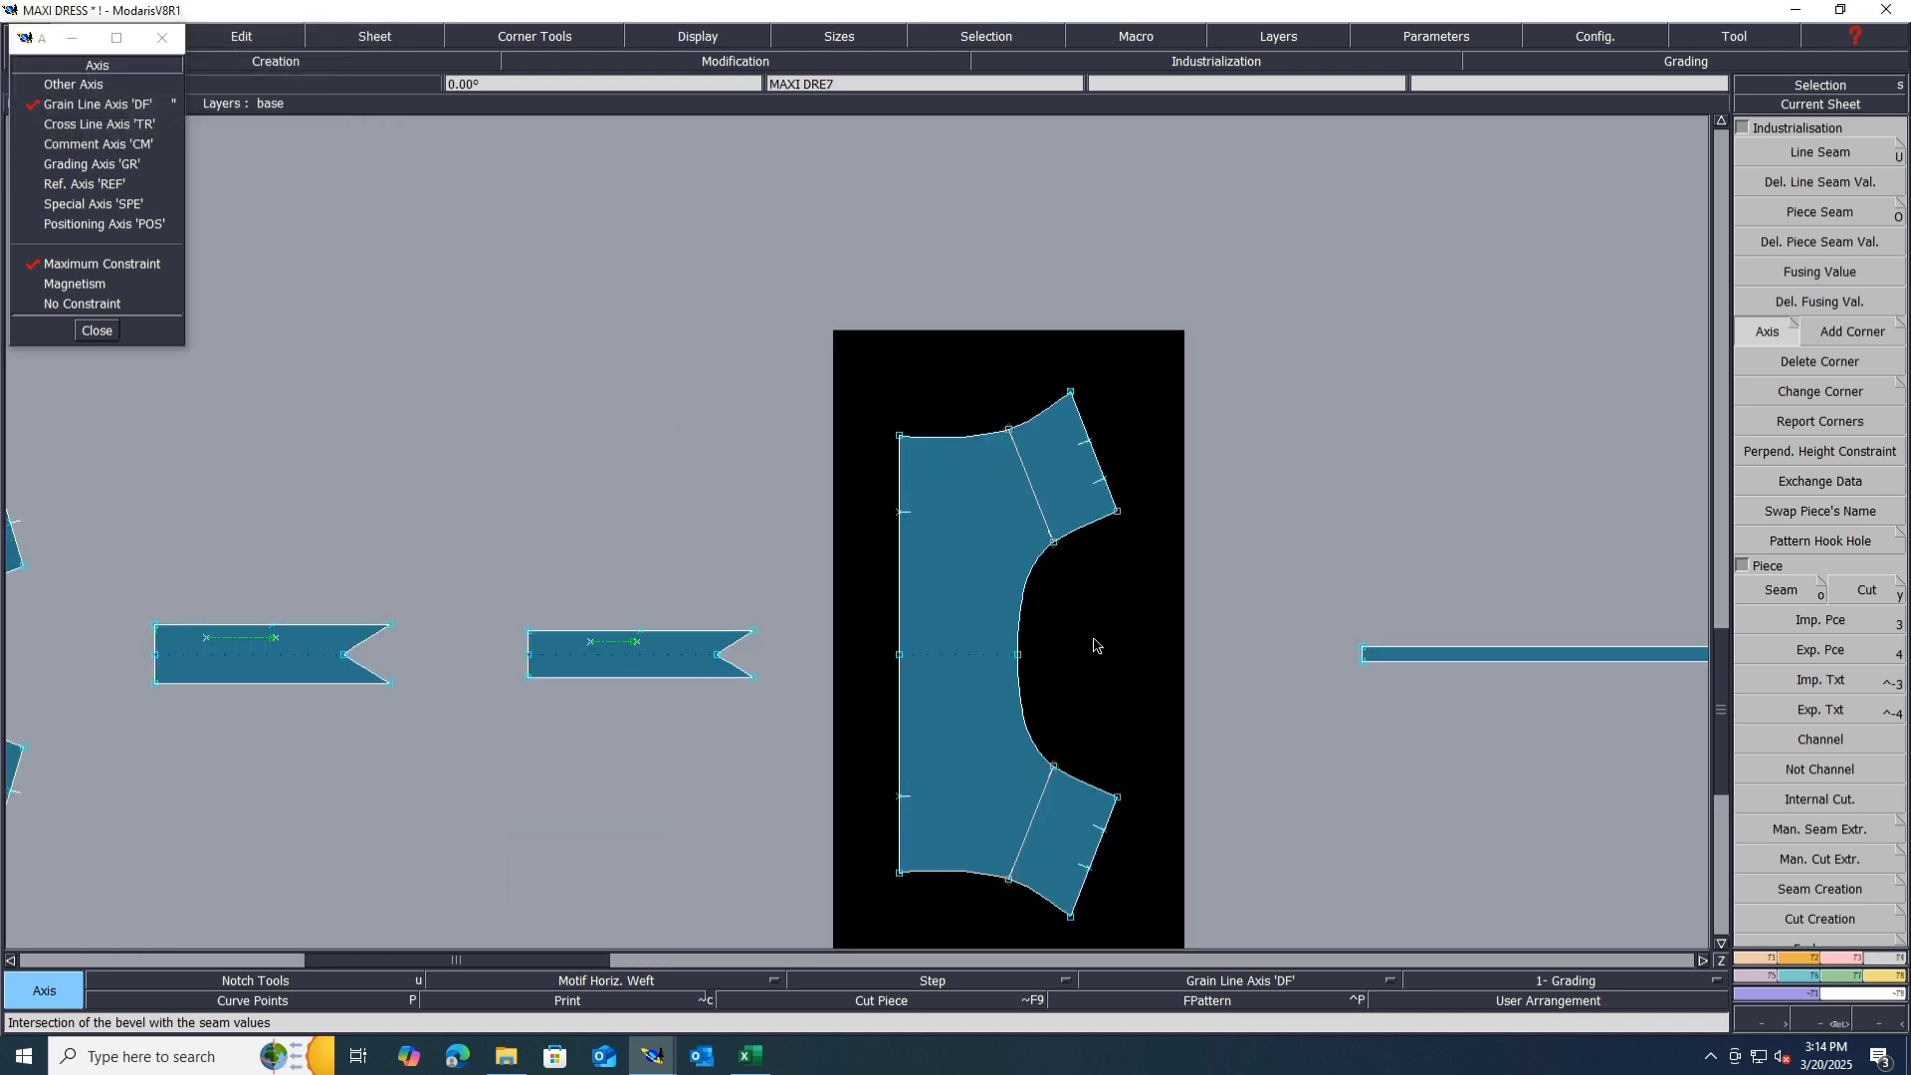
scroll(952, 637, "up", 3)
key("alt+Tab")
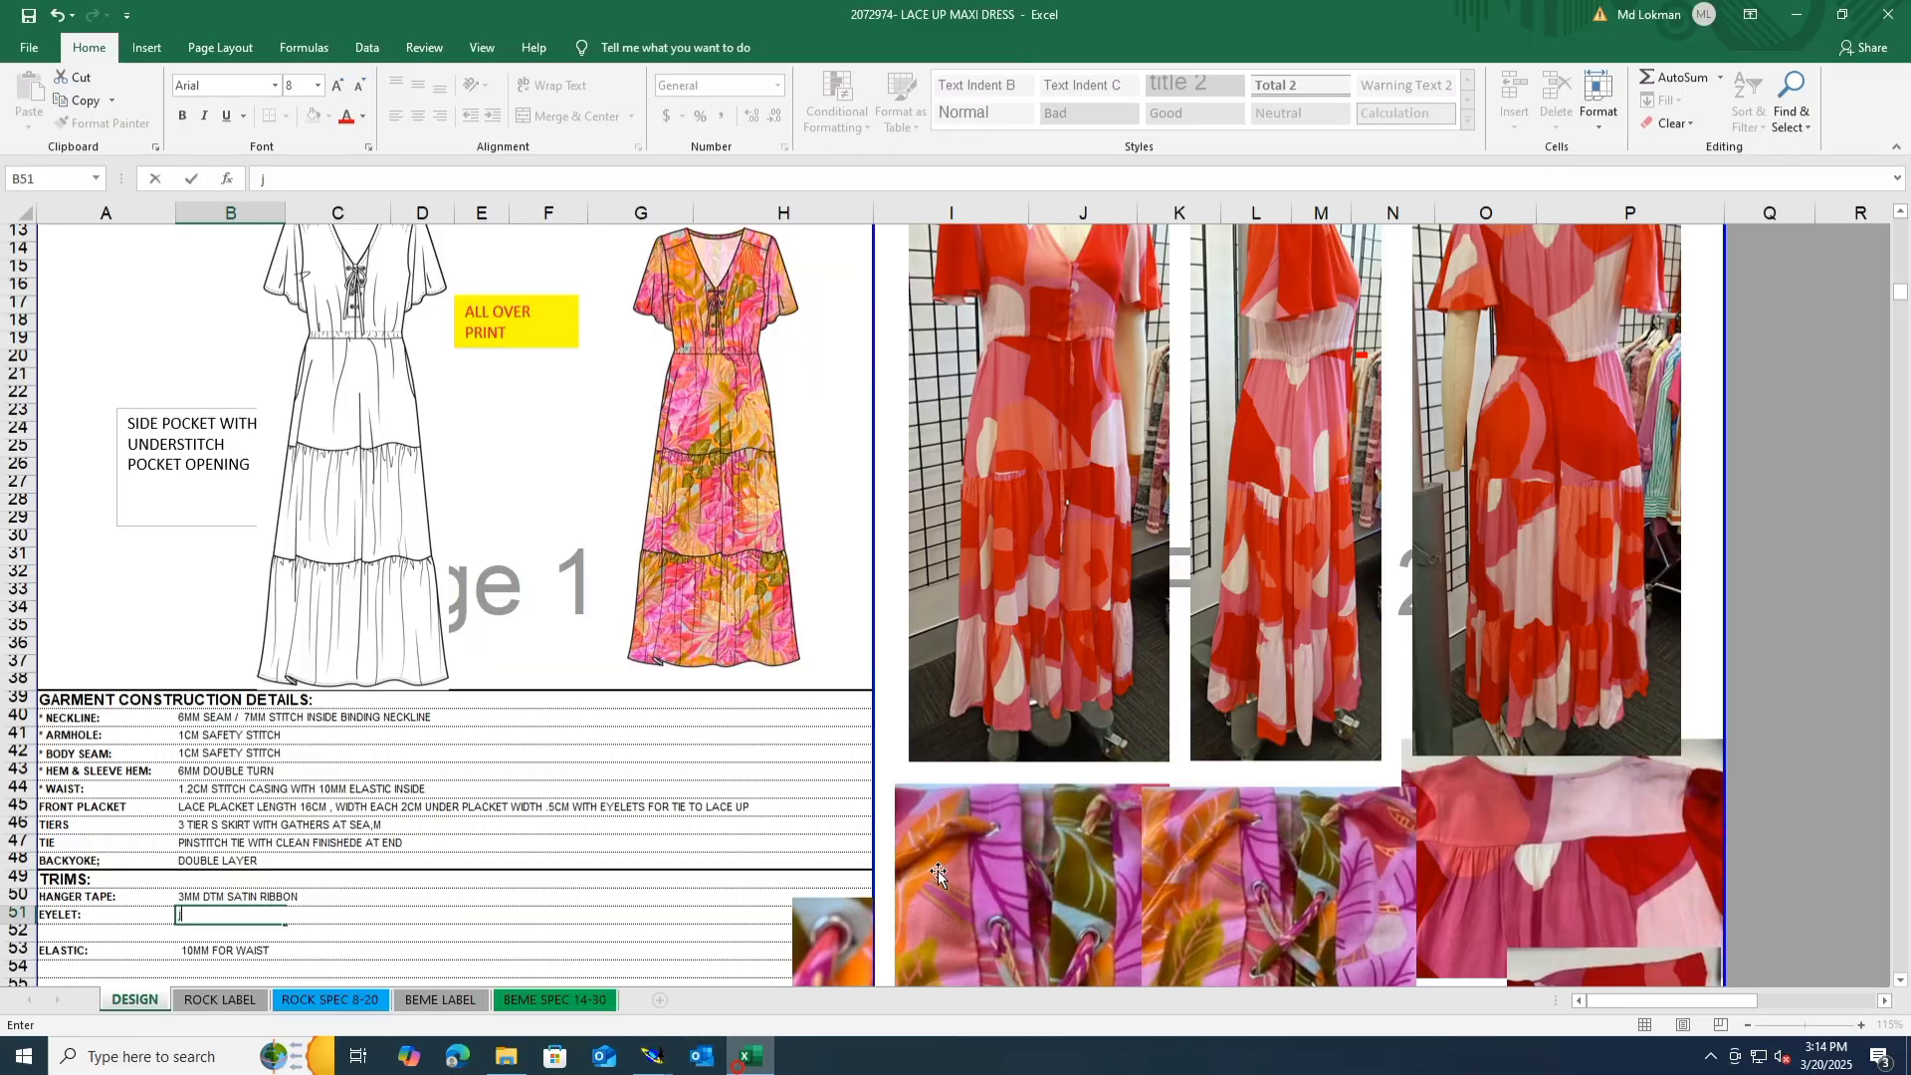
scroll(1093, 663, "up", 2)
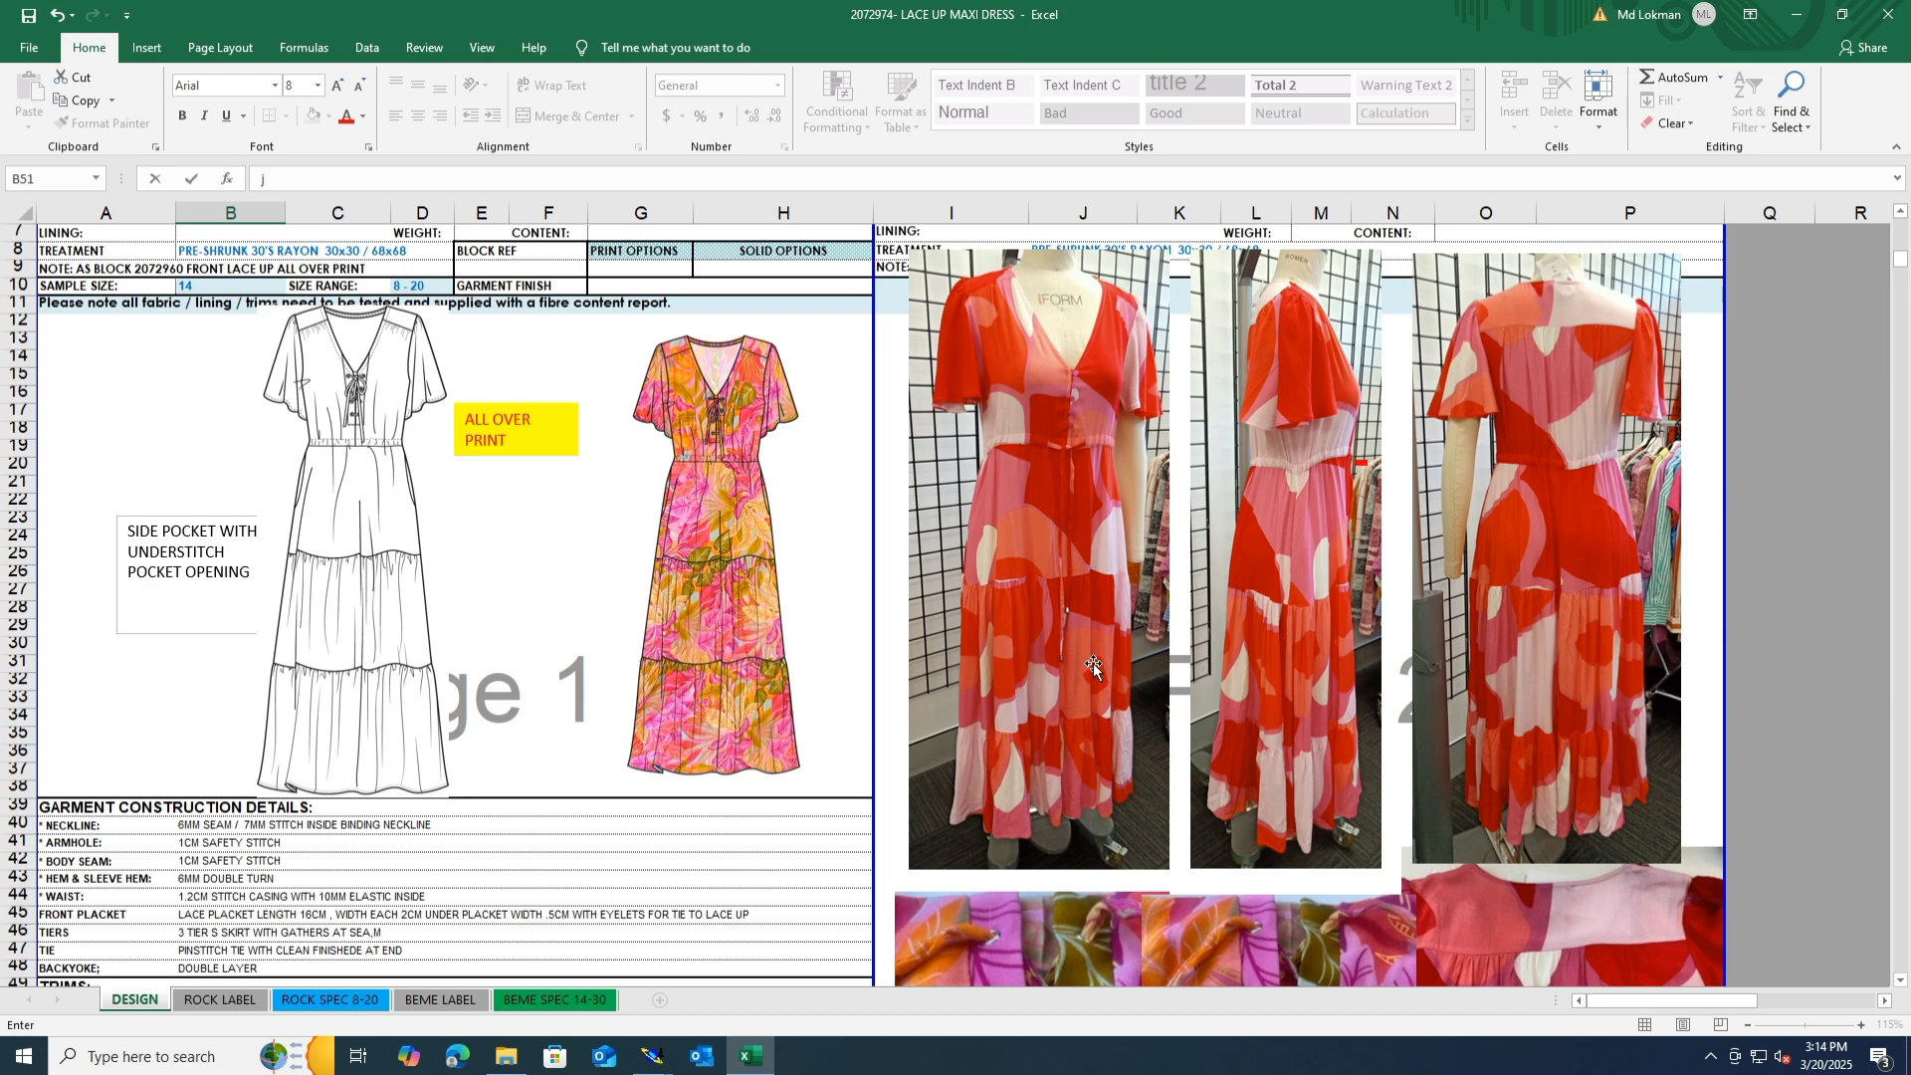
Step: Switch back to the Modaris model and add a horizontal grain line to the yoke piece beside the V-notched strips
mouse_move(652, 1055)
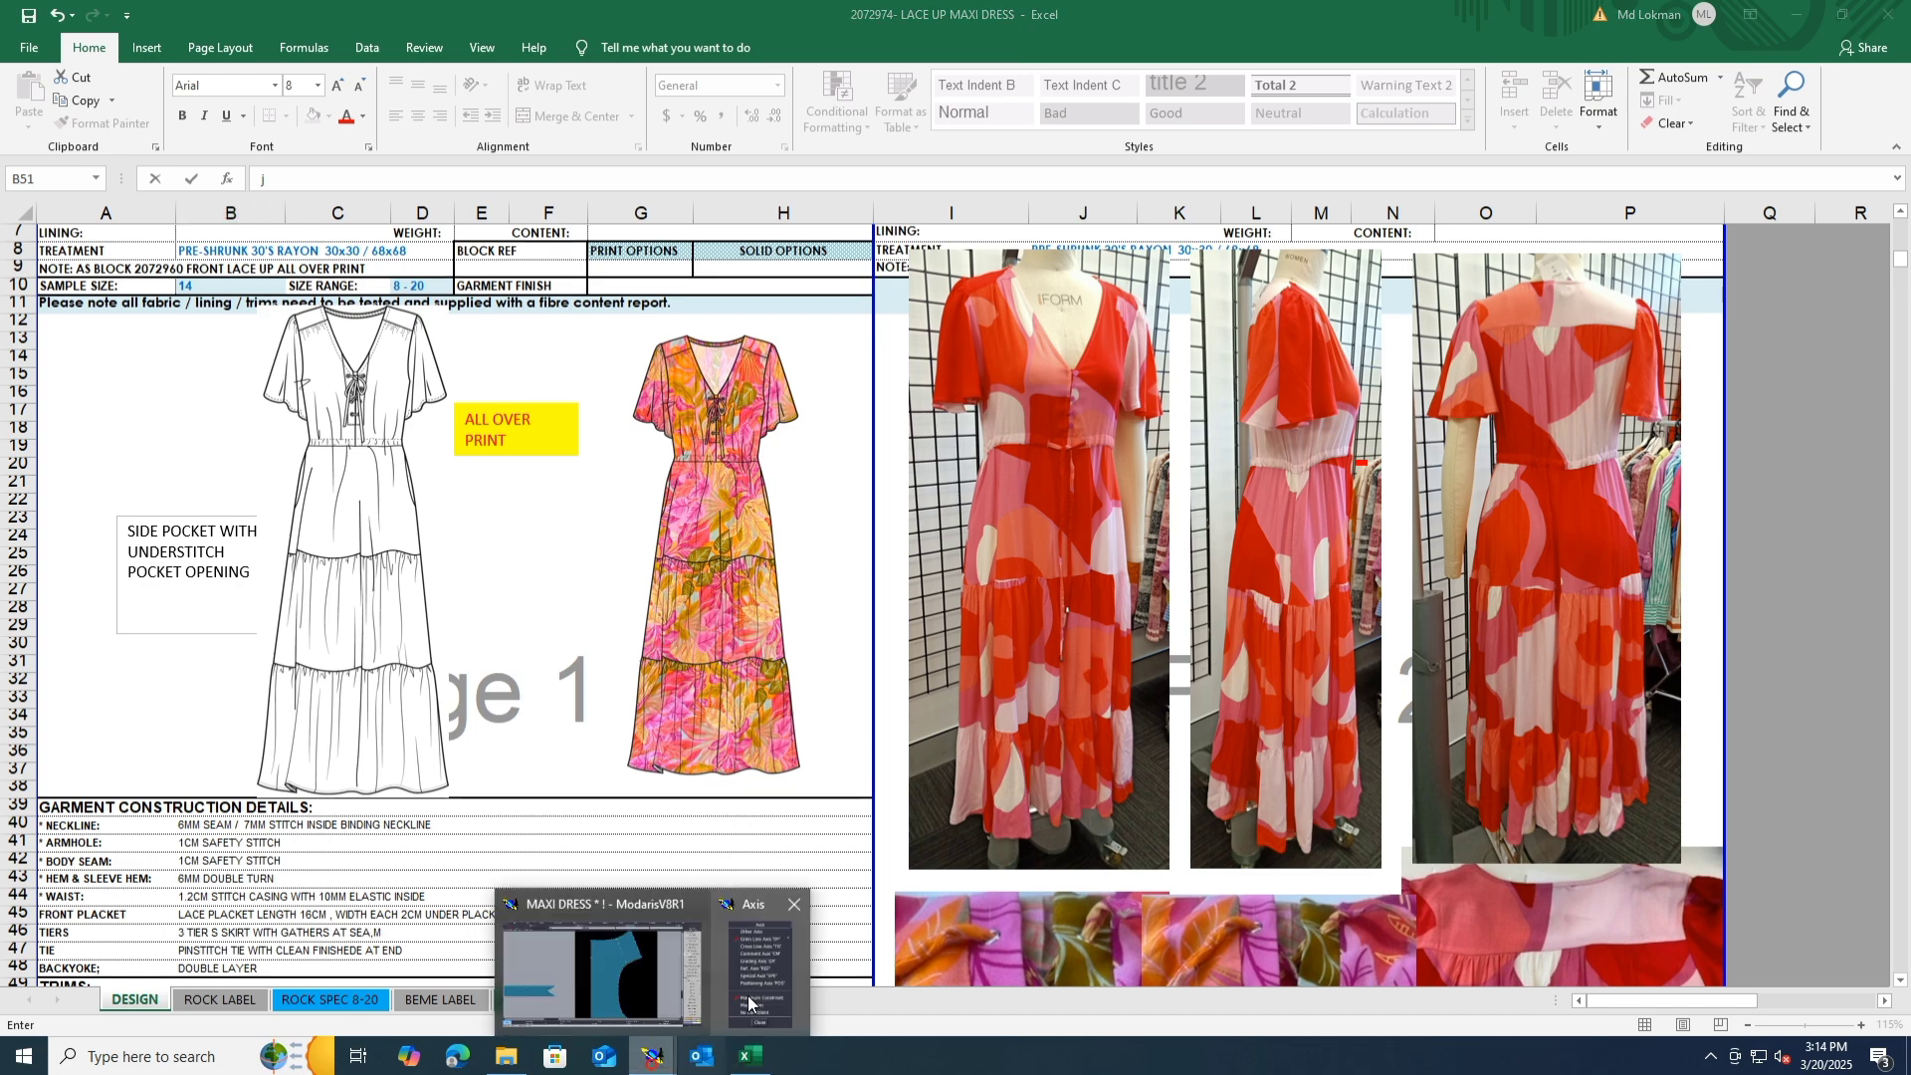
left_click(673, 985)
left_click(882, 538)
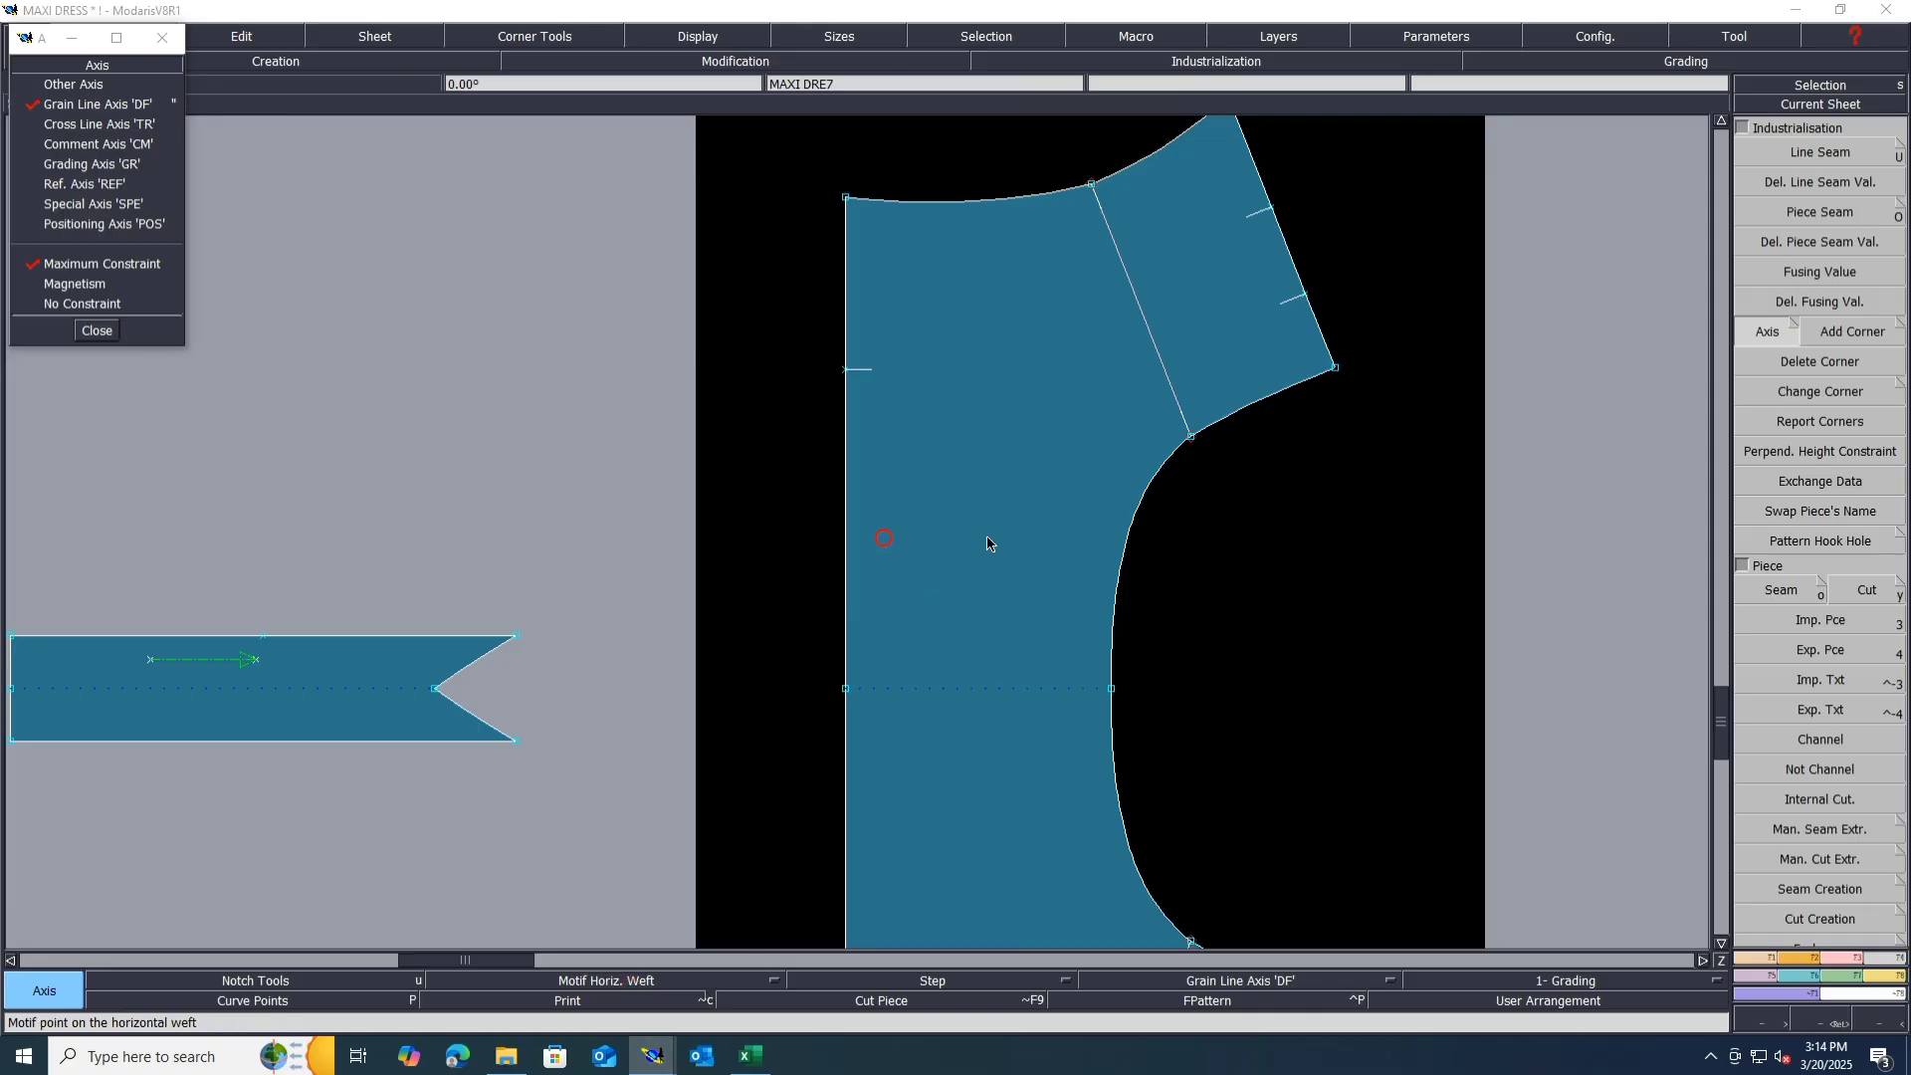
left_click(1054, 537)
scroll(542, 664, "down", 5)
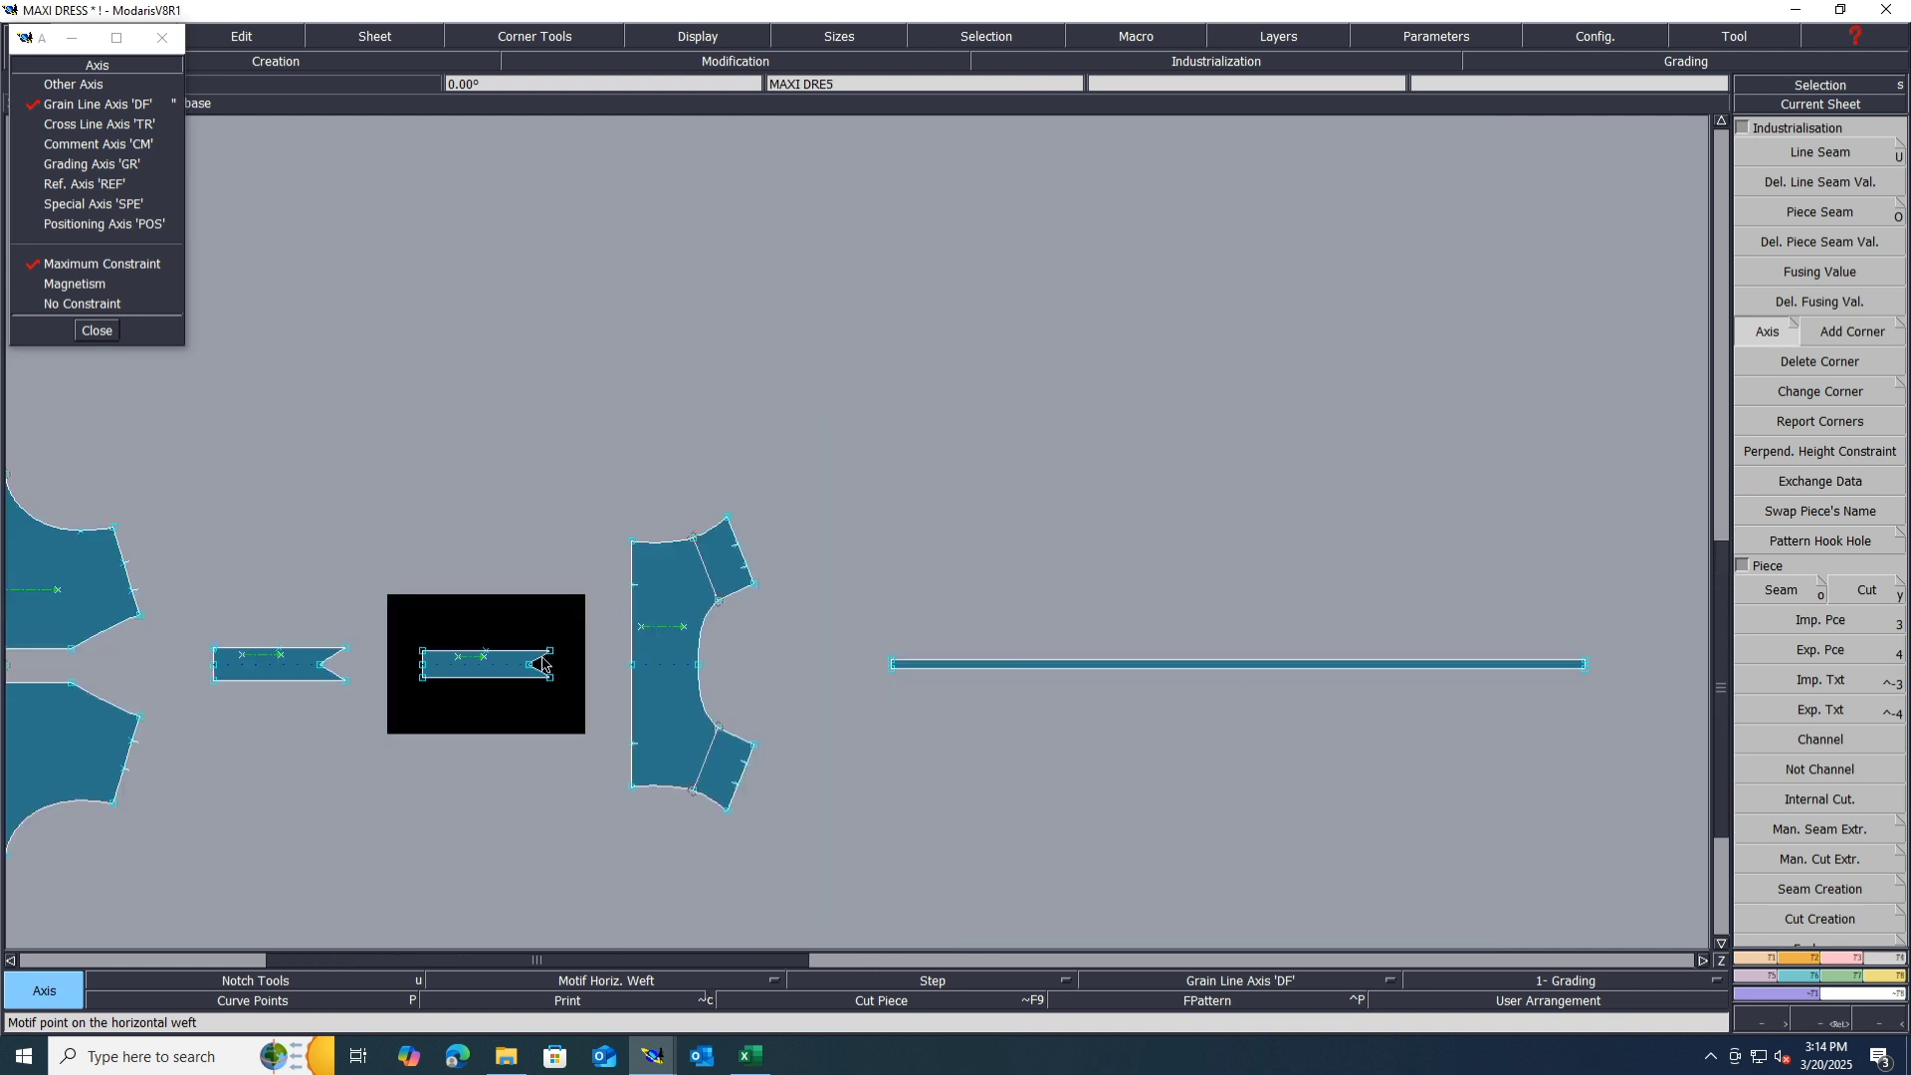
Step: Draw a short diagonal grain line on the long thin strip beside the yoke, undoing the first try and redrawing it
scroll(1002, 580, "down", 3)
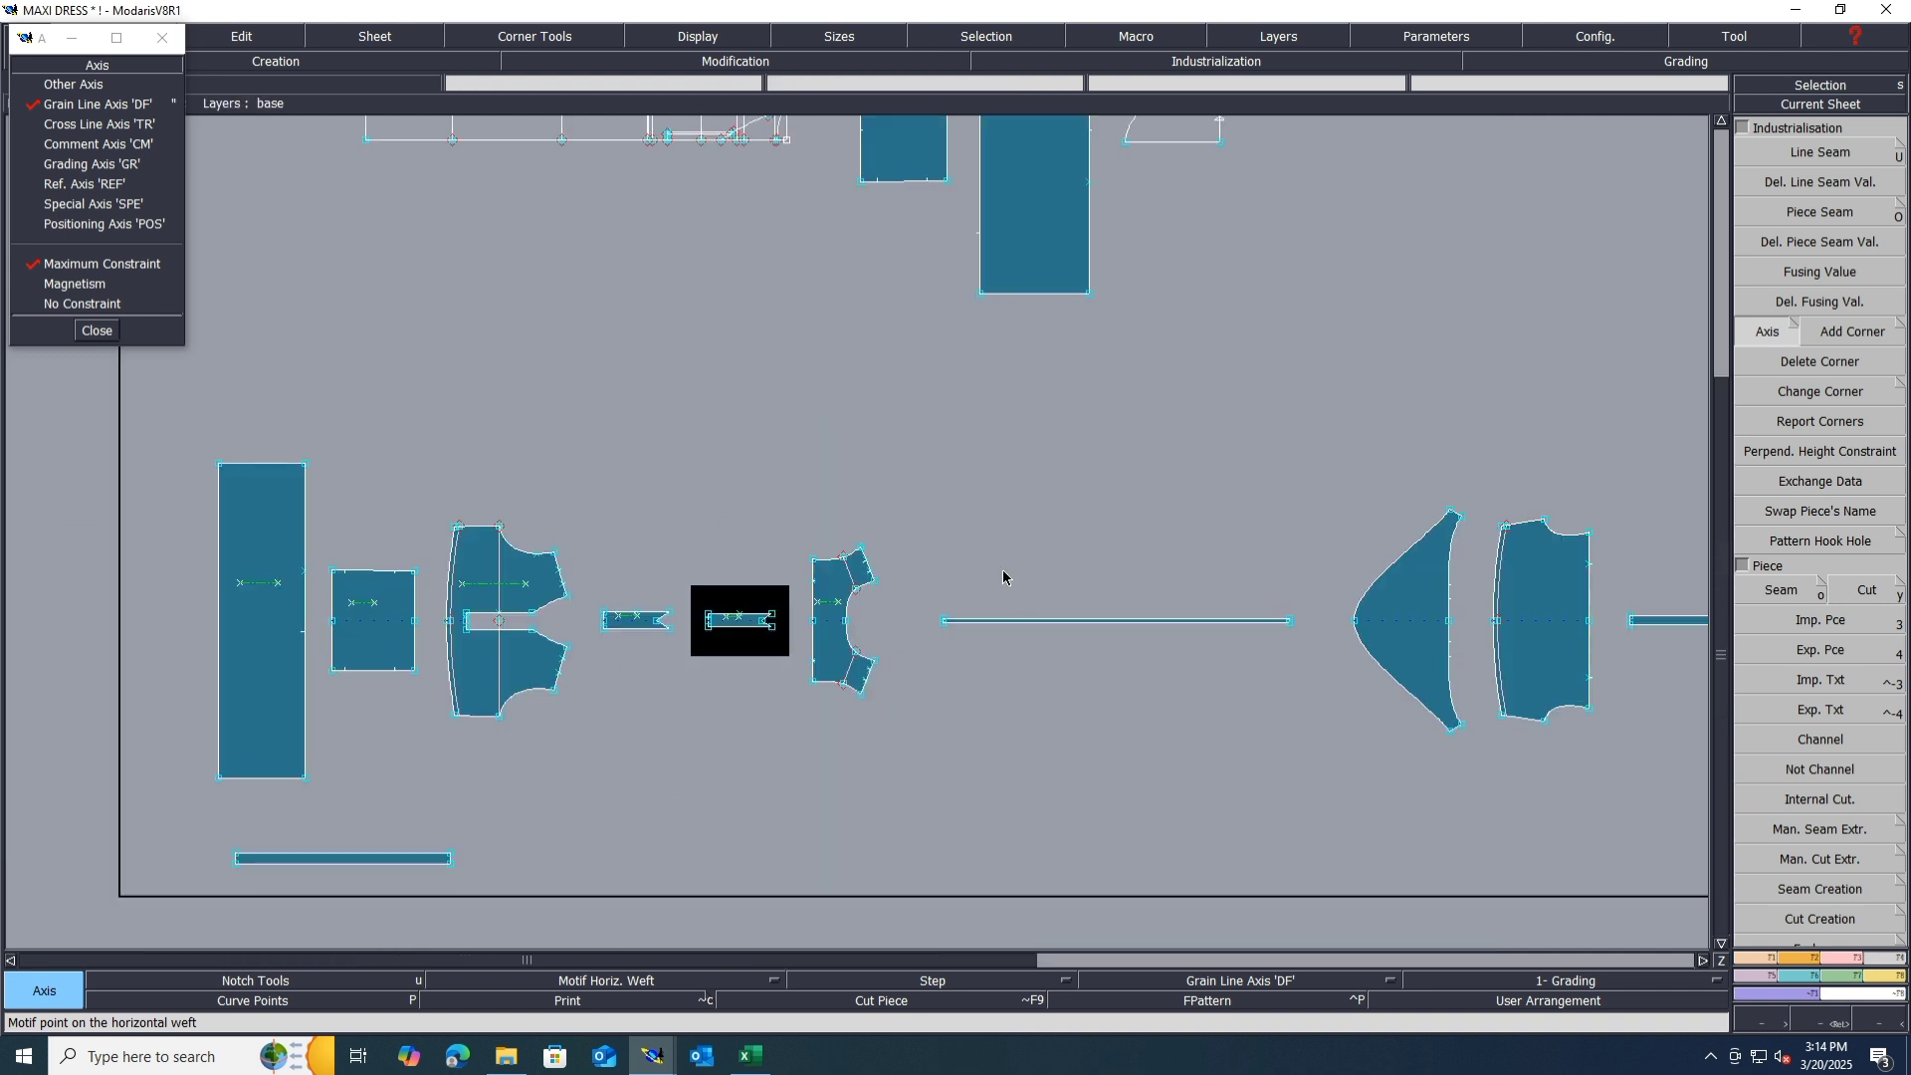
scroll(1194, 633, "down", 2)
scroll(1102, 647, "up", 6)
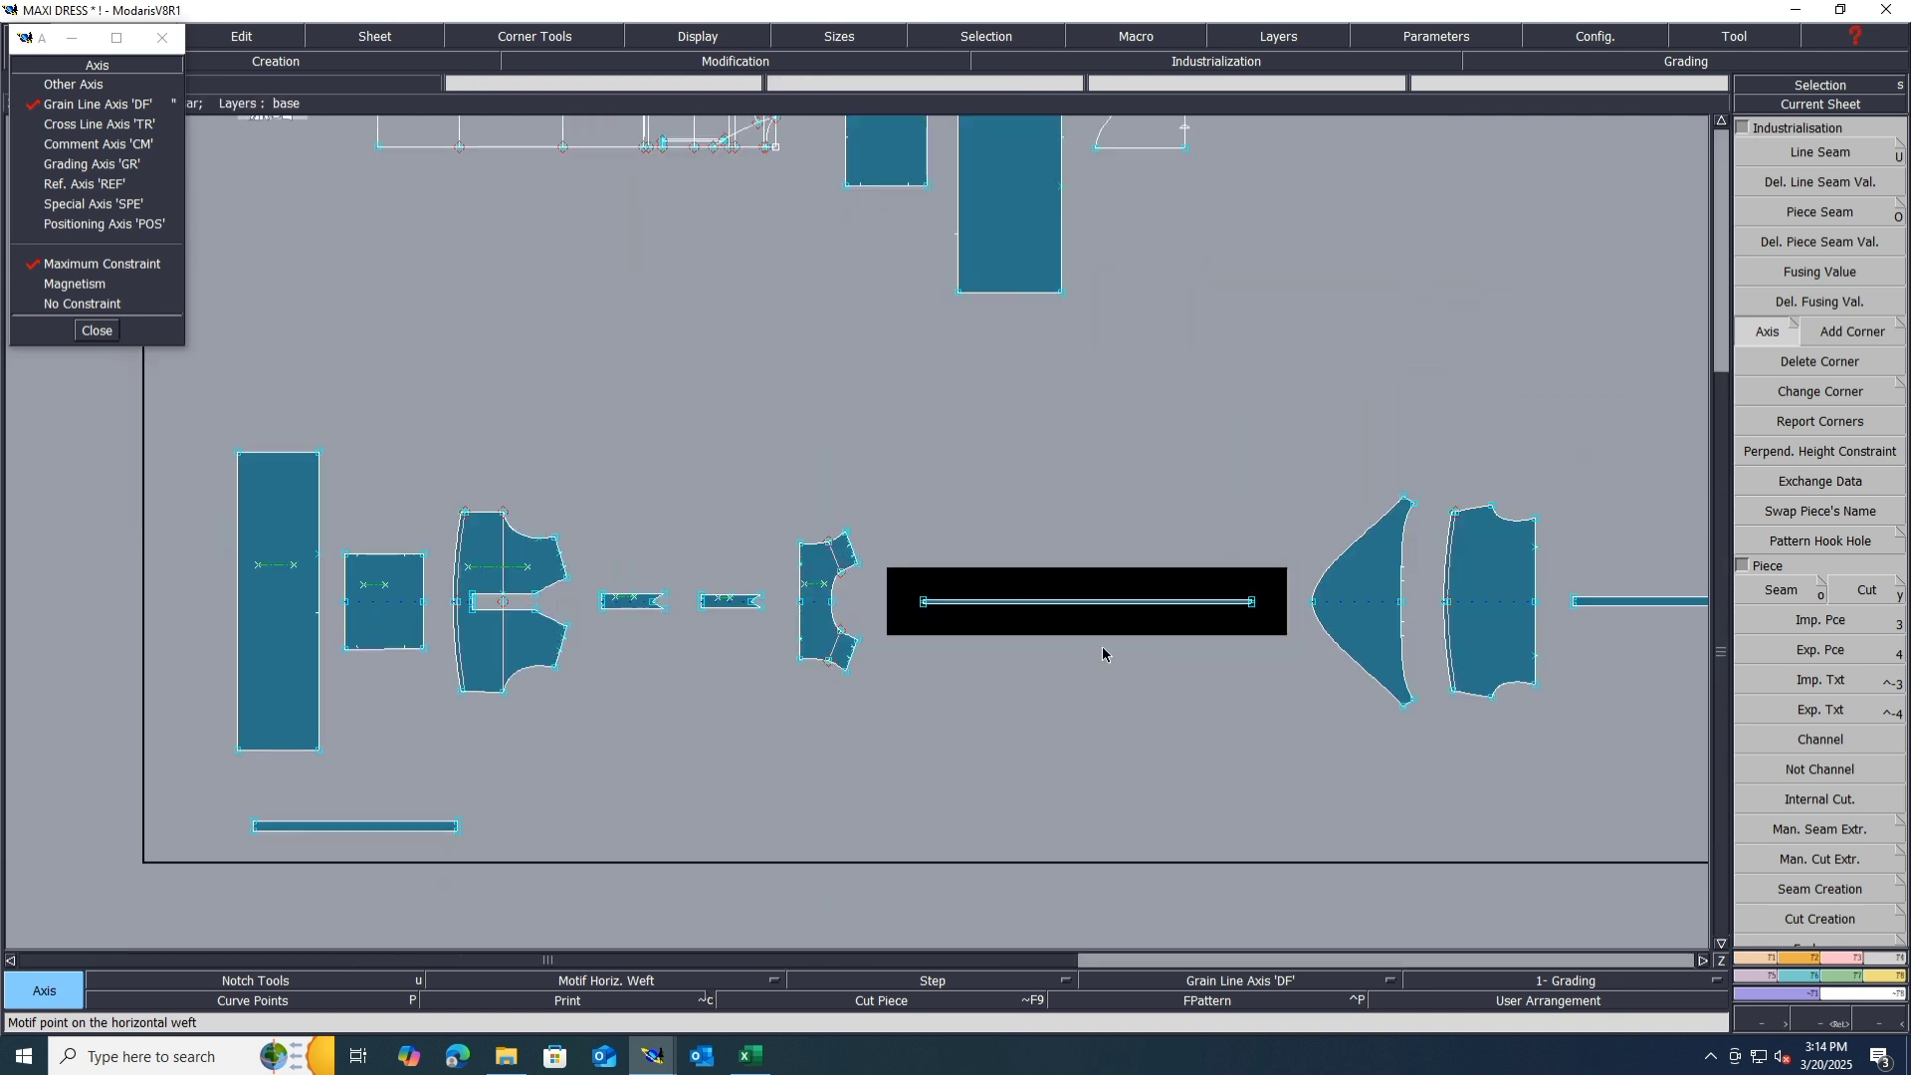
scroll(896, 677, "up", 4)
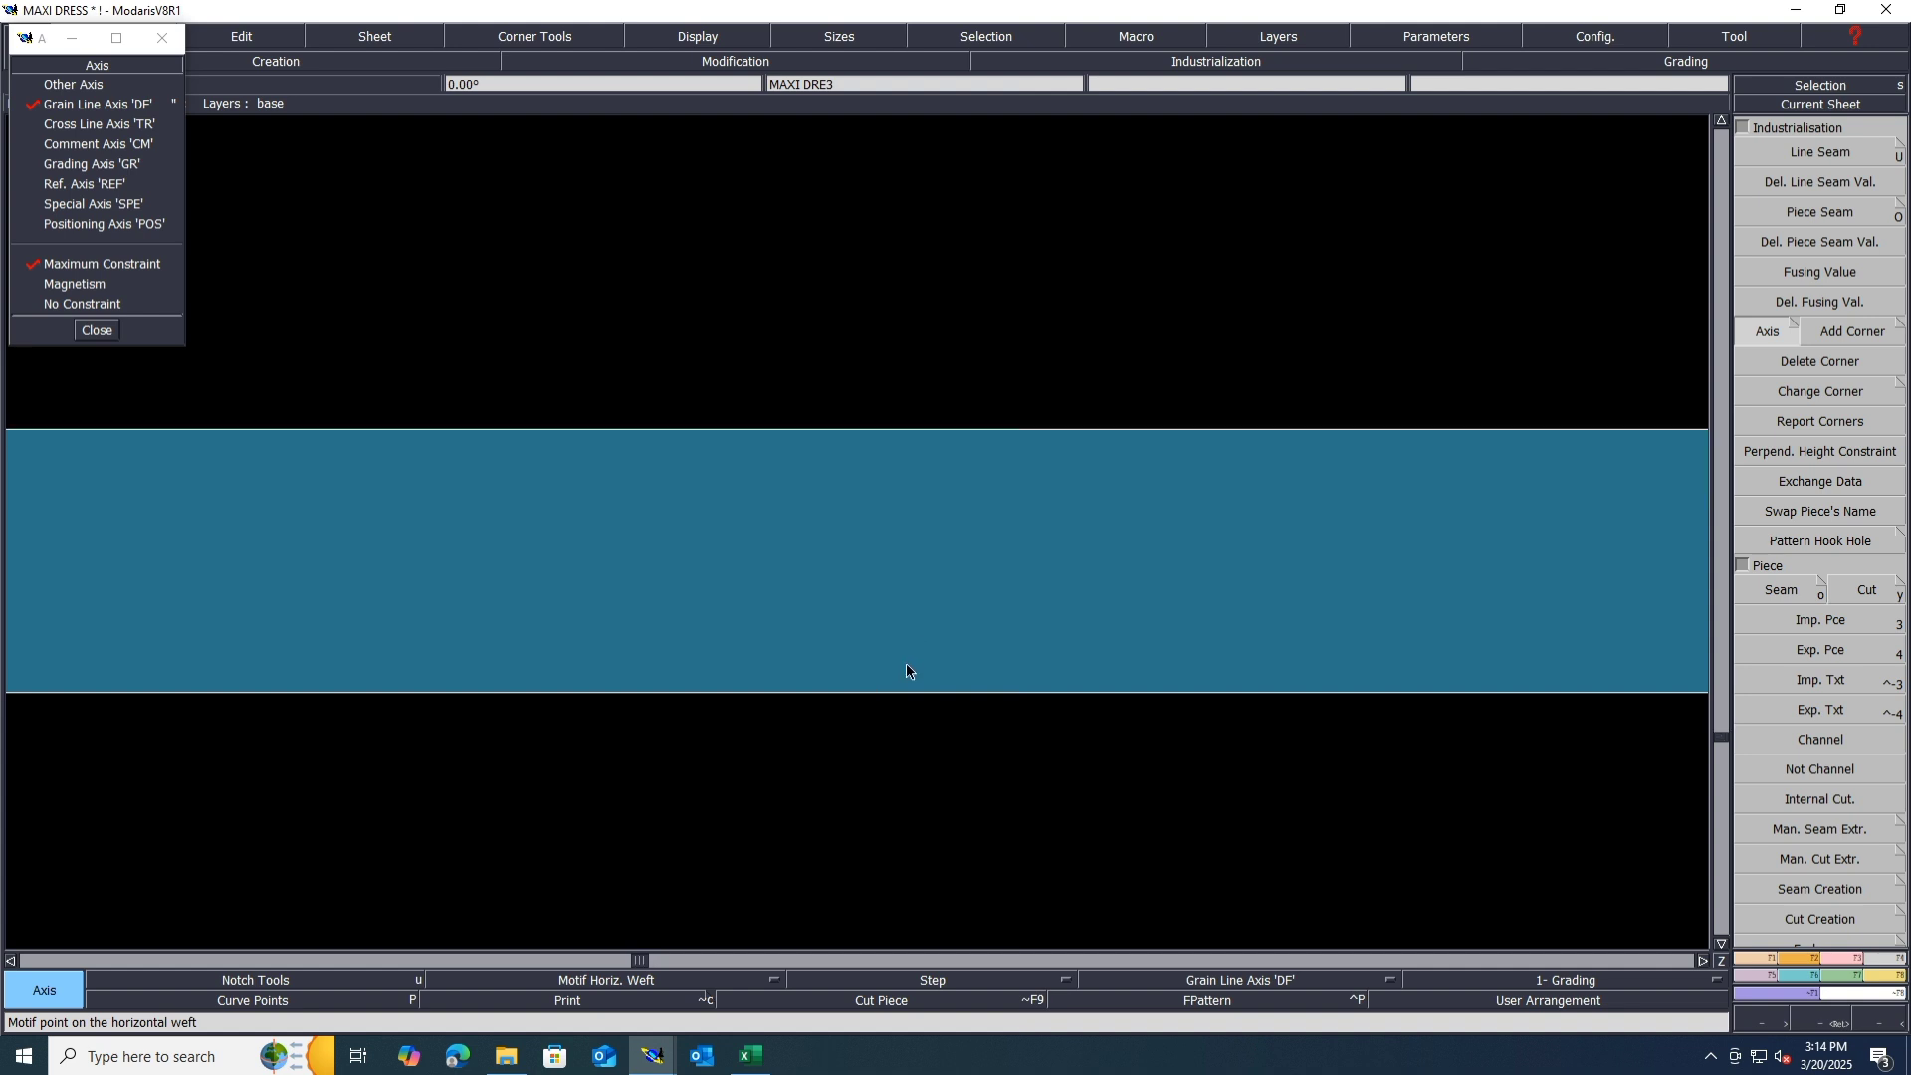
left_click(907, 667)
scroll(571, 613, "down", 5)
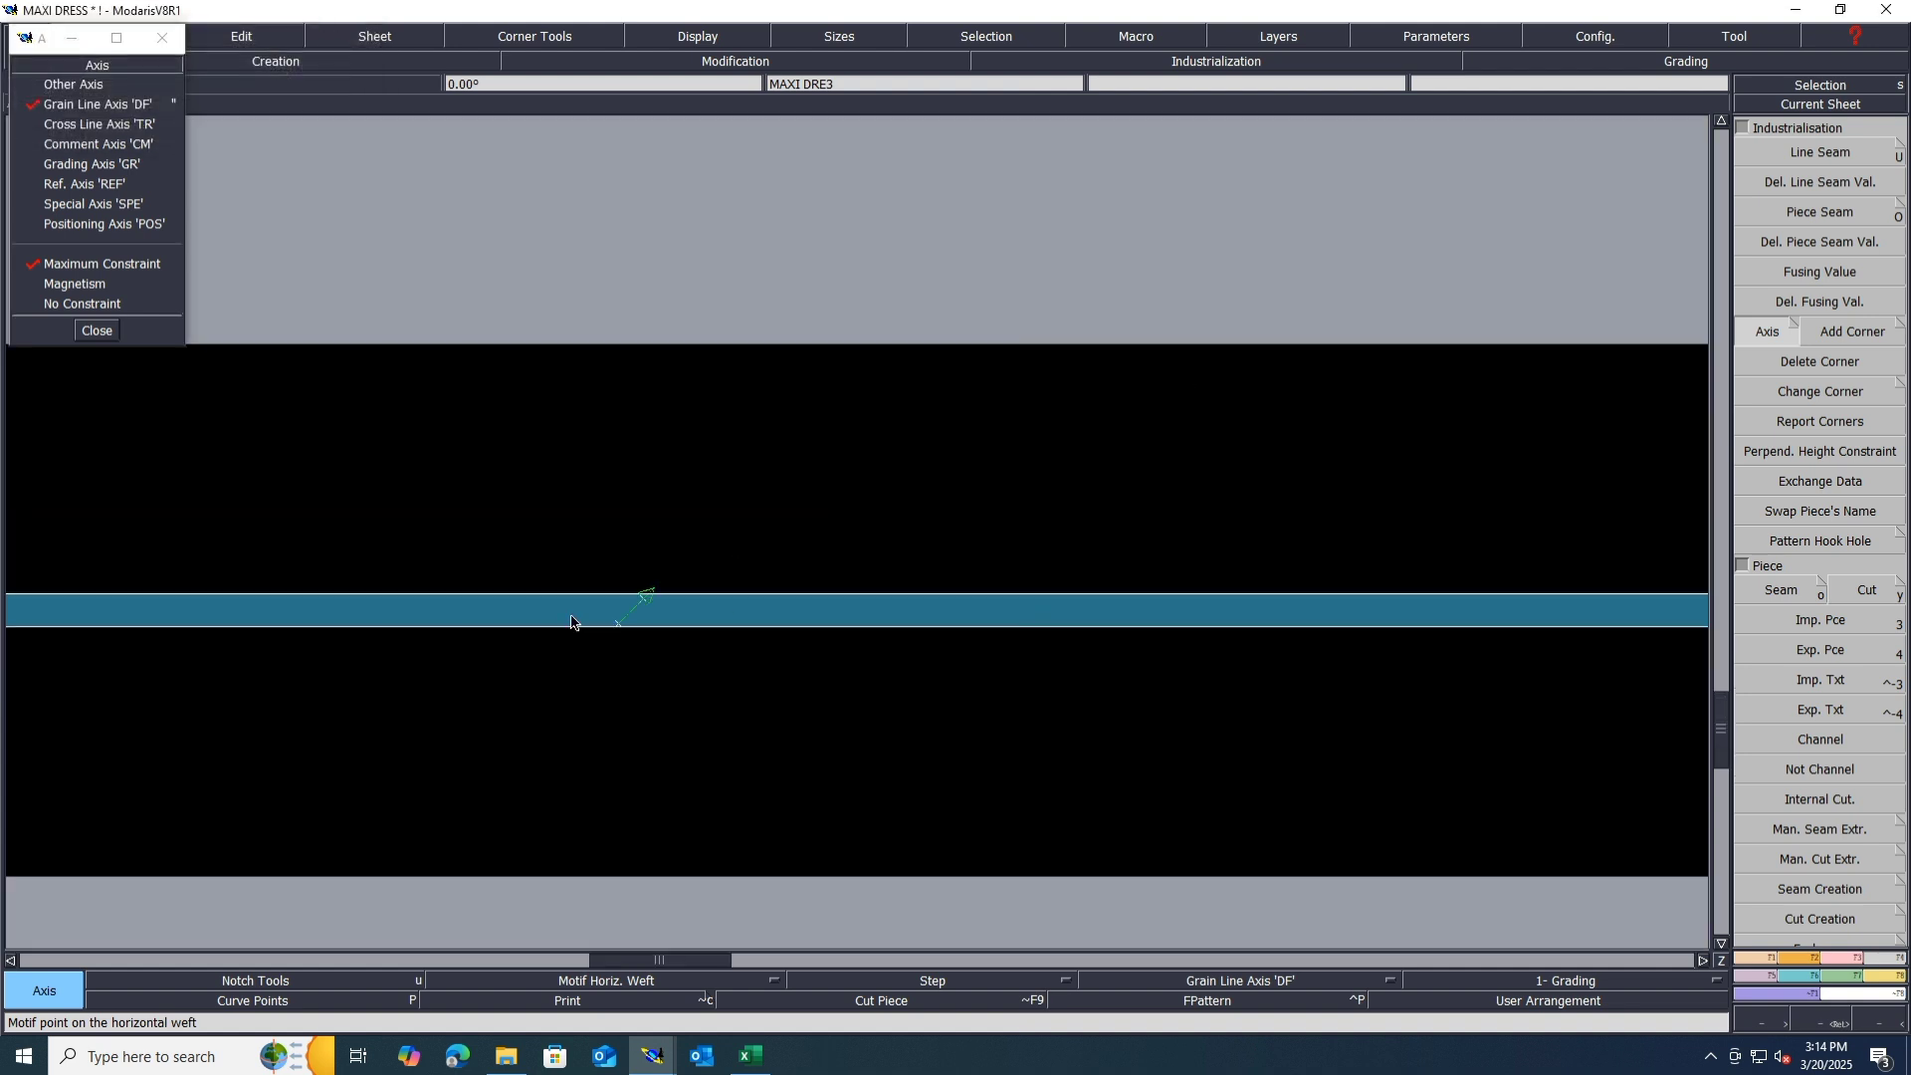
scroll(798, 602, "up", 5)
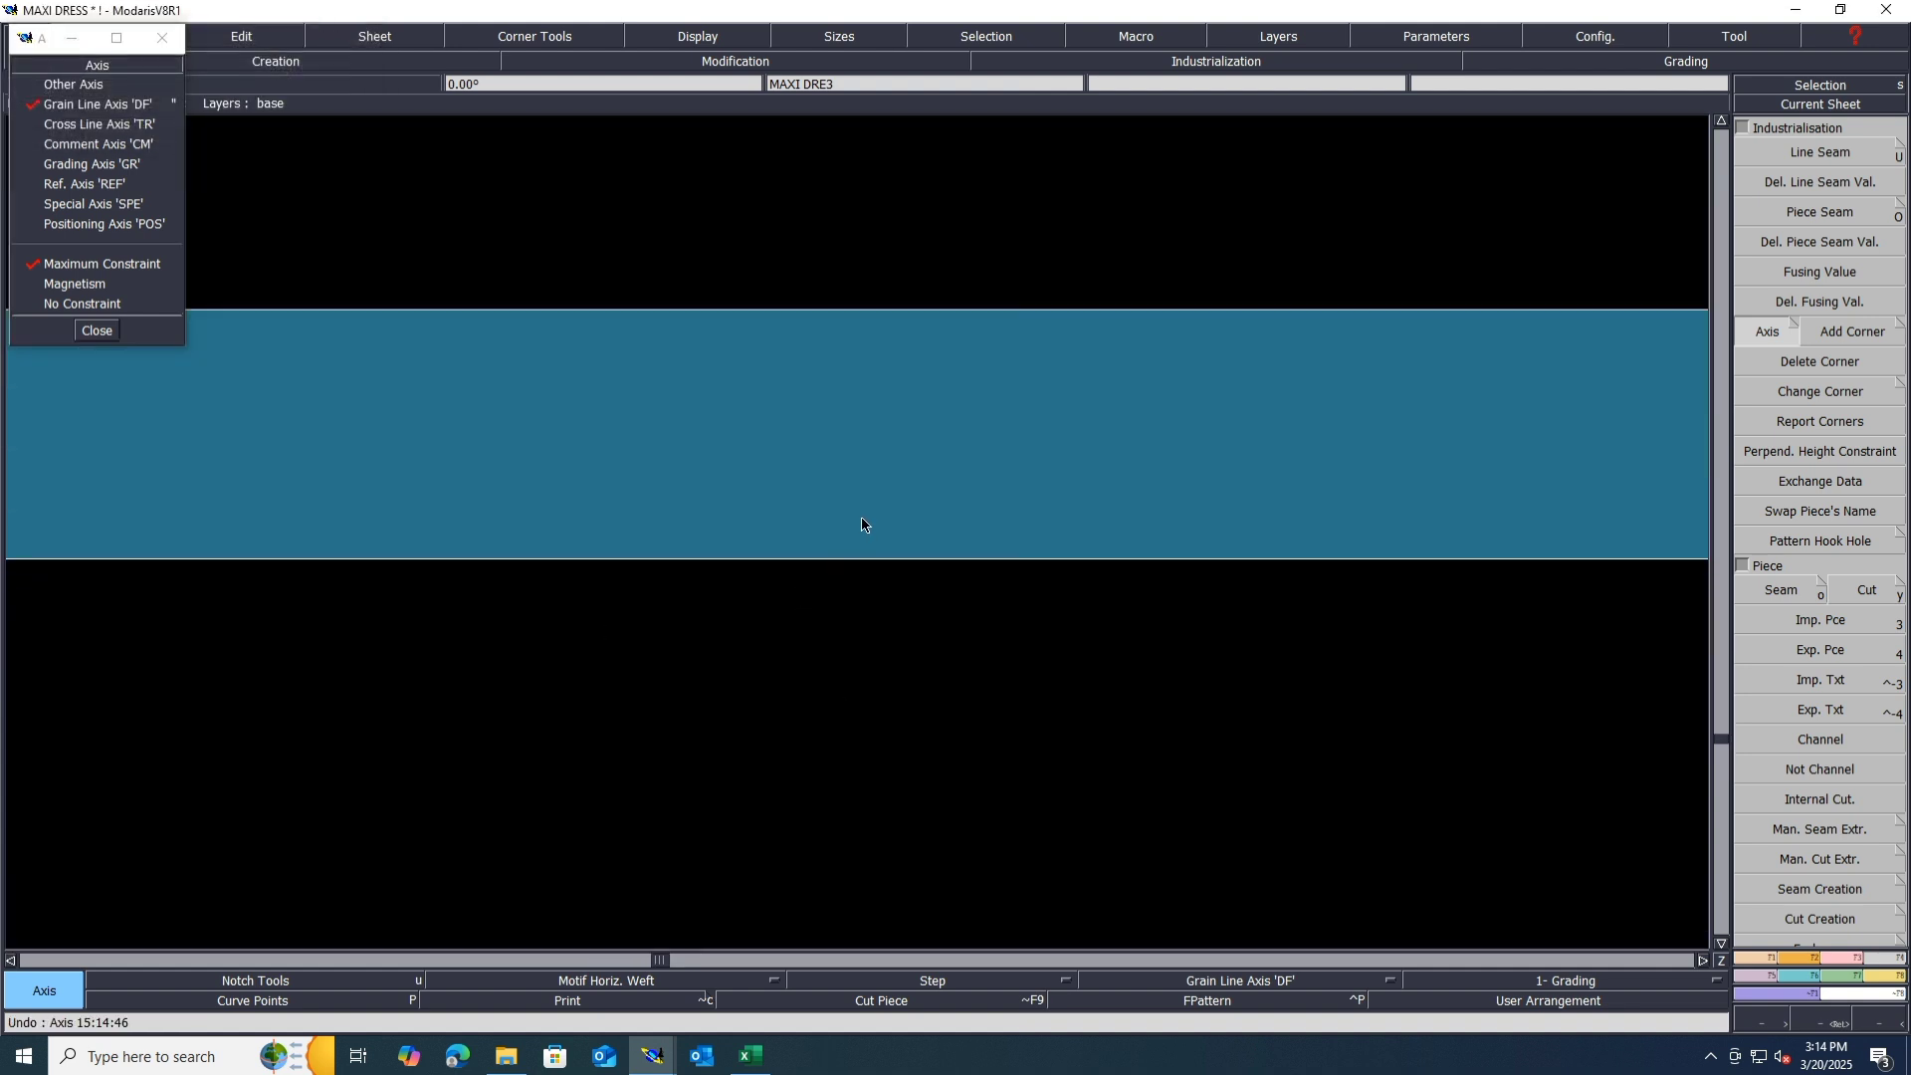
left_click(913, 356)
scroll(601, 610, "down", 5)
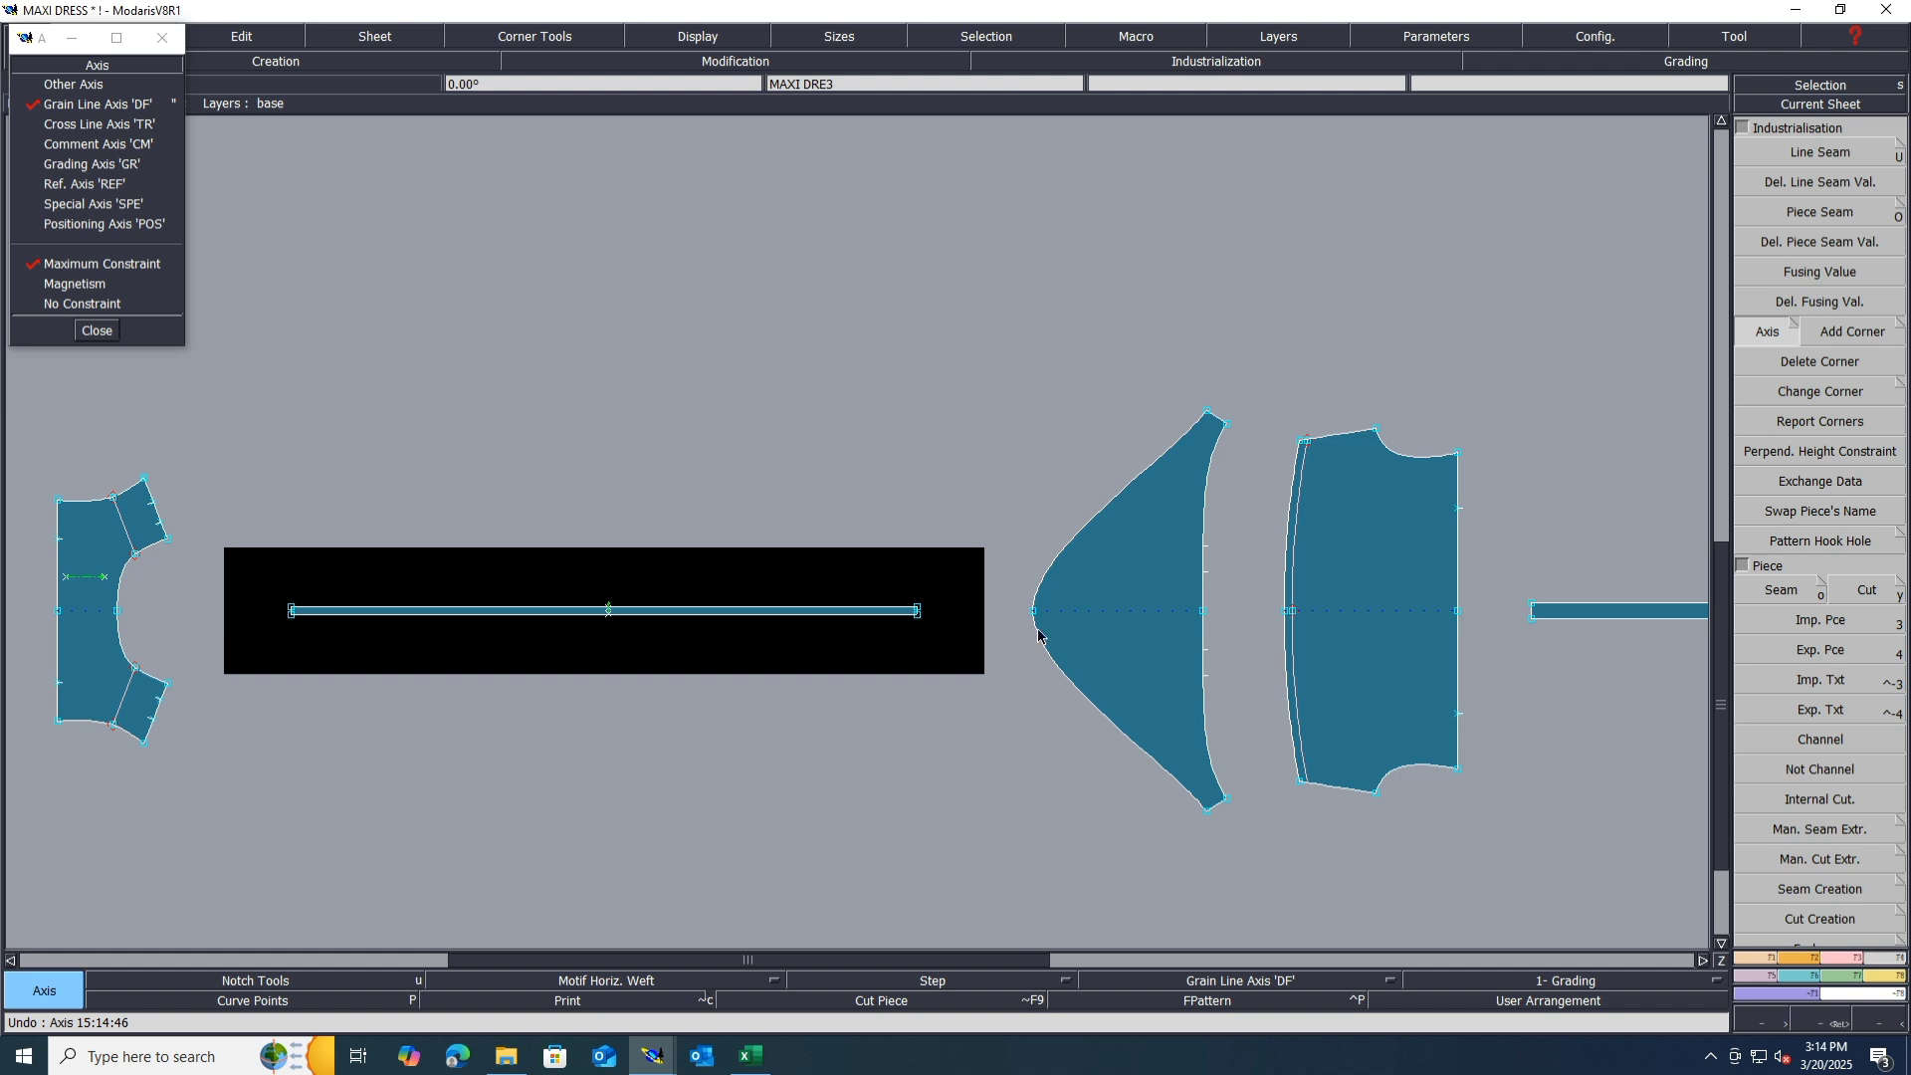
Step: Add horizontal grain lines to the upper part of the sleeve piece and the back bodice
scroll(1145, 587, "up", 4)
left_click(833, 635)
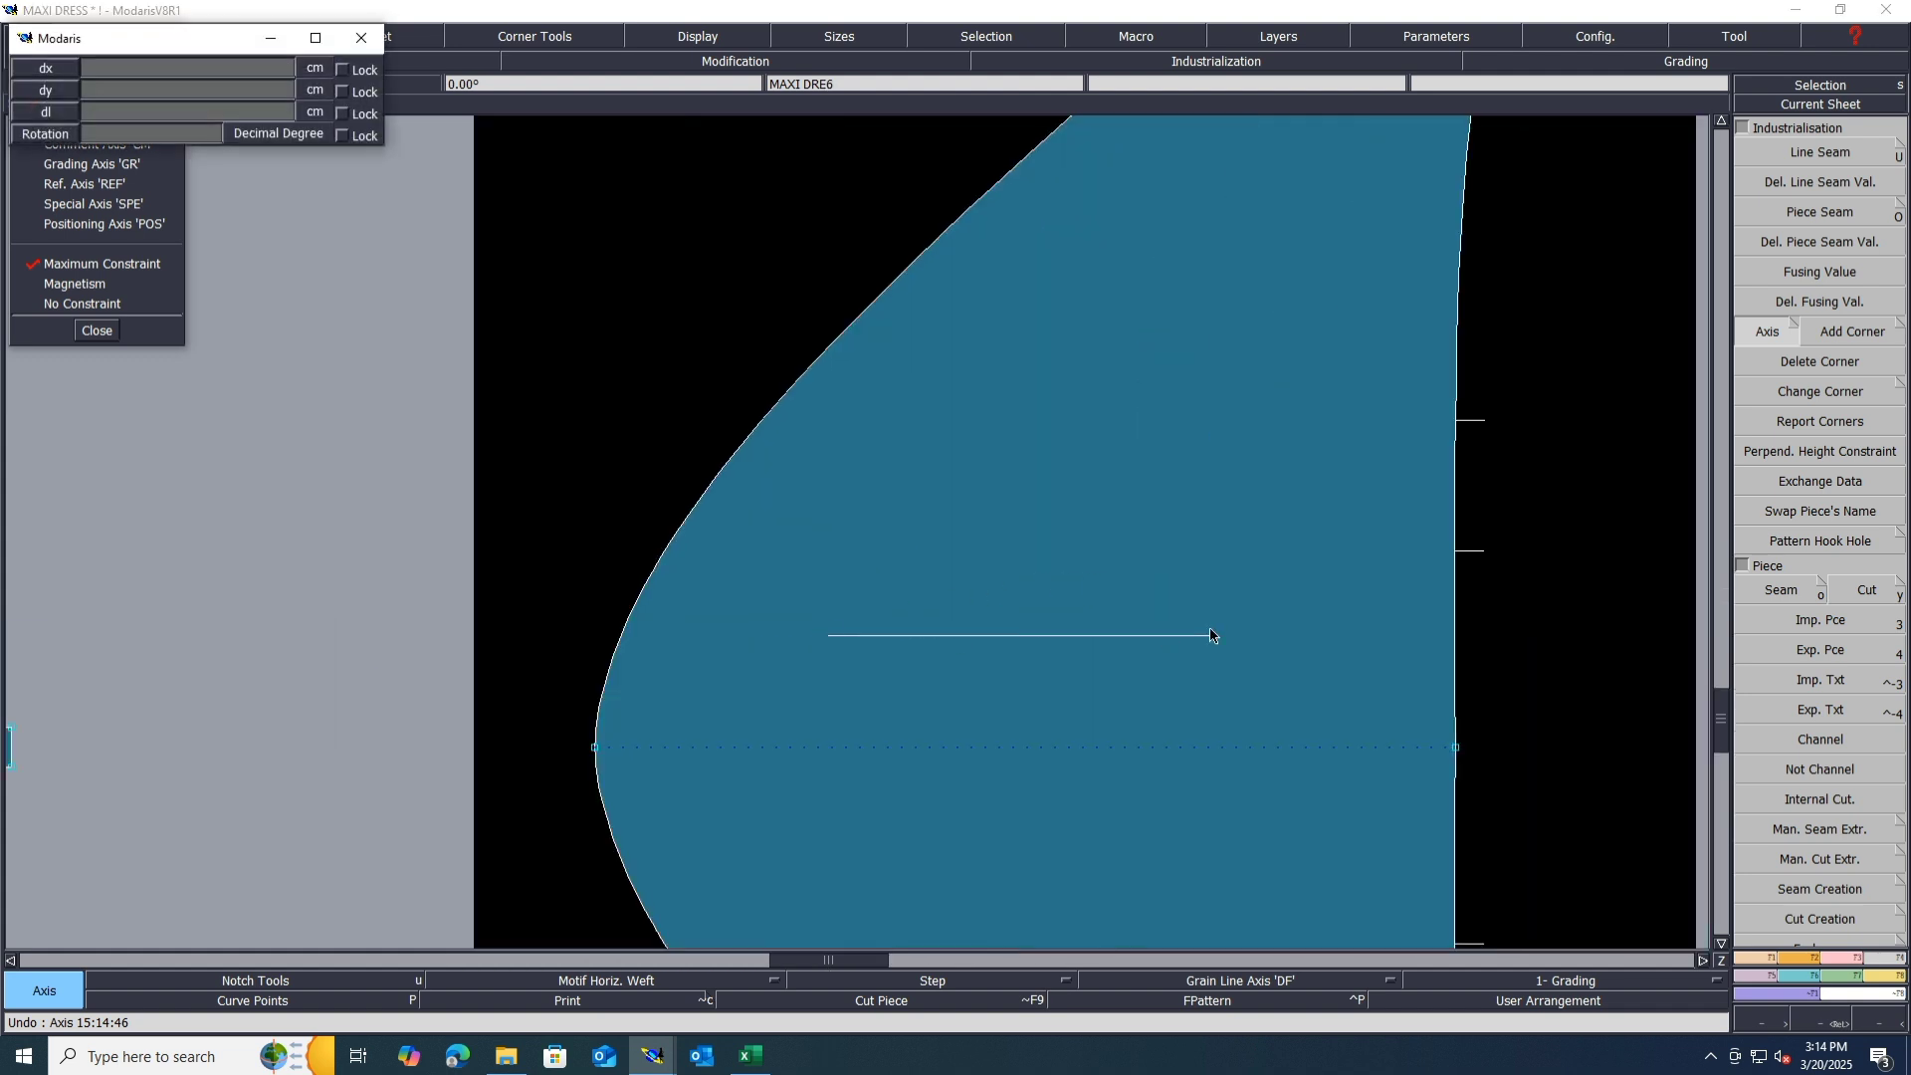
left_click(1212, 633)
scroll(495, 629, "down", 5)
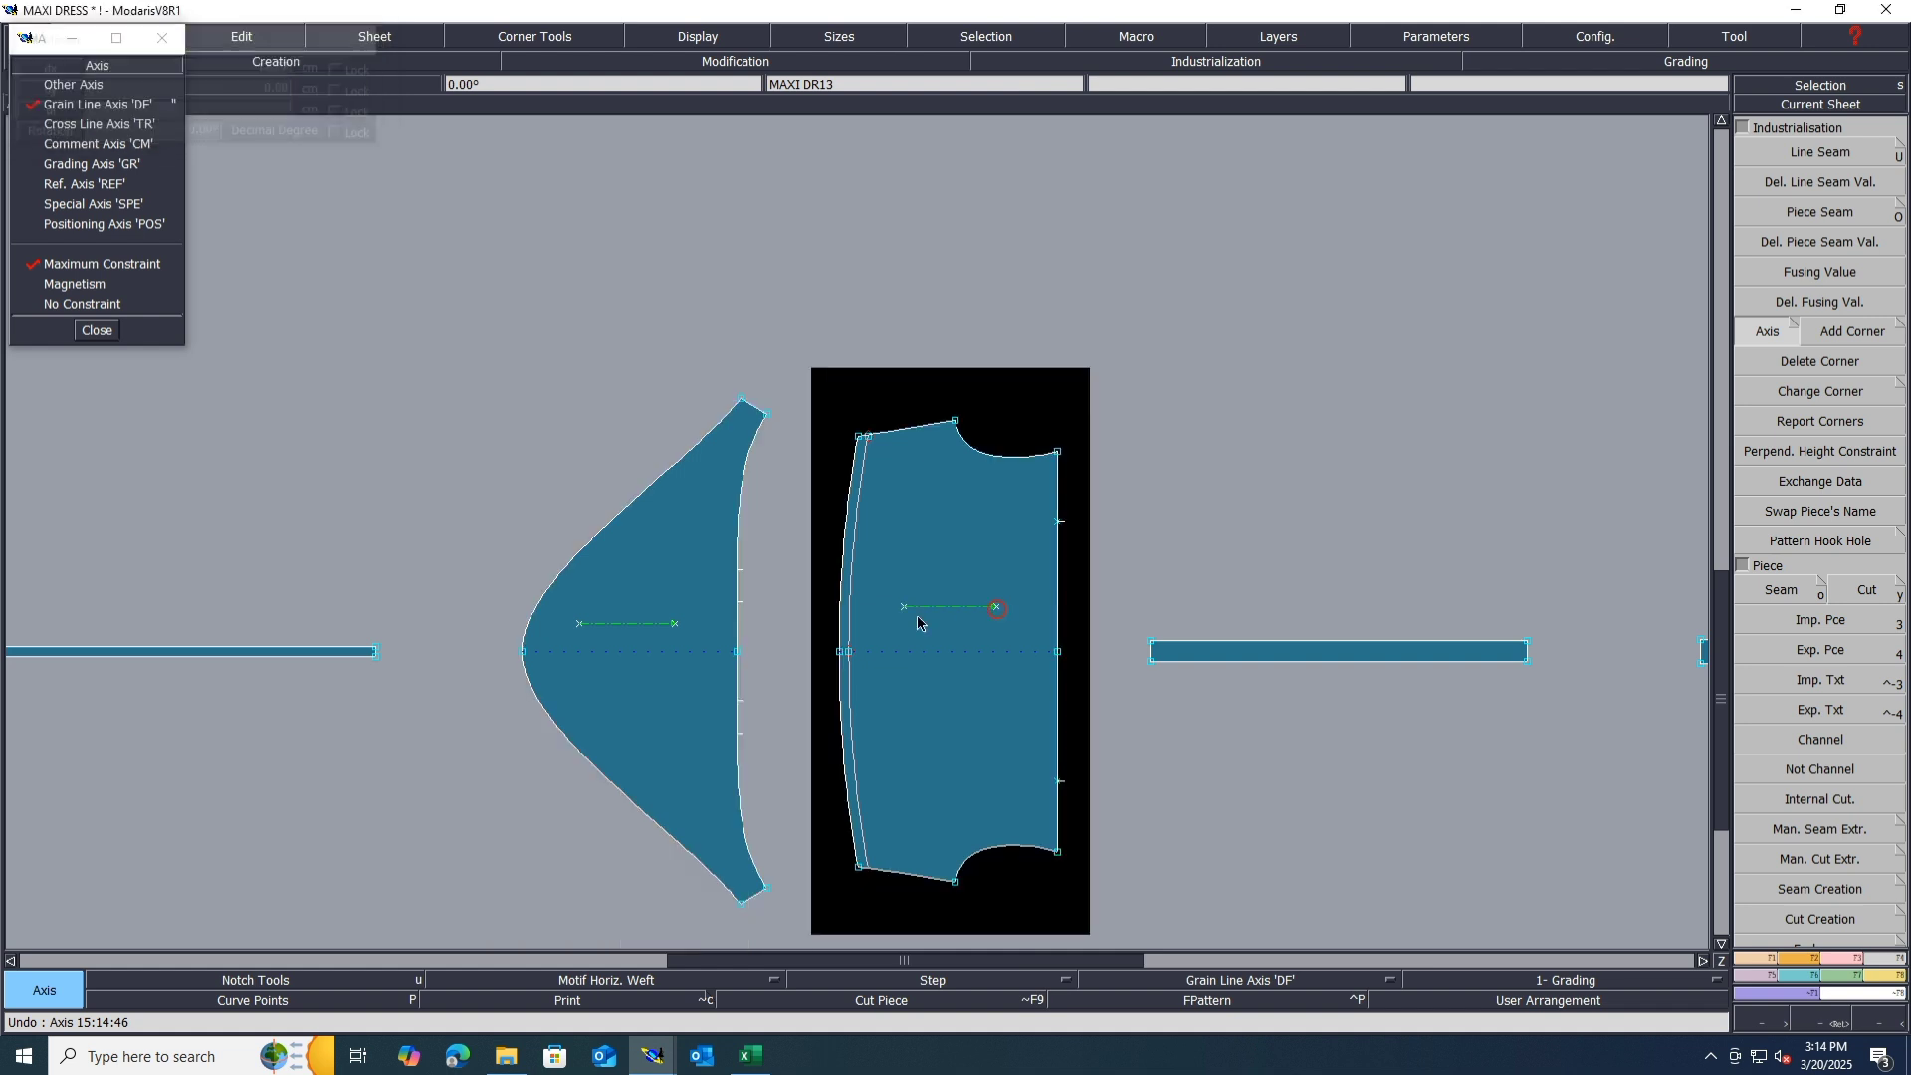
Step: Add diagonal grain lines to the two narrow strips that follow the back bodice in the lower row
scroll(1364, 662, "up", 2)
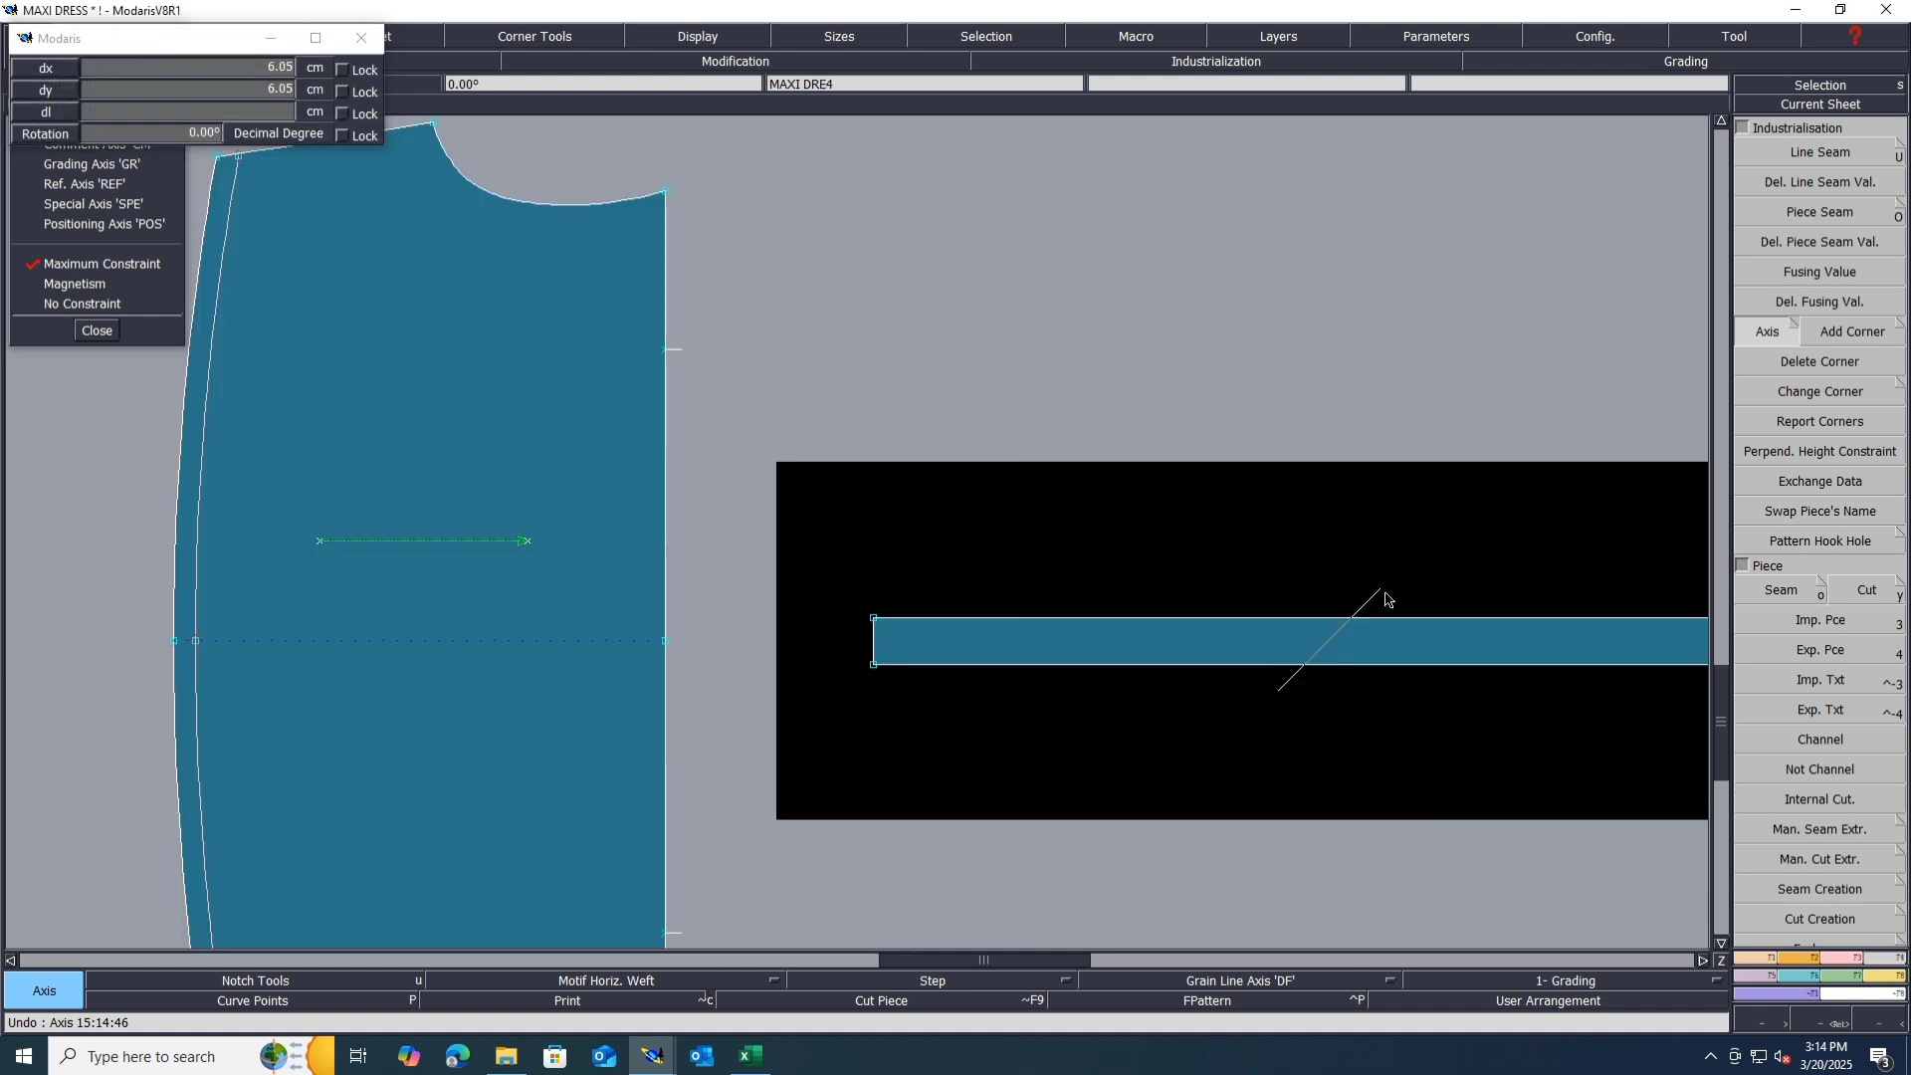
scroll(1045, 612, "down", 7)
scroll(1203, 648, "up", 3)
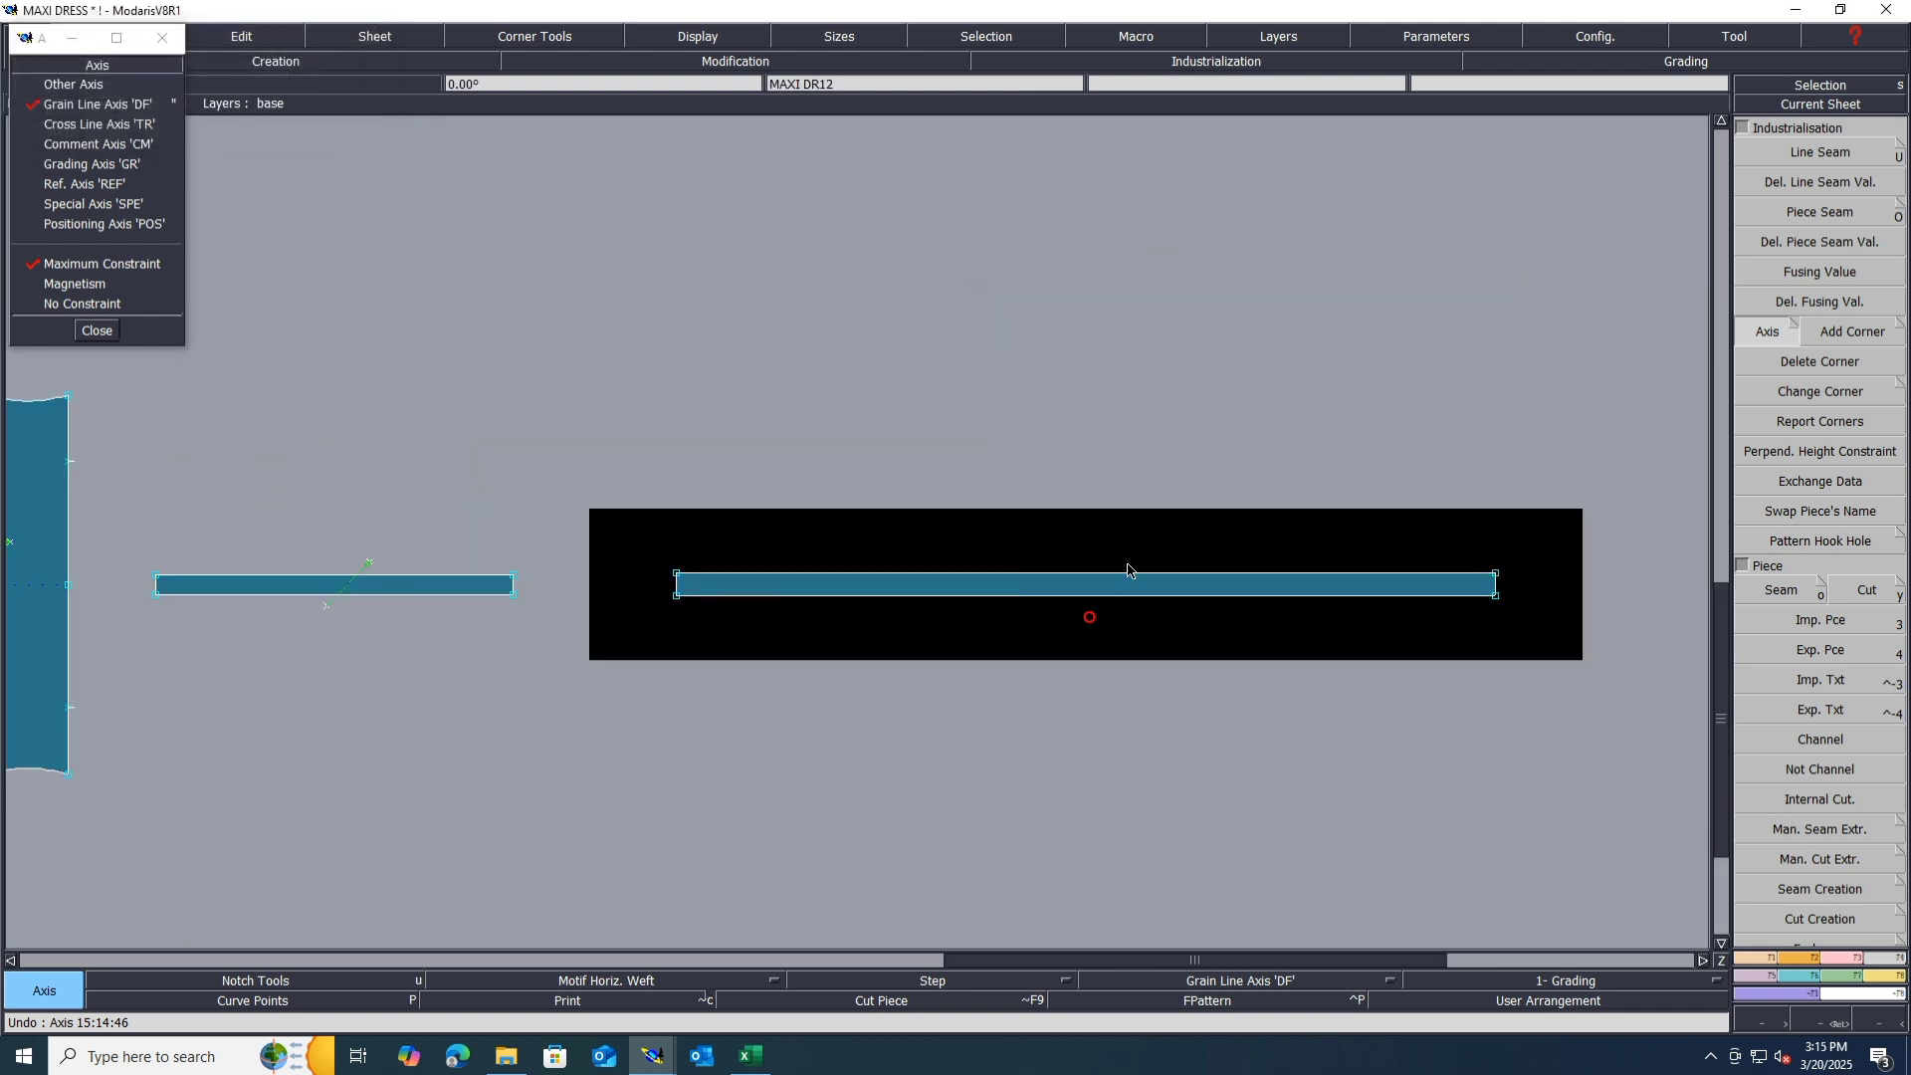
scroll(1135, 563, "down", 5)
Step: Add a diagonal grain line spanning about 8 cm in each direction to the separate strip below the lower row
scroll(812, 648, "up", 3)
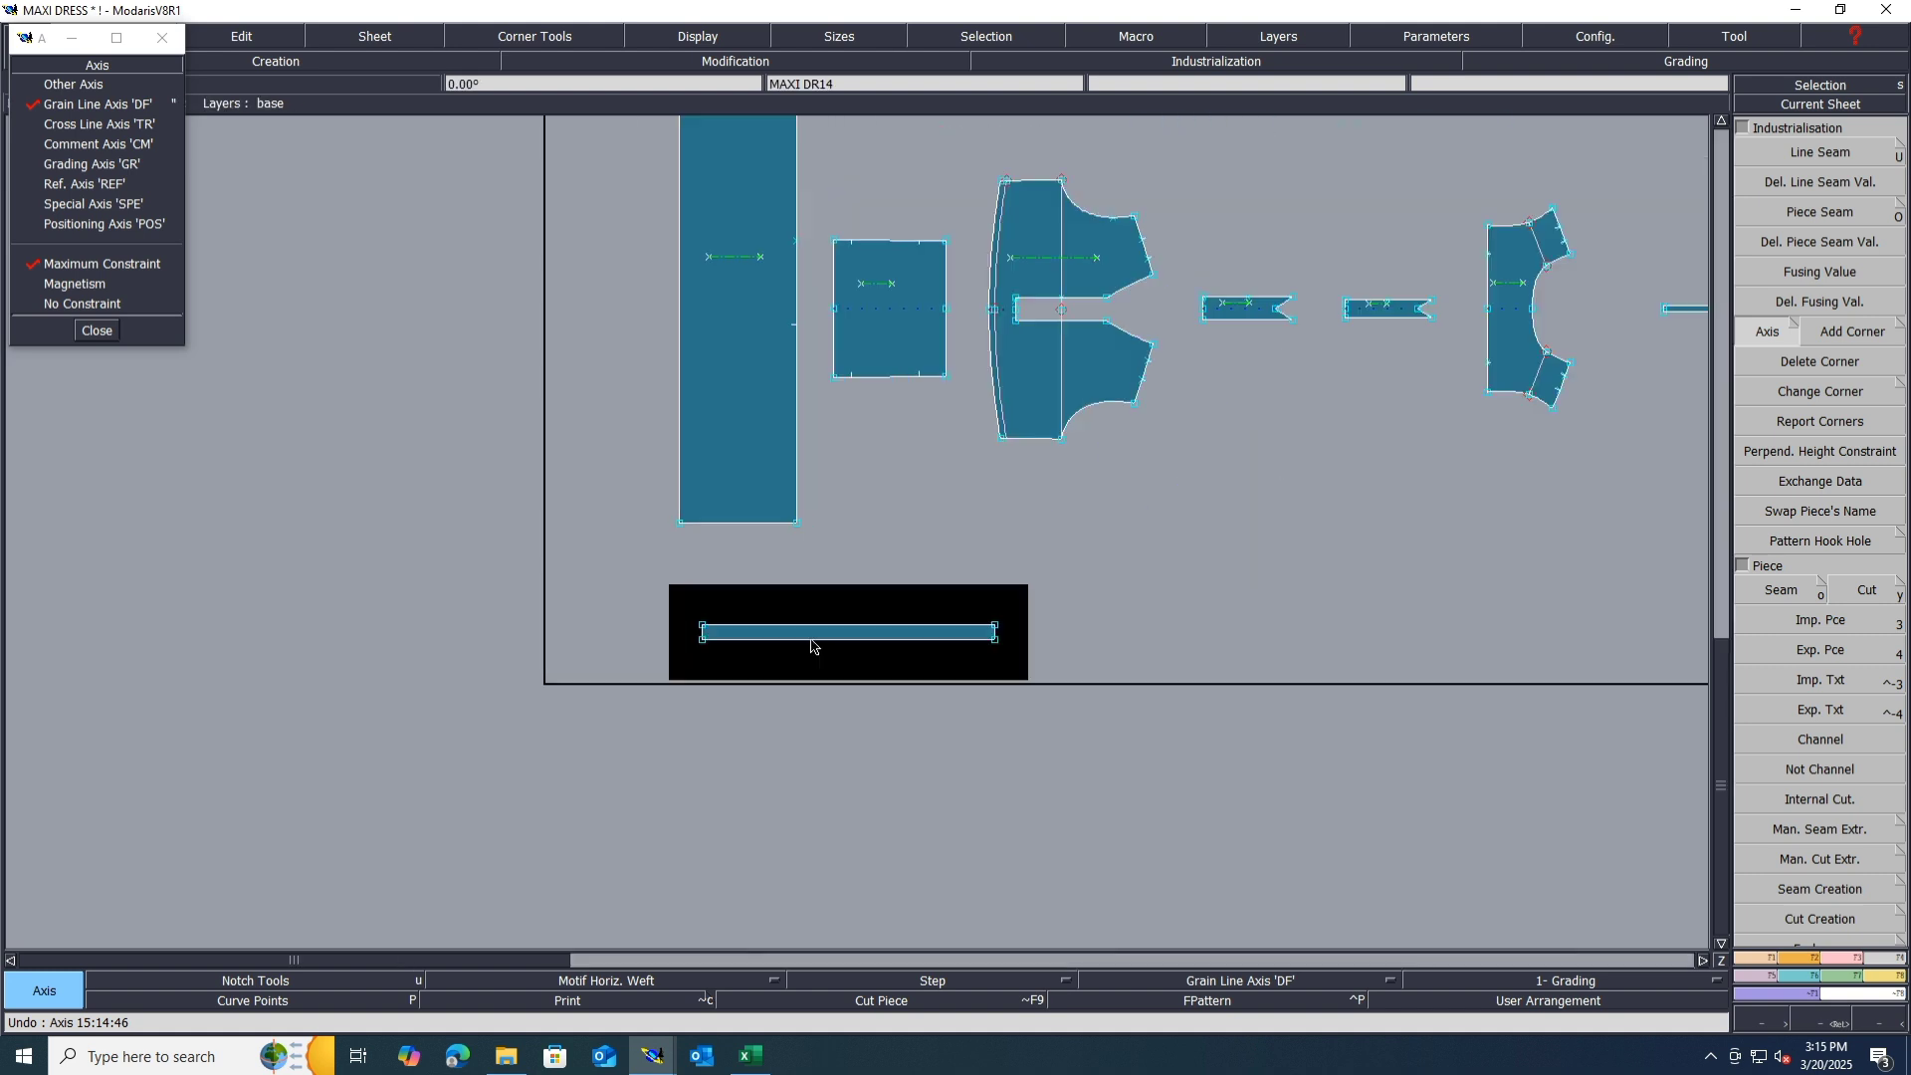
scroll(812, 647, "up", 3)
left_click(846, 669)
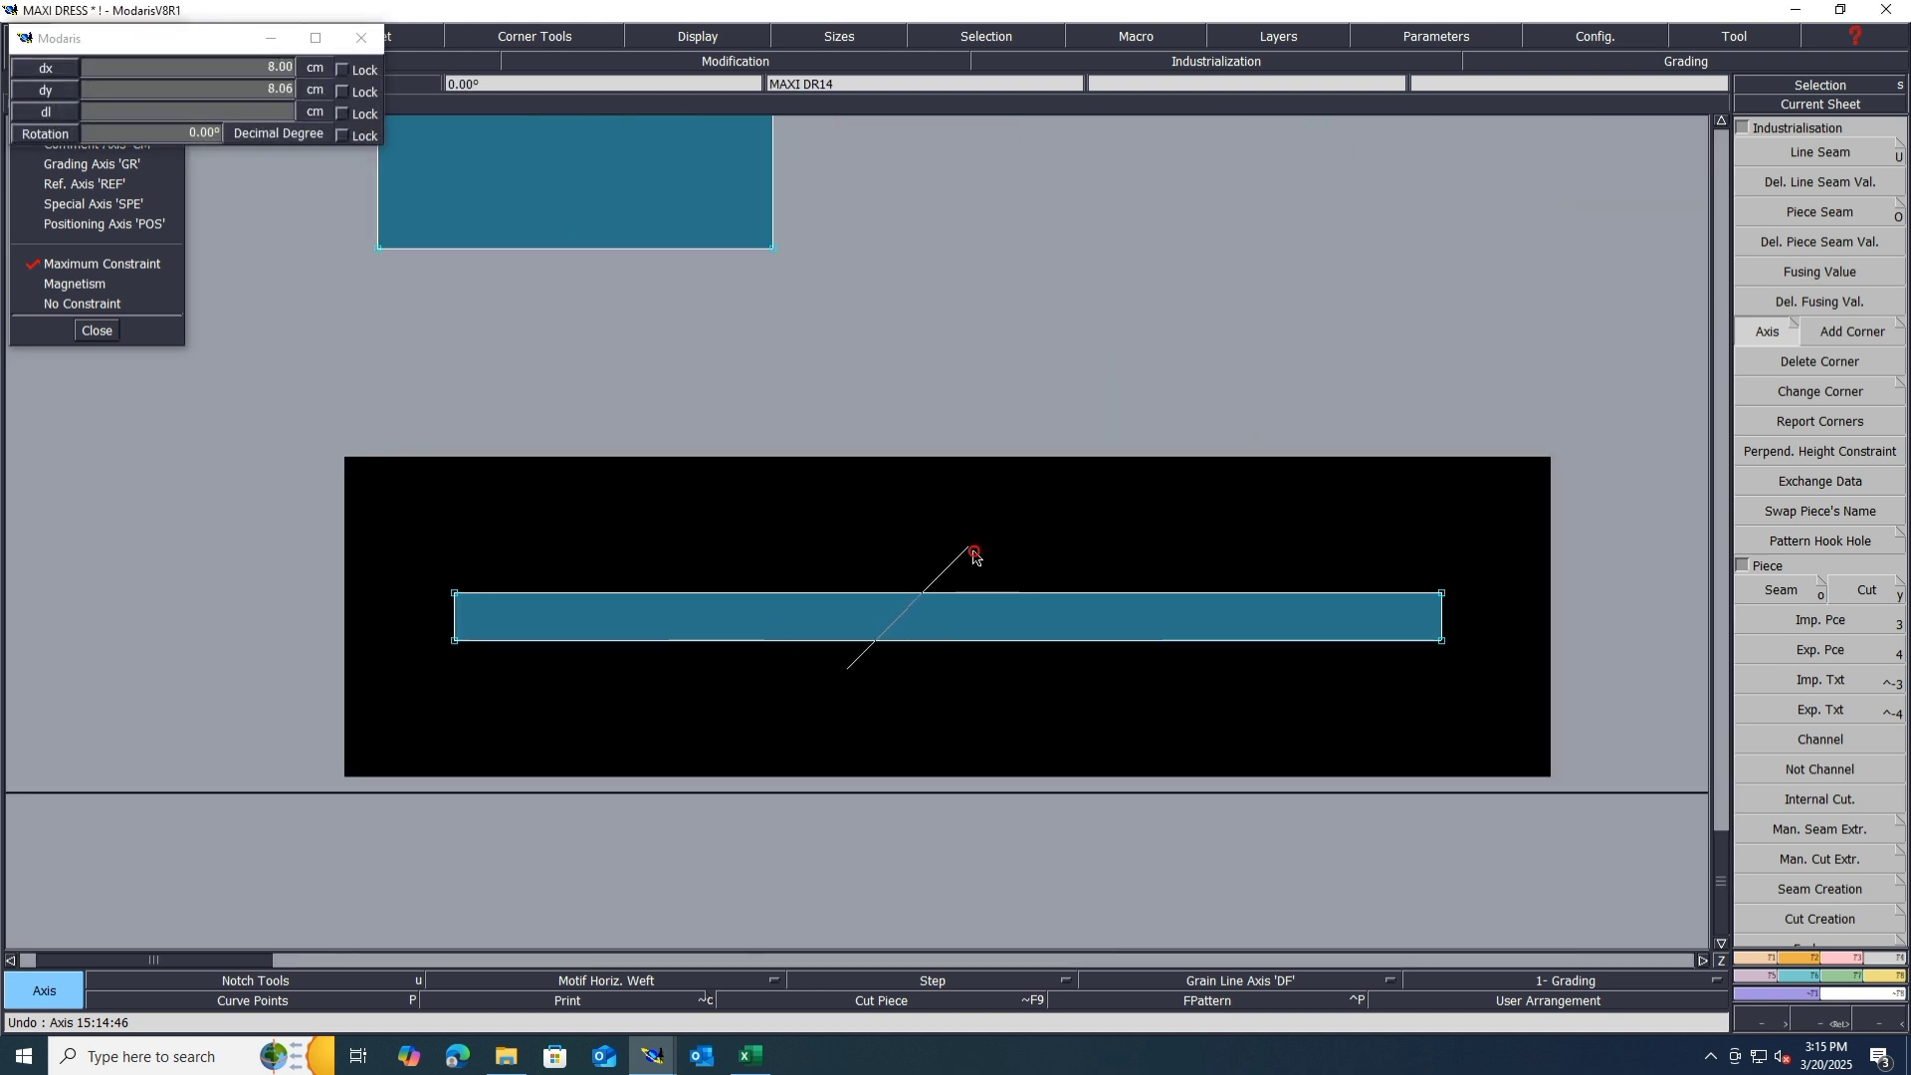
left_click(975, 555)
scroll(975, 553, "down", 4)
Step: Save the MAXI DRESS model, continuing past the detected anomalies, and close the axis options
key("ctrl+s")
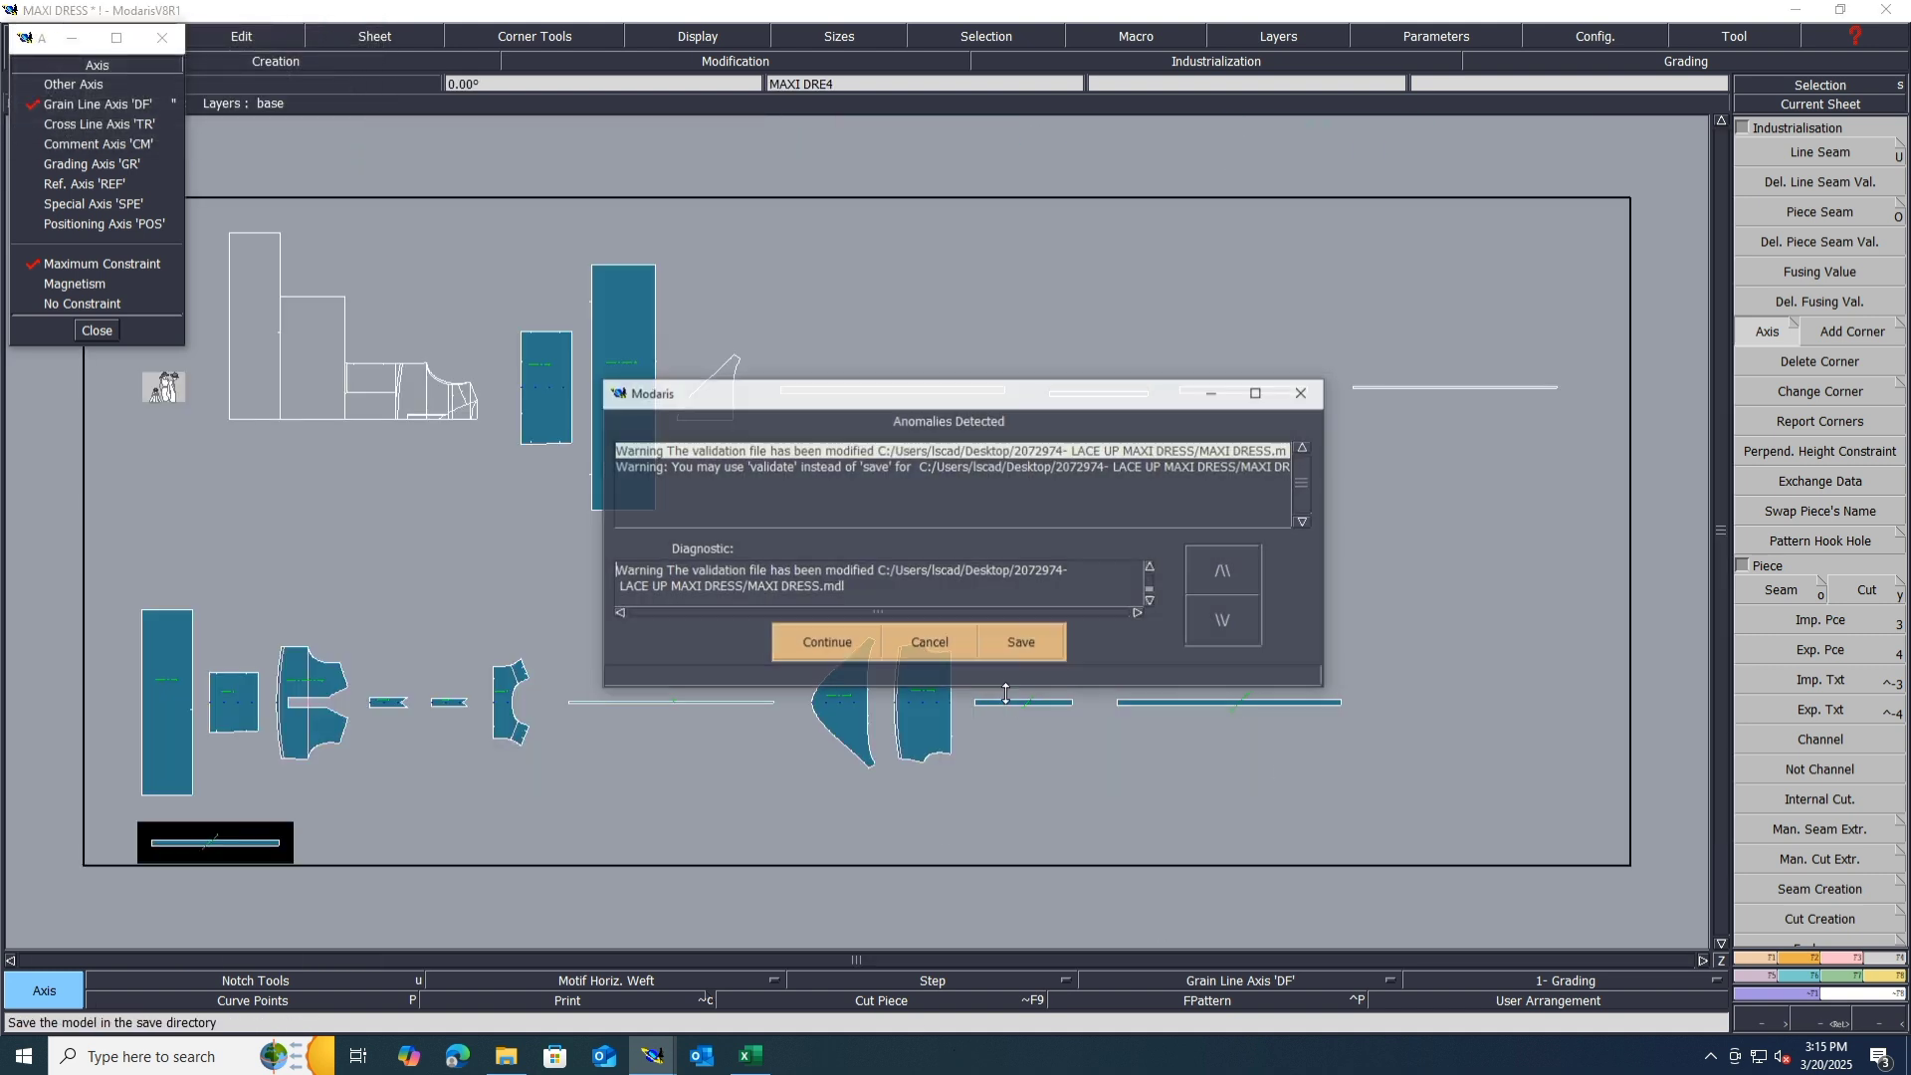
left_click(823, 644)
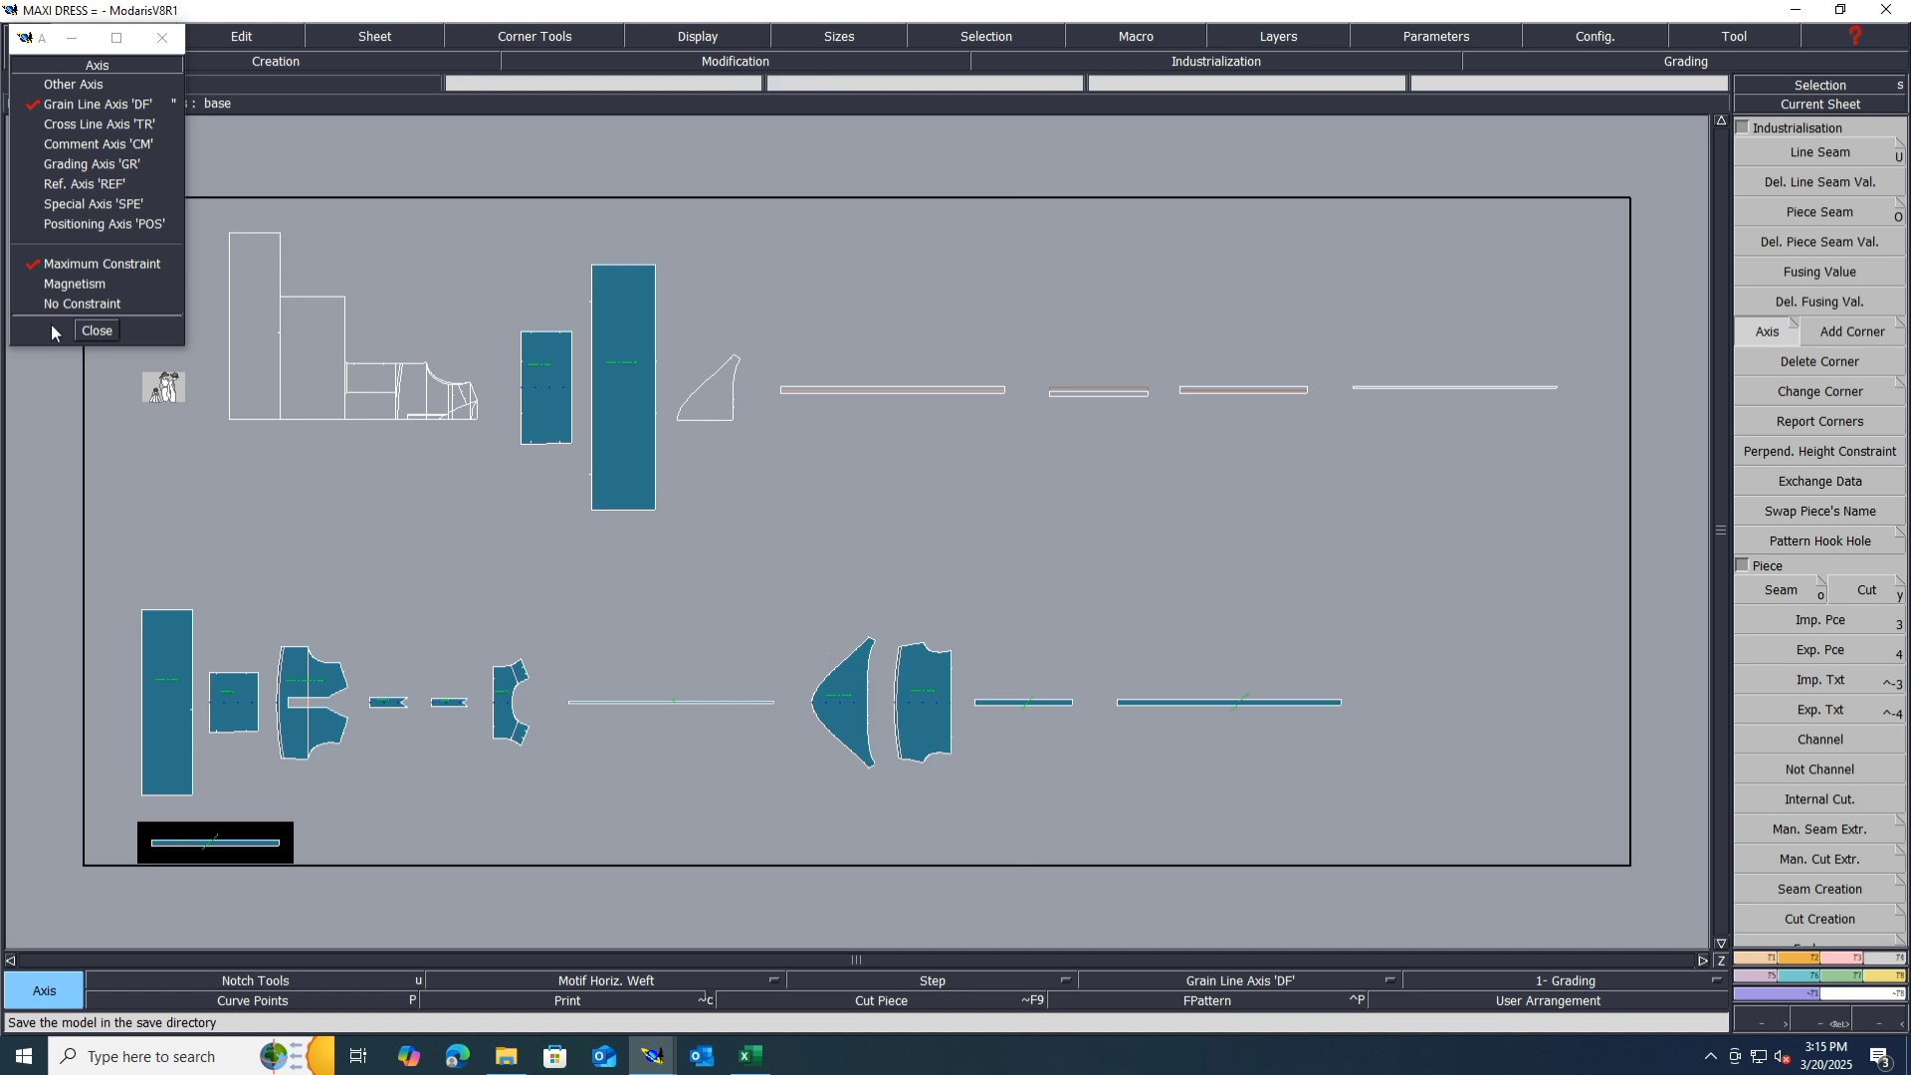
left_click(97, 331)
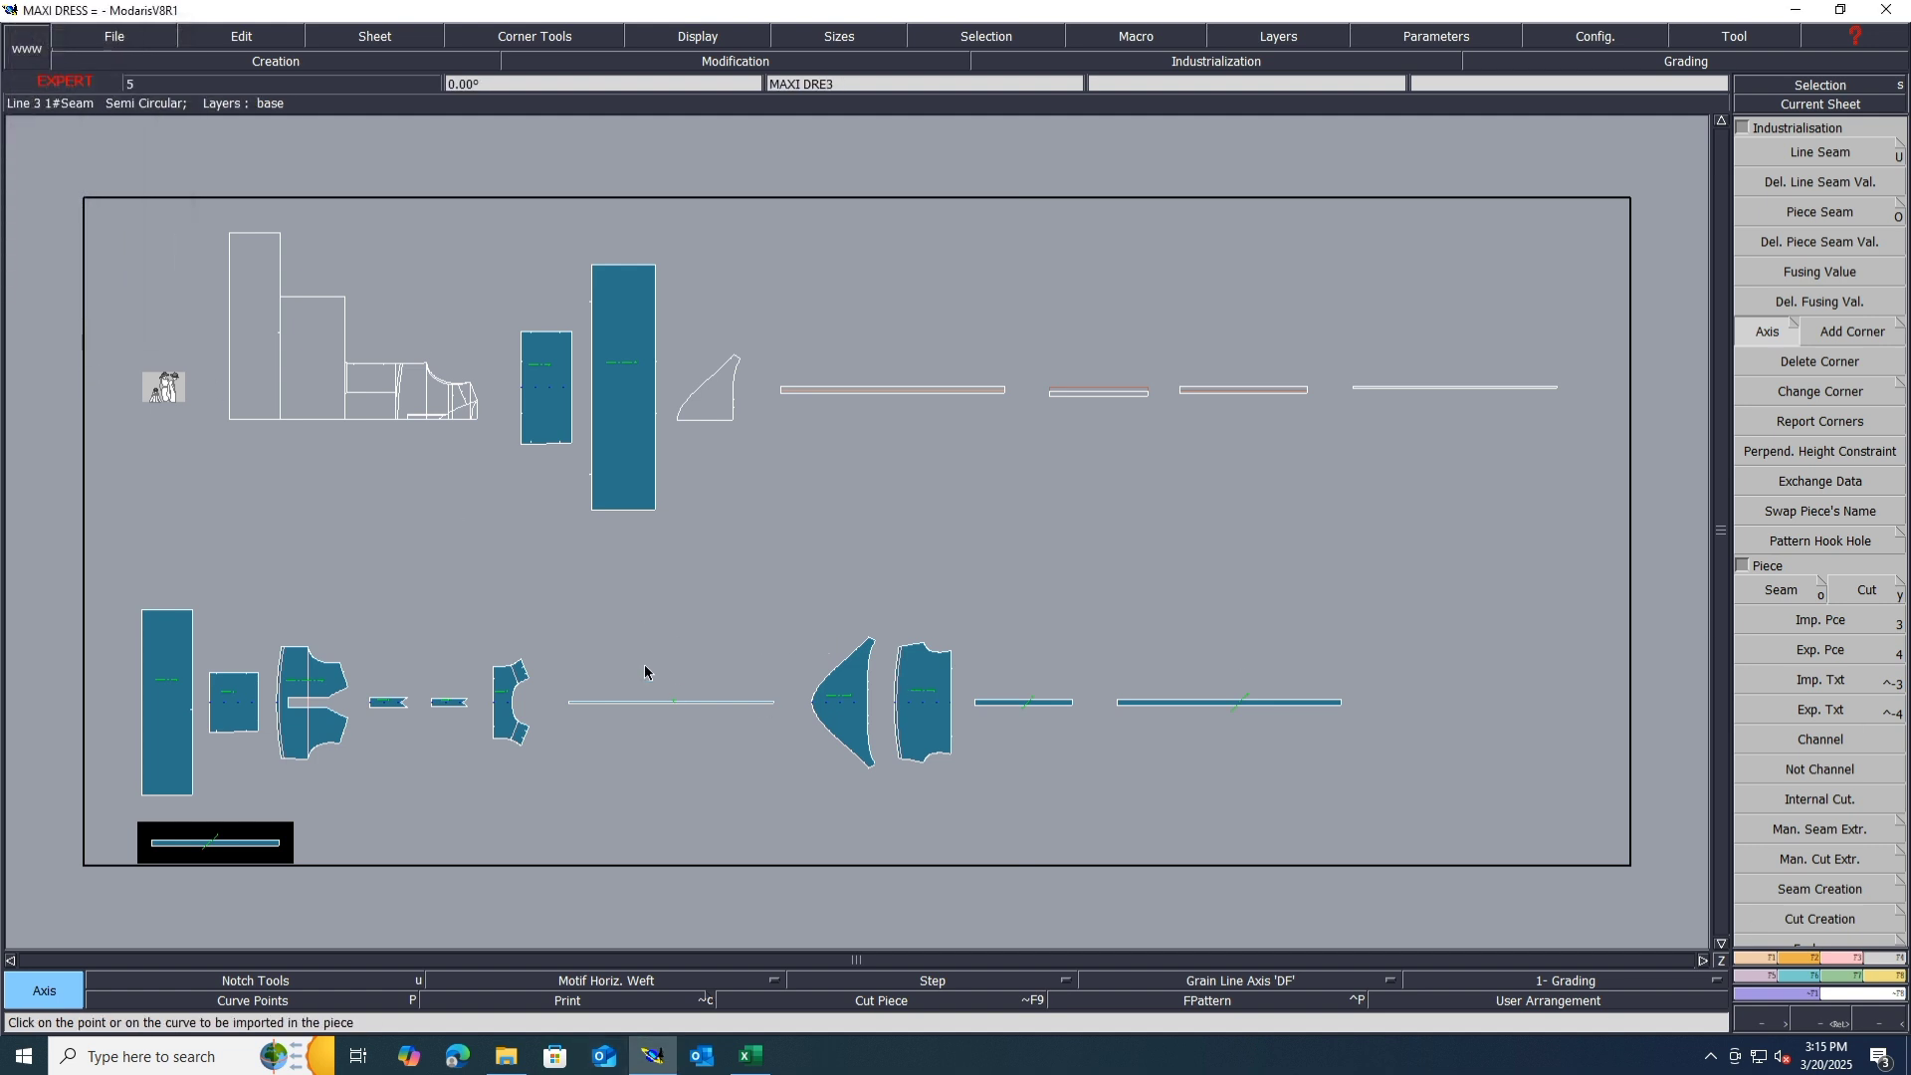
Step: Apply a 1 cm line seam to all edges of the smaller rectangular piece in the upper row
scroll(525, 375, "up", 3)
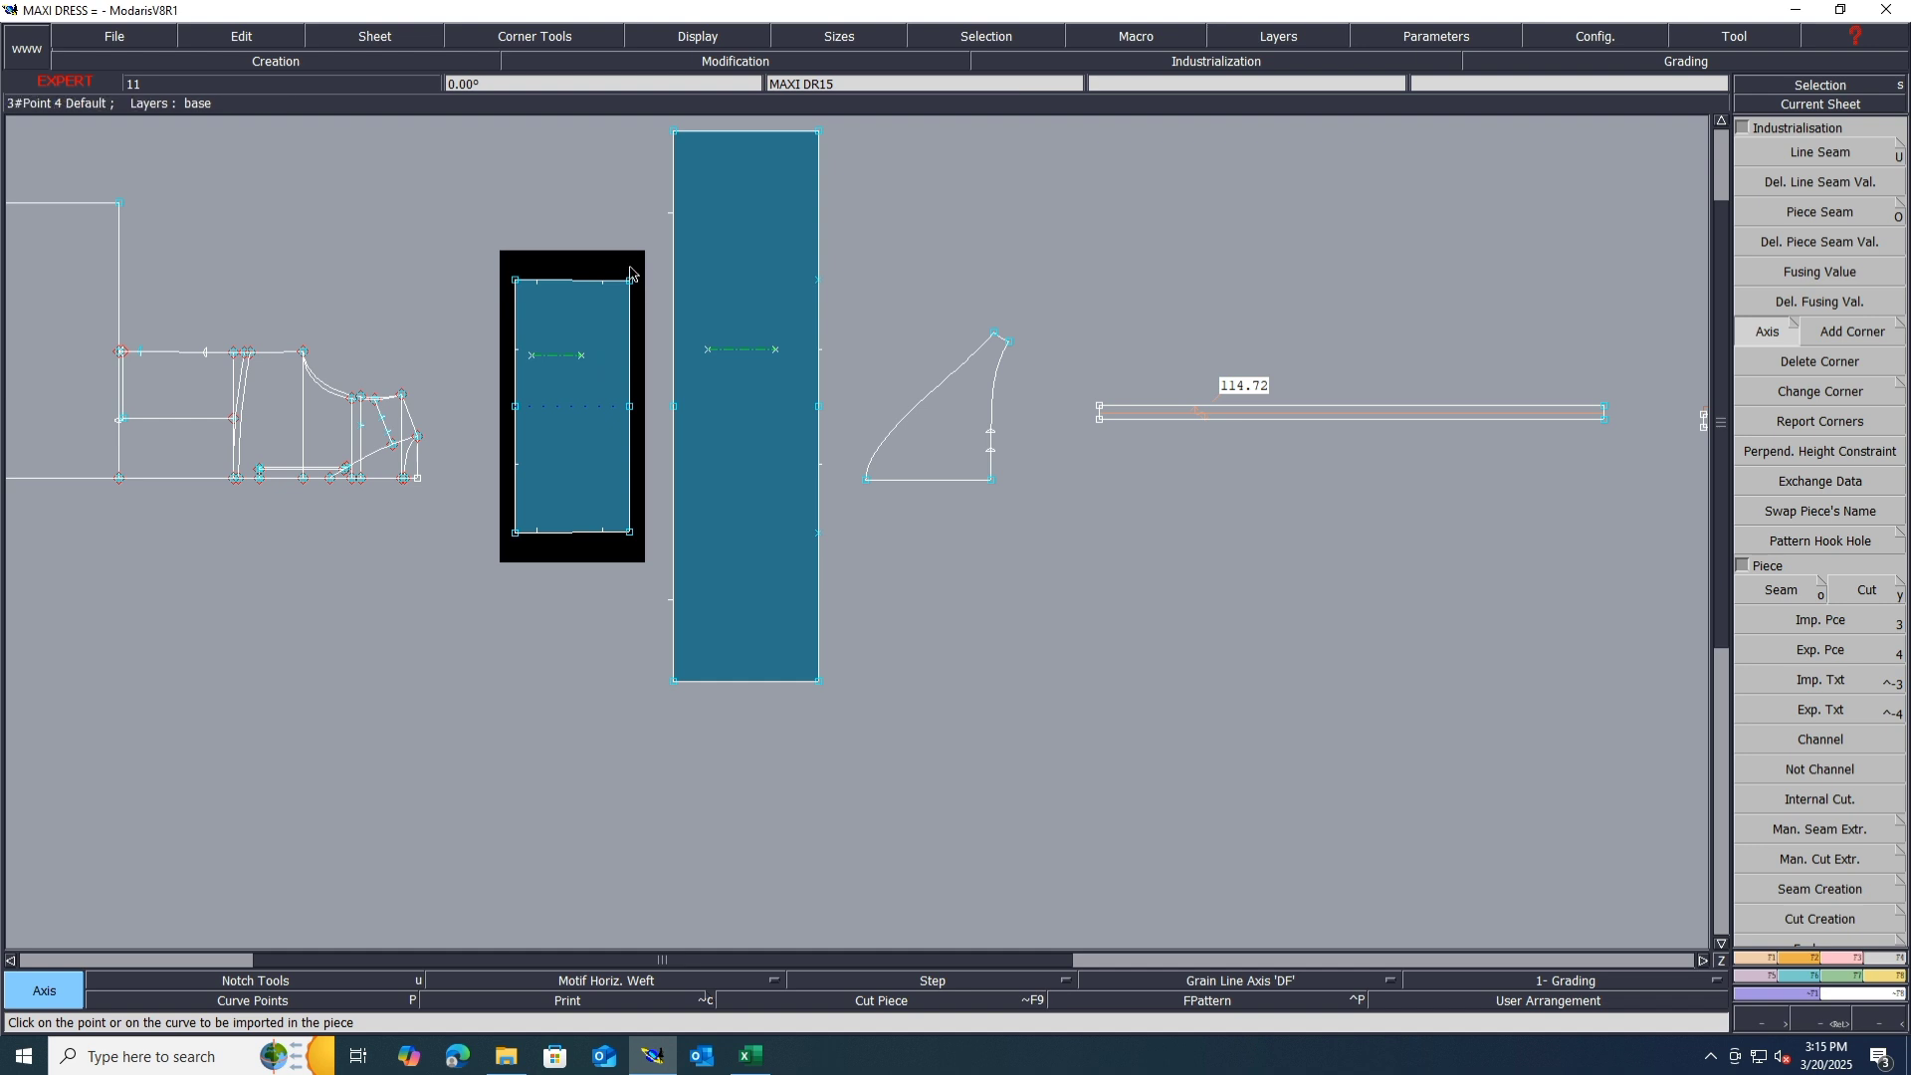
left_click_drag(640, 242, 486, 574)
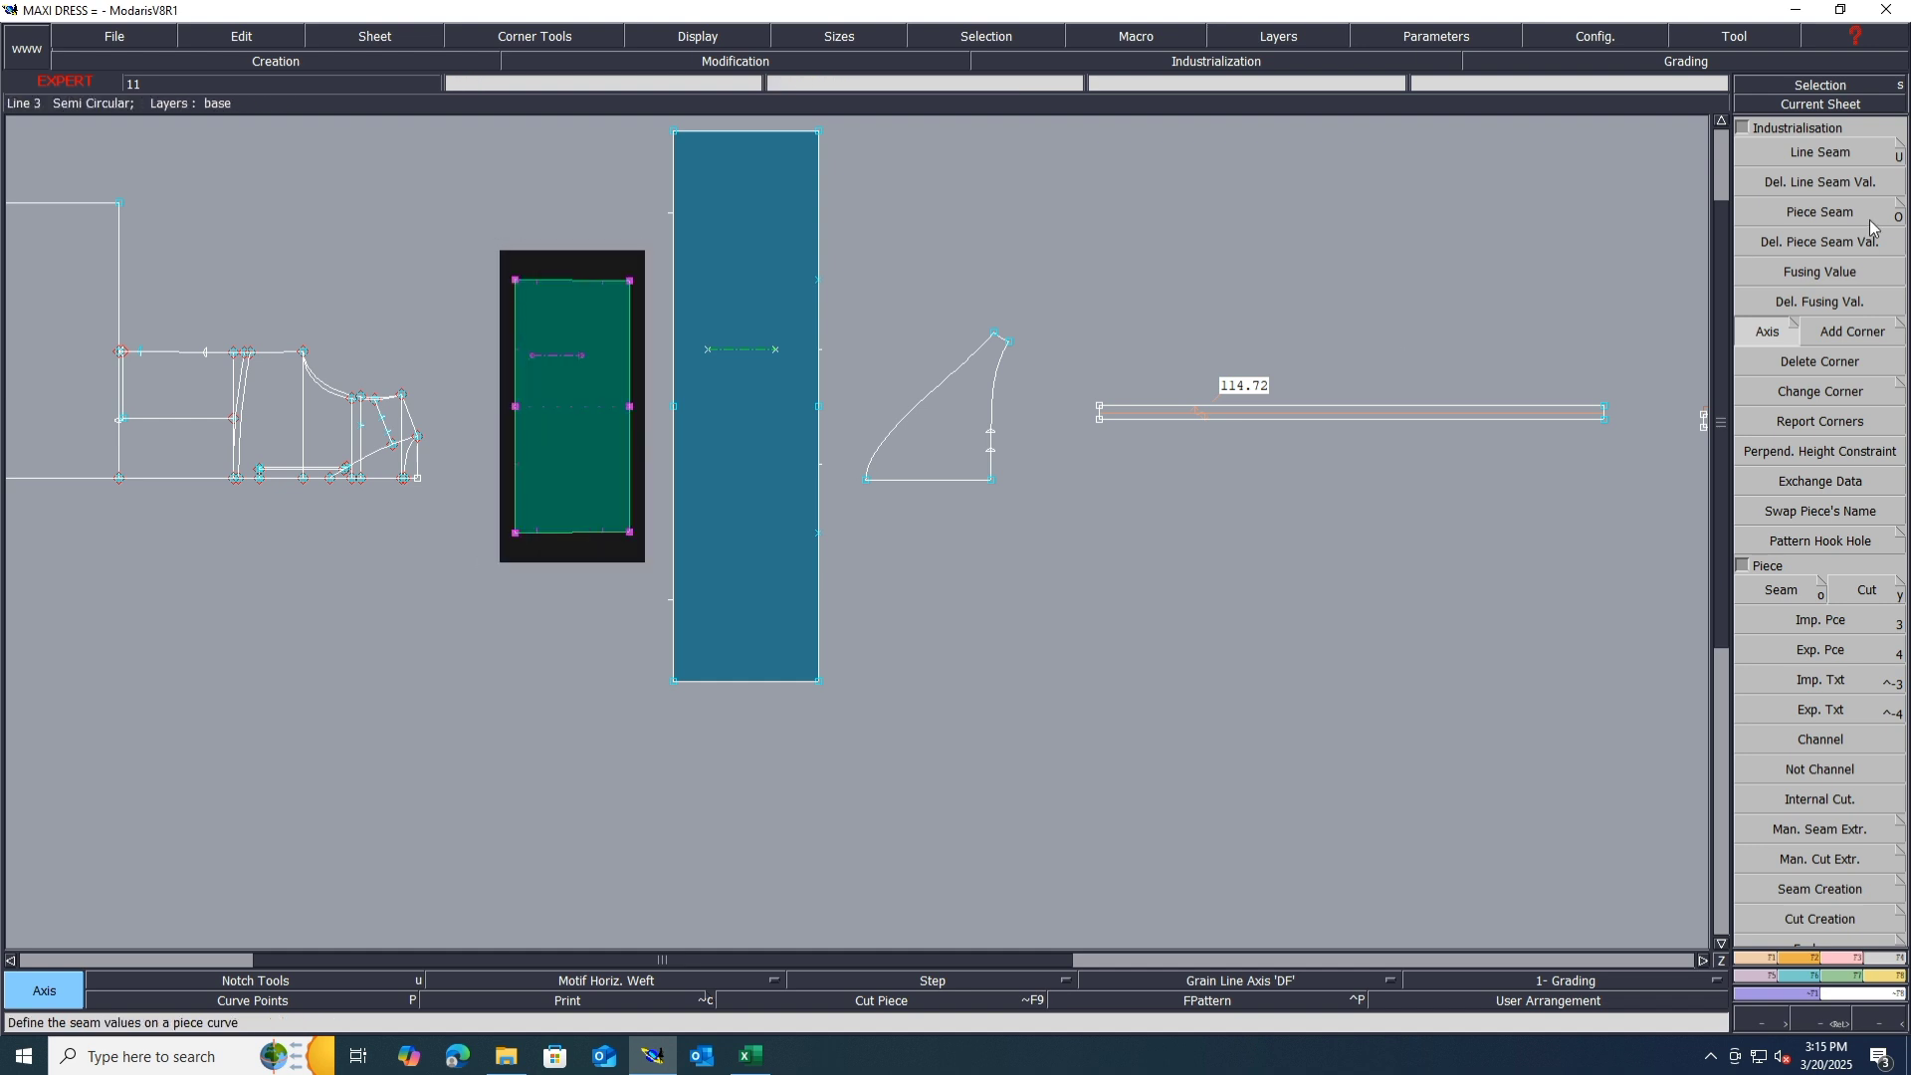
left_click(1816, 152)
left_click(564, 284)
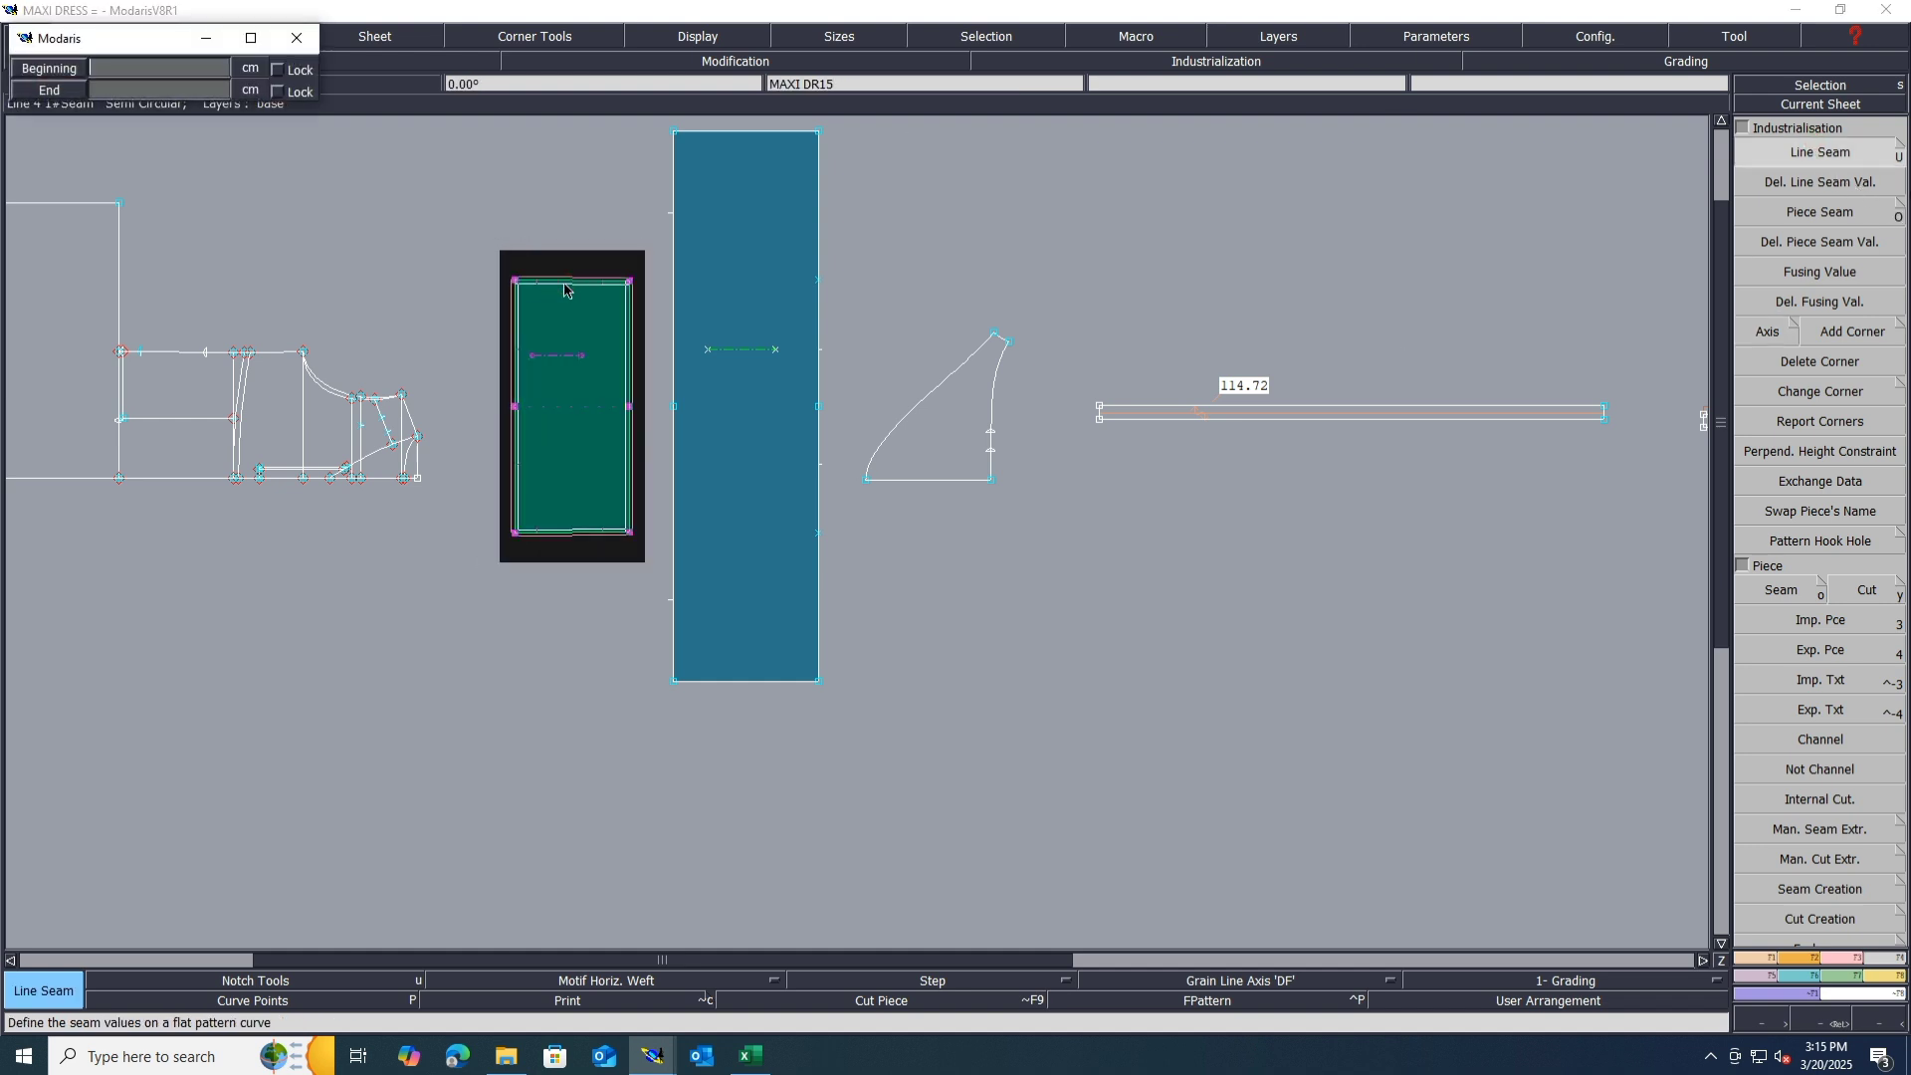
type("1")
key("Return")
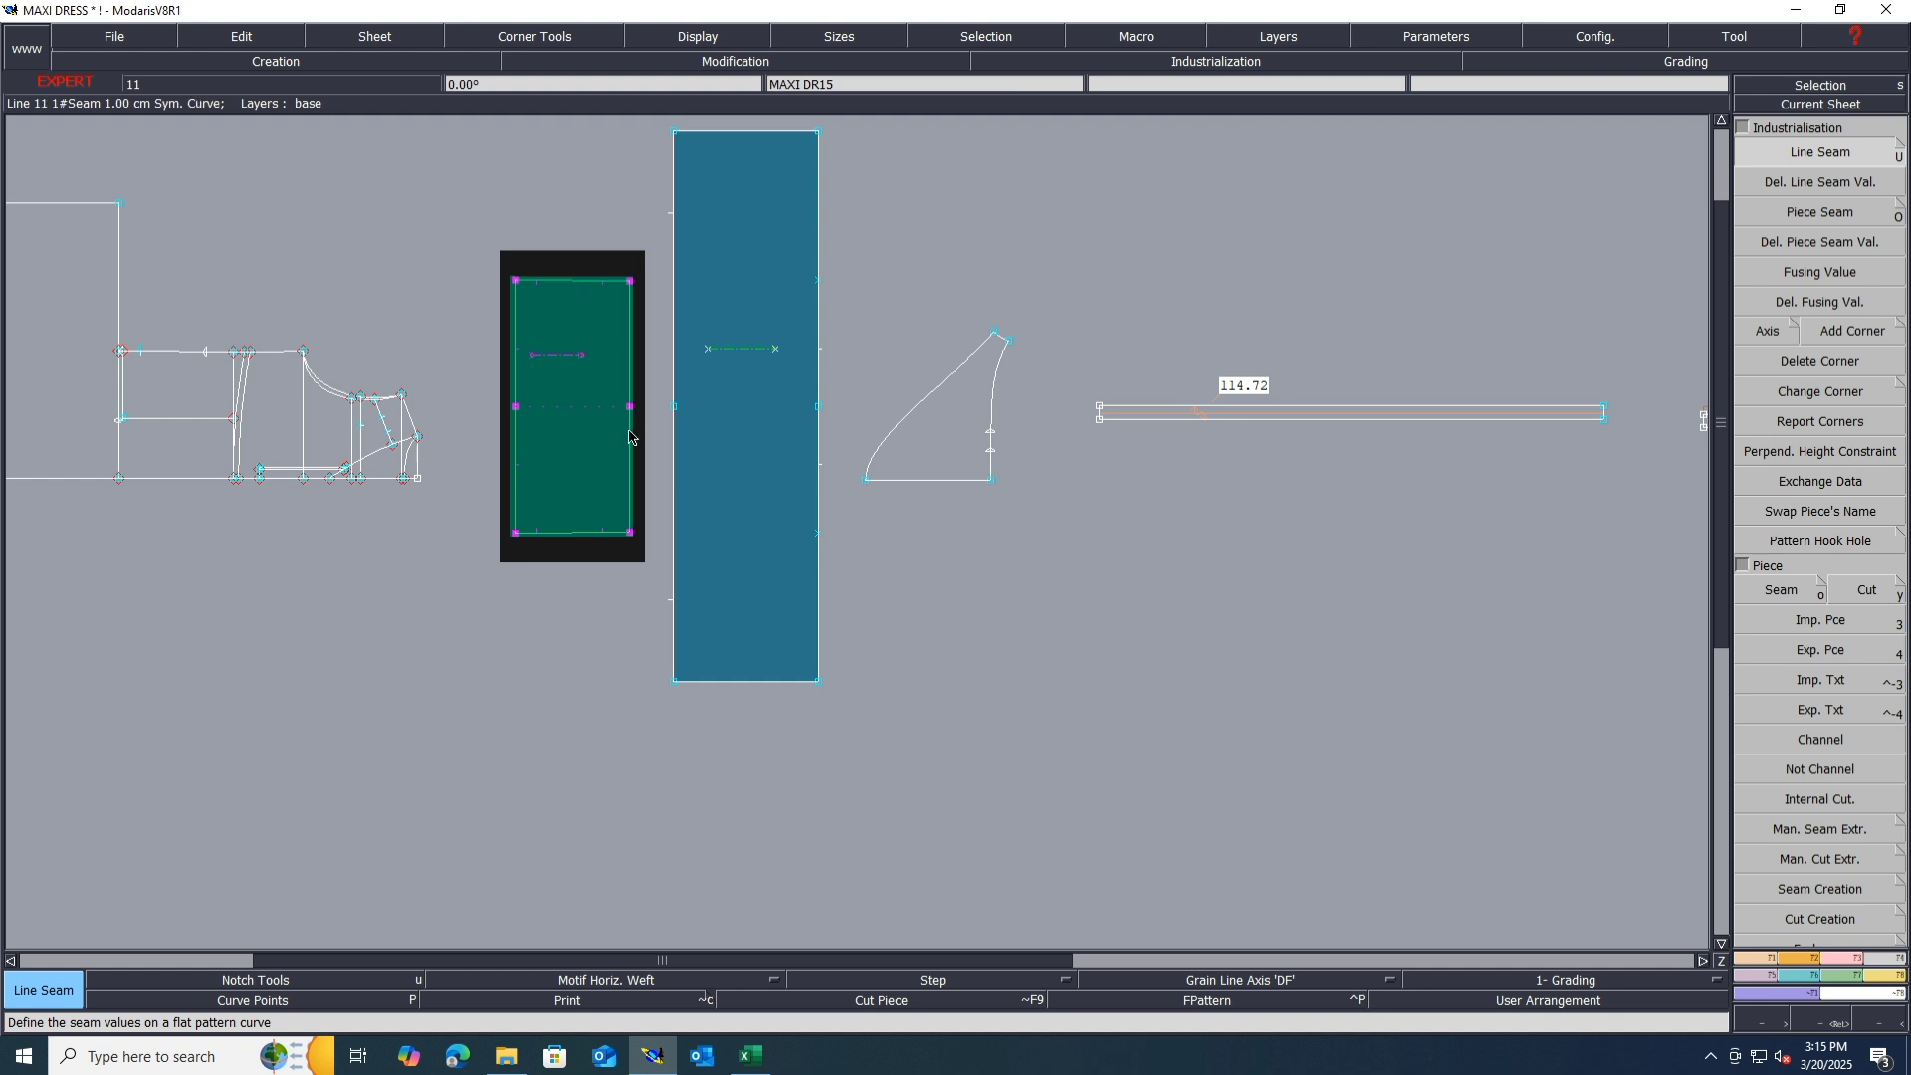
left_click(880, 790)
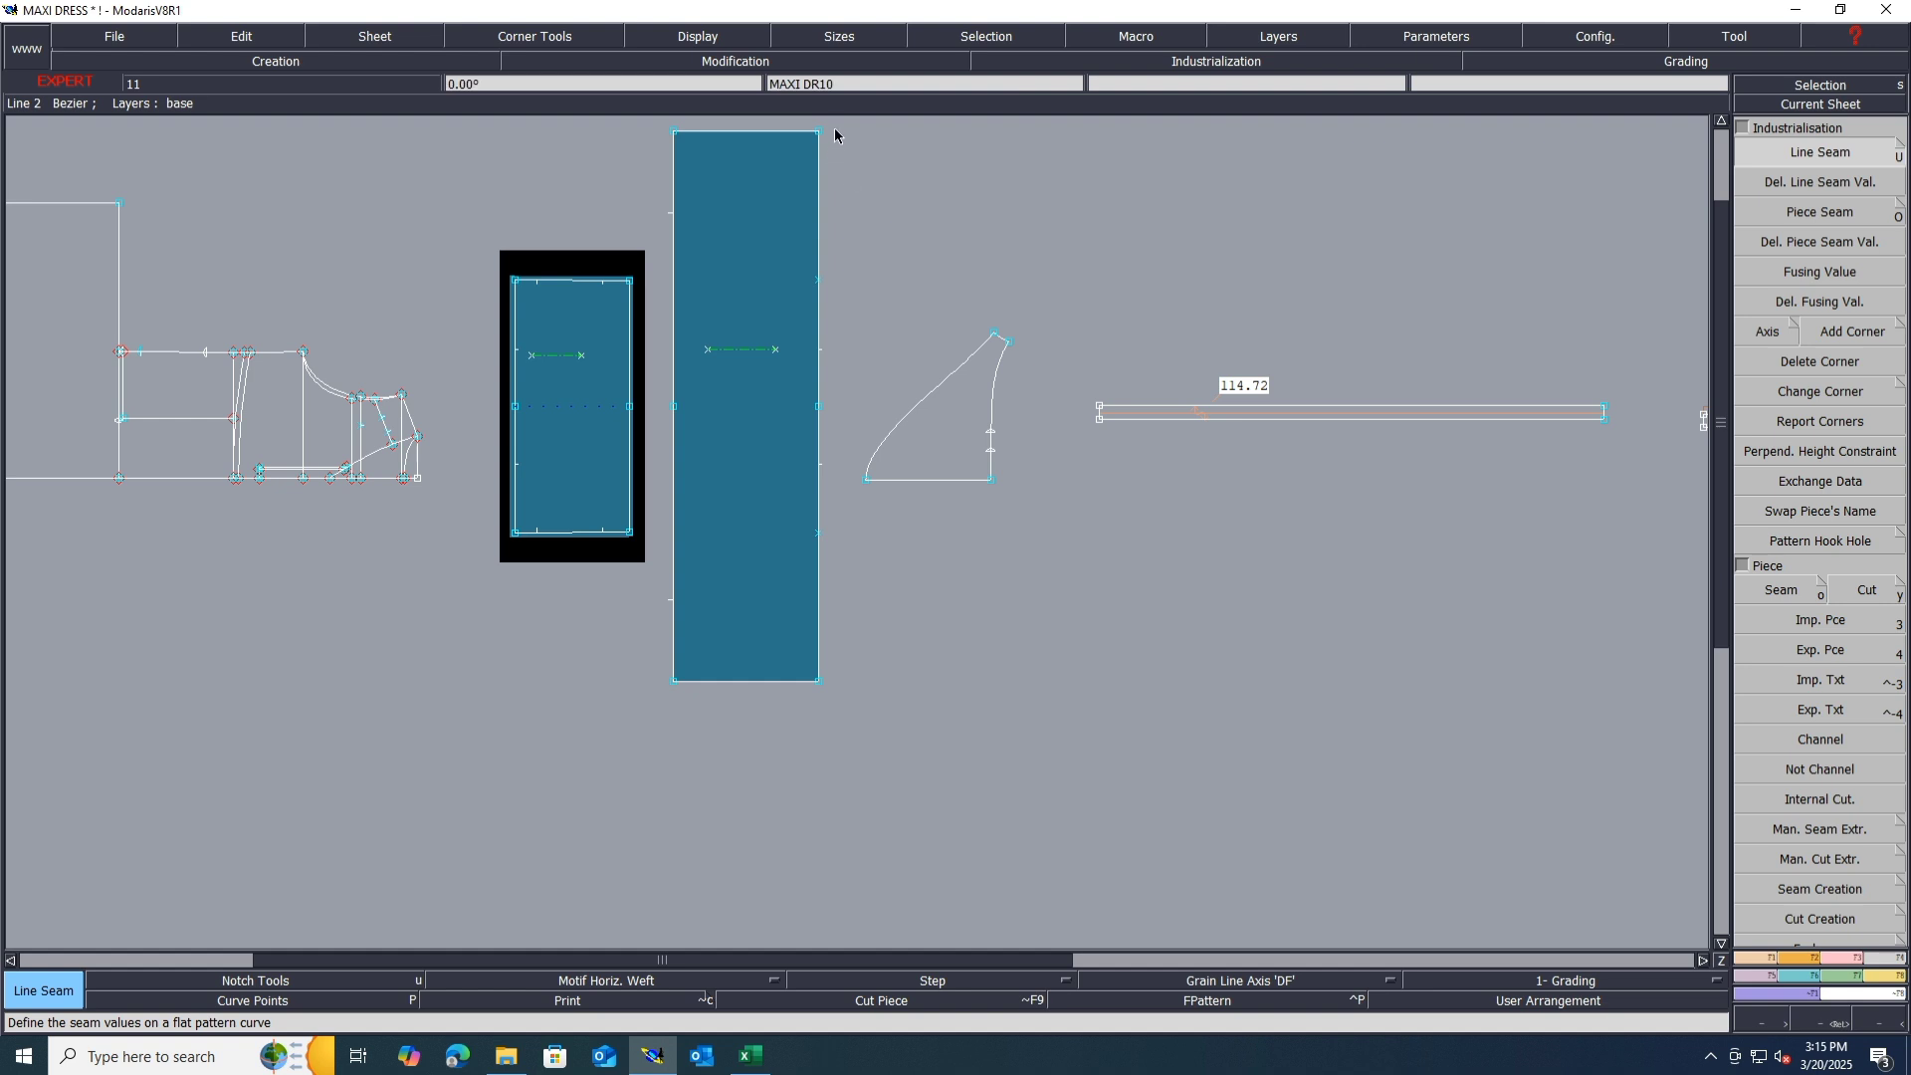
Step: Apply a 1 cm line seam to all edges of the tall rectangular piece in the upper row
left_click(701, 686)
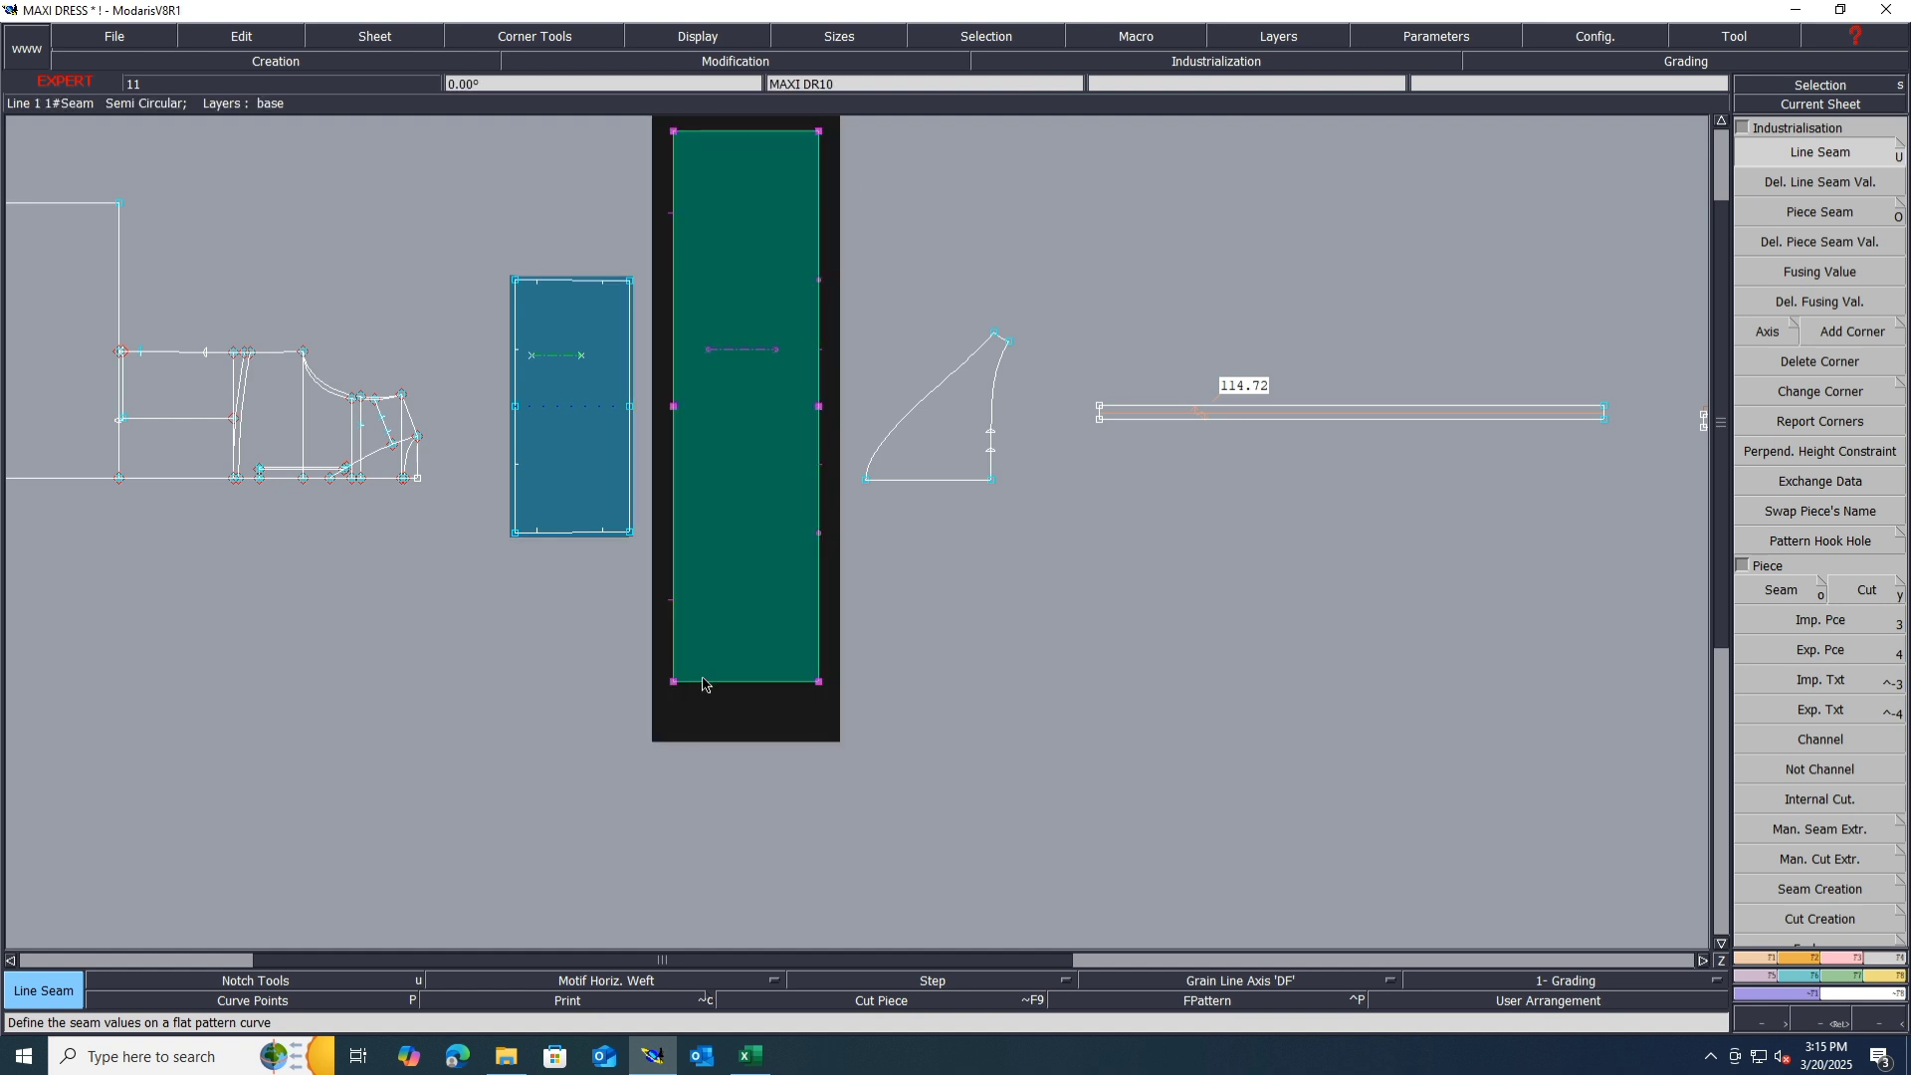
left_click(703, 685)
key("Down")
key("Tab")
key("Return")
left_click(242, 645)
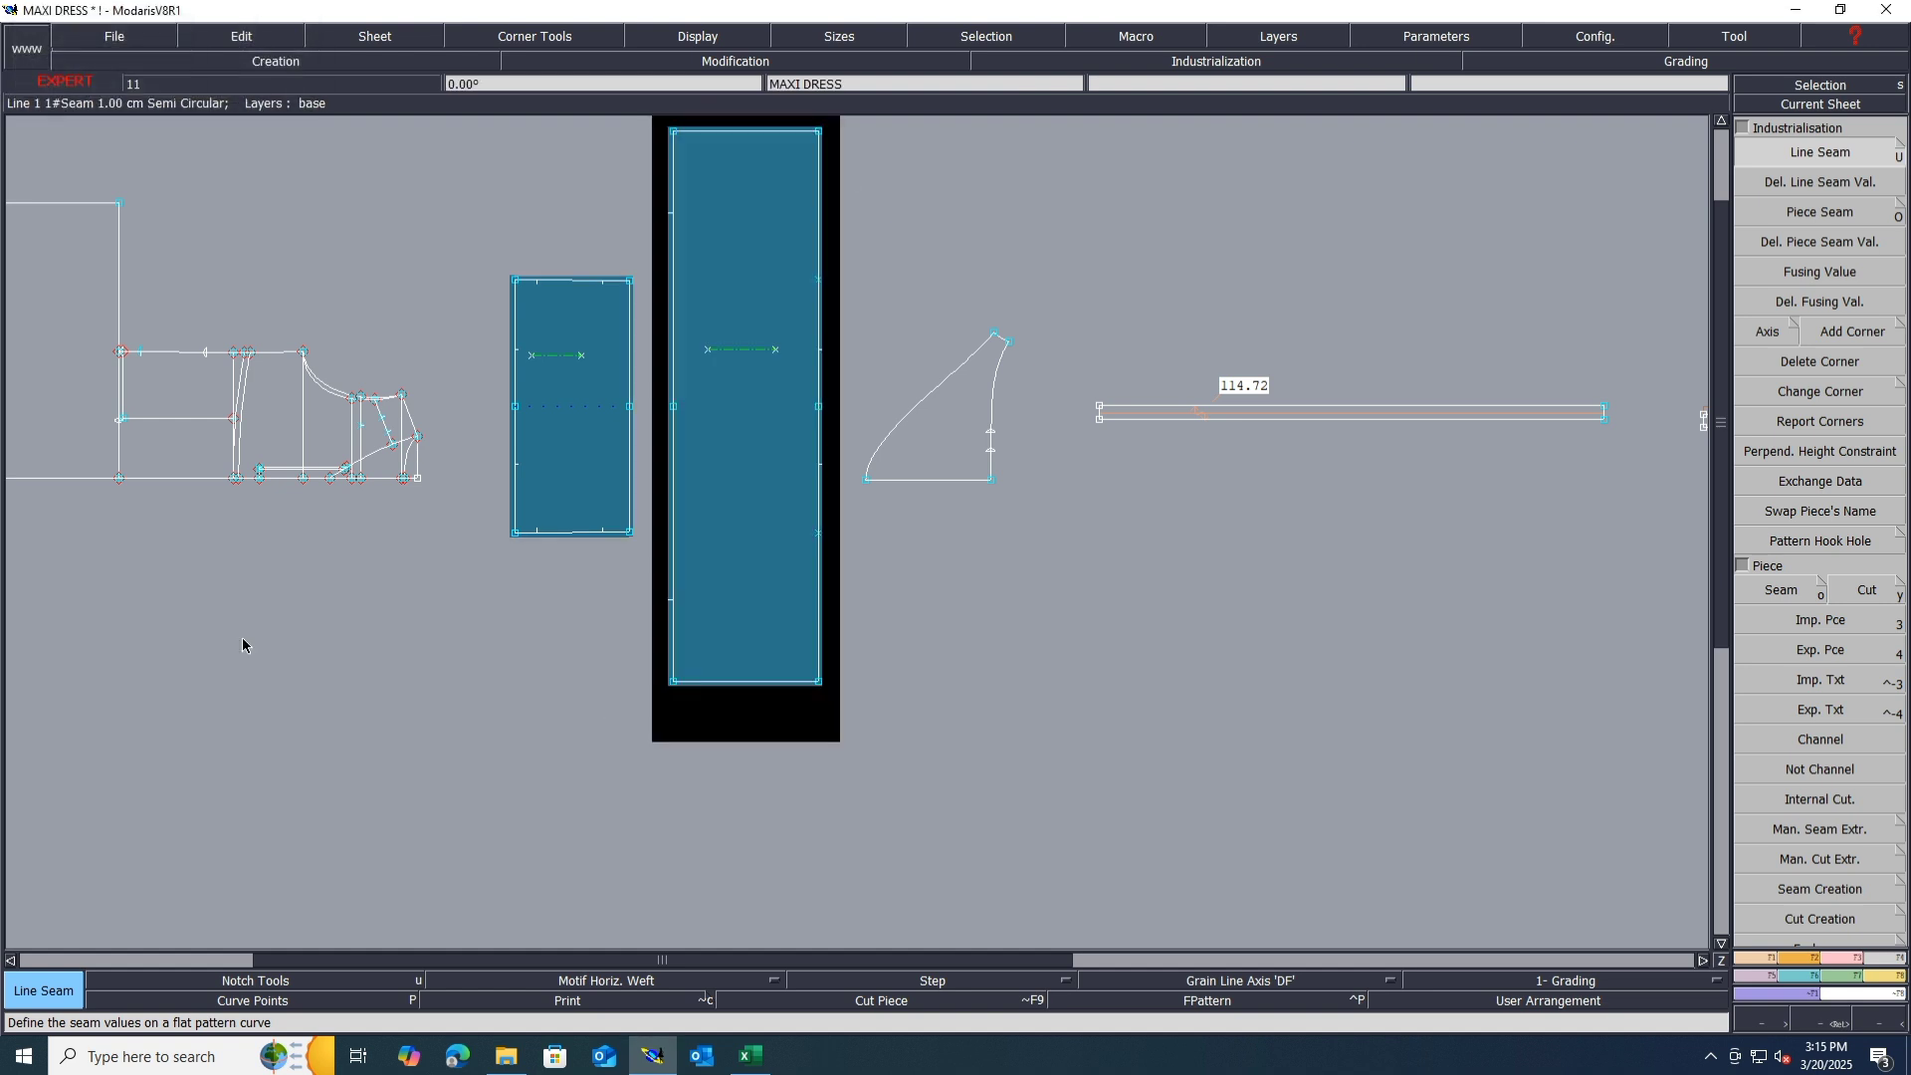
Step: Apply a 1 cm line seam to all edges of the tall rectangular piece at the start of the lower row
scroll(241, 645, "down", 2)
scroll(1165, 547, "down", 2)
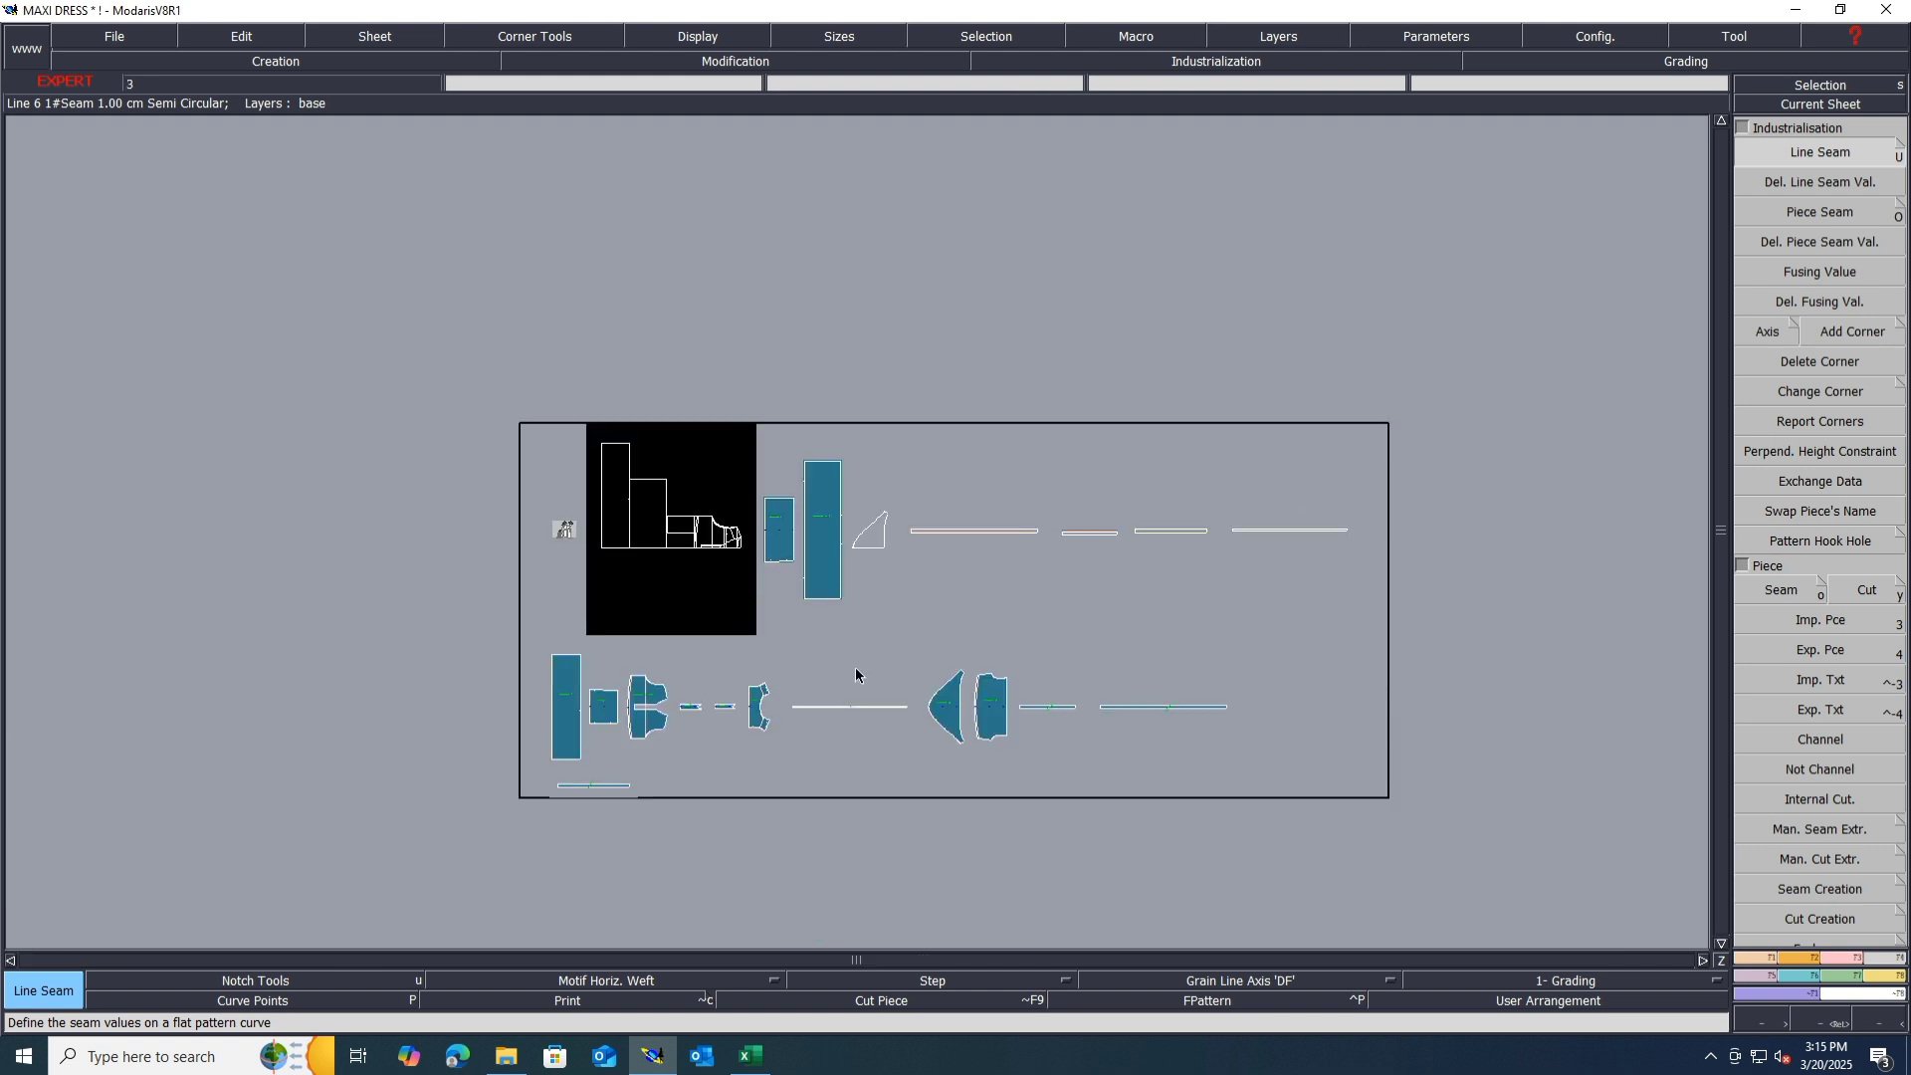
scroll(580, 687, "up", 1)
left_click(577, 683)
scroll(576, 694, "down", 1)
scroll(570, 687, "up", 3)
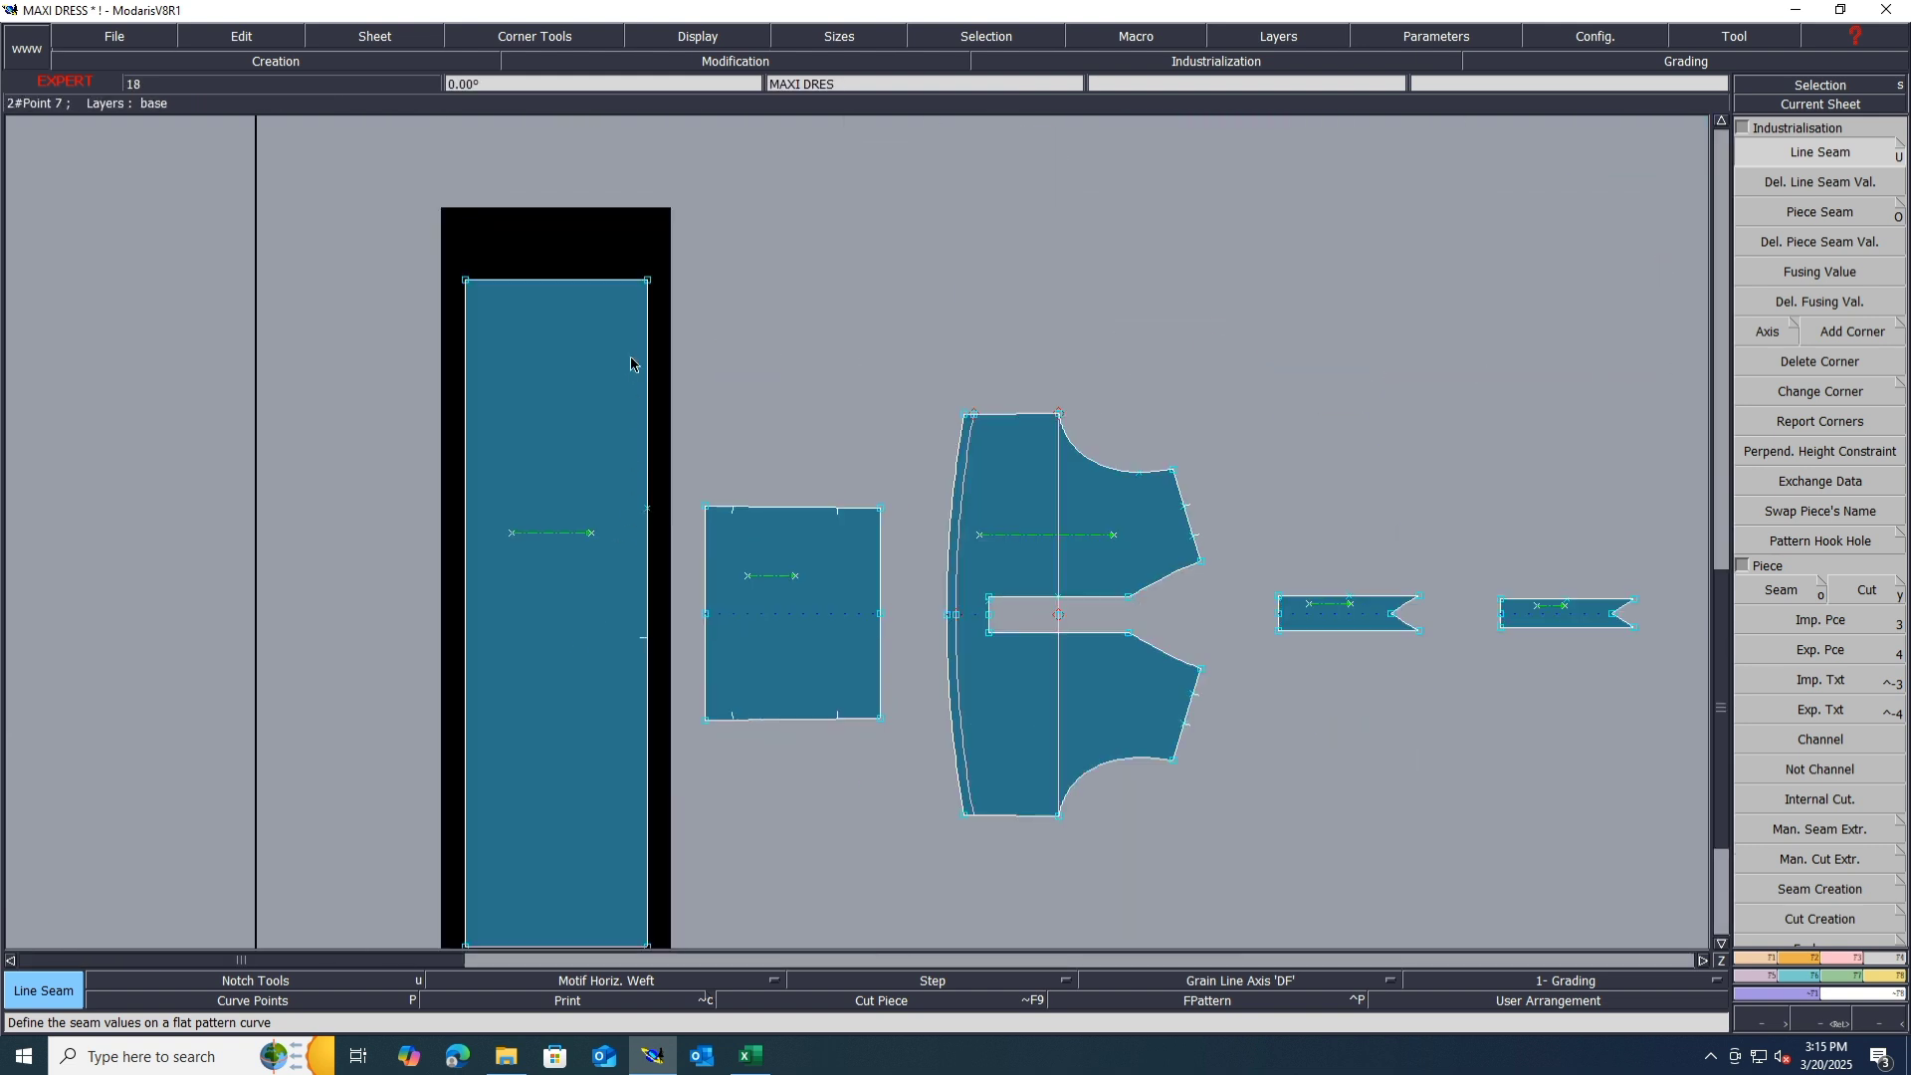
scroll(631, 363, "down", 3)
scroll(598, 418, "up", 2)
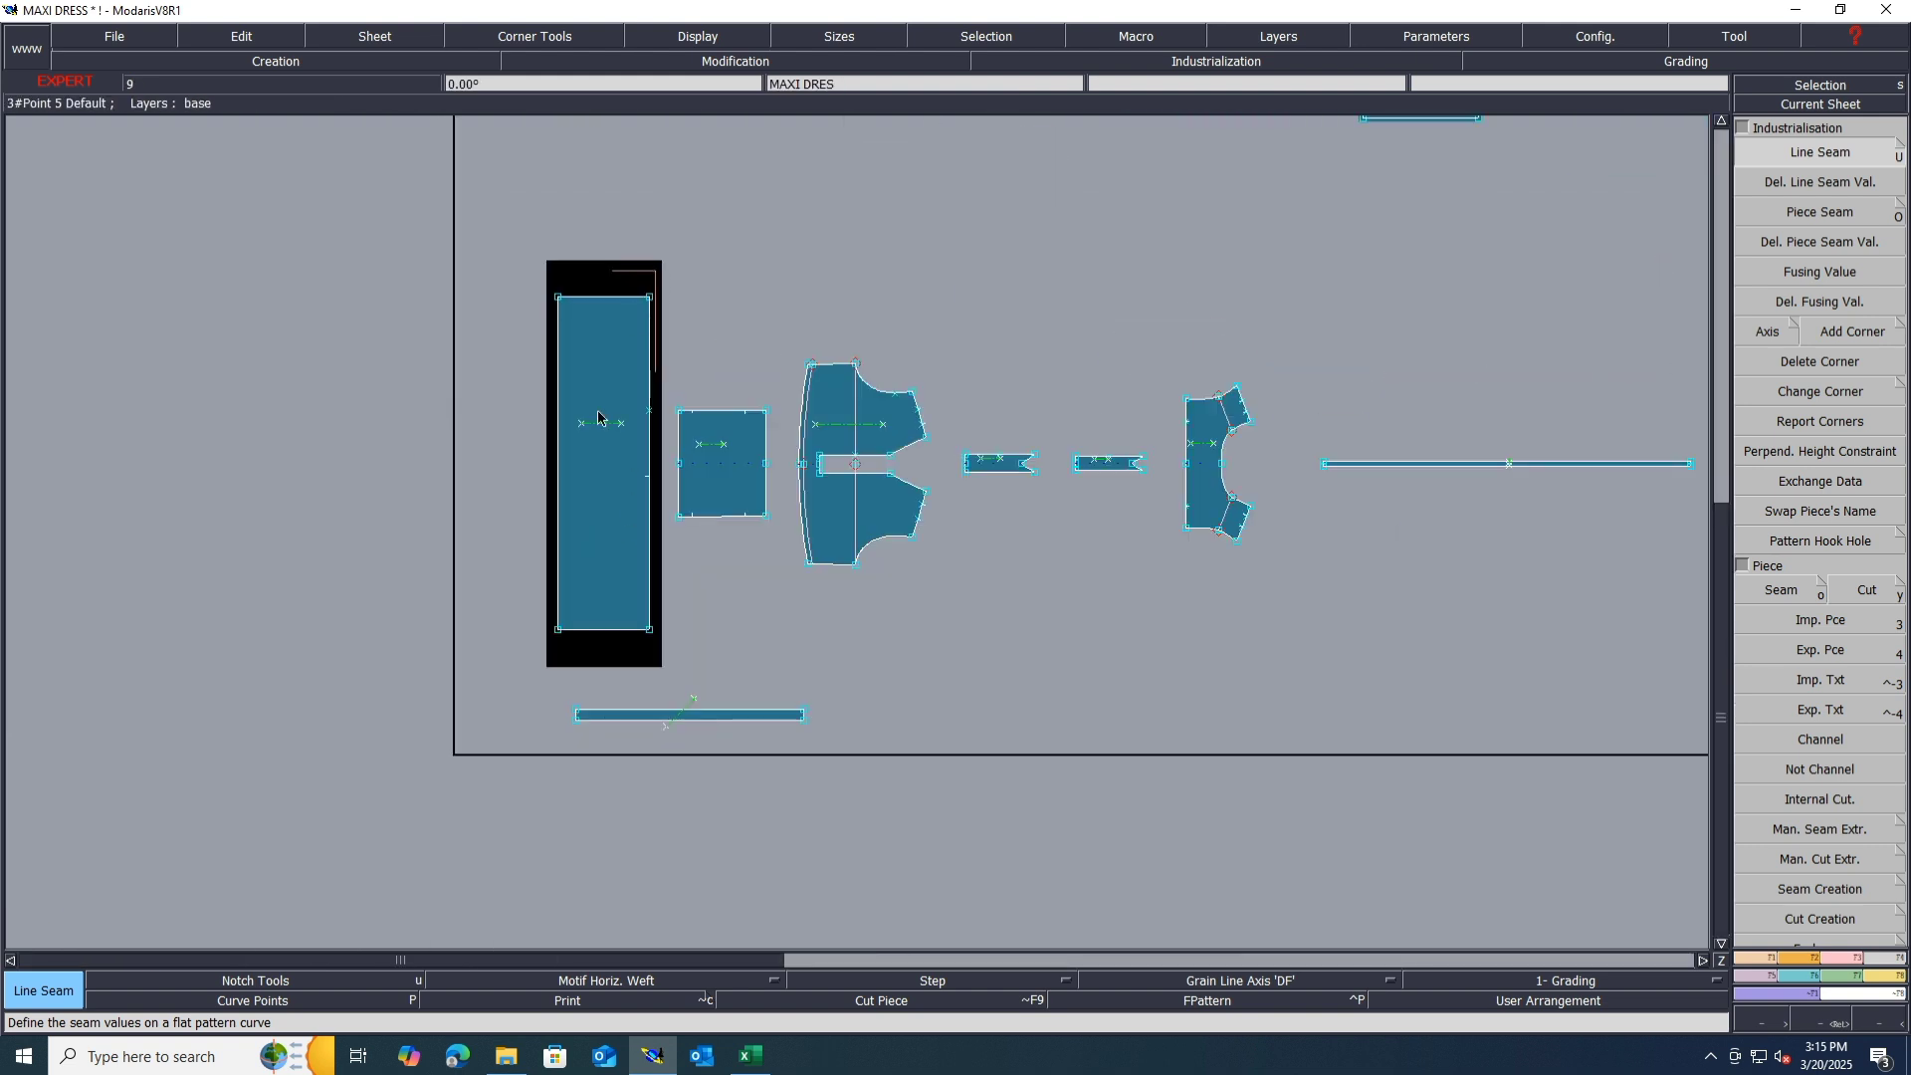
left_click(557, 629)
key("Tab")
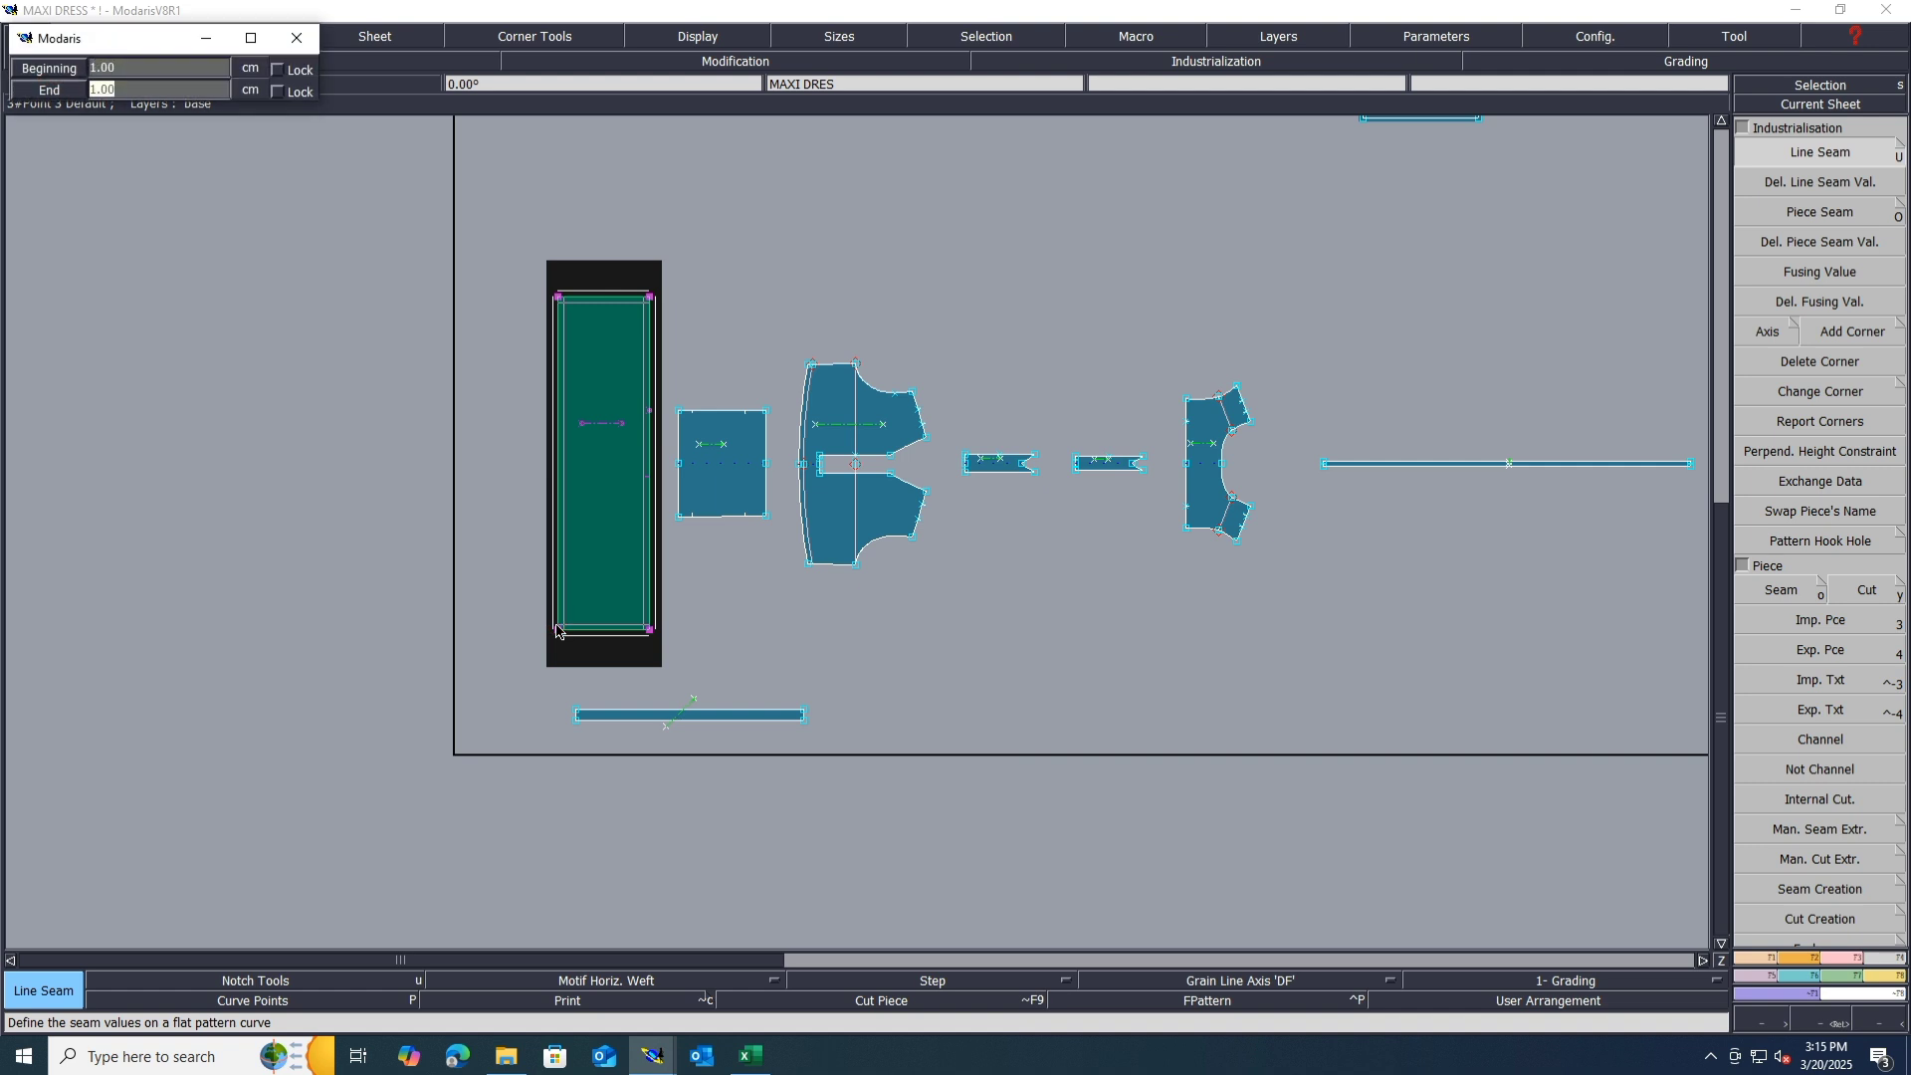
key("Return")
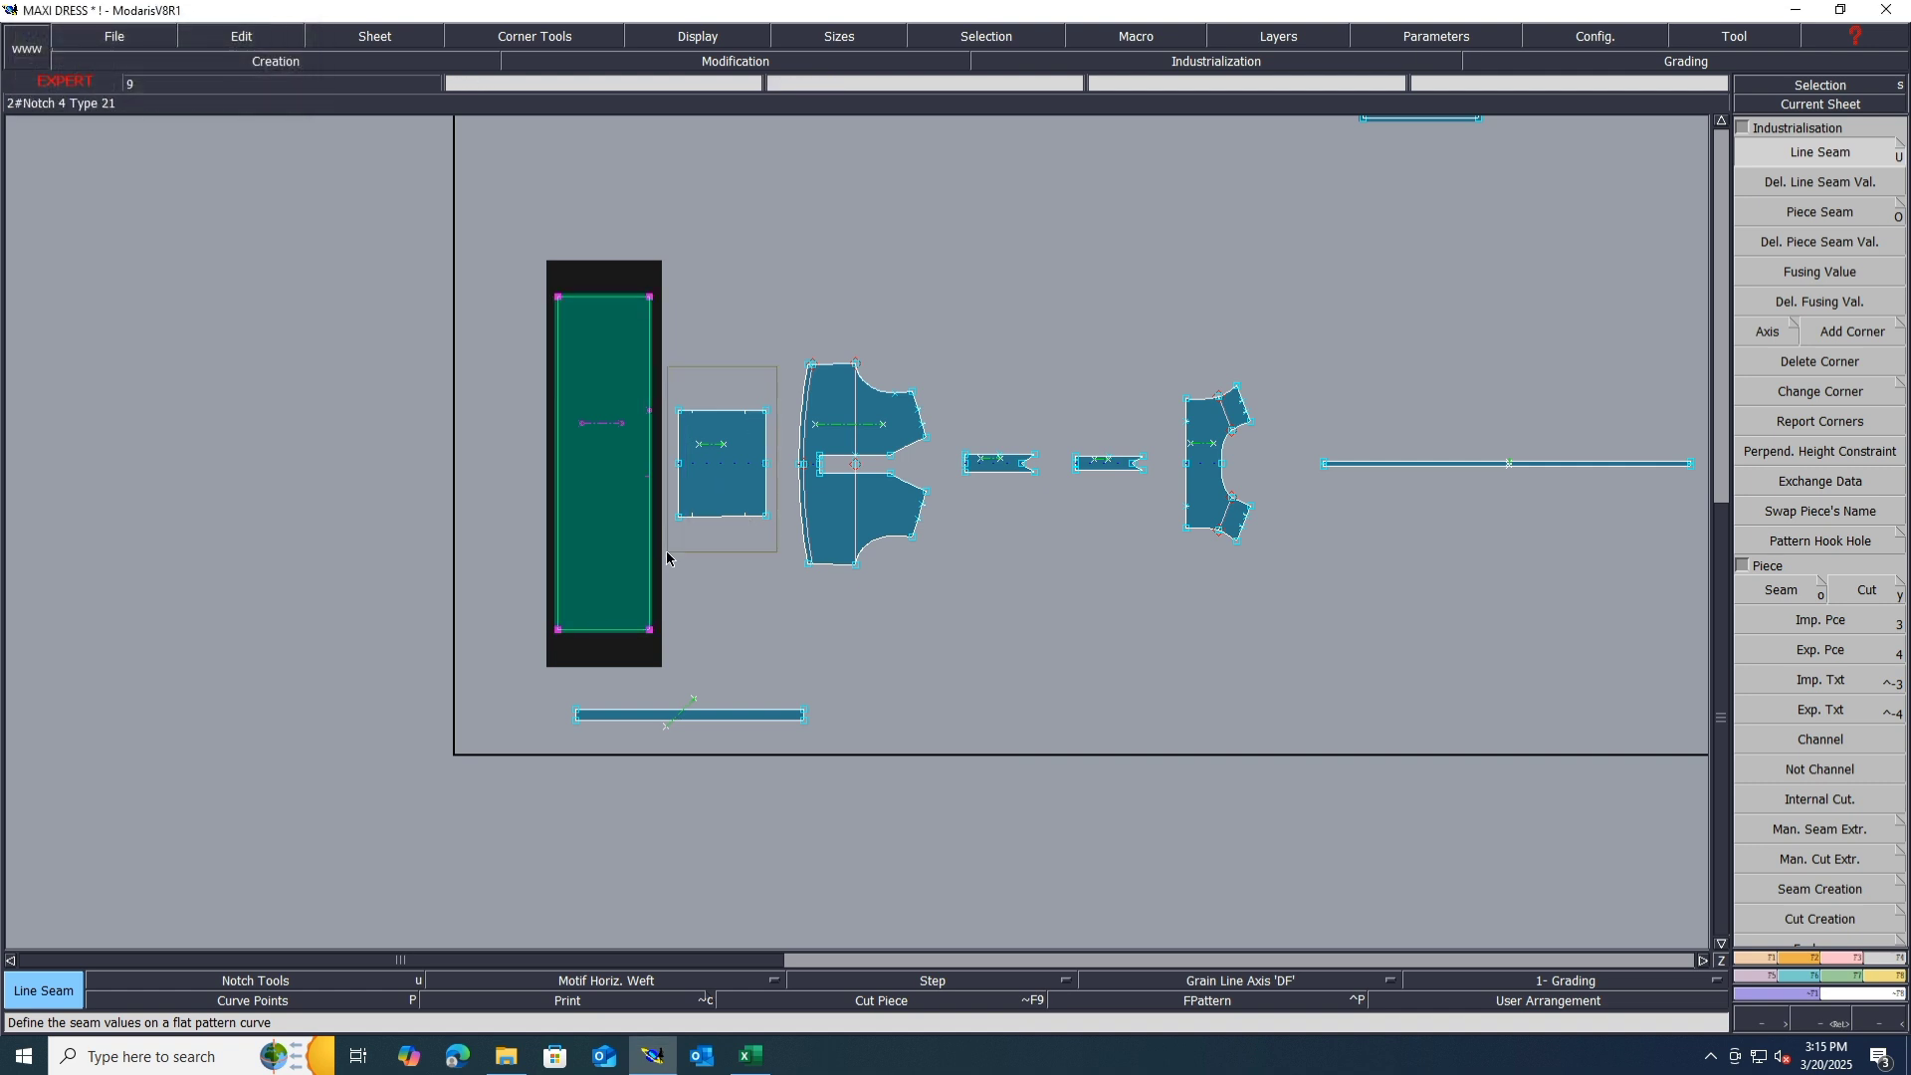
Step: Apply 1 cm line seams around the nearly square piece and the front bodice with the placket opening
left_click(678, 515)
key("Tab")
key("Return")
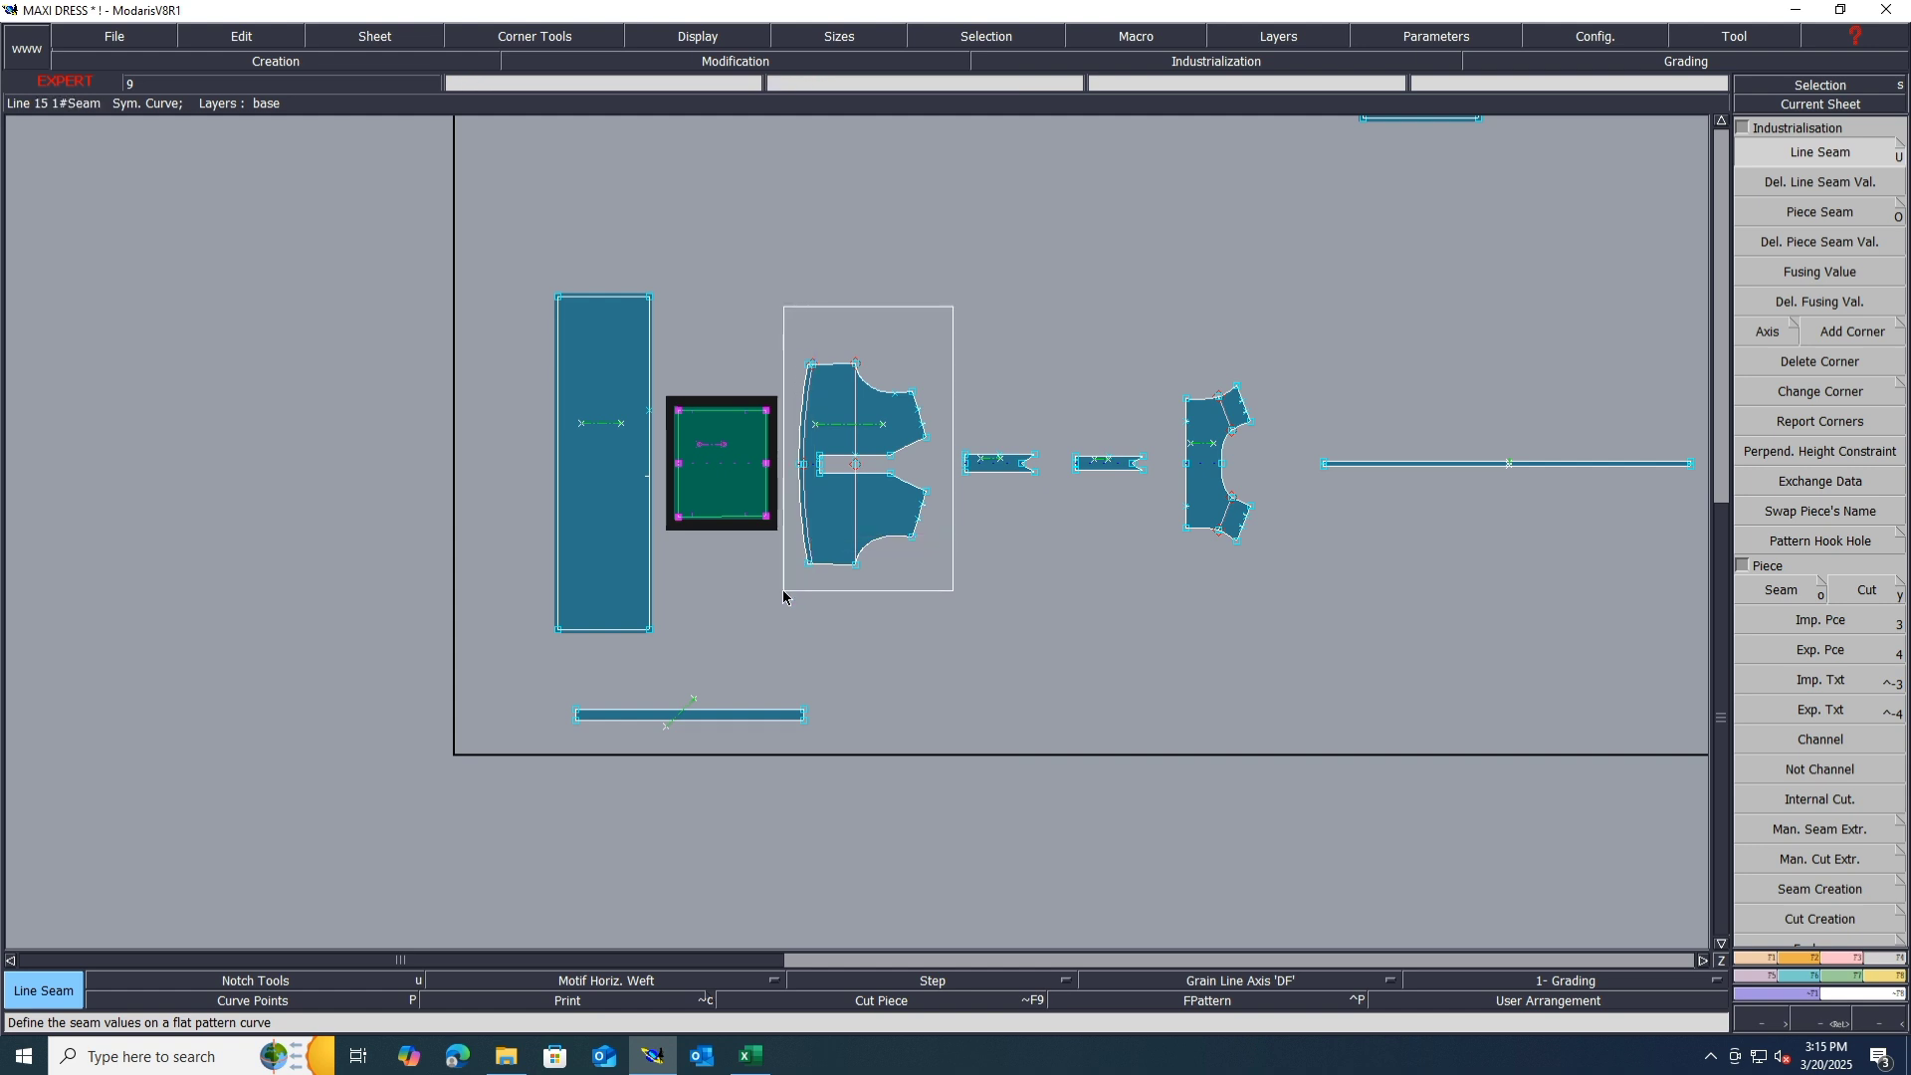
left_click_drag(784, 591, 783, 591)
left_click(881, 394)
key("Tab")
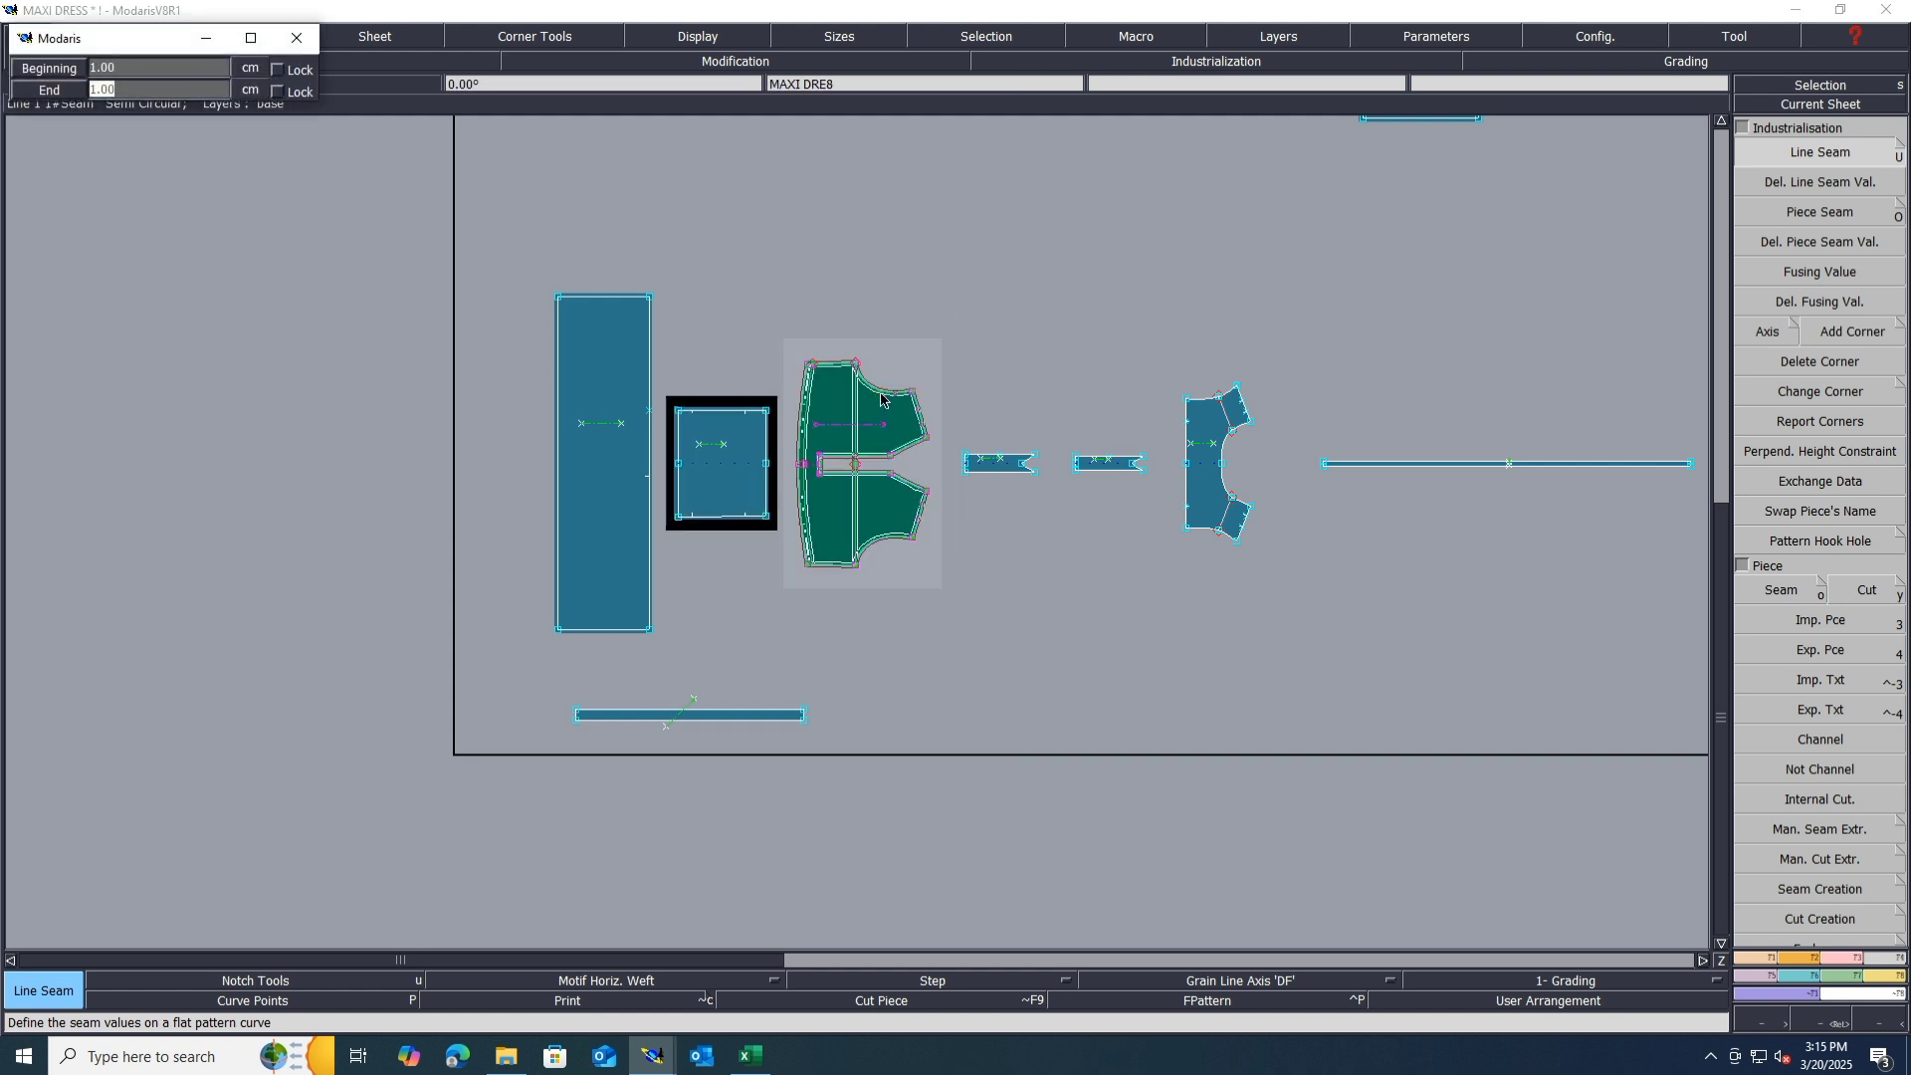
key("Return")
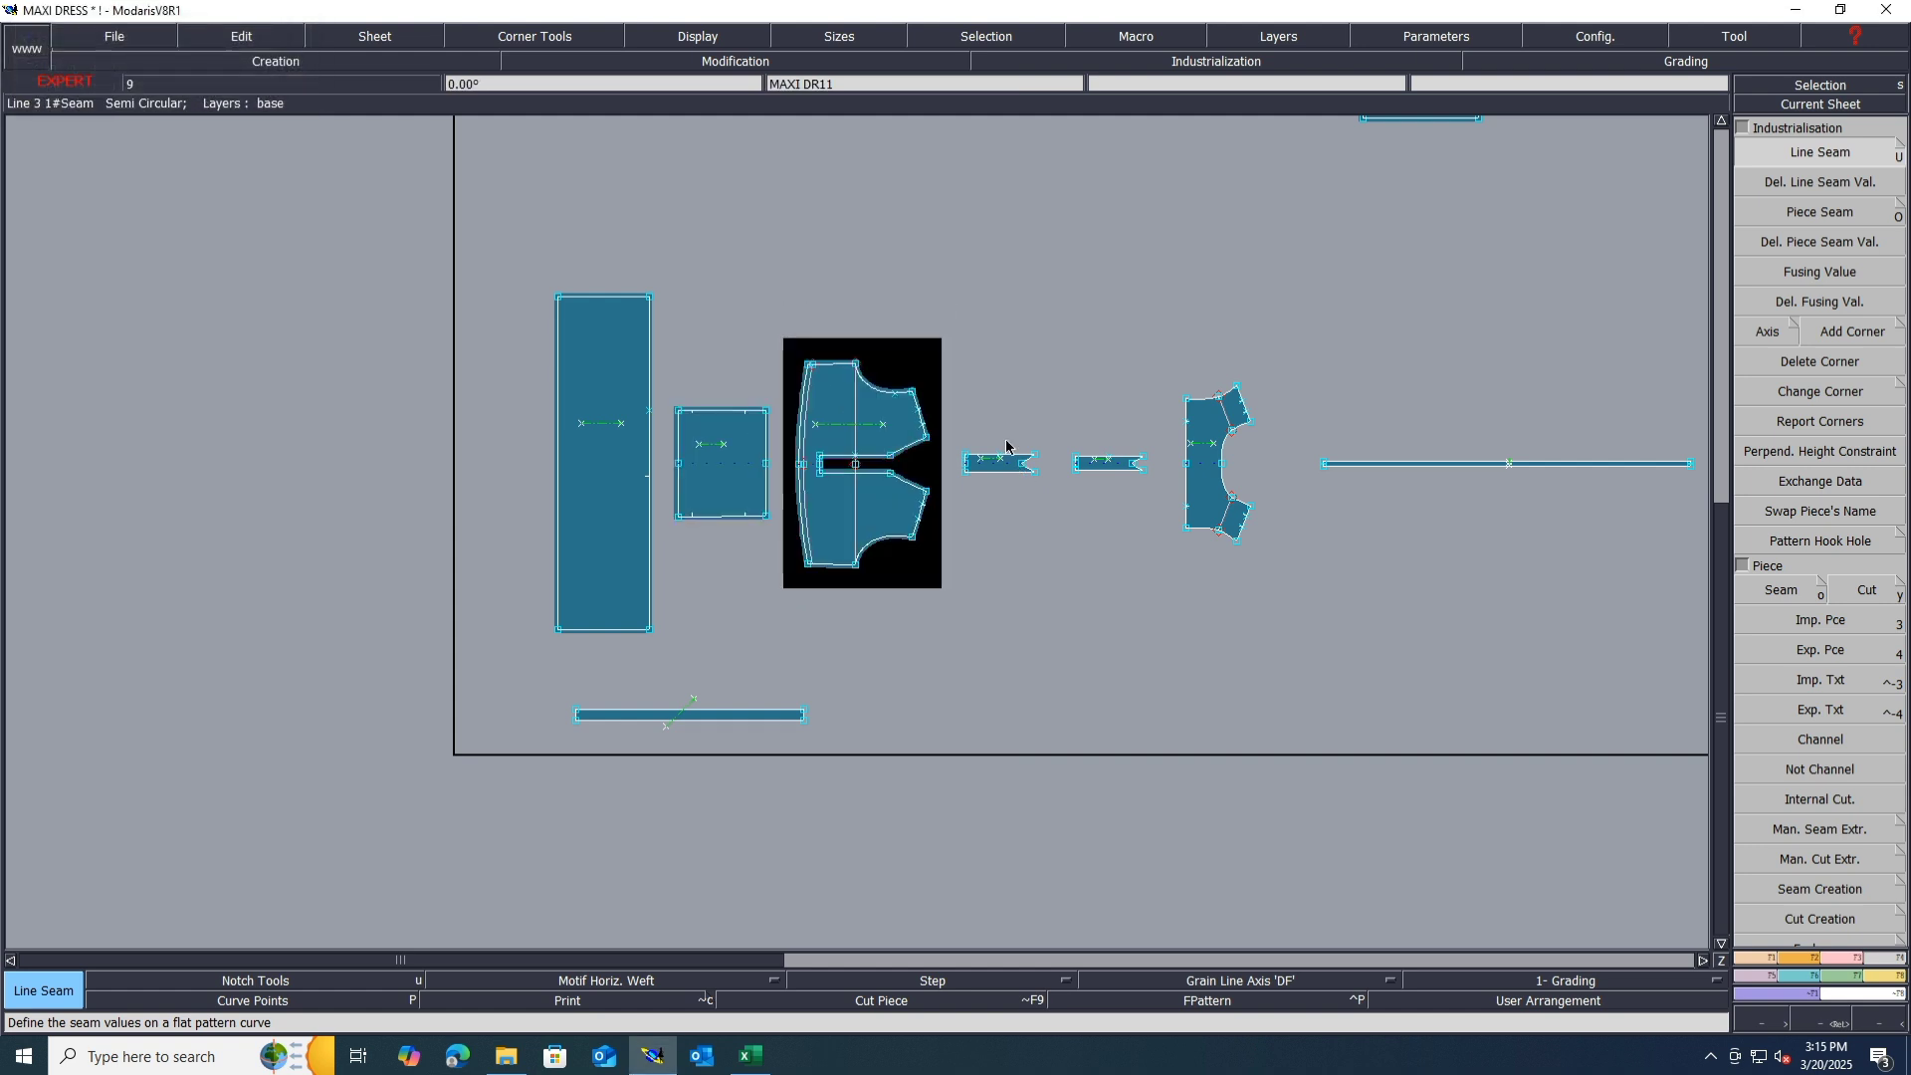
Step: Select the two small V-notched strips beside the front bodice and apply 1 cm line seams to their edges
scroll(1006, 447, "up", 3)
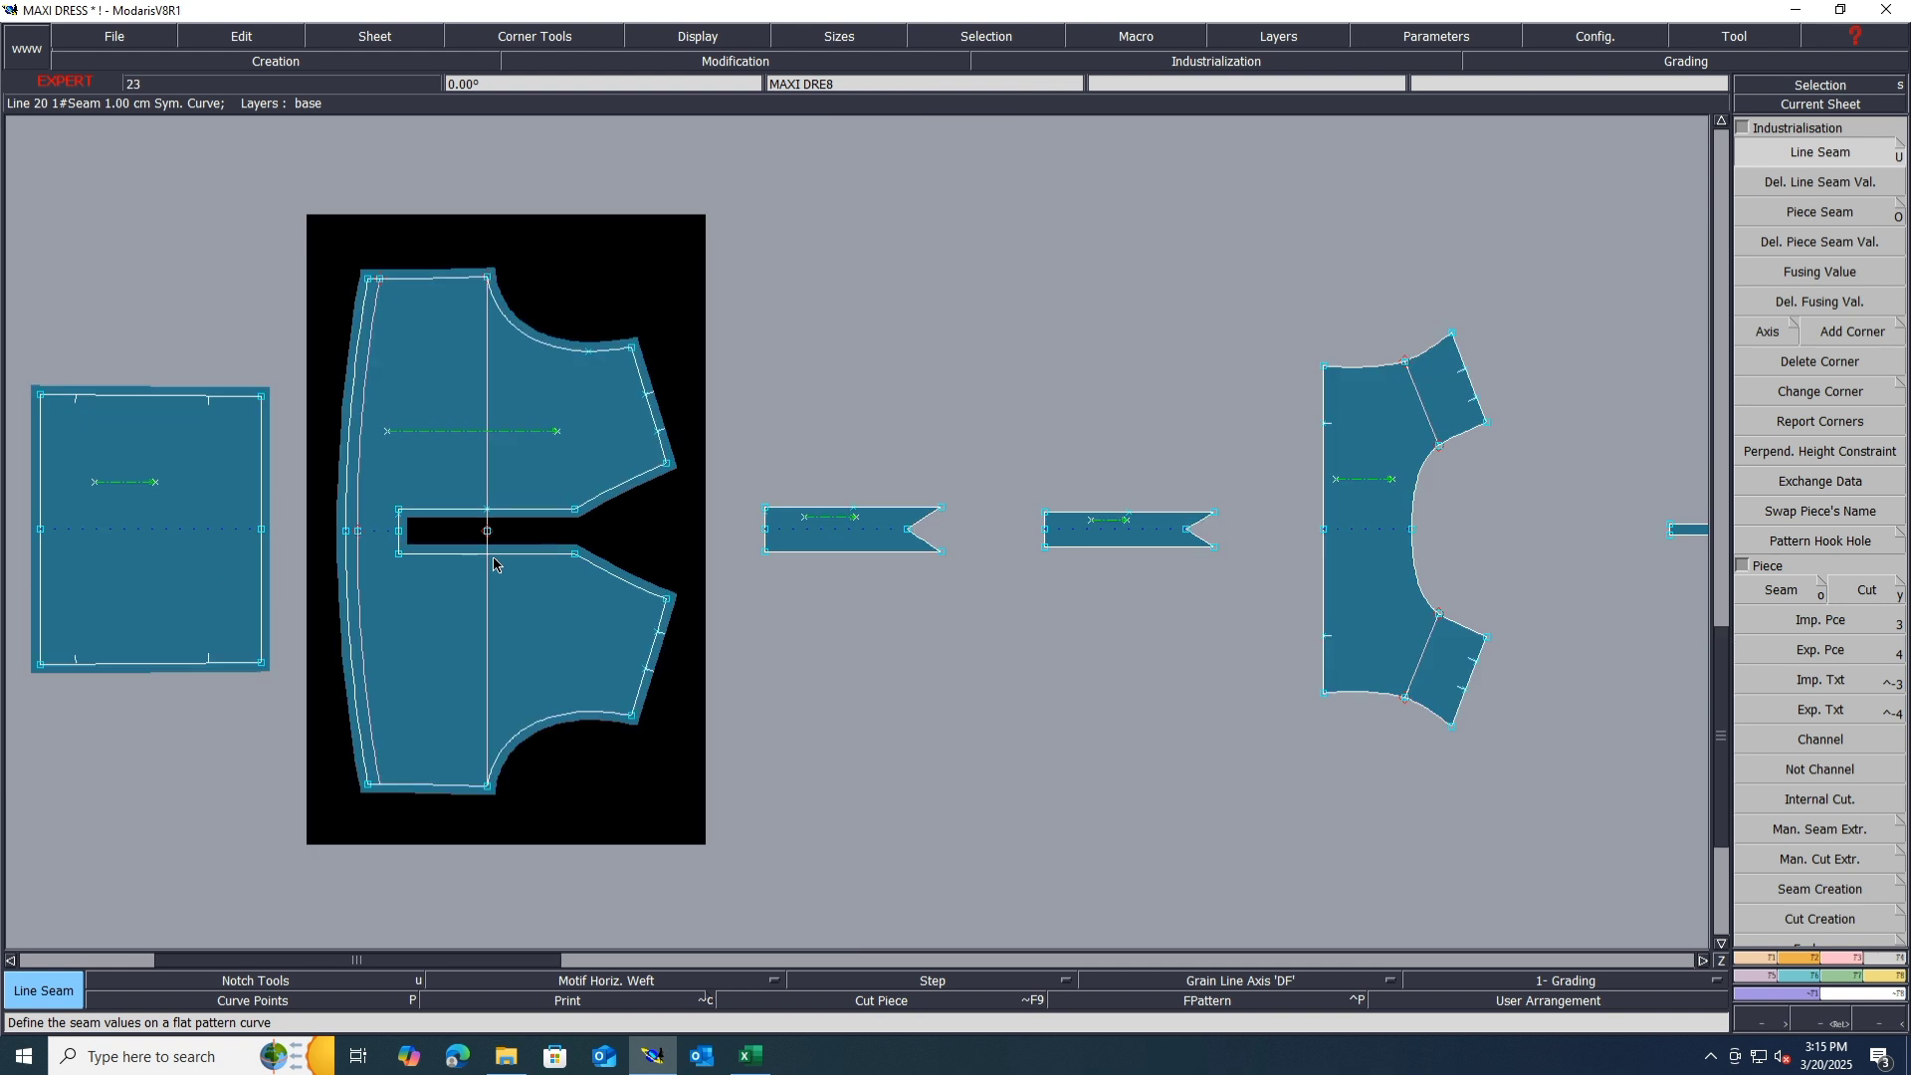
left_click_drag(1259, 464, 740, 607)
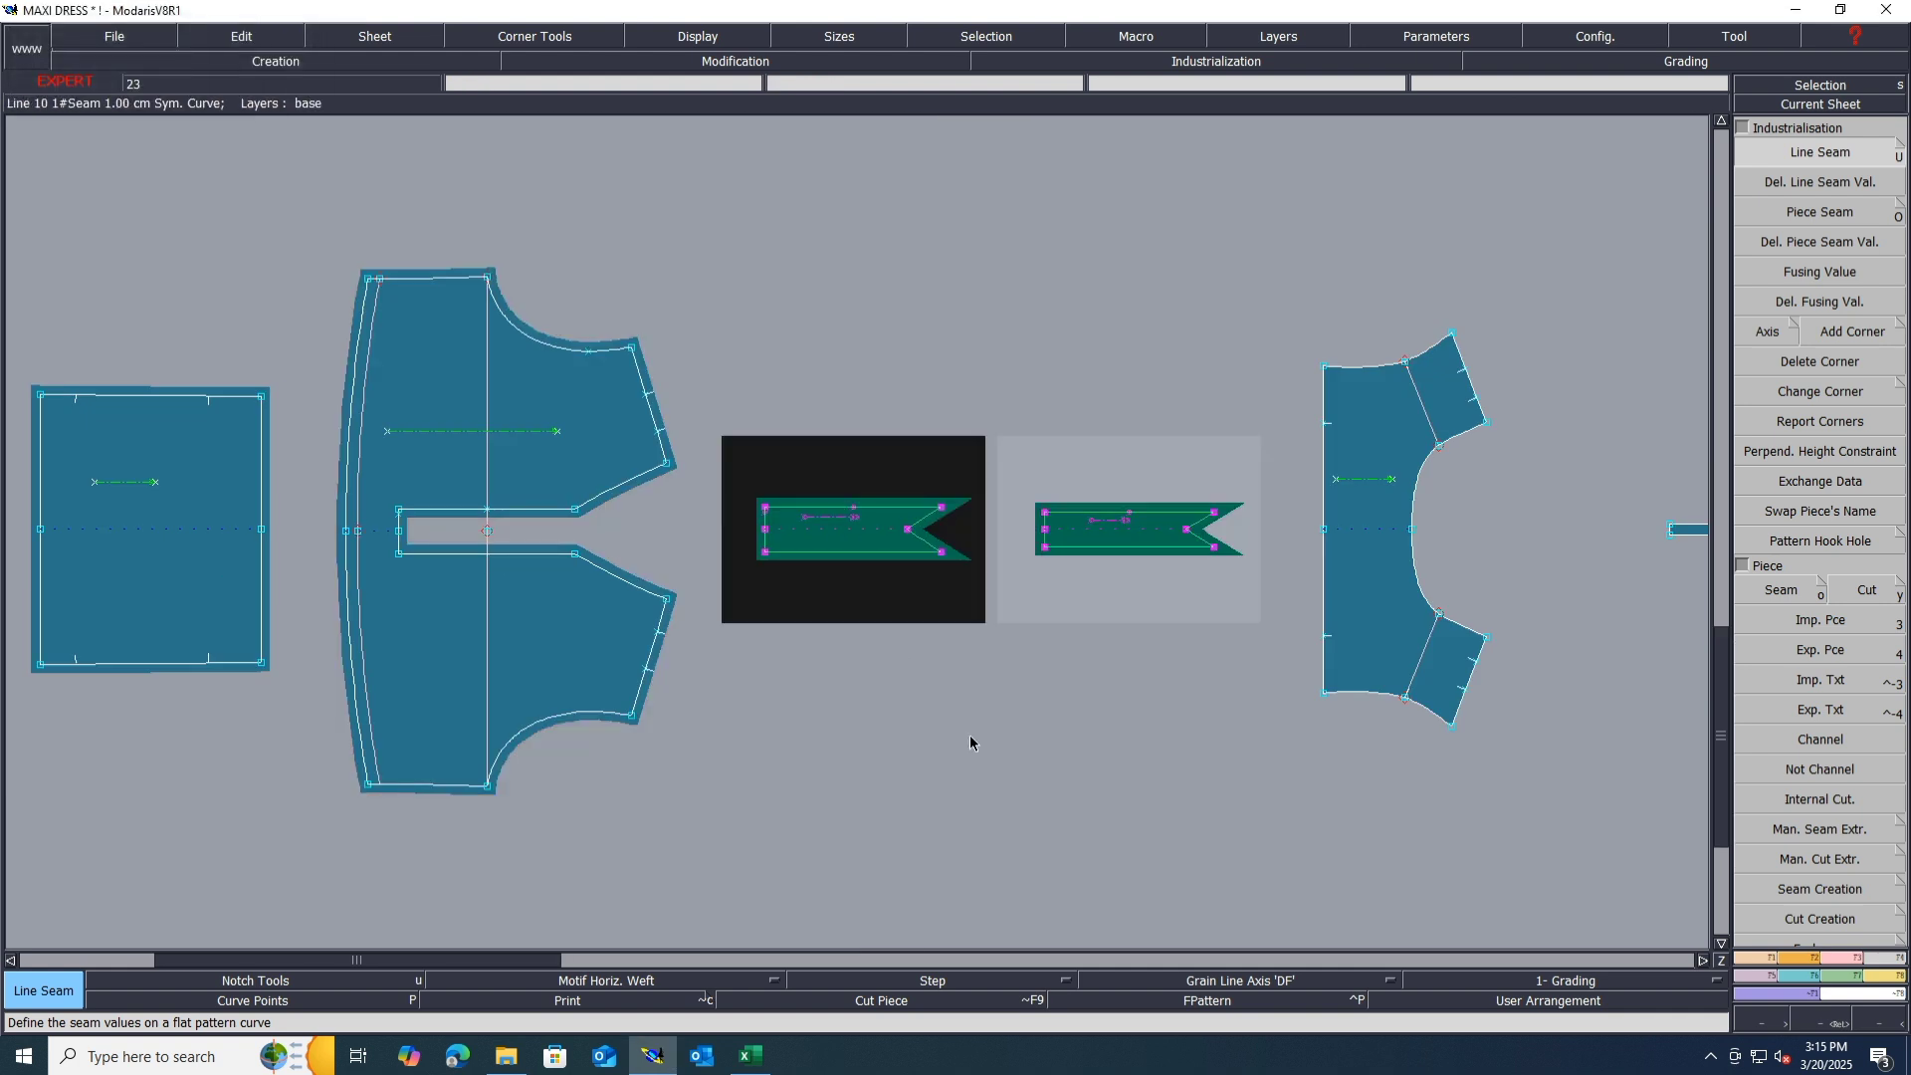
Step: Set the line seam on the straight short end of both small V-notched strips to 3 cm
left_click(1046, 535)
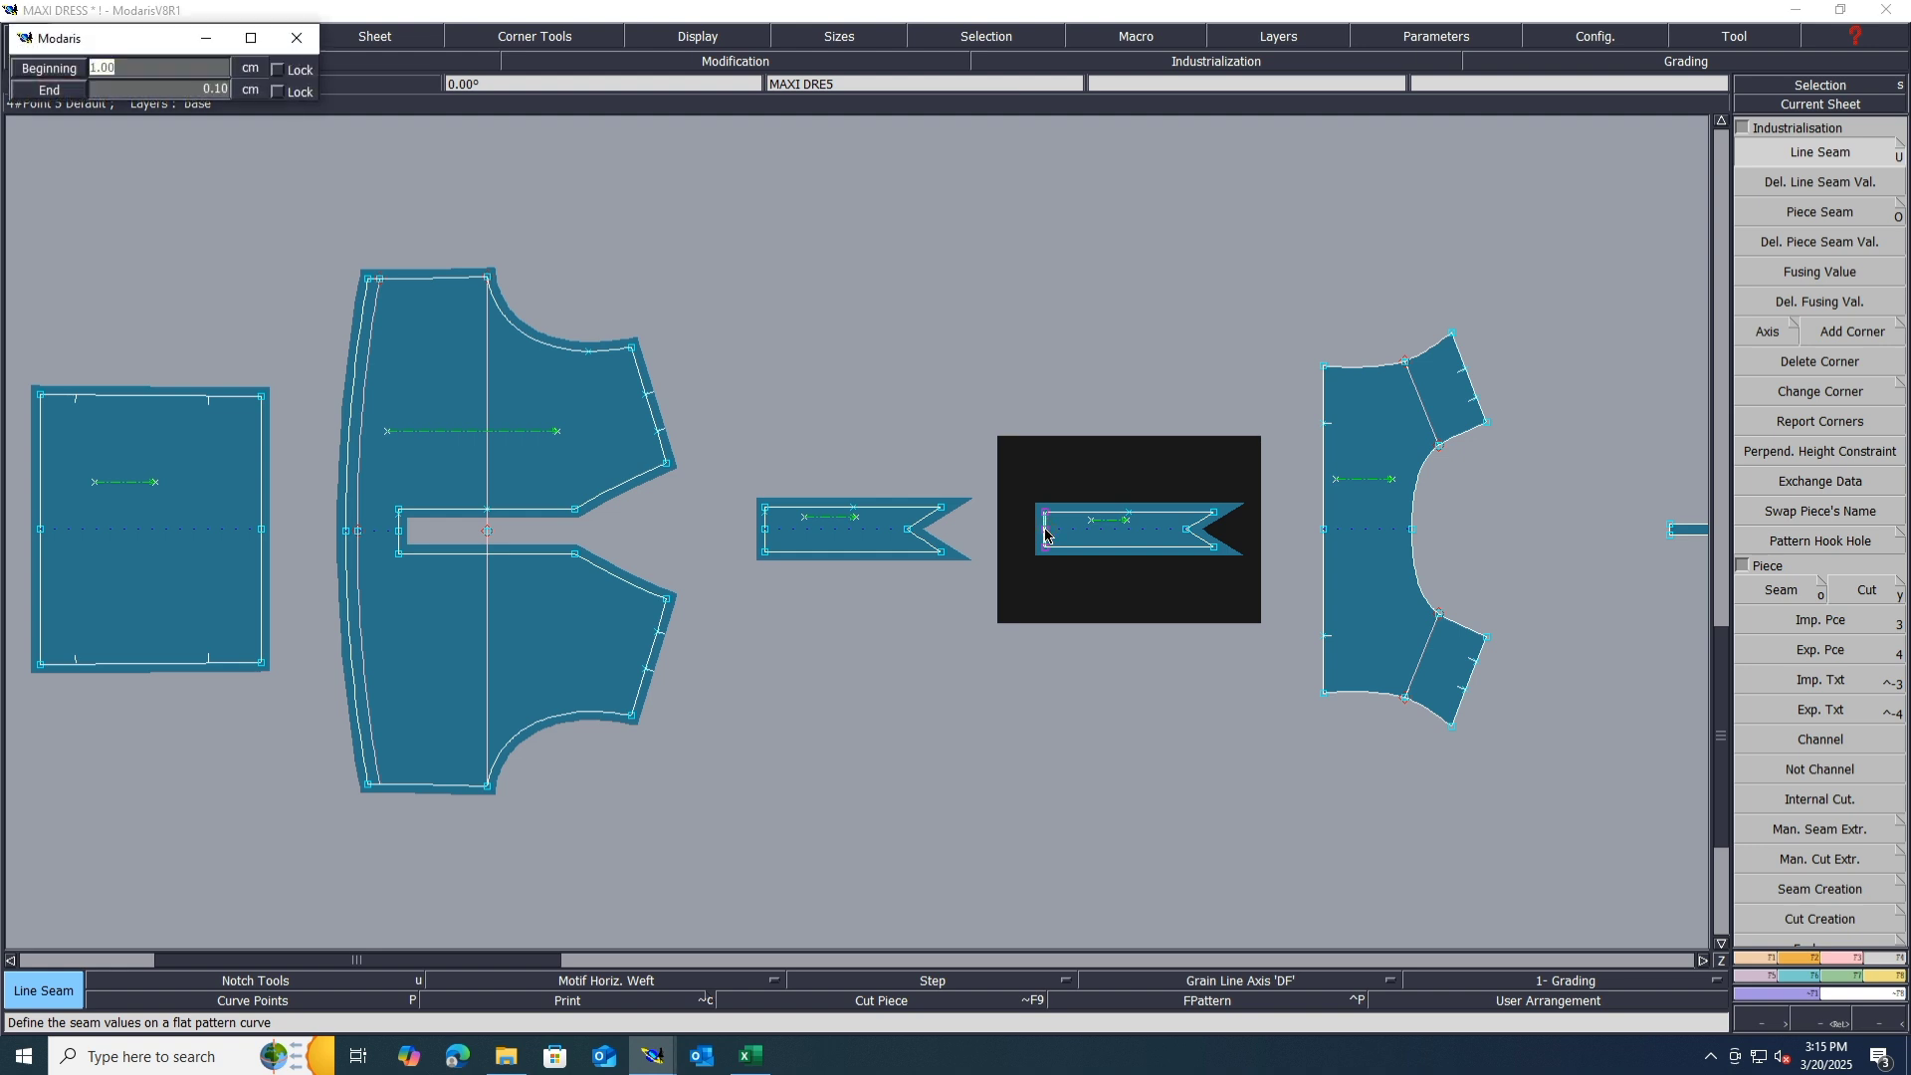
key("Return")
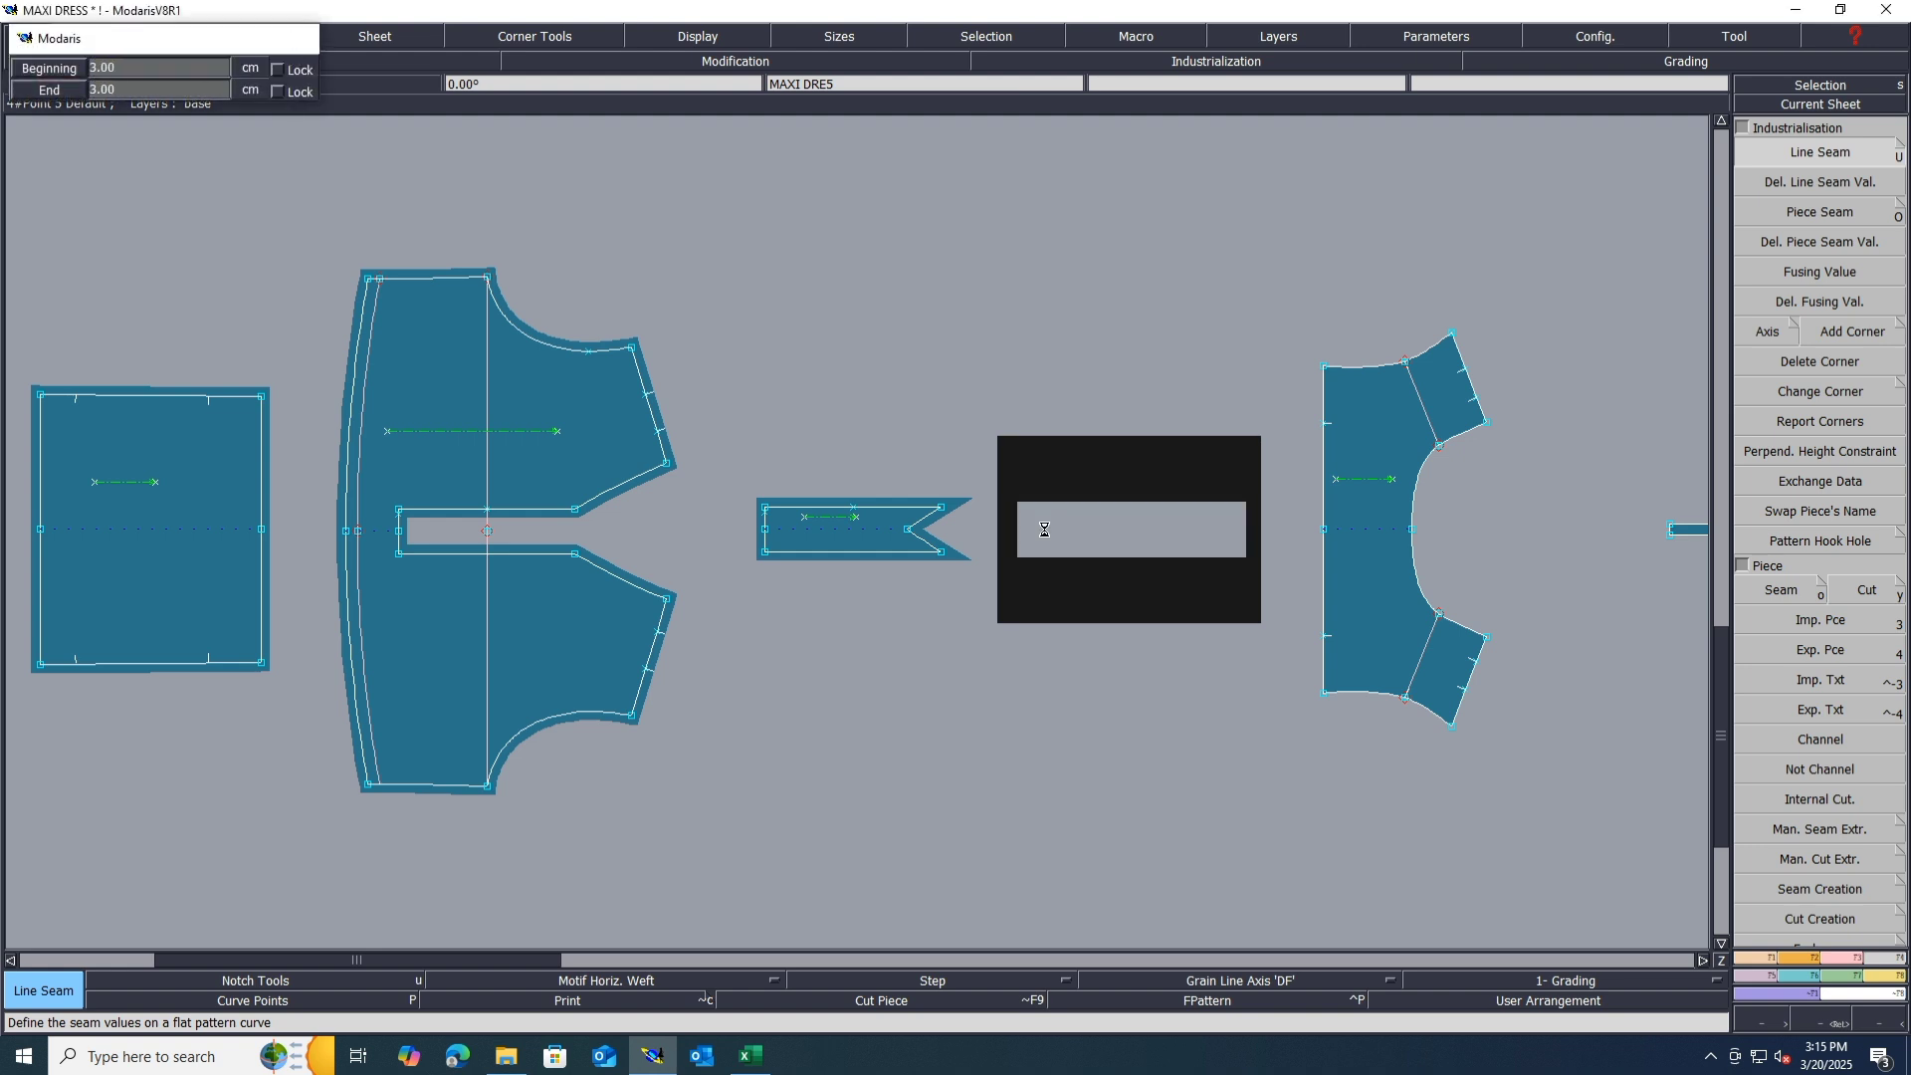
left_click(762, 546)
key("Return")
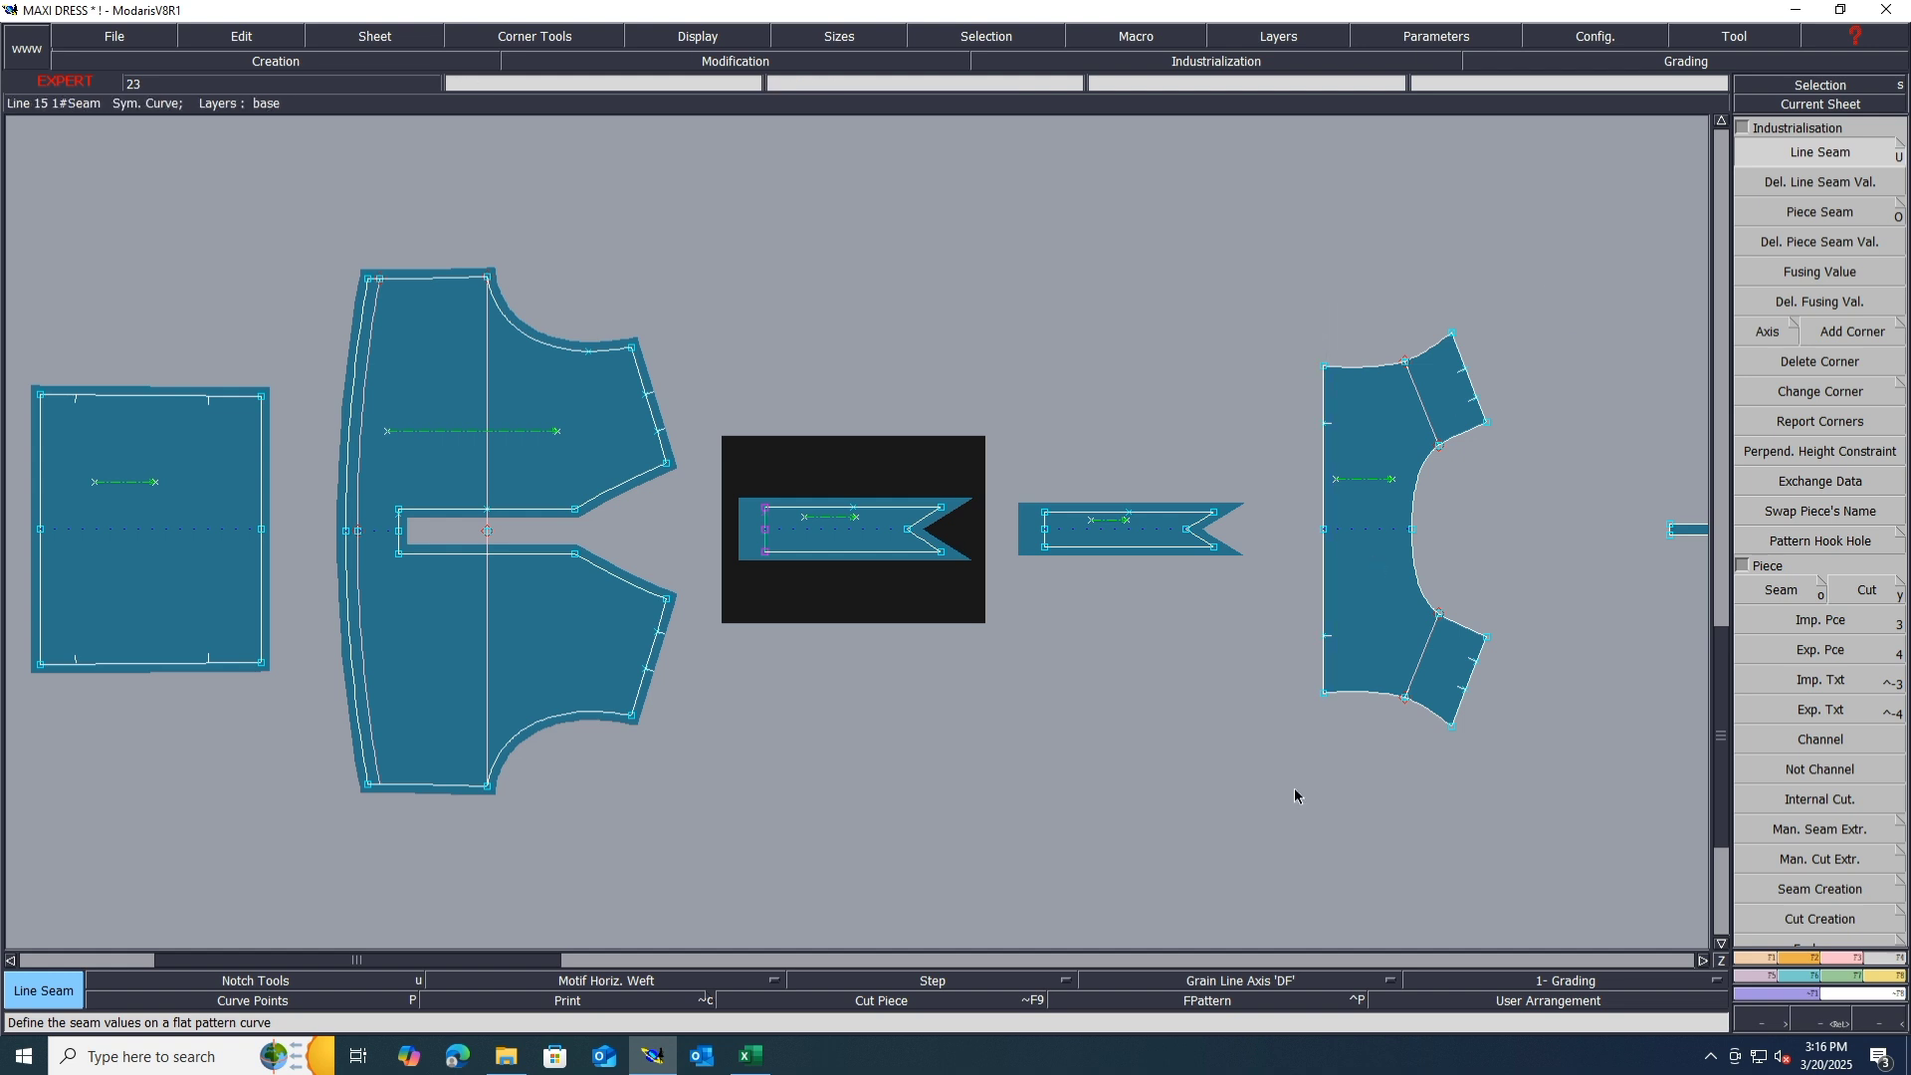
Step: Apply a 1 cm line seam around the yoke piece and a 1.2 cm line seam around the long narrow strip beside it
left_click(1353, 373)
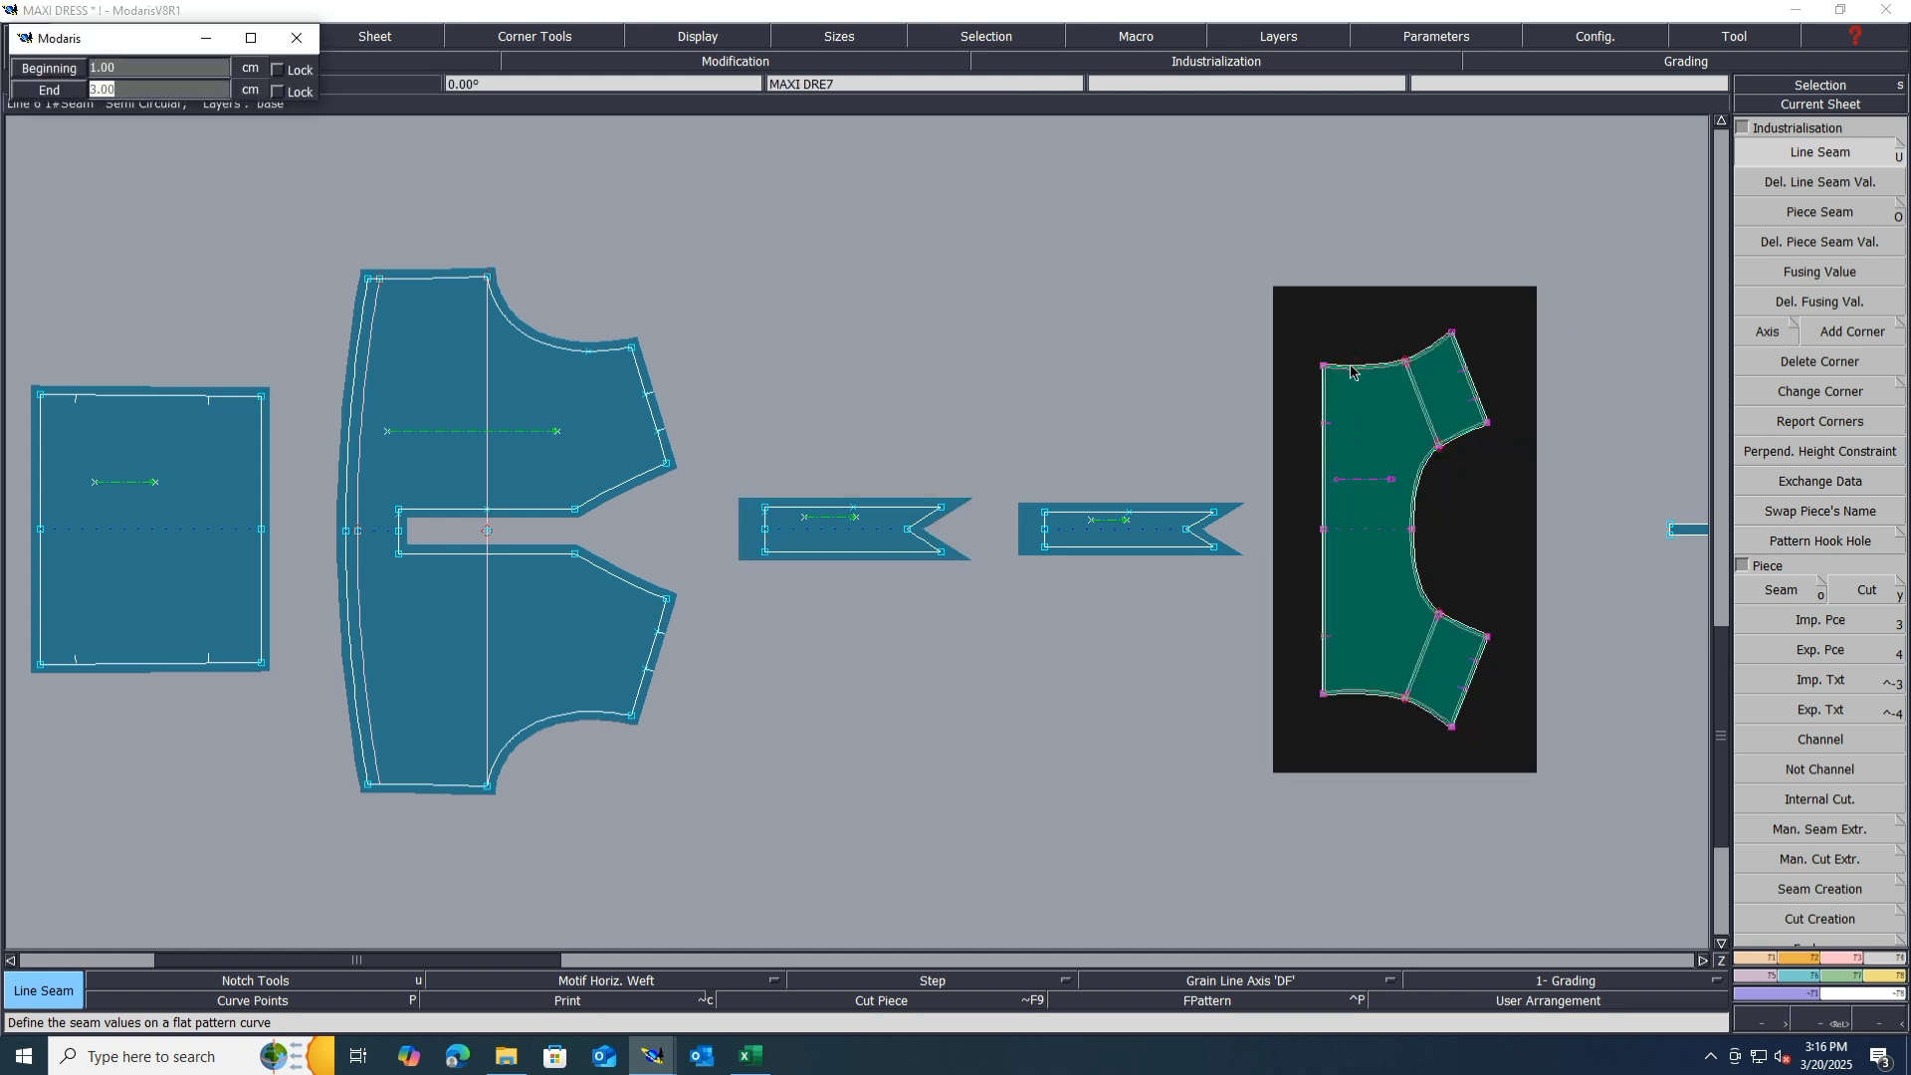
key("Return")
scroll(845, 510, "down", 3)
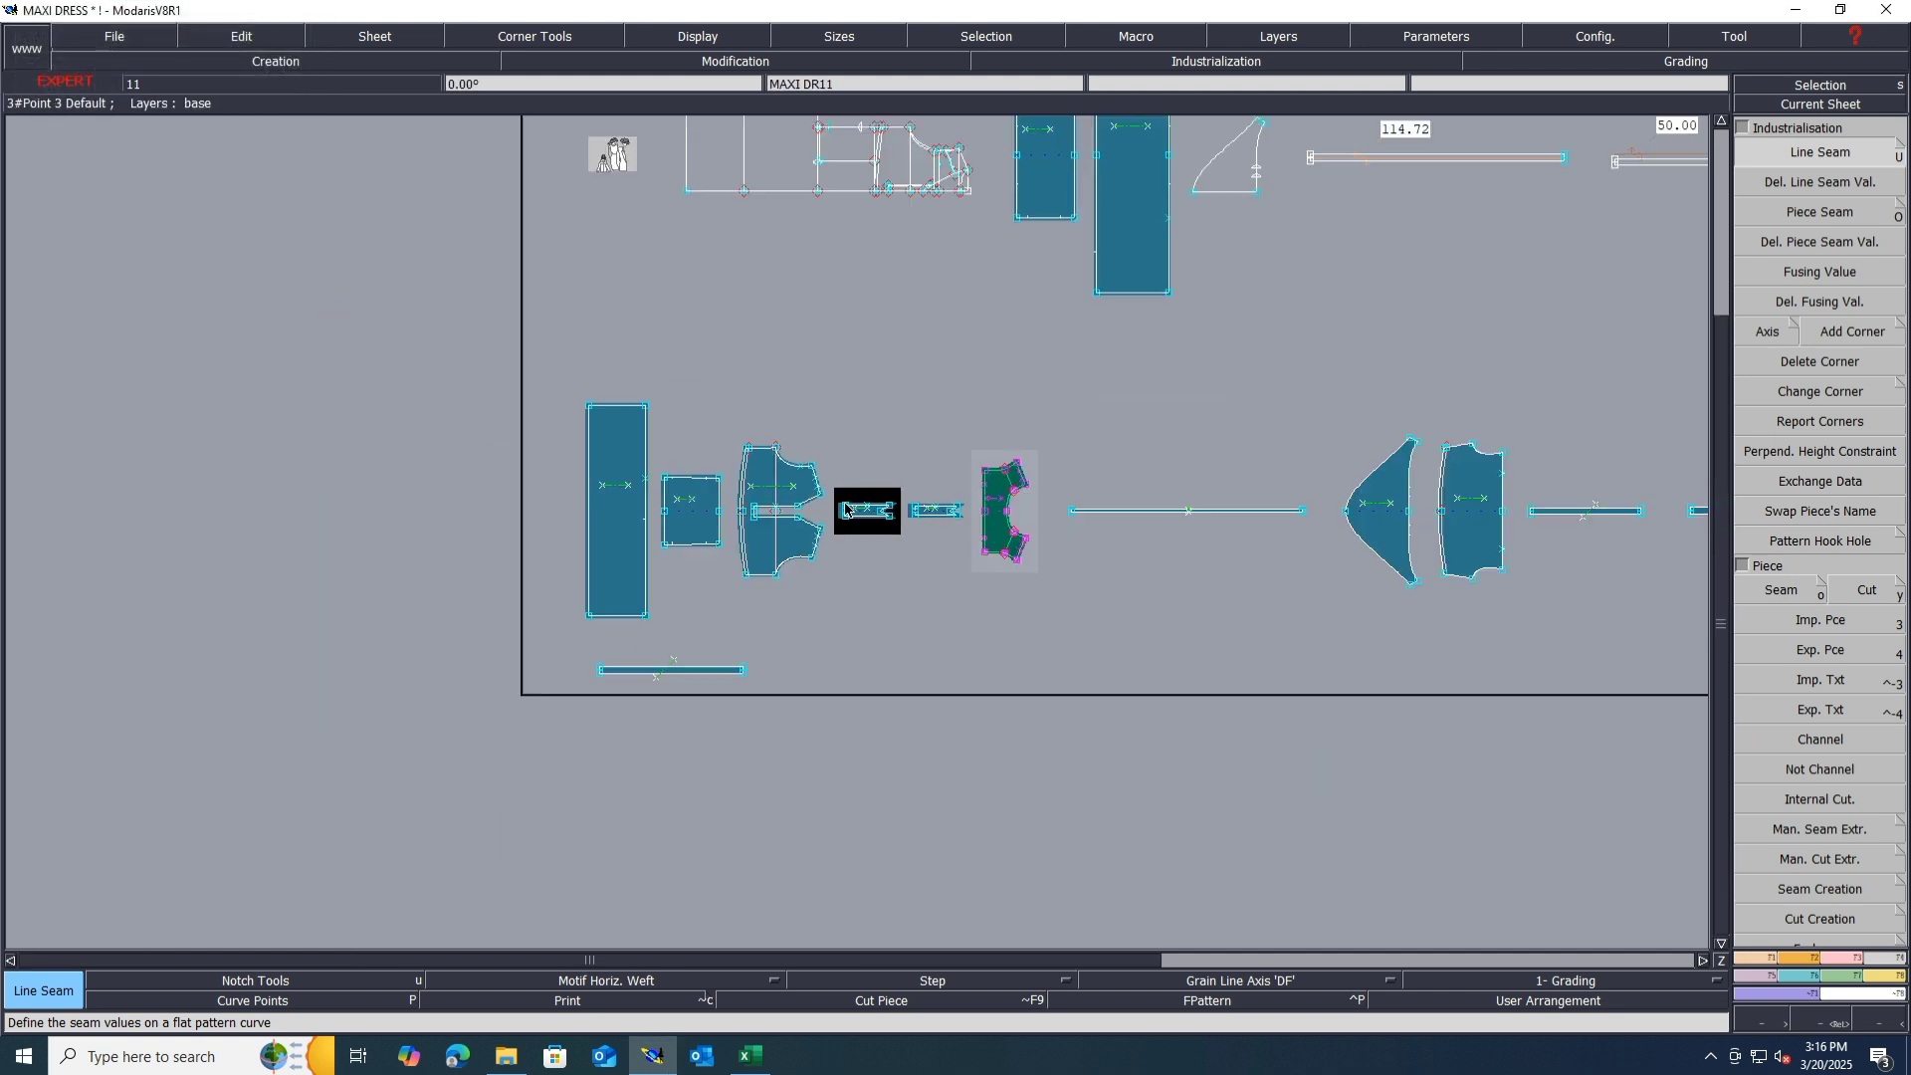
scroll(1235, 453, "up", 2)
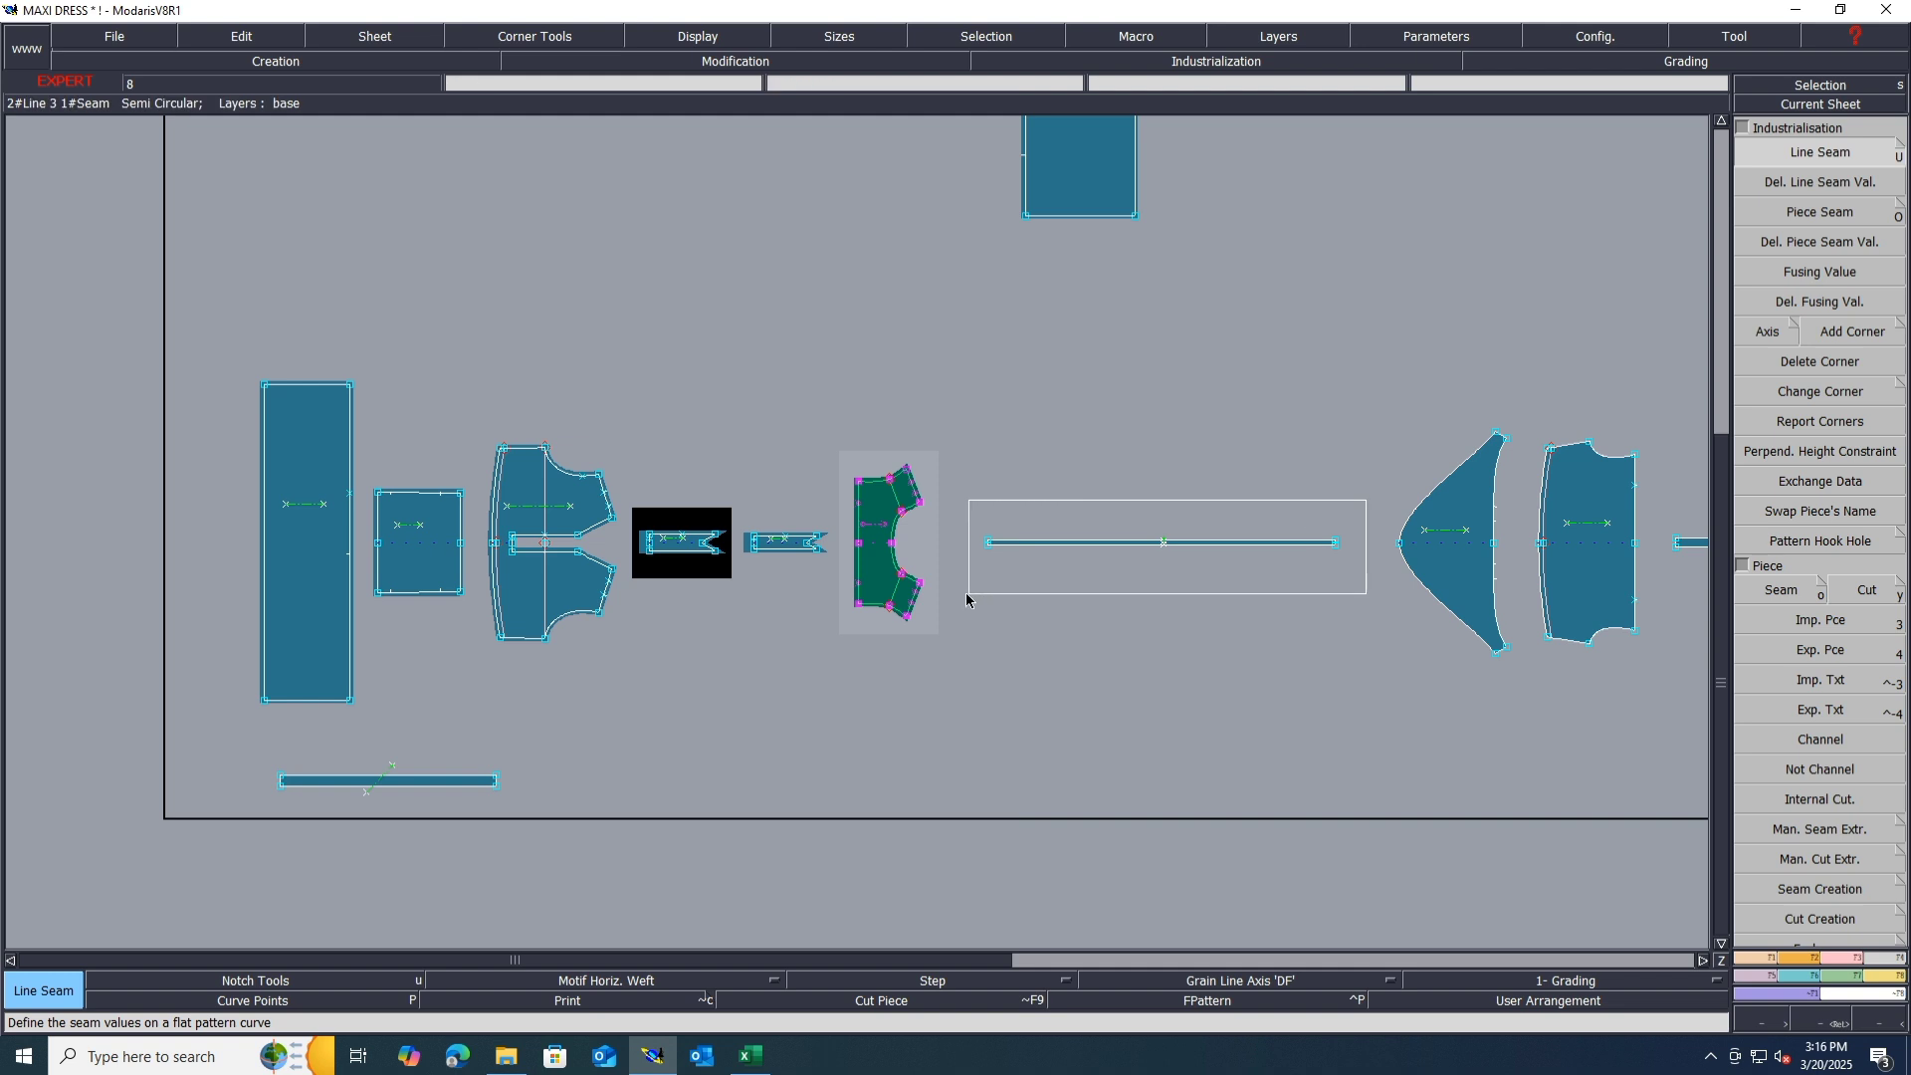
left_click(1034, 540)
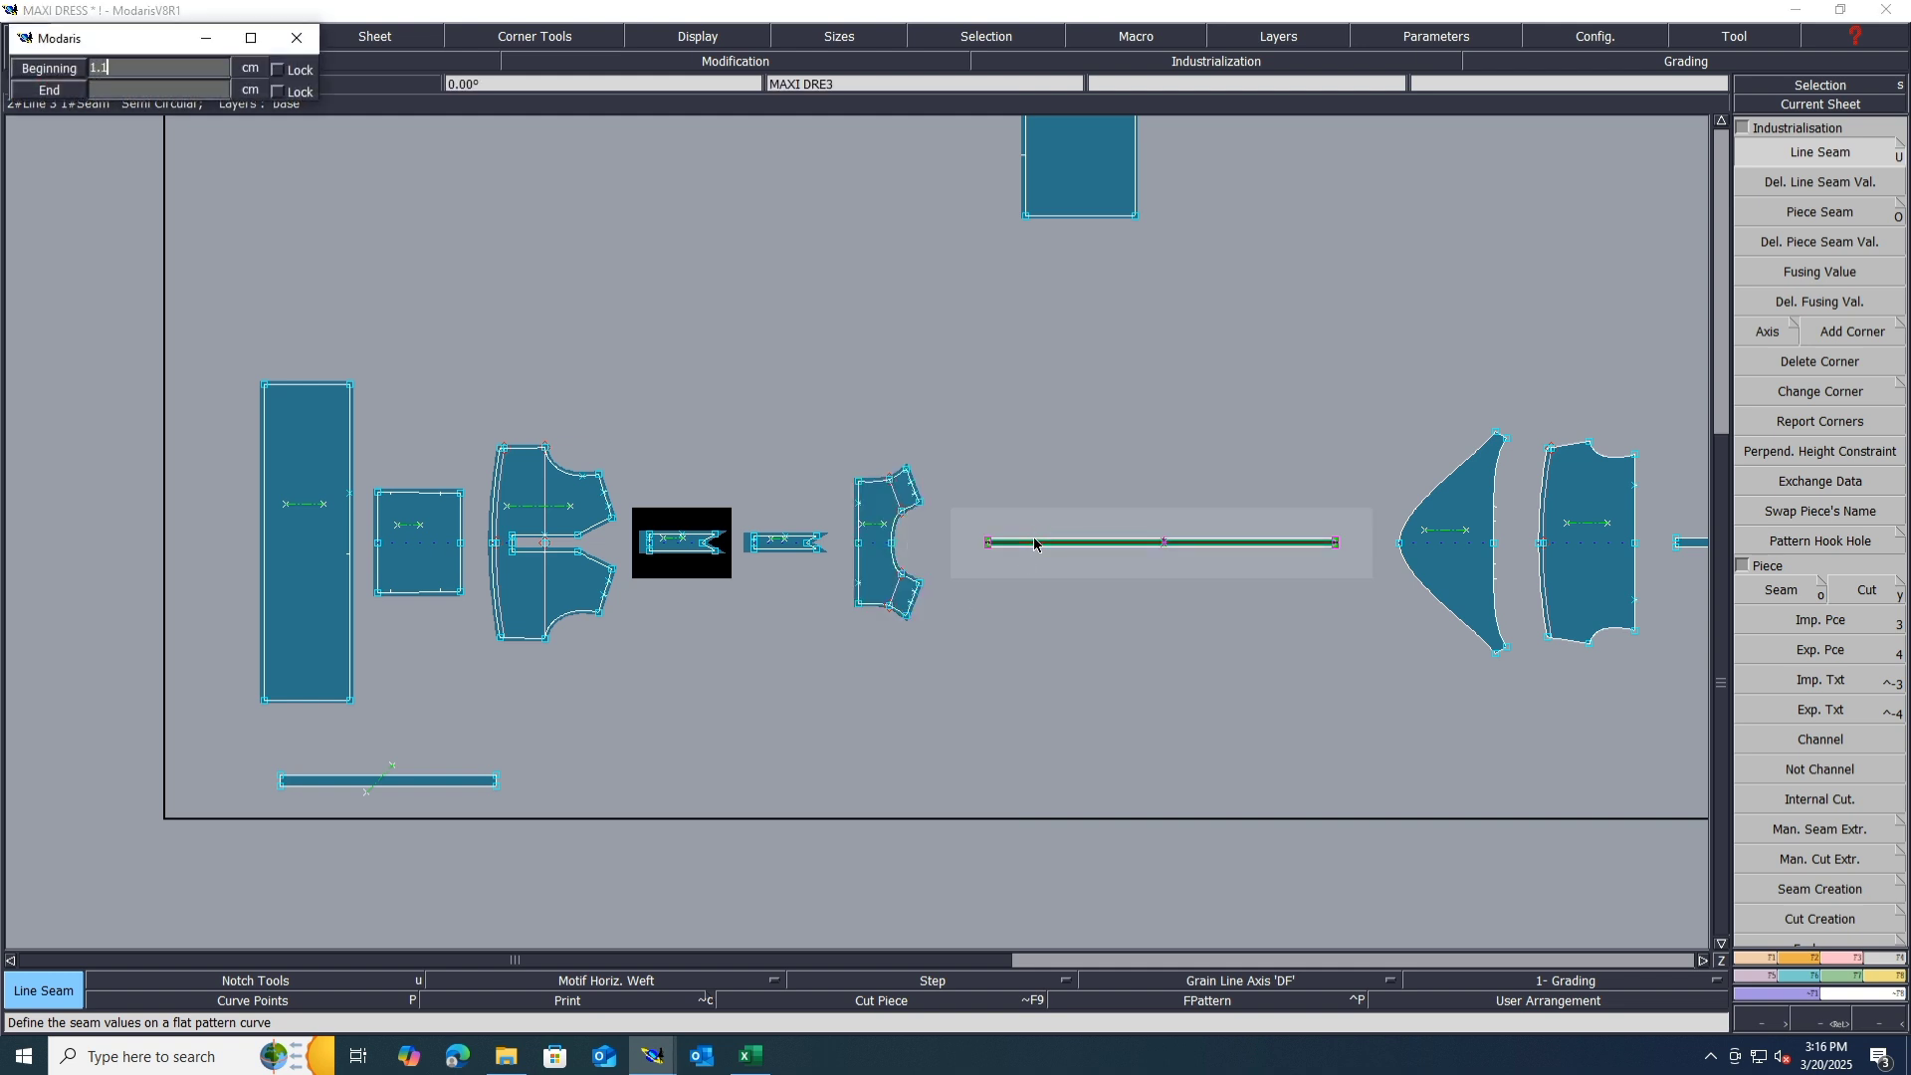
type("1.20")
key("Return")
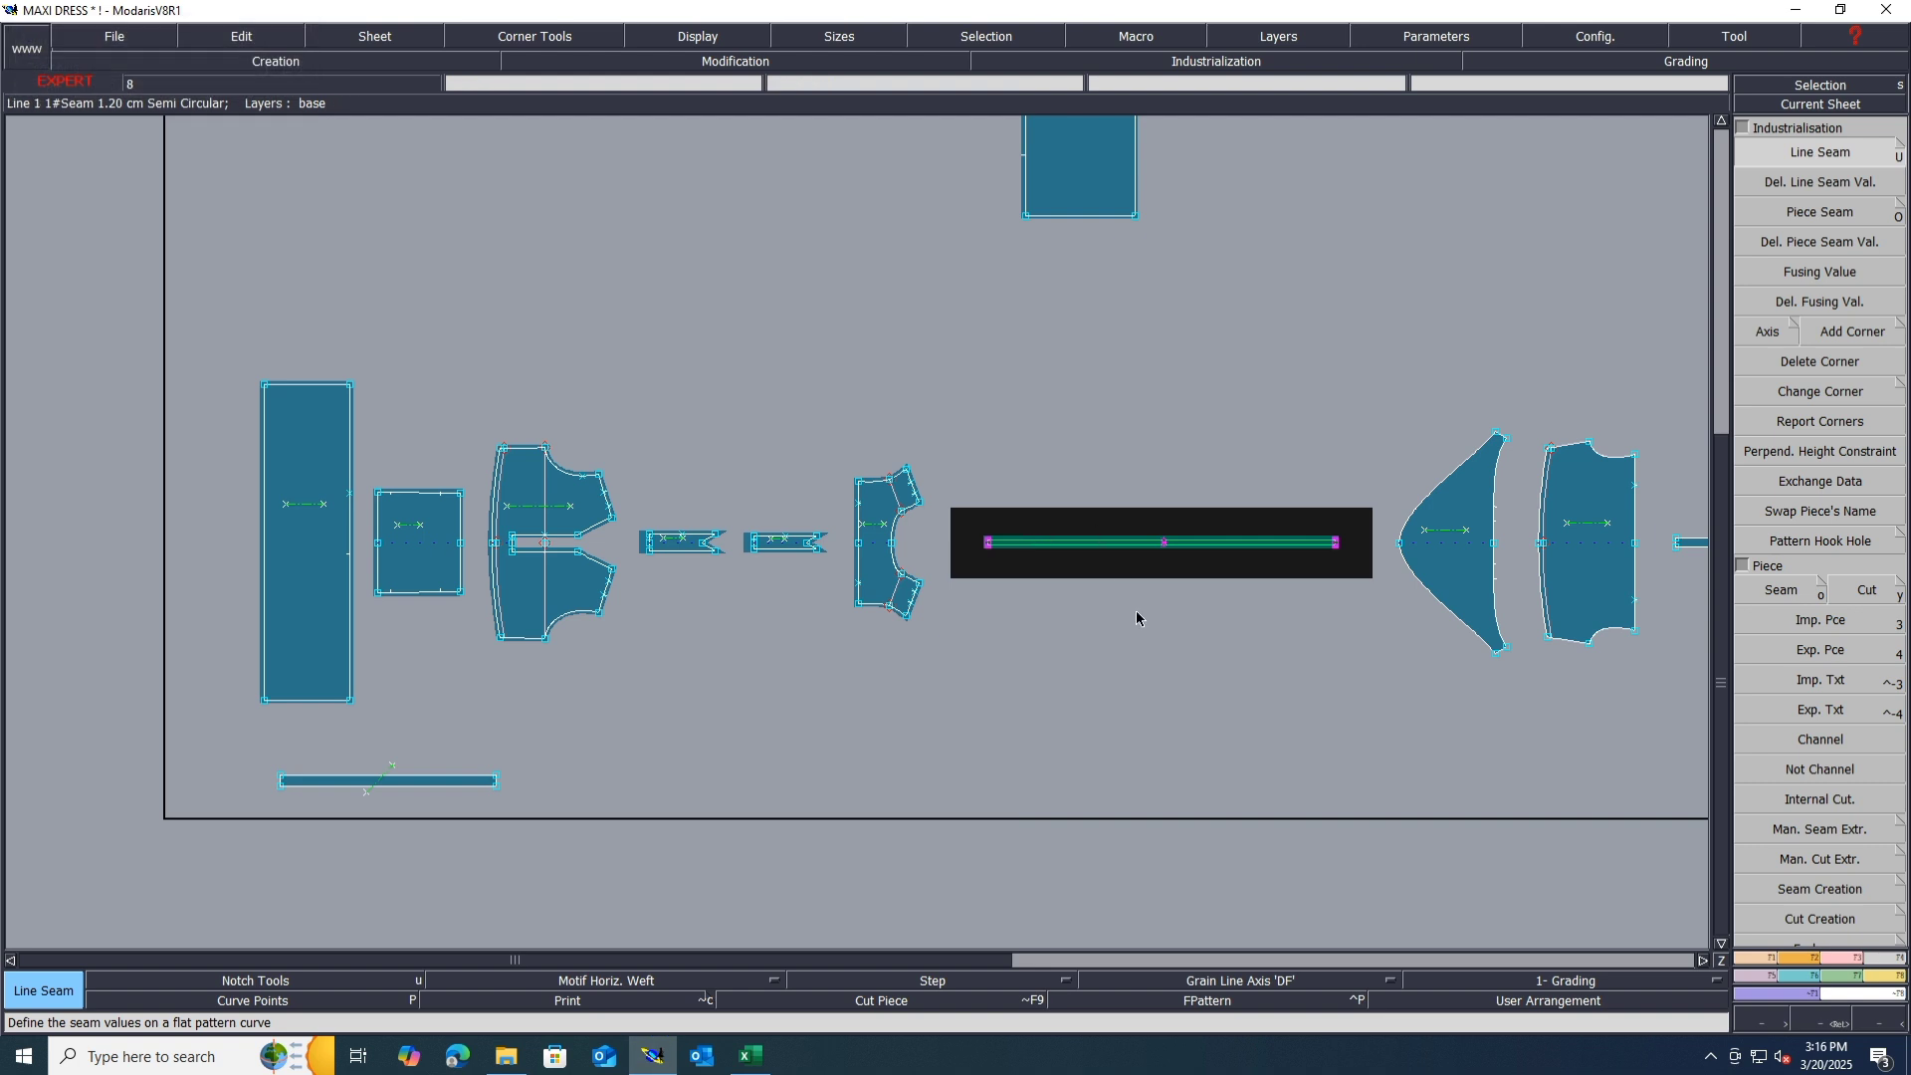
Step: Set the line seam to 5 cm on the long narrow strip's short end nearest the sleeve piece
scroll(1374, 553, "up", 5)
left_click(1175, 631)
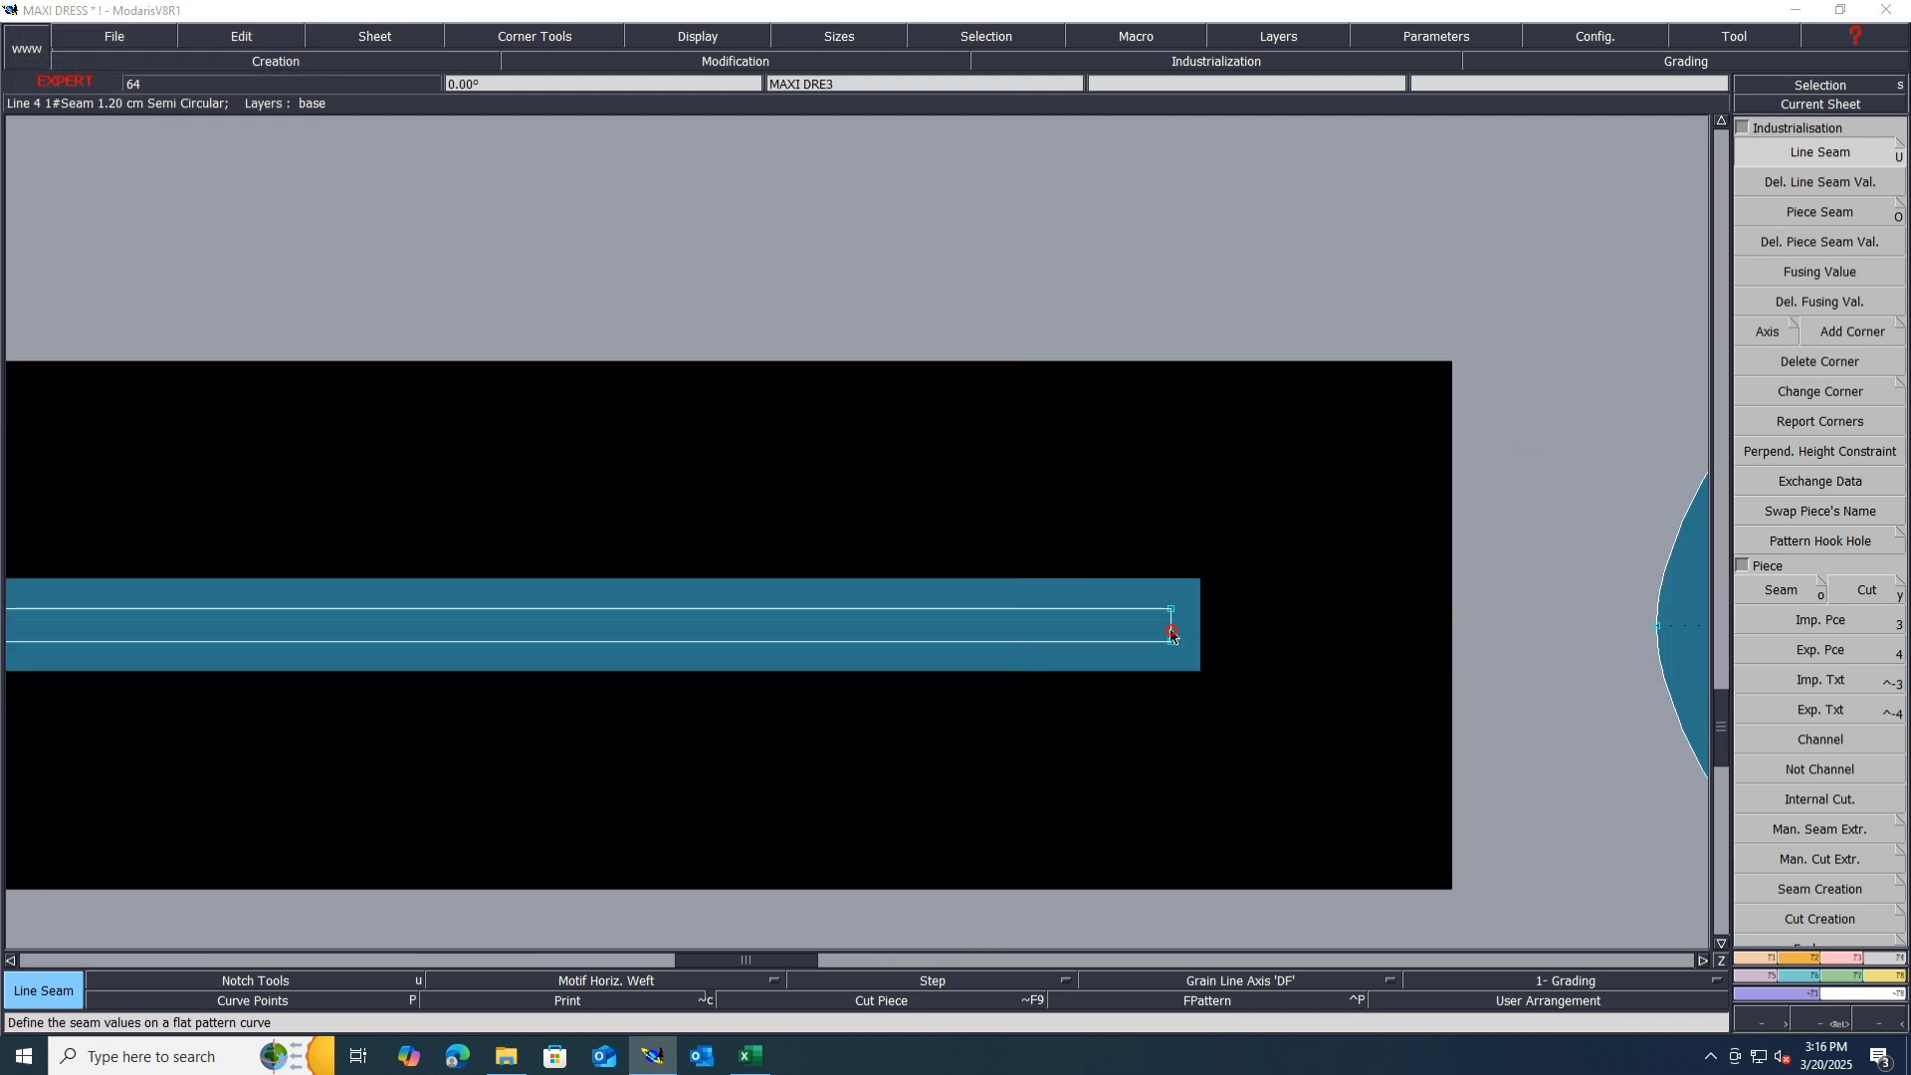
type("5")
key("Down")
type("5")
key("Return")
Step: Set the line seam to 5 cm on the long narrow strip's opposite short end, nearest the yoke
scroll(1191, 644, "down", 1)
scroll(1300, 689, "down", 2)
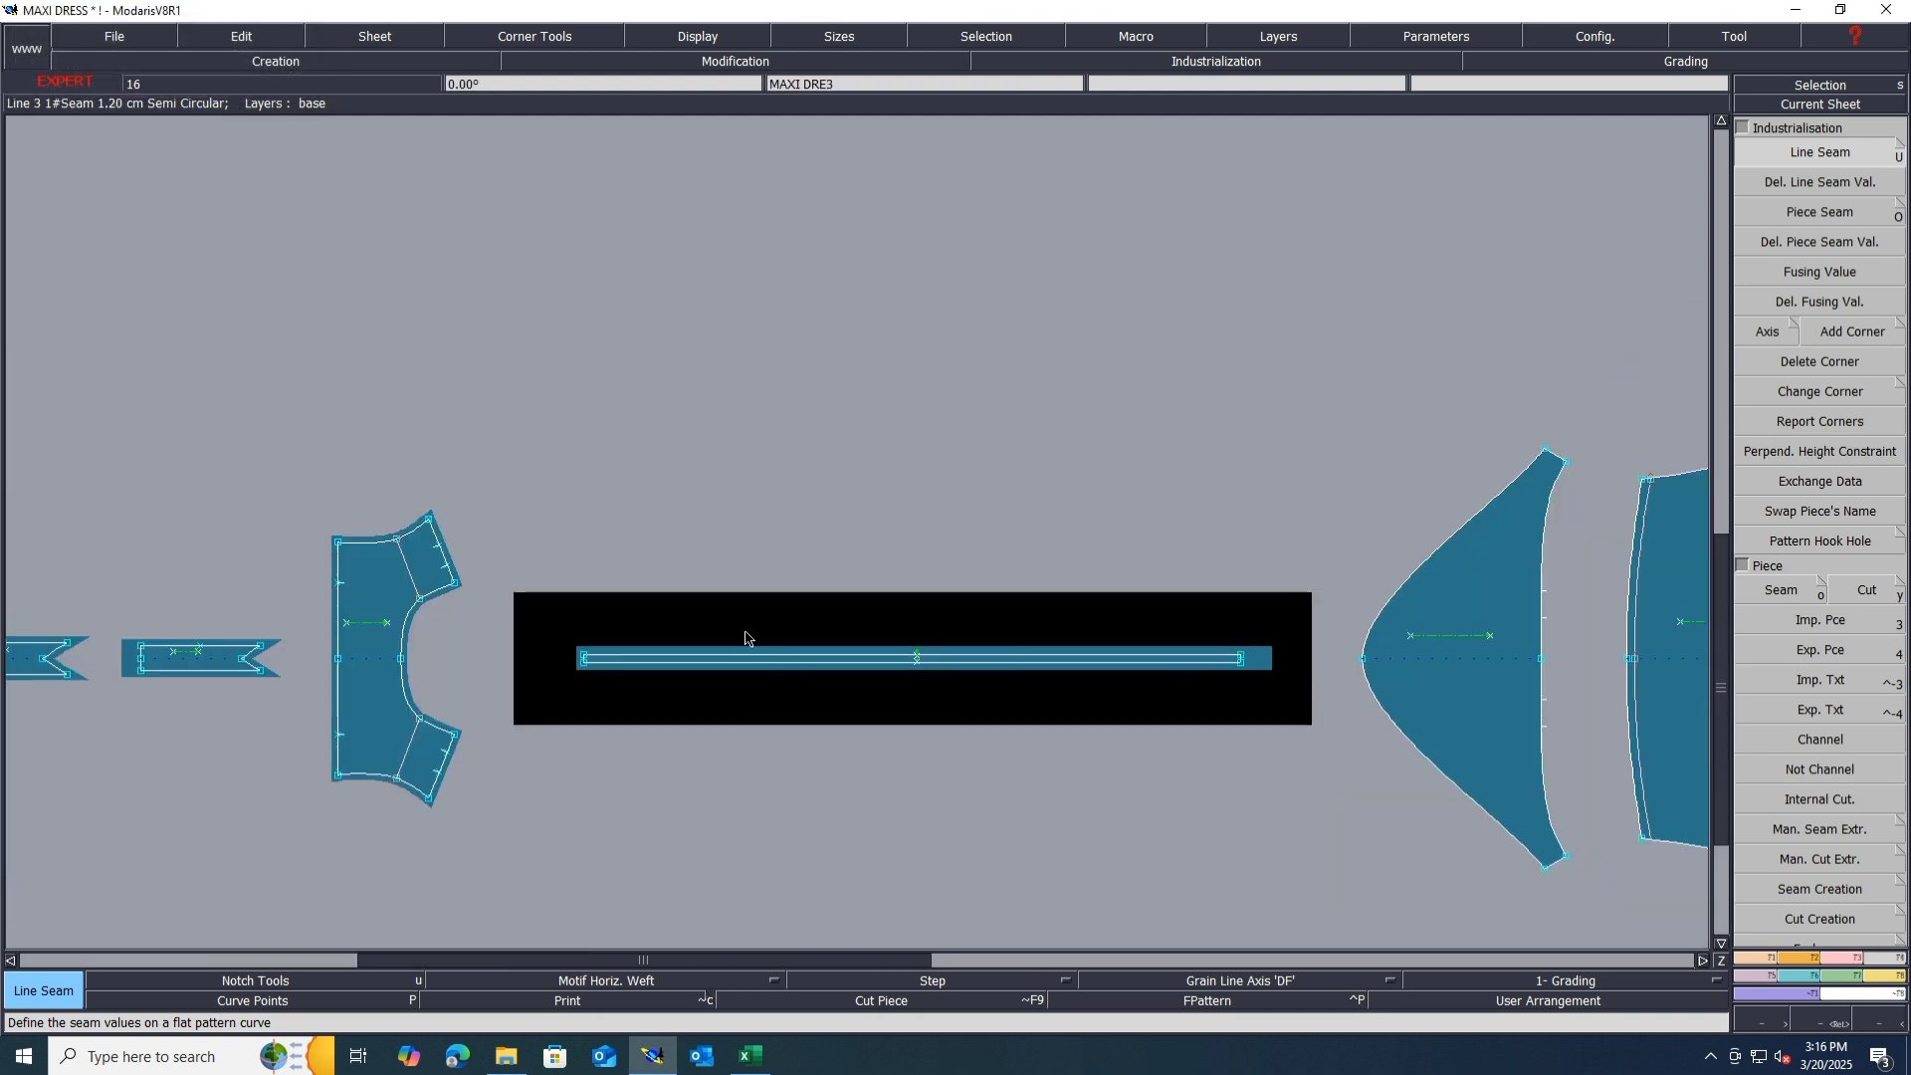
scroll(604, 724, "up", 5)
left_click(702, 685)
type("5")
key("Down")
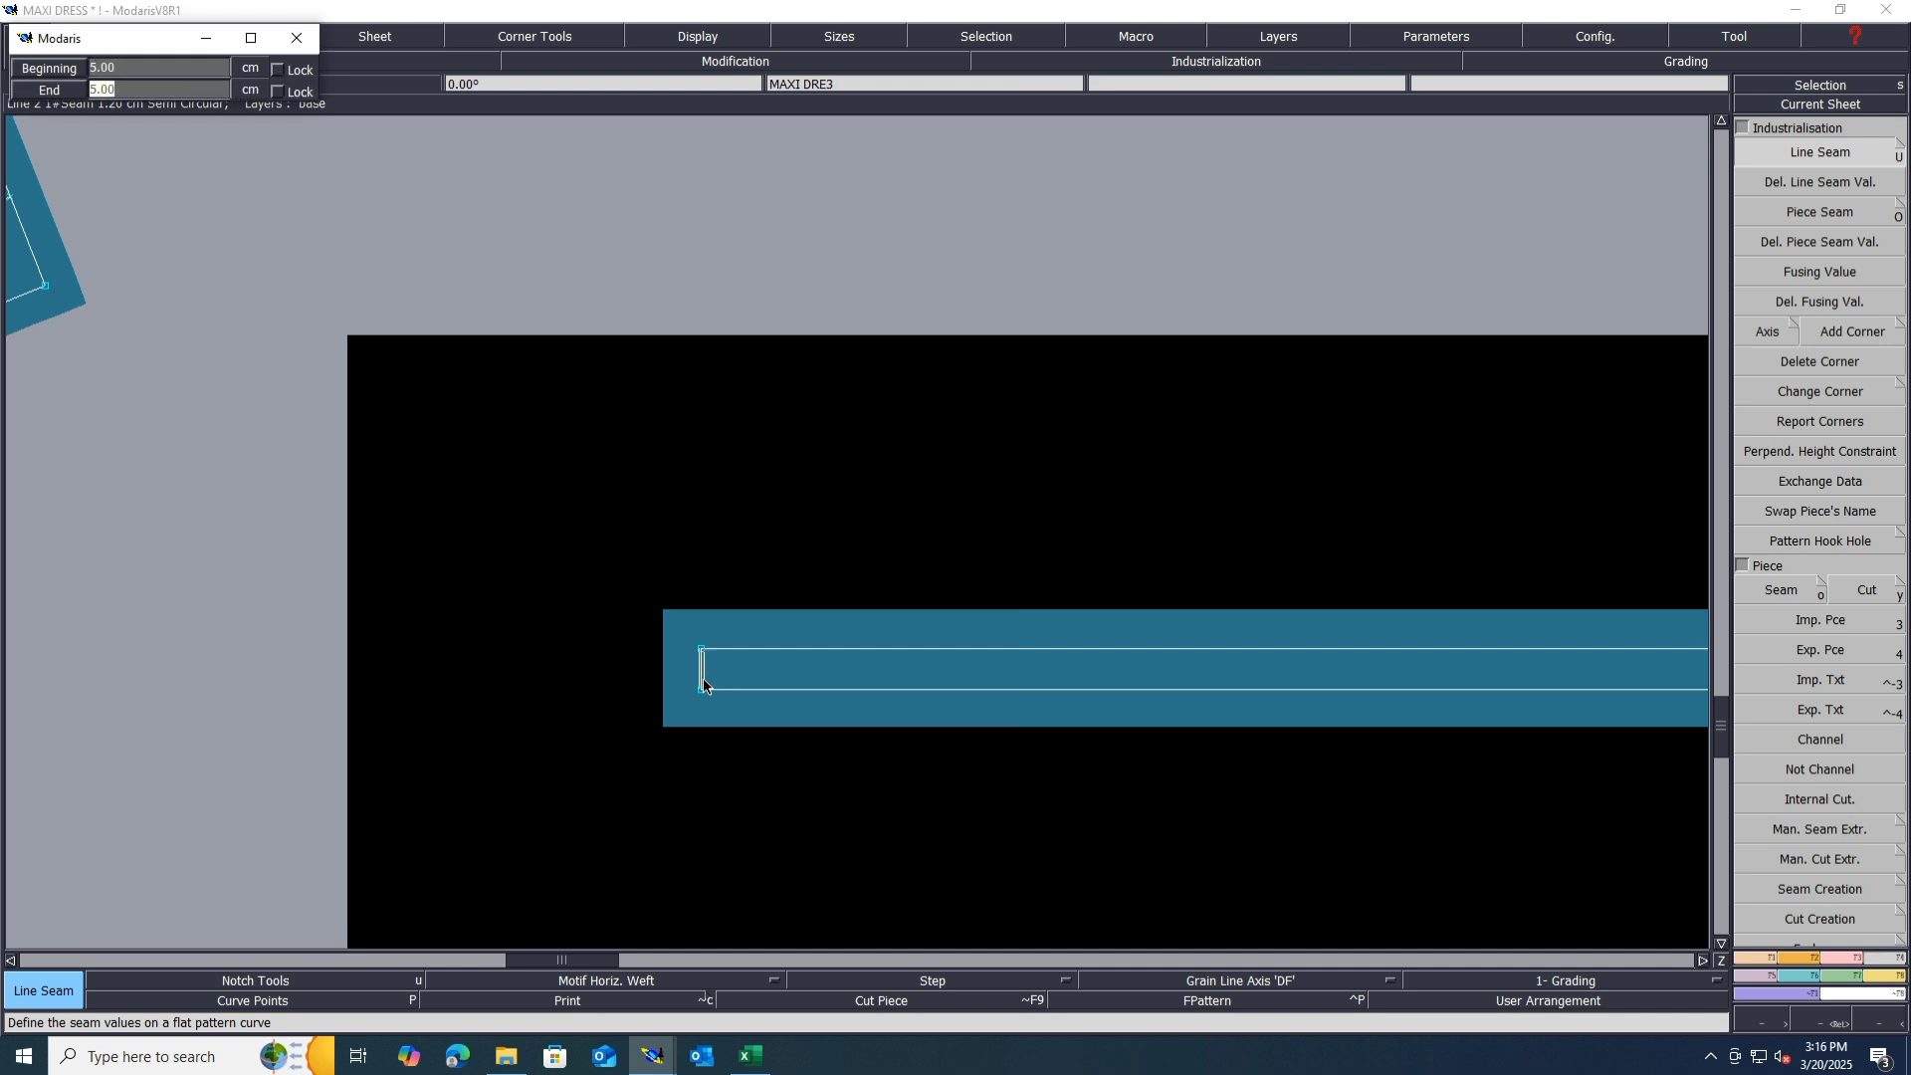
type("5")
key("Return")
Step: Apply 1 cm line seams around the triangular sleeve and the adjacent bodice piece
scroll(673, 657, "down", 1)
scroll(644, 596, "down", 2)
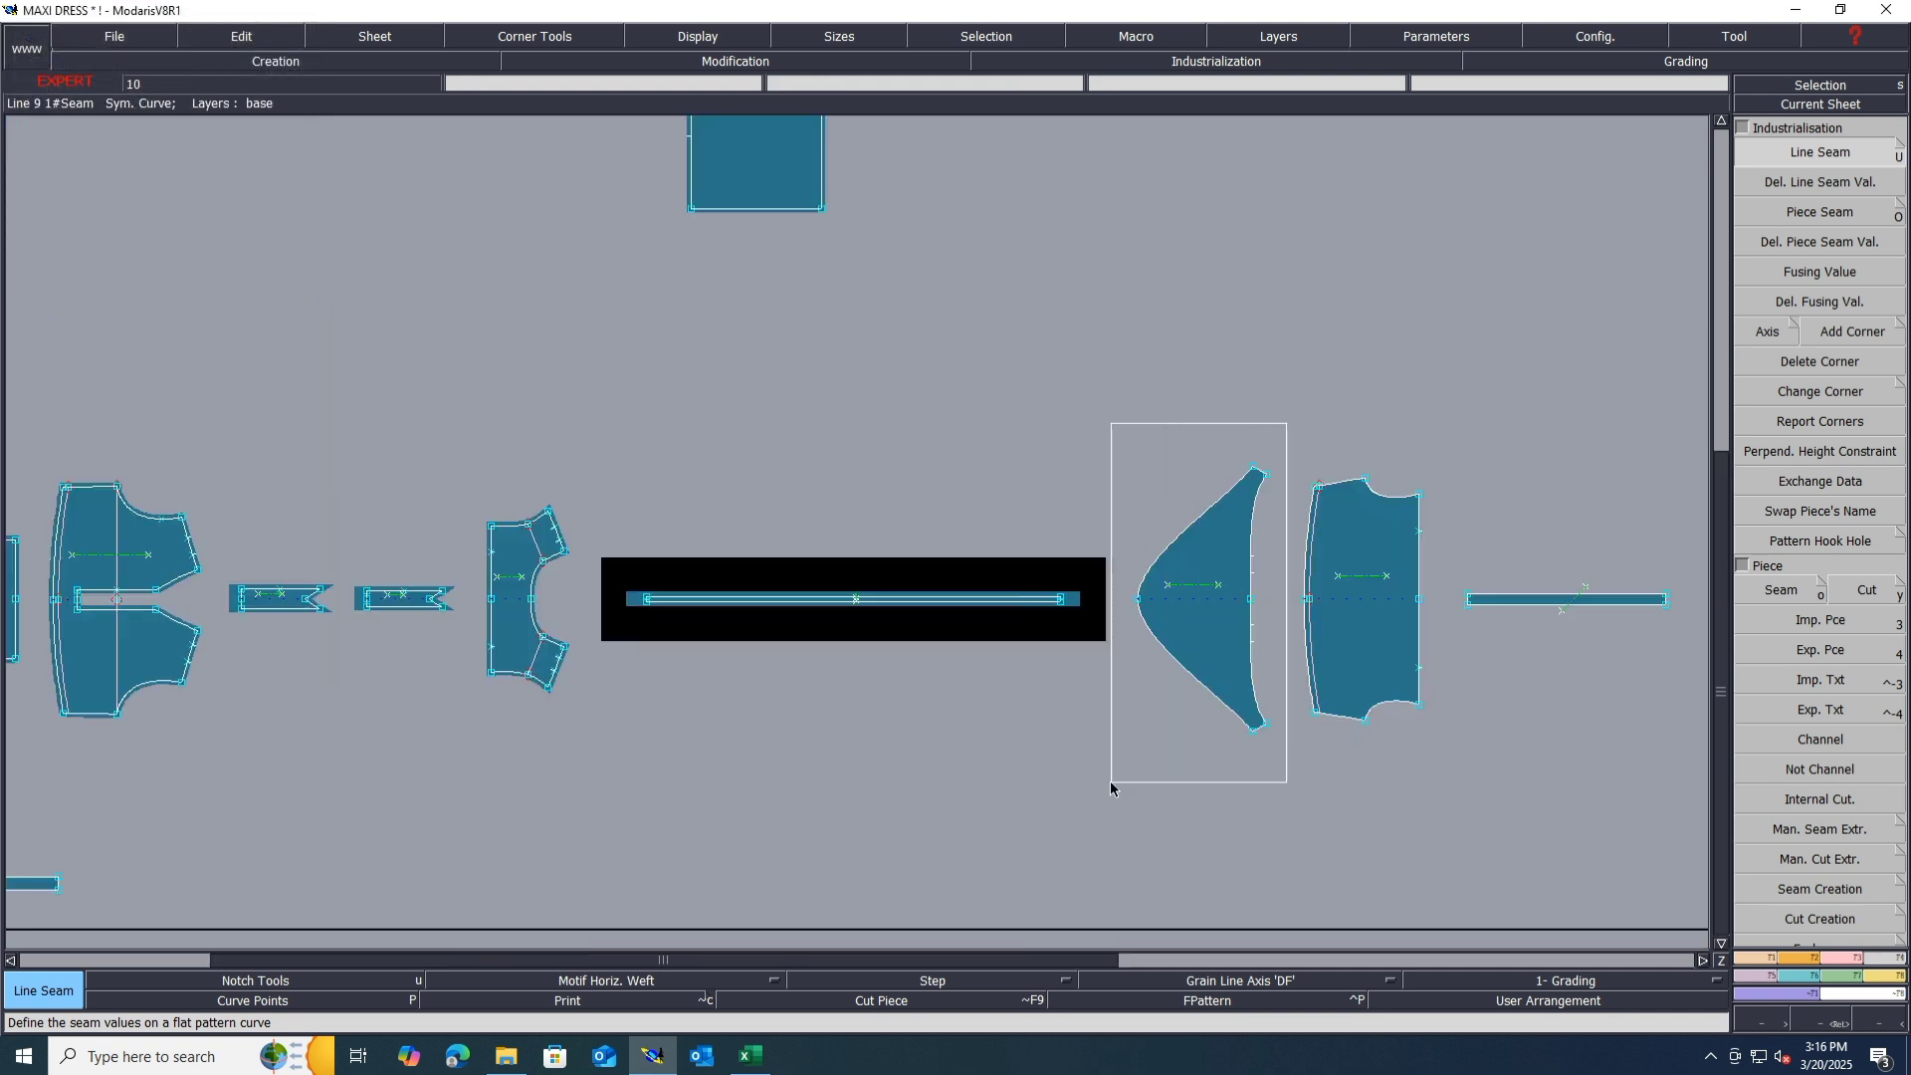
left_click(1164, 543)
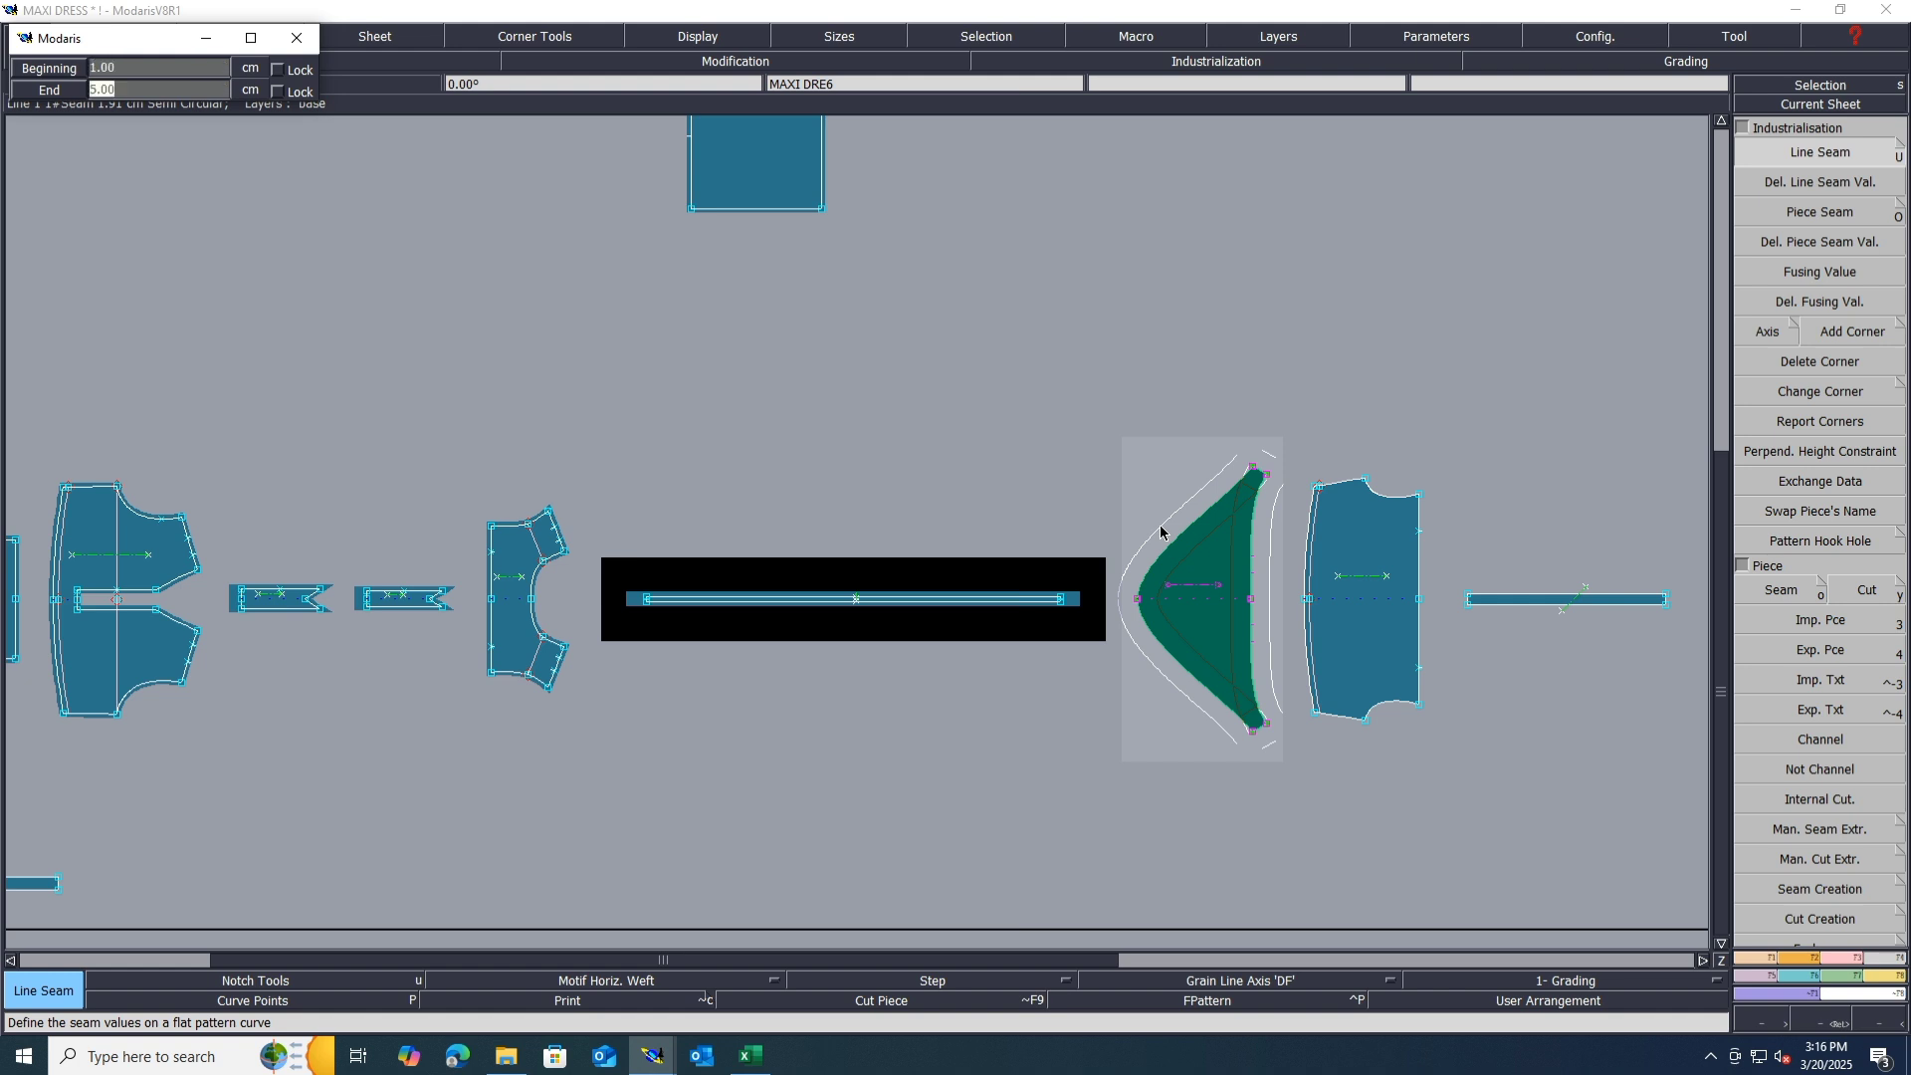
type("1")
key("Return")
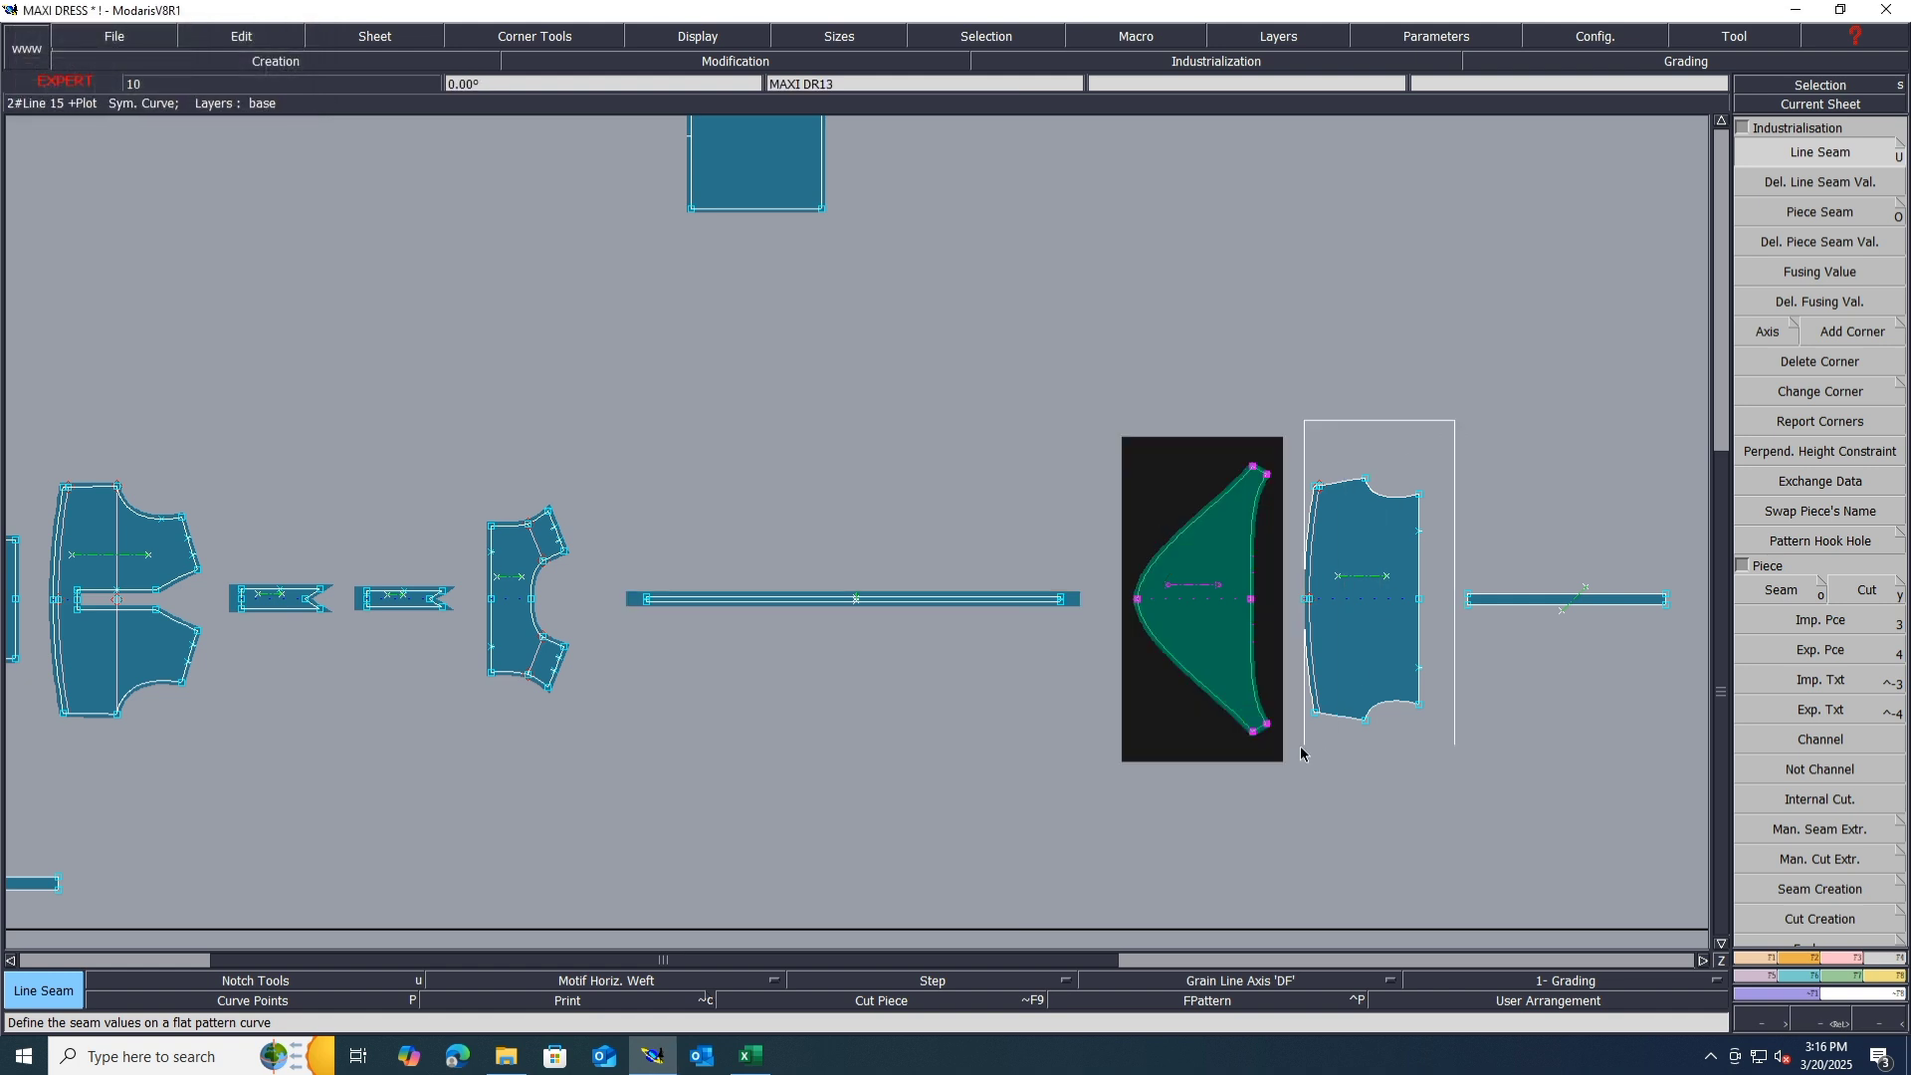
left_click(1349, 489)
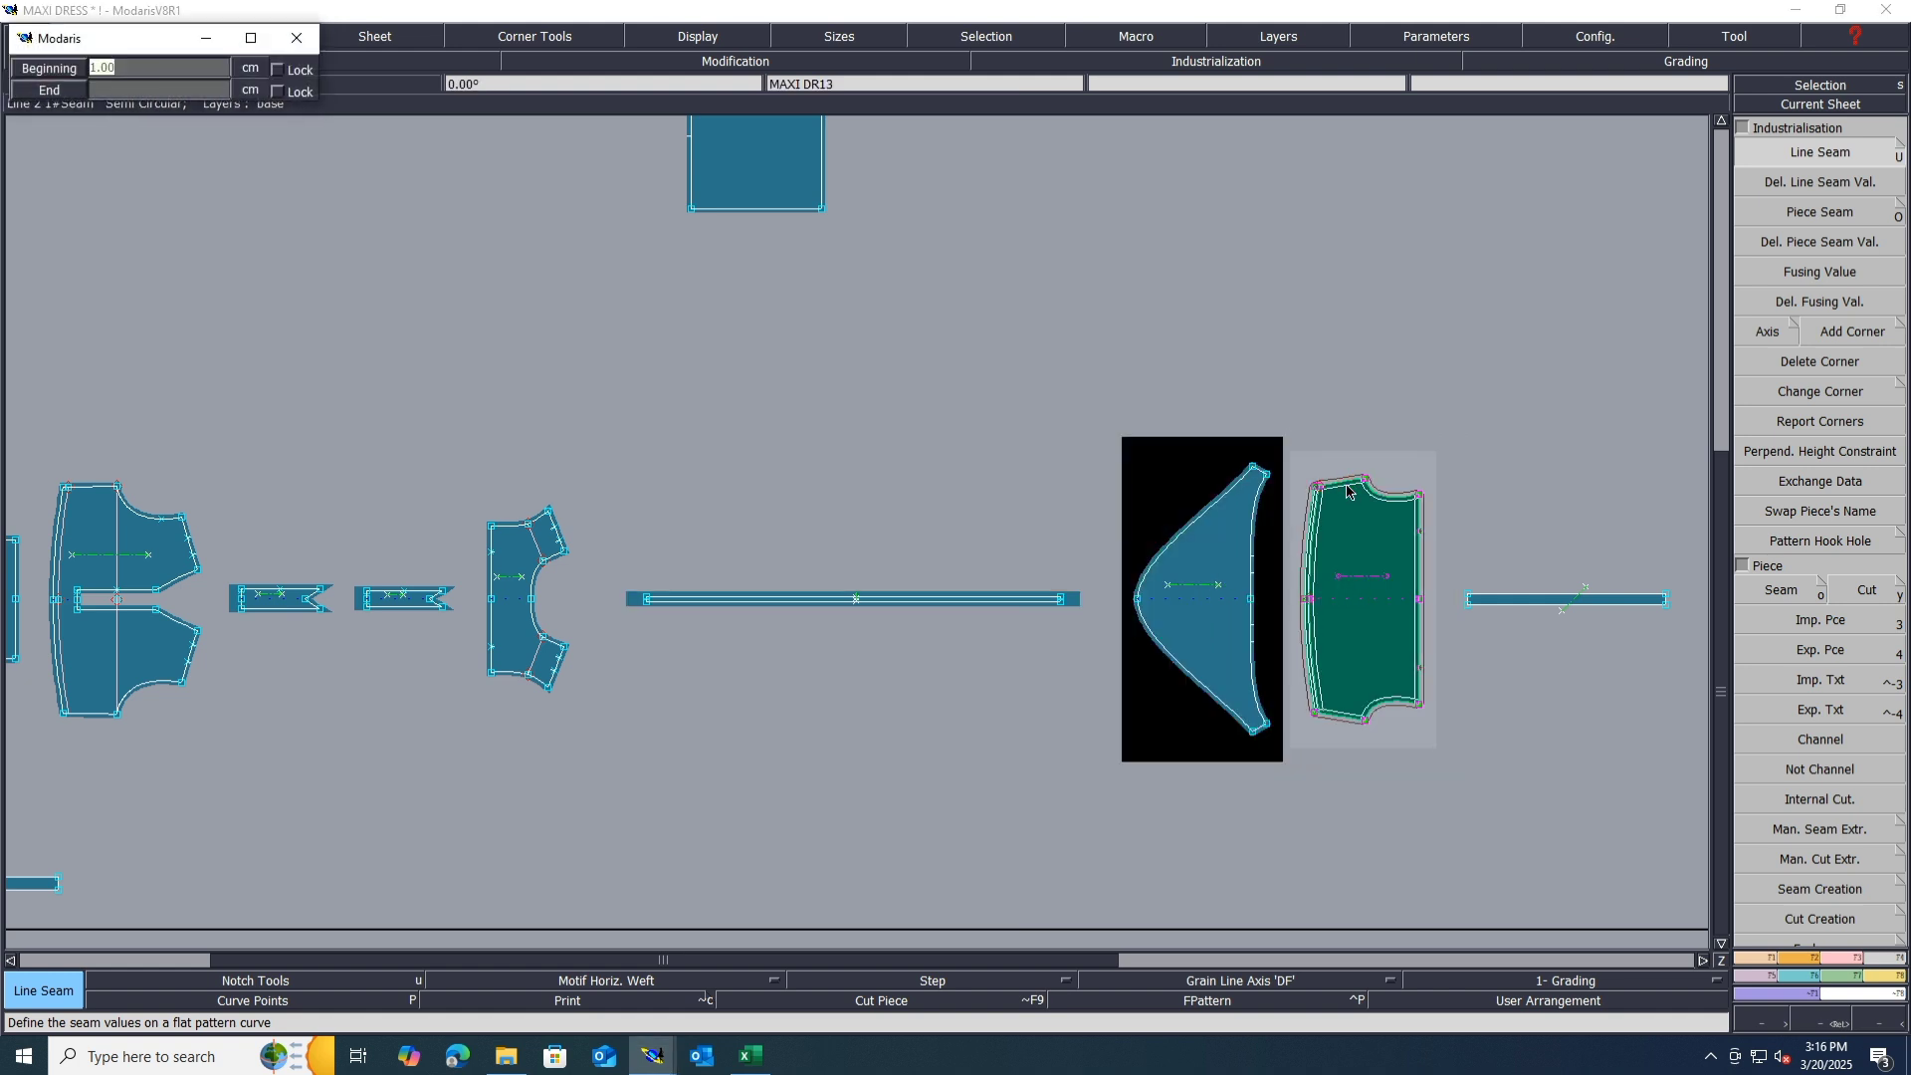
left_click_drag(1680, 546, 1621, 525)
Step: Check the garment construction details in the Excel spec sheet, and set the line seam on the sleeve's curved hem to 1.5 cm in Modaris
left_click(752, 1058)
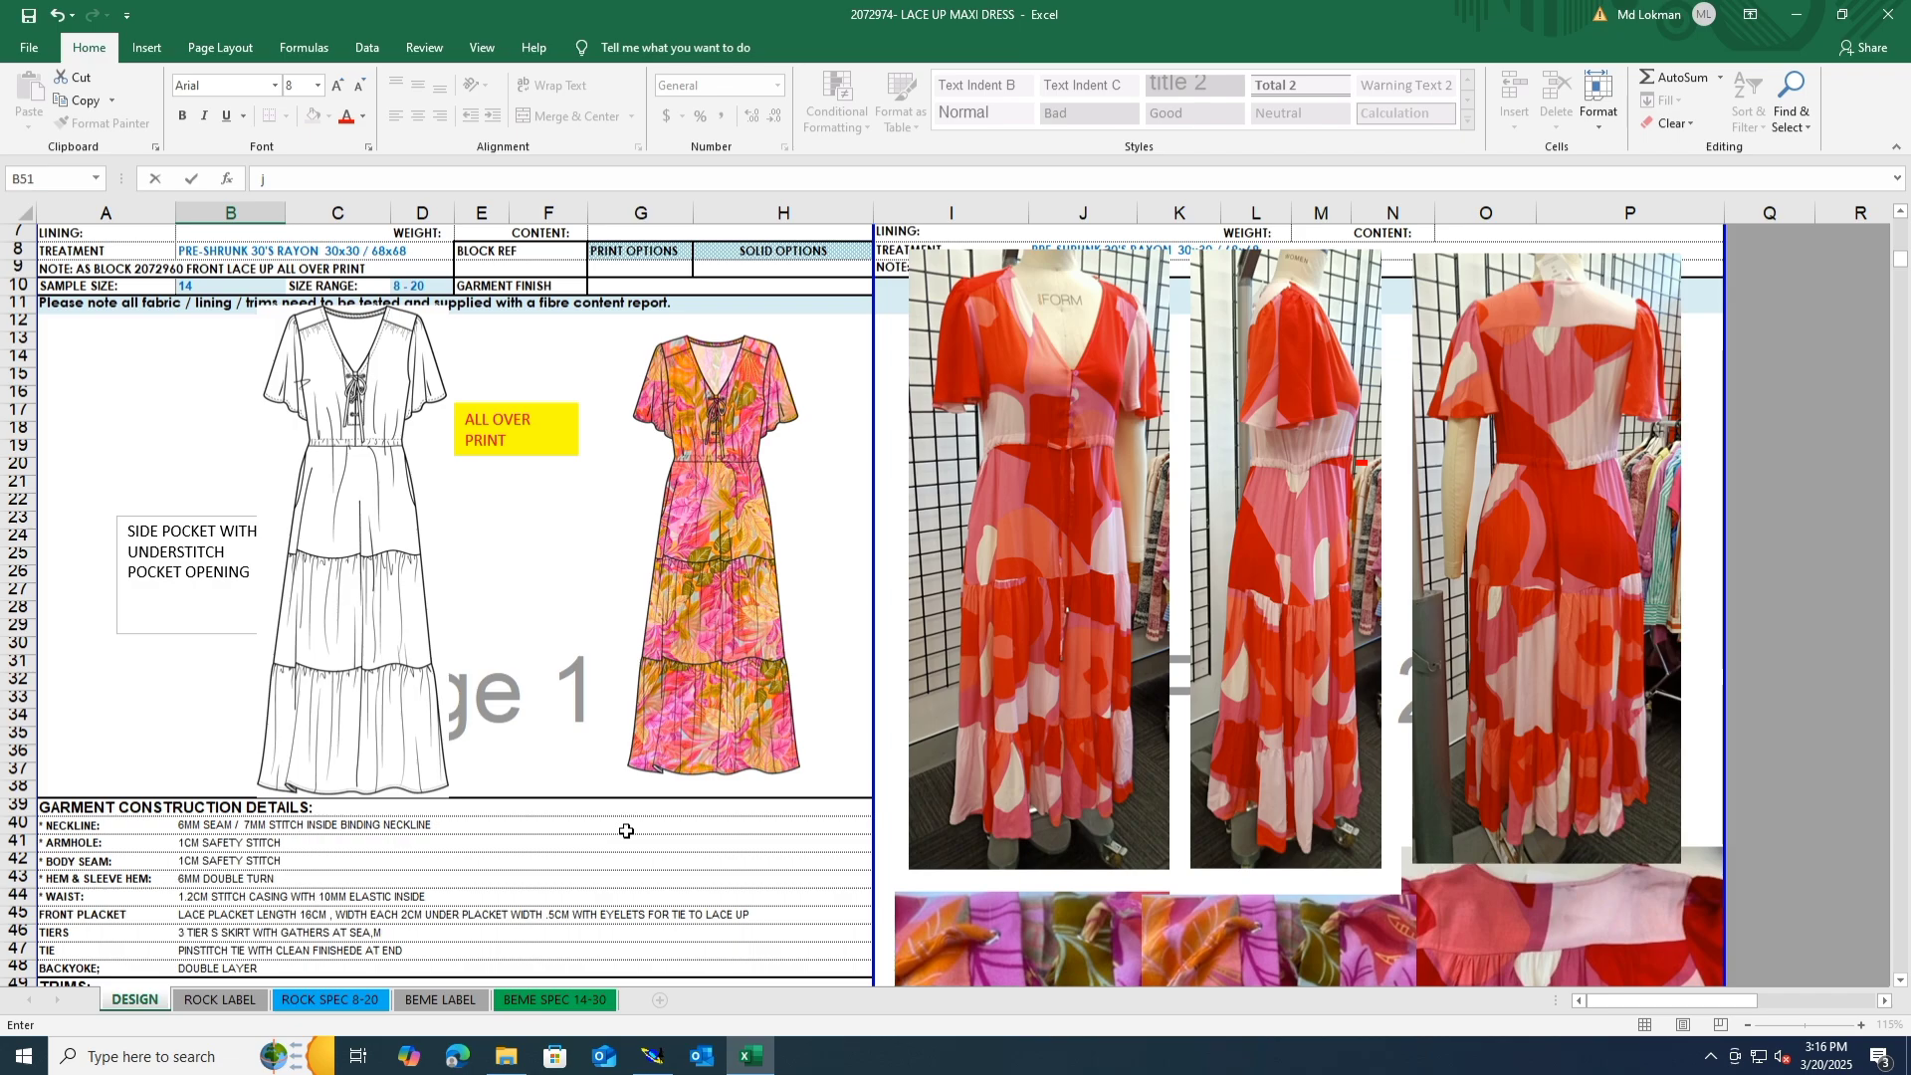
left_click(652, 1058)
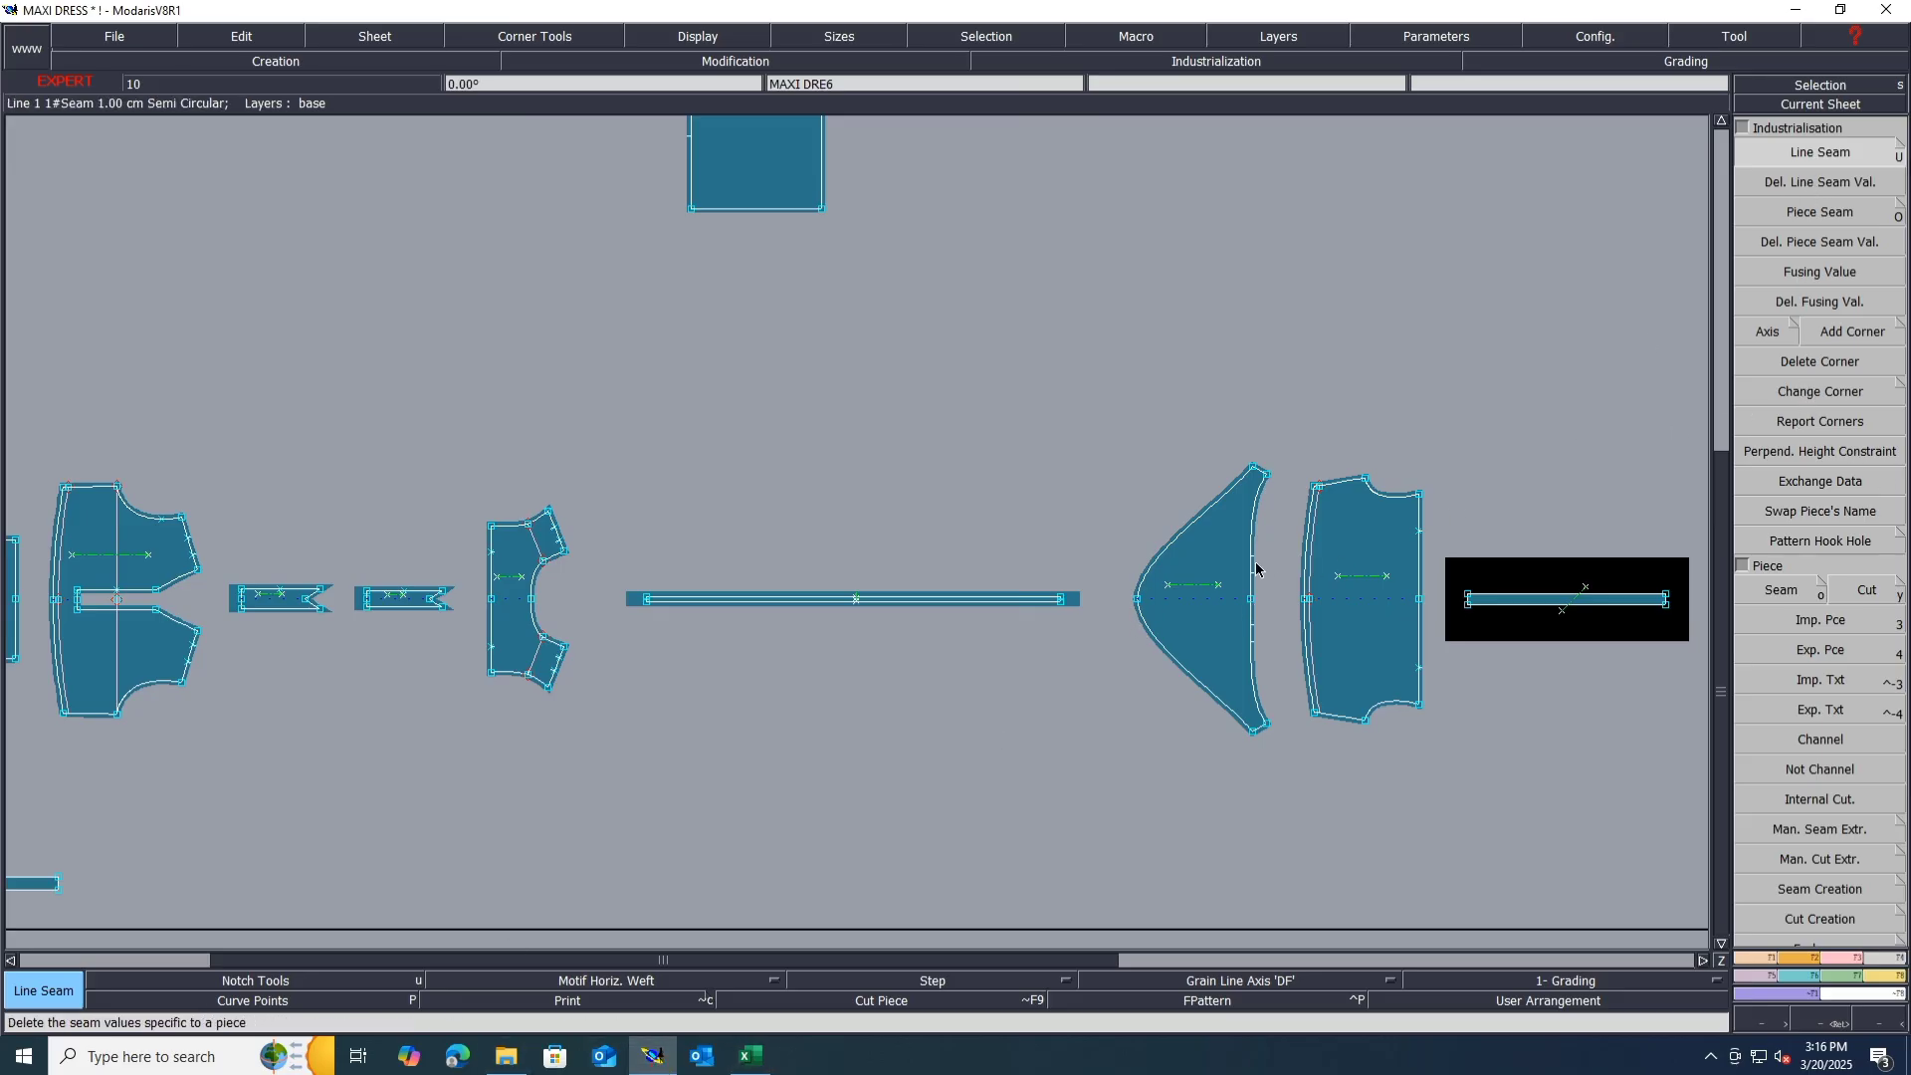
left_click(1171, 542)
type("1")
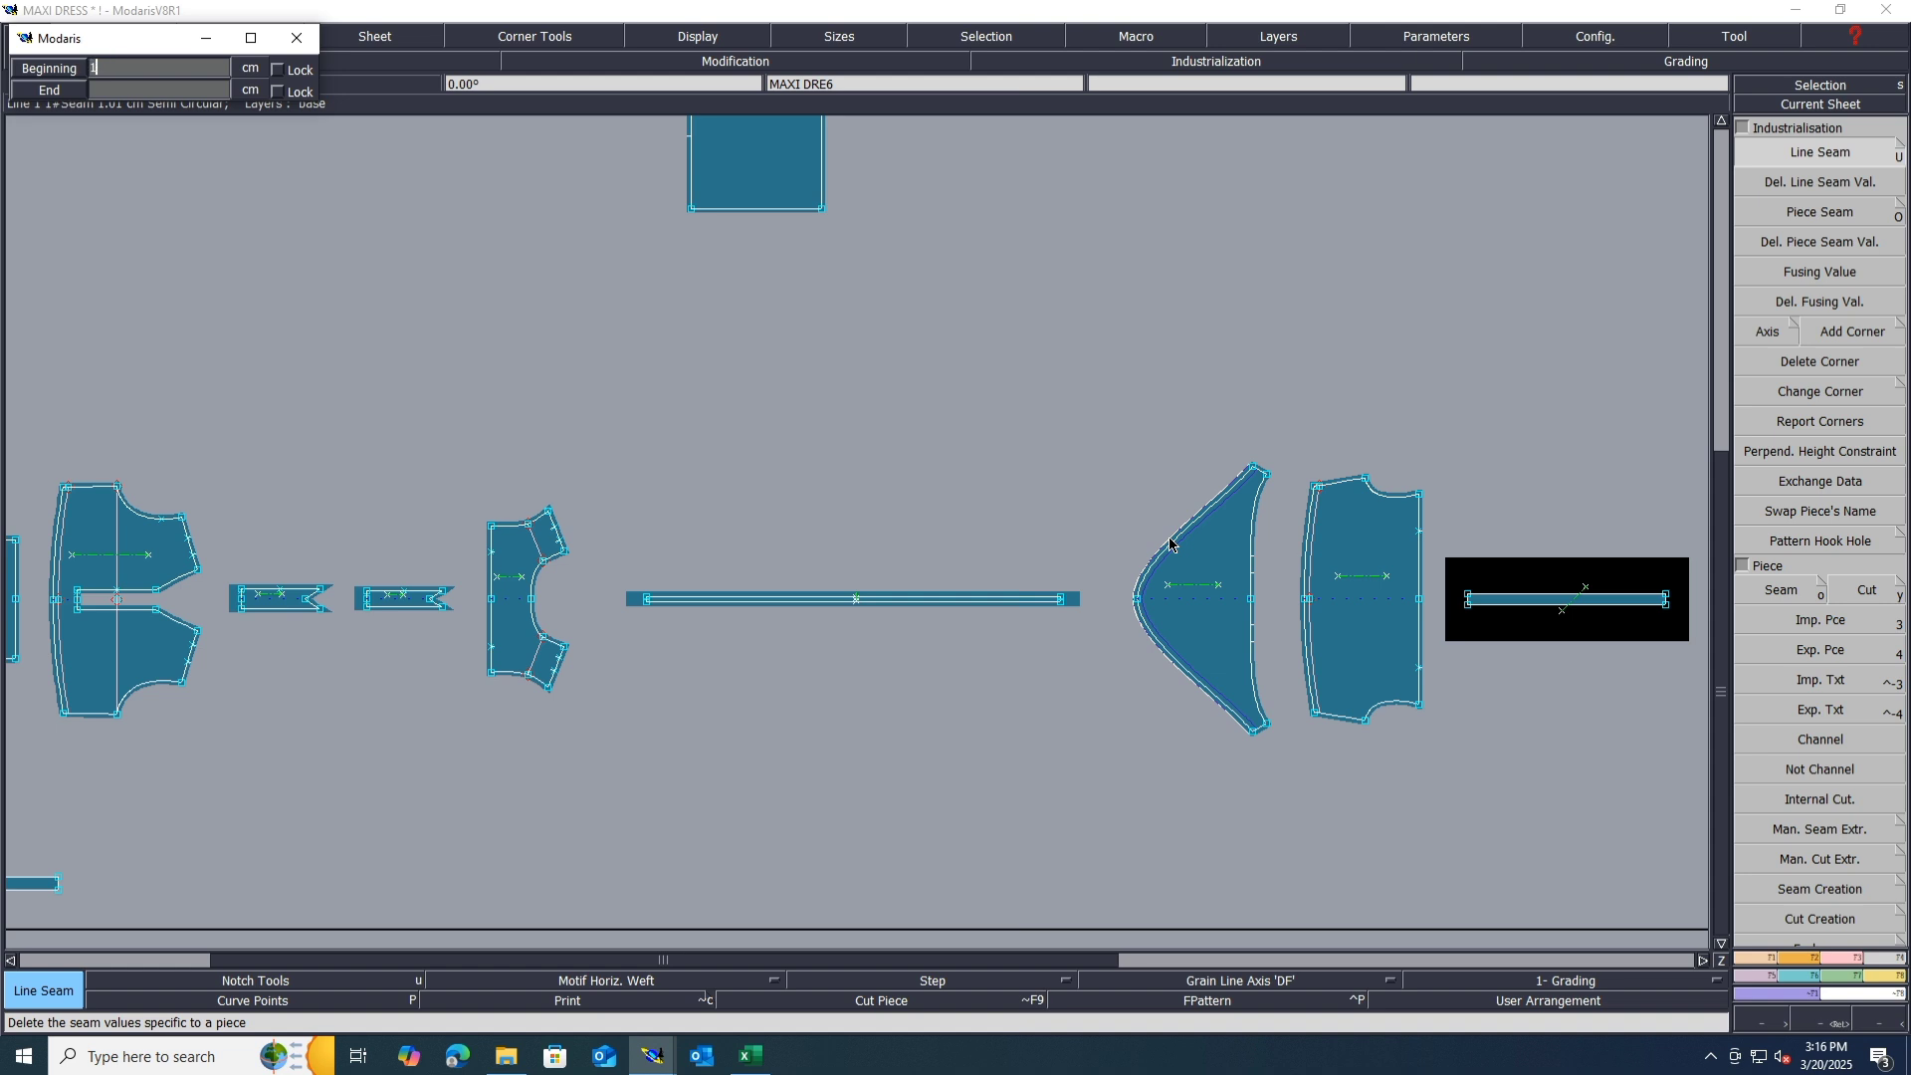
type("1.5")
key("Return")
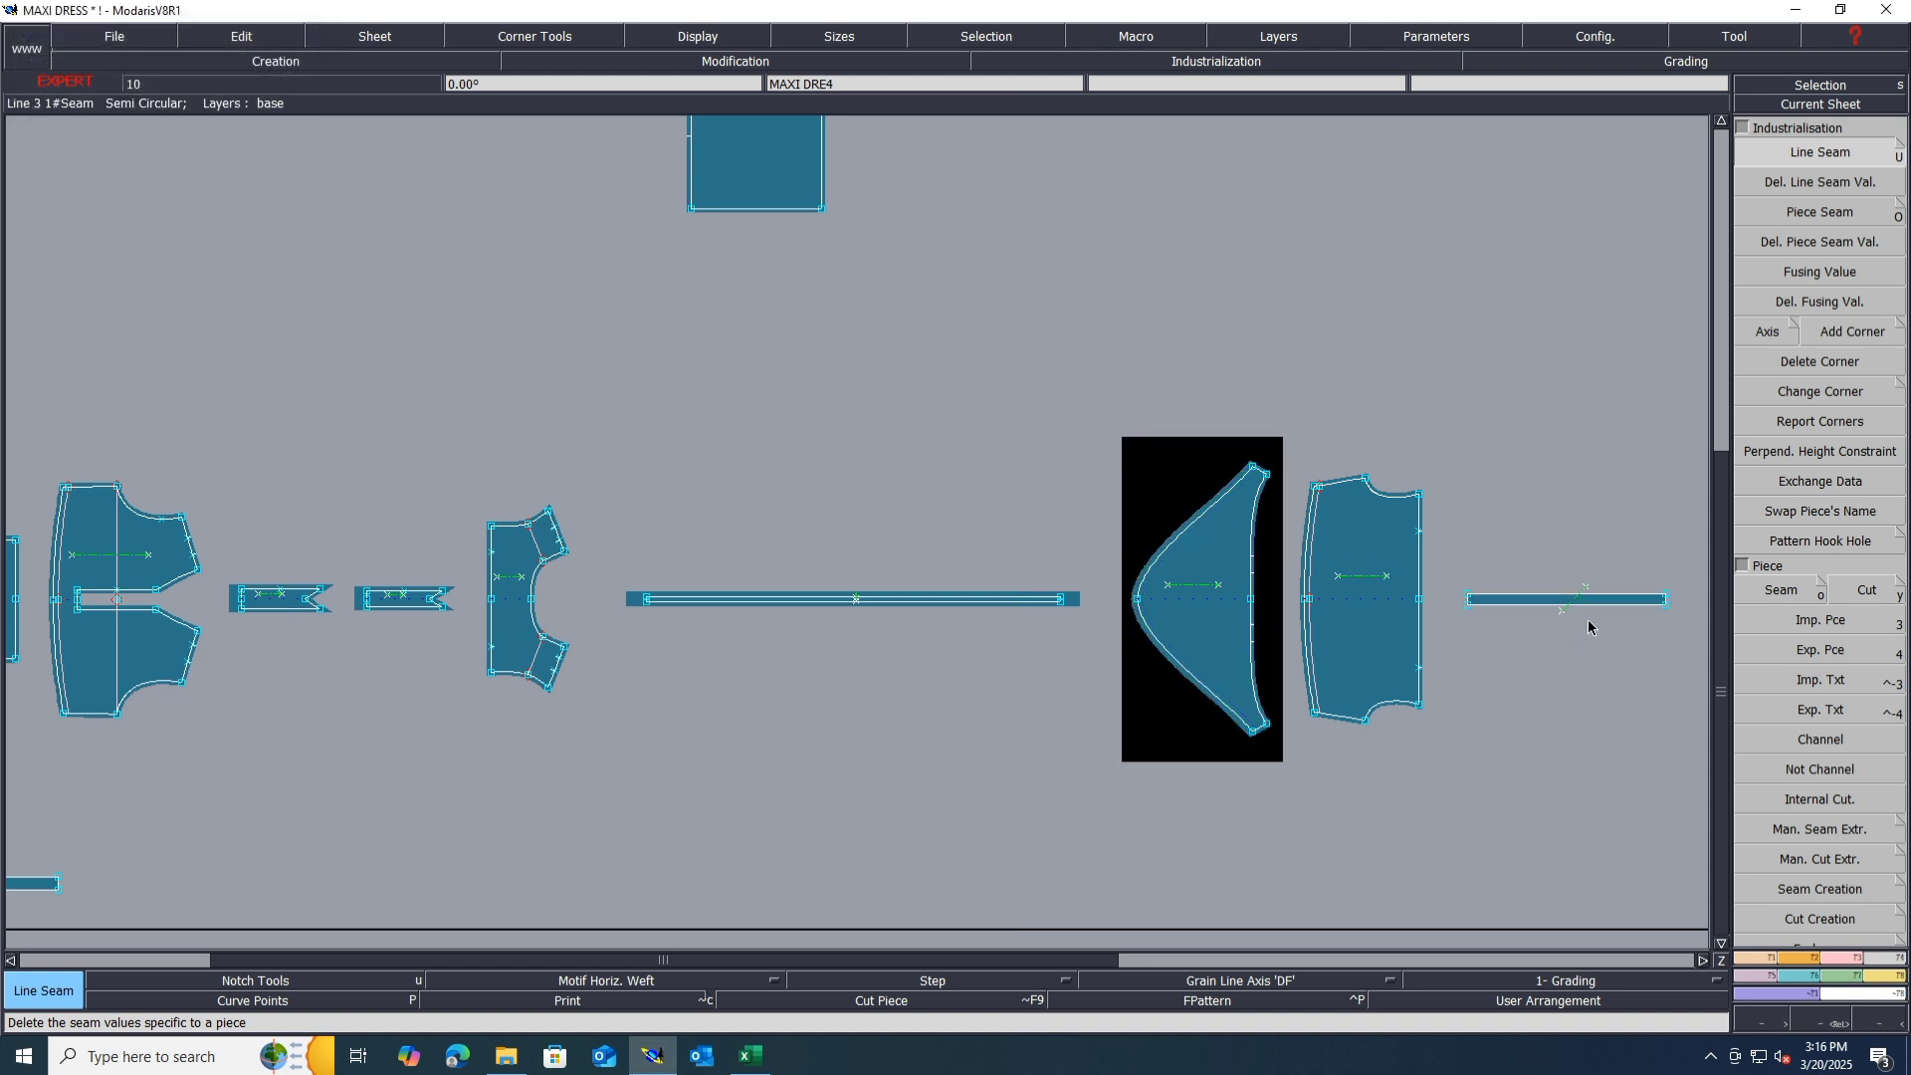
Step: Apply 5 cm line seams to both short ends of the narrow bias strip beside the bodice piece
scroll(1660, 594, "up", 3)
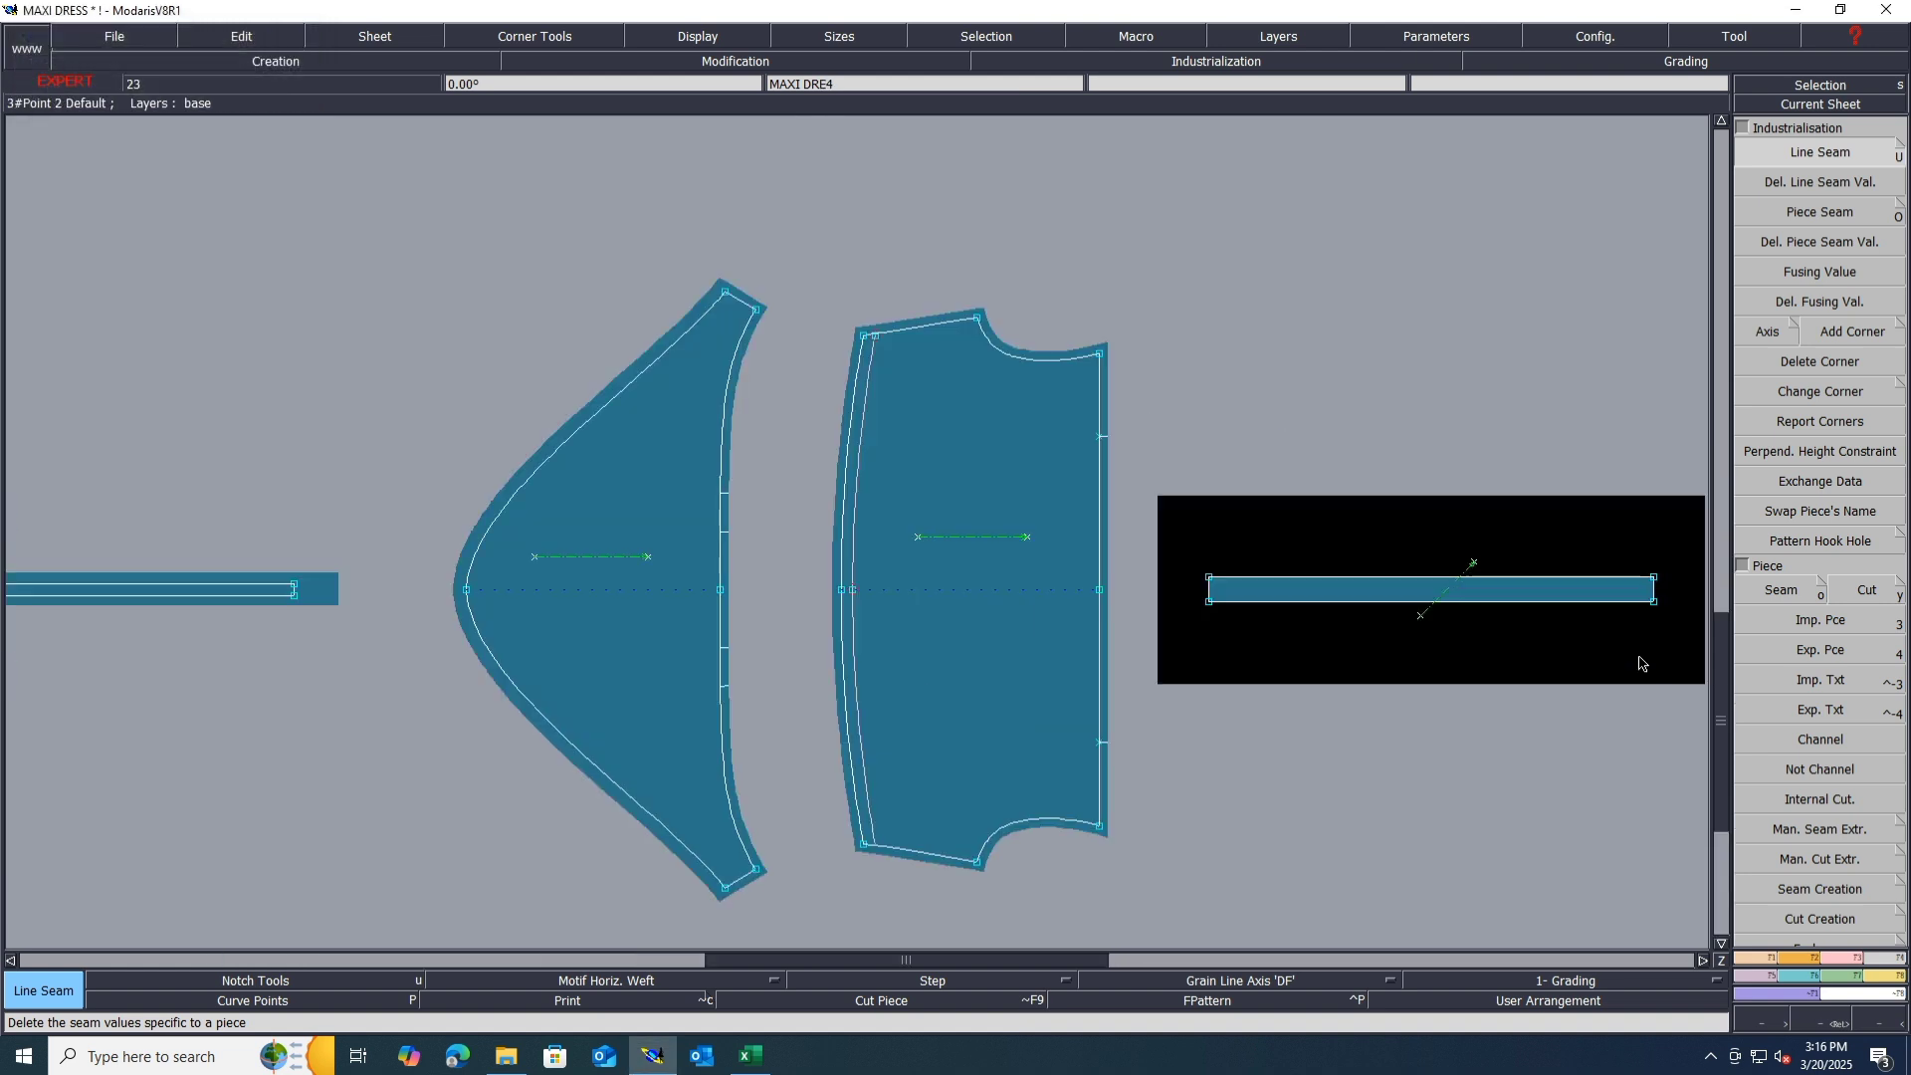
left_click(1655, 585)
type("5")
key("Return")
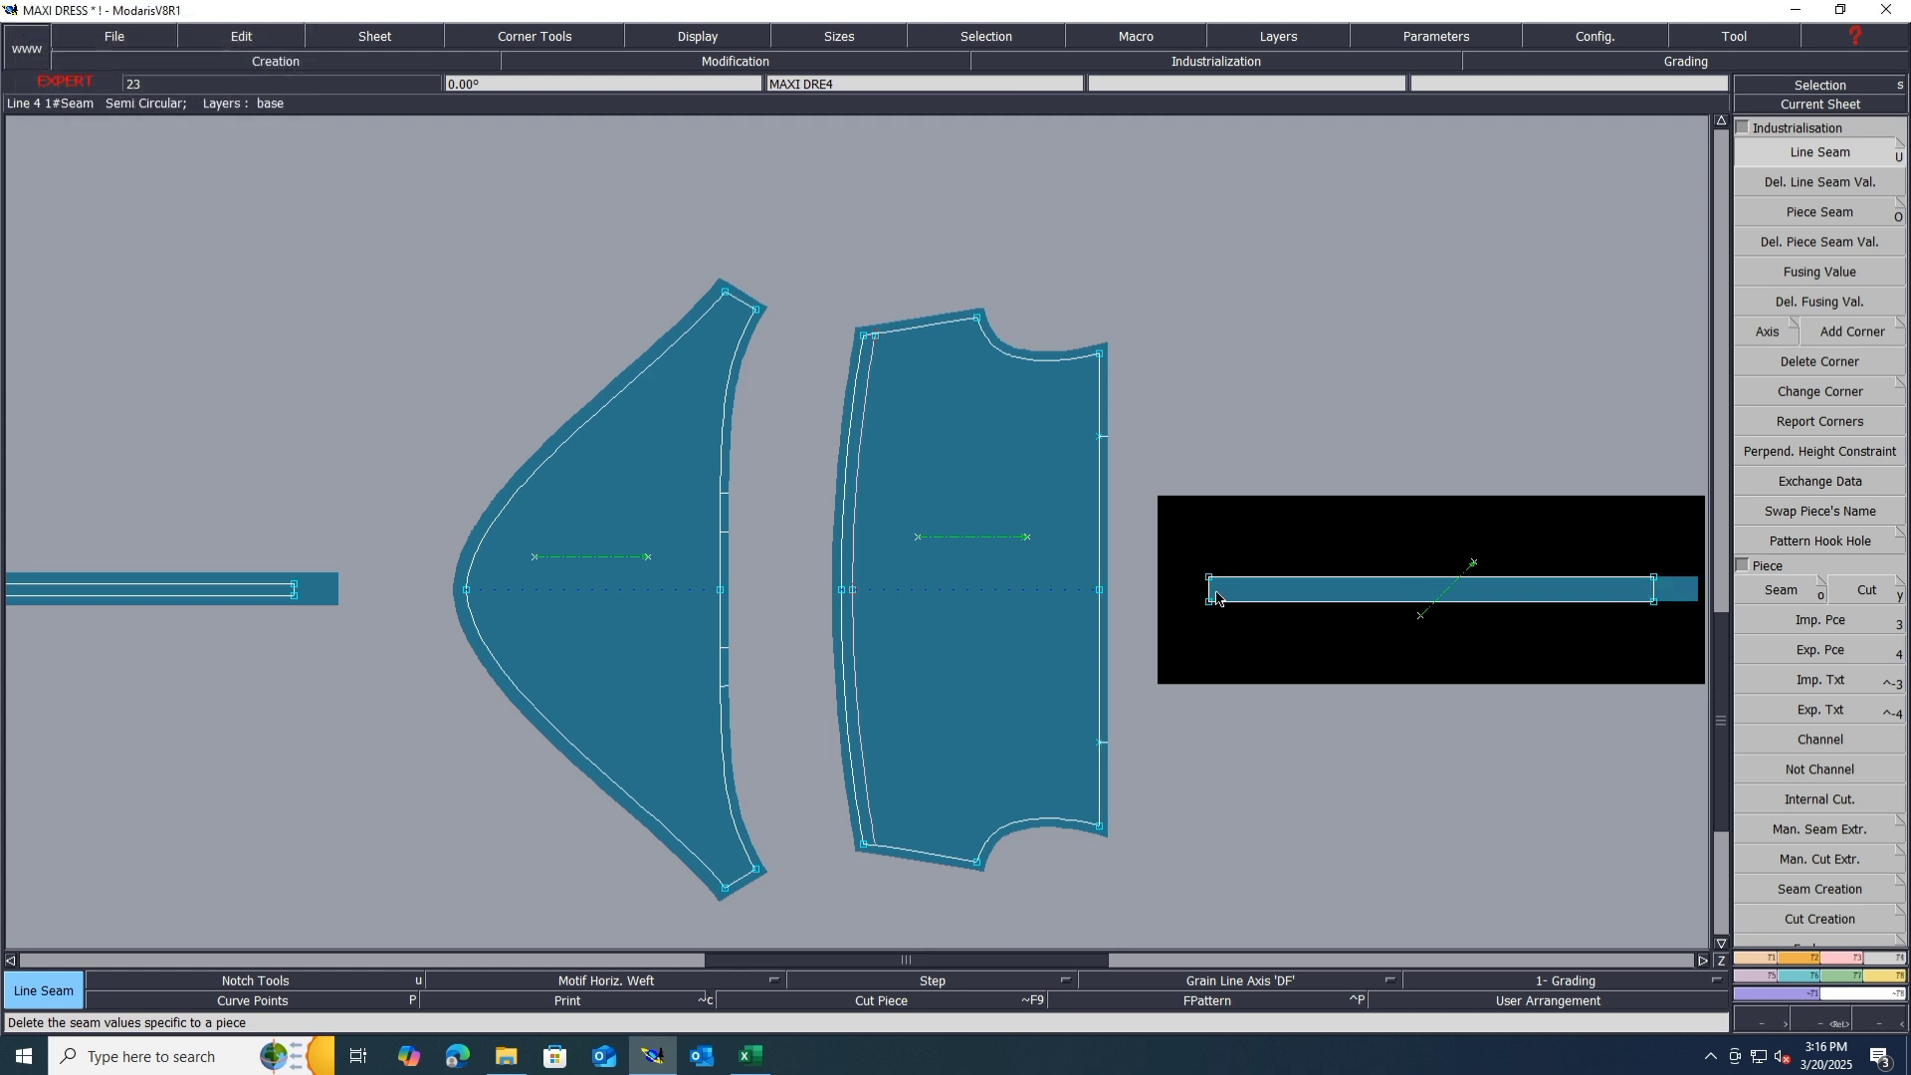
left_click(1214, 597)
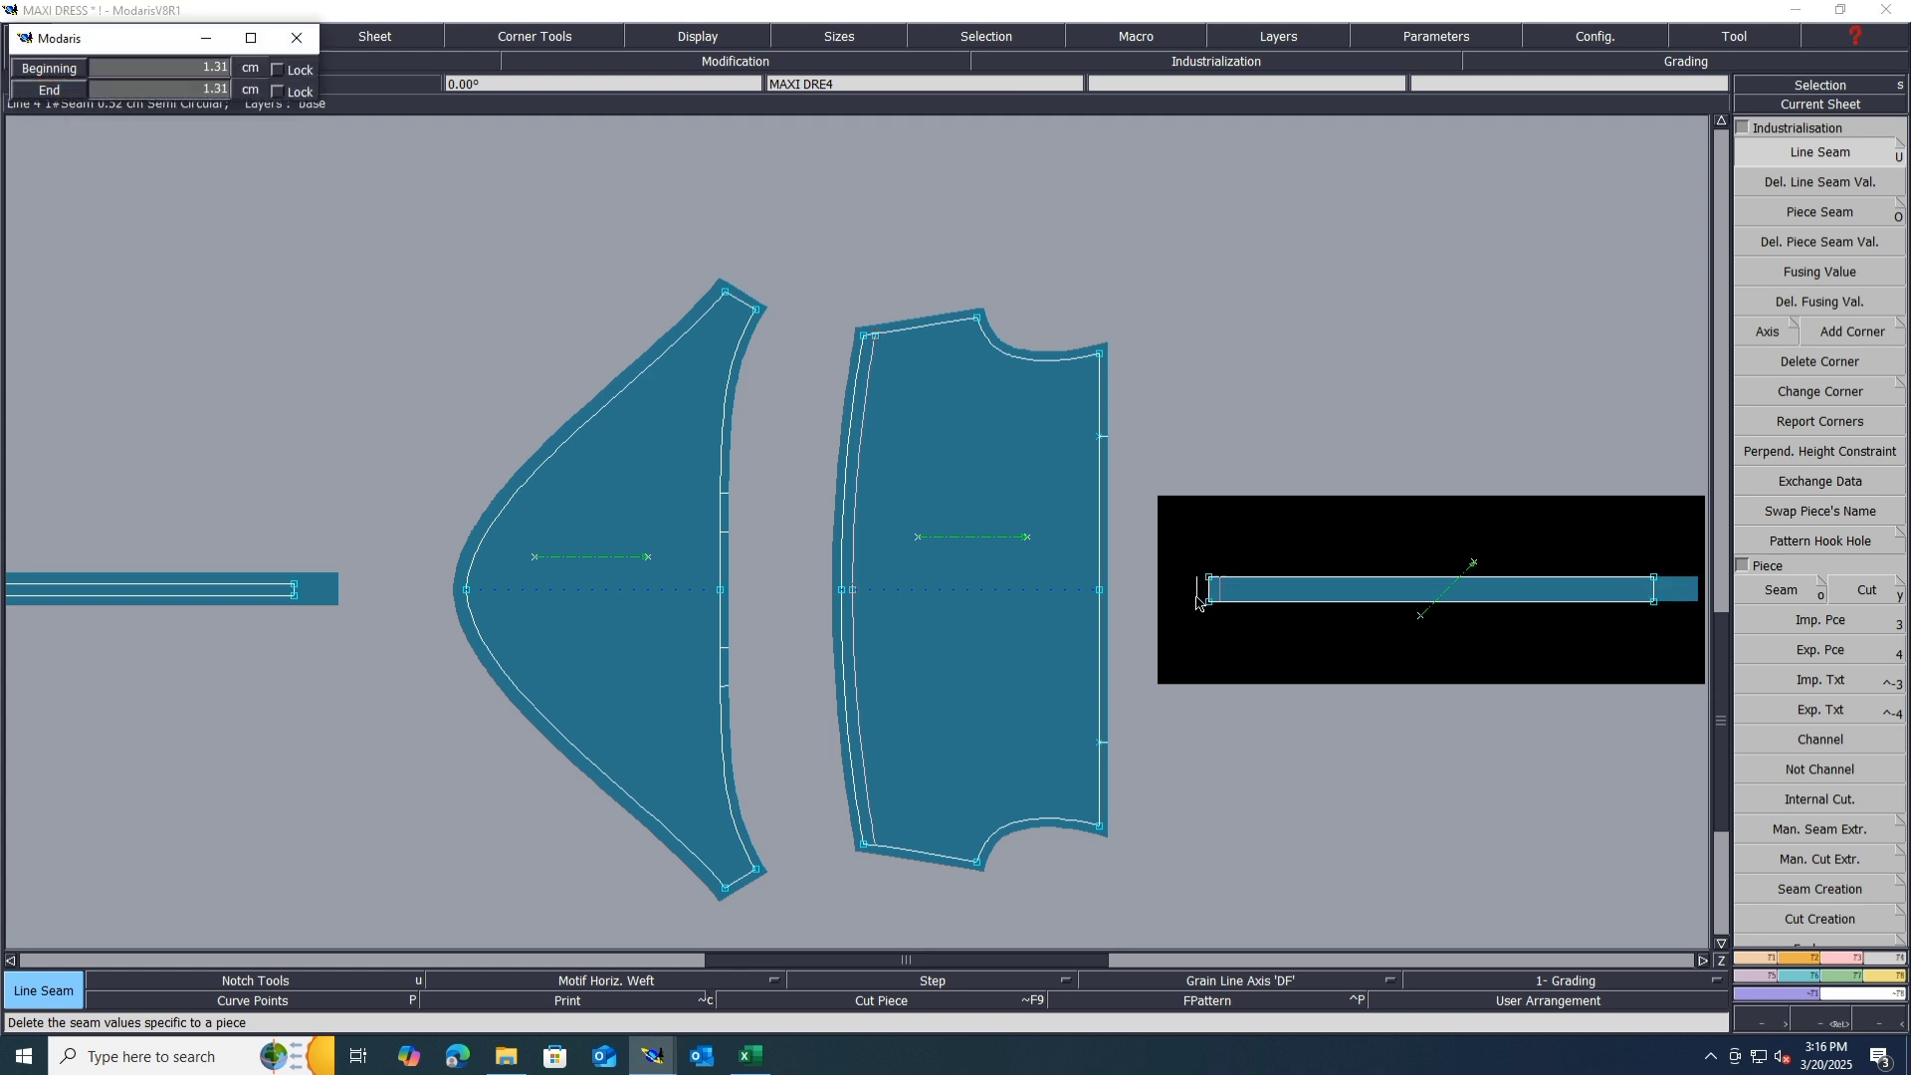
type("5")
key("Return")
Step: Go to the last bias strip in the lower row, MAXI DR12, and apply 5 cm line seams to both short ends
key("Page_Down")
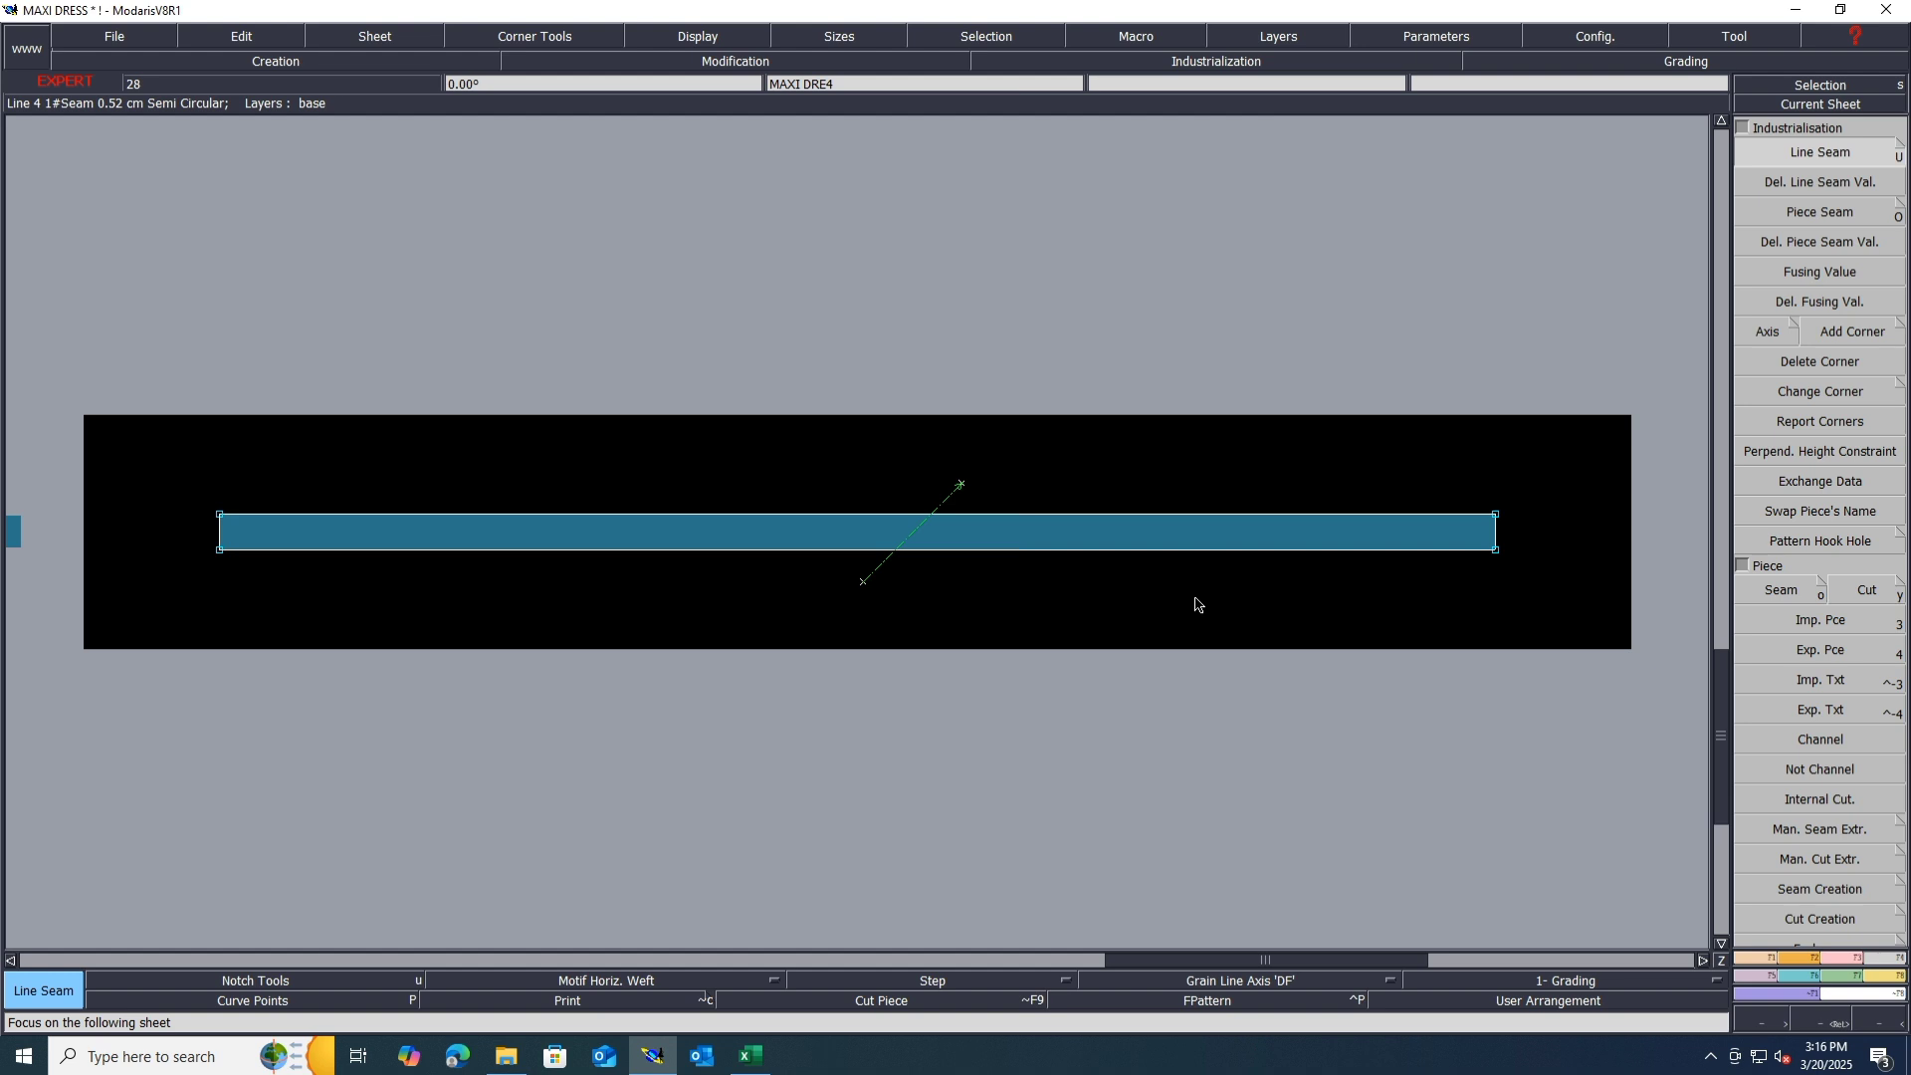
key("Page_Down")
key("Page_Up")
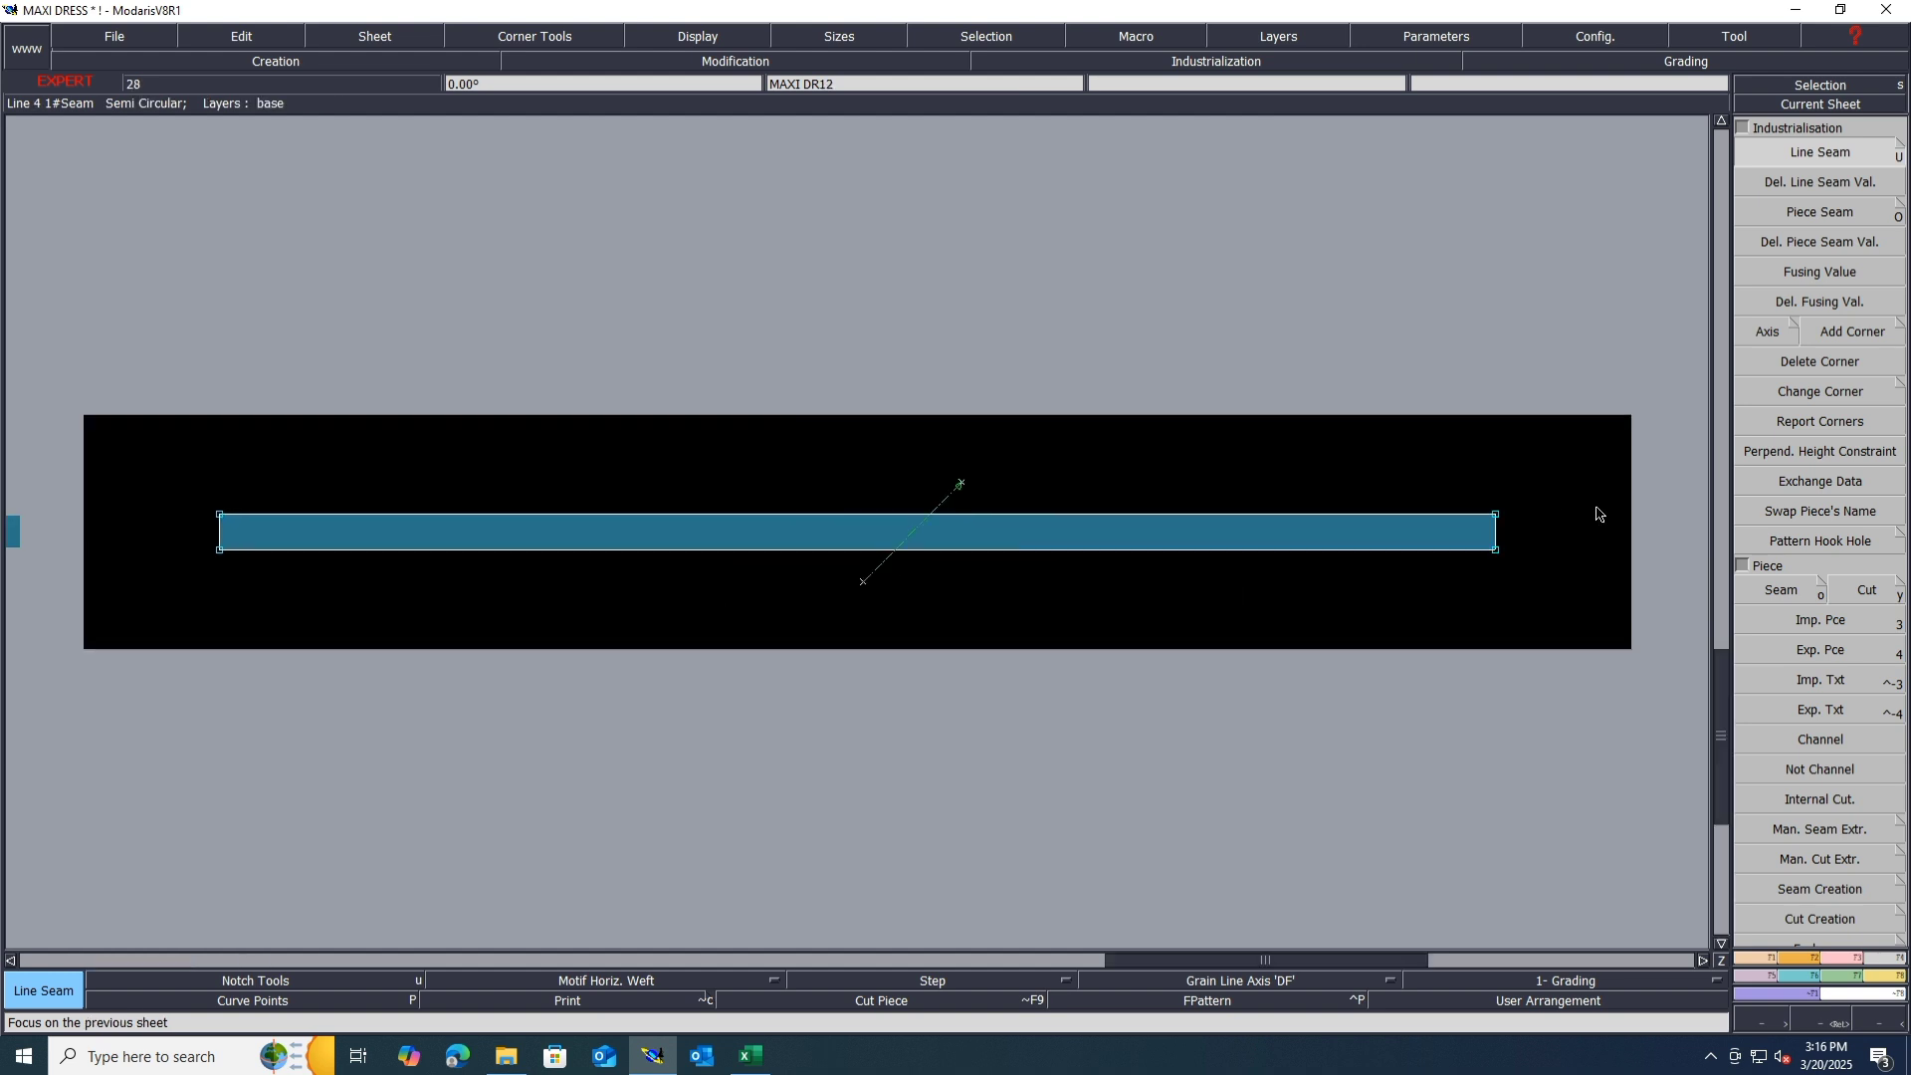
left_click(1514, 538)
key("Return")
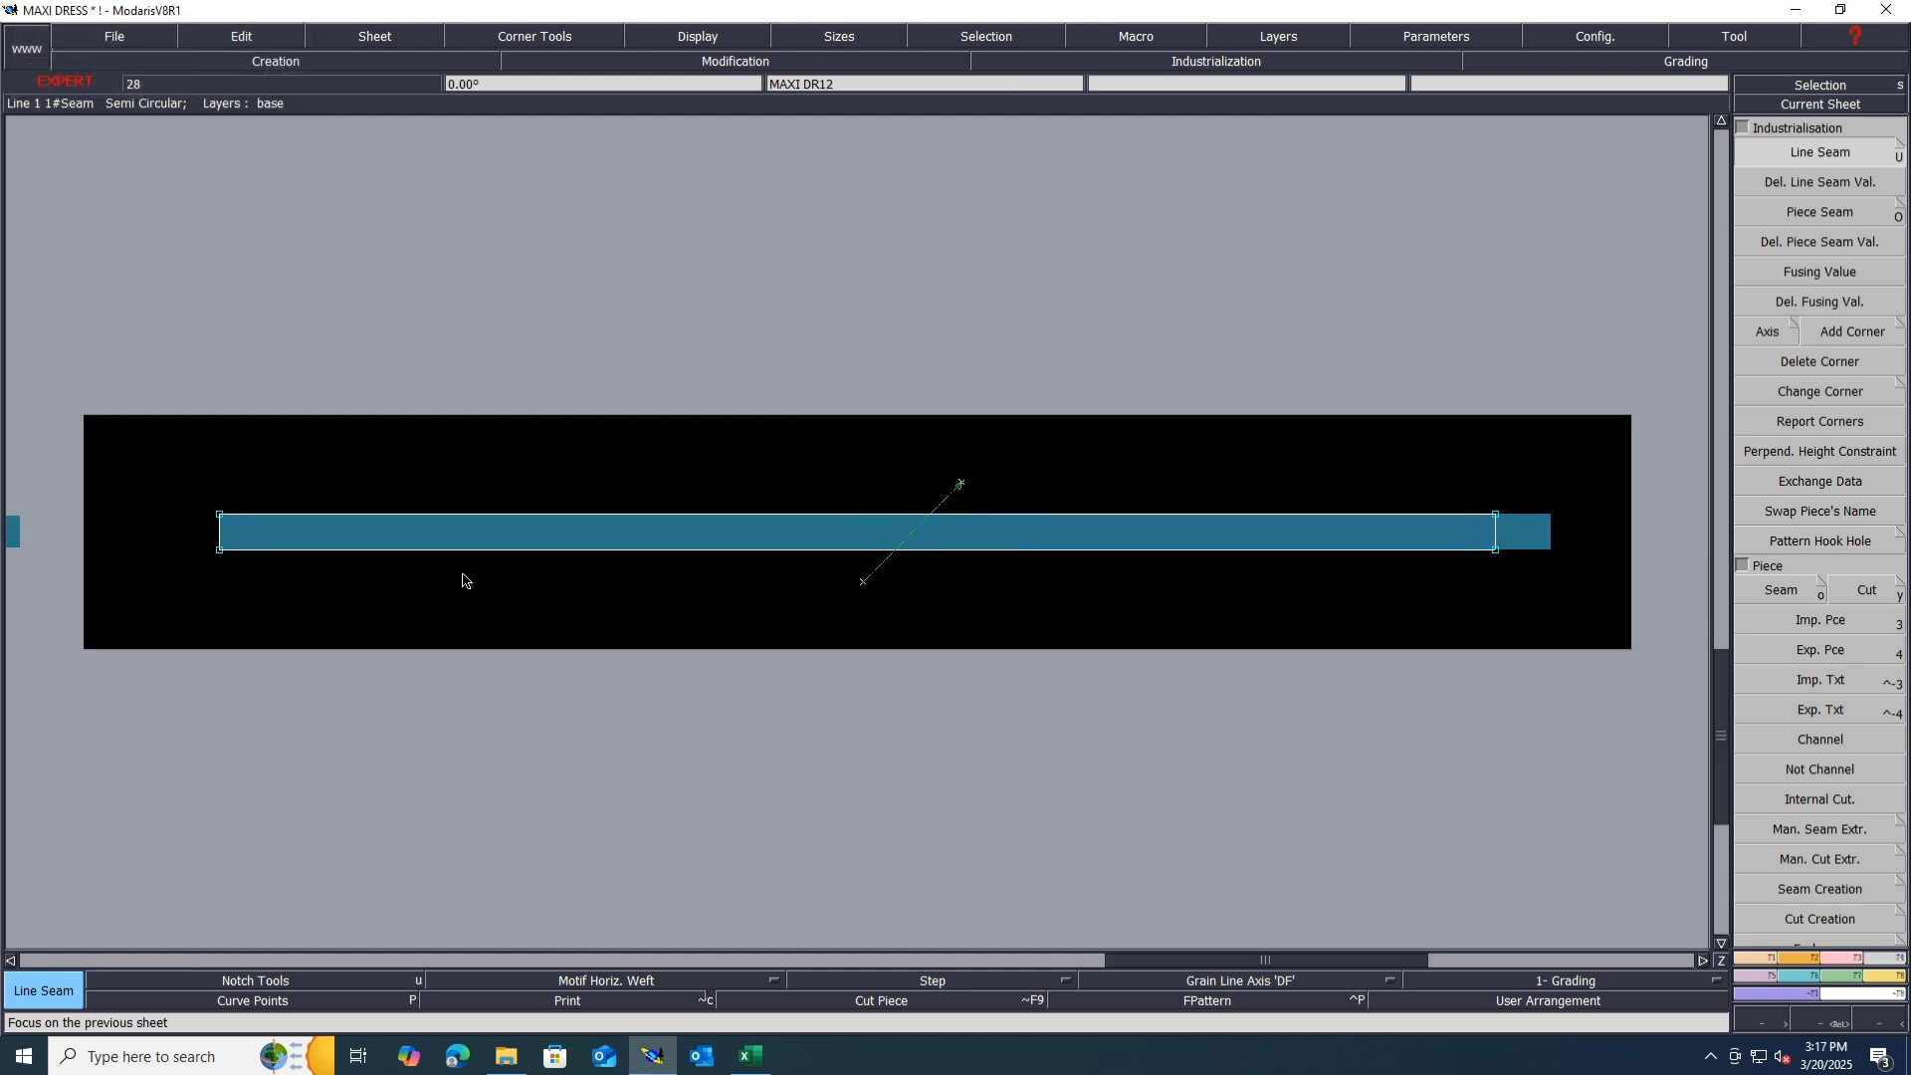
left_click(221, 540)
key("Return")
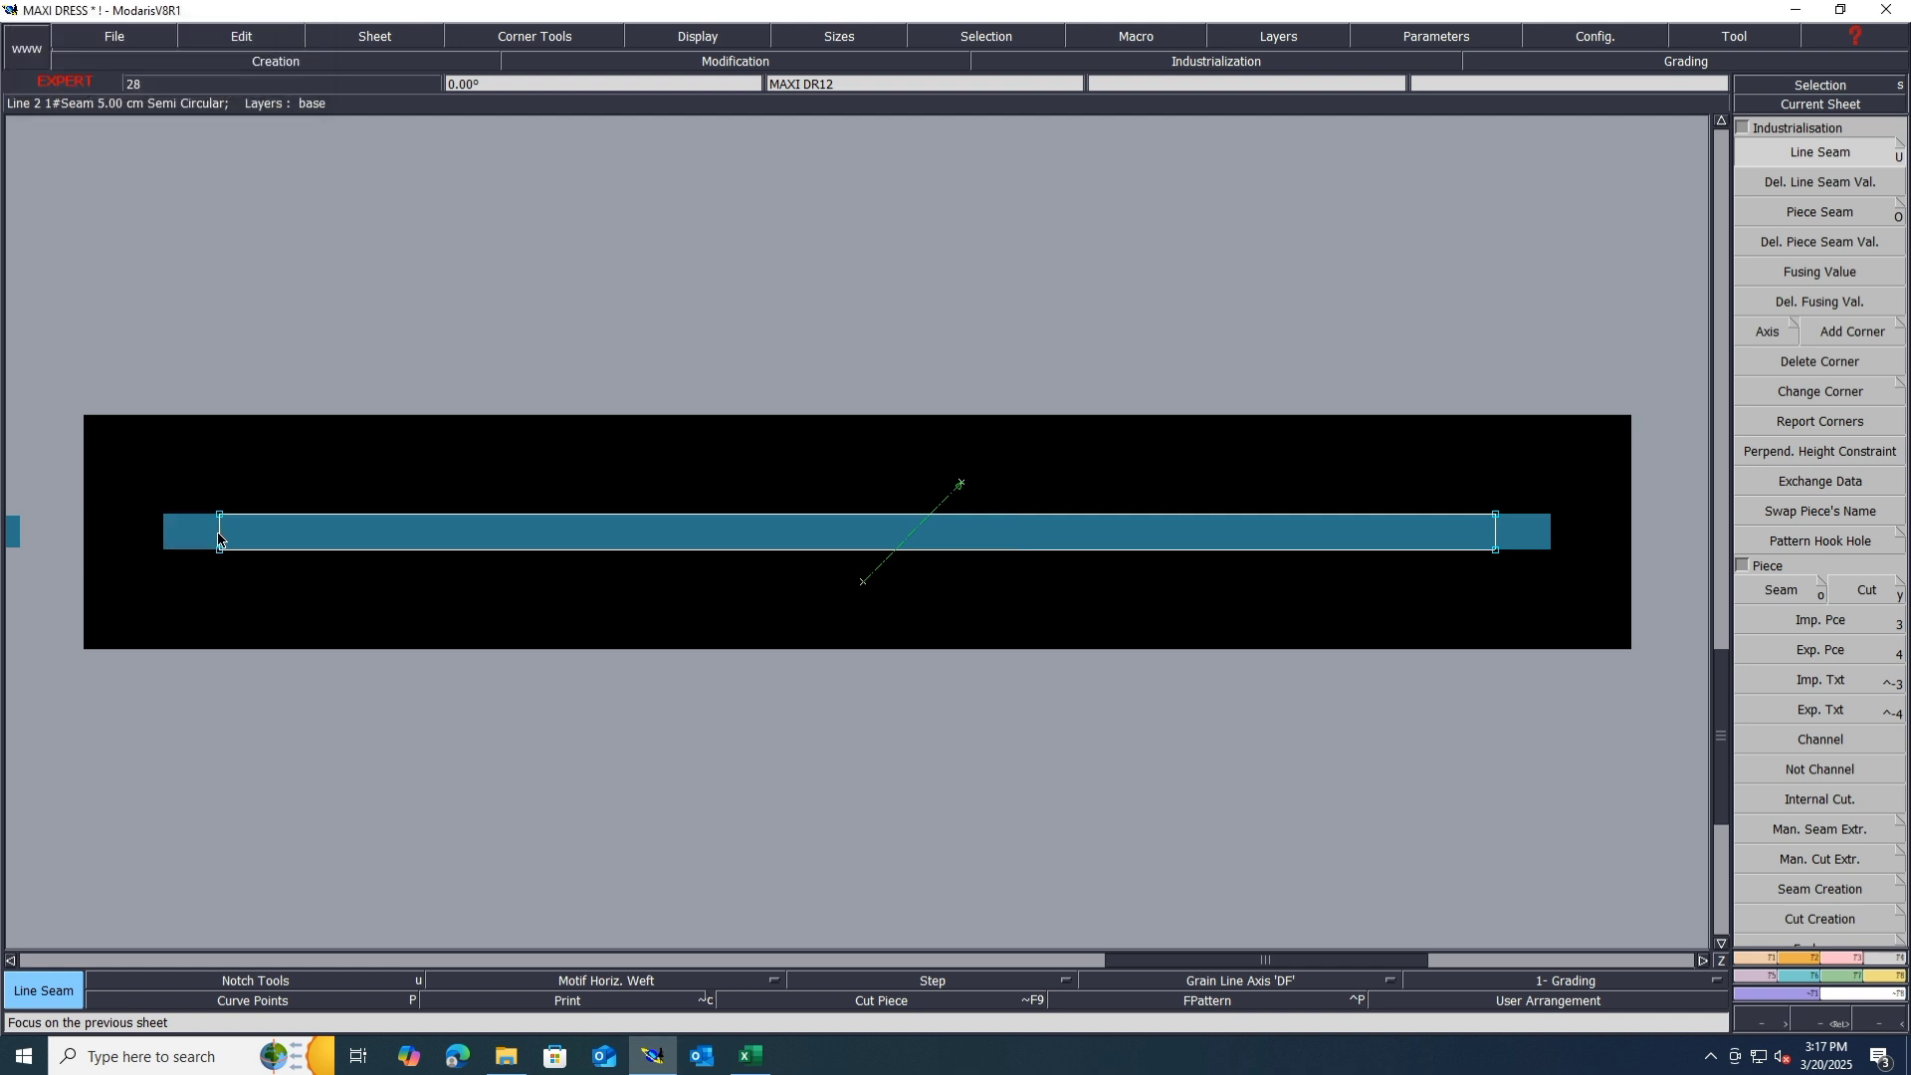
Step: Go to the remaining bias strip, MAXI DR14, and apply 5 cm line seams to both short ends
key("Page_Down")
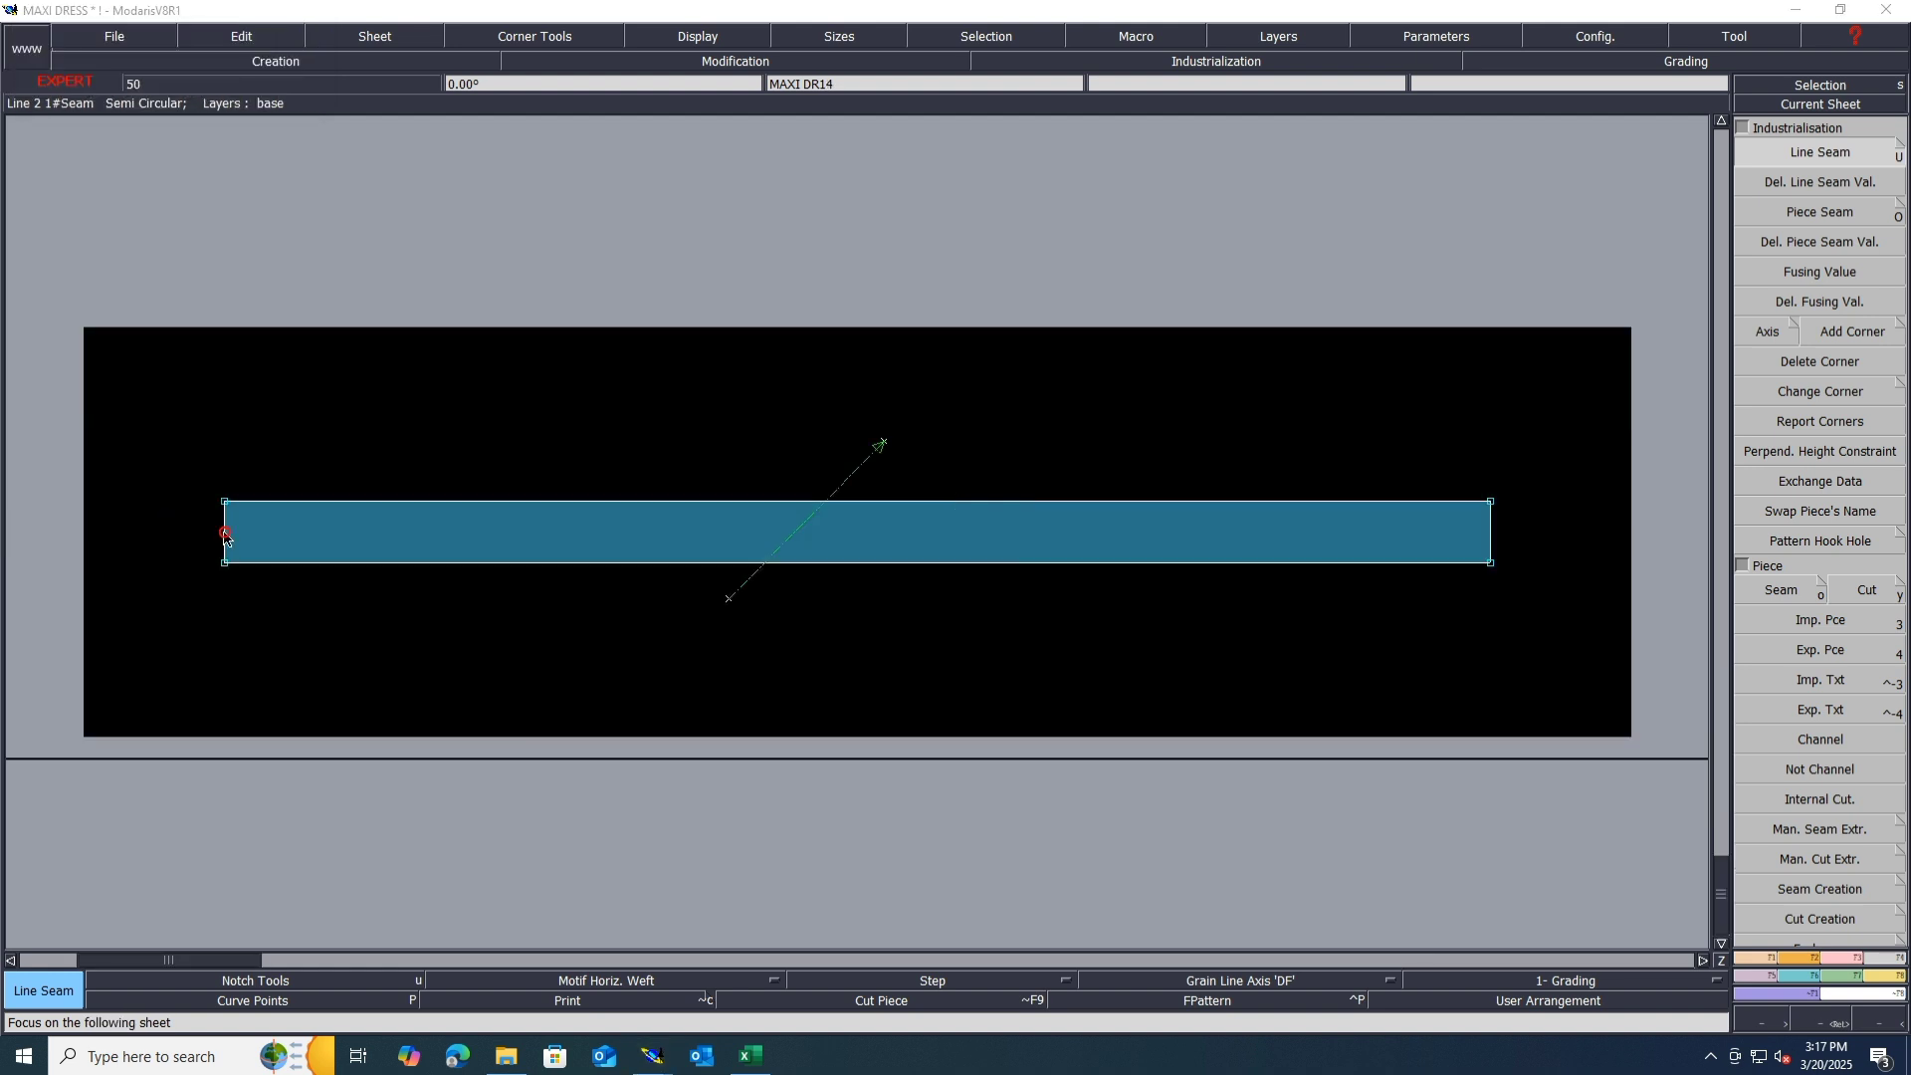
left_click(218, 539)
key("Return")
left_click(1497, 550)
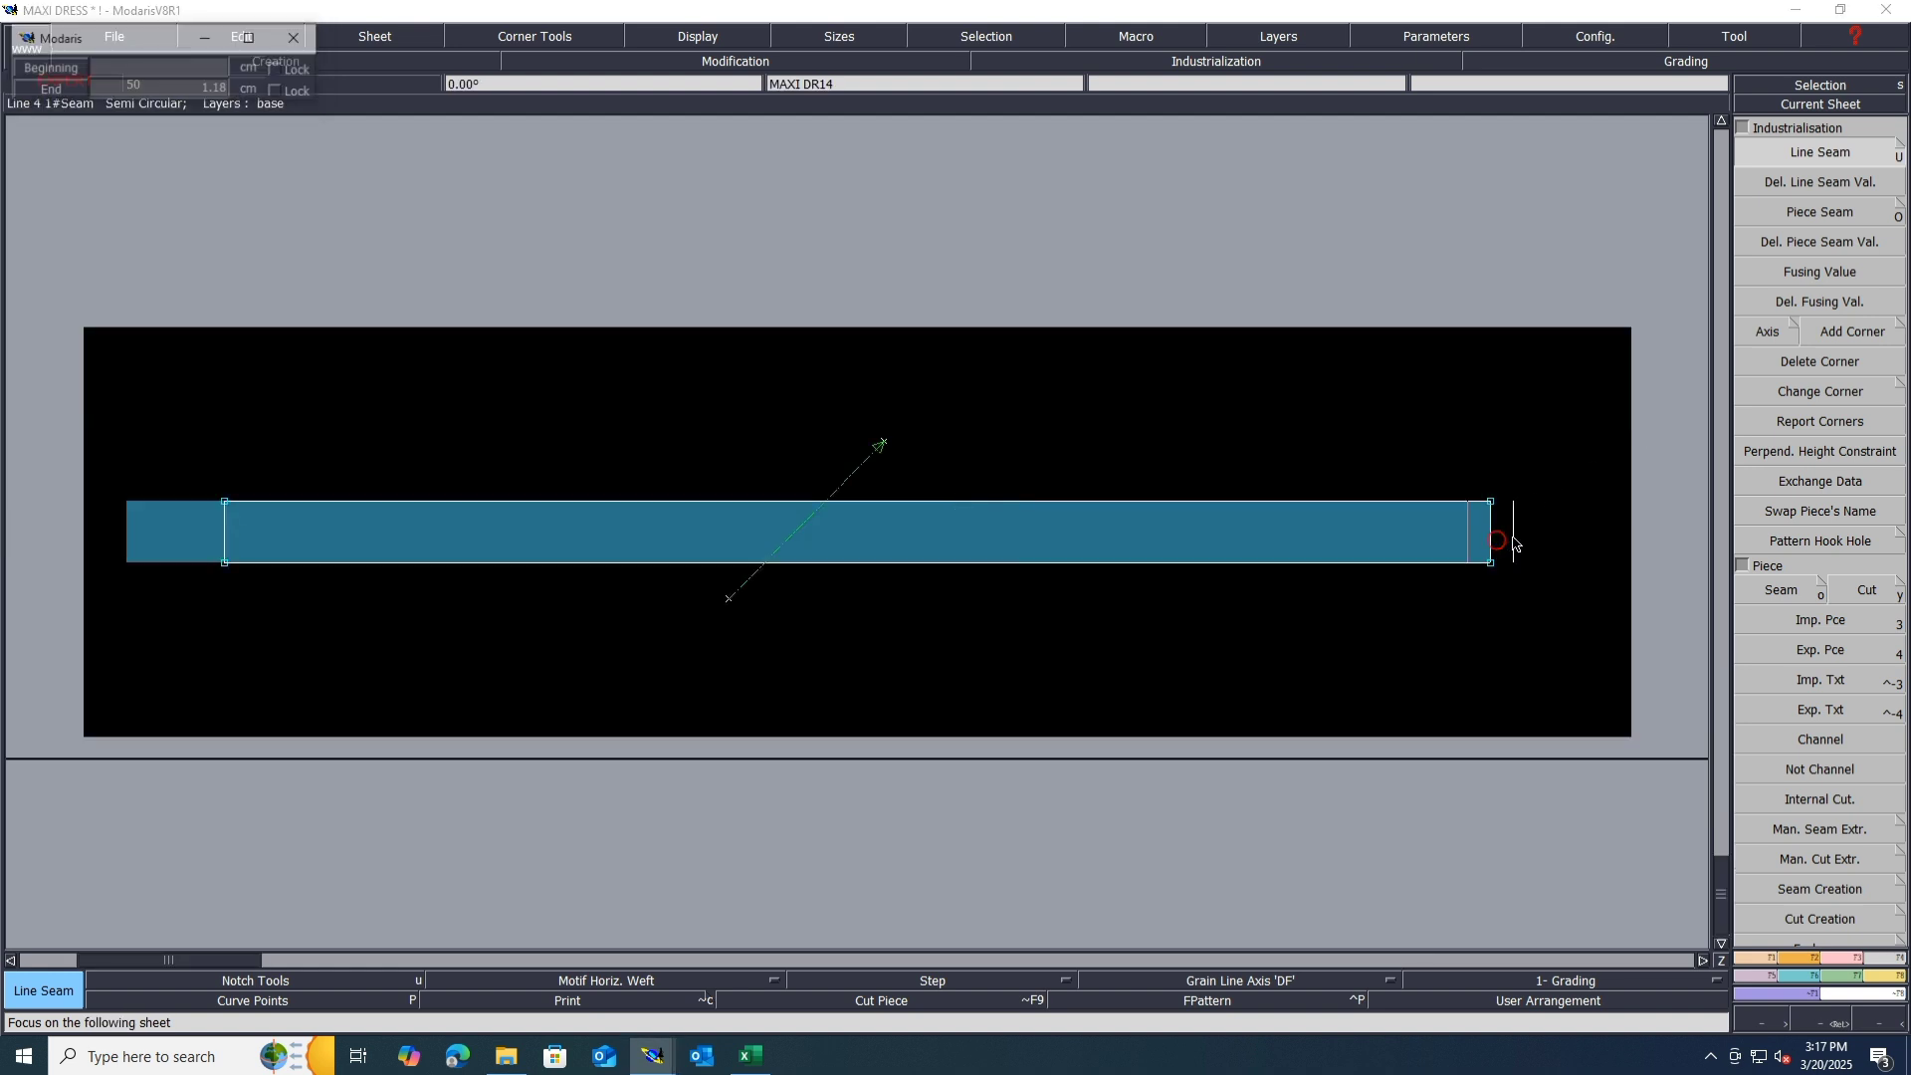
key("Return")
Step: Leave the single-sheet focus and automatically arrange all the sheets on the desk
key("Page_Down")
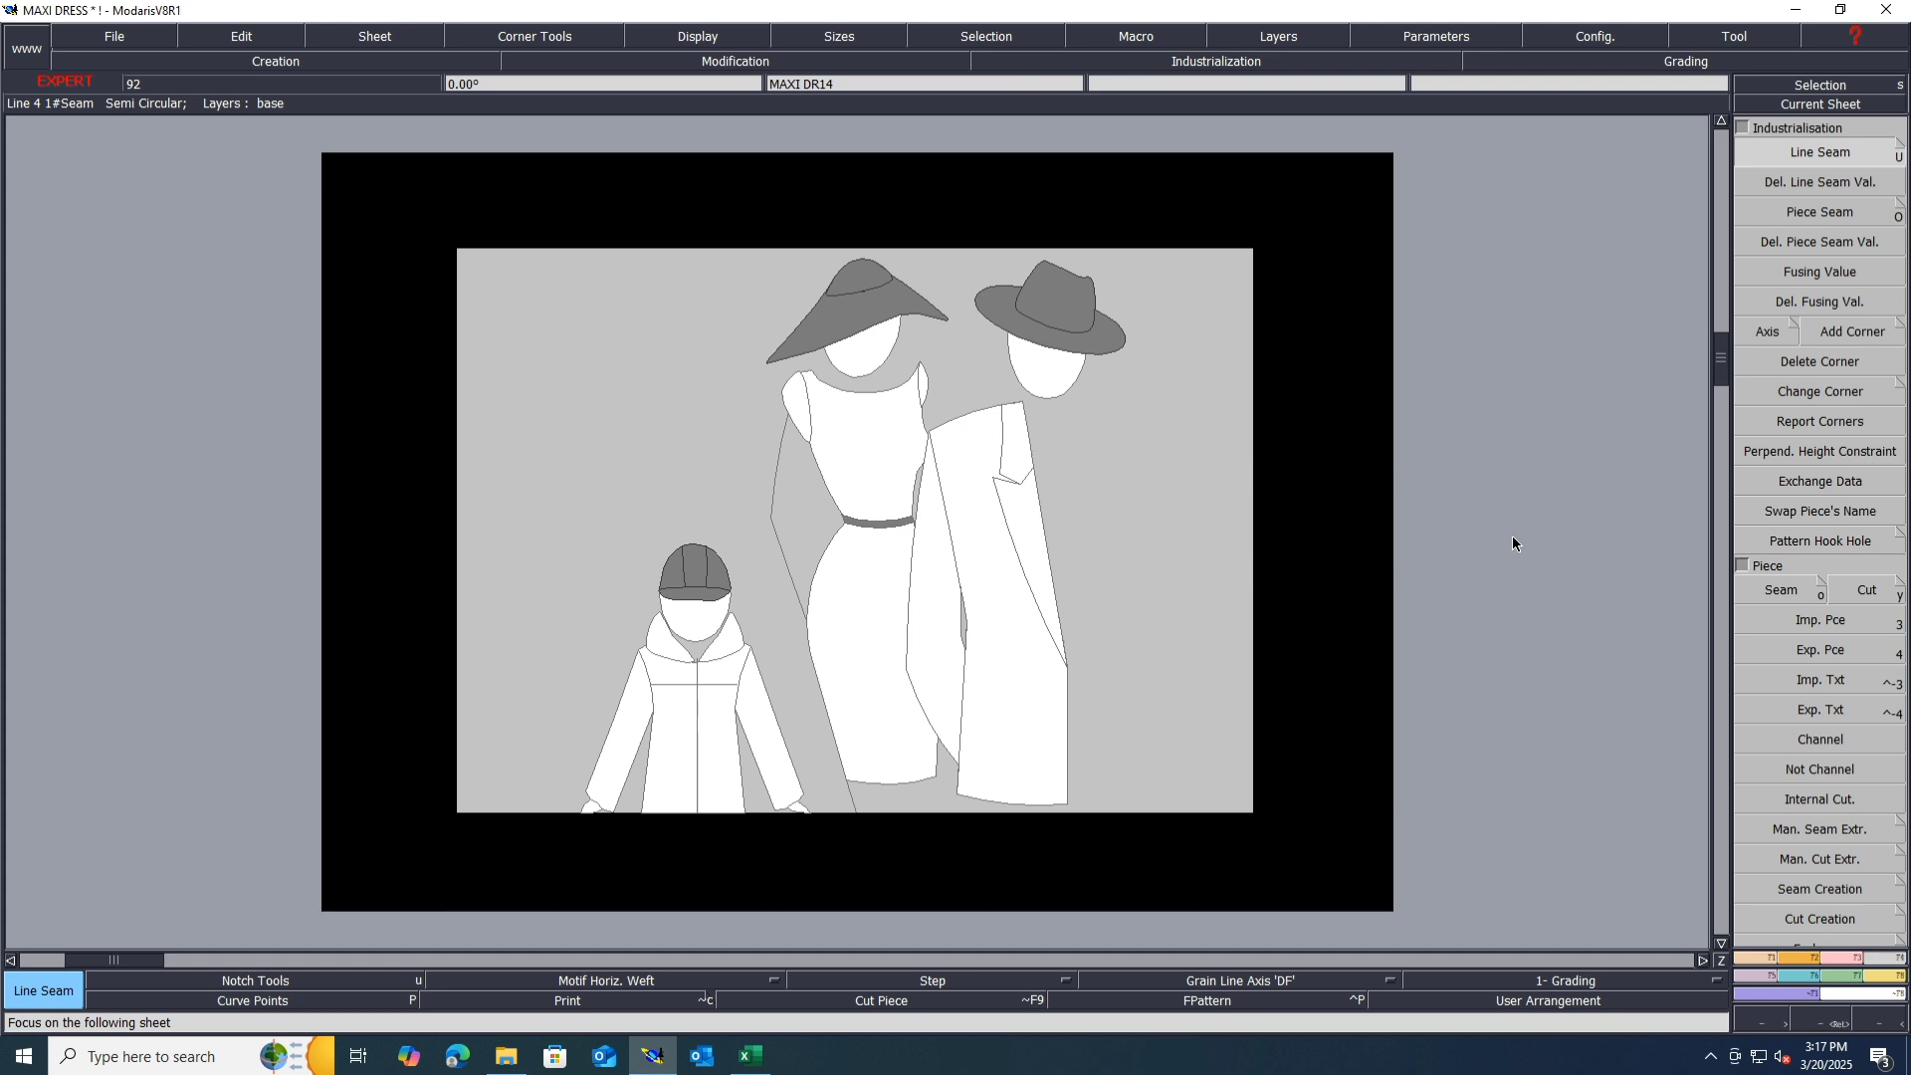
key("Page_Down")
key("j")
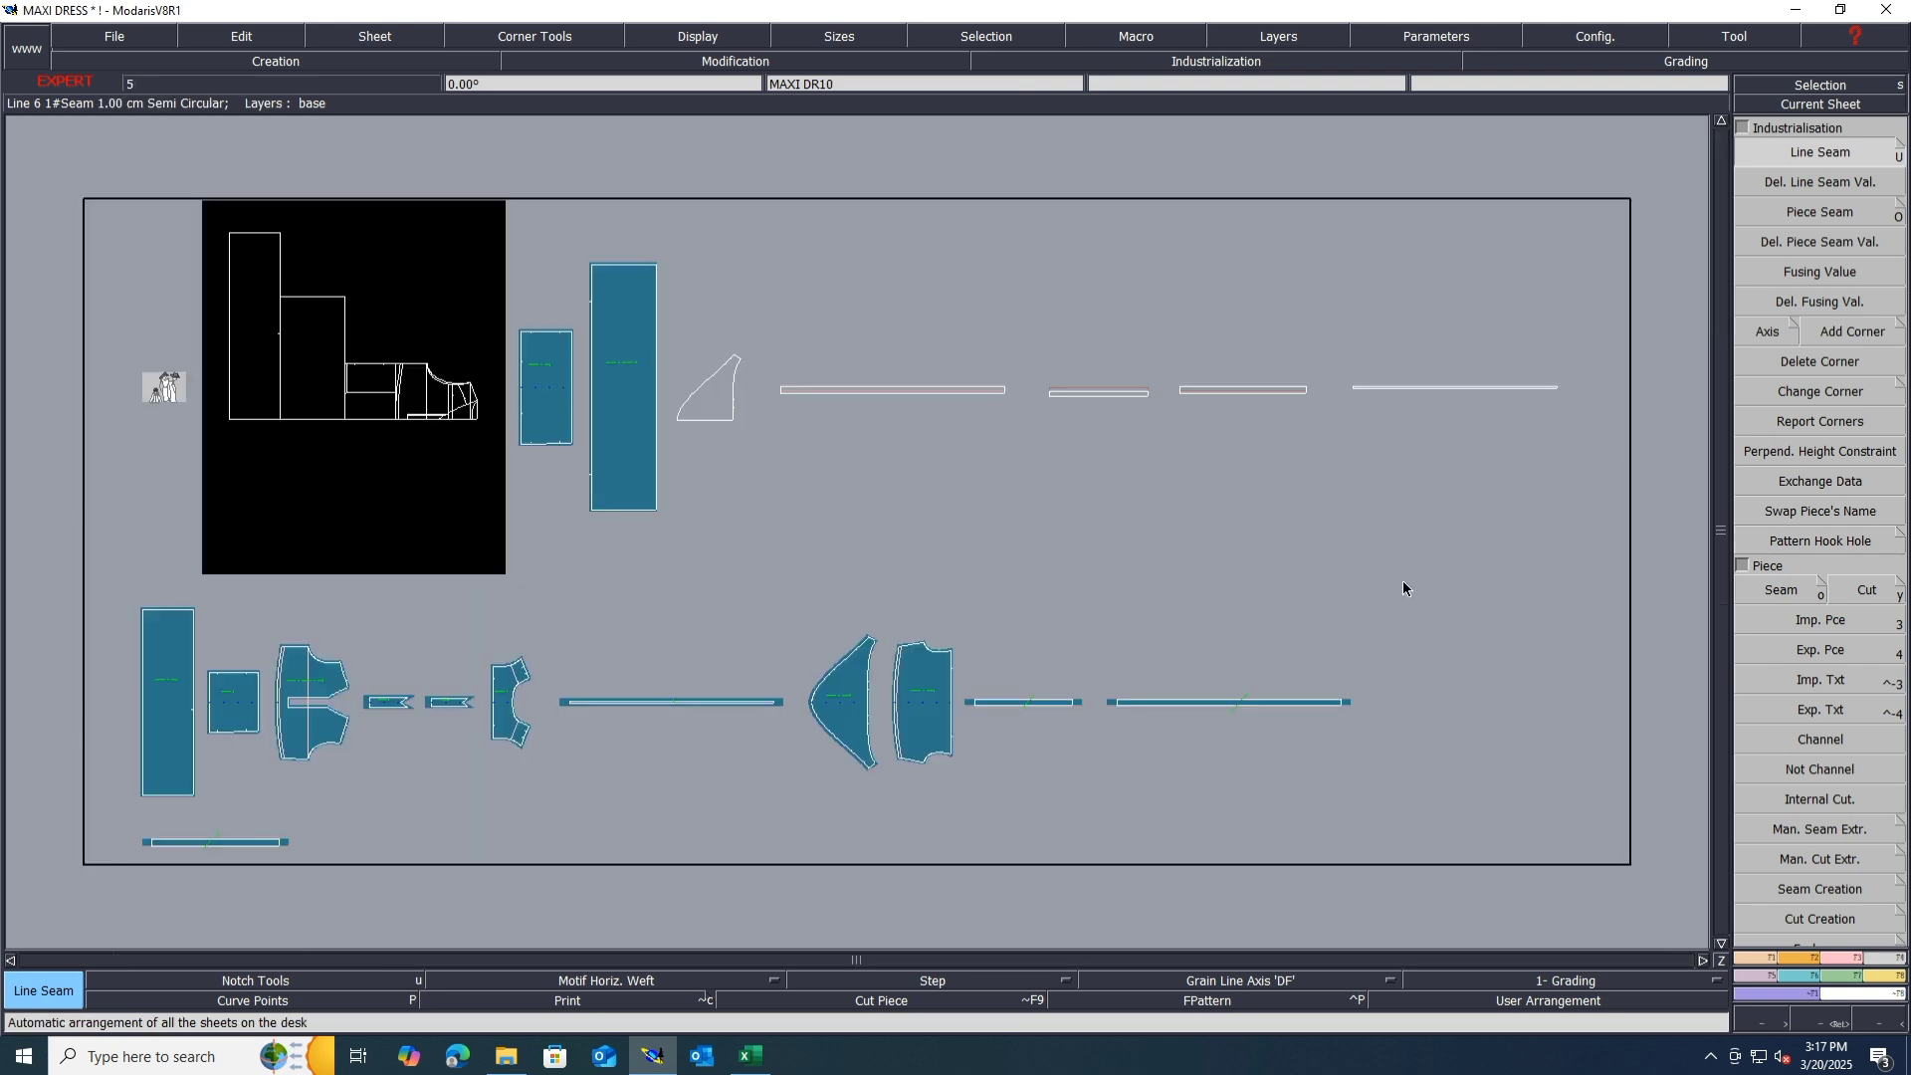
Step: Accept the access paths to the 2072974- LACE UP MAXI DRESS folder and save the model, continuing past the anomaly warnings
key("ctrl+u")
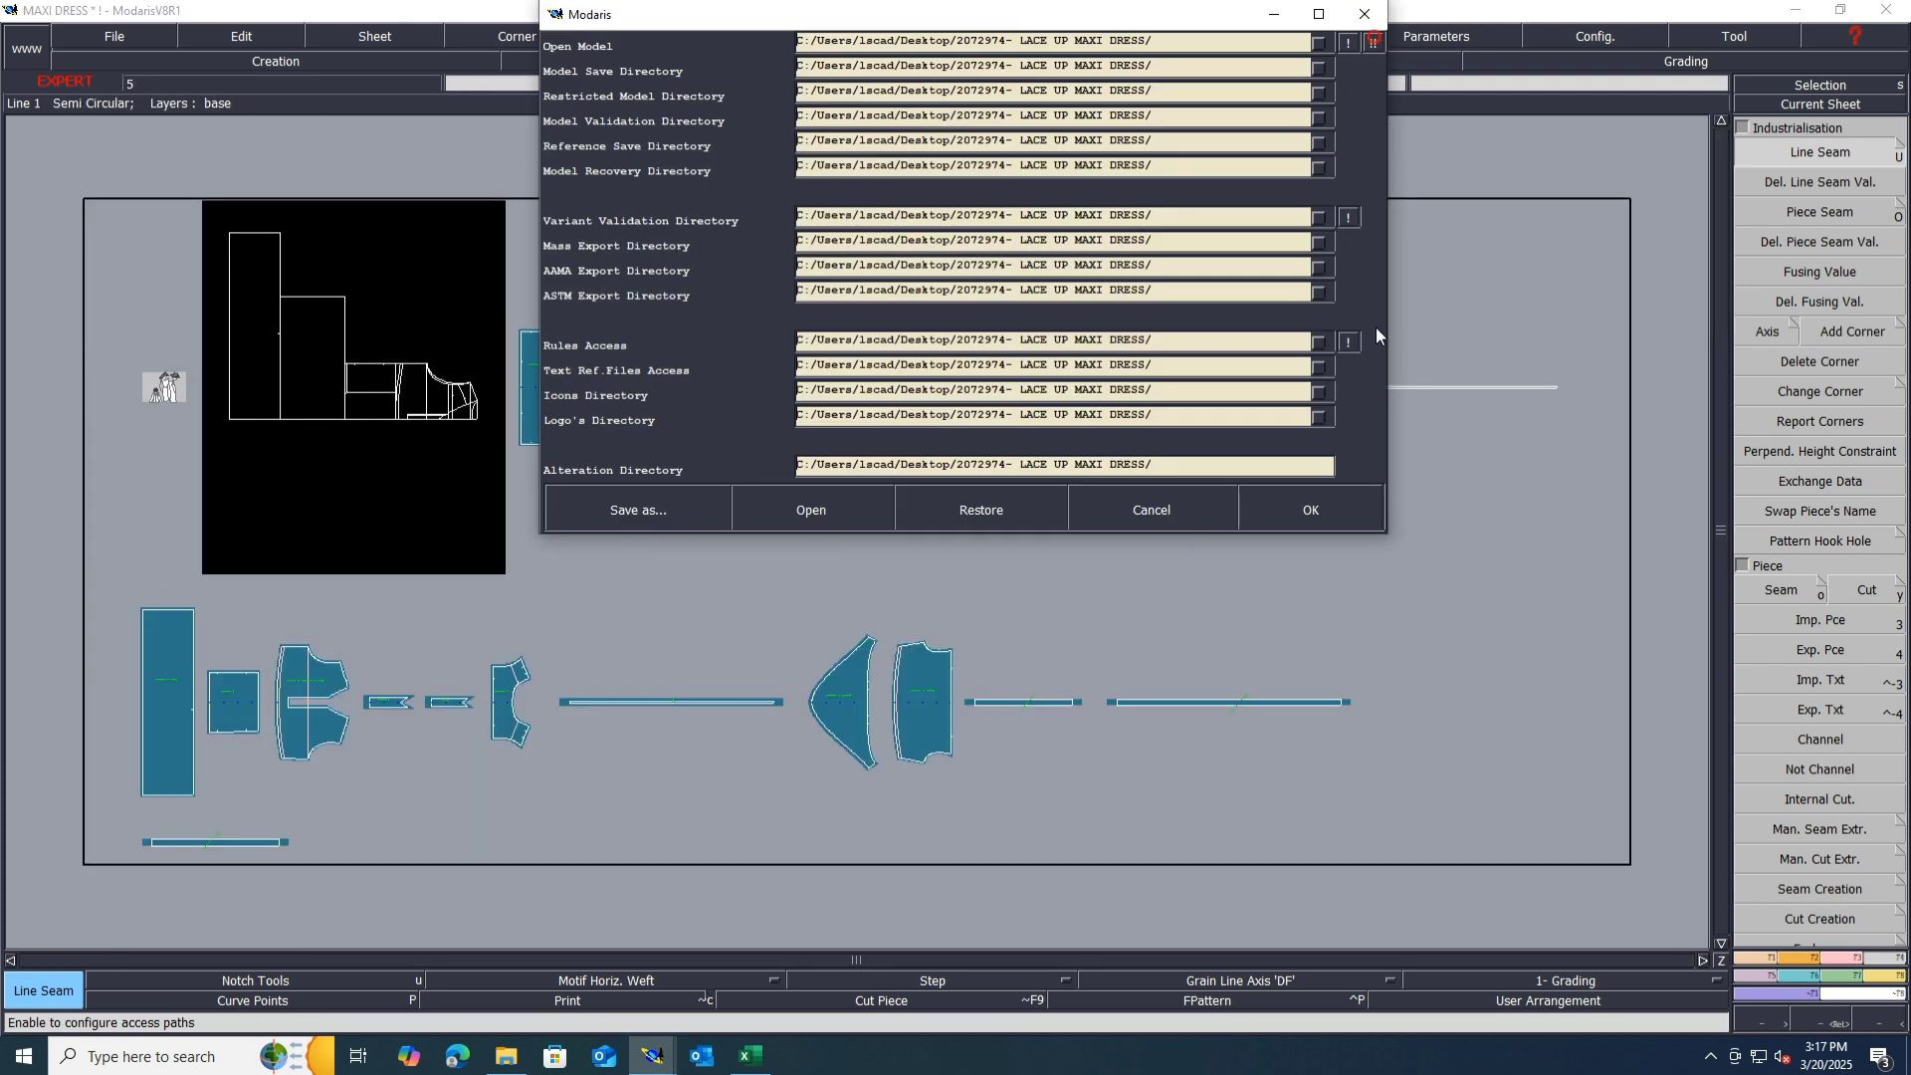
left_click(1310, 510)
key("ctrl+s")
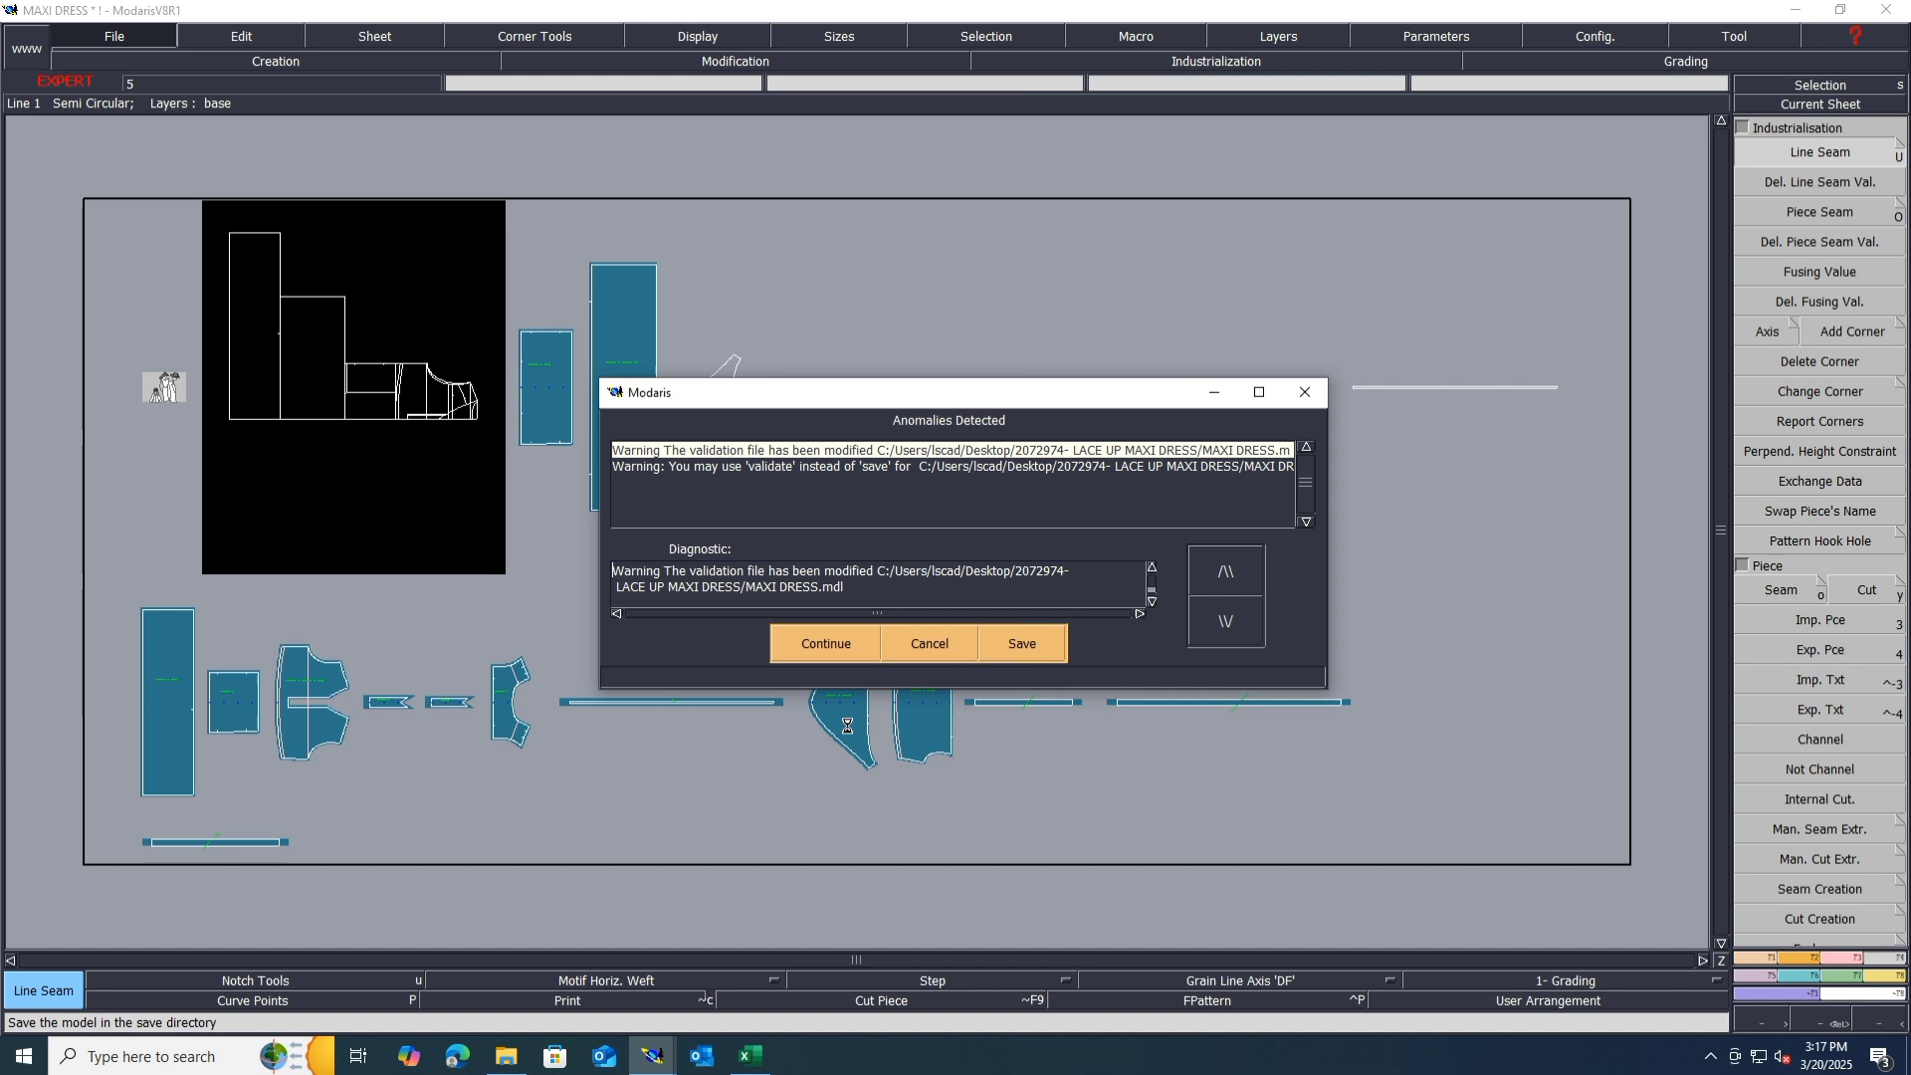
left_click(828, 645)
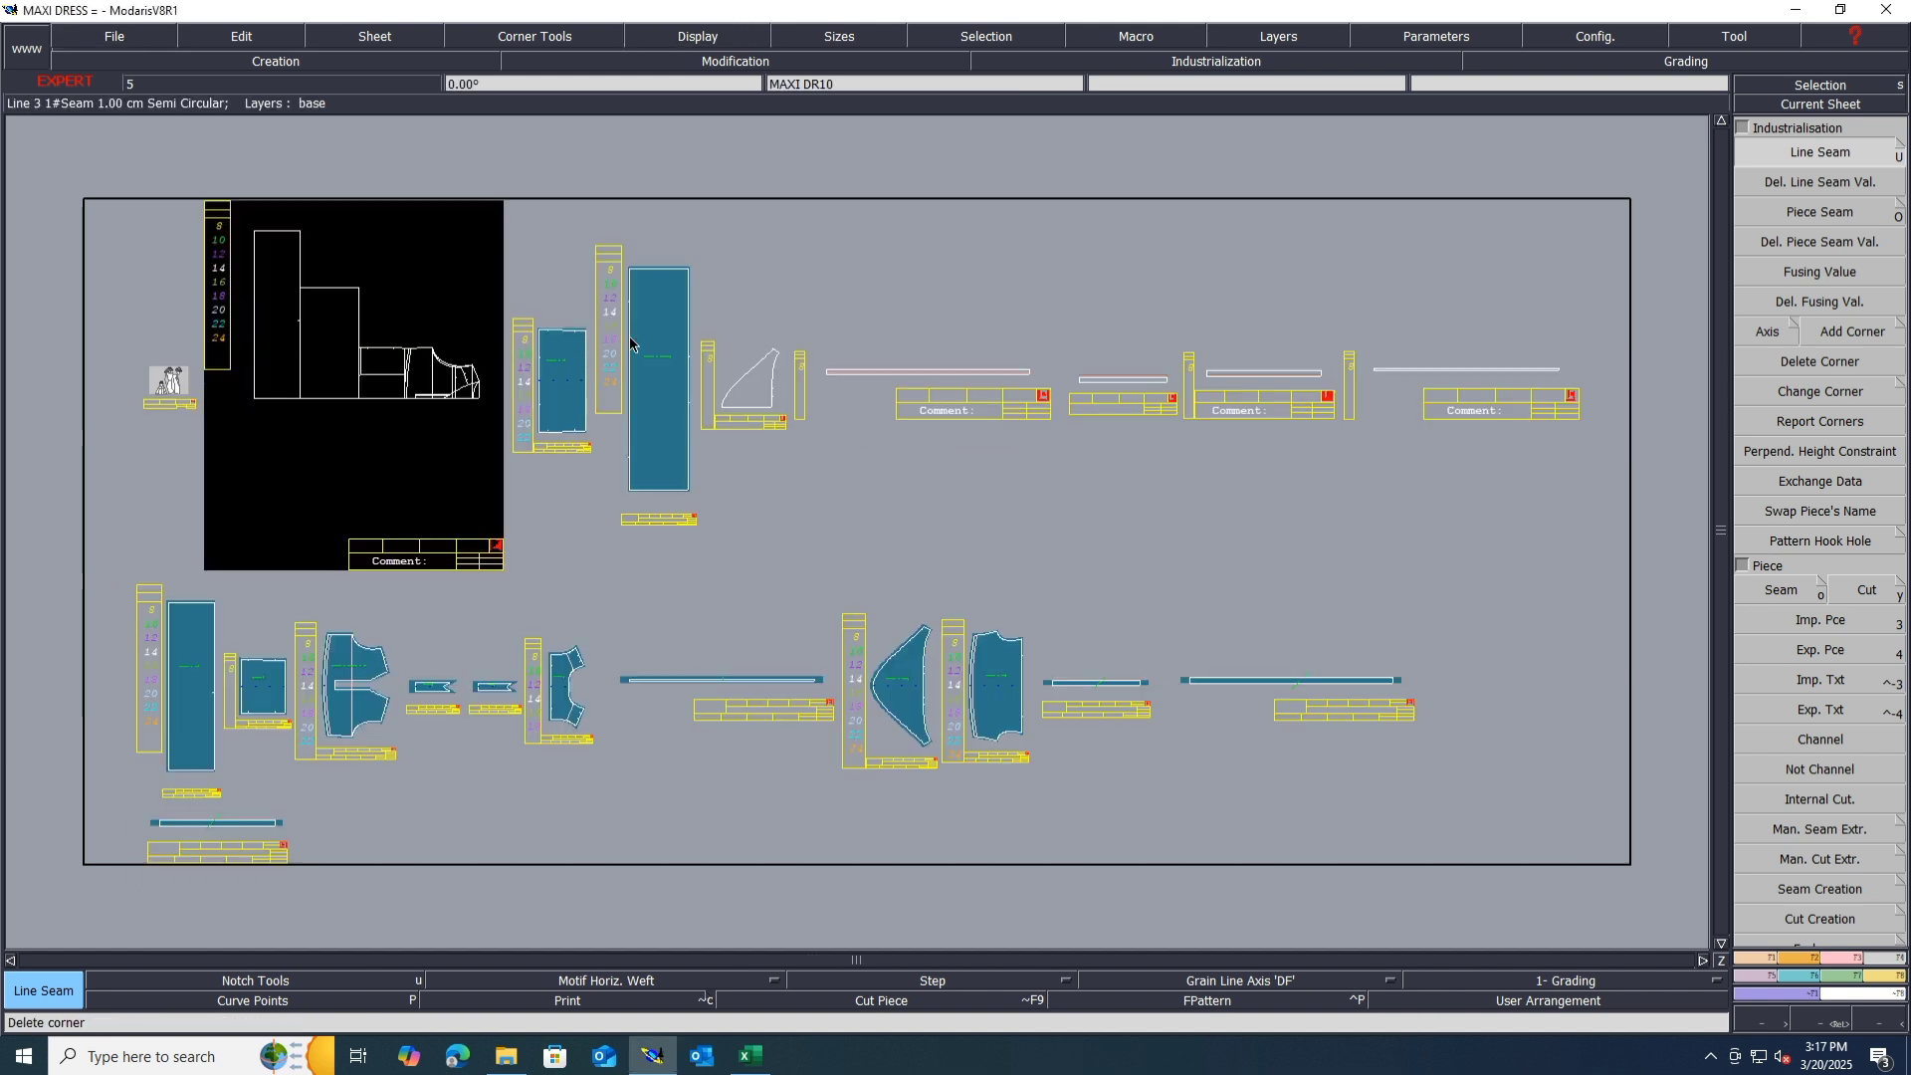
scroll(525, 319, "up", 2)
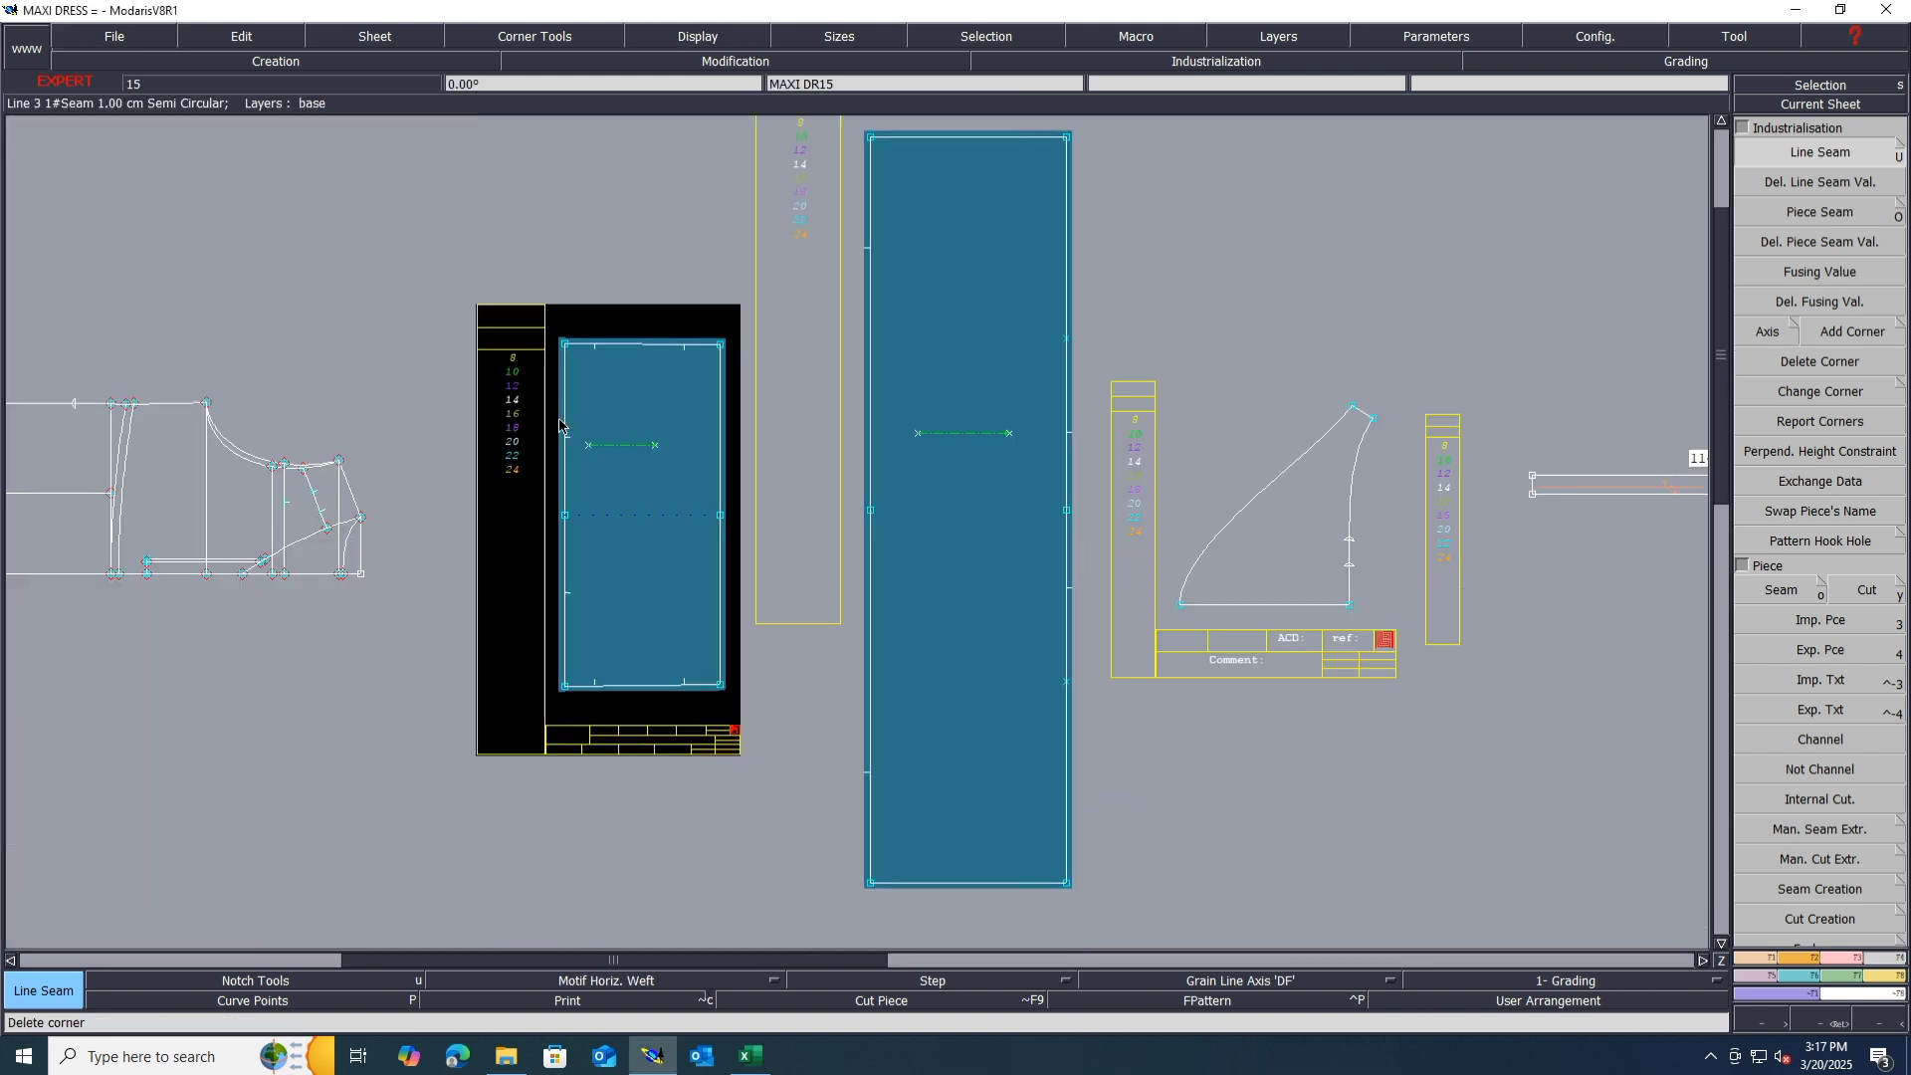
scroll(598, 478, "down", 4)
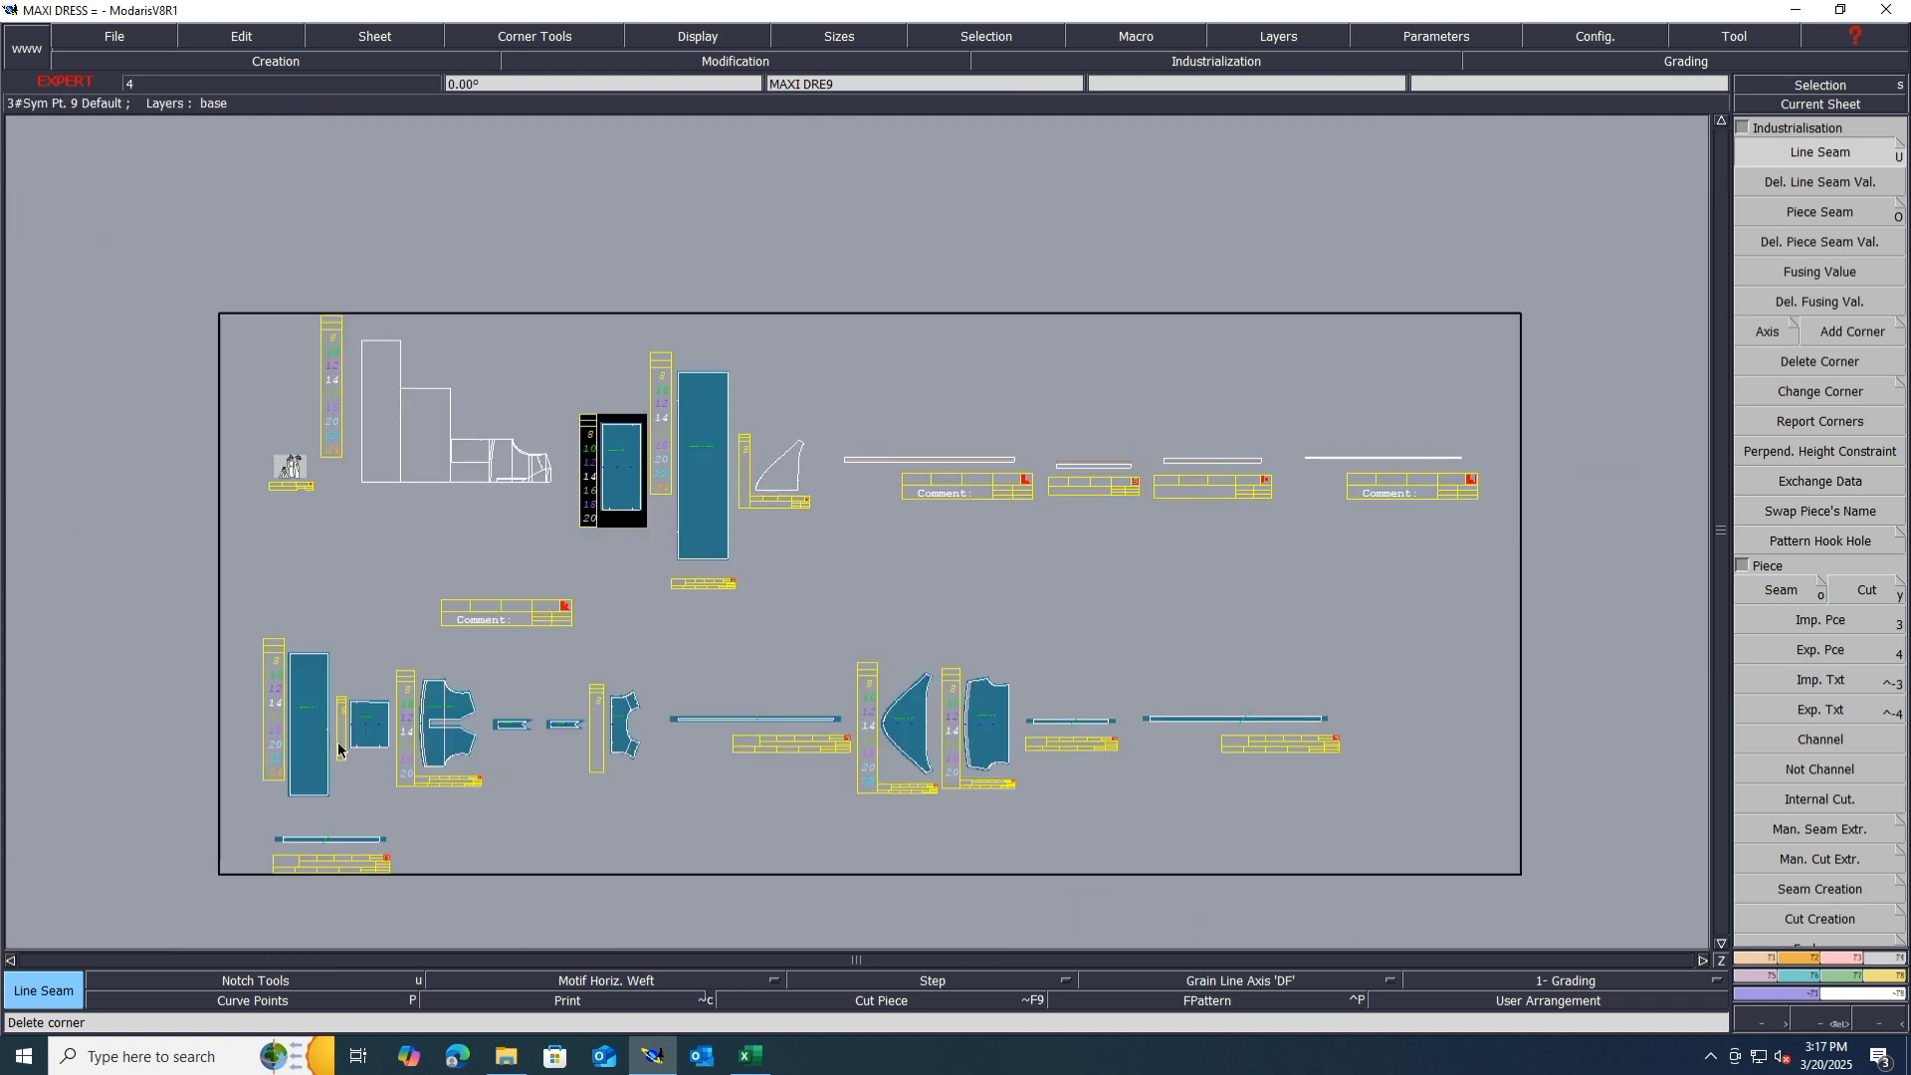
Step: Marry the loose sleeve outline and the first two long strip outlines onto the MAXI DRESS construction sheet
scroll(269, 783, "up", 2)
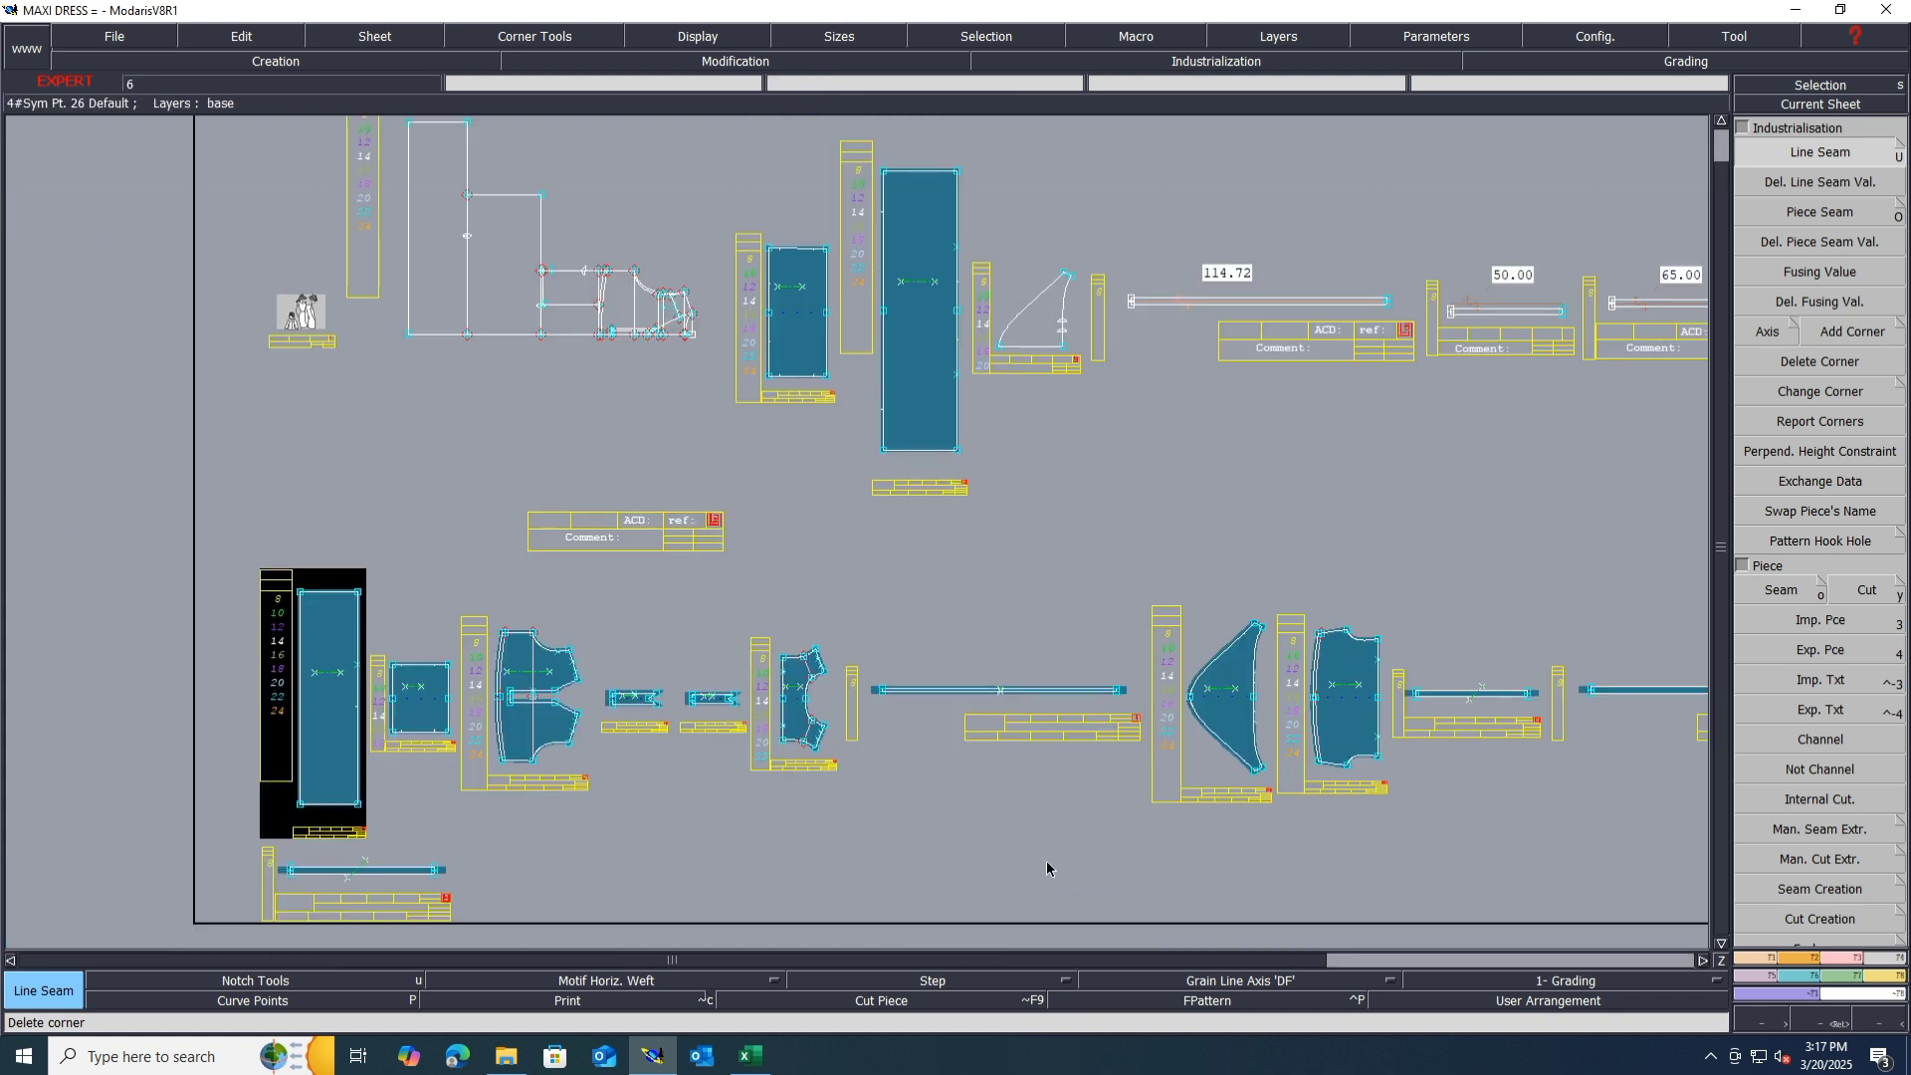
scroll(542, 733, "down", 3)
scroll(733, 555, "up", 1)
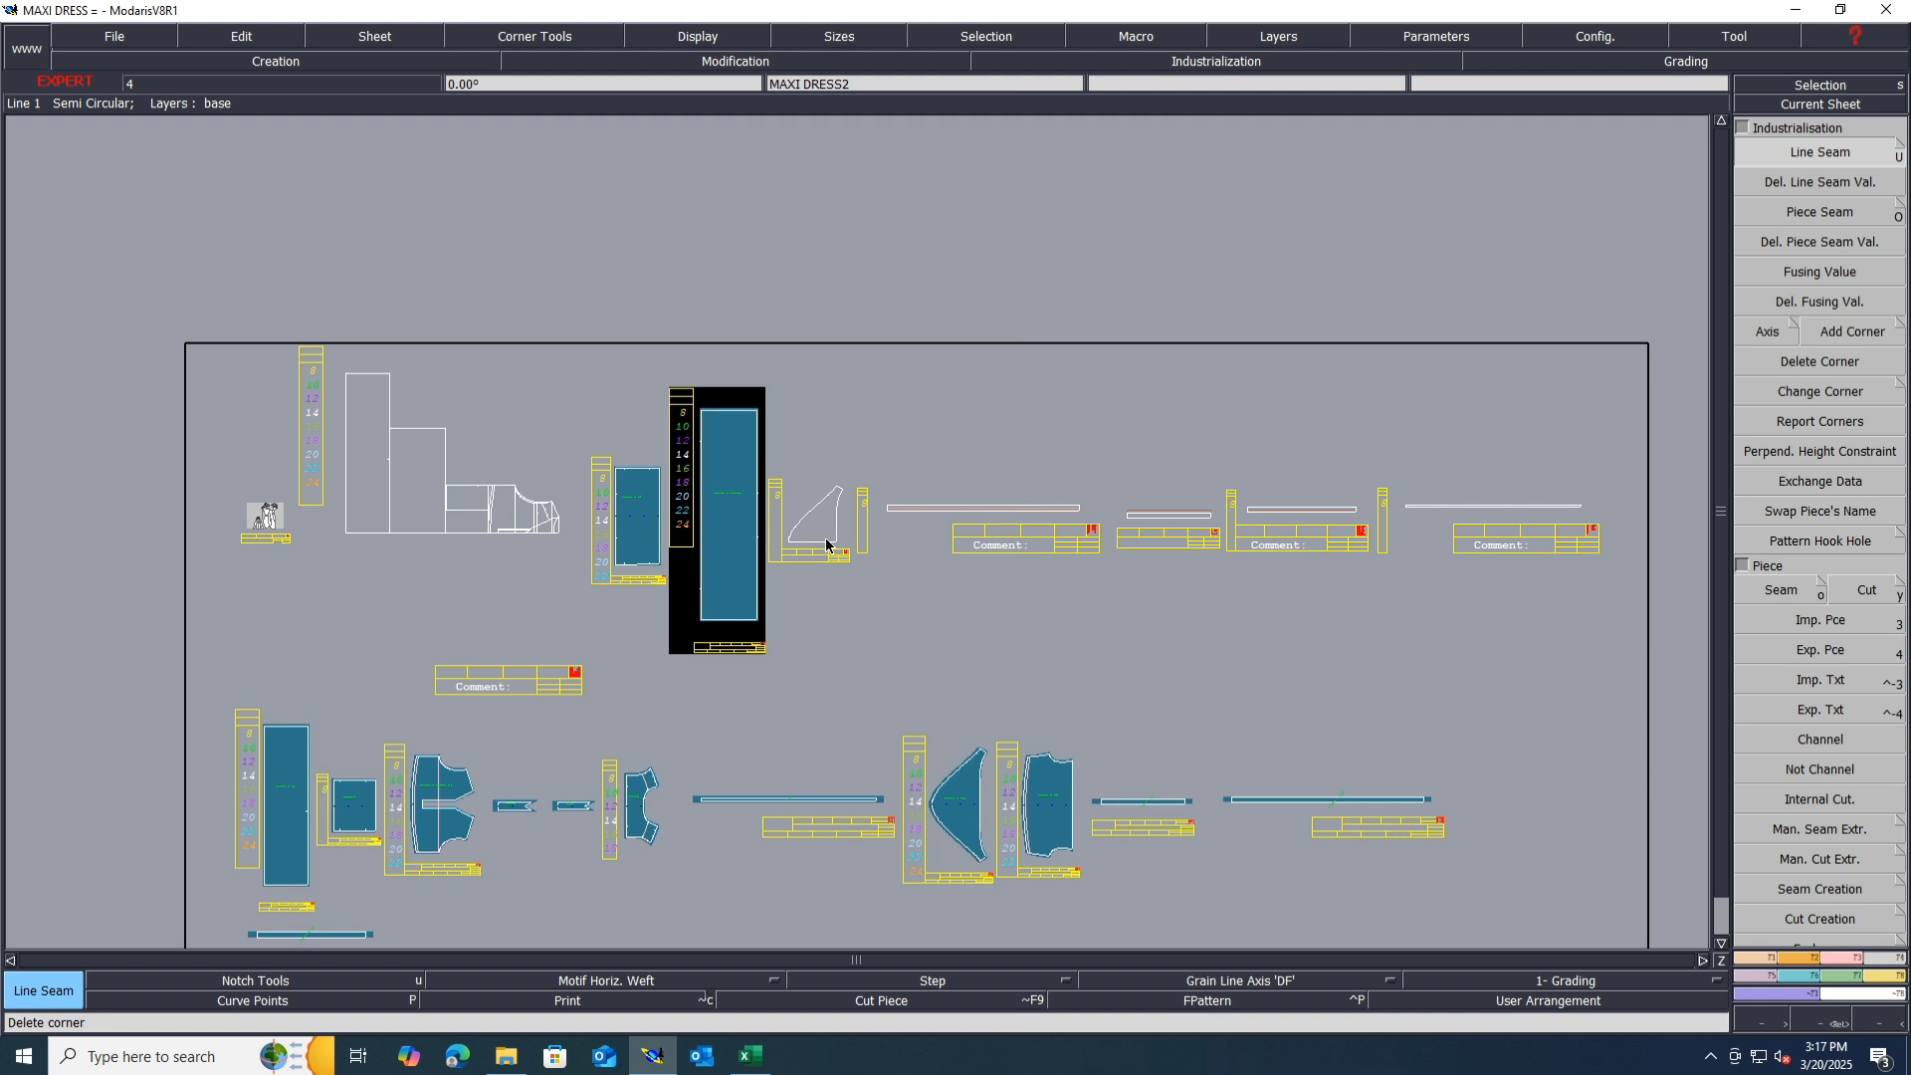
key("m")
left_click(826, 543)
left_click(410, 485)
left_click(966, 509)
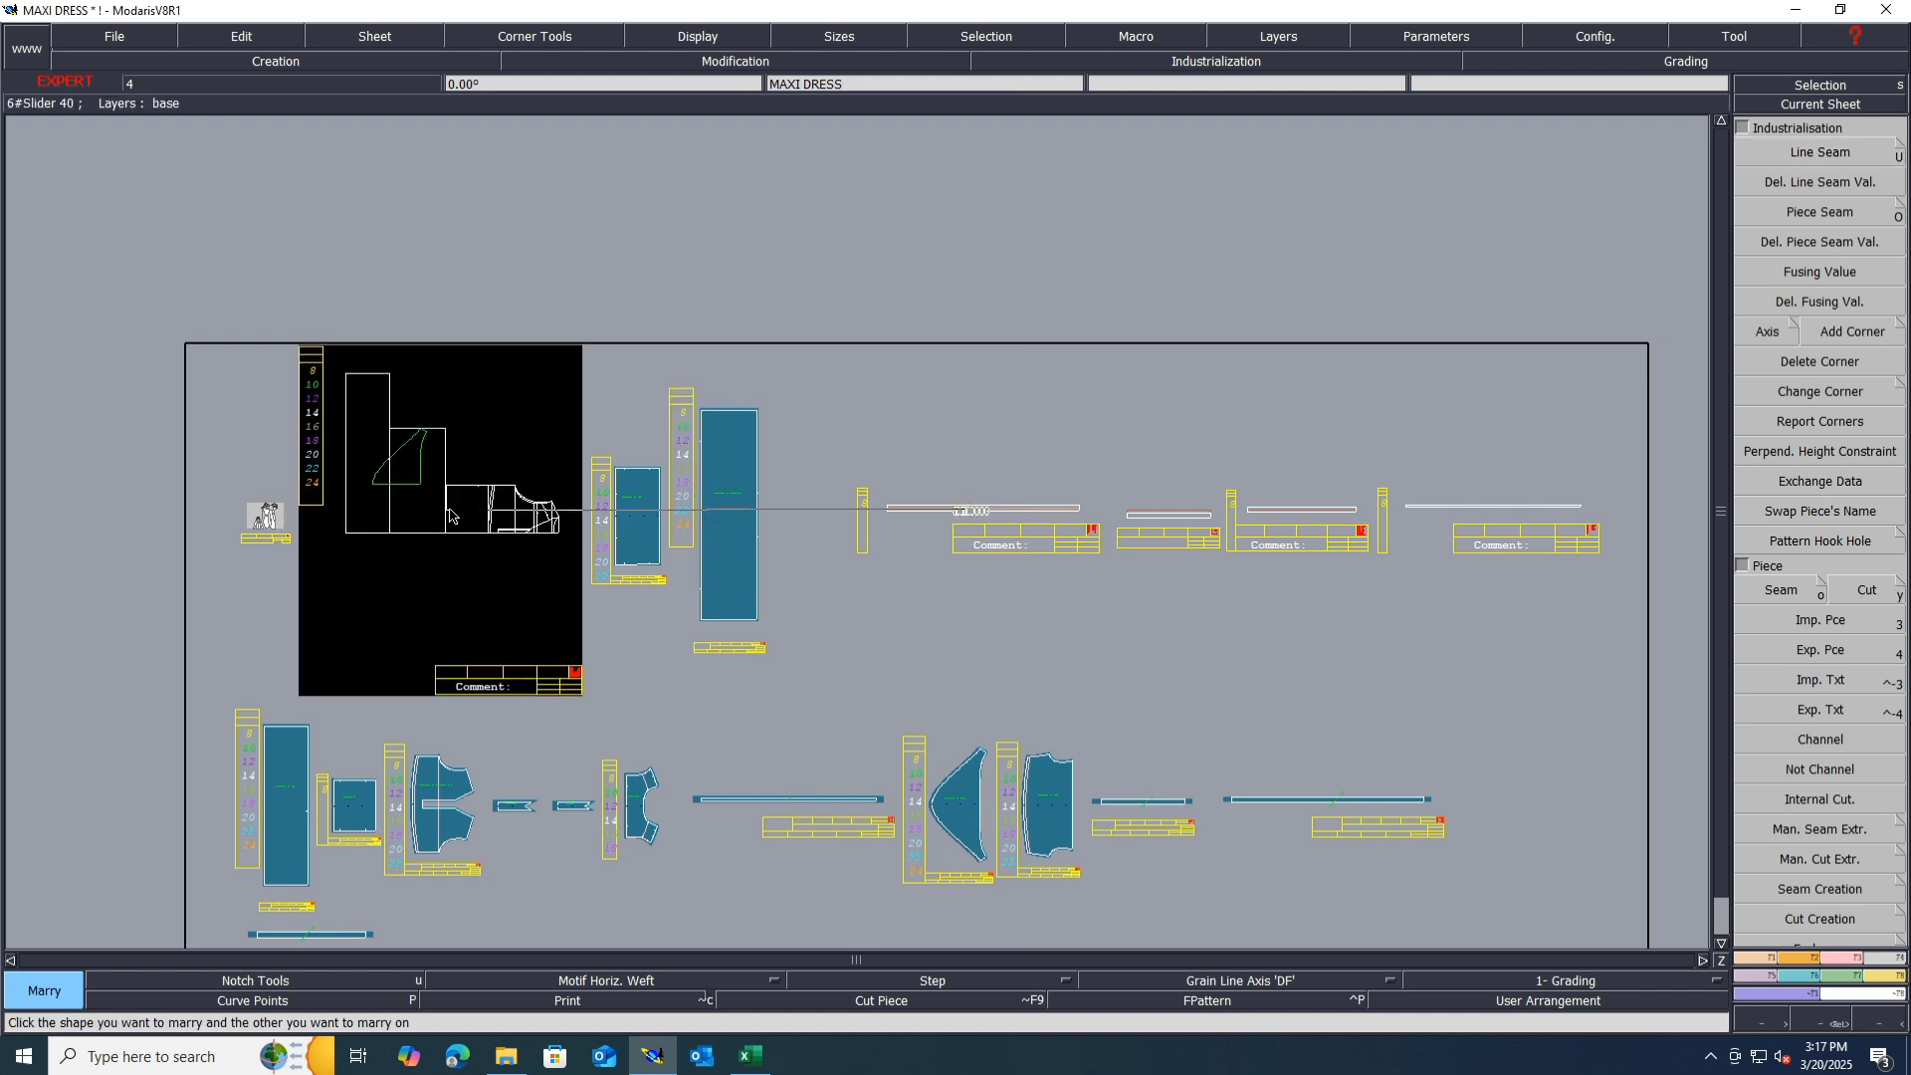
left_click(375, 496)
left_click(1216, 529)
left_click(419, 515)
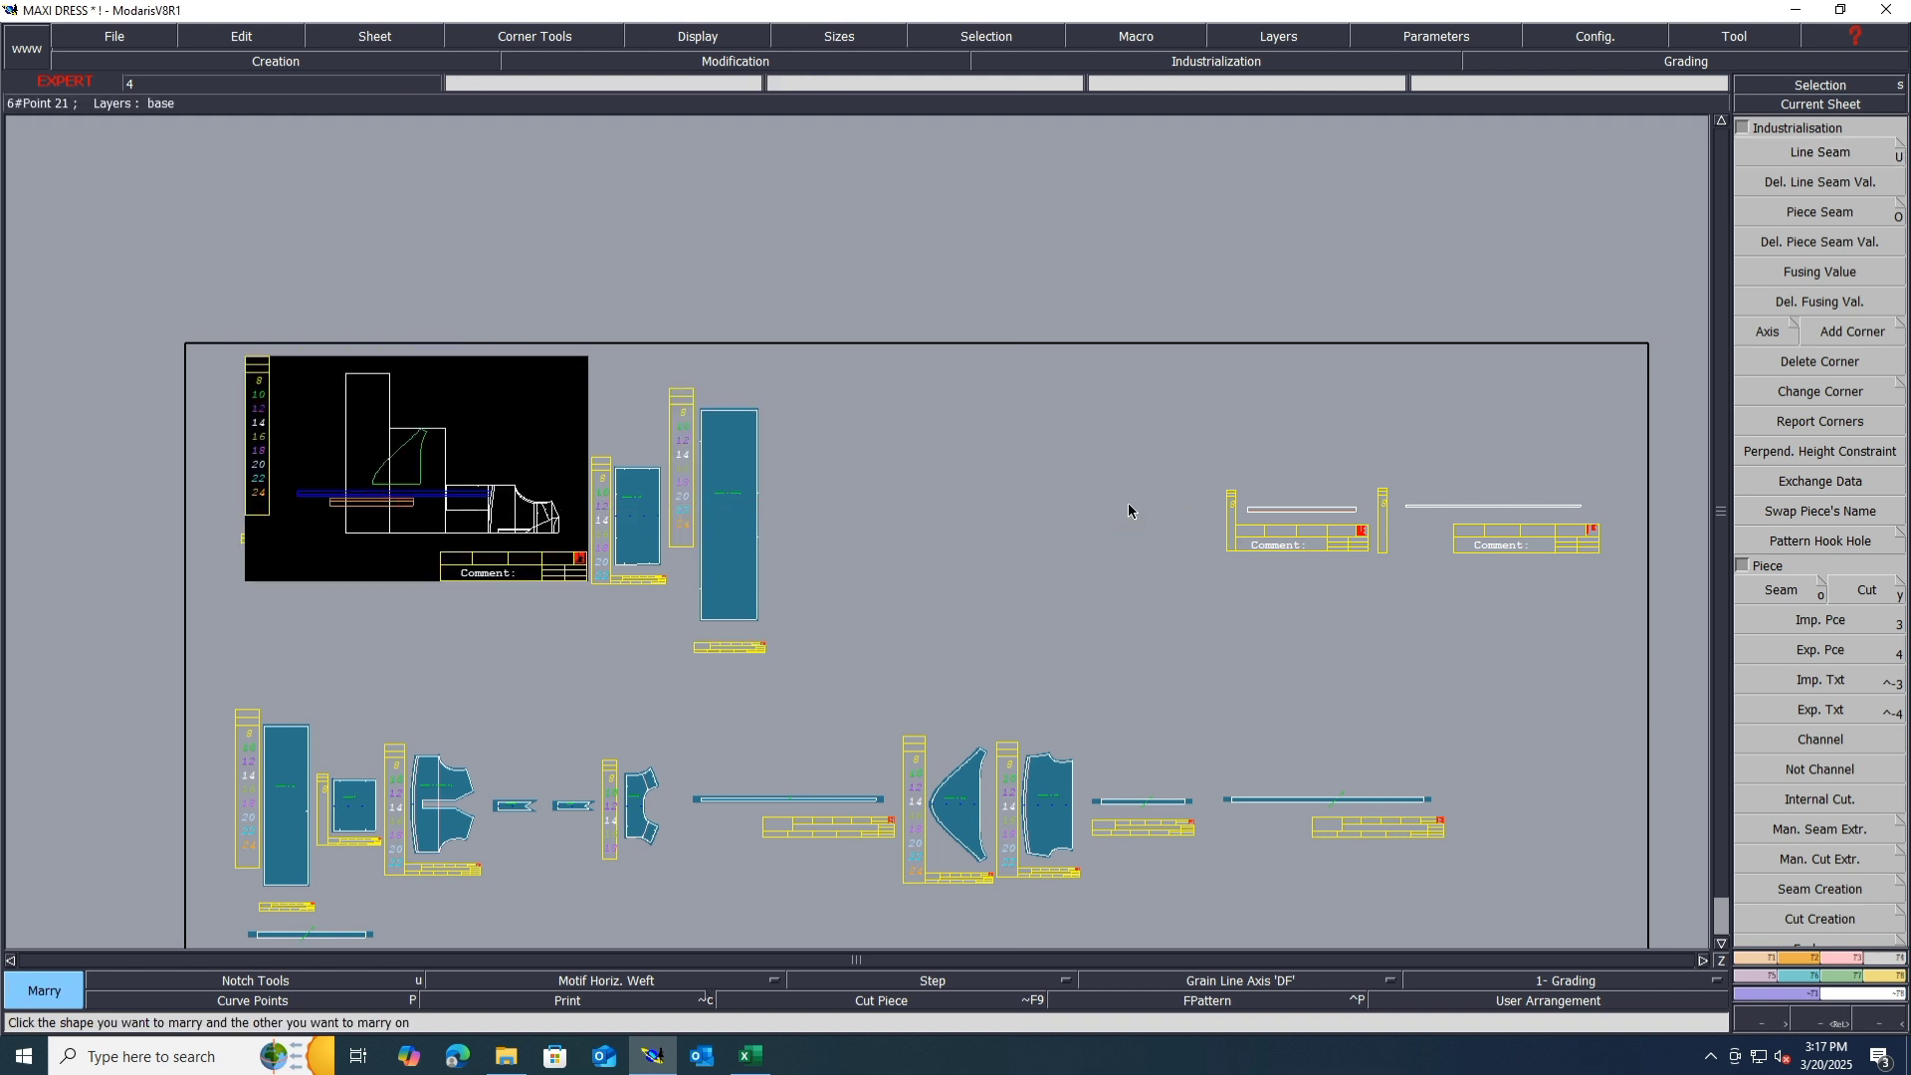
Step: Marry the remaining two strip outlines onto the construction sheet and automatically arrange all the sheets
left_click(1269, 507)
left_click(364, 500)
left_click(1473, 507)
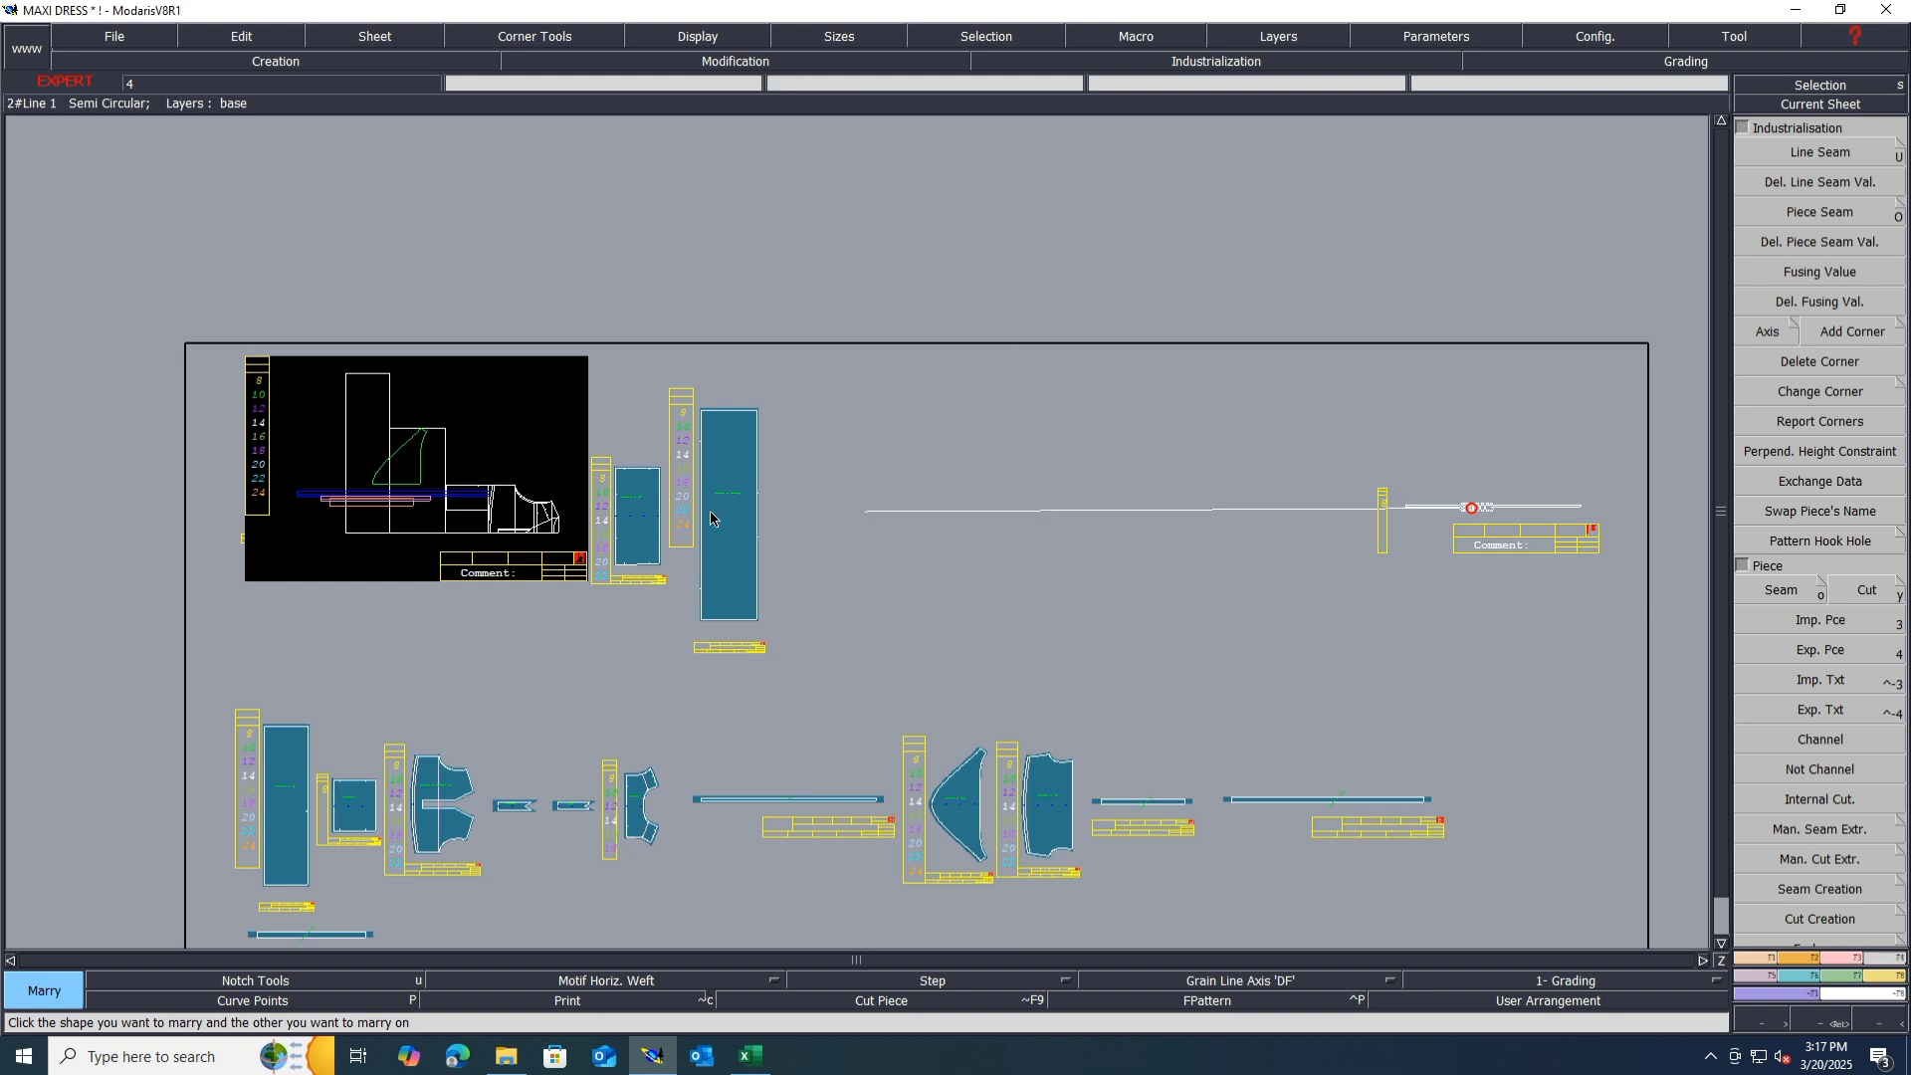
left_click(391, 470)
key("j")
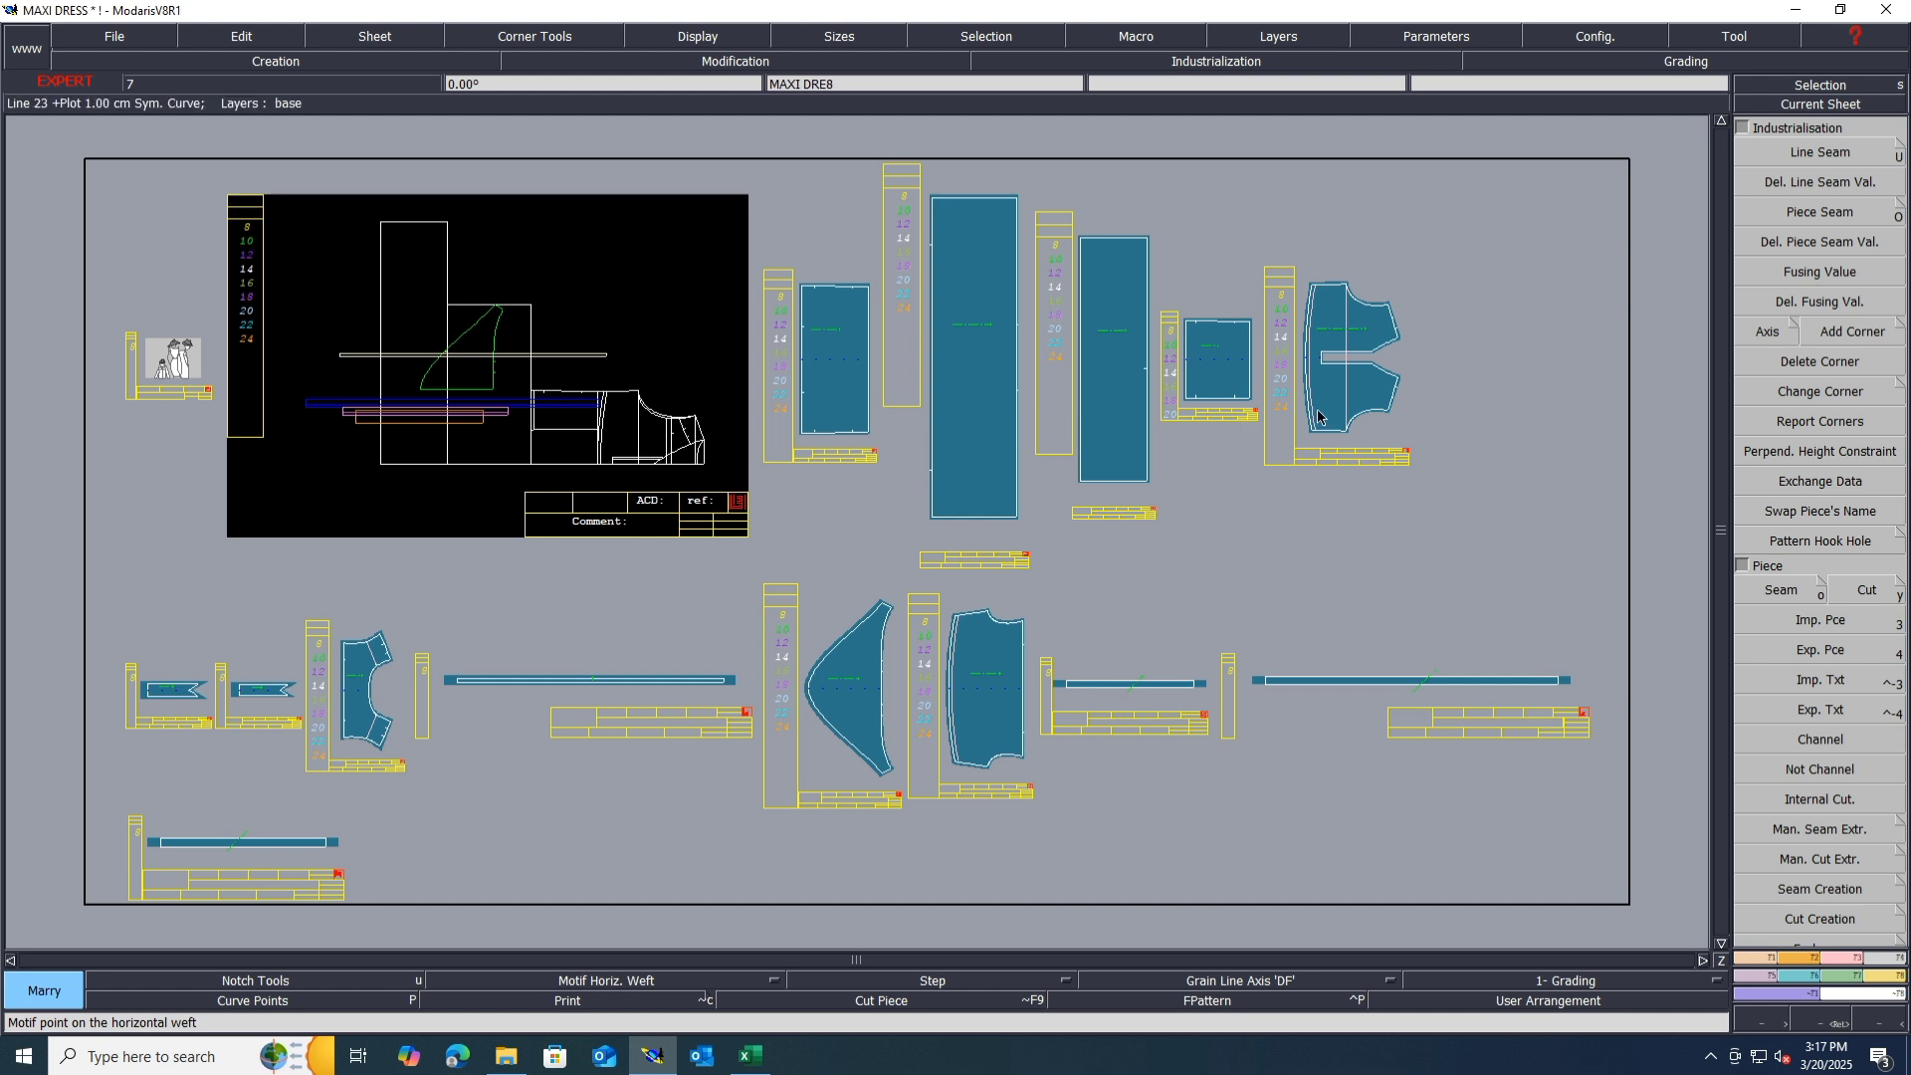
Step: Use Arrange to move the small rectangular piece below the upper row and the slit front bodice to that row's right end
key("a")
left_click(1222, 373)
left_click(1445, 605)
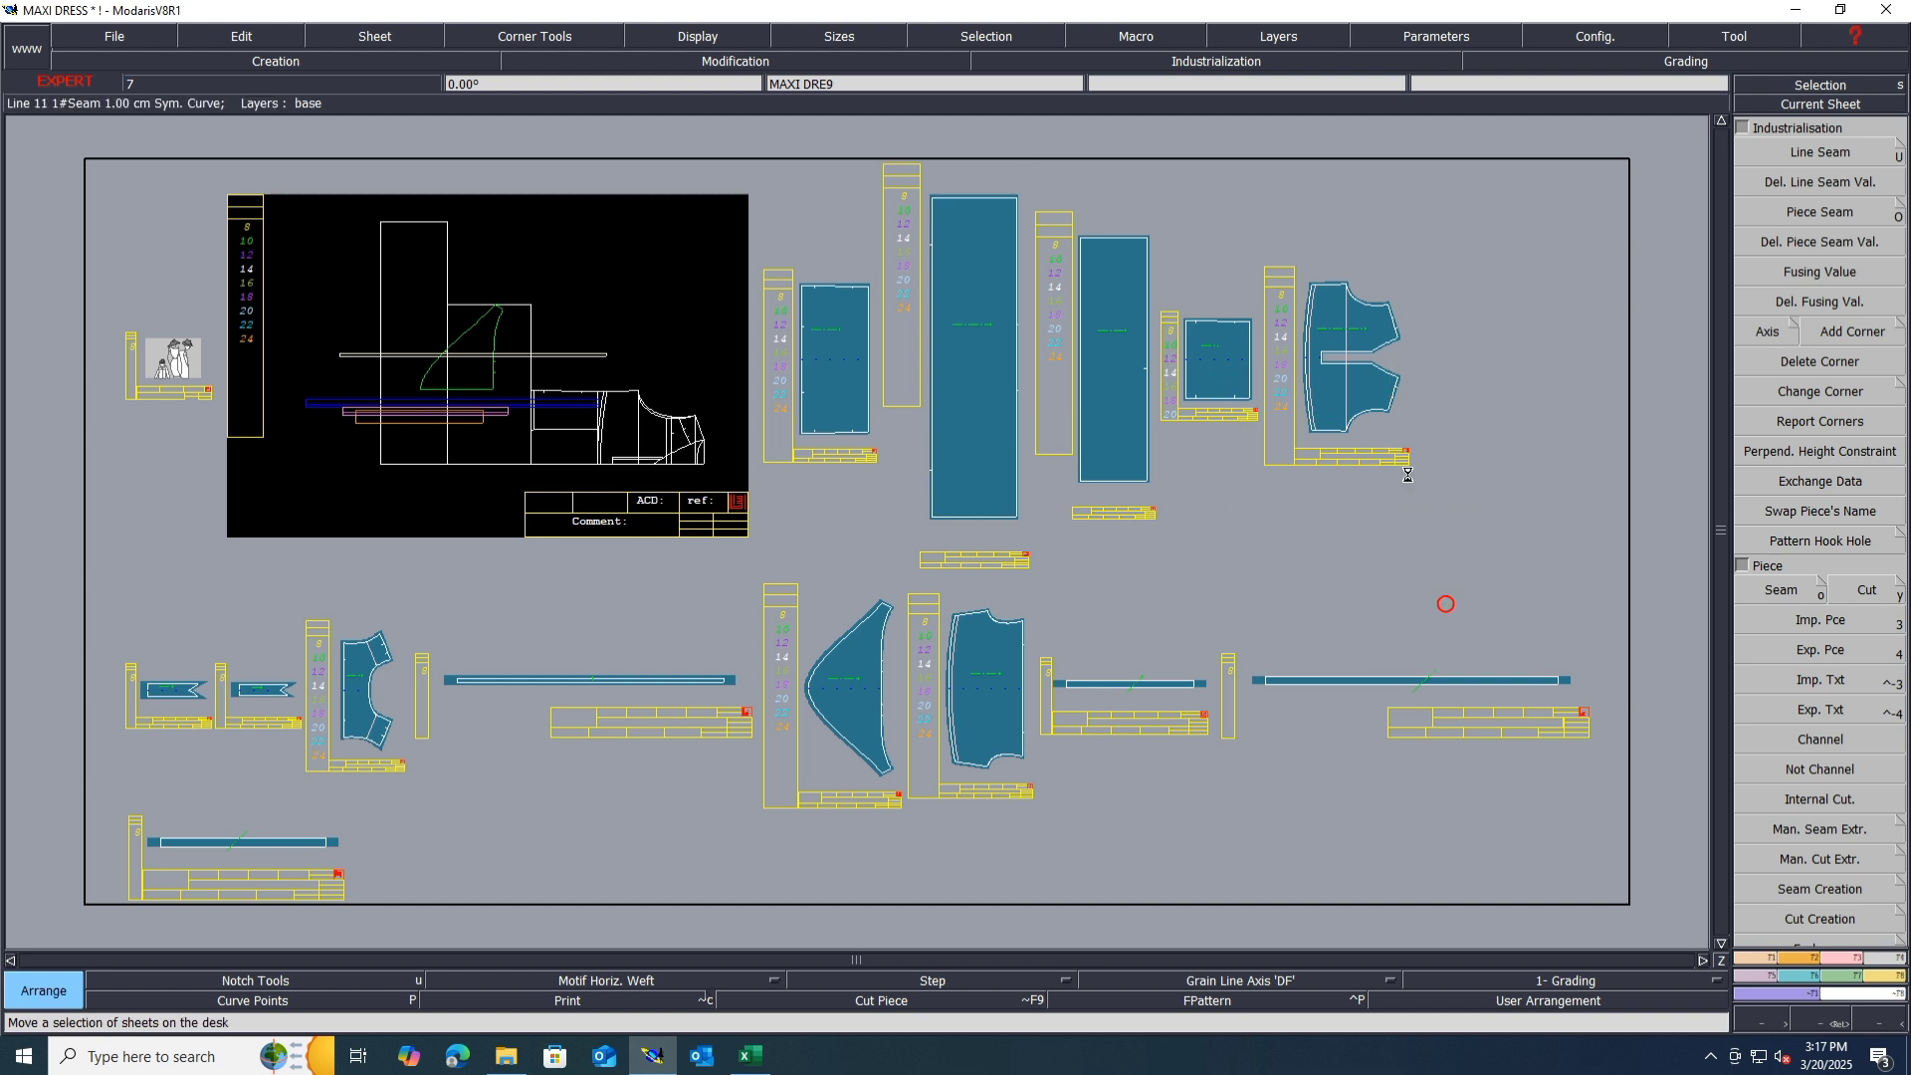
left_click(1321, 401)
left_click(1485, 374)
Step: Move the tallest panel and short rectangular panel beside the front bodice, with the back bodice at the row's end and the yoke beneath it
left_click(956, 395)
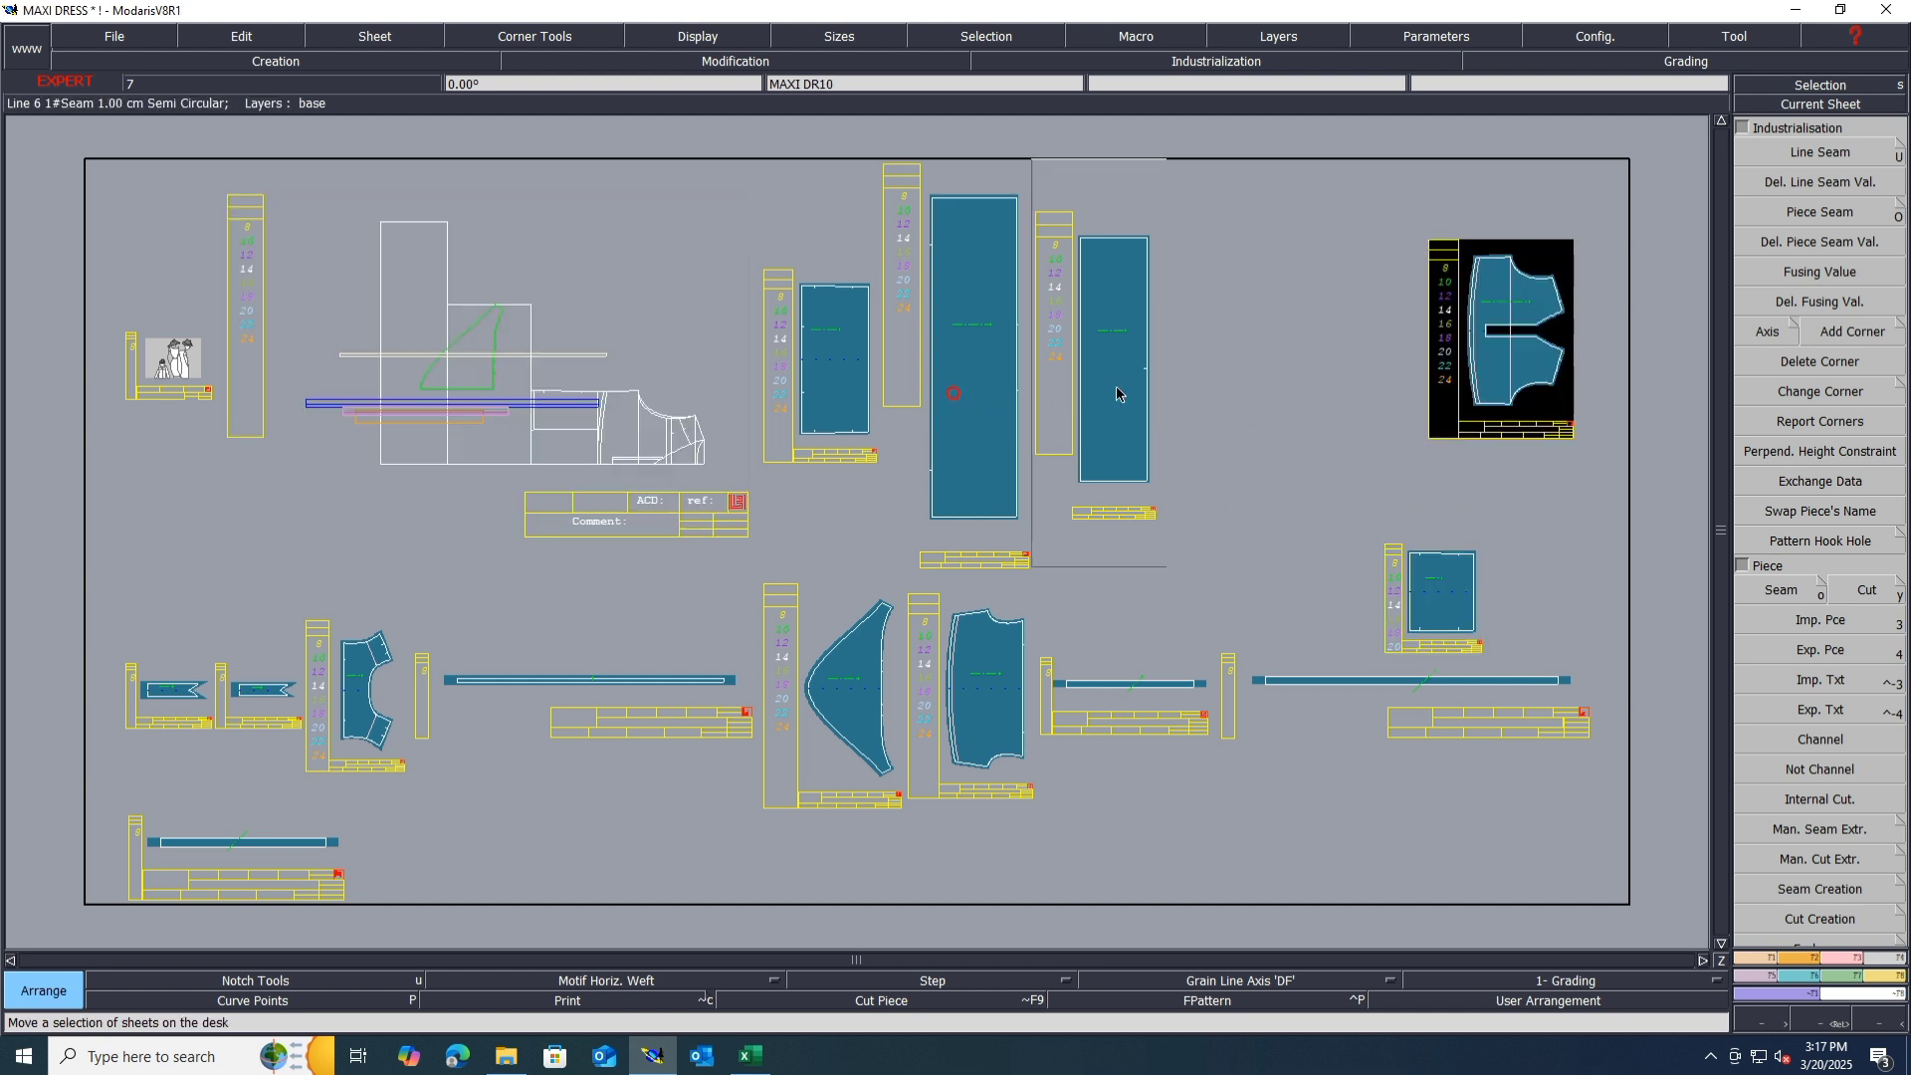
left_click(1229, 412)
left_click(816, 396)
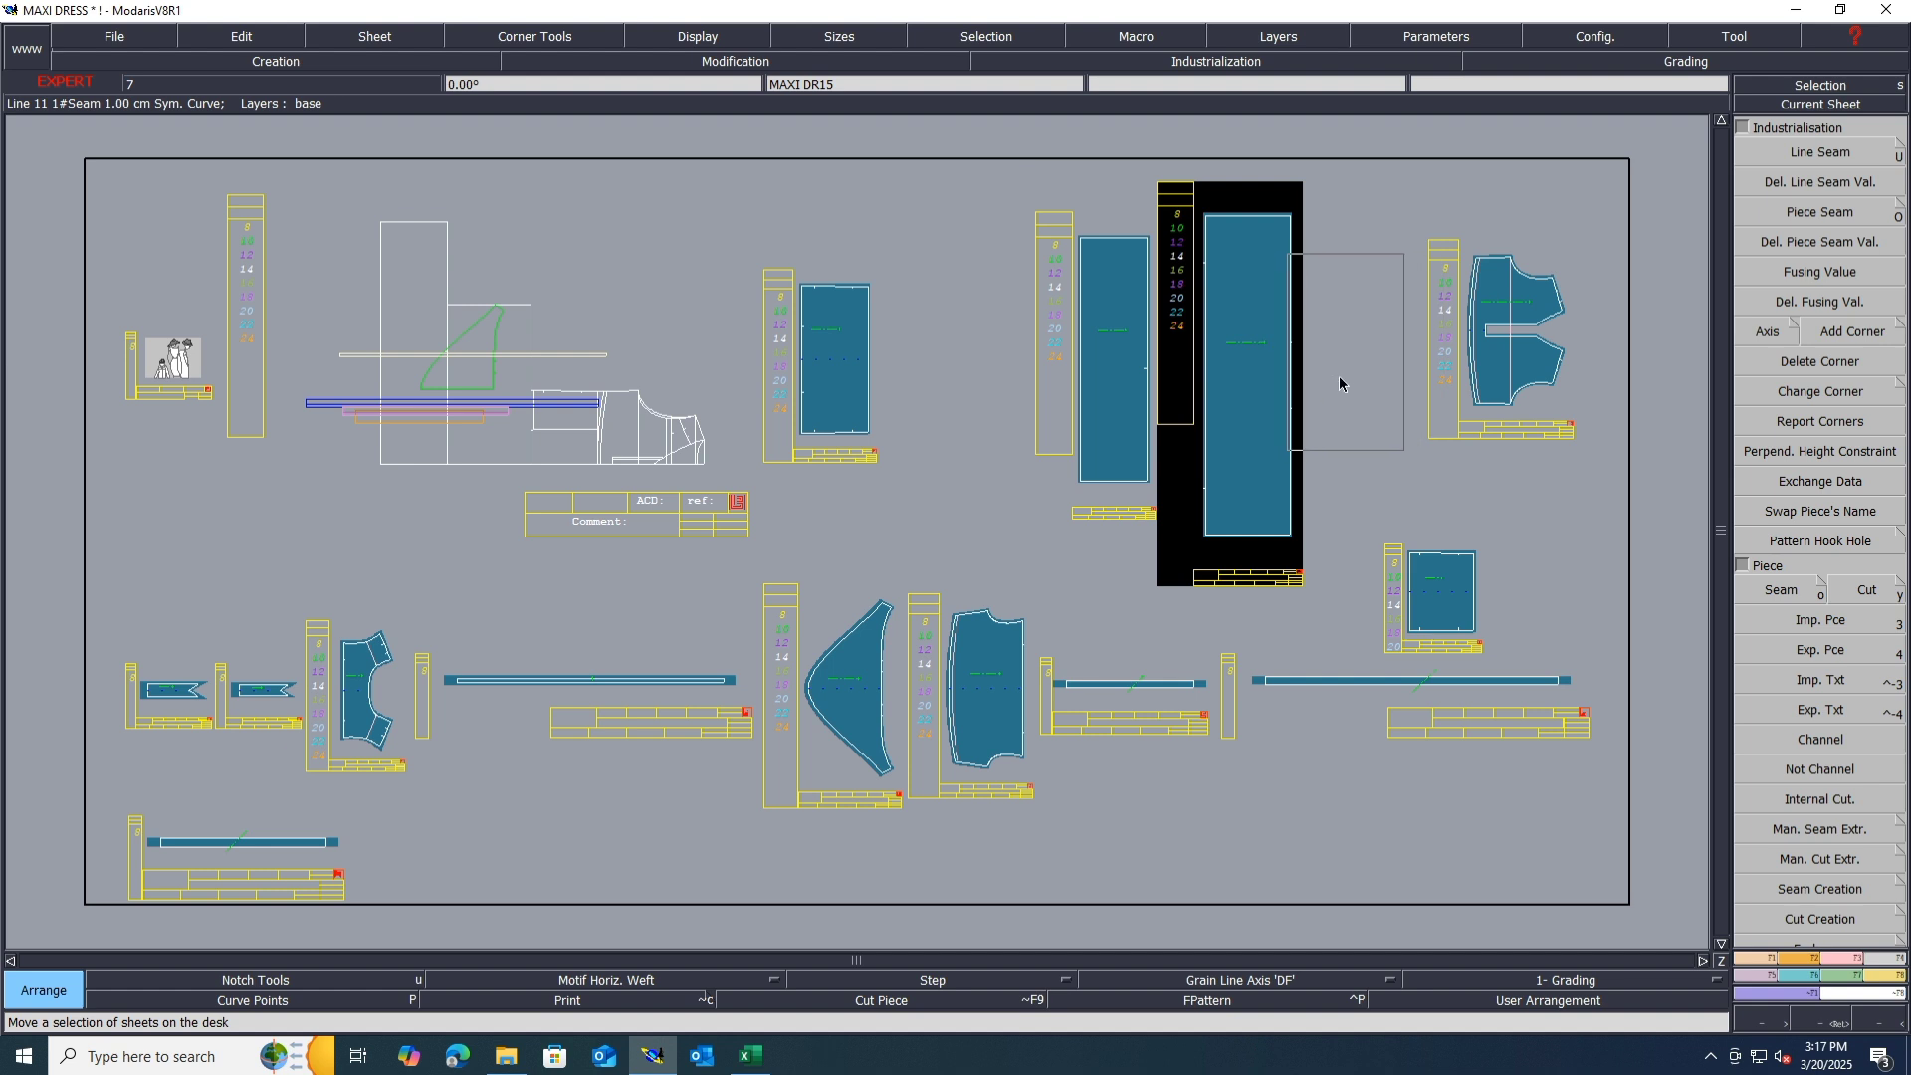
left_click(1349, 382)
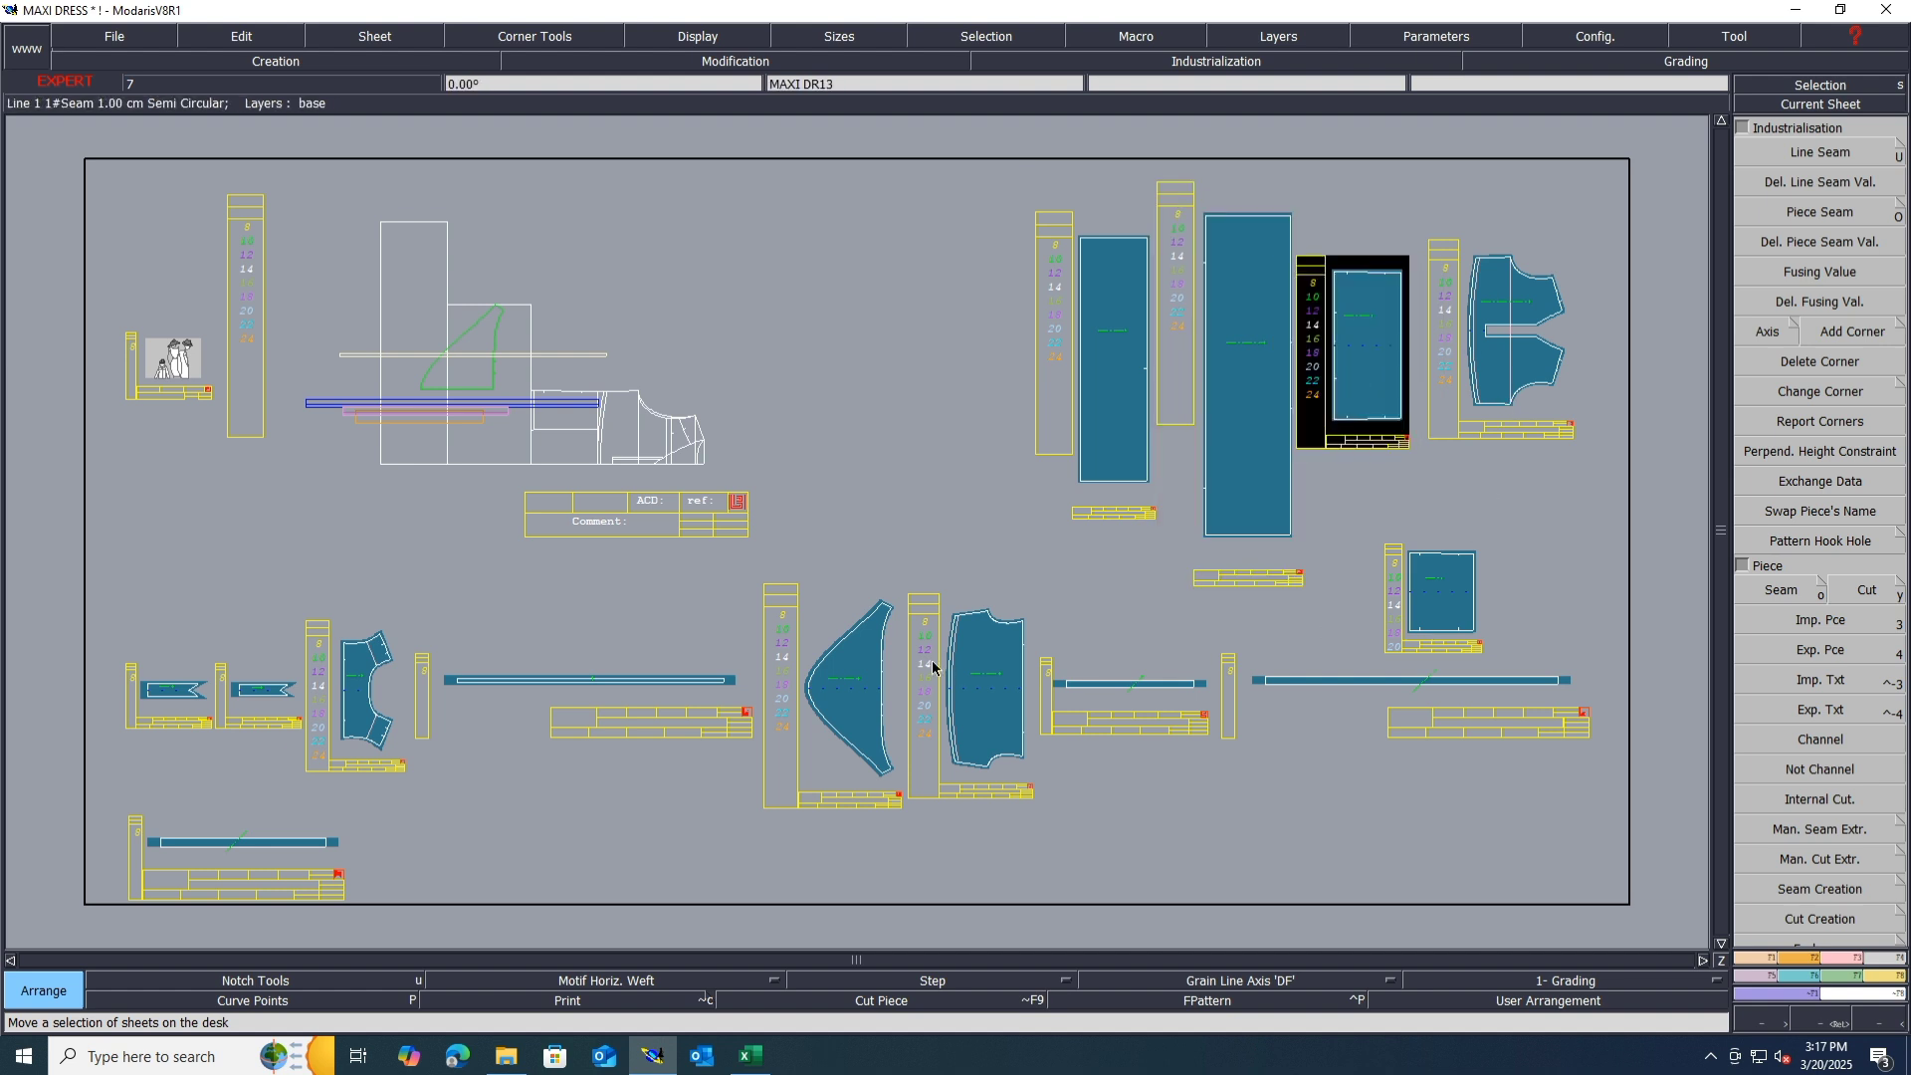
left_click(988, 683)
left_click(1652, 356)
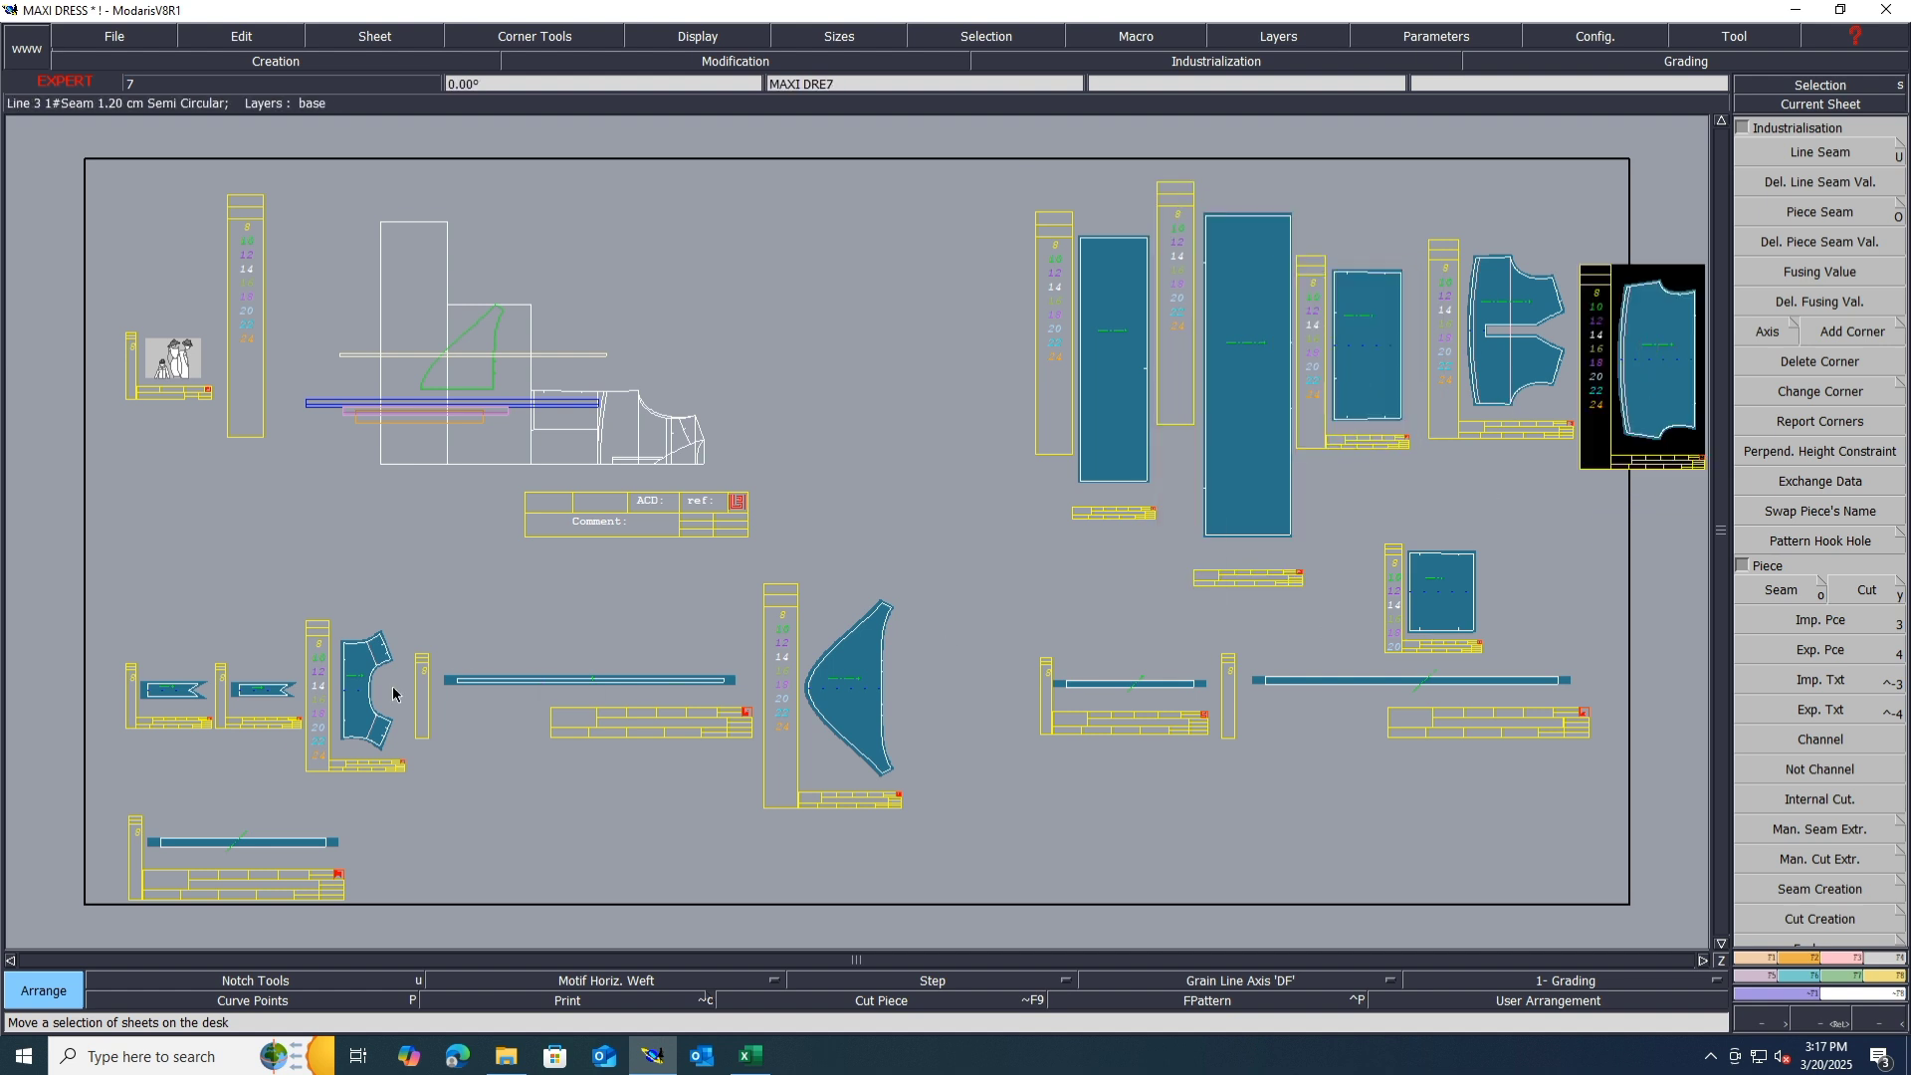
left_click(1650, 590)
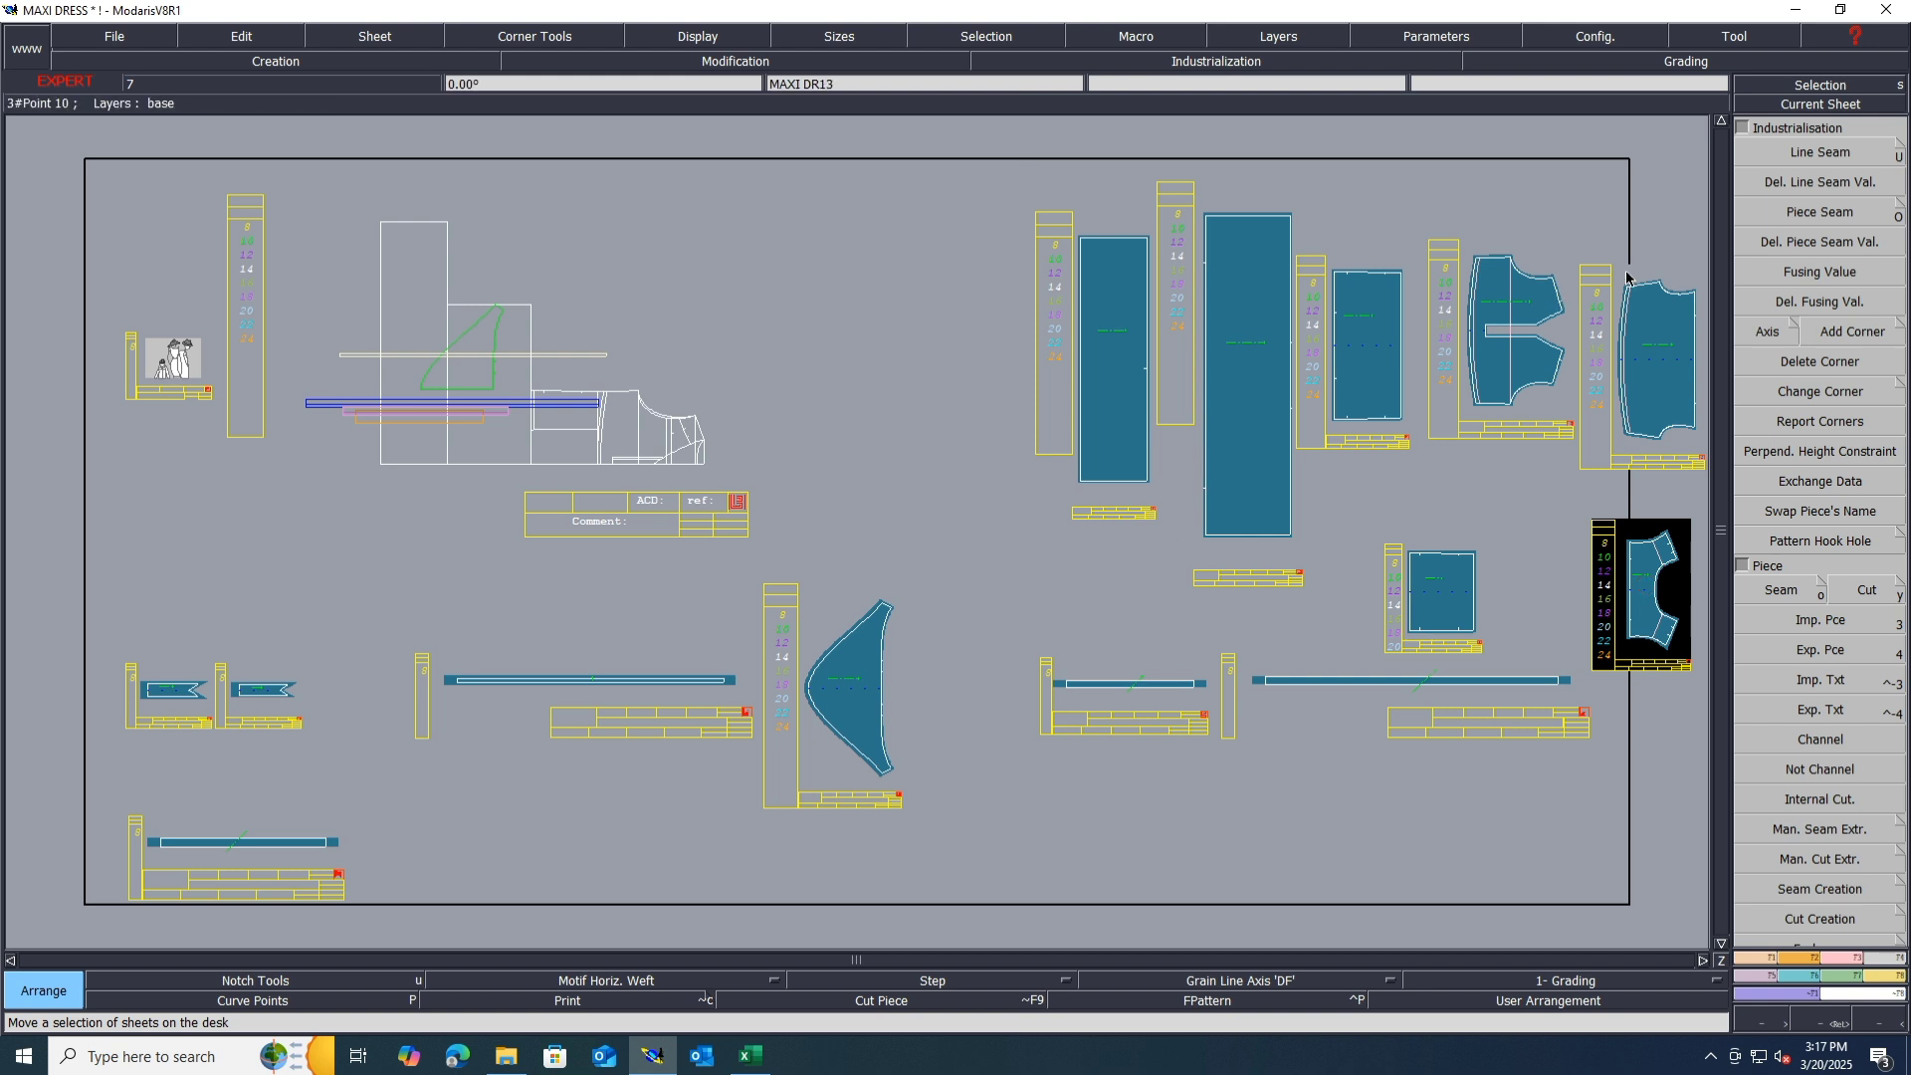
Step: Display all the graded sizes on every sheet and return the display to the base size
scroll(1615, 267, "up", 2)
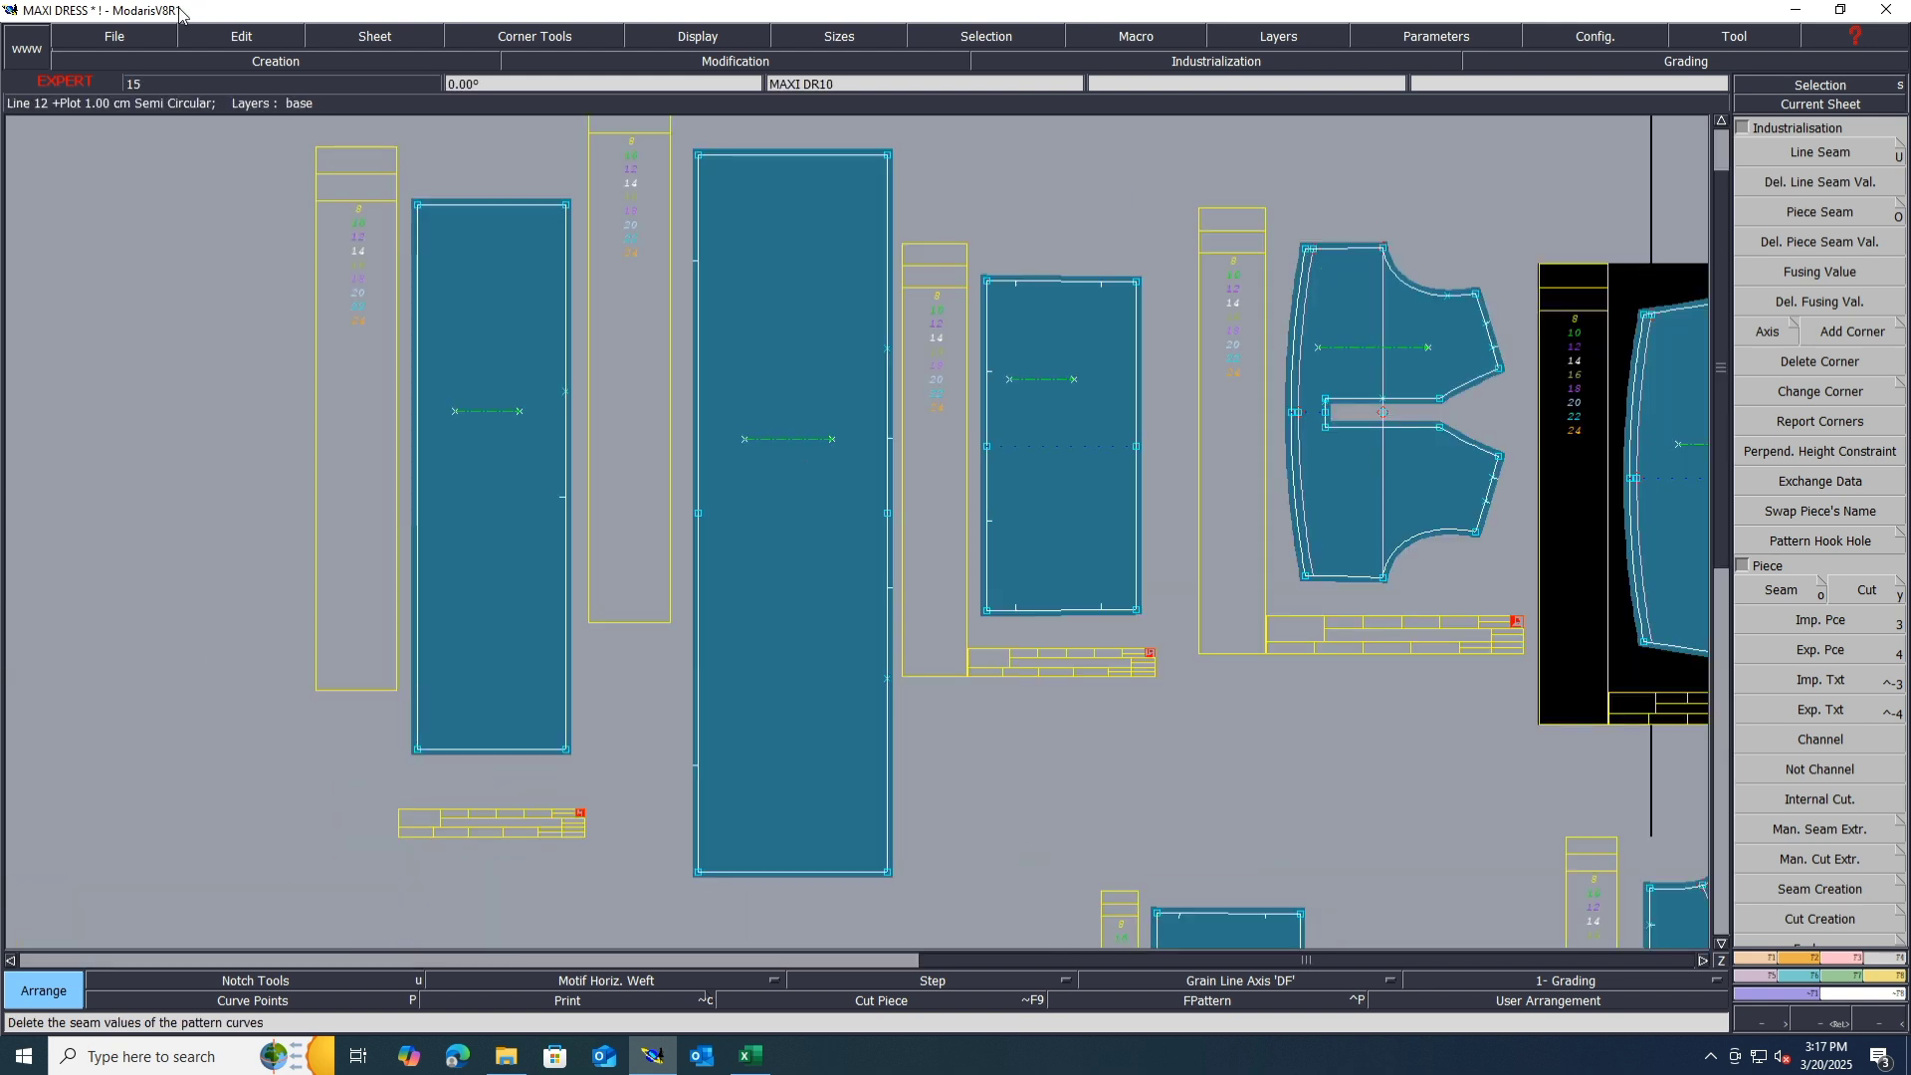
left_click(223, 38)
left_click(227, 60)
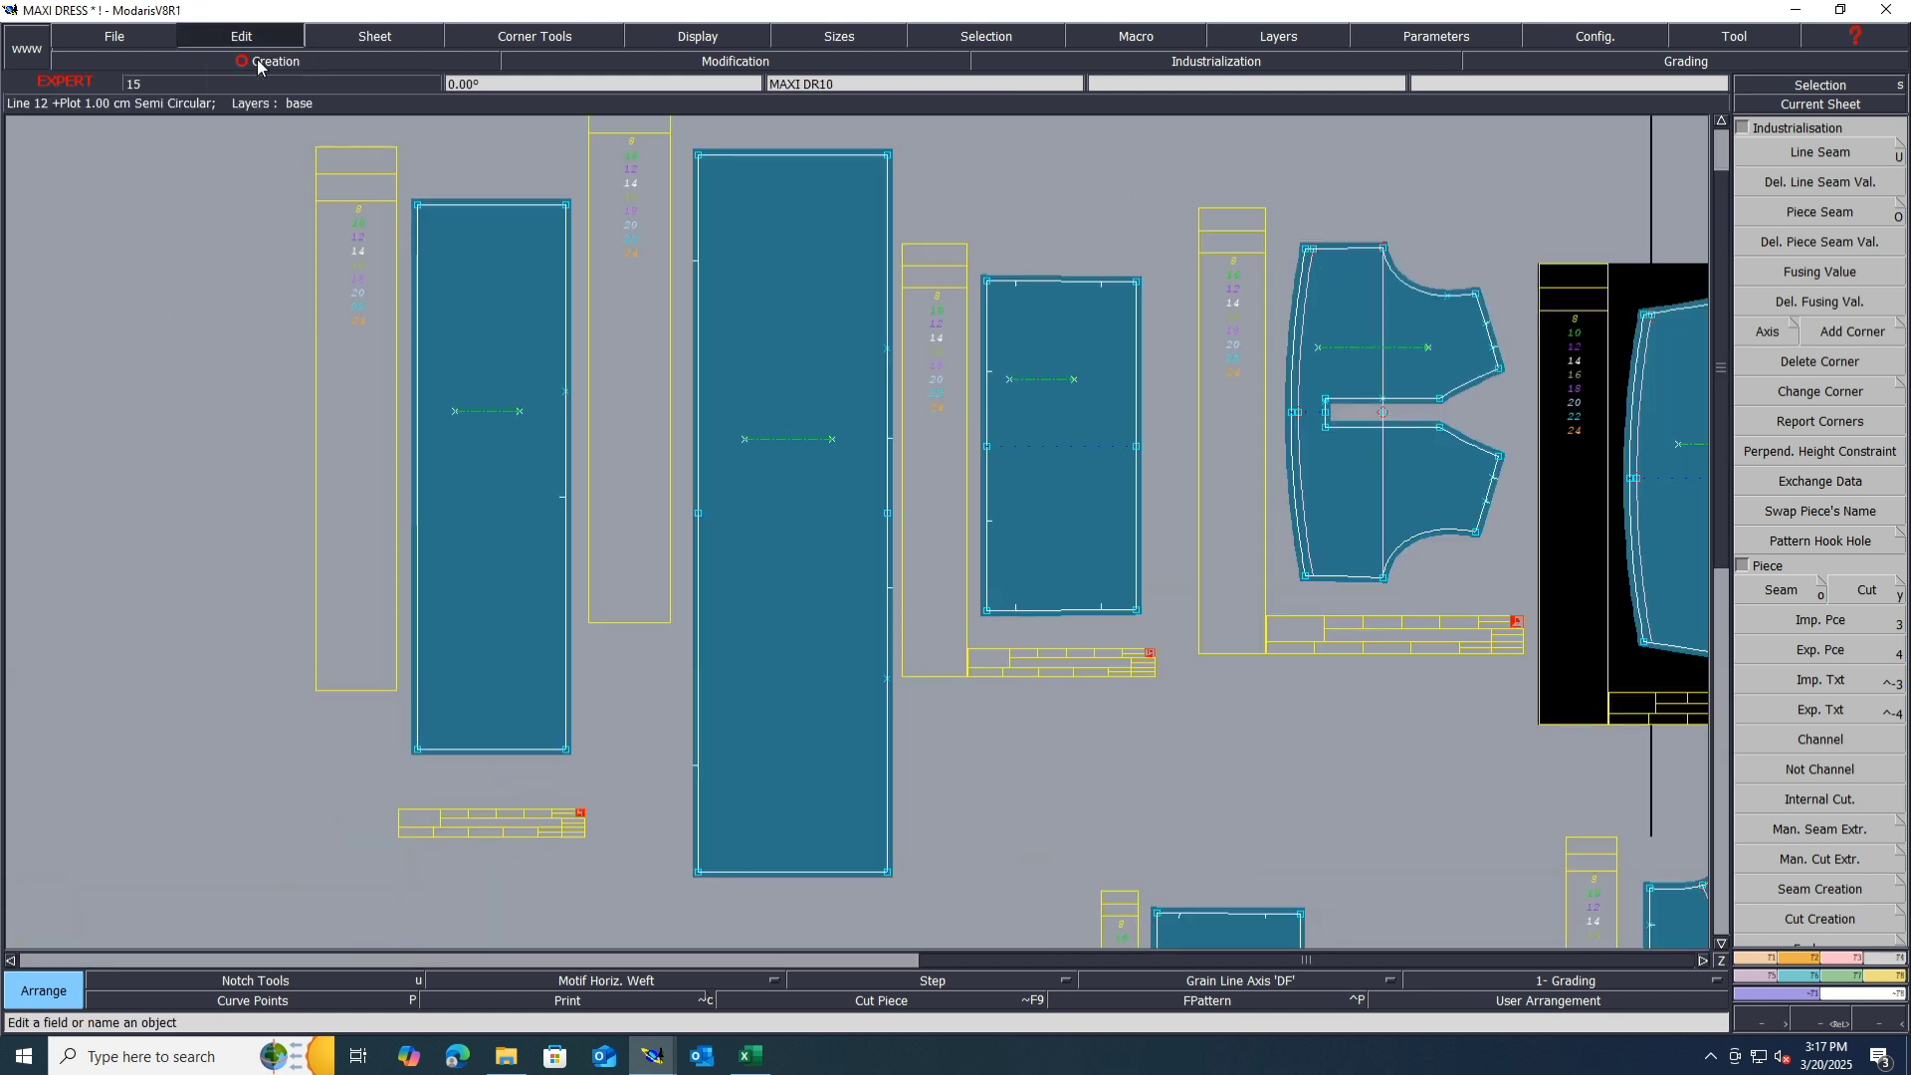
scroll(716, 326, "down", 2)
left_click(597, 523)
scroll(598, 523, "up", 2)
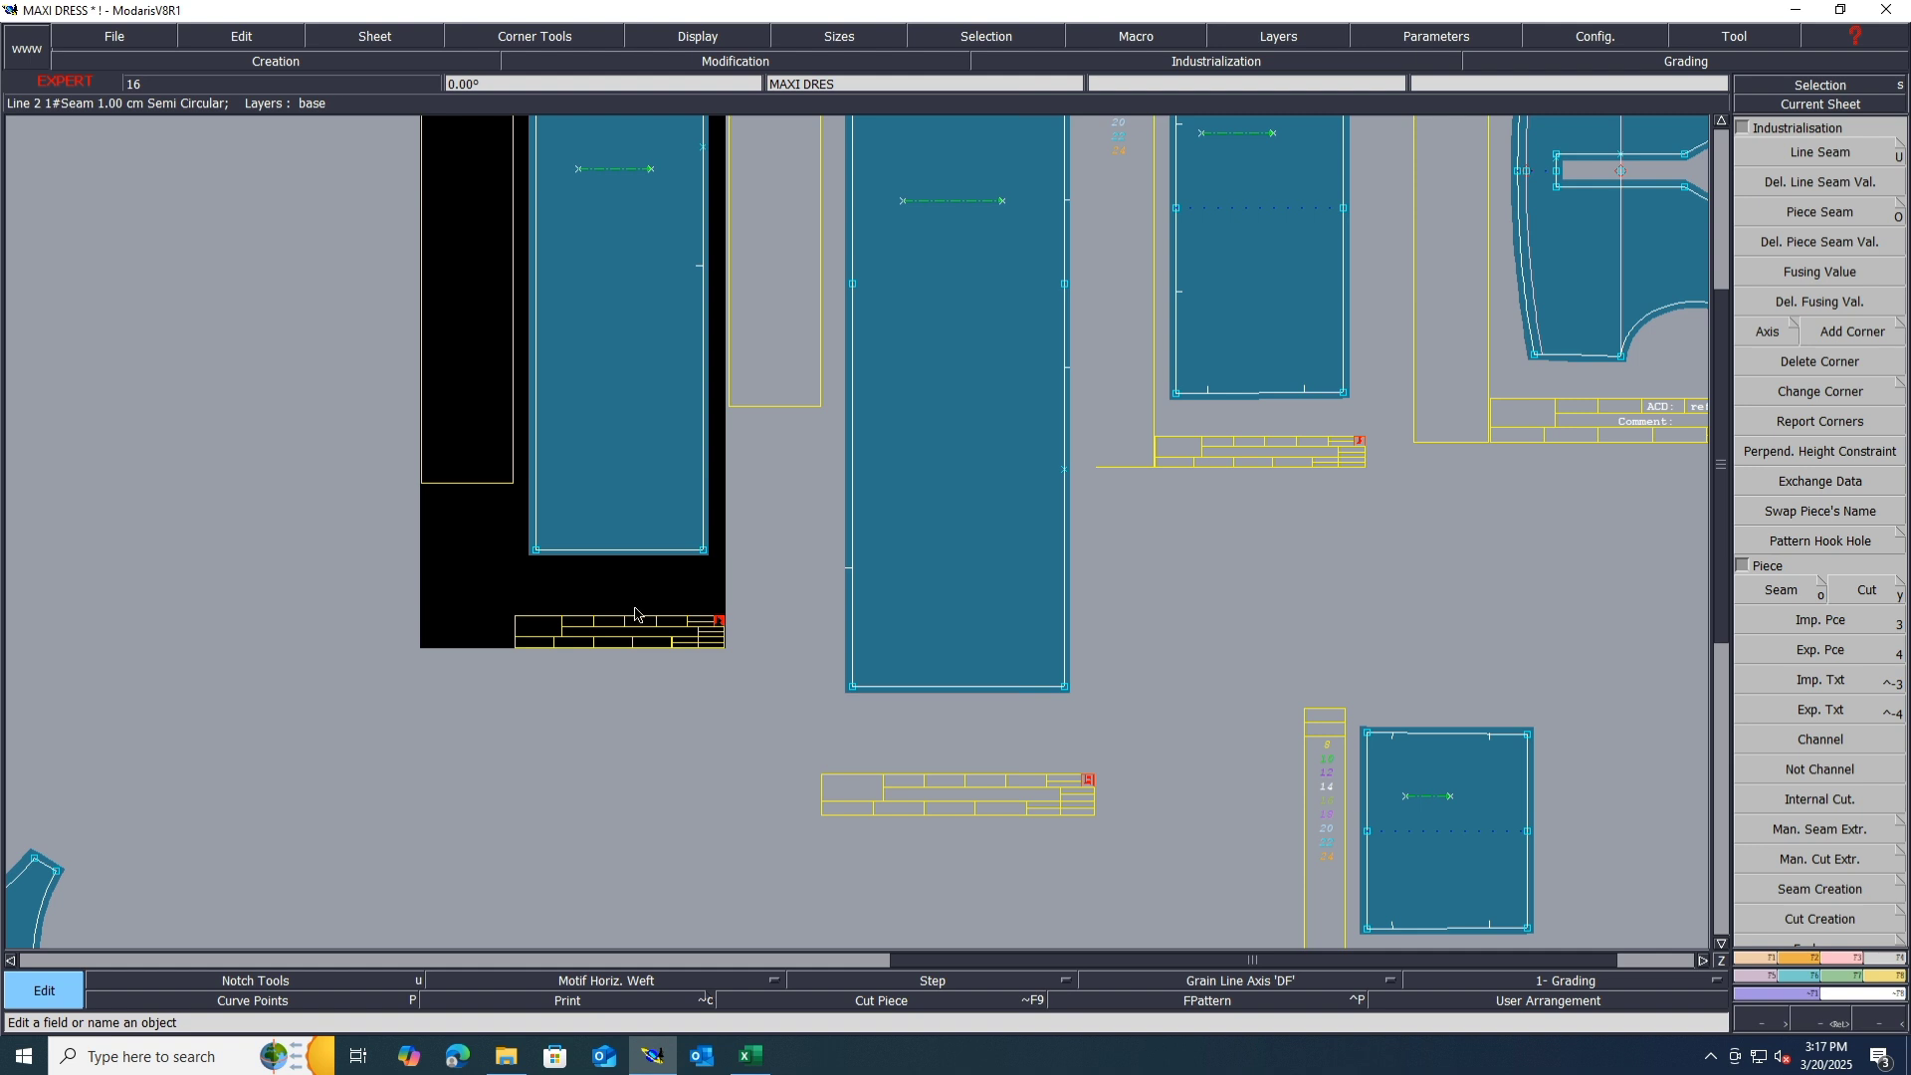
scroll(637, 607, "down", 2)
key("ctrl+a")
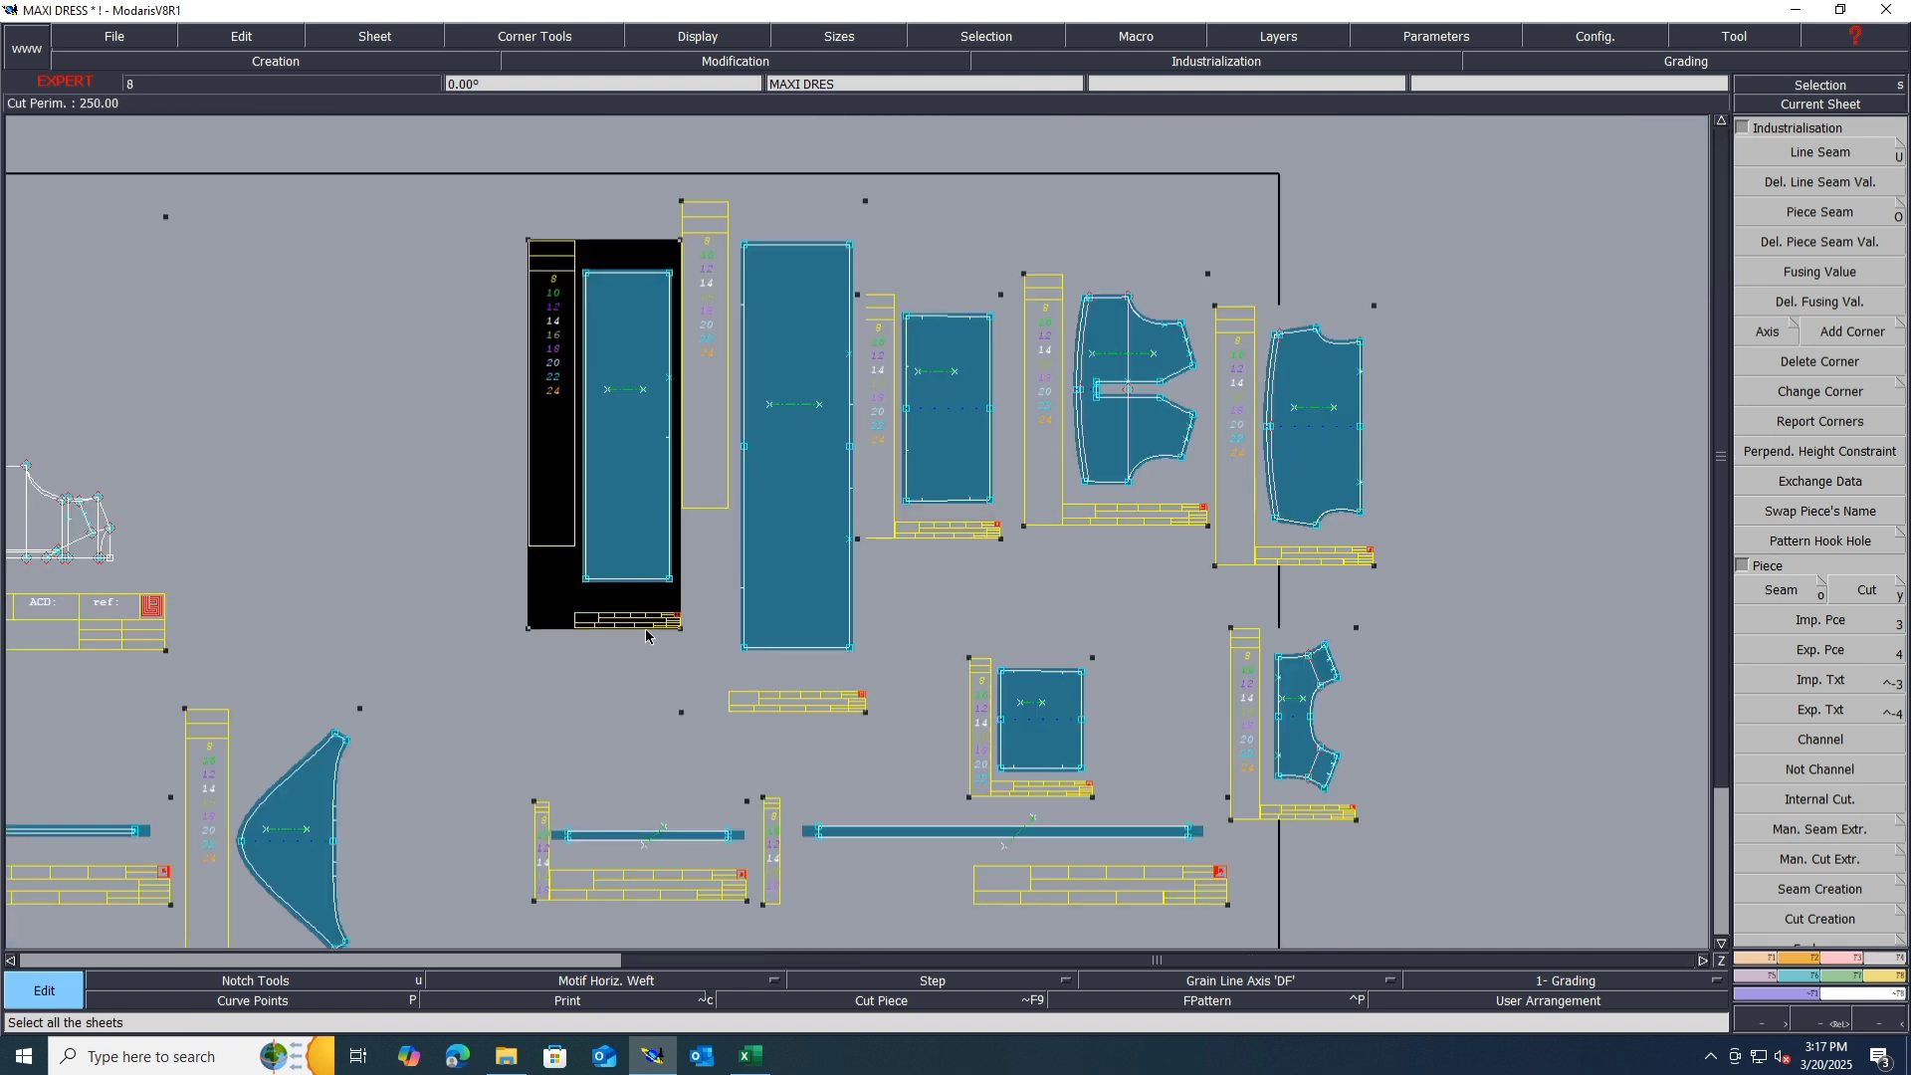
key("F9")
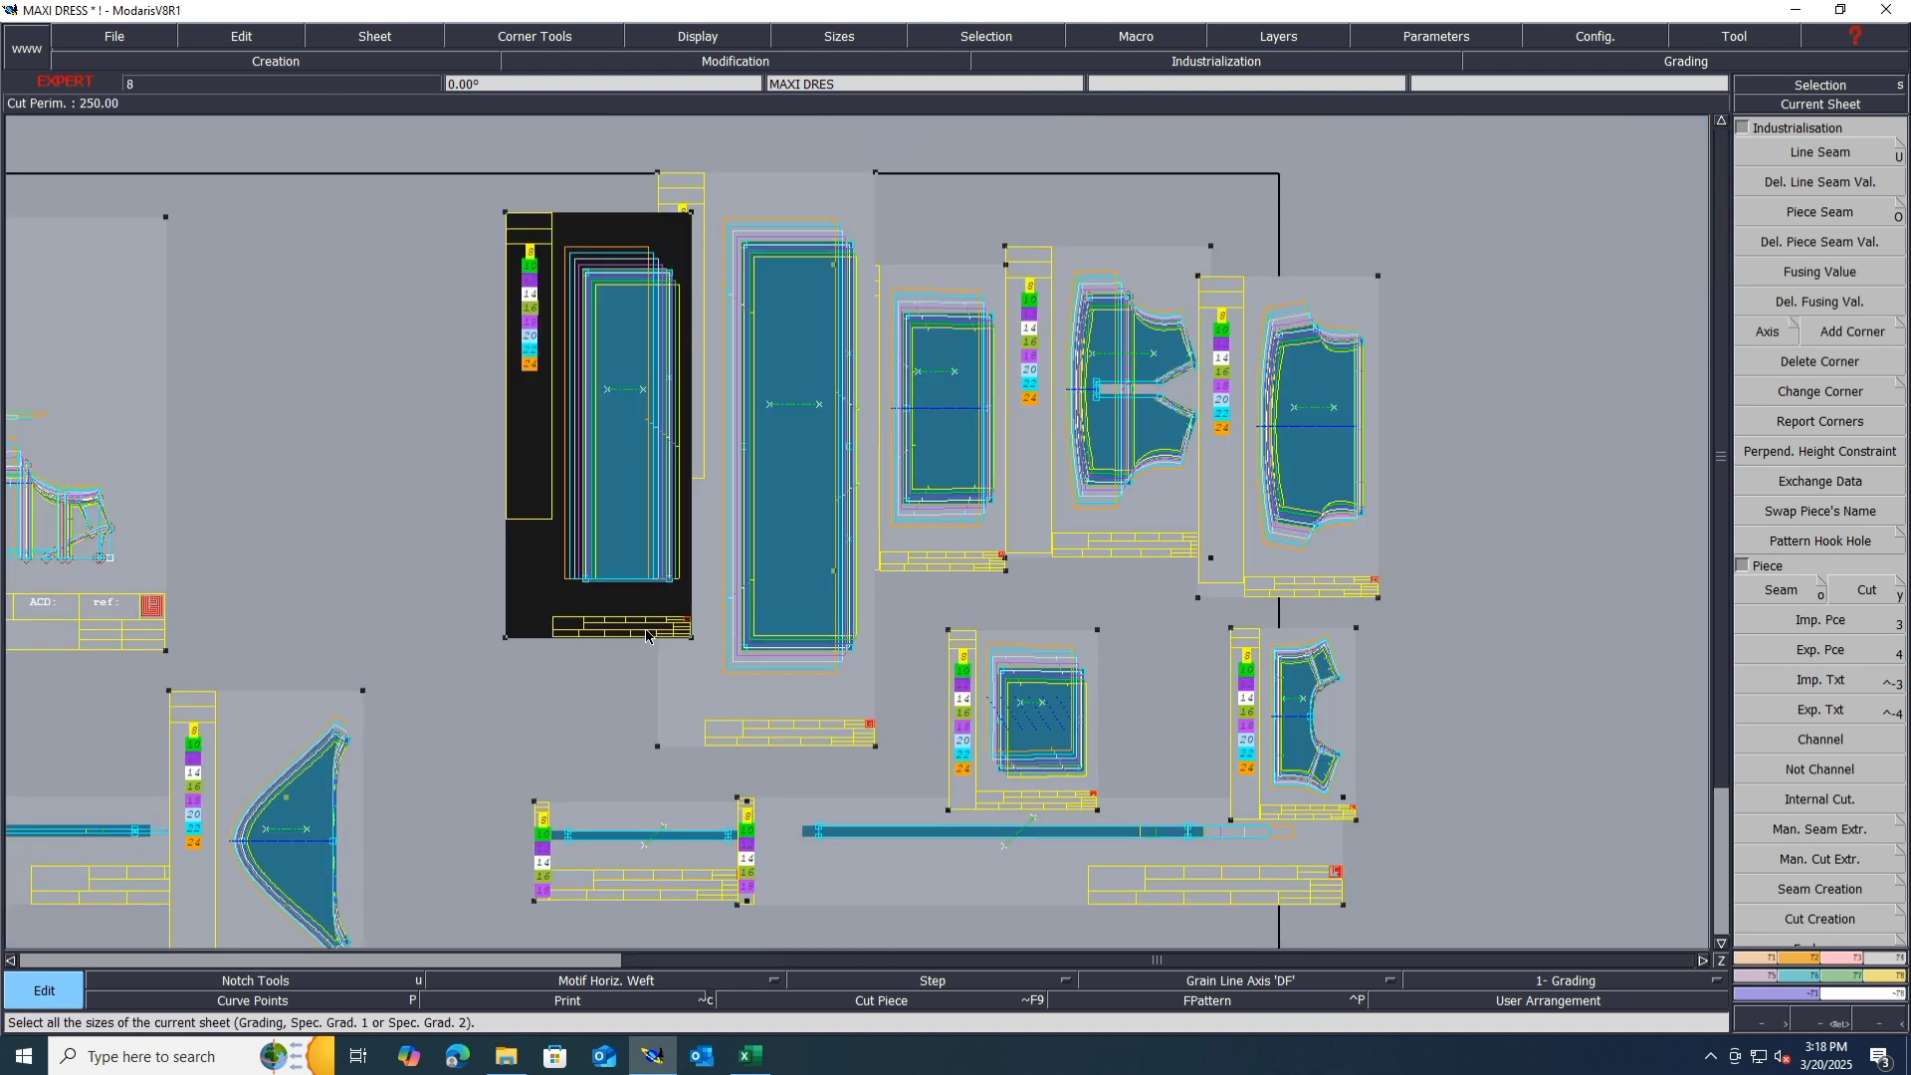
key("F10")
Step: Enter the comment "bottom 1x4" in the information block of the leftmost tall panel, MAXI DRES
left_click(606, 685)
scroll(599, 640, "up", 1)
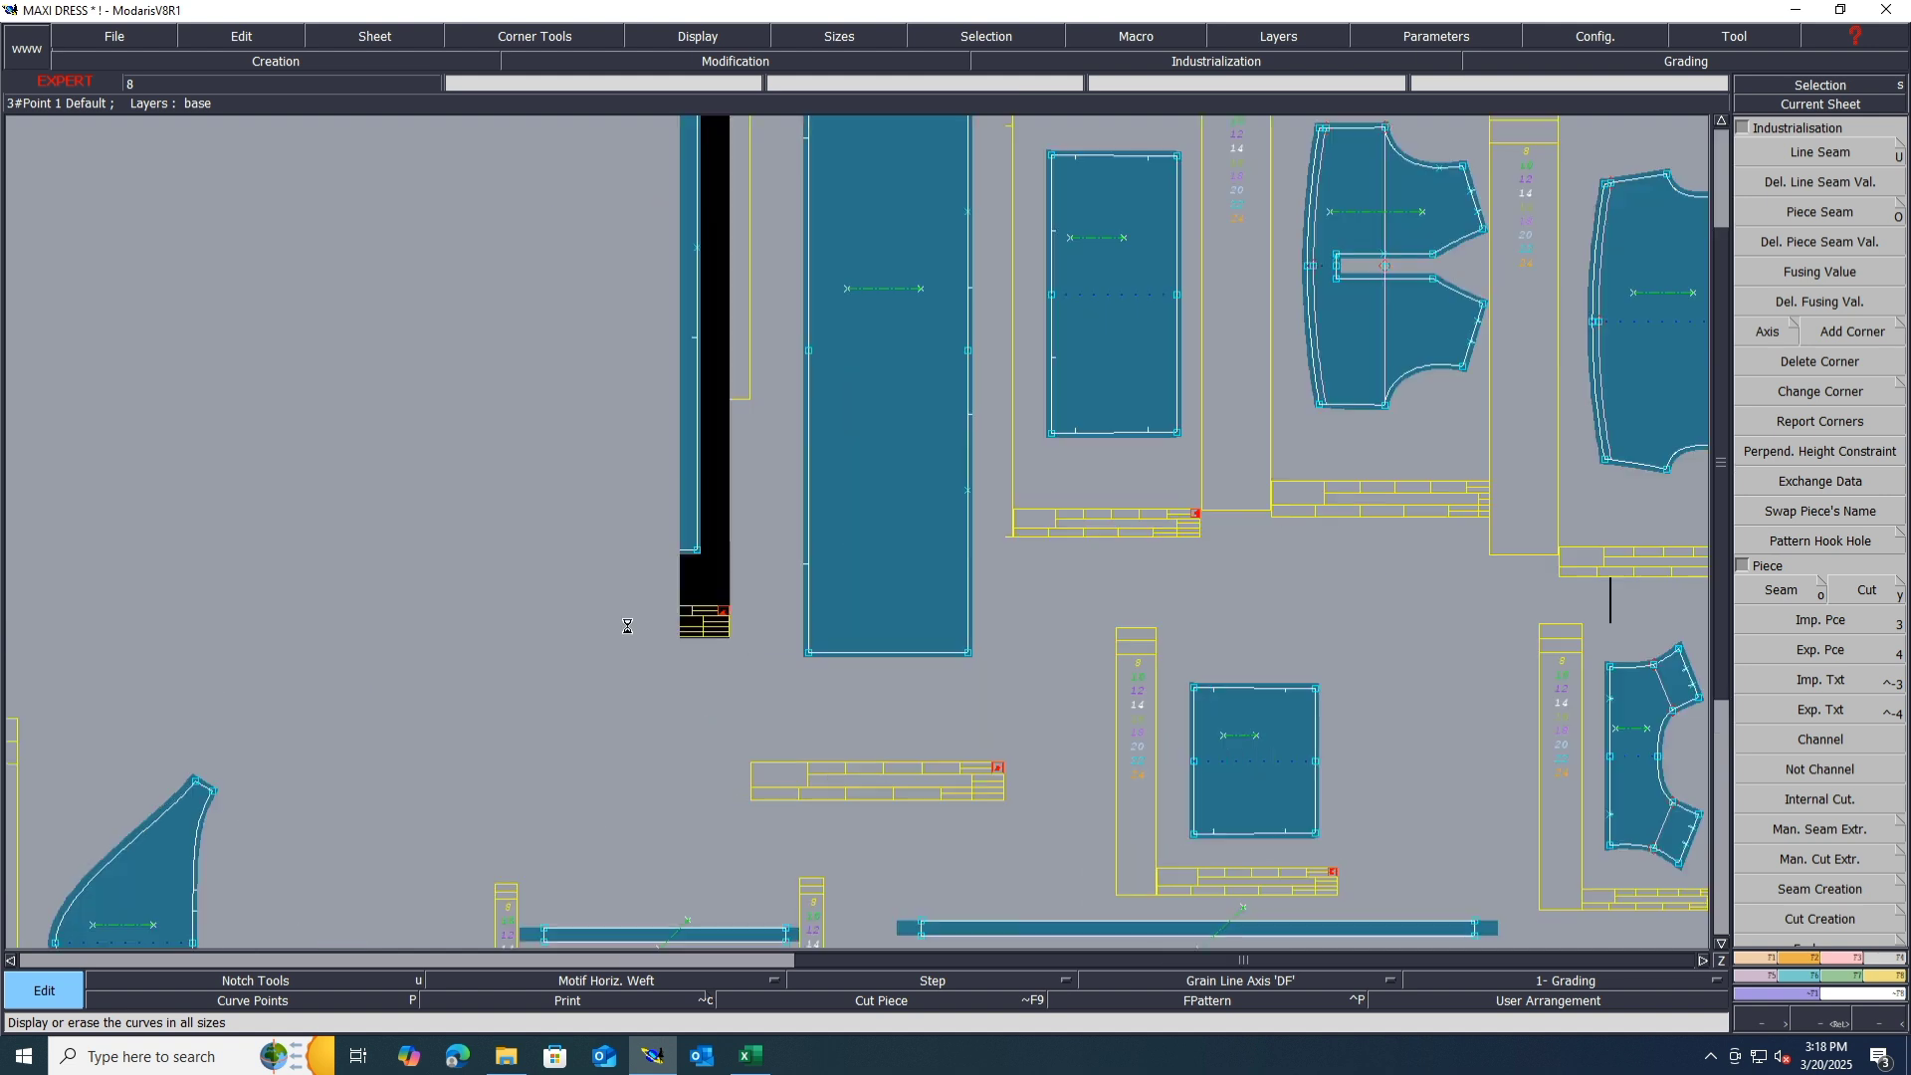
scroll(631, 469, "up", 1)
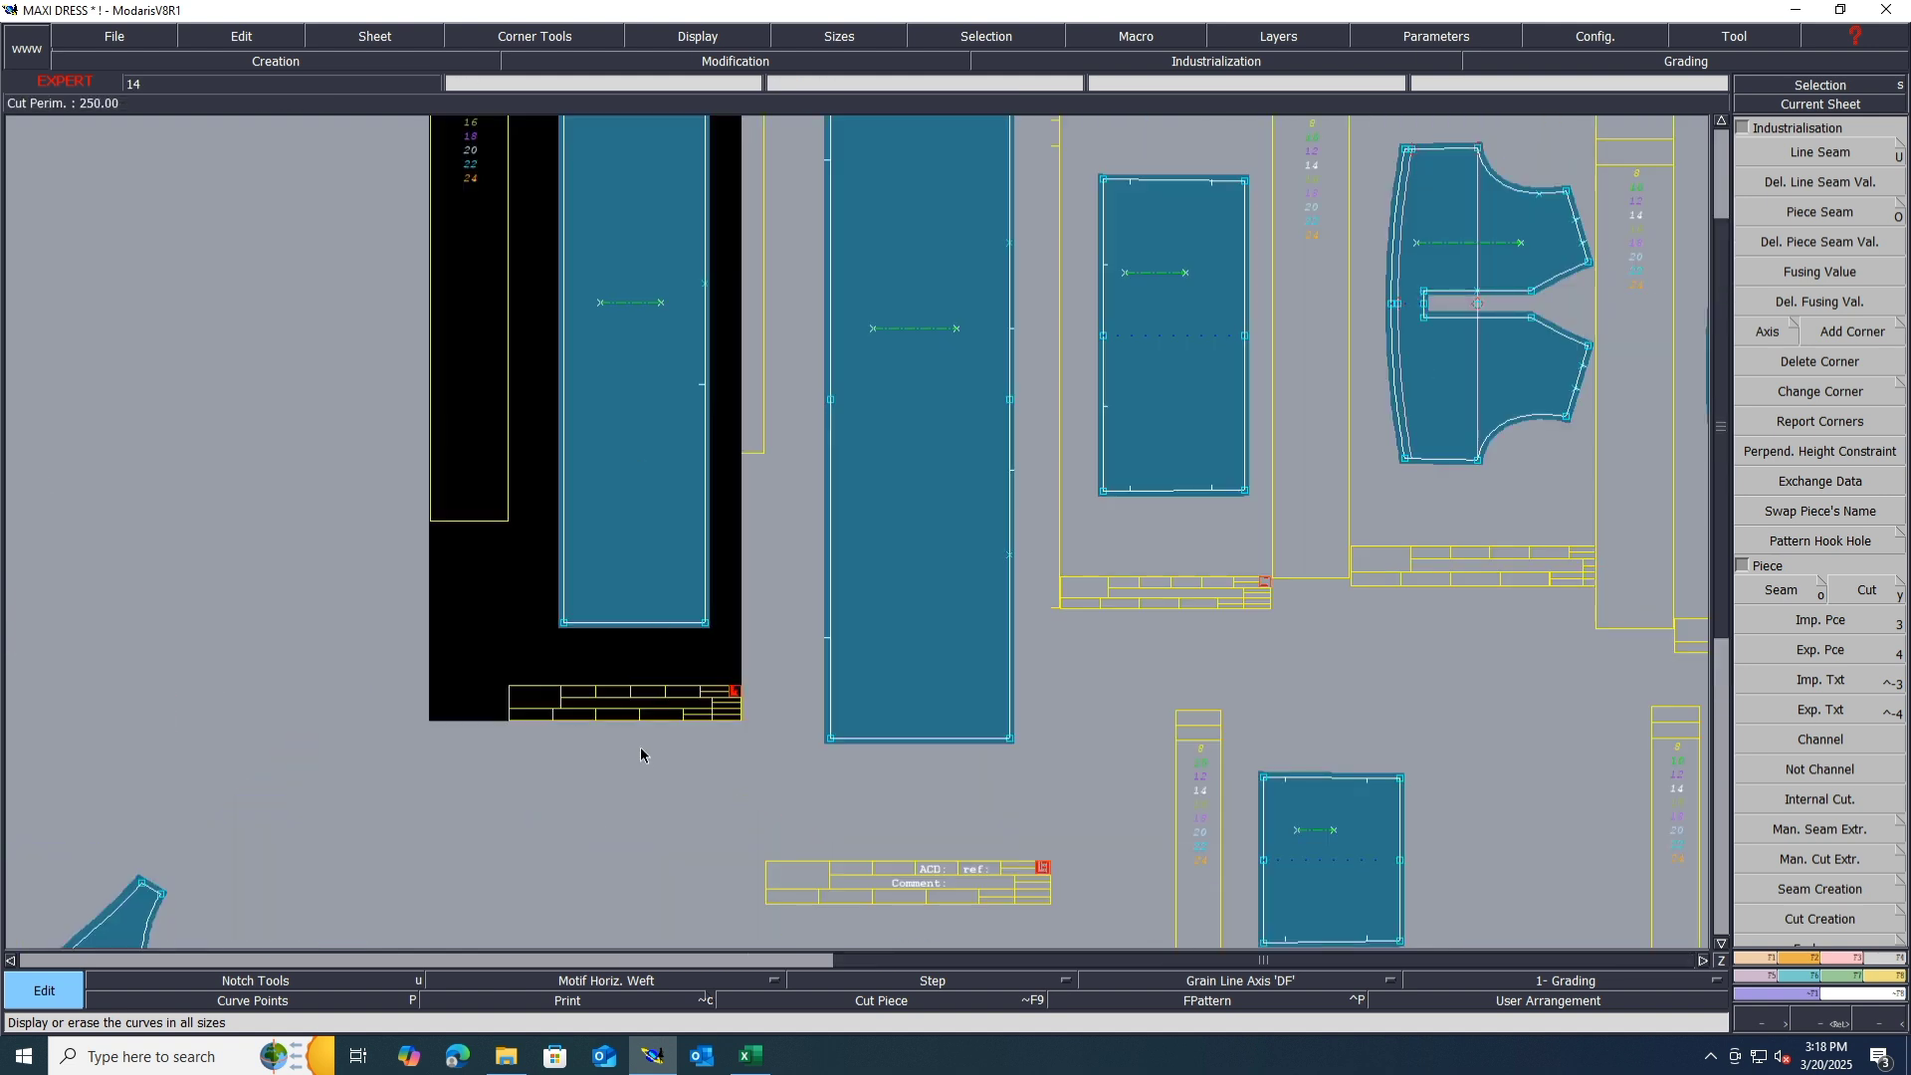
scroll(667, 689, "up", 1)
left_click(1827, 142)
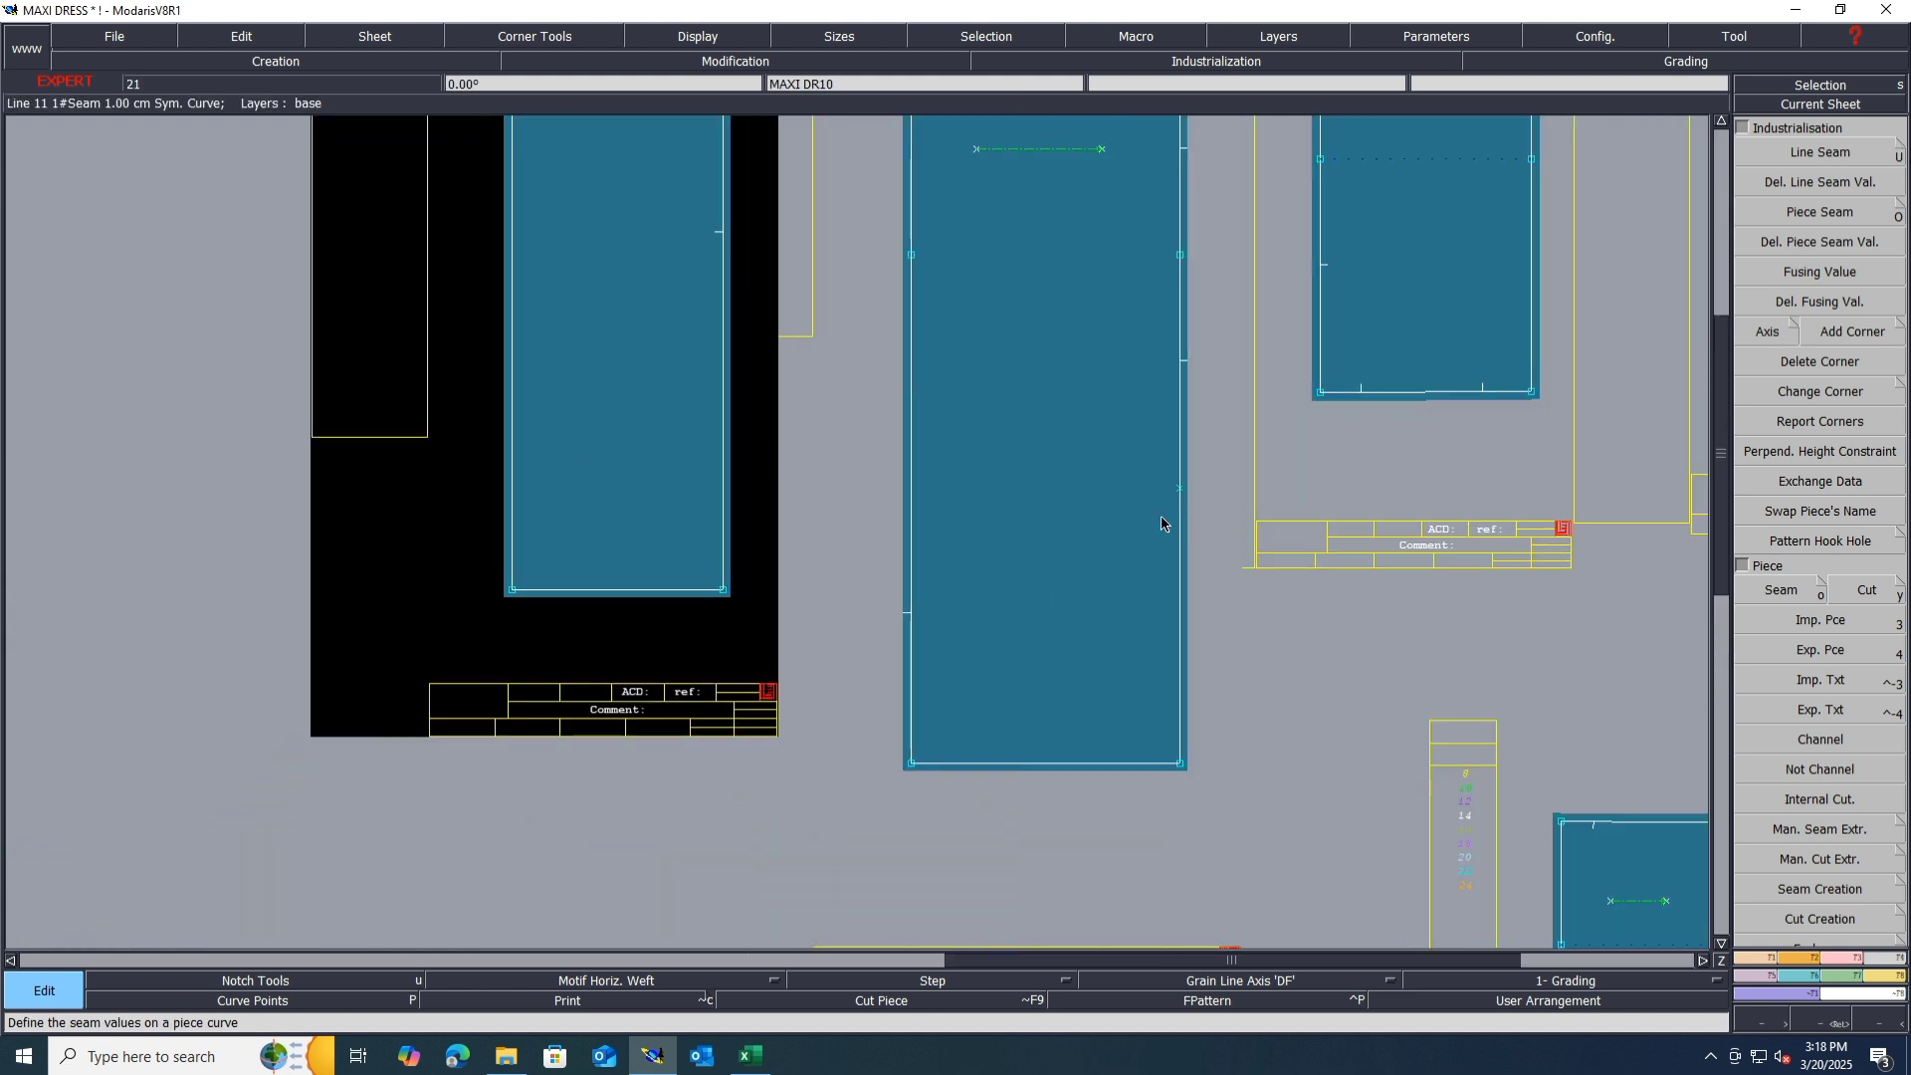
left_click(263, 37)
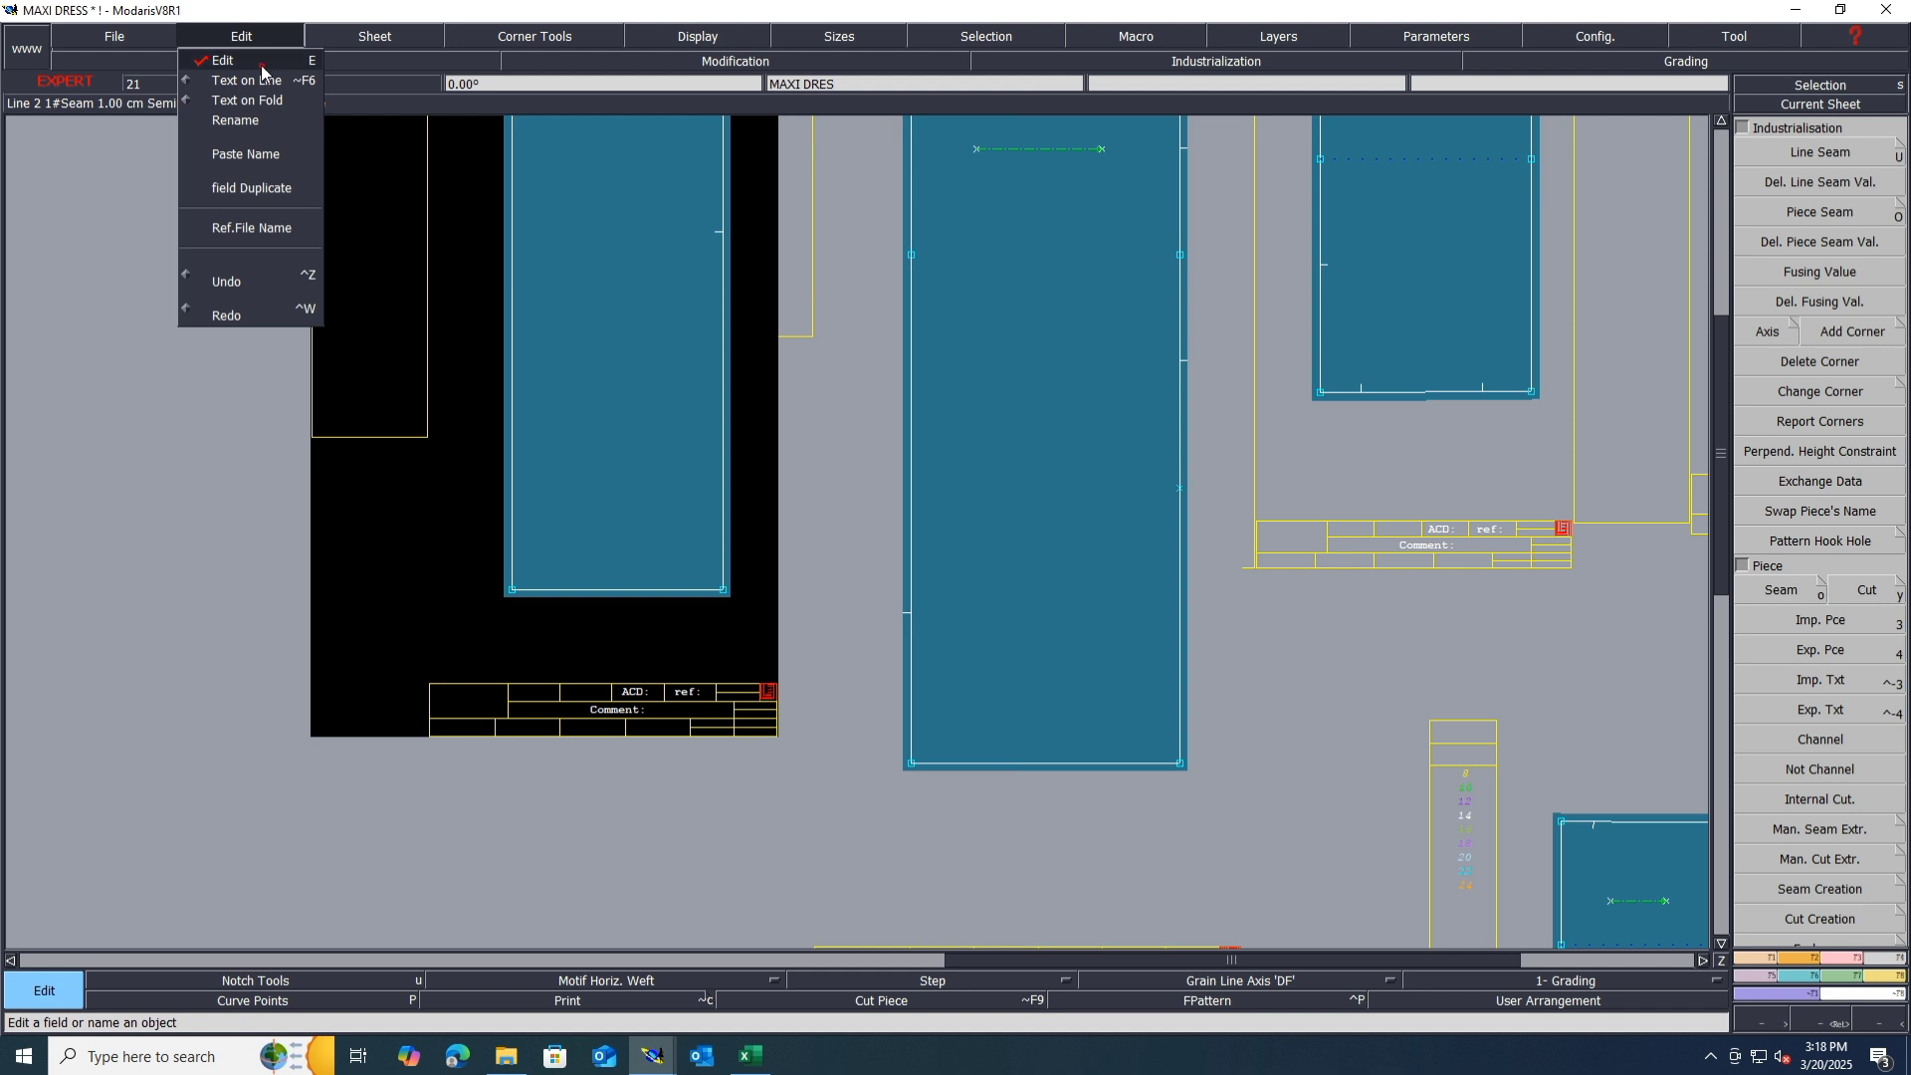
left_click(262, 64)
left_click(659, 712)
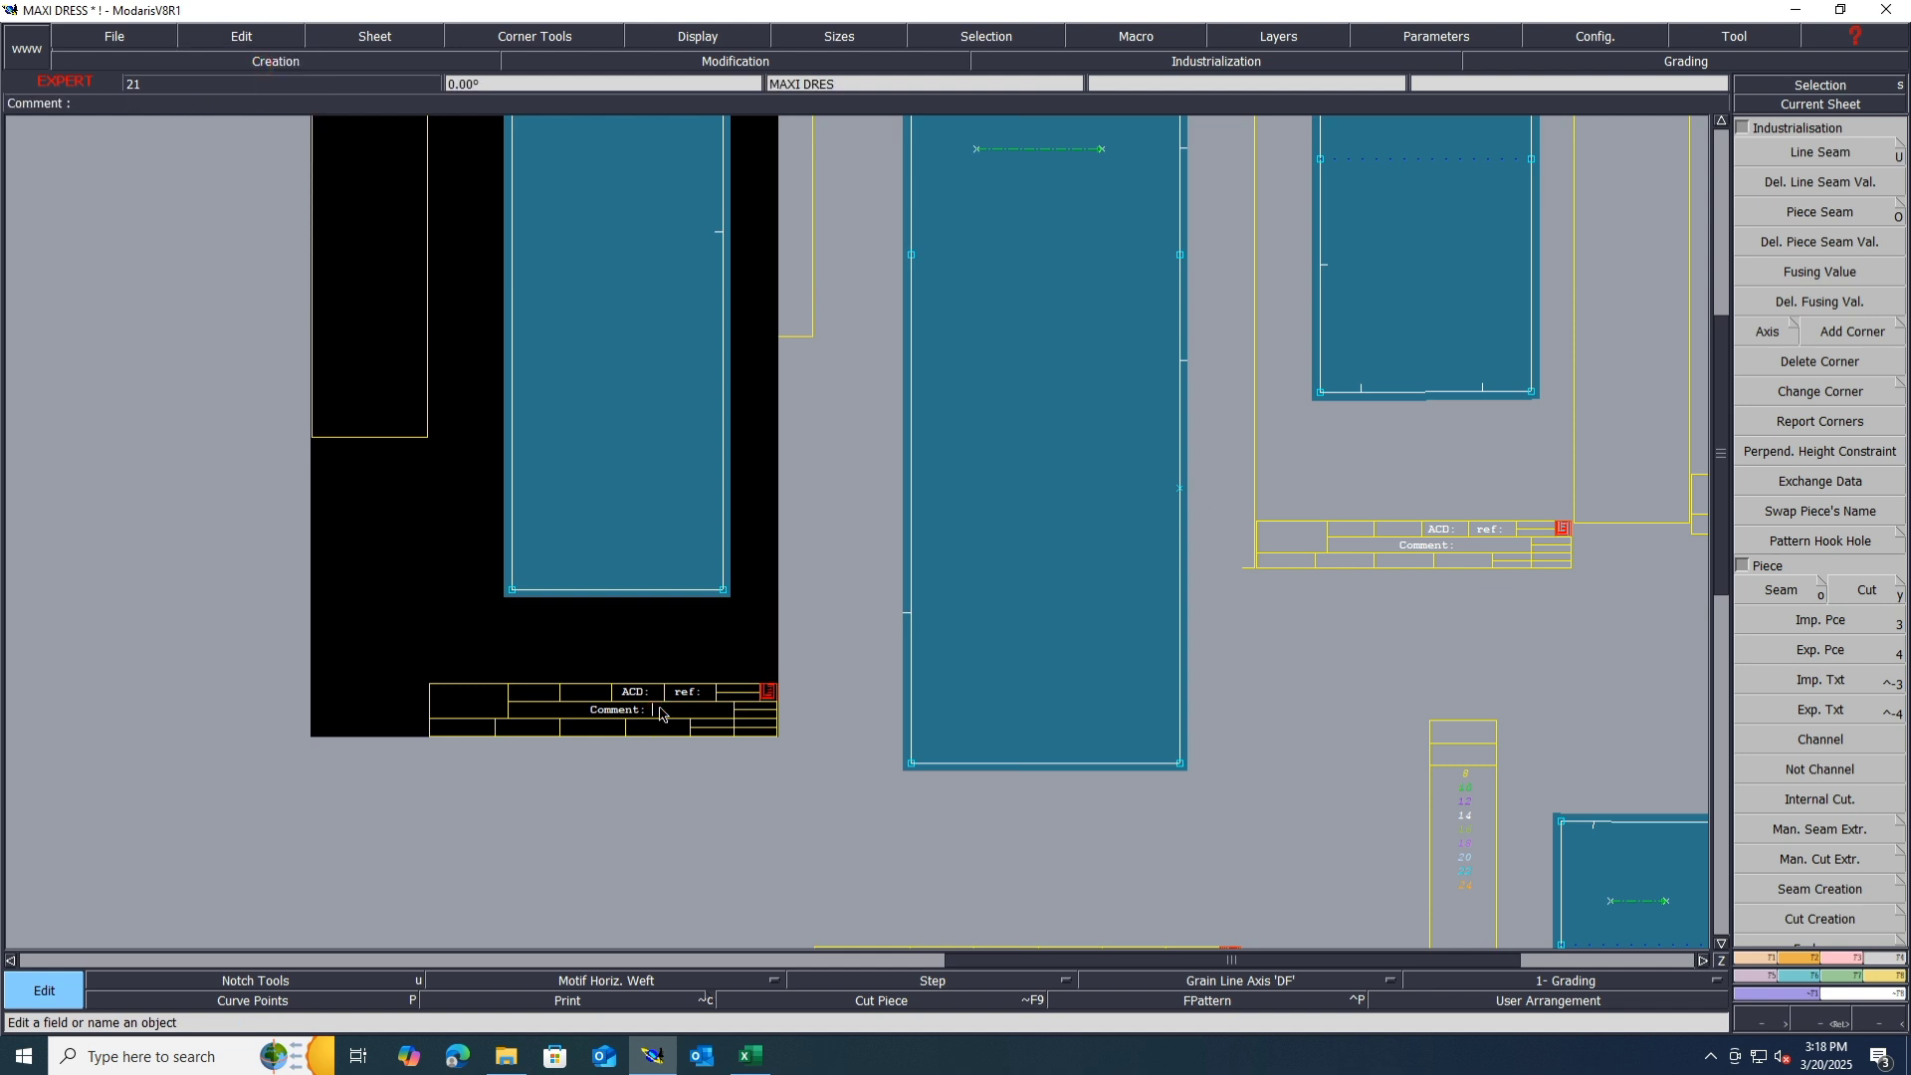
type("bottom 1x4")
key("Return")
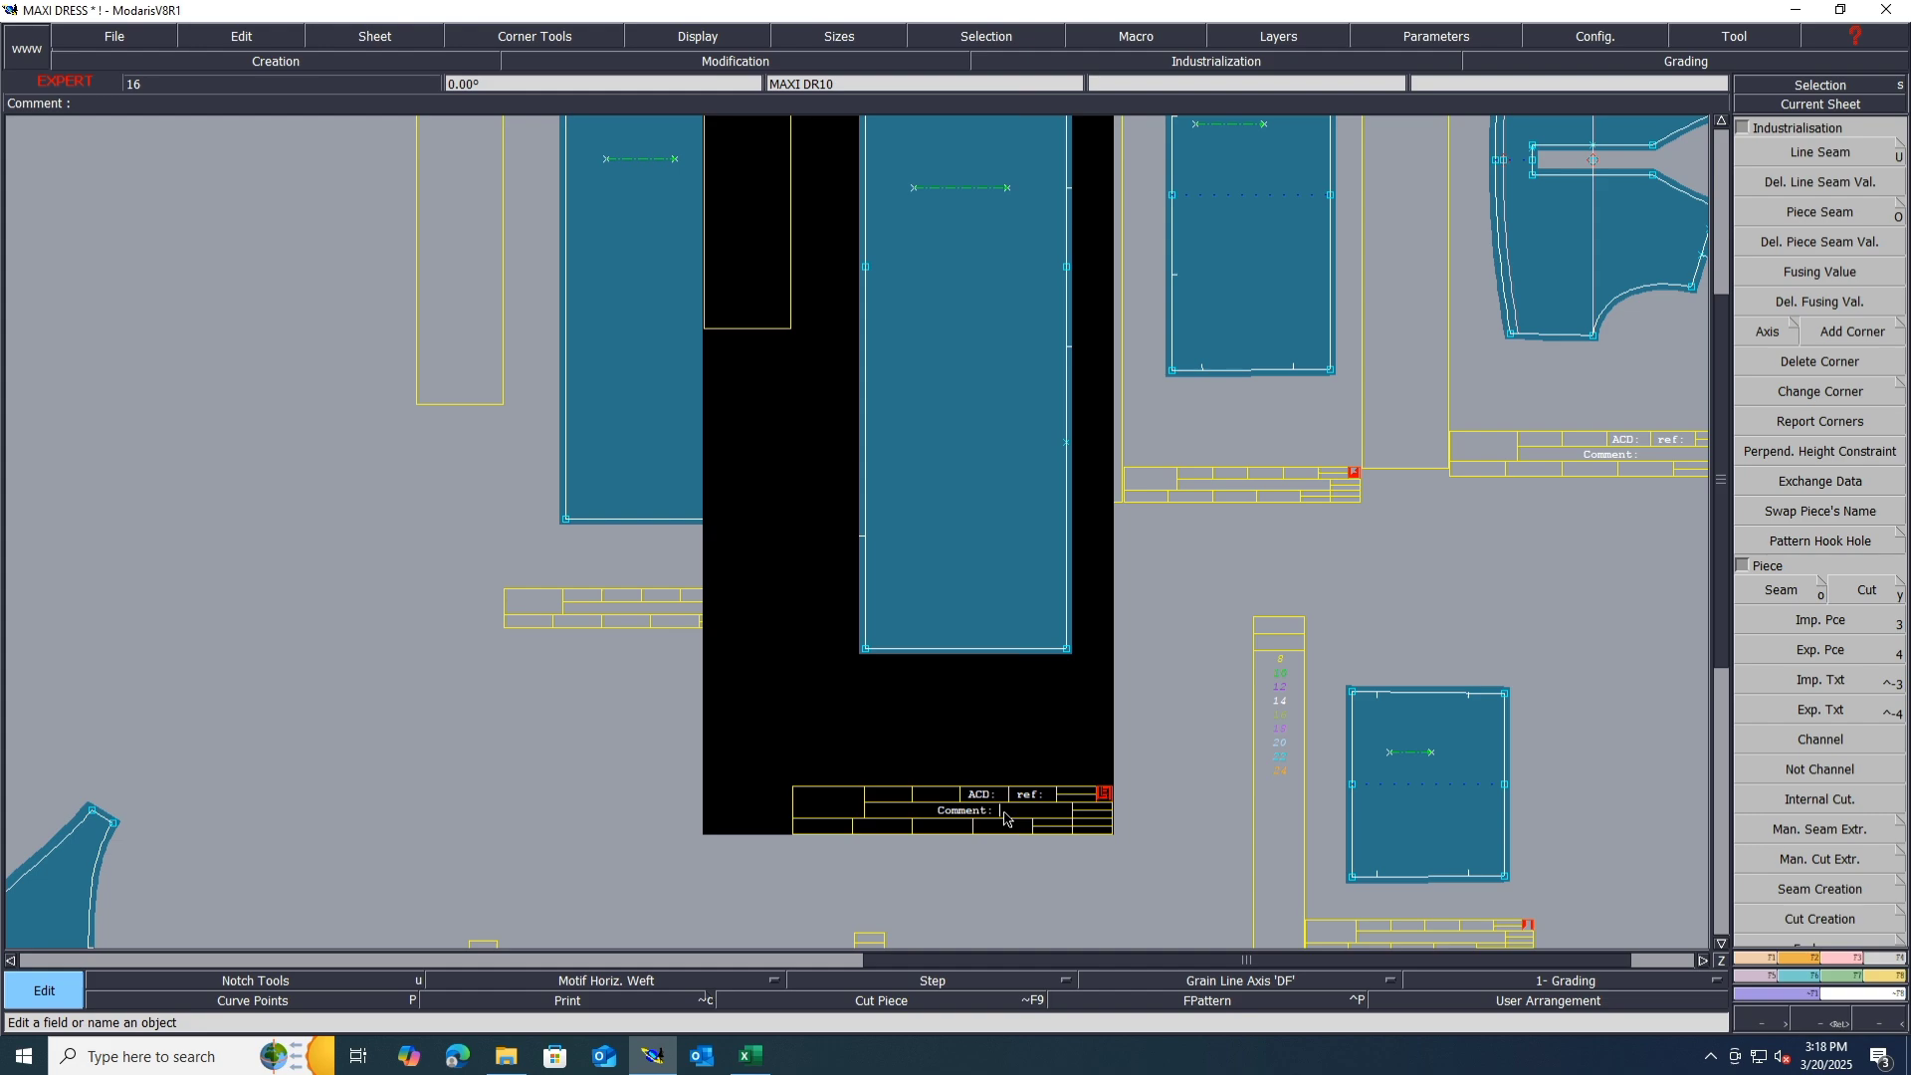
Step: Switch to the LACE UP MAXI DRESS workbook in Excel, examine the tier depths on ROCK SPEC 8-20, and return to Modaris
left_click(752, 1057)
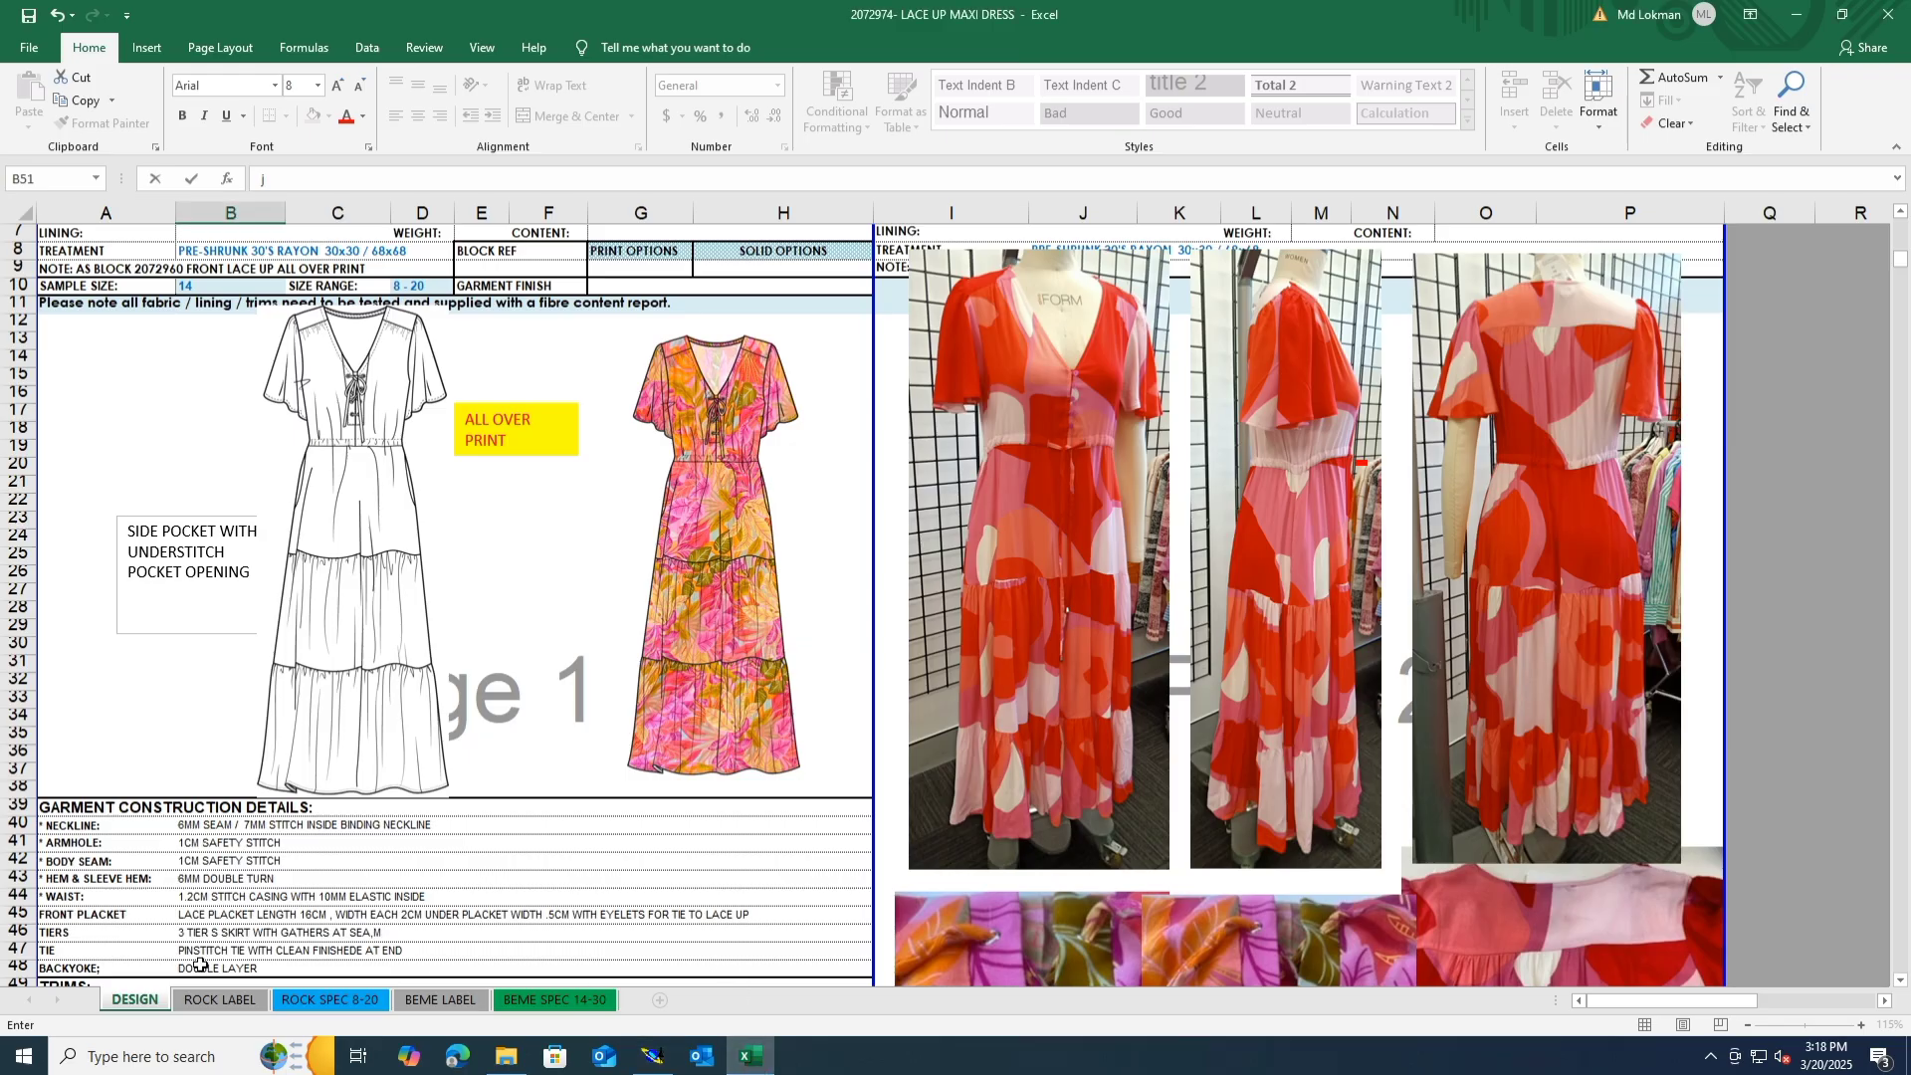
left_click(299, 1000)
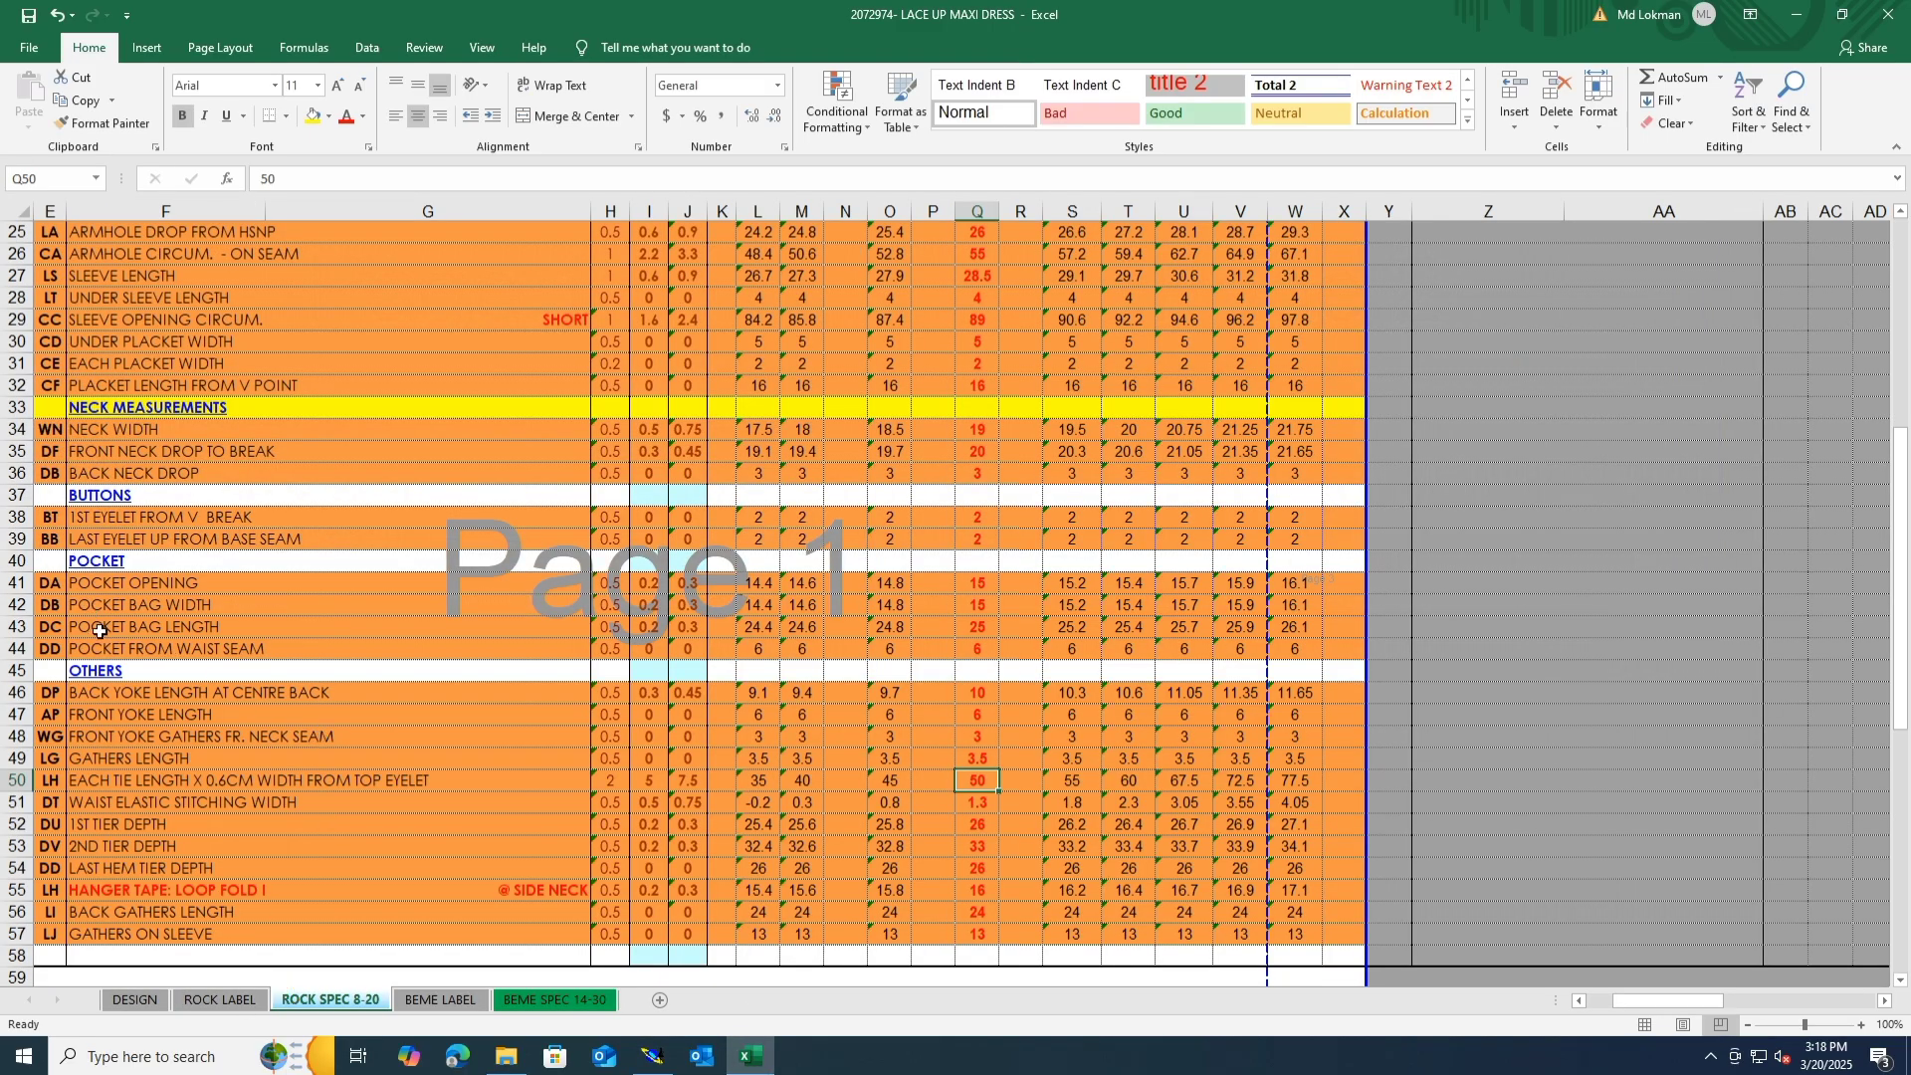
scroll(99, 631, "down", 2)
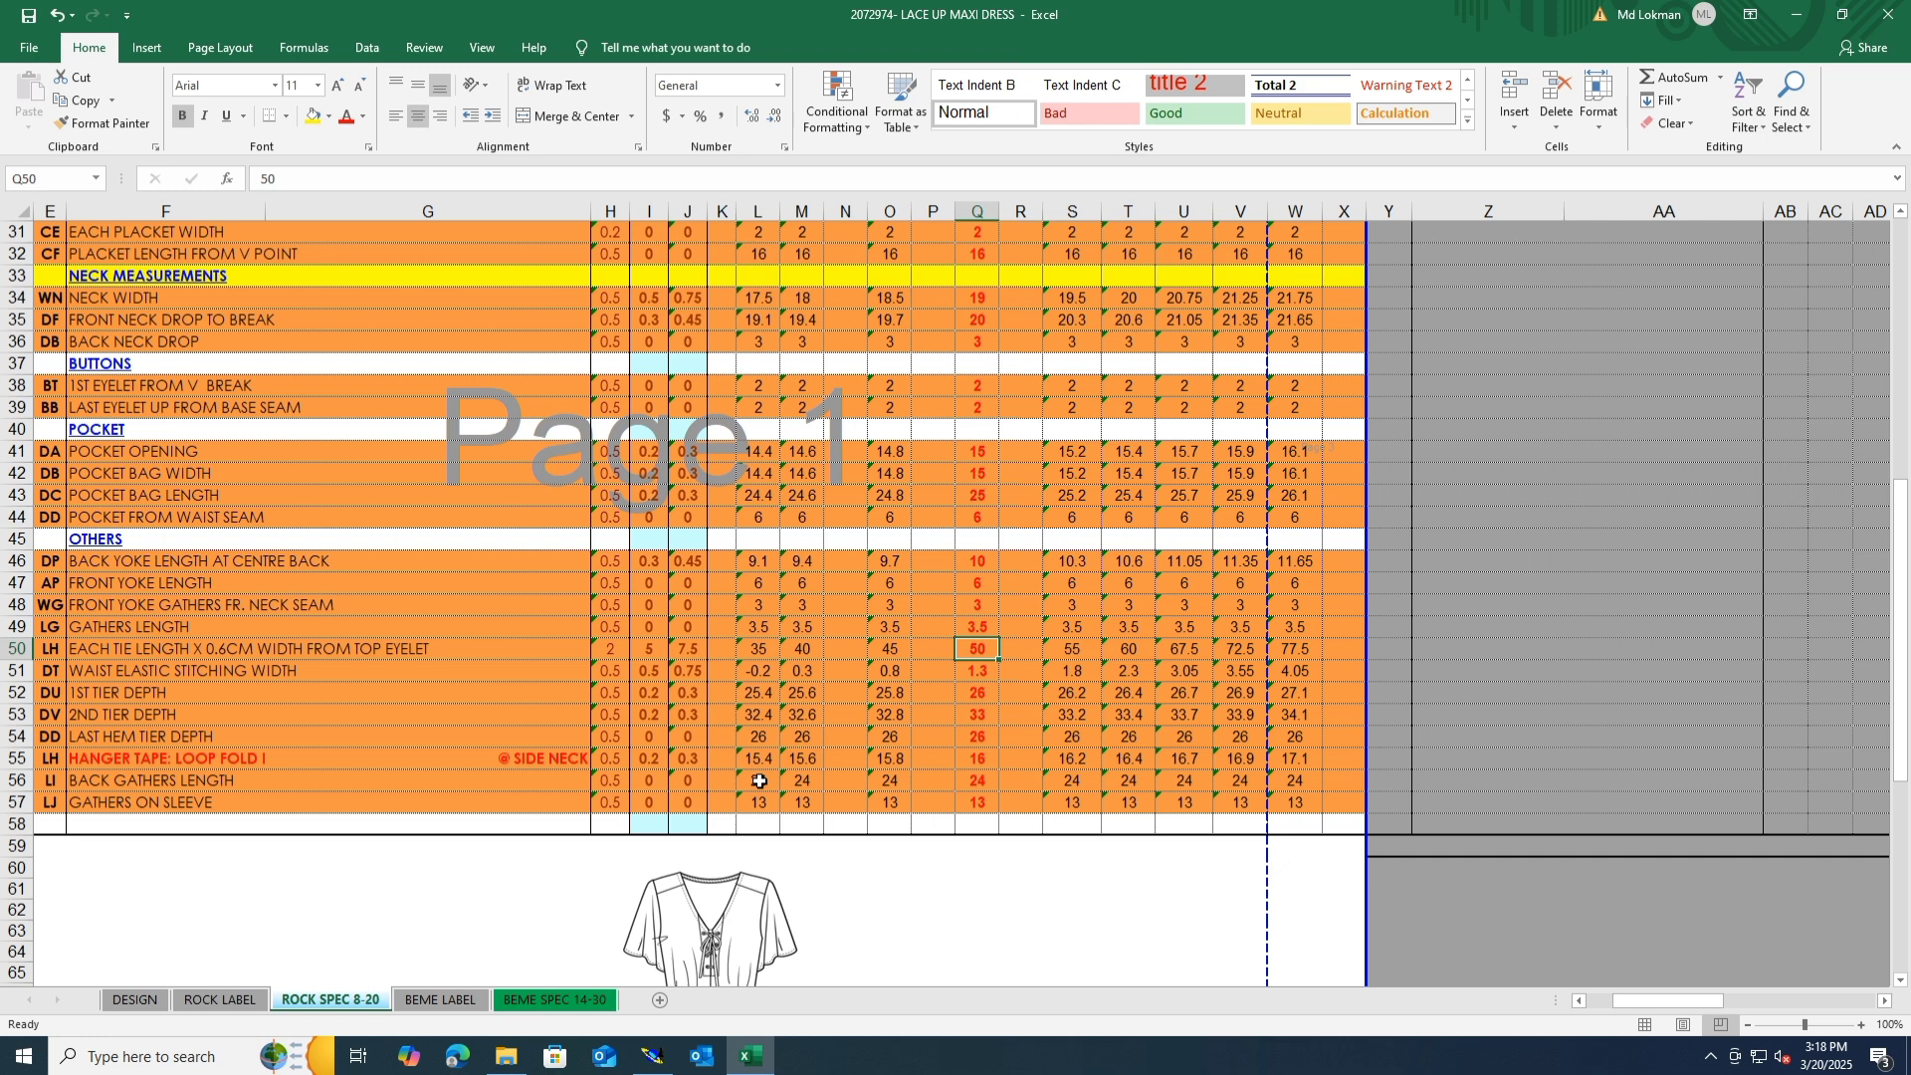
left_click(653, 1056)
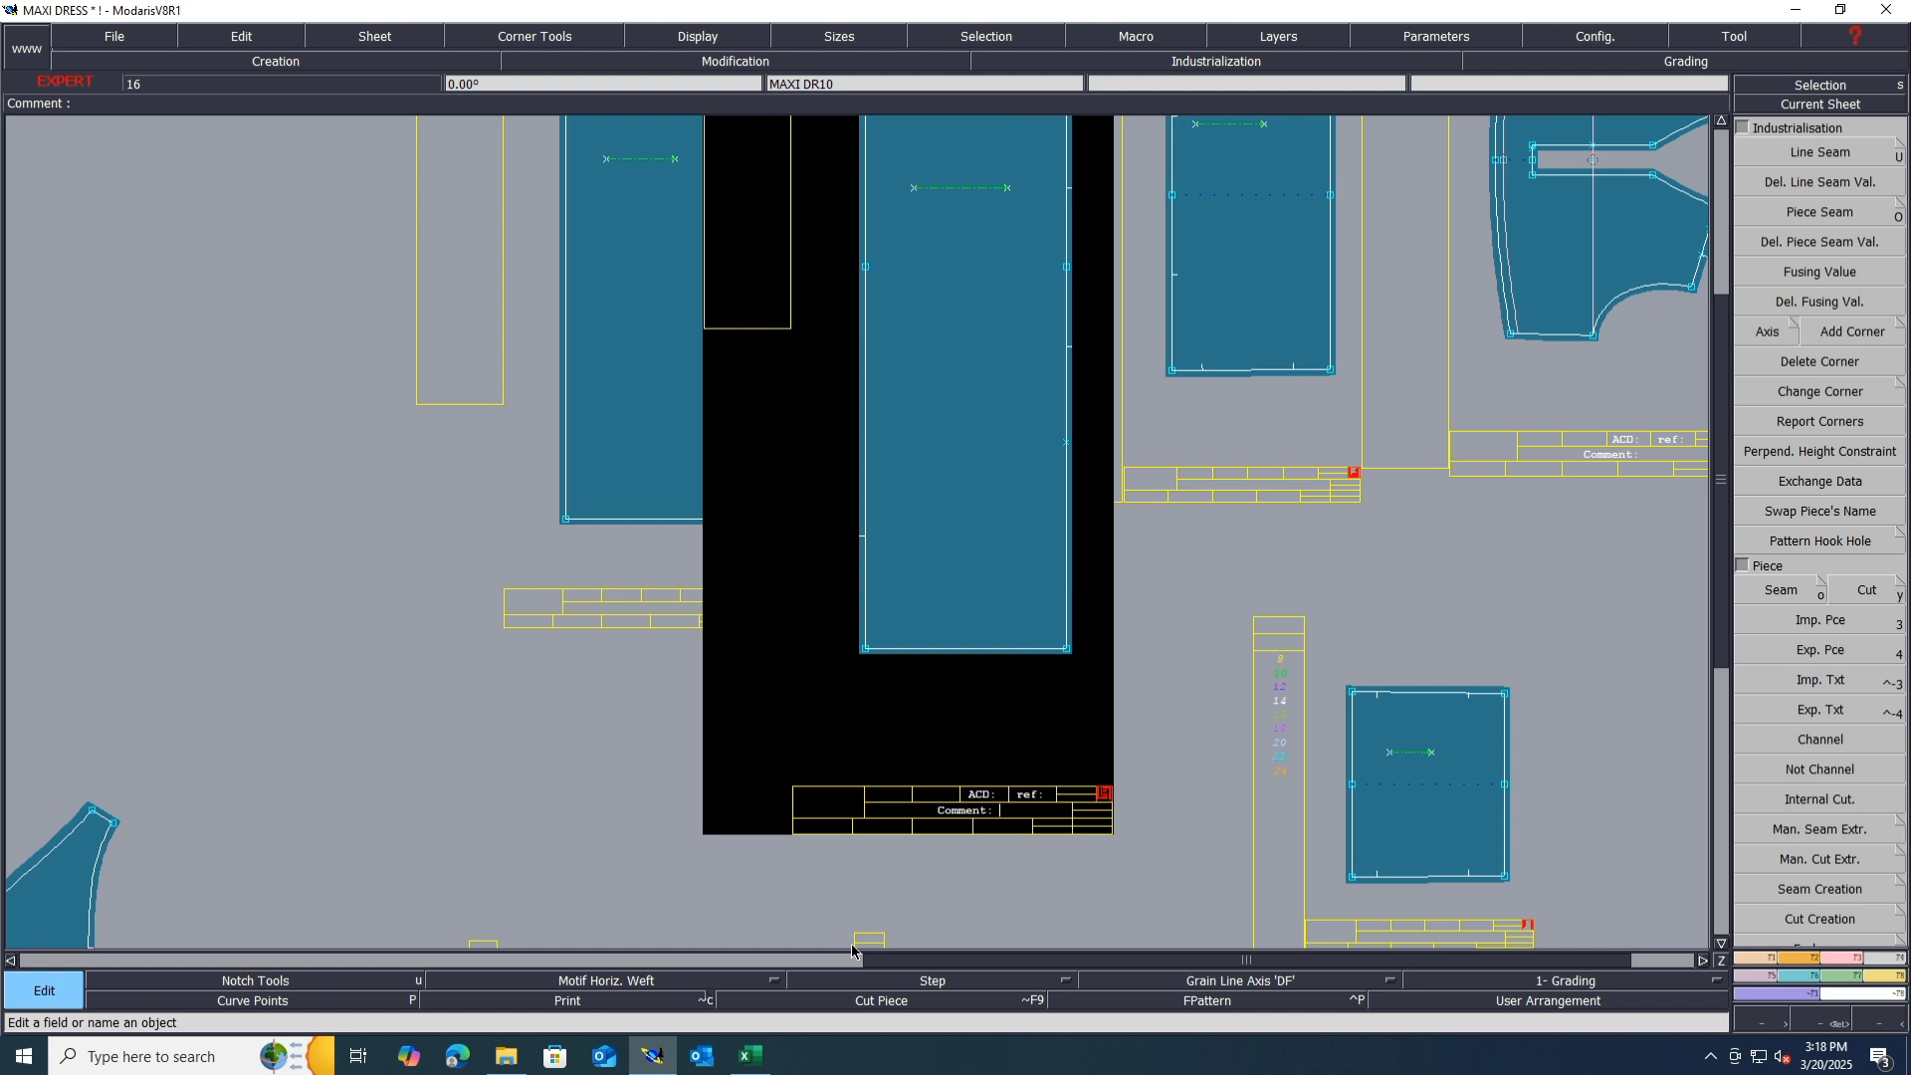
scroll(783, 794, "down", 1)
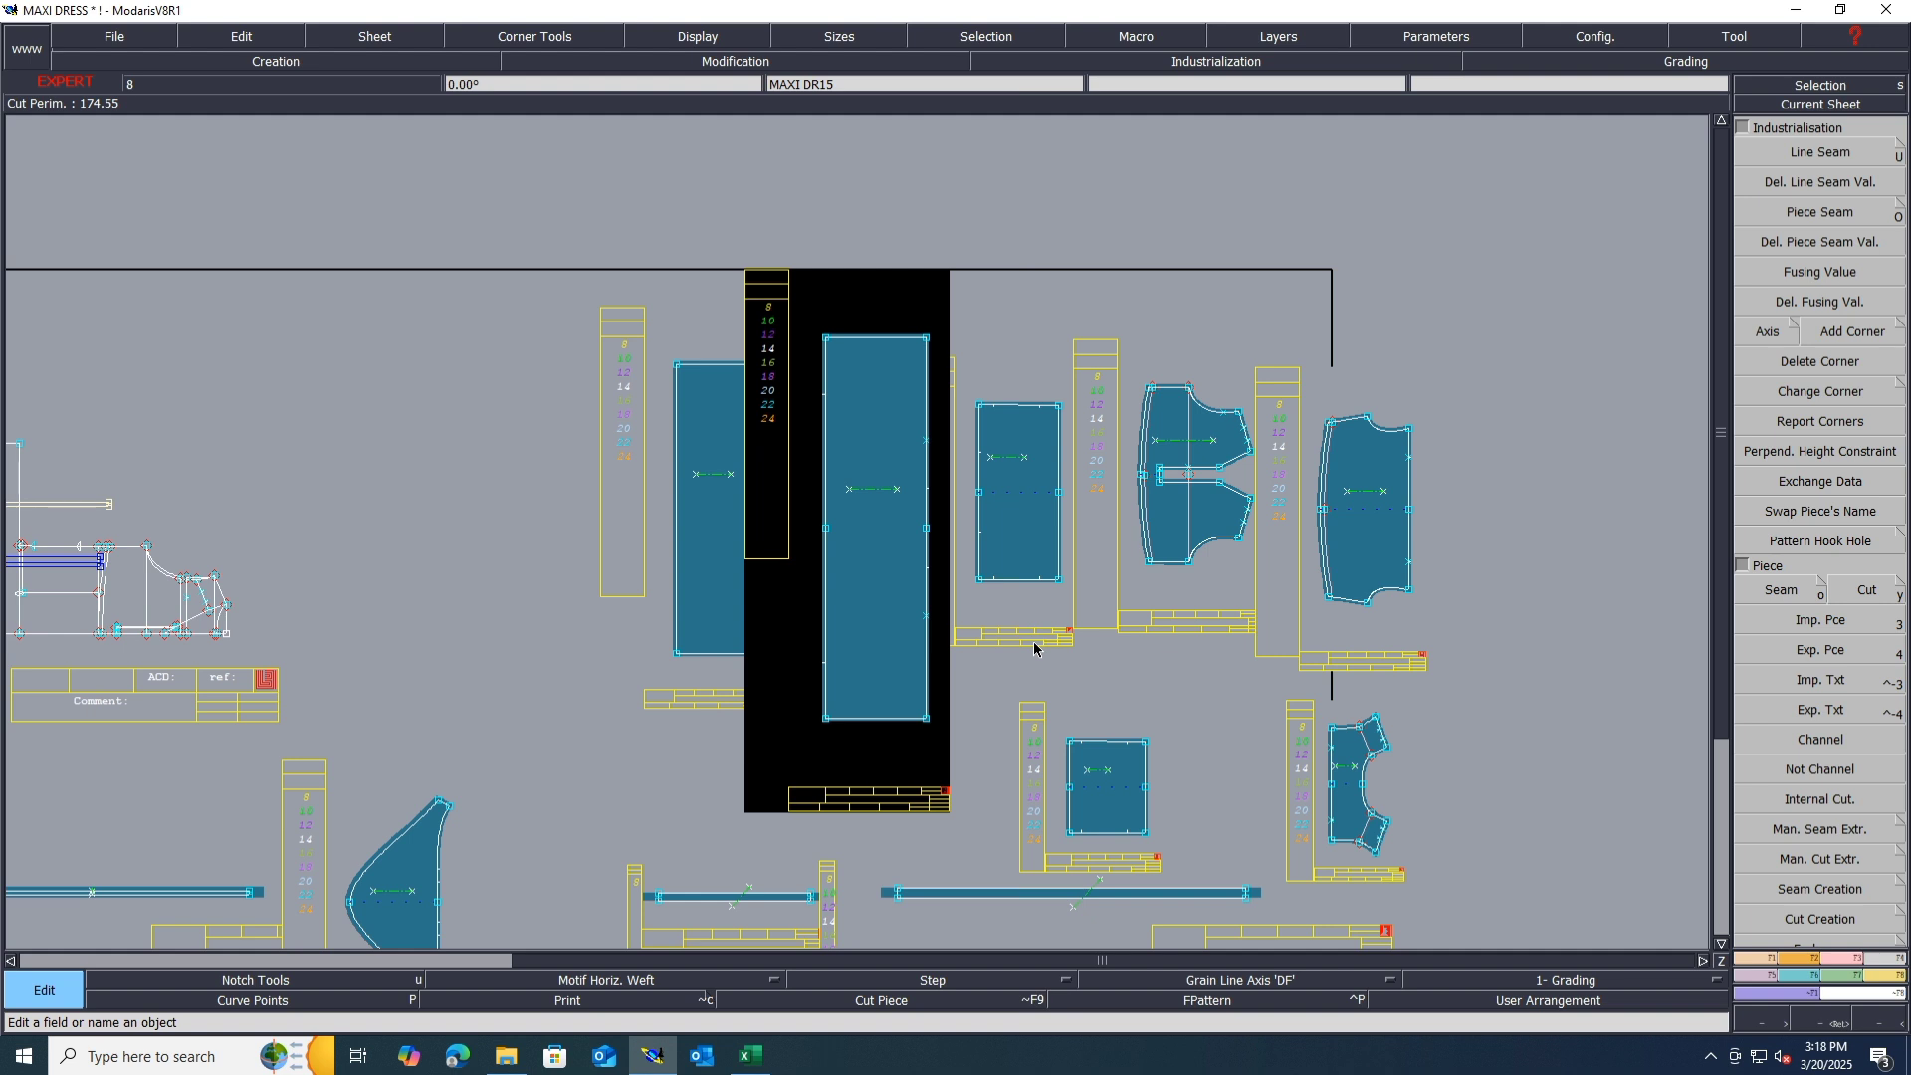
scroll(1034, 649, "up", 1)
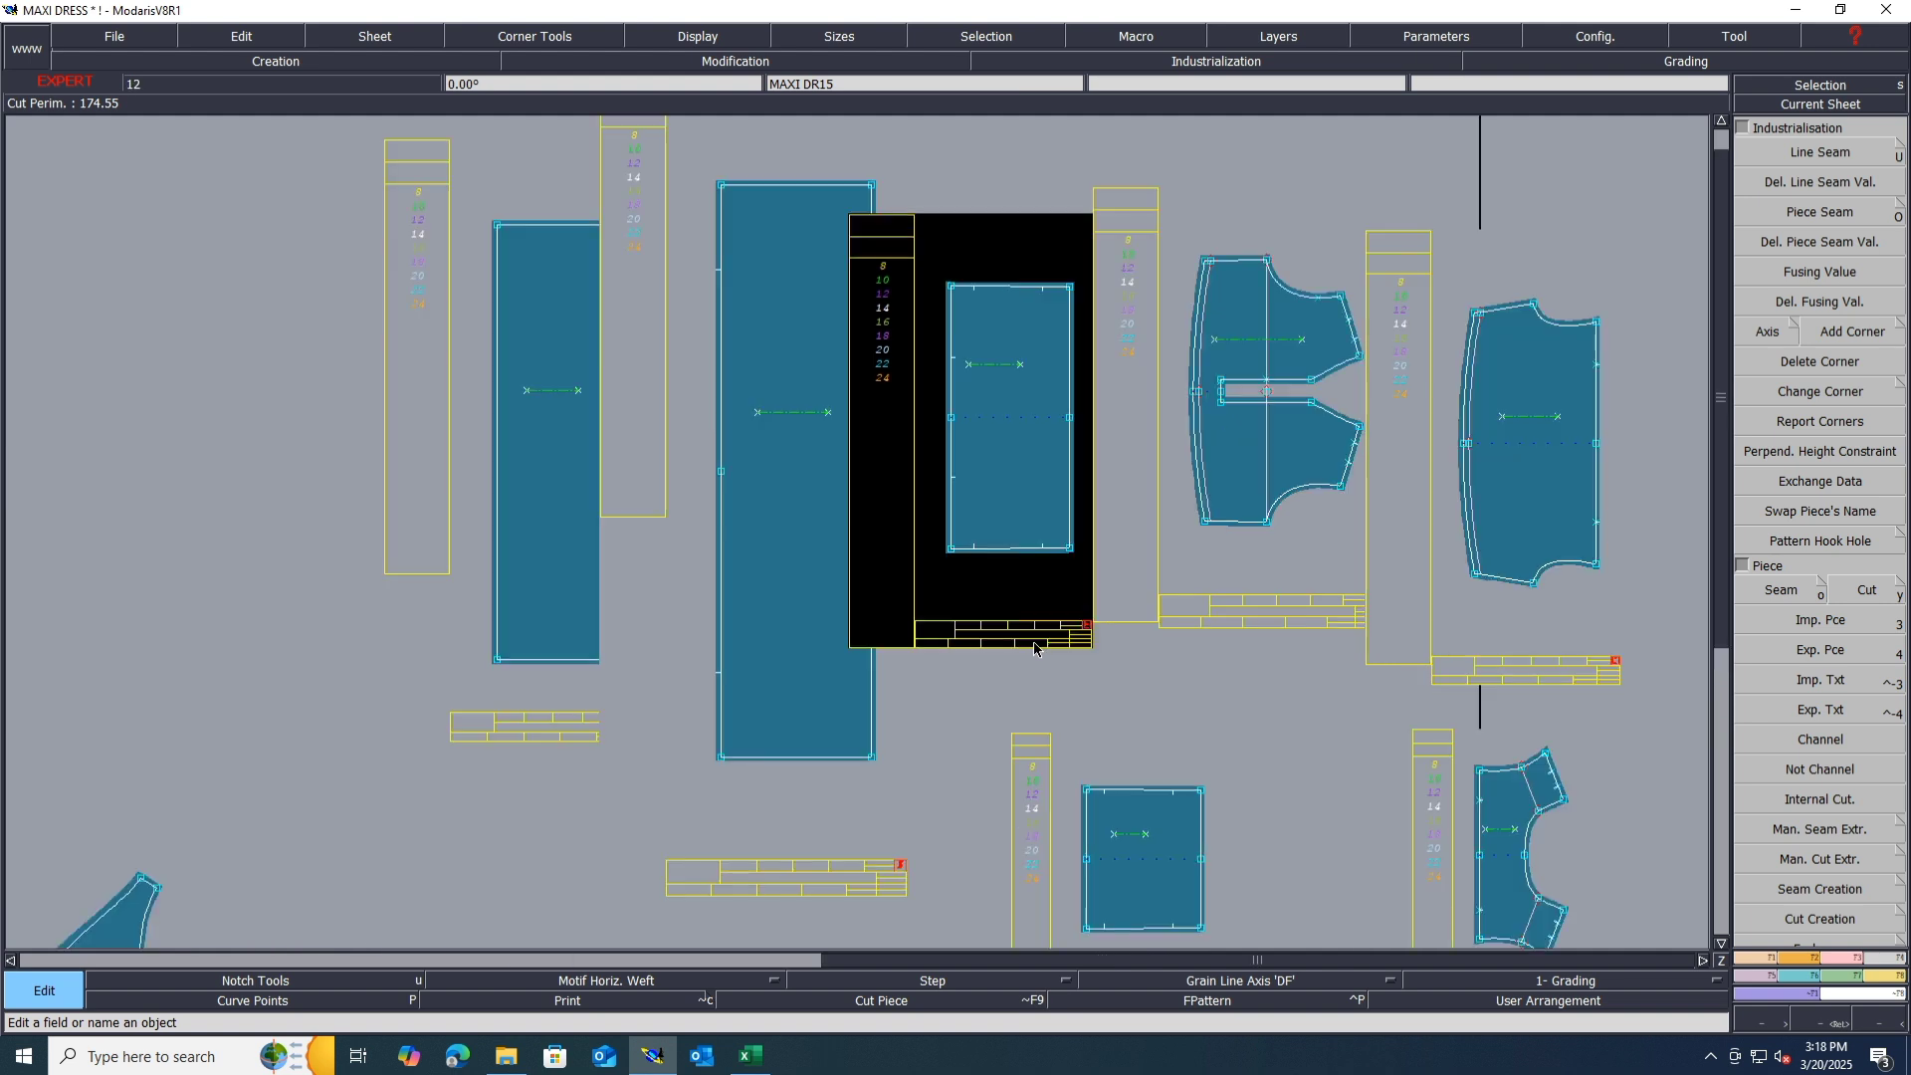
left_click(746, 1063)
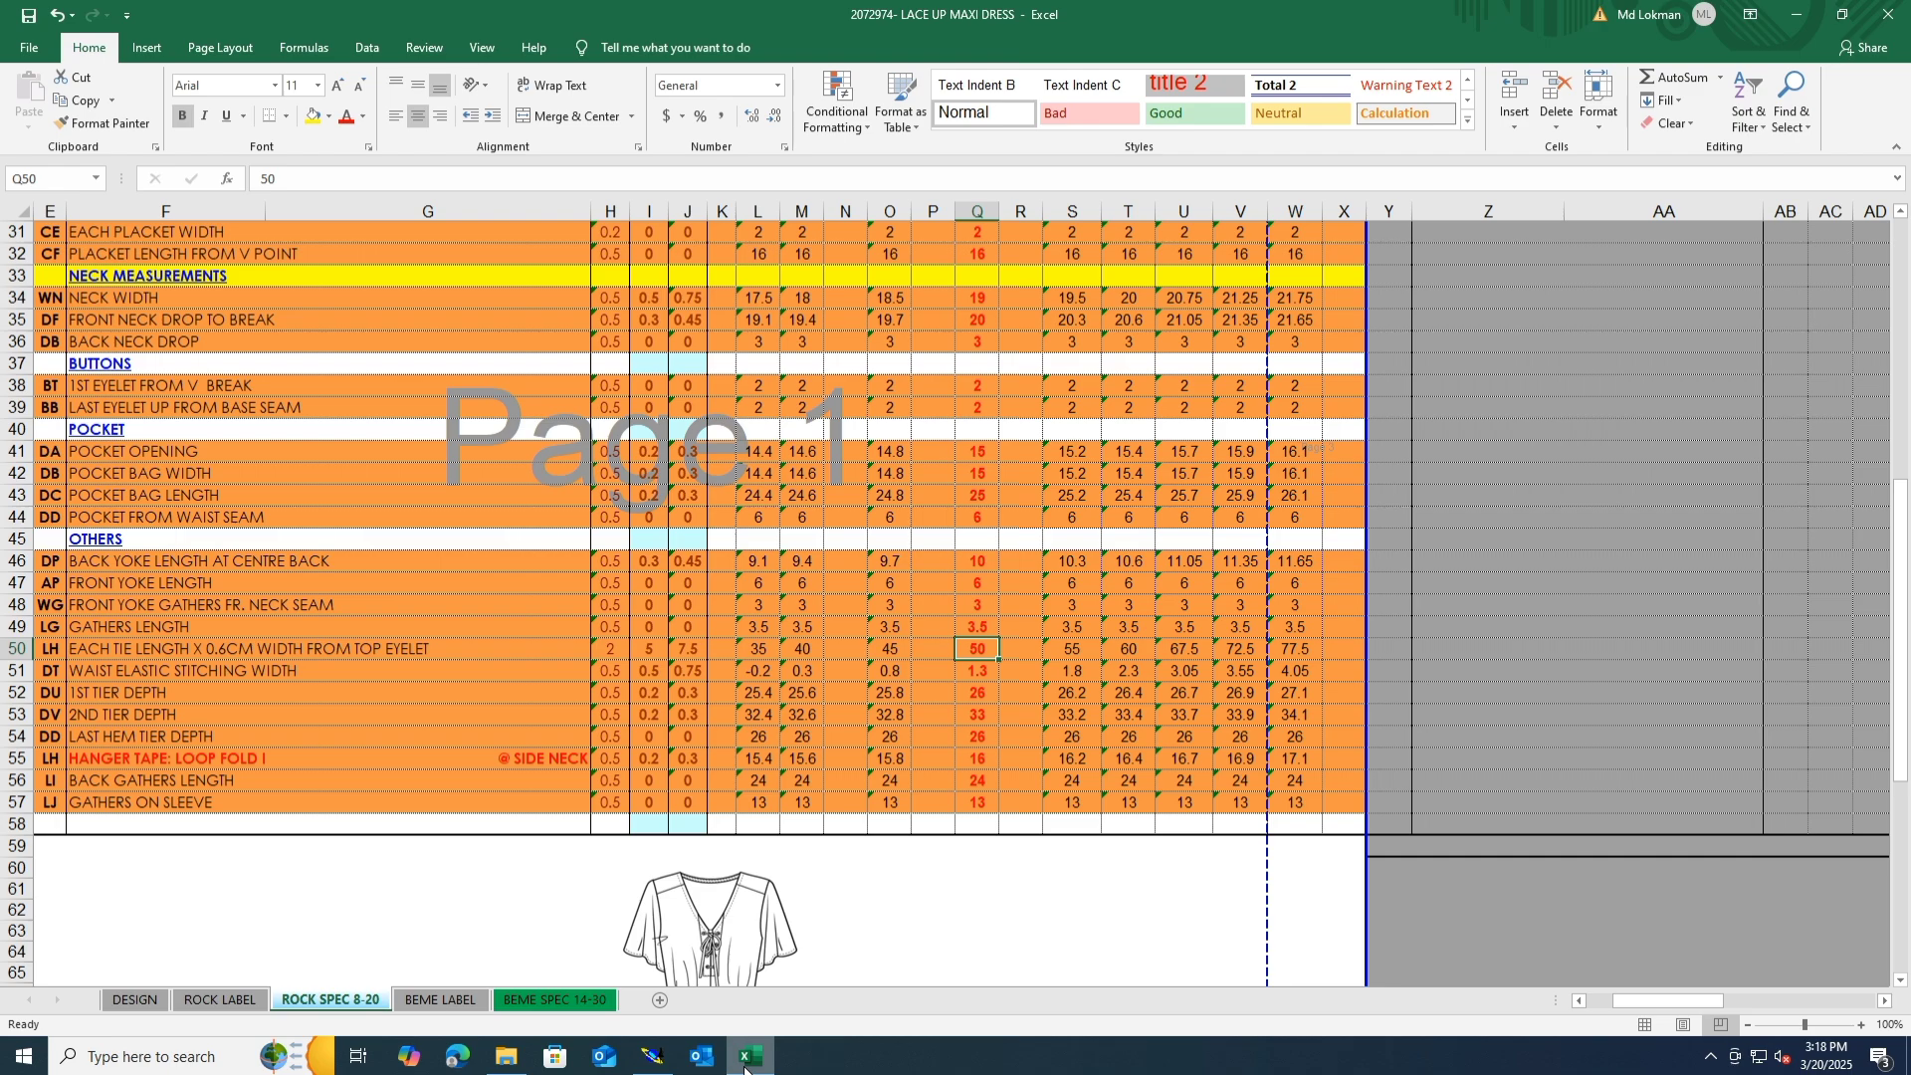
left_click(652, 1055)
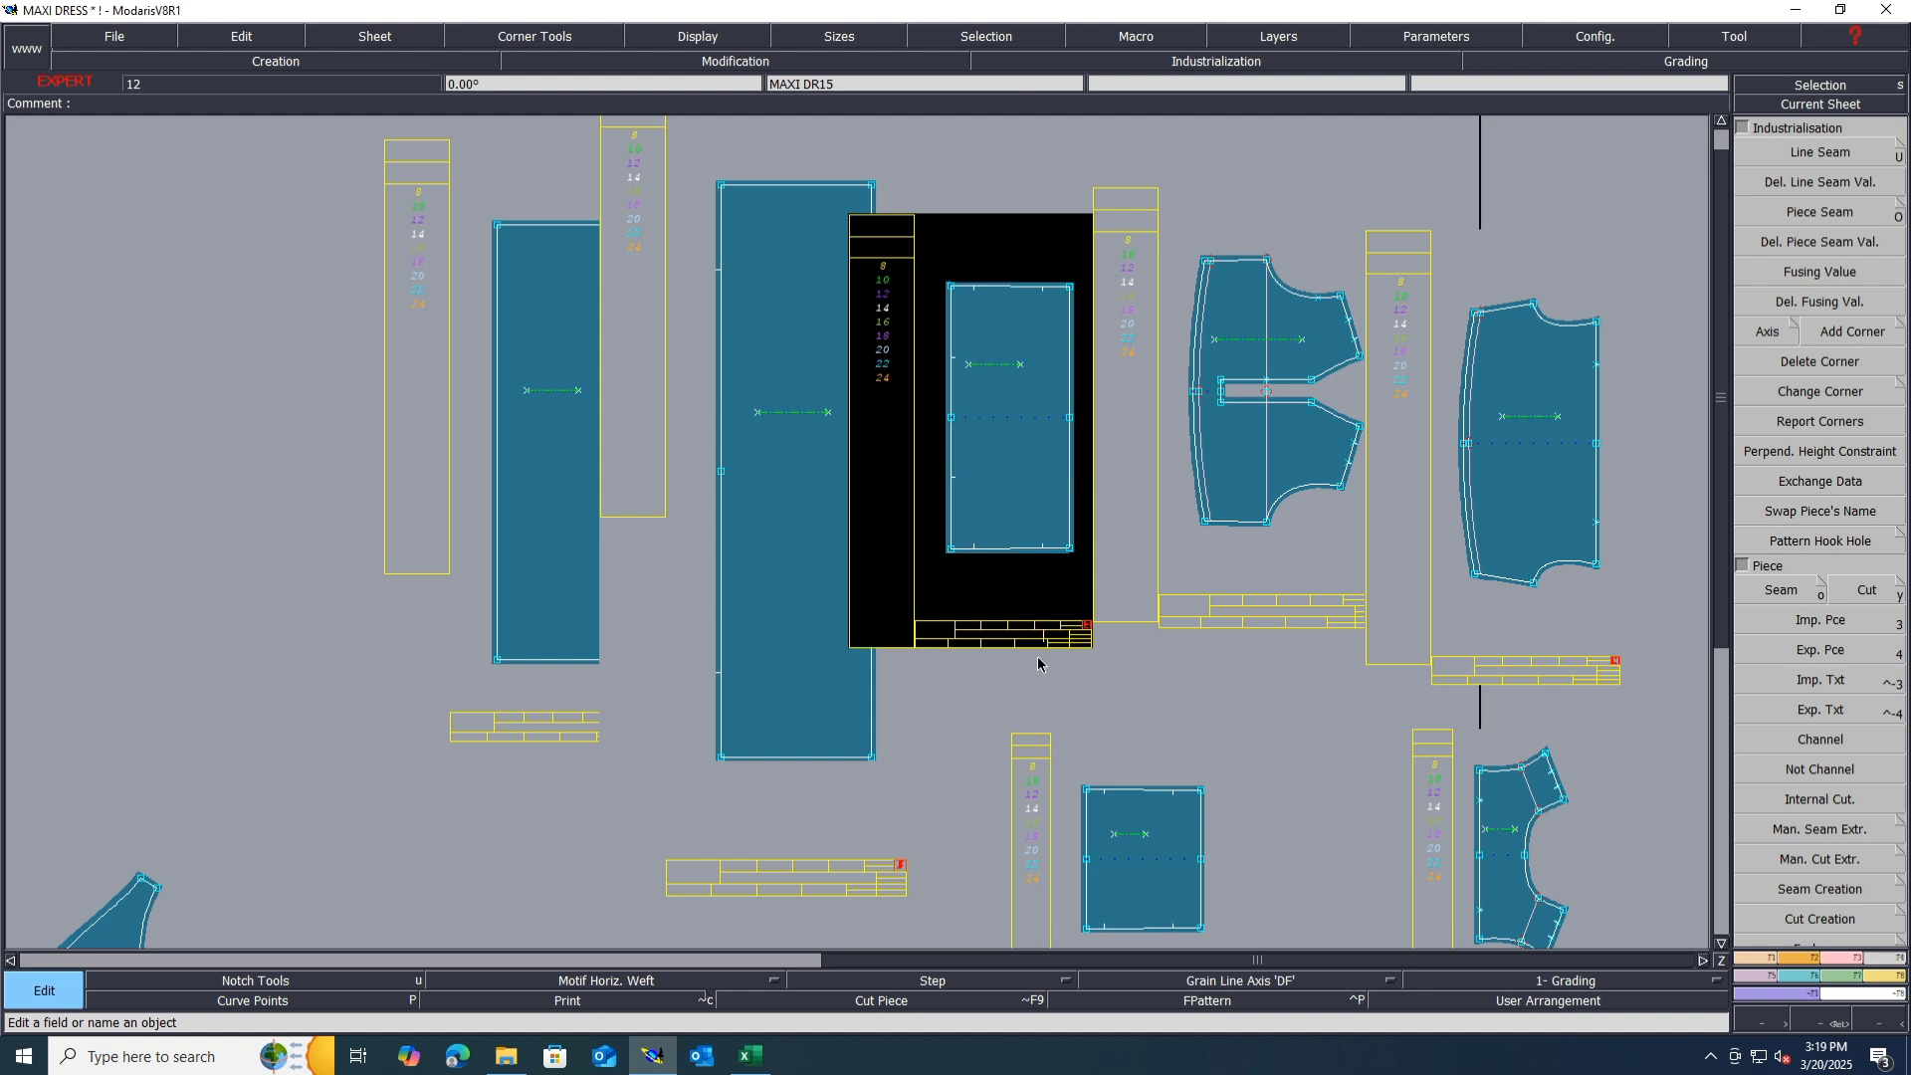
Step: Enter the comment "FIRST CUTTLINE 1X2 BACK+FRONT" for the short rectangular panel, MAXI DR15
type("IRST CUTTLINE 1")
key("Return")
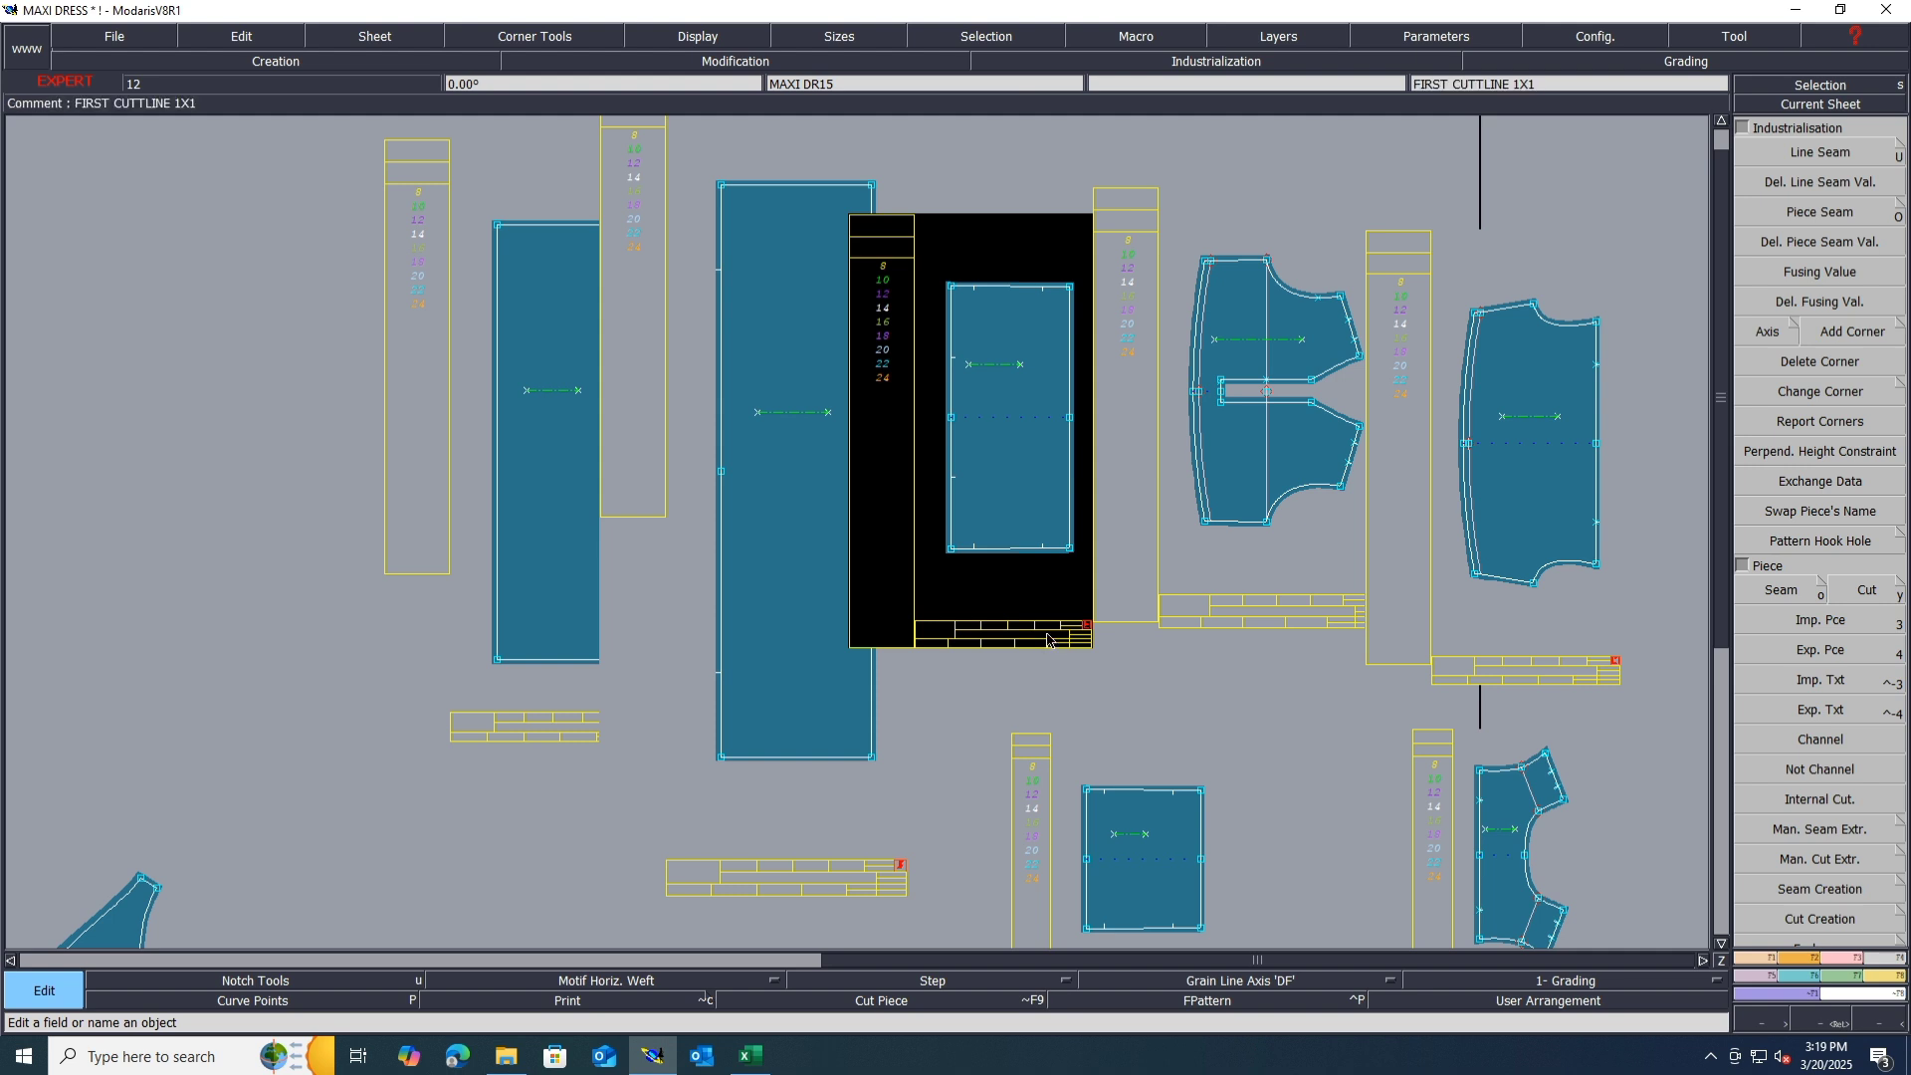
left_click(1048, 635)
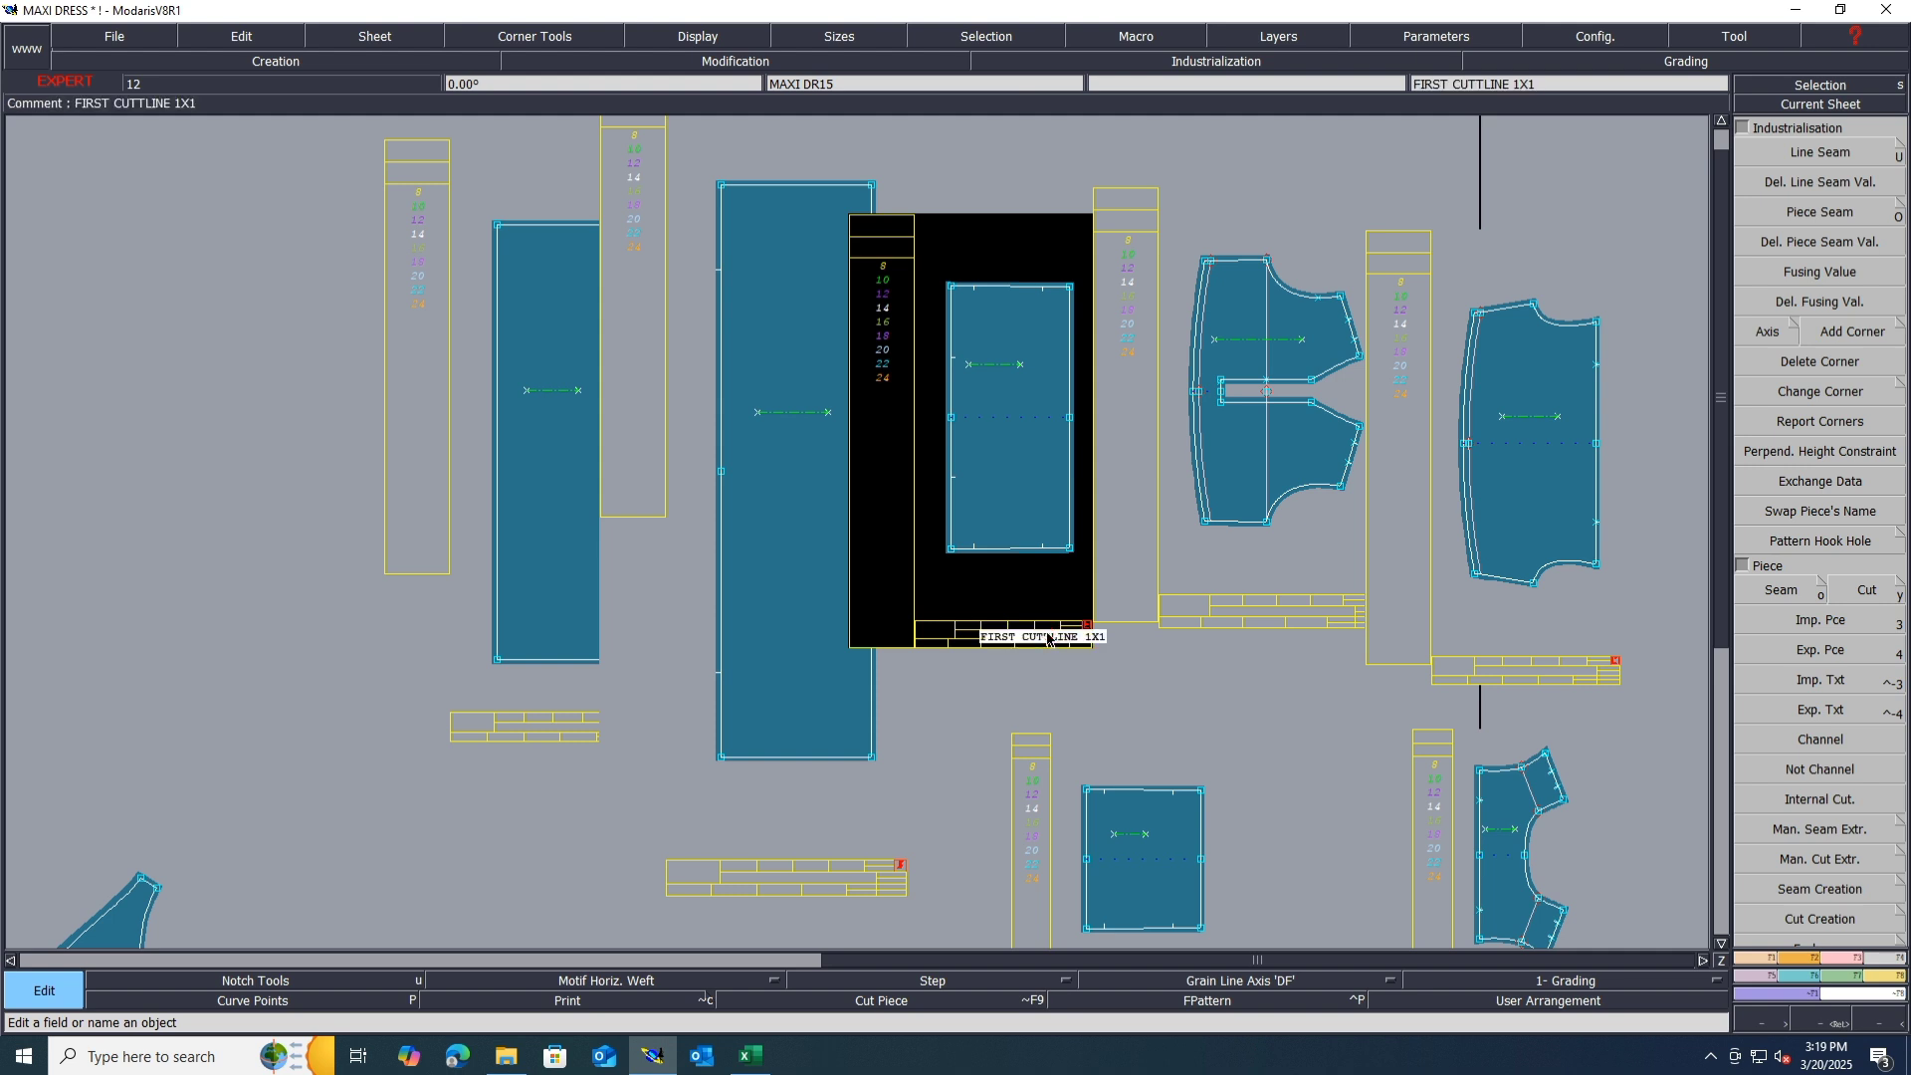
key("Return")
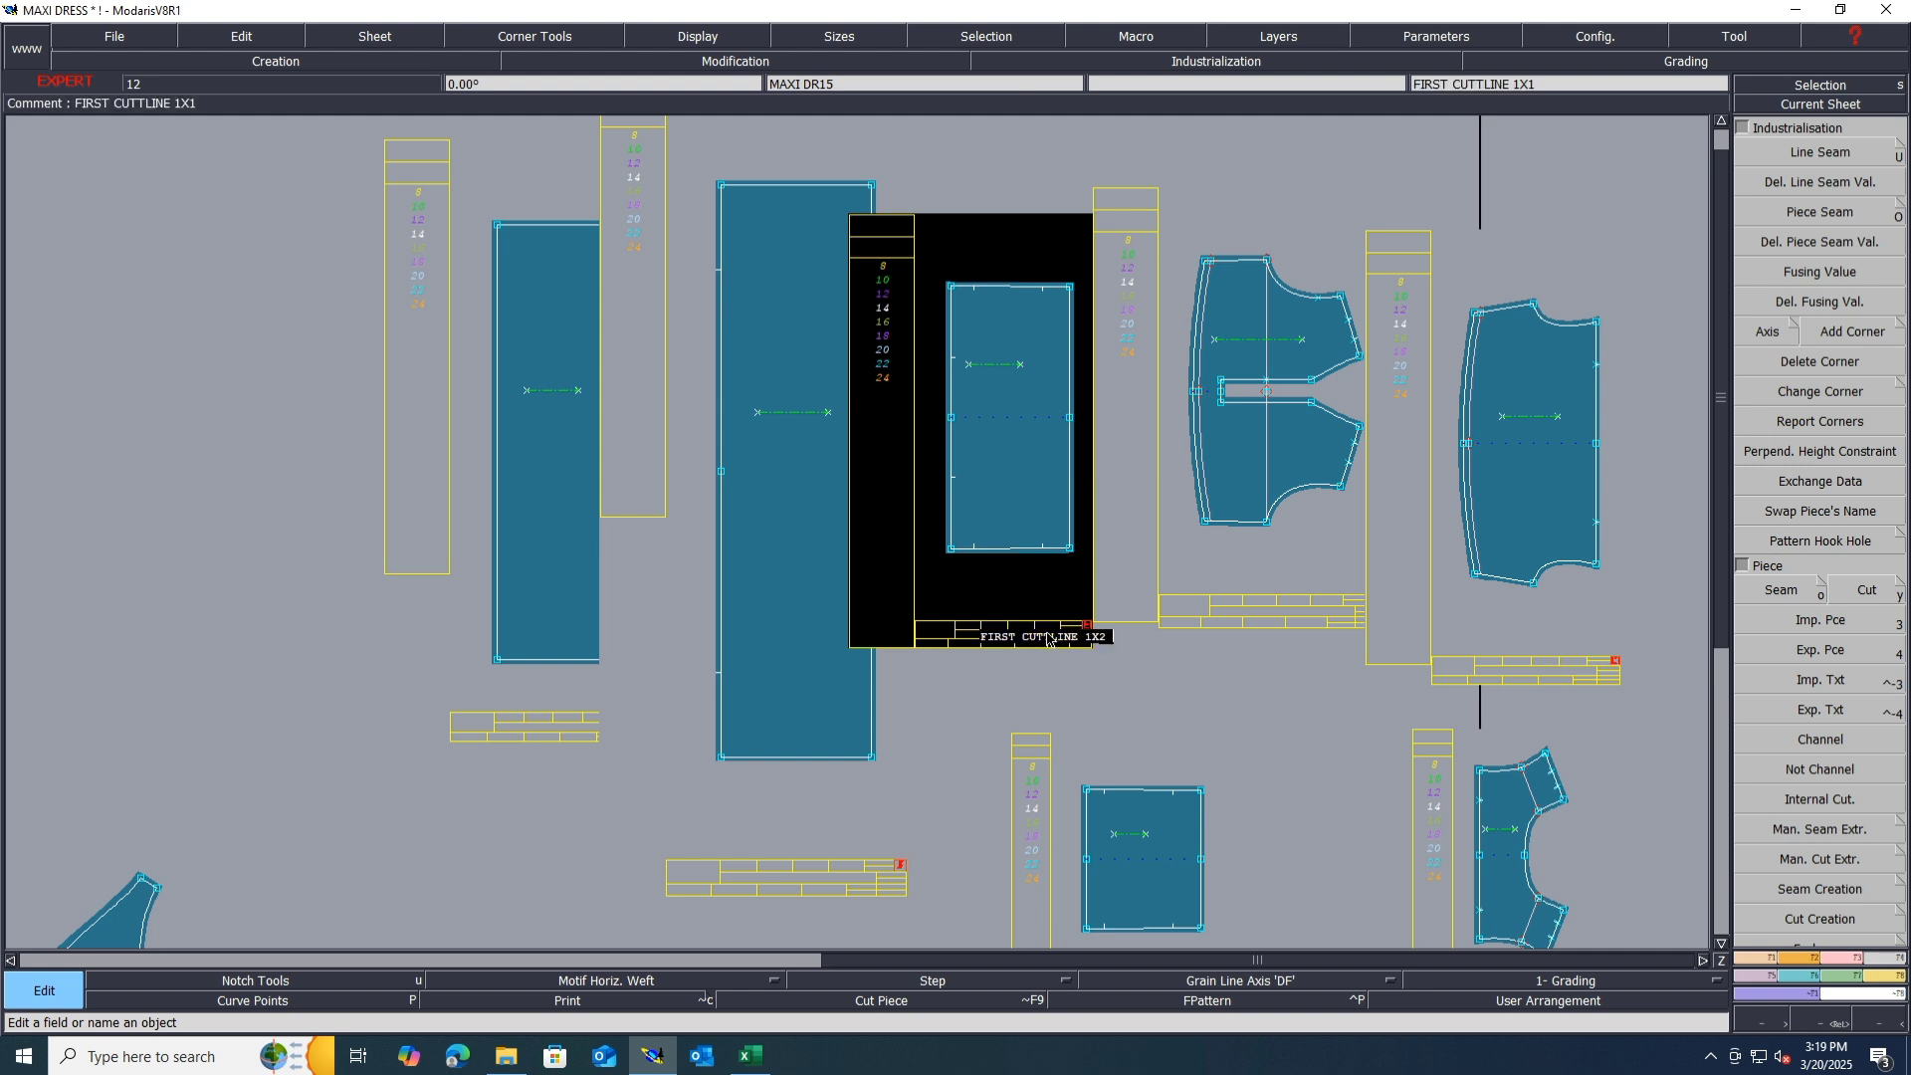
type("BACK+FRONT")
key("Return")
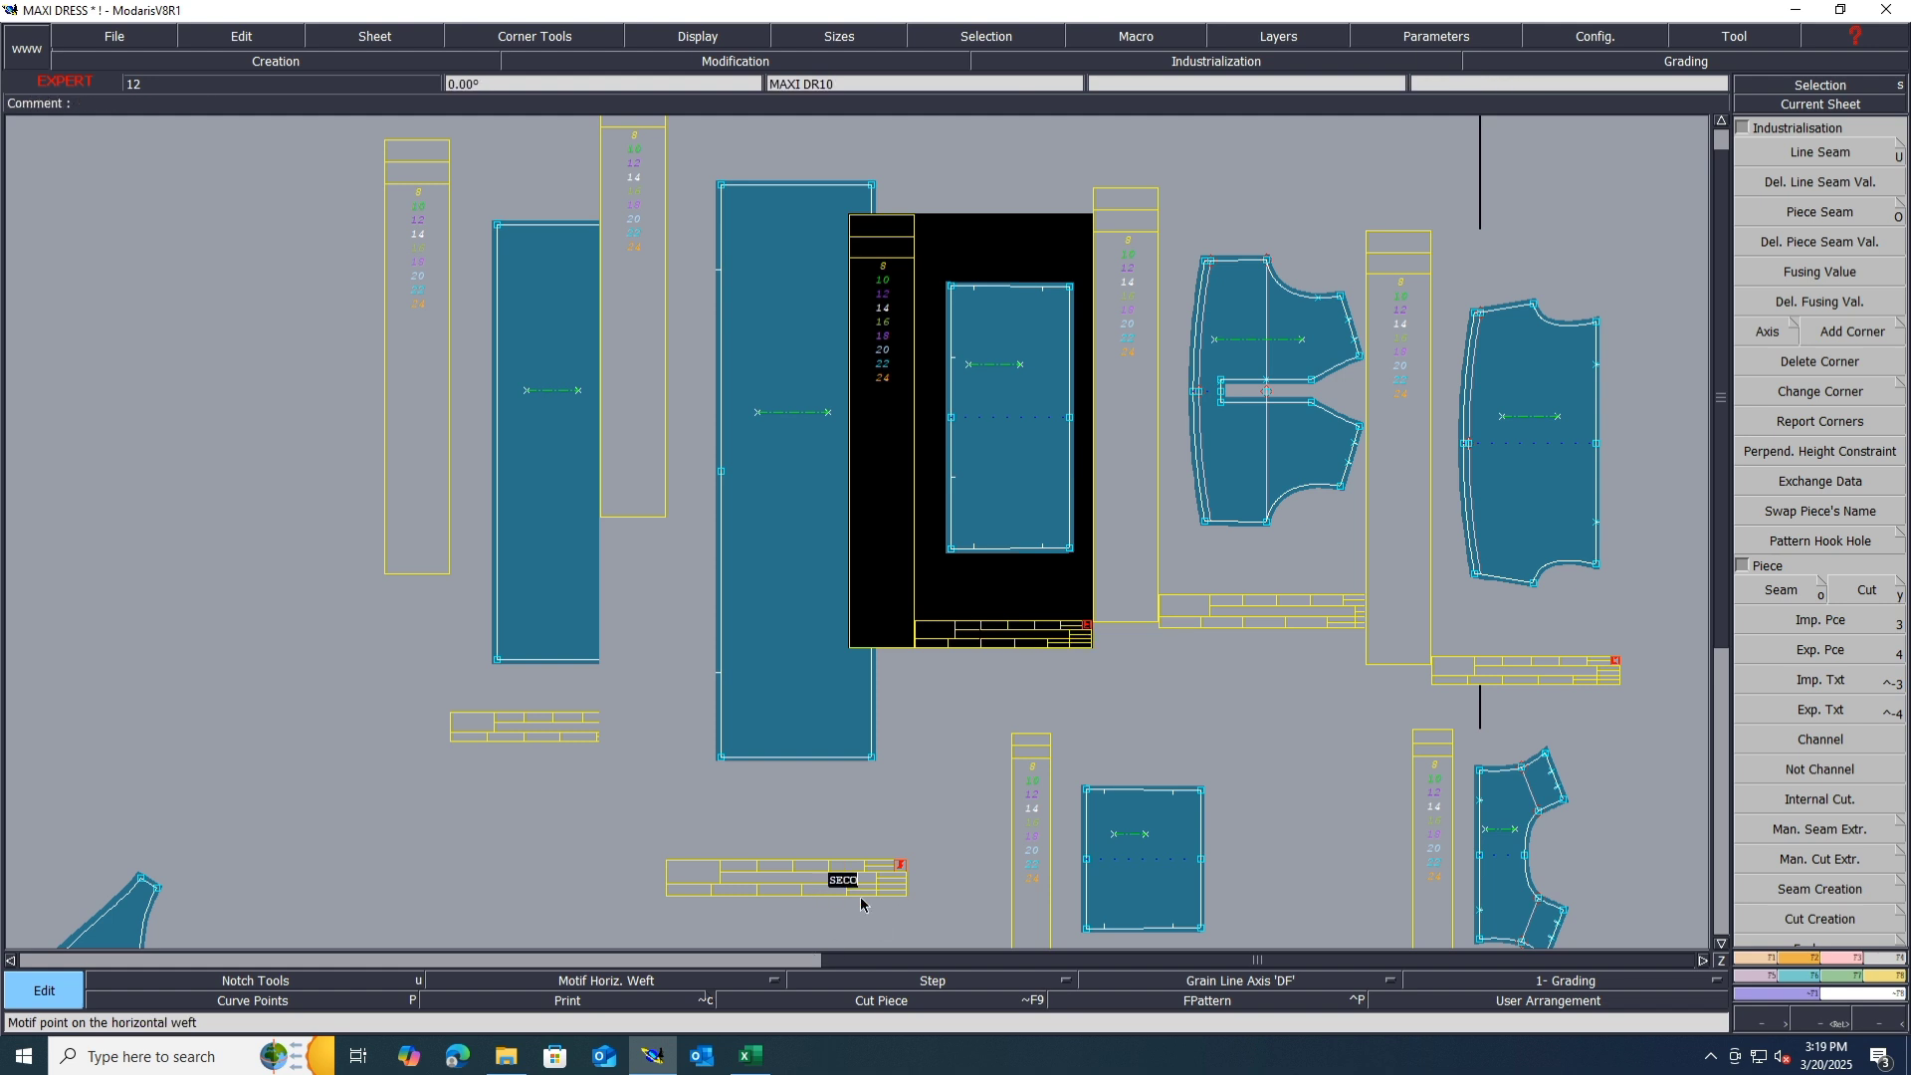
Step: Enter the comment "SECOND CUTT LINE 1X2 BACK+FRONT" for the tallest rectangular panel, MAXI DR10
type("SECO")
type("ND")
type(" CUTT")
type(" LI")
type("LN")
type("X")
type("2 B")
type("ACK+F")
type("RONT")
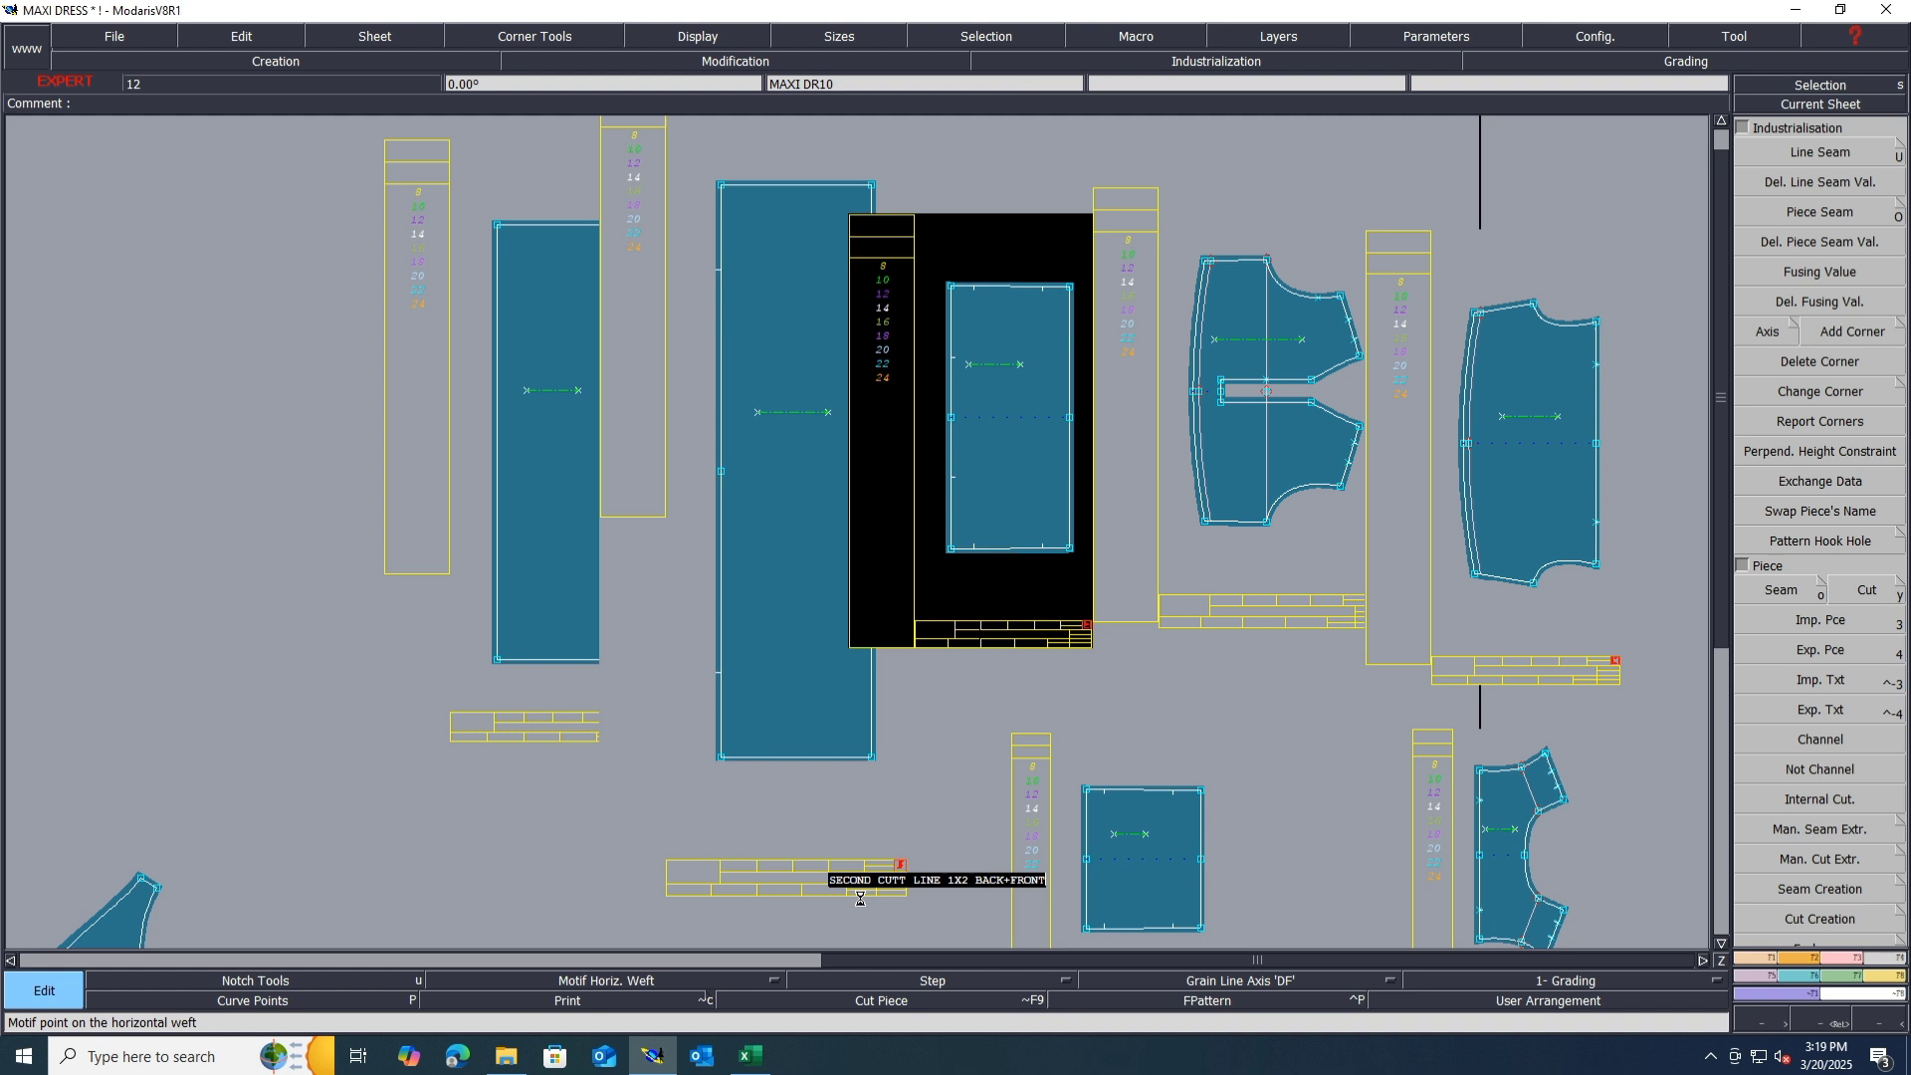
key("Return")
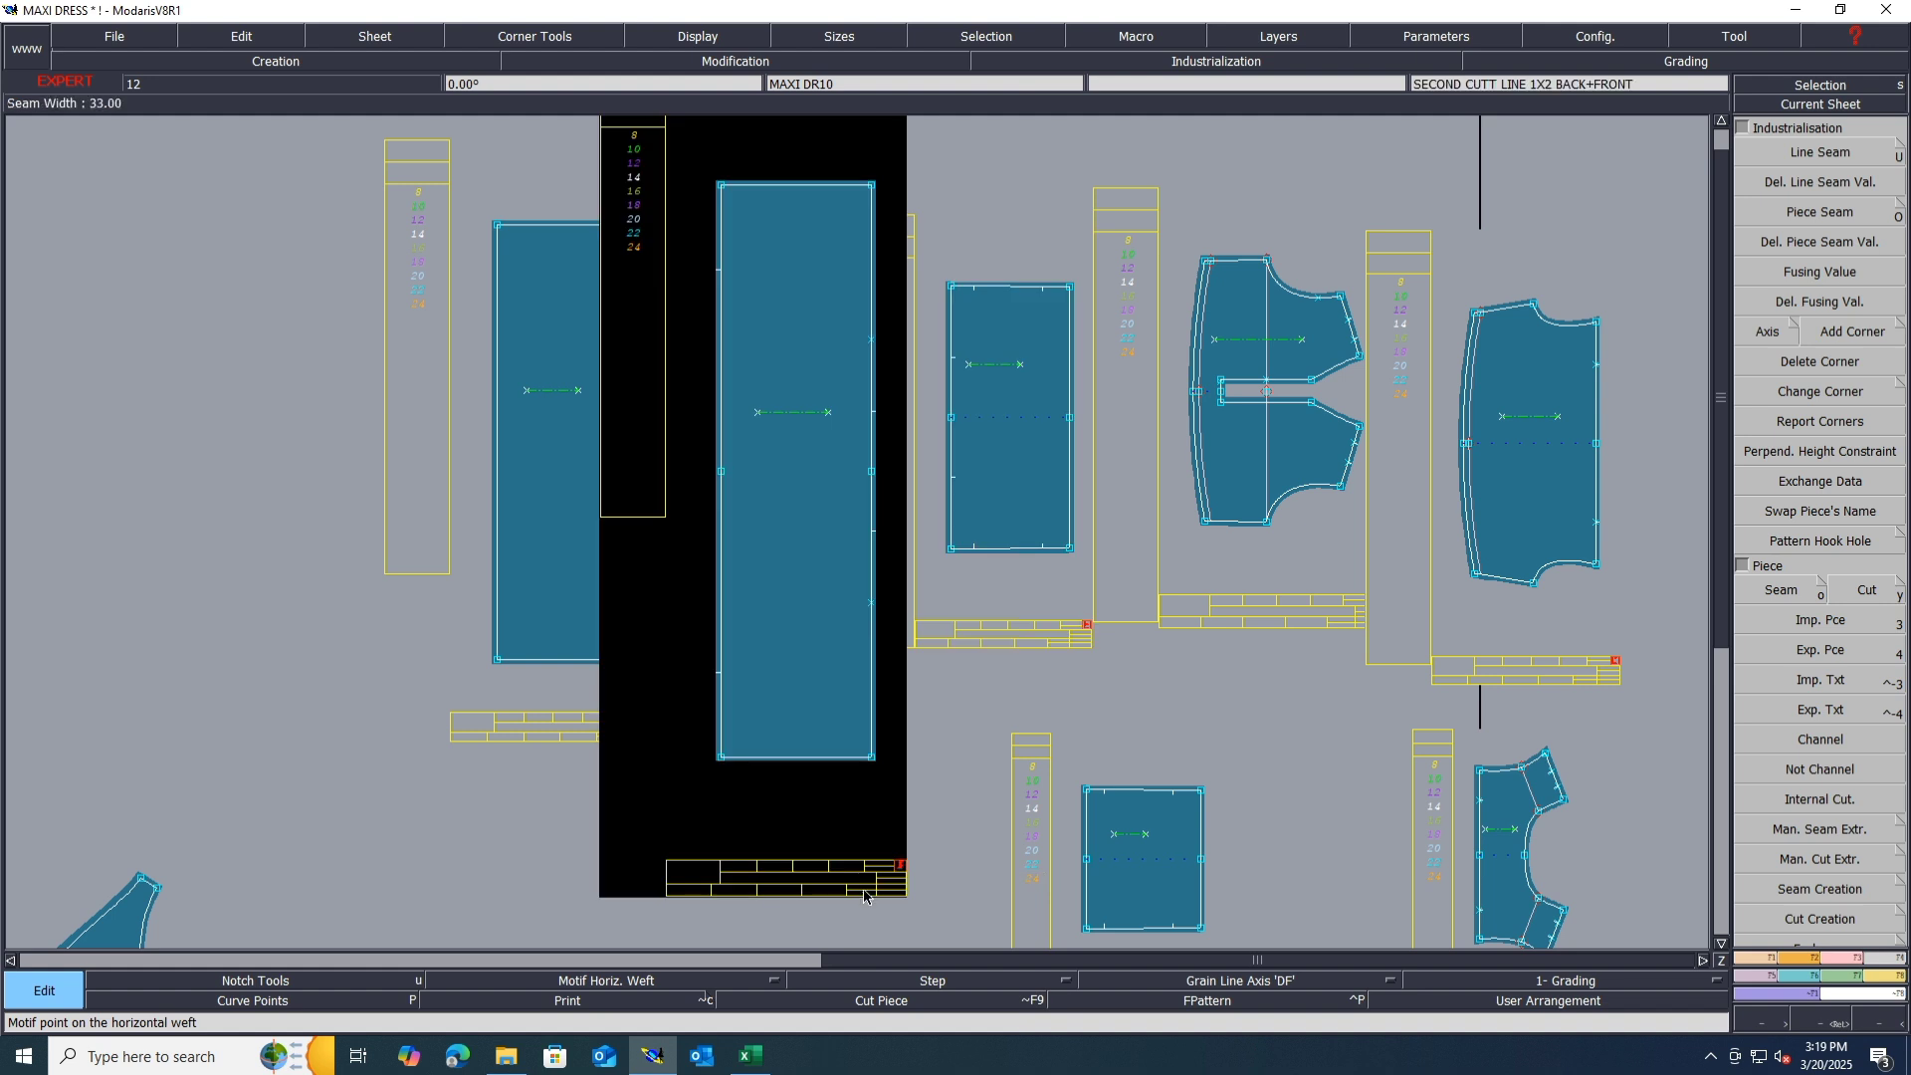
Step: Replace the comment of the leftmost tall panel, MAXI DRES, with "LAST CUTTLINE 1X4 FRONT+BACK"
left_click(453, 702)
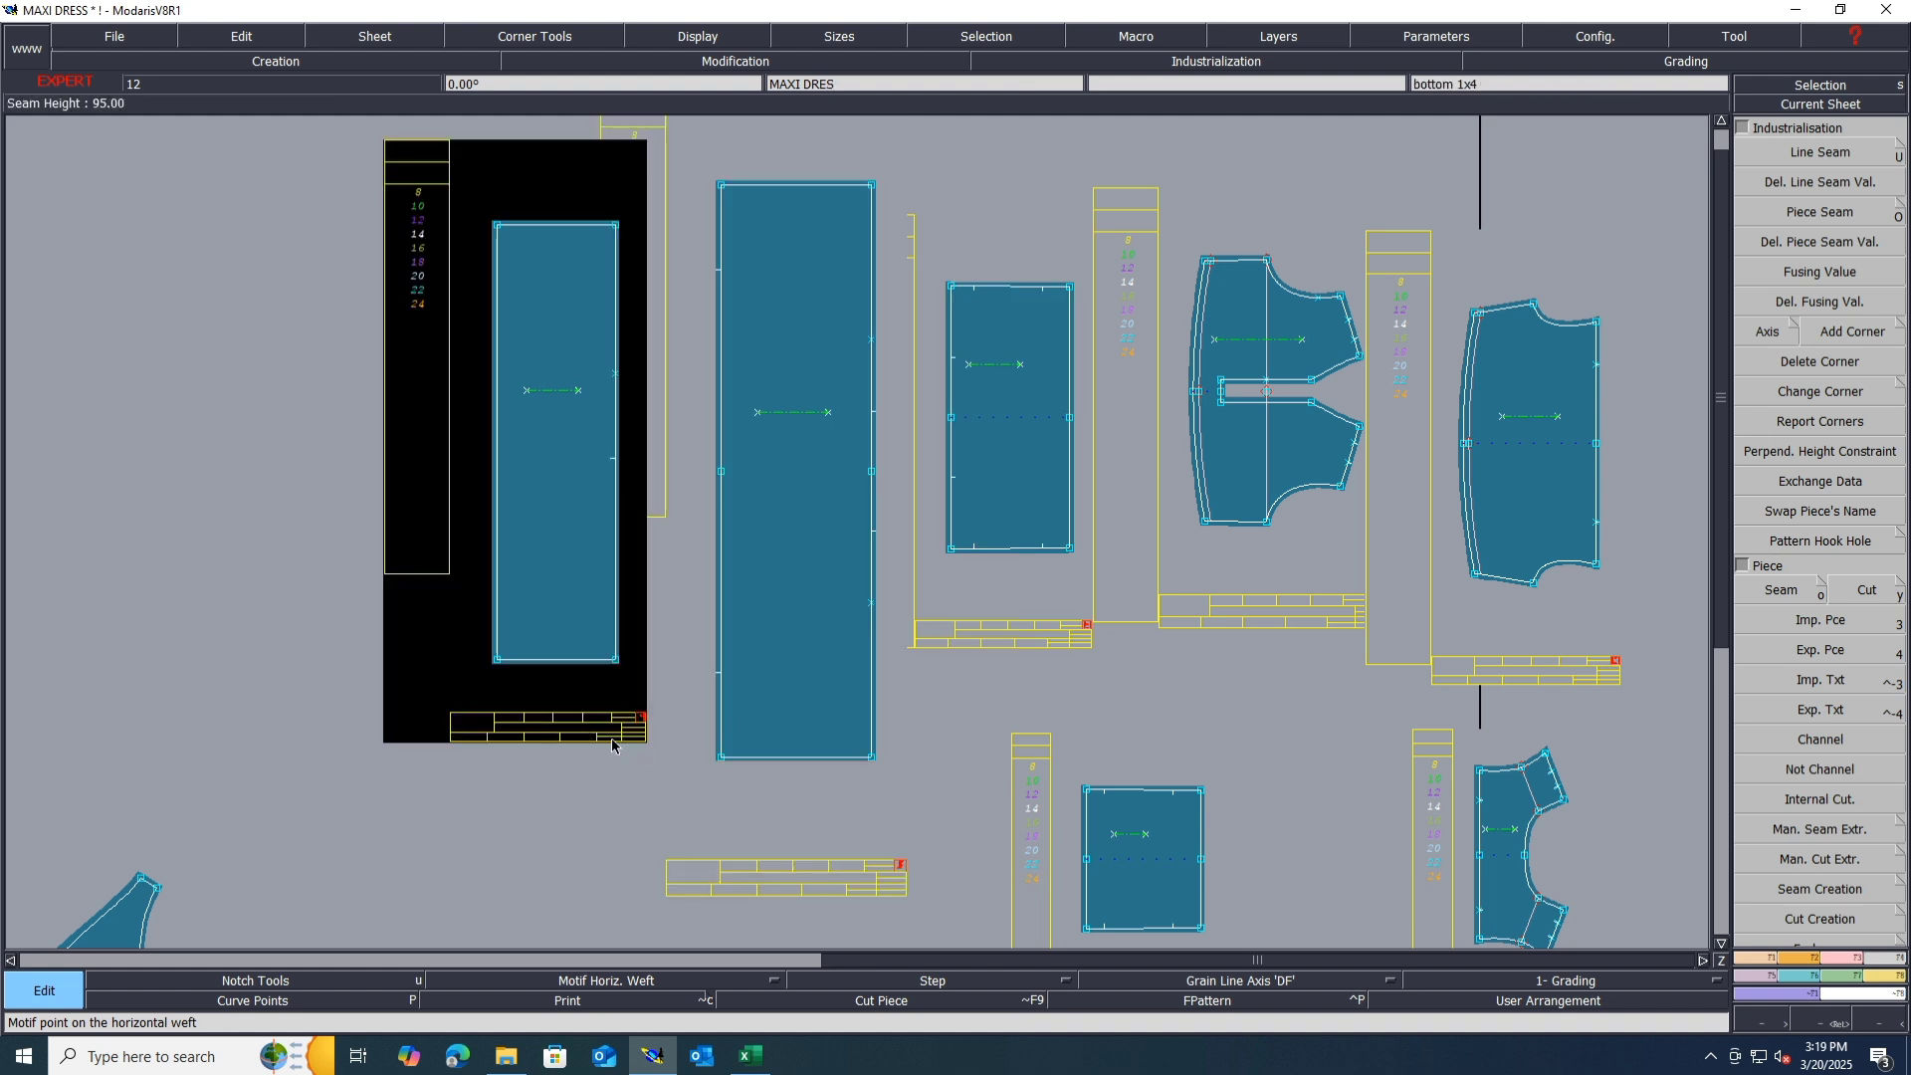
left_click(589, 735)
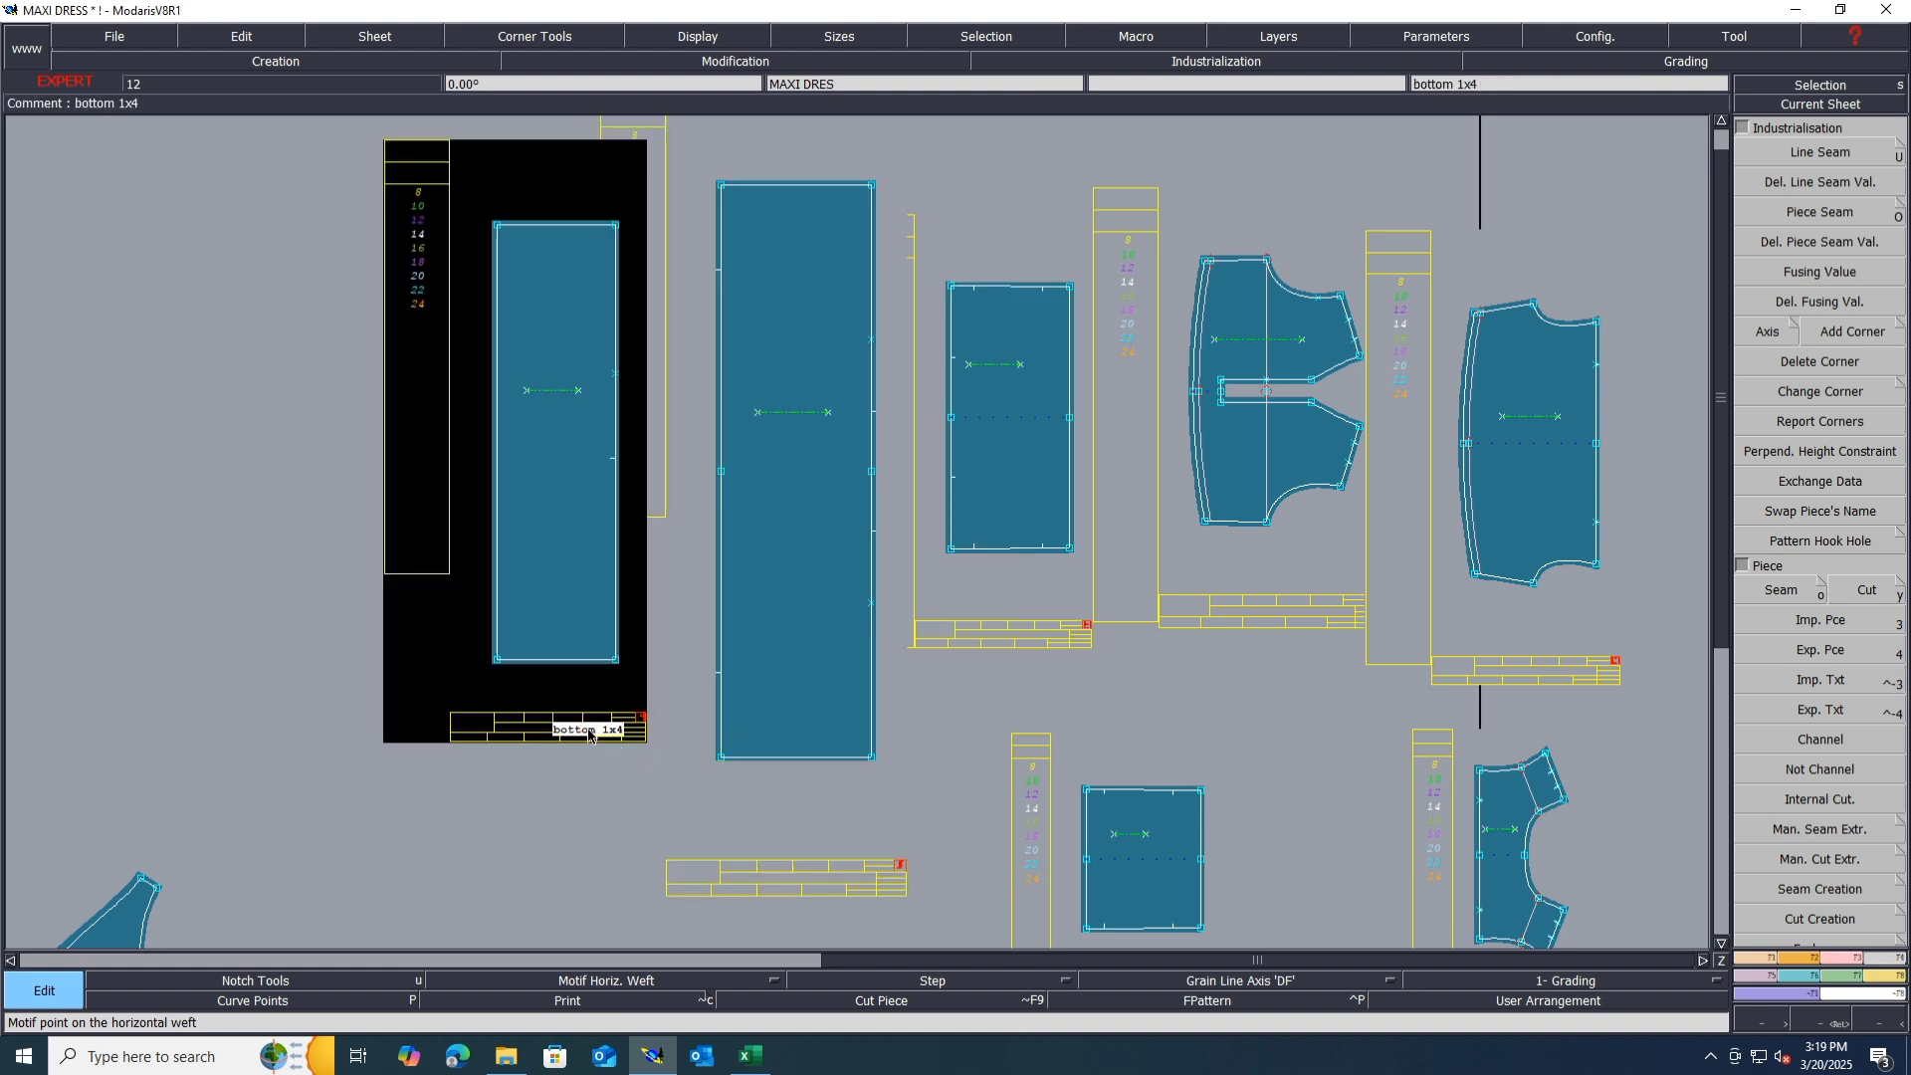
key("Return")
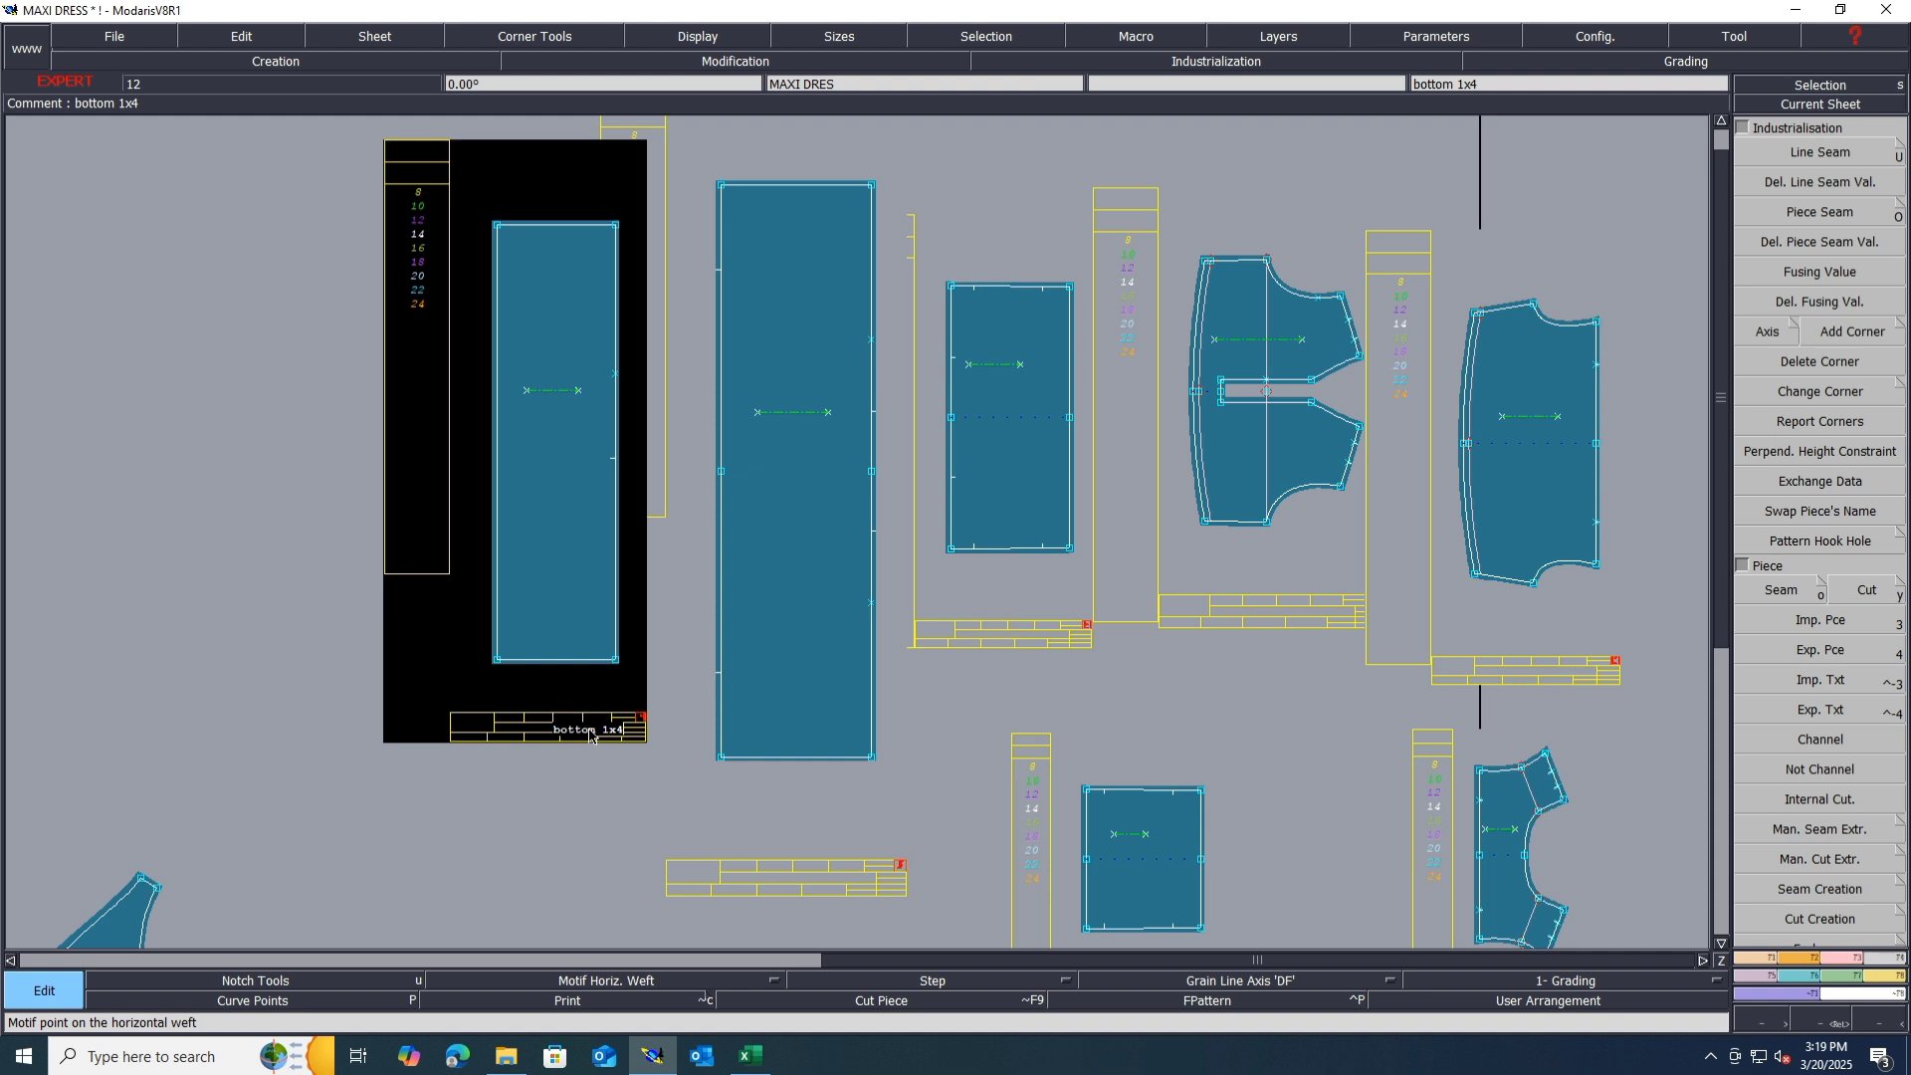
key("BackSpace")
key("BackSpace")
key("BackSpace")
key("BackSpace")
key("BackSpace")
key("BackSpace")
key("BackSpace")
key("BackSpace")
key("BackSpace")
key("BackSpace")
type("LAST CUTTLINE 1X4 FRONT+BACK")
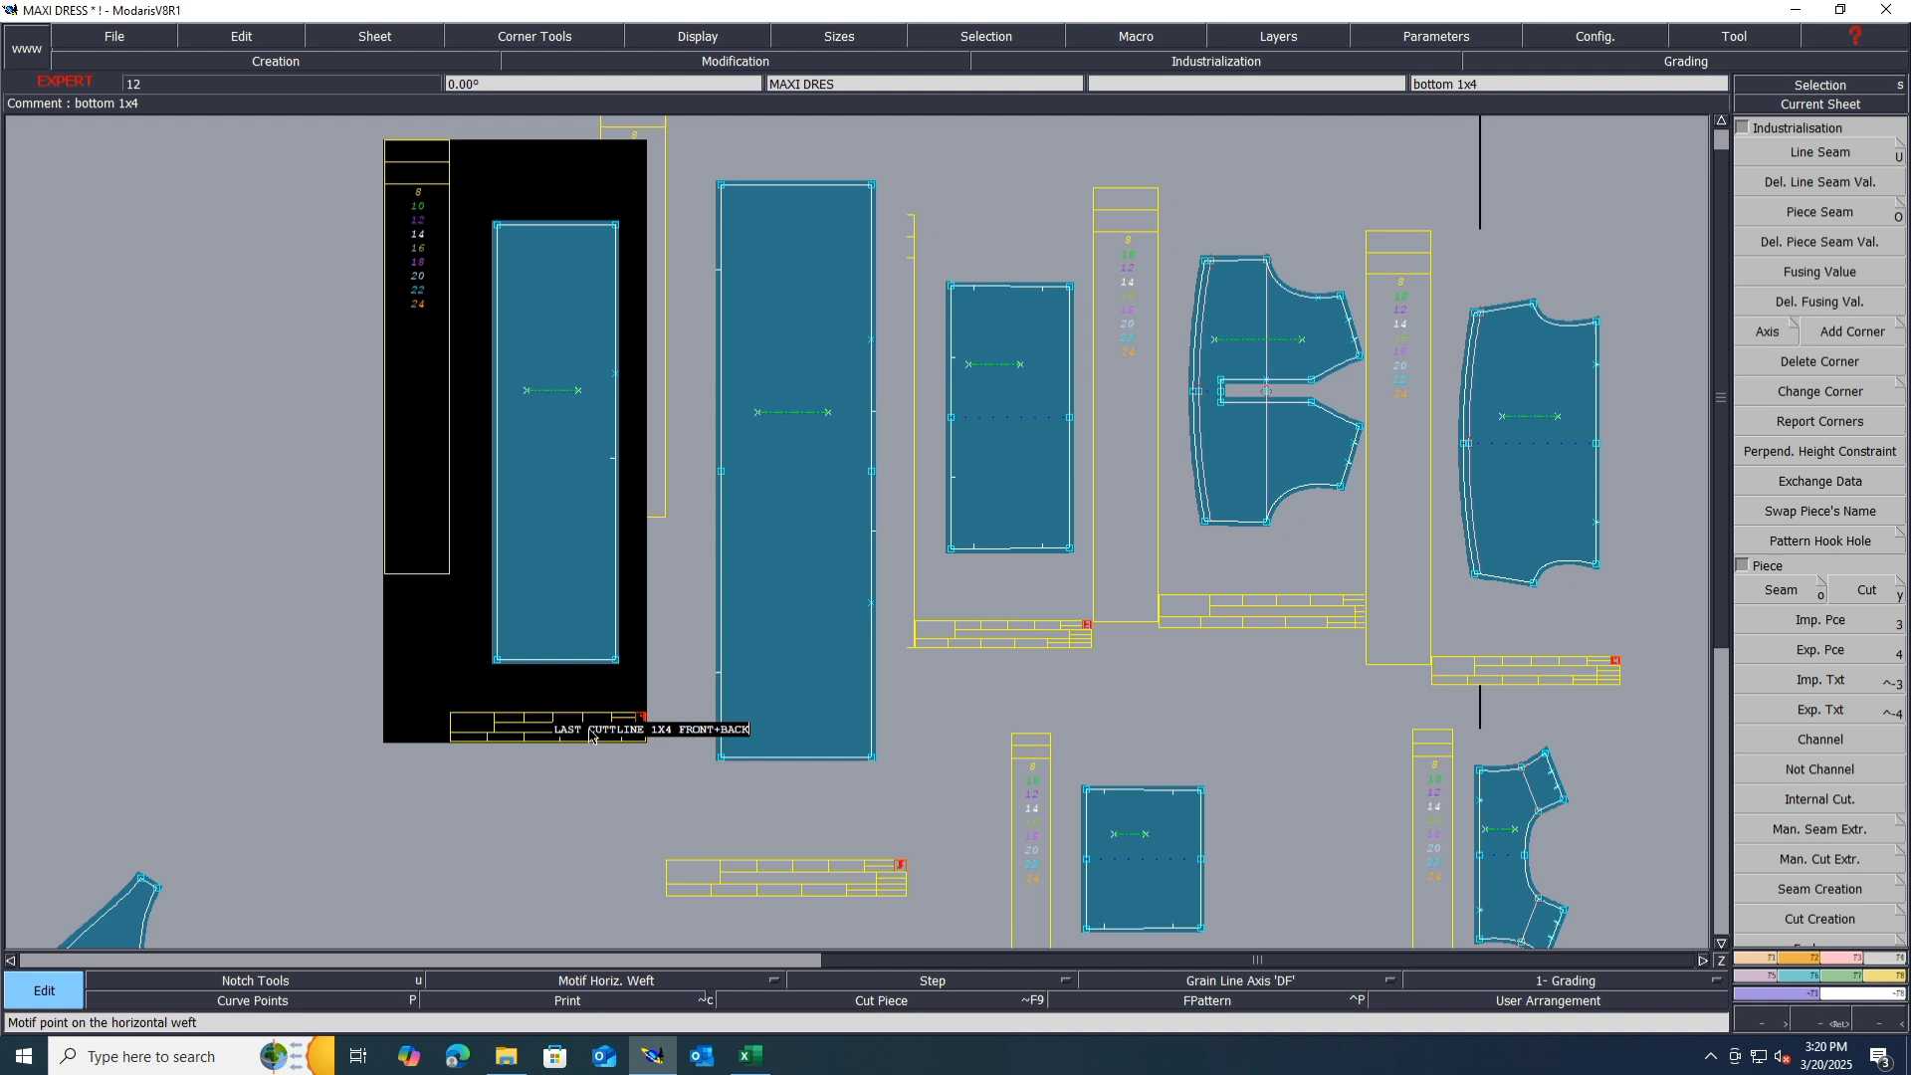
key("Return")
Step: Enter the comment "FRONT TOP 1X1" for the front bodice piece with the centre slit, MAXI DRE8
scroll(593, 734, "up", 1)
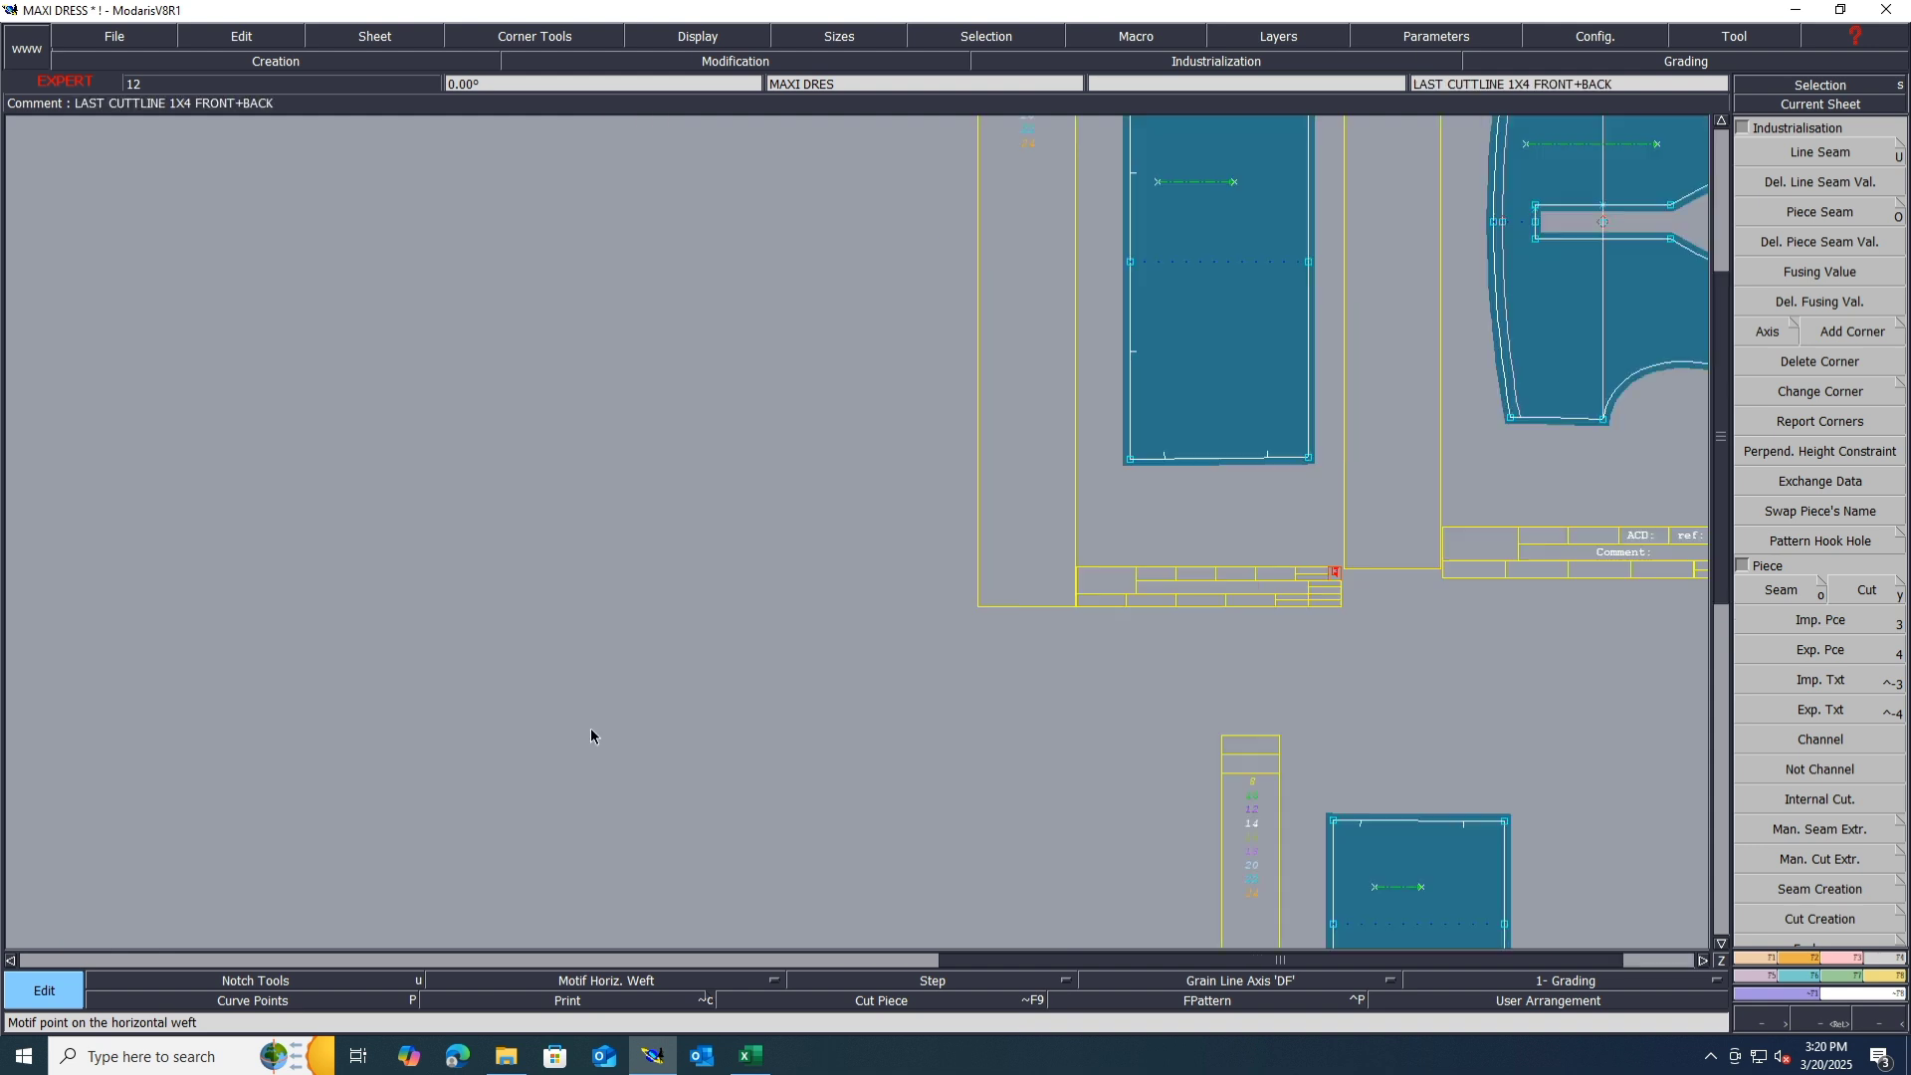
scroll(595, 736, "down", 1)
scroll(450, 660, "up", 1)
scroll(438, 660, "up", 1)
scroll(305, 611, "down", 3)
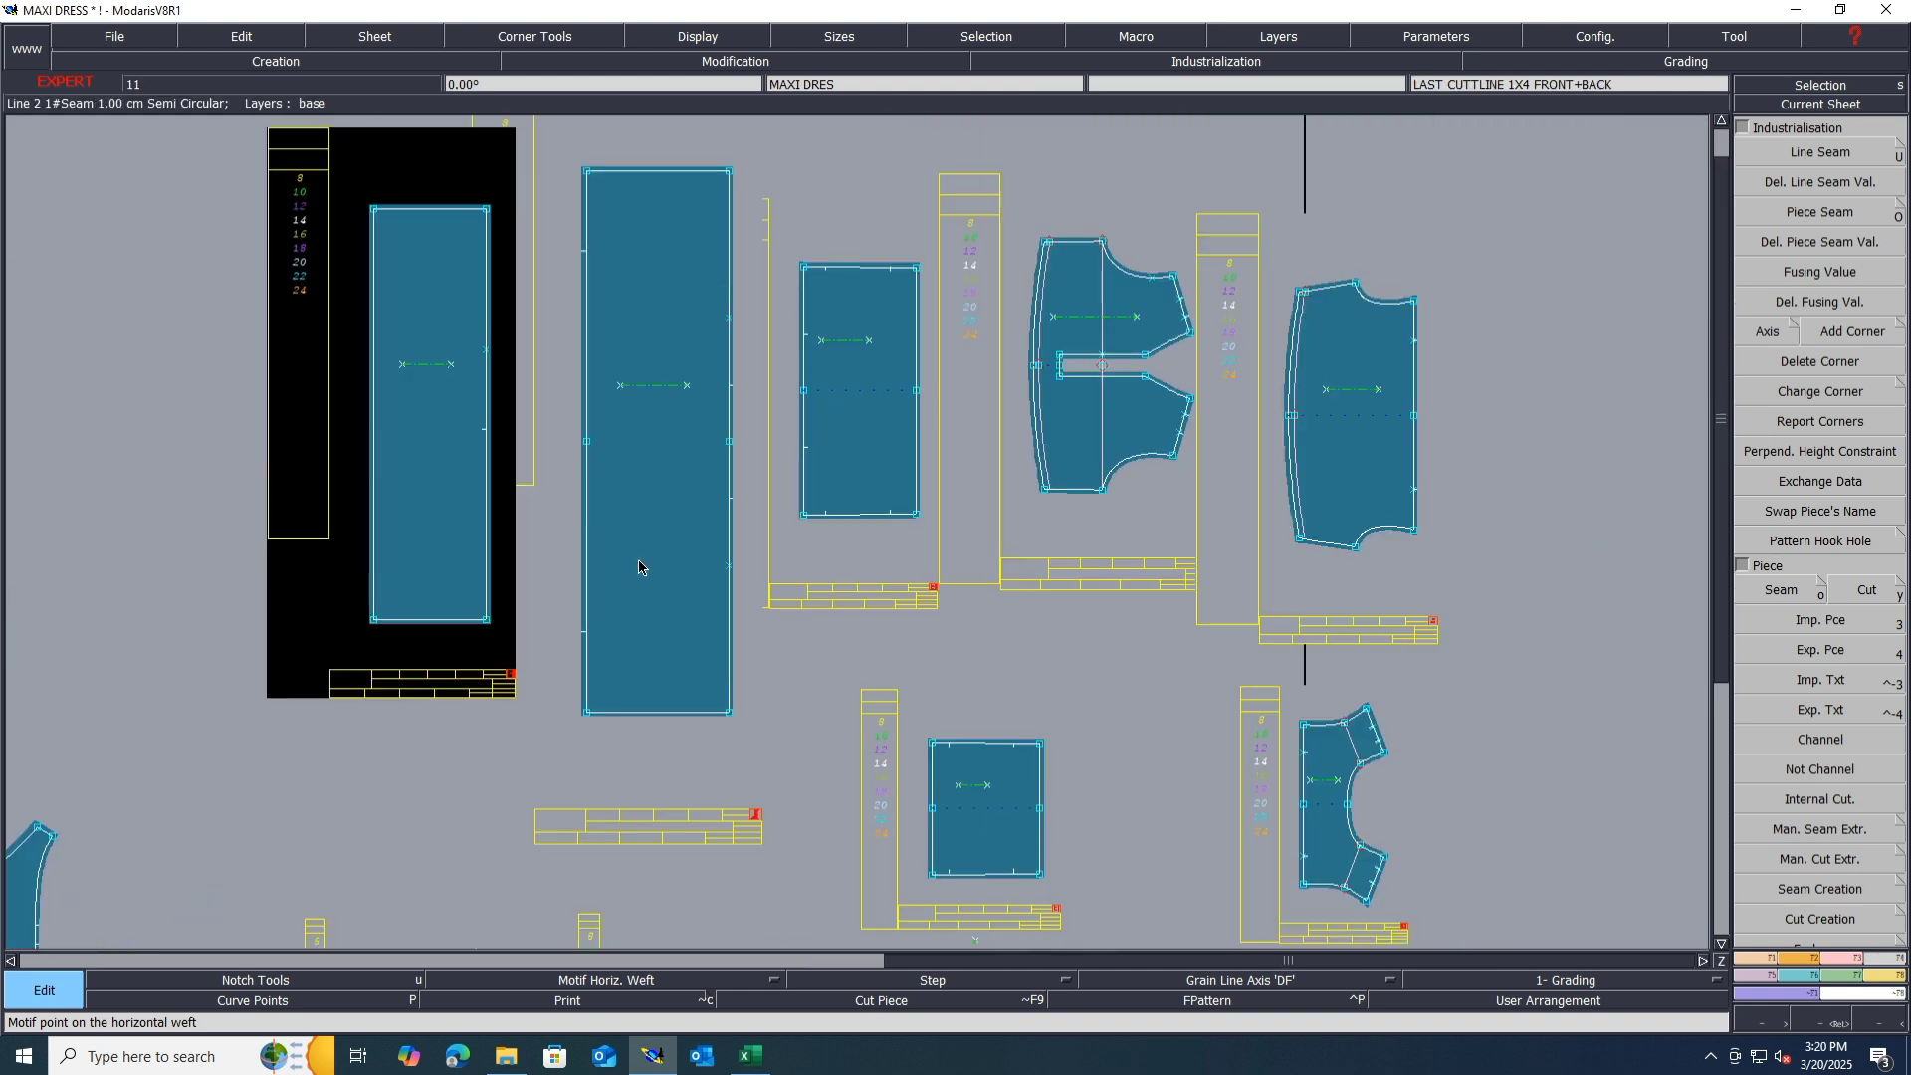
scroll(1136, 570, "up", 1)
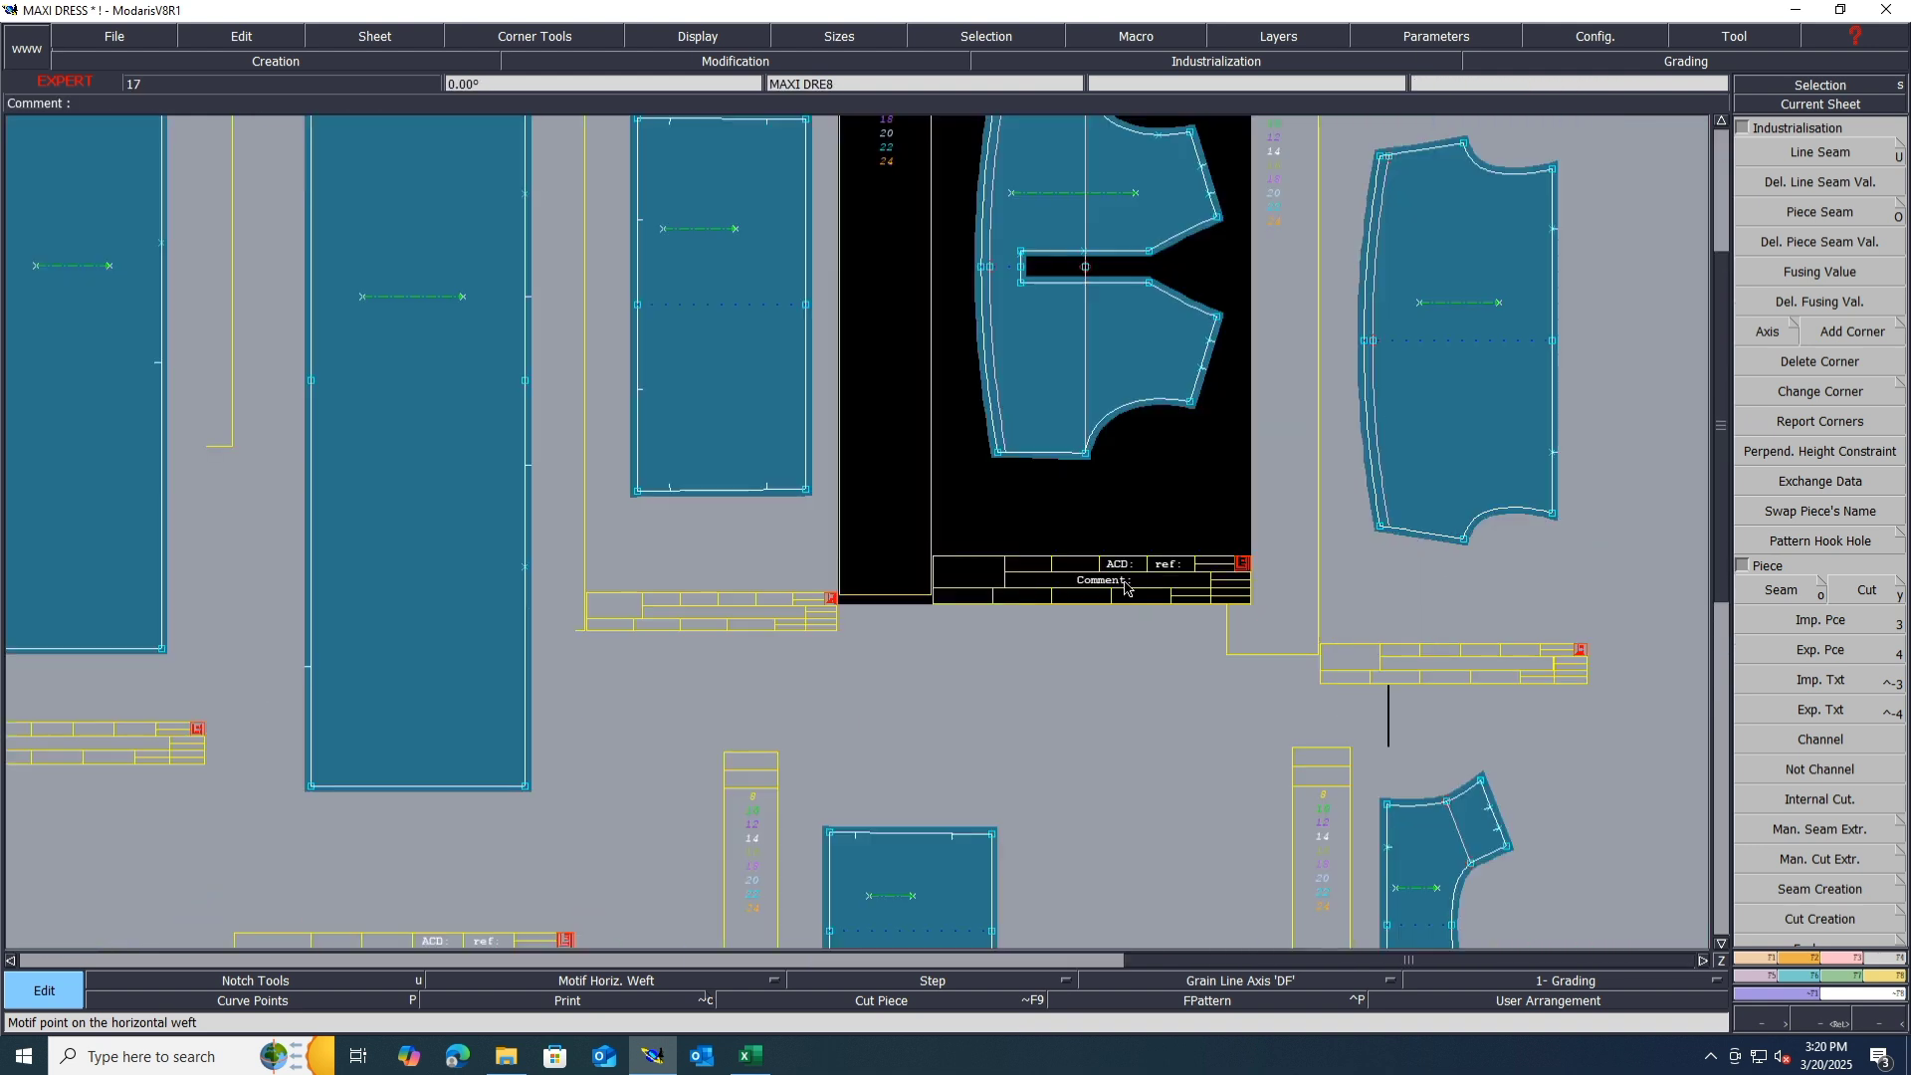
type("FRONT TOP 1X1")
key("Return")
Step: Enter the comment "BACK TOP 1X1" for the back bodice piece, MAXI DR13
type("BACK TO")
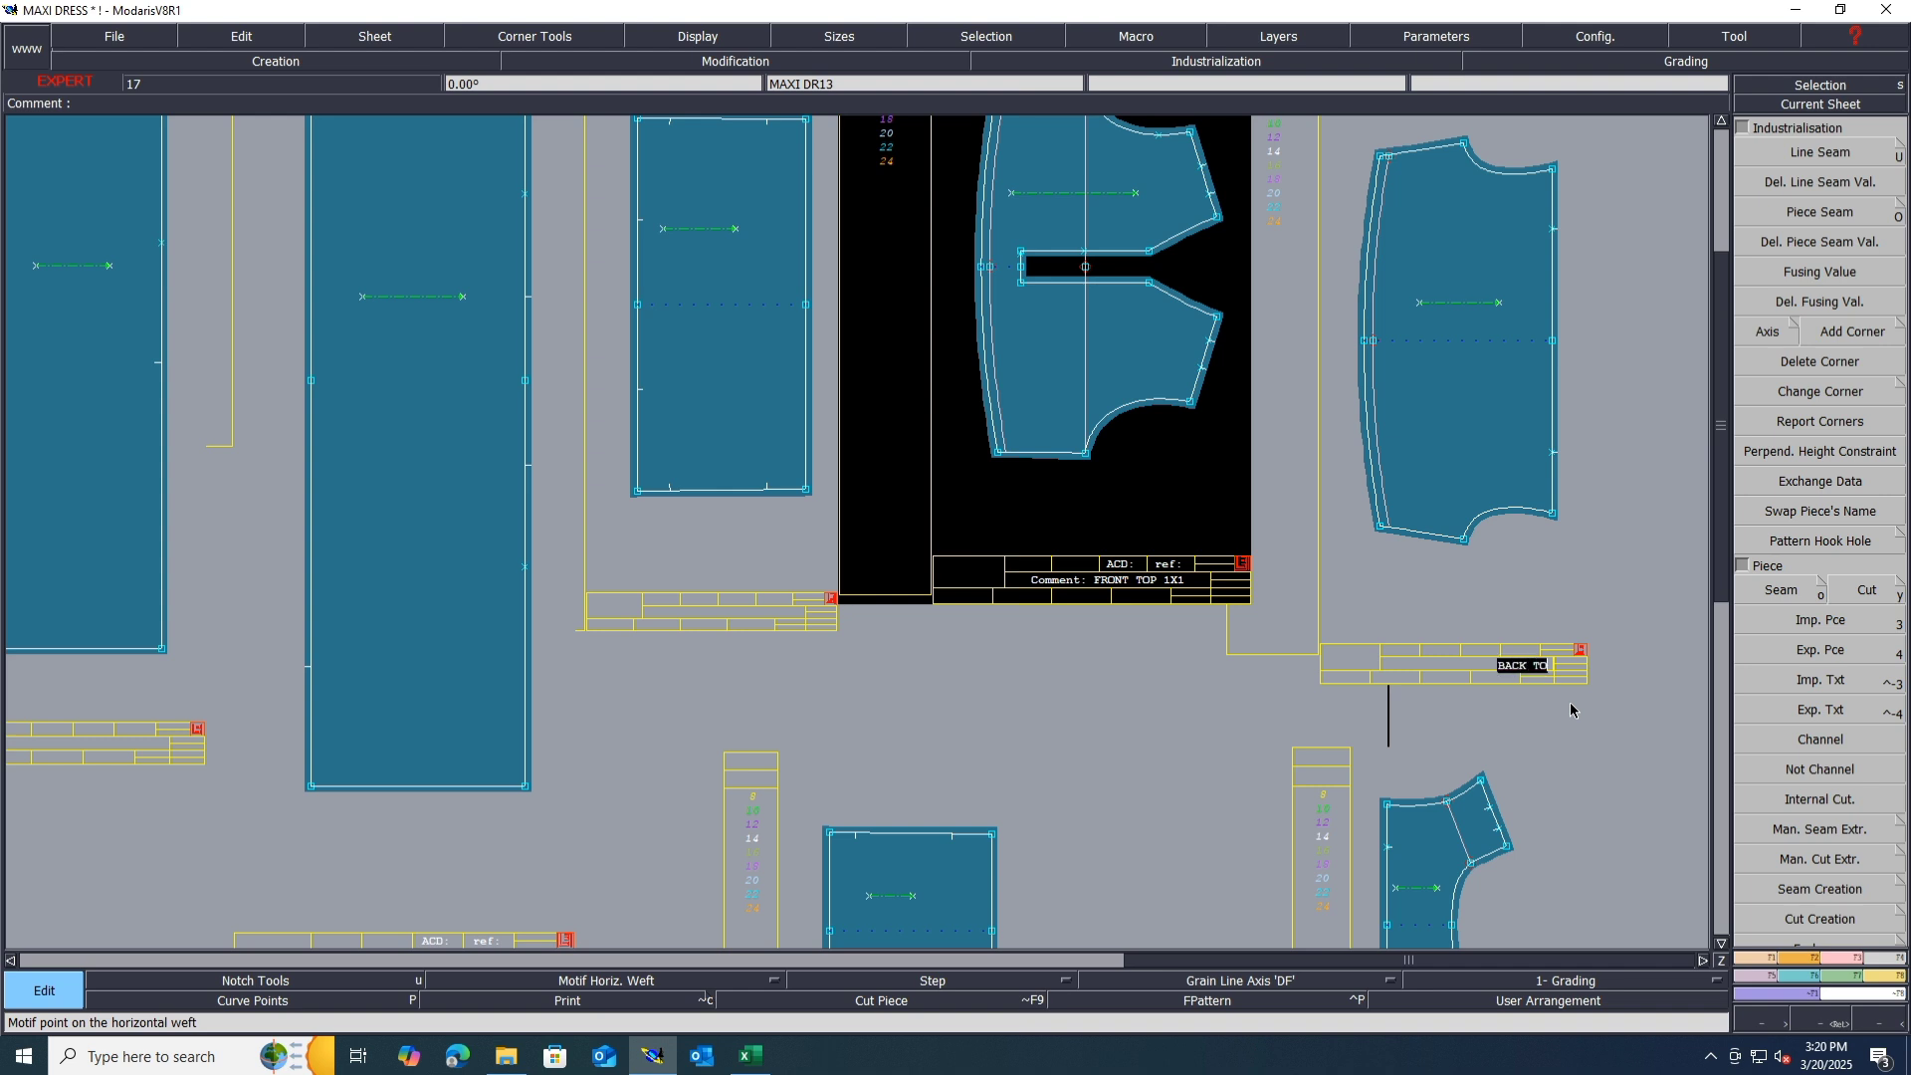
type("P 1X1")
key("Return")
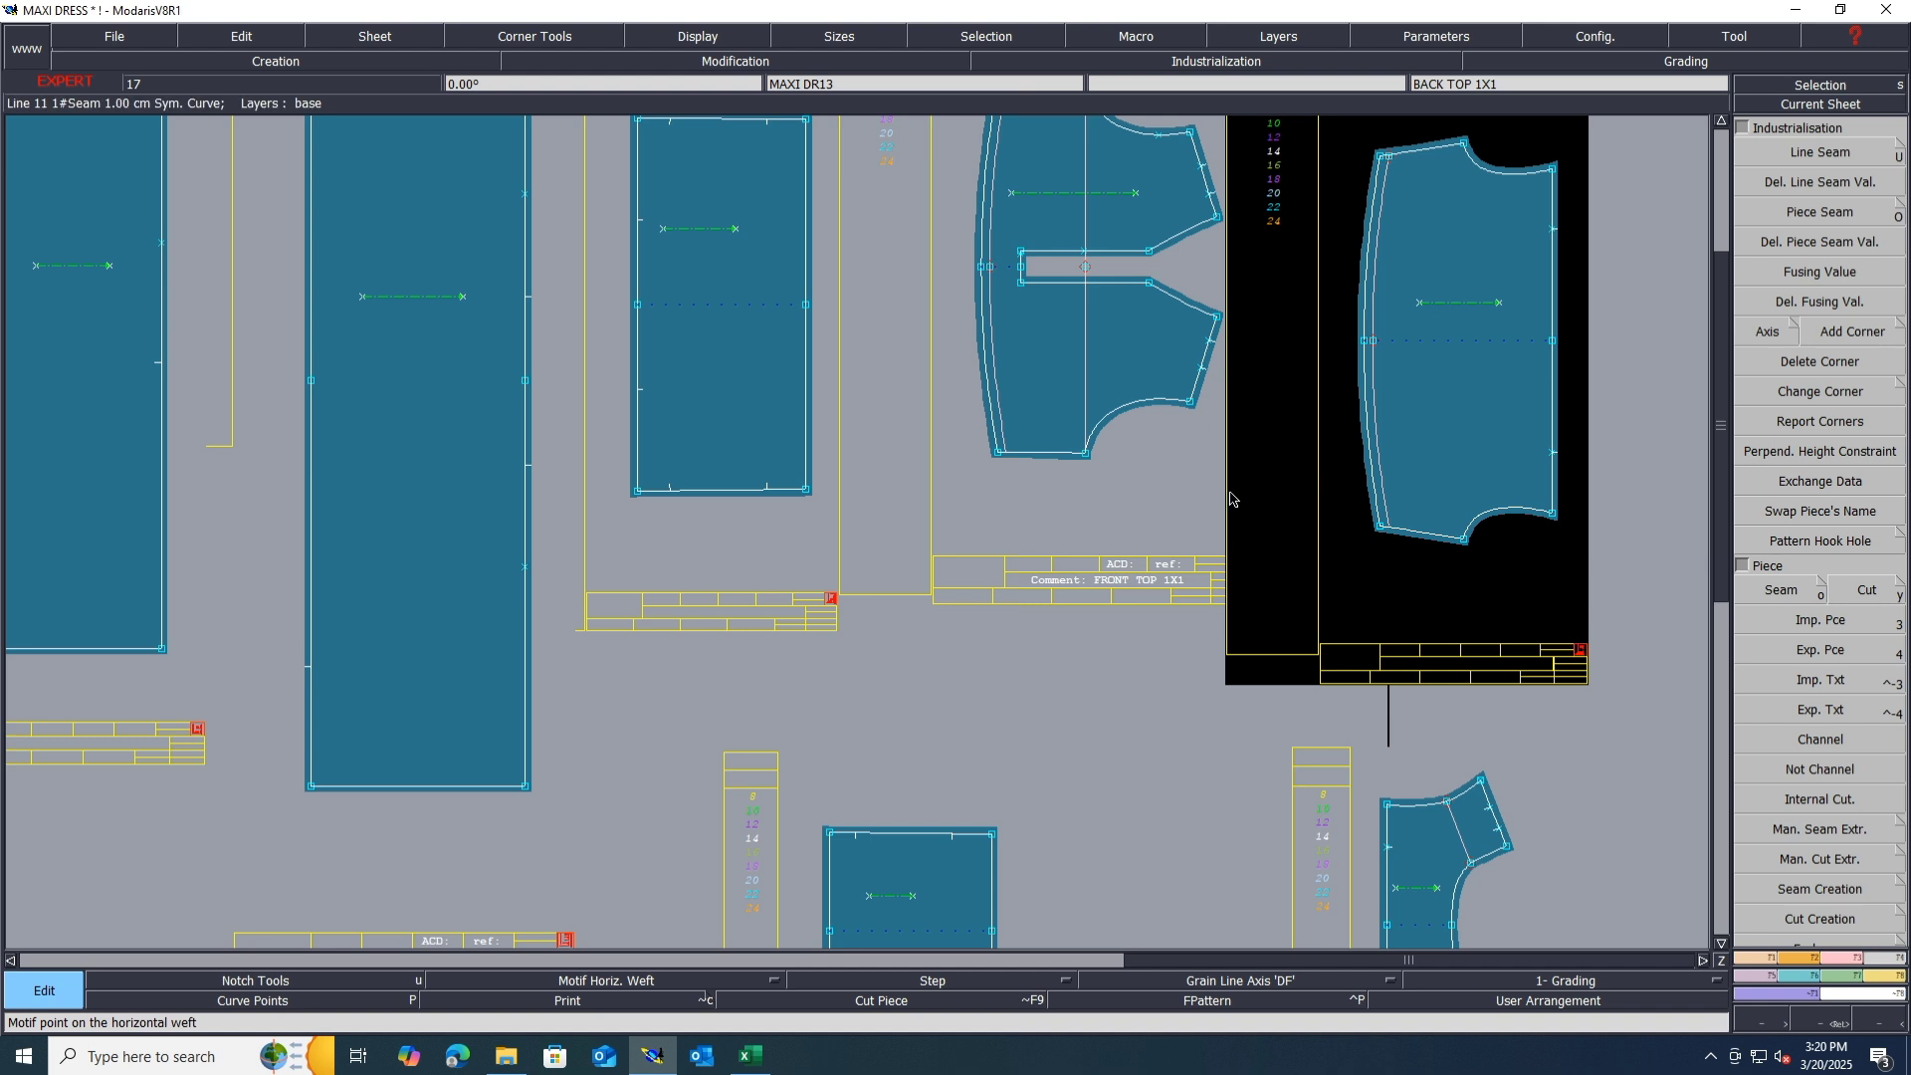
Step: Enter the comment "BACK YOUK 1X2" in the information block of the long bias strip, MAXI DR12
scroll(1256, 498, "down", 2)
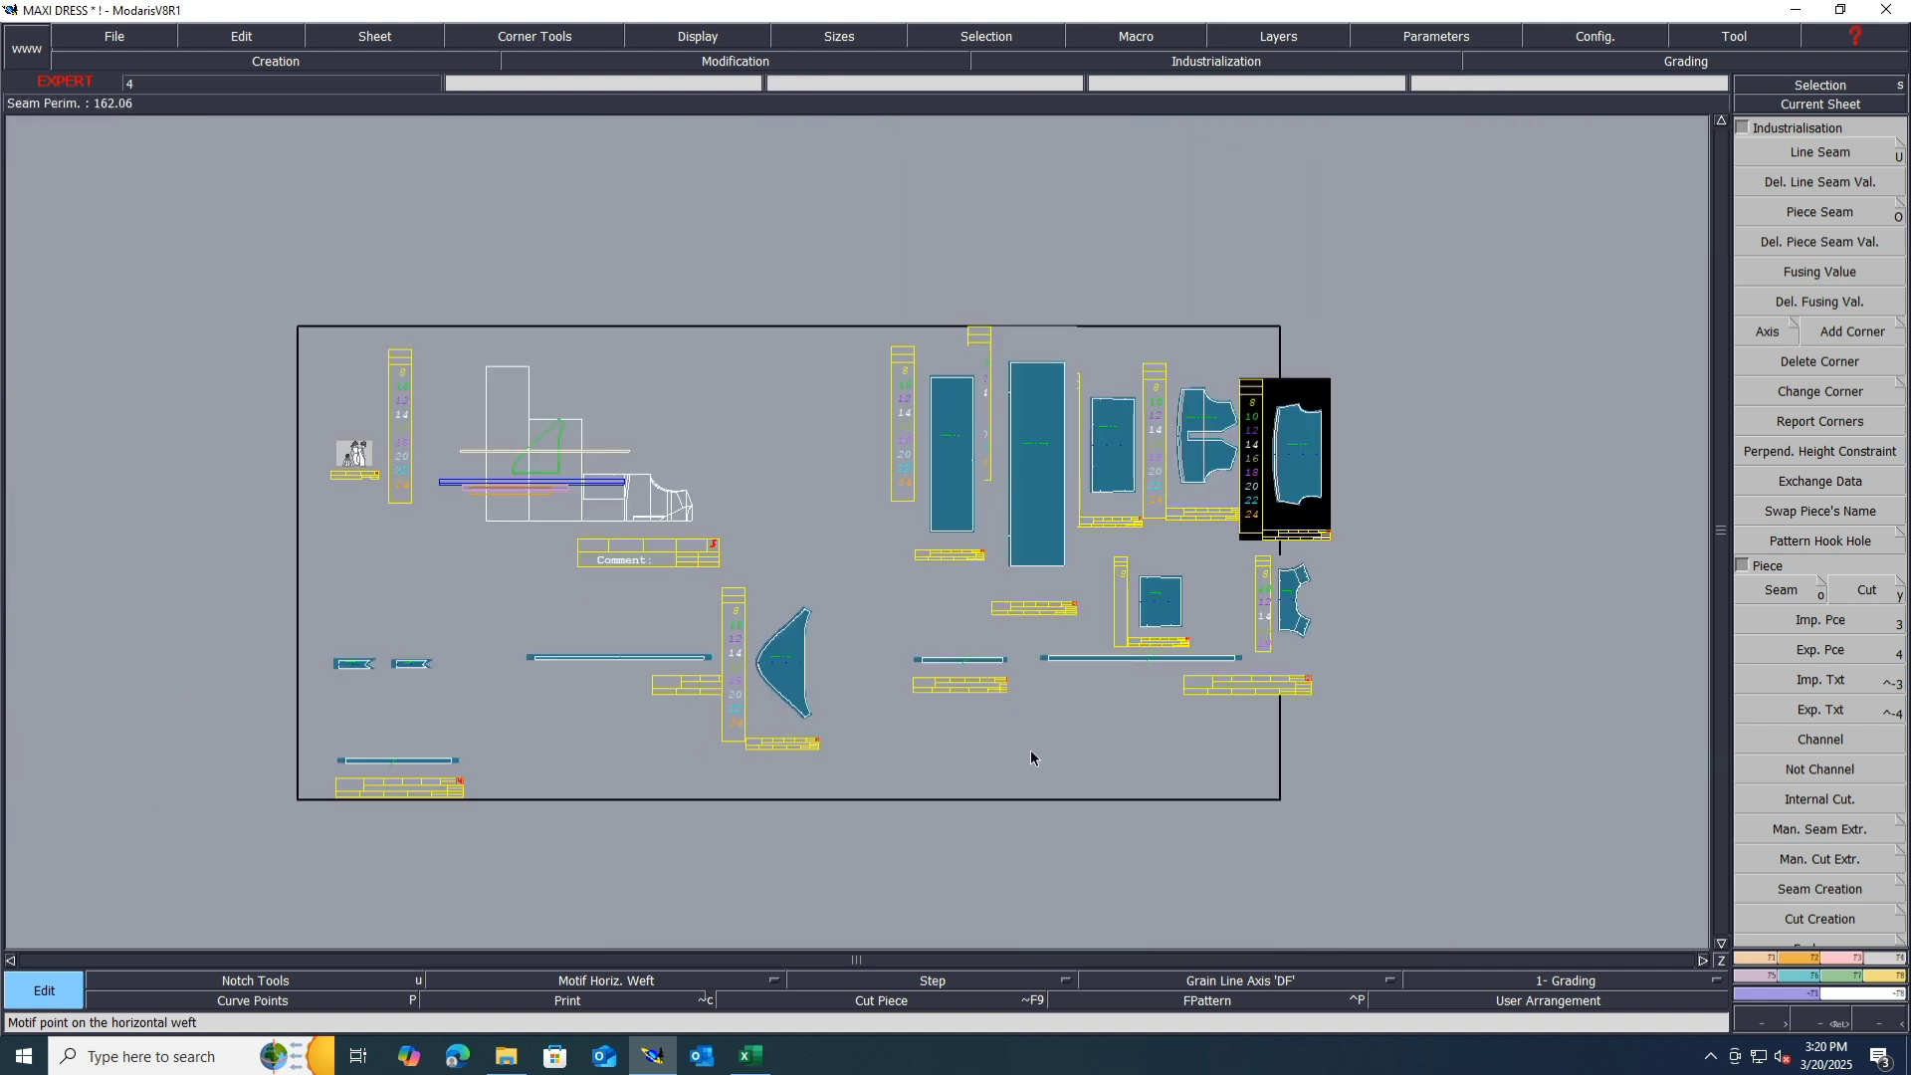
left_click(1244, 687)
scroll(1245, 687, "up", 2)
key("Return")
key("Return")
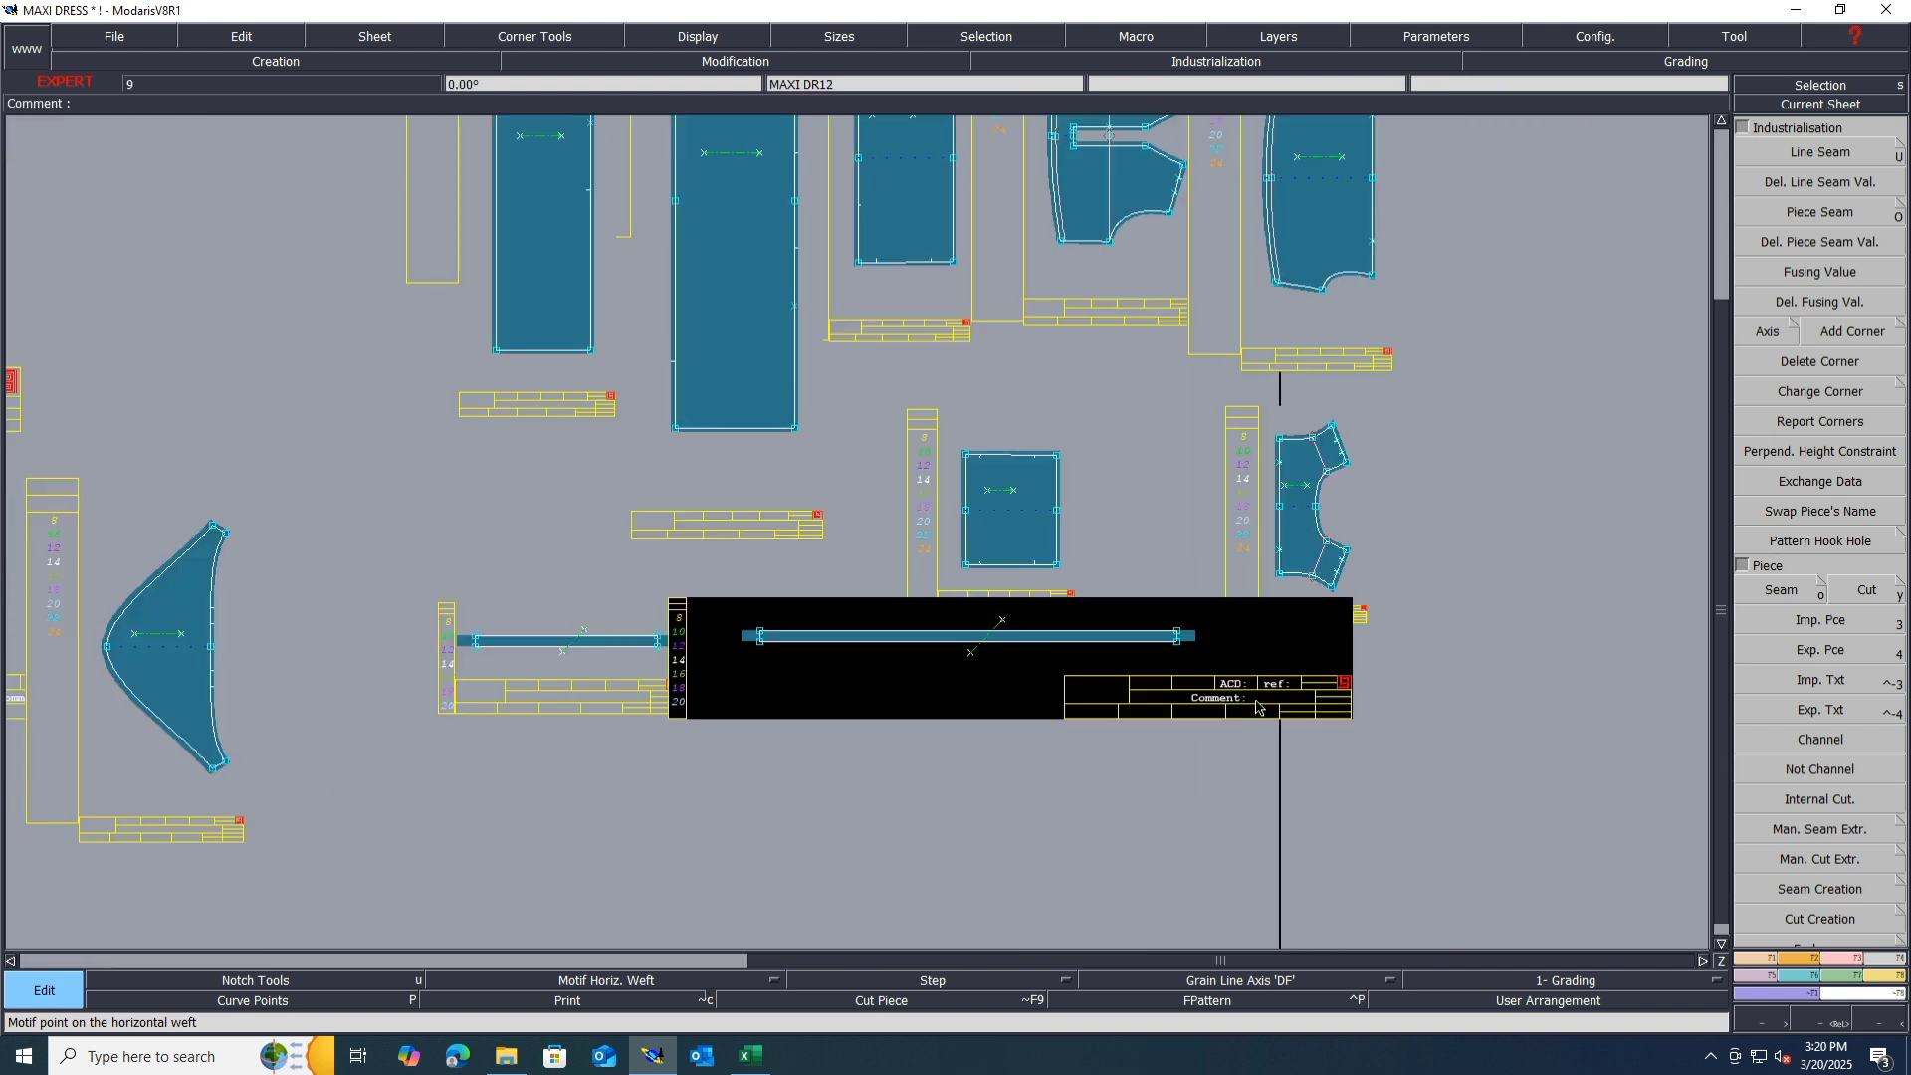
type("BACK YOUK 1X2")
key("Return")
Step: Switch to the LACE UP MAXI DRESS workbook in Excel, examine the sketches and garment photos on the DESIGN sheet, and return to Modaris
left_click(750, 1056)
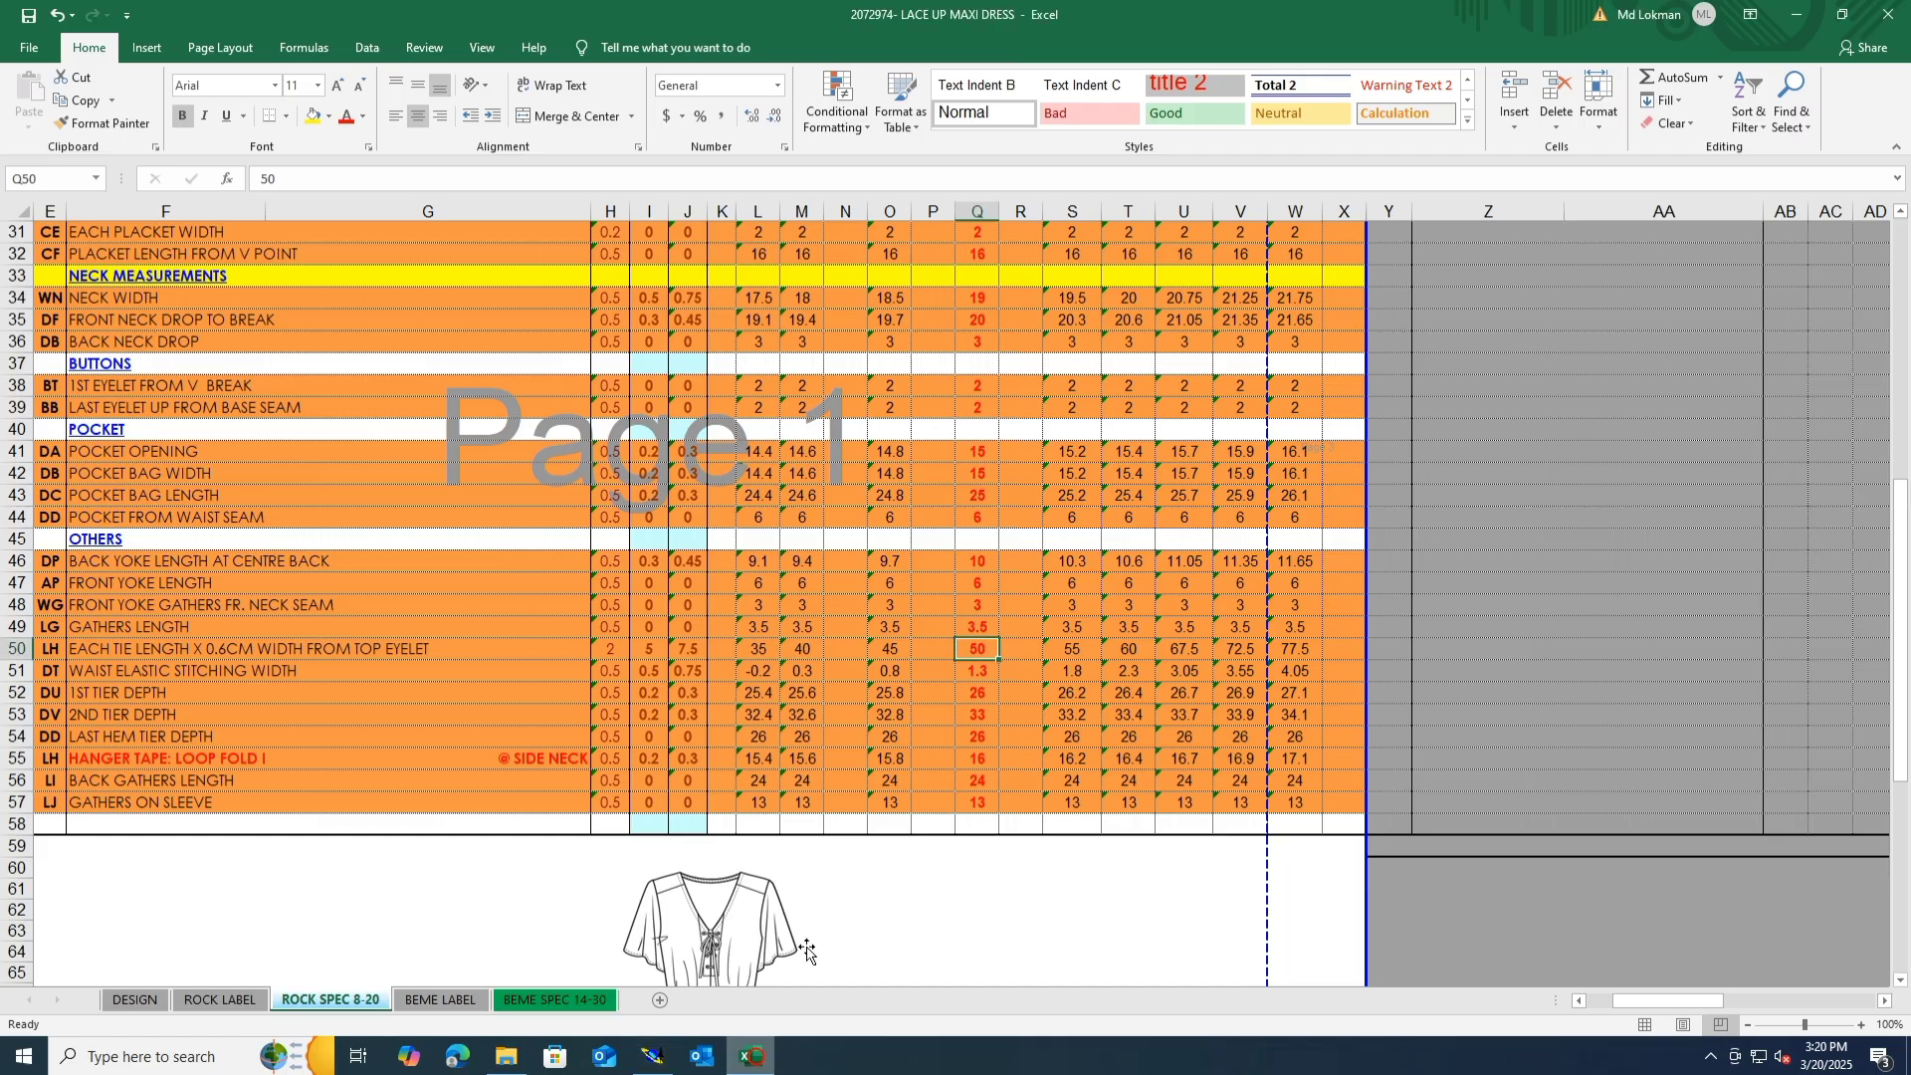
left_click(137, 1000)
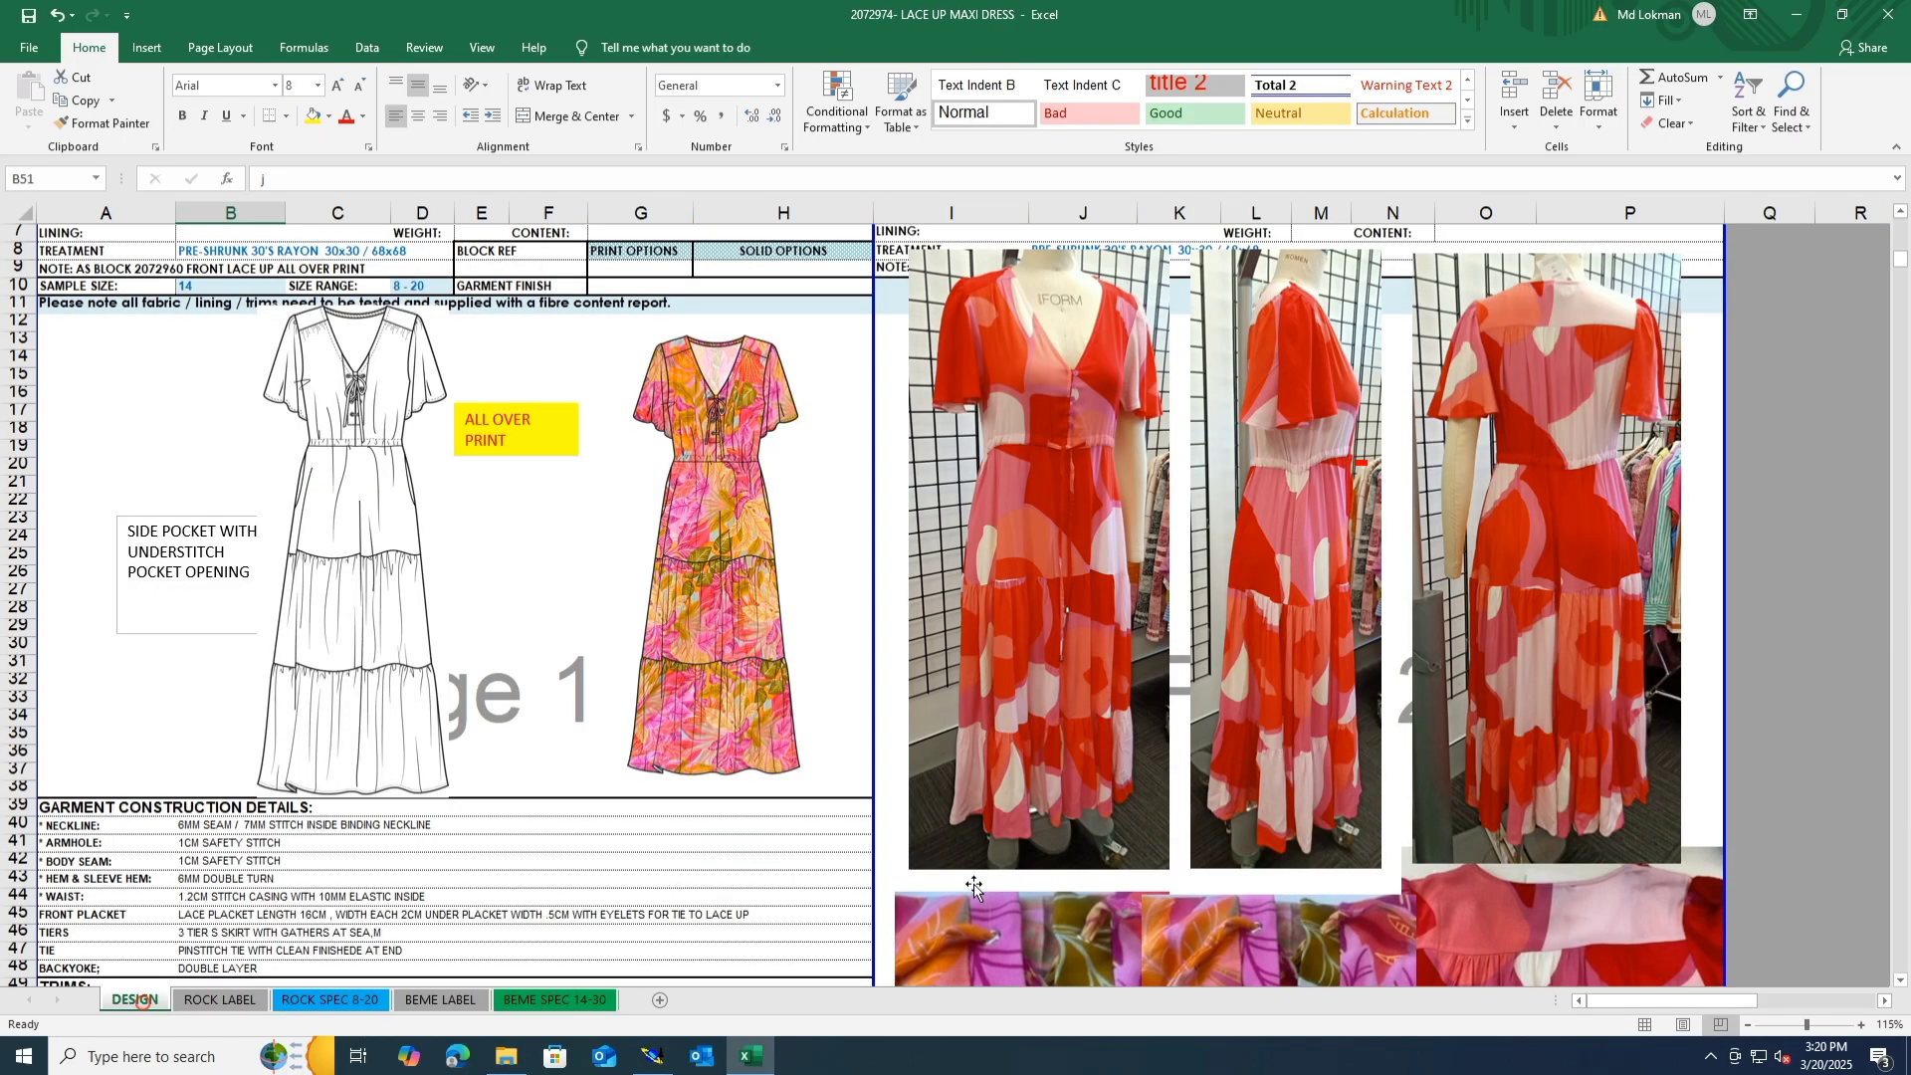
scroll(1043, 822, "down", 9)
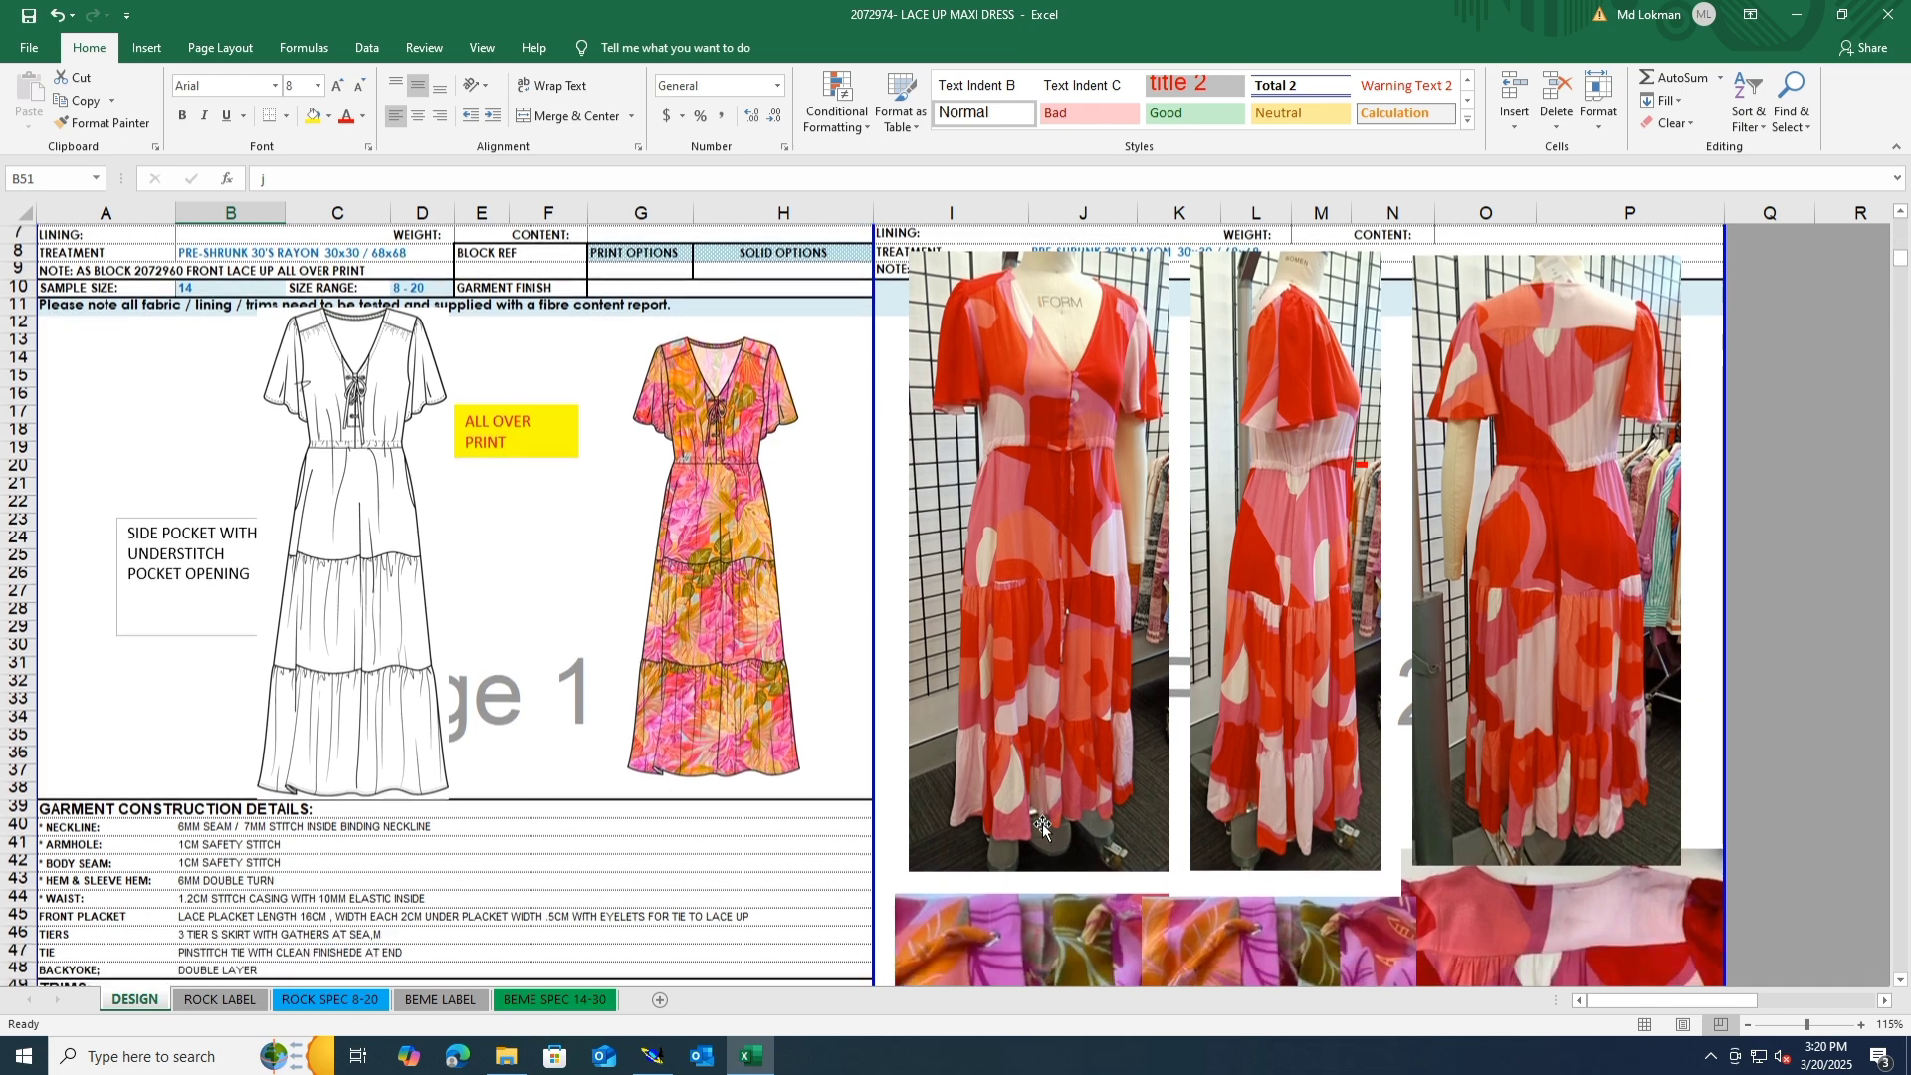
scroll(1042, 822, "up", 11)
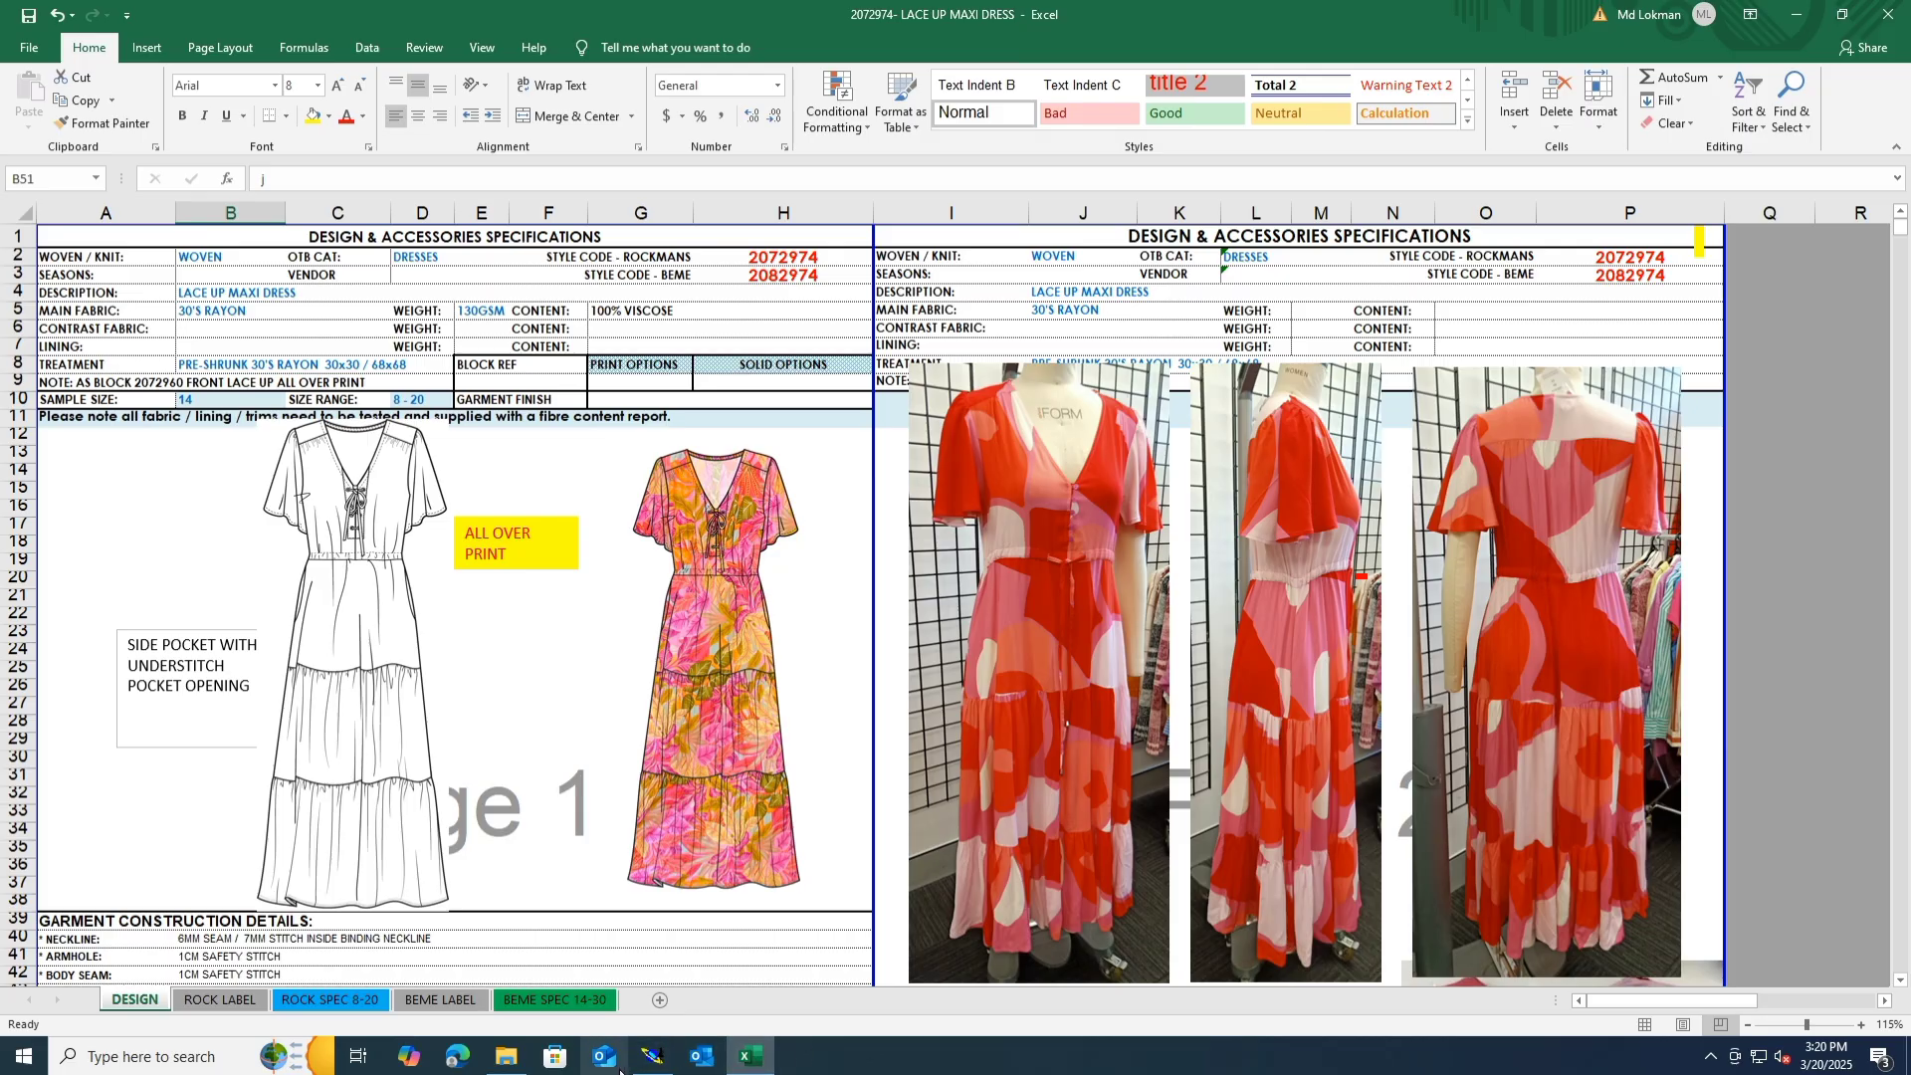
left_click(655, 1057)
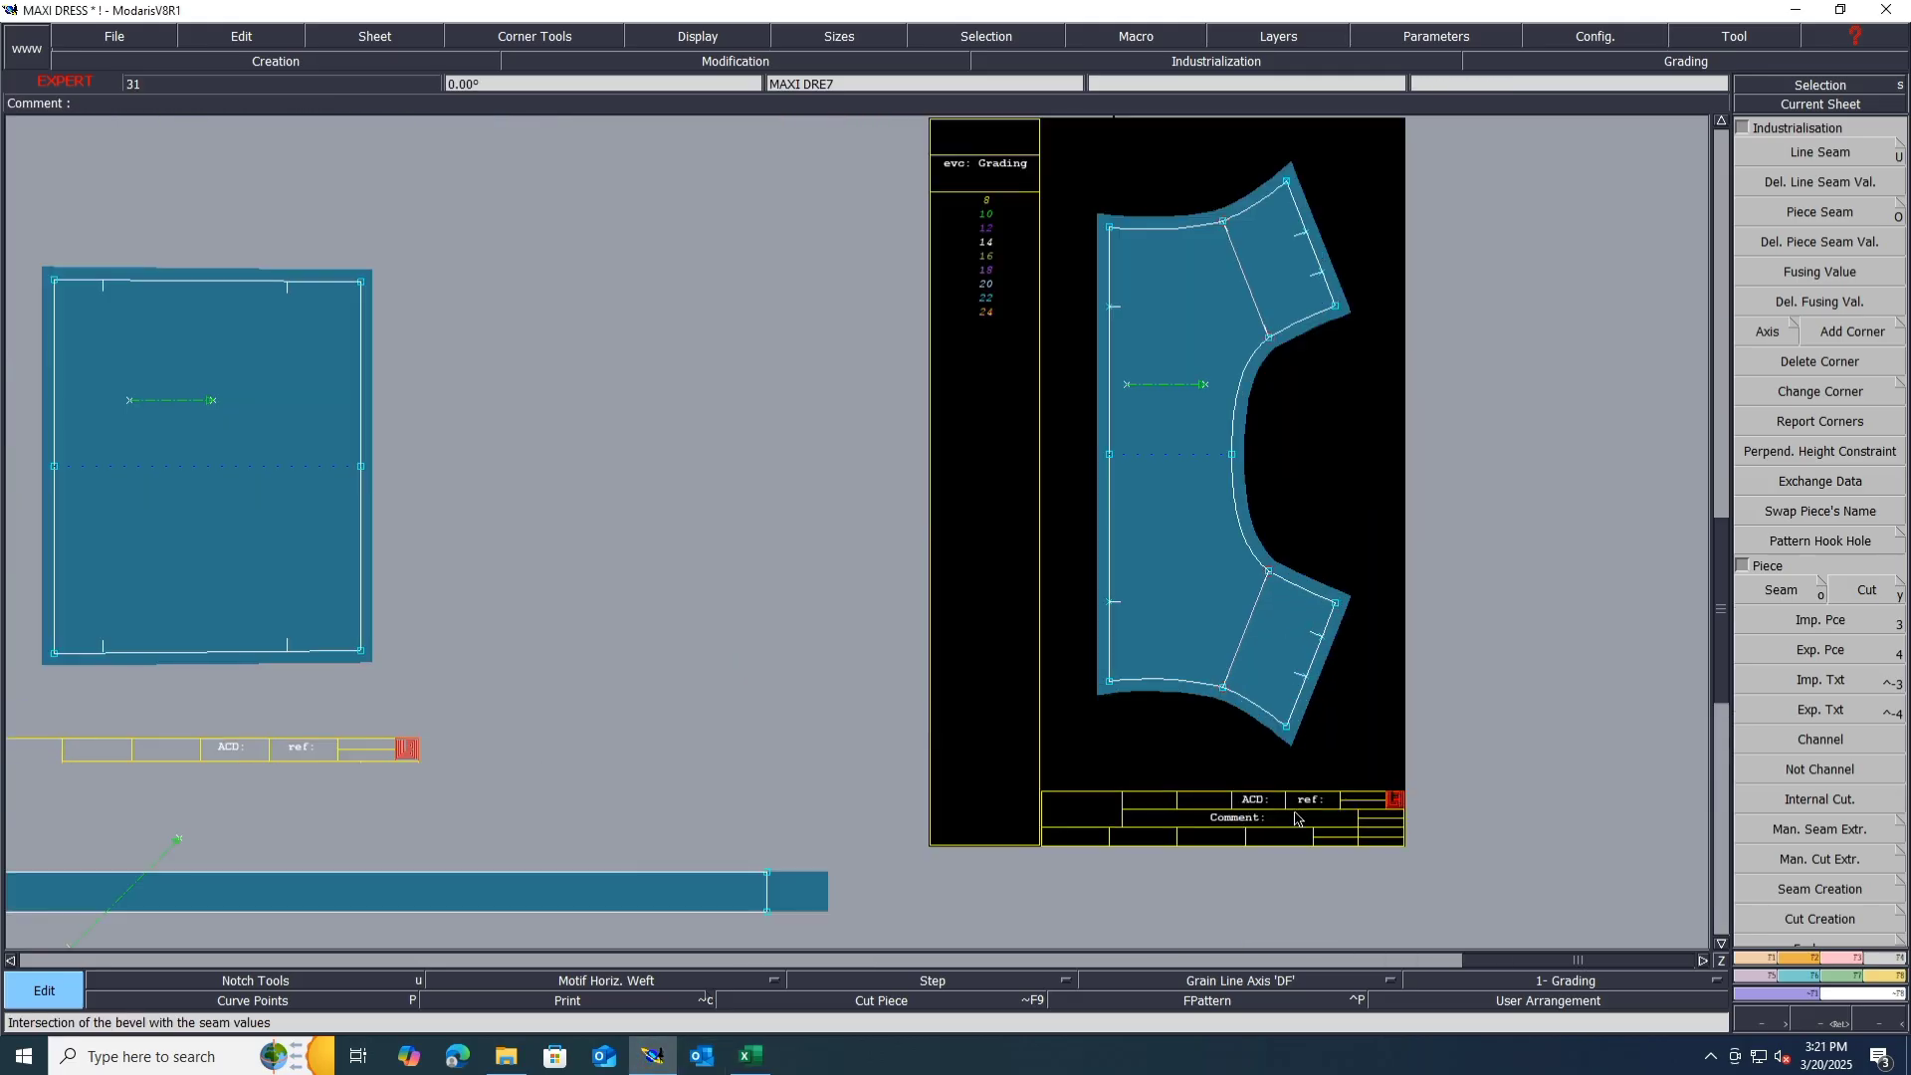
Step: Enter the comment "BACK YOUK 1X1" for the curved yoke piece, MAXI DRE7, and automatically arrange all the sheets
scroll(1296, 820, "up", 2)
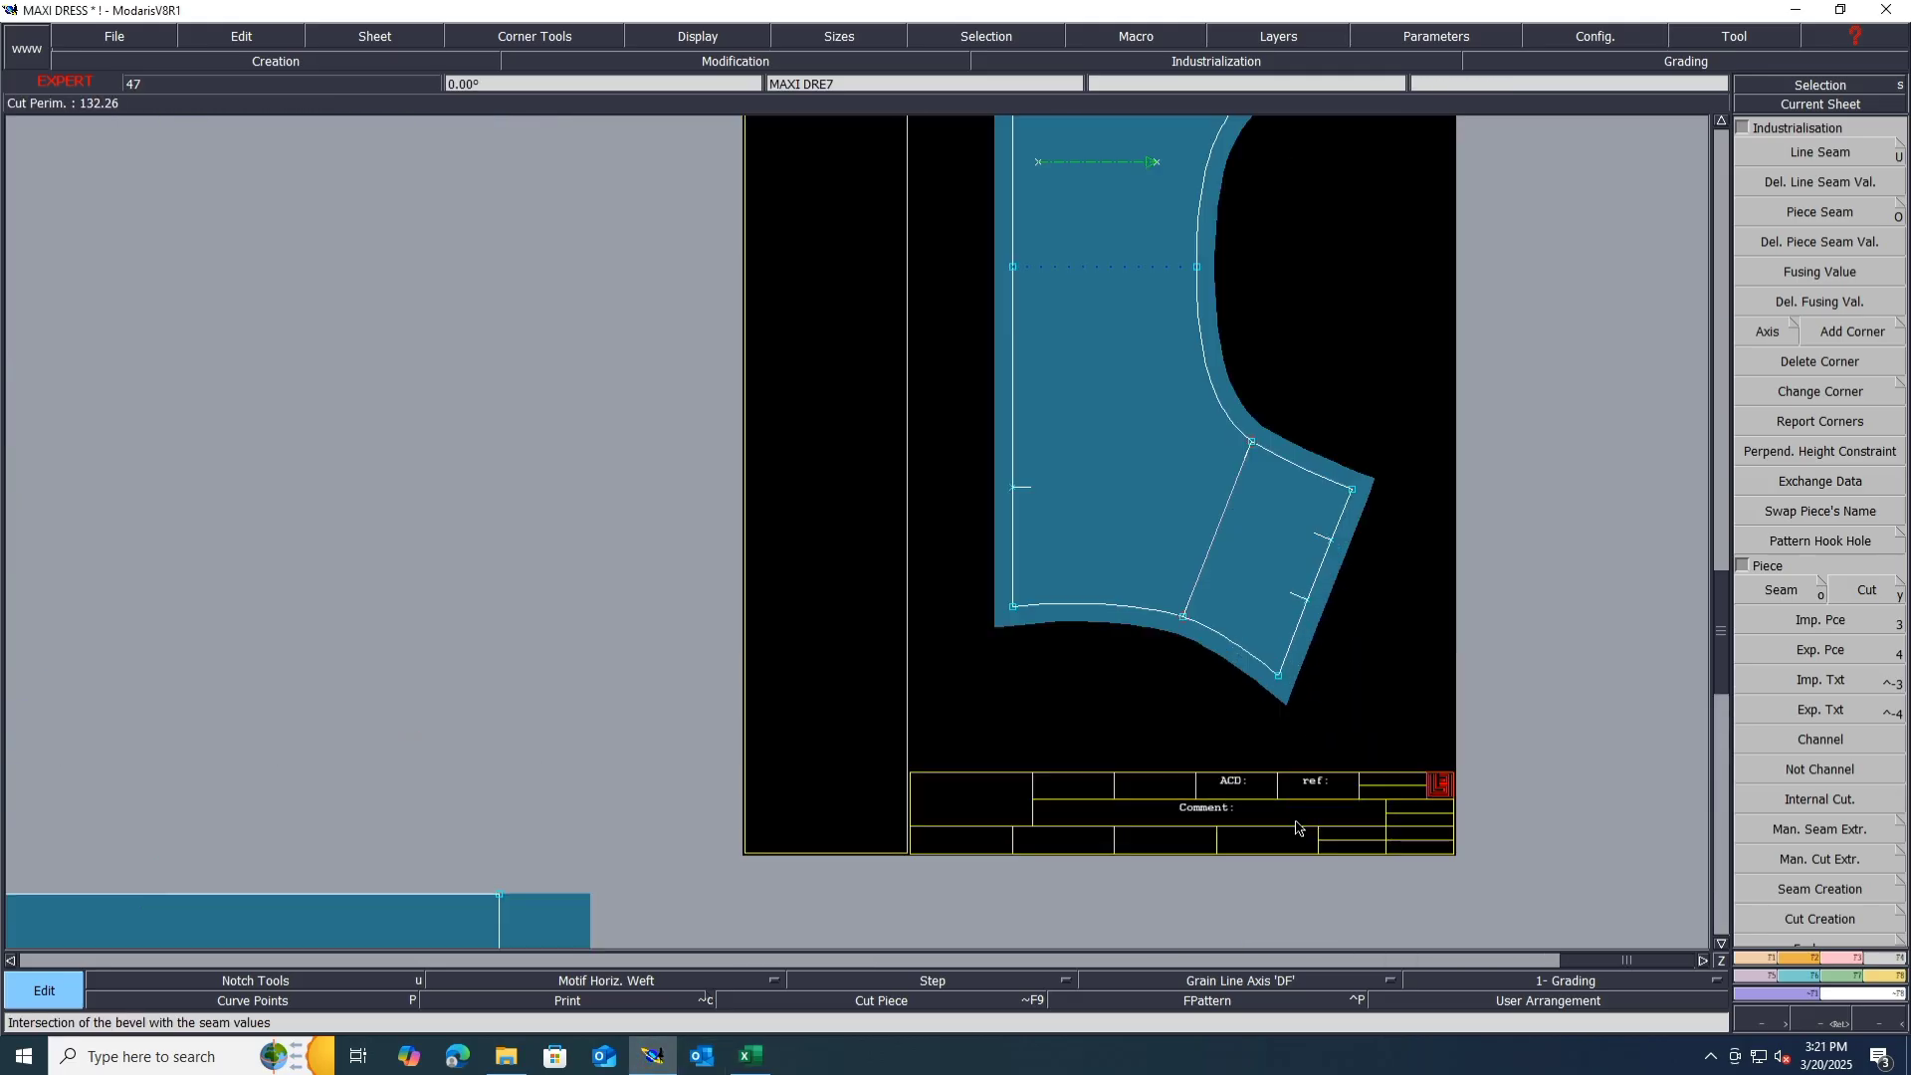
scroll(1292, 821, "down", 2)
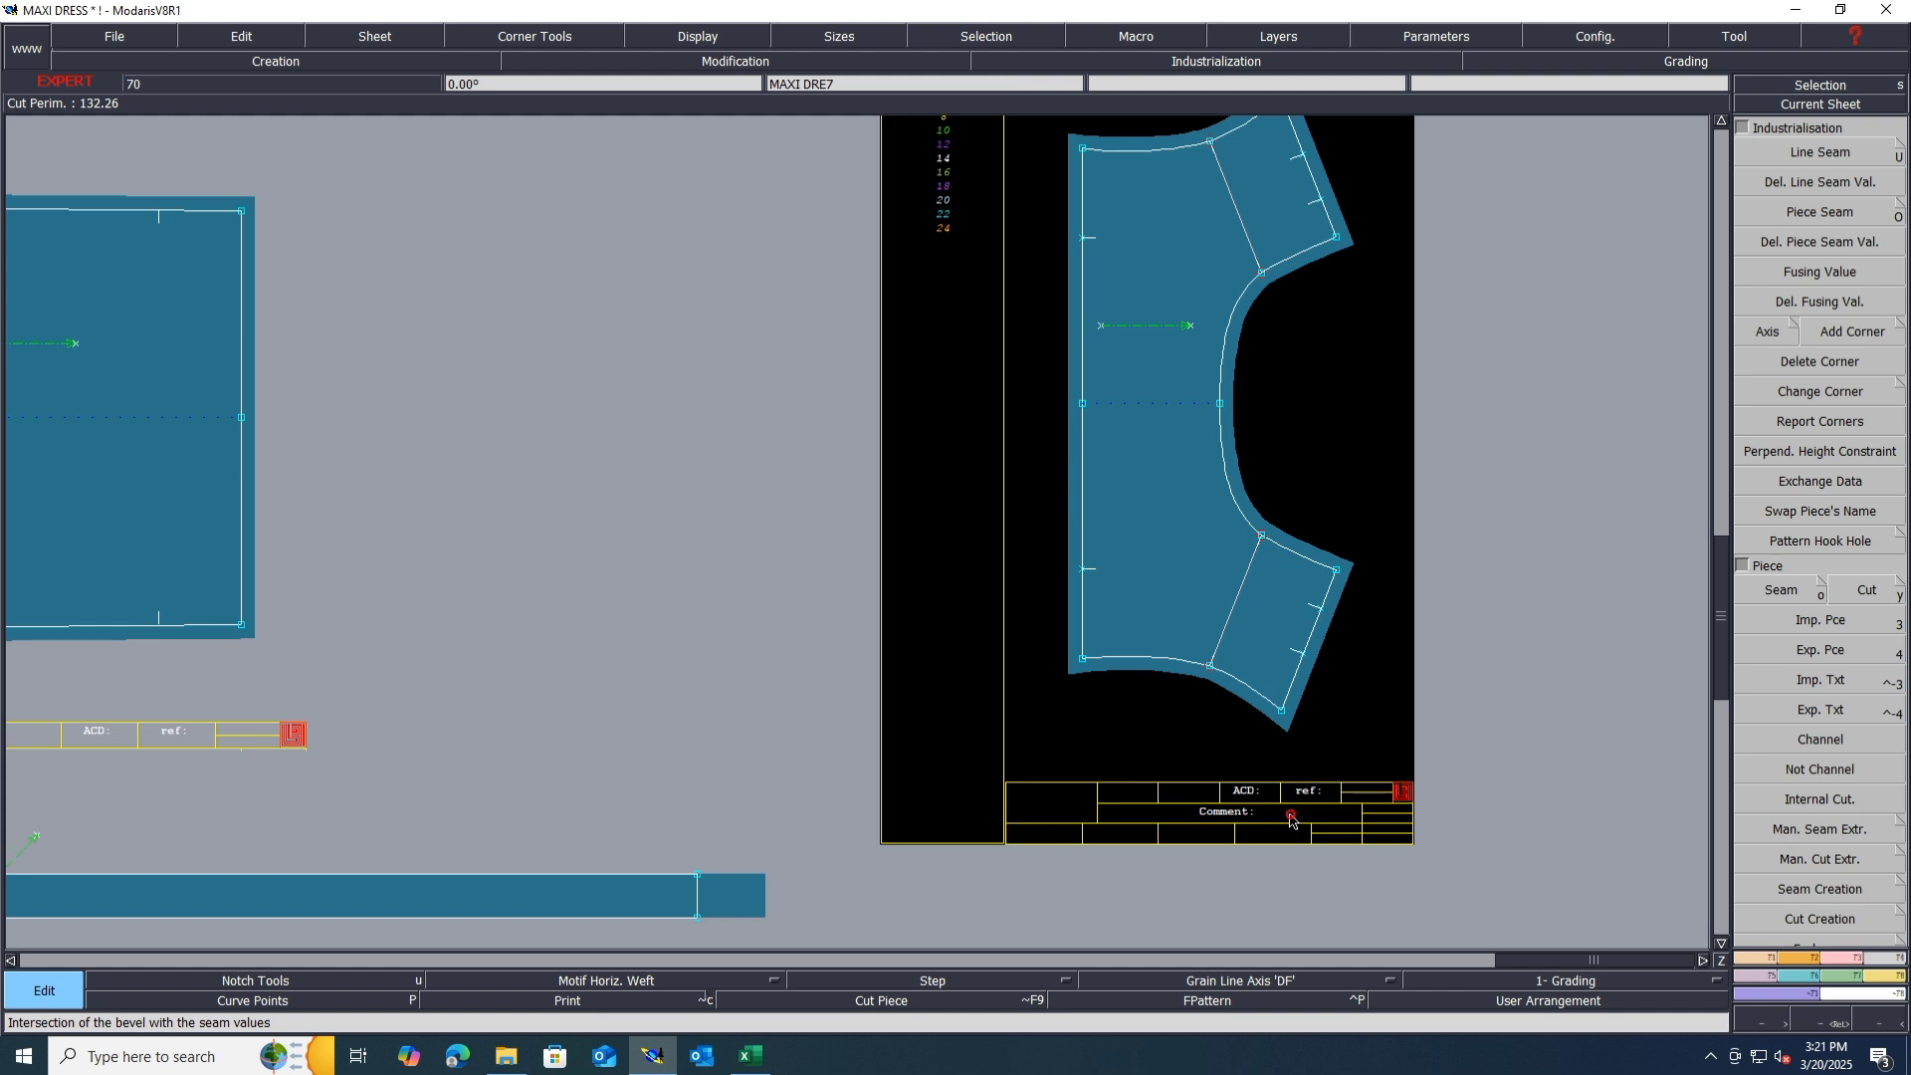
left_click(1354, 820)
type("BACK YOUK 1X1")
key("Return")
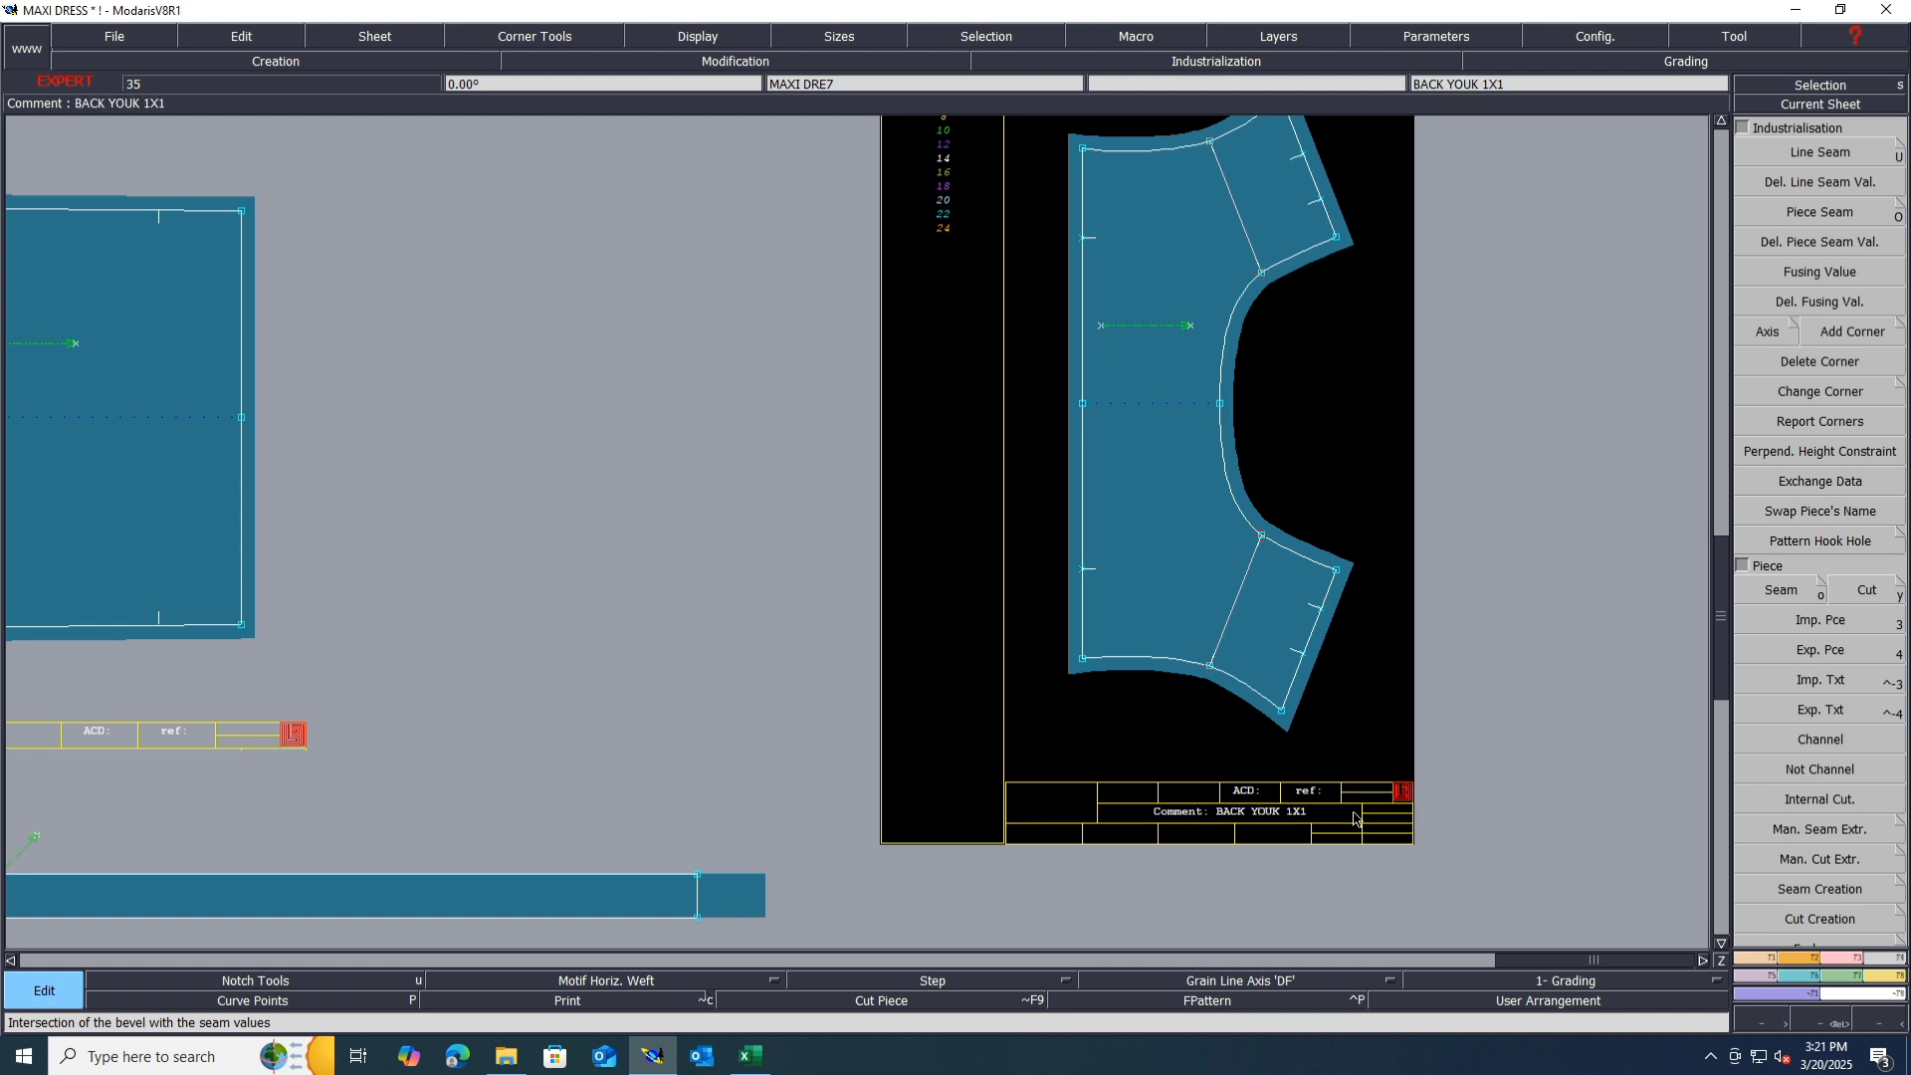
key("j")
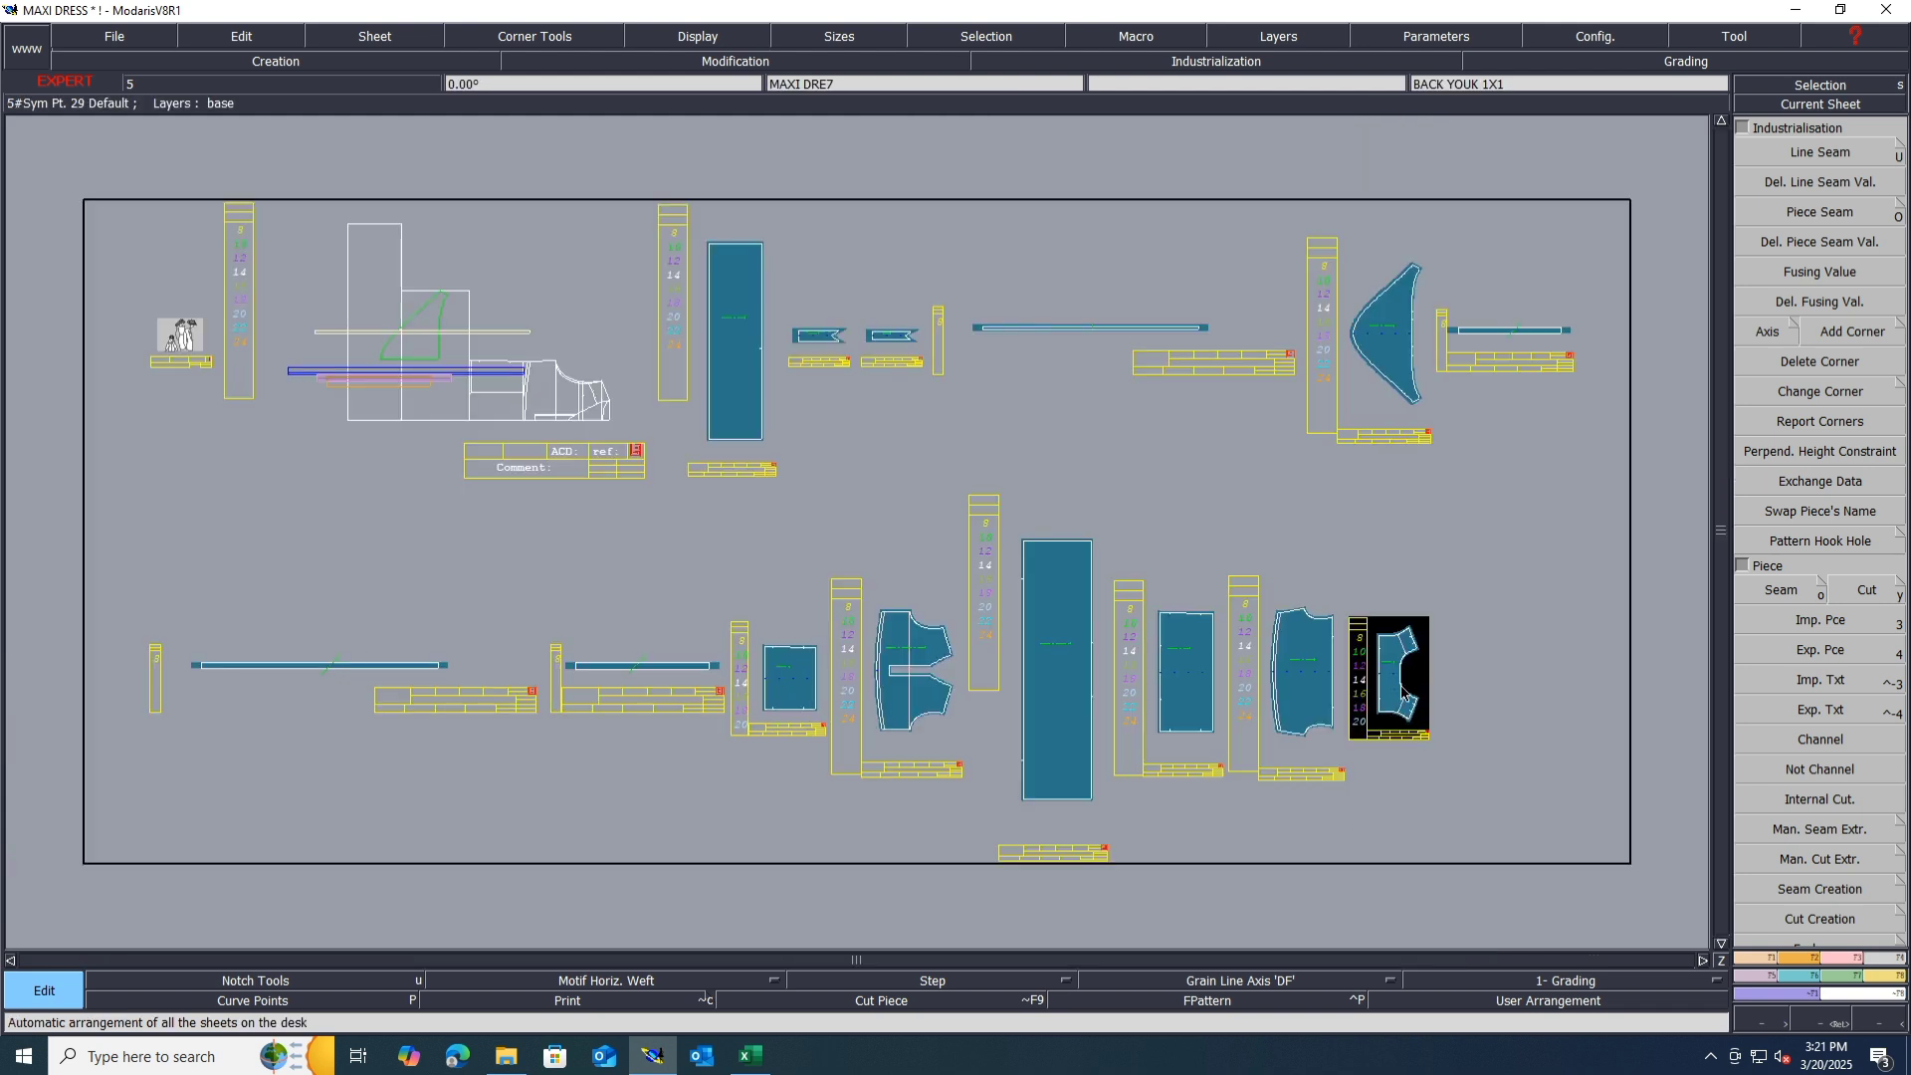
Step: Enter the comments "CF IN PLACKET 1X2" for the notched placket piece MAXI DR11 and "CF PLACKET TOP 1X2" for its neighbour MAXI DRE5
scroll(846, 363, "up", 5)
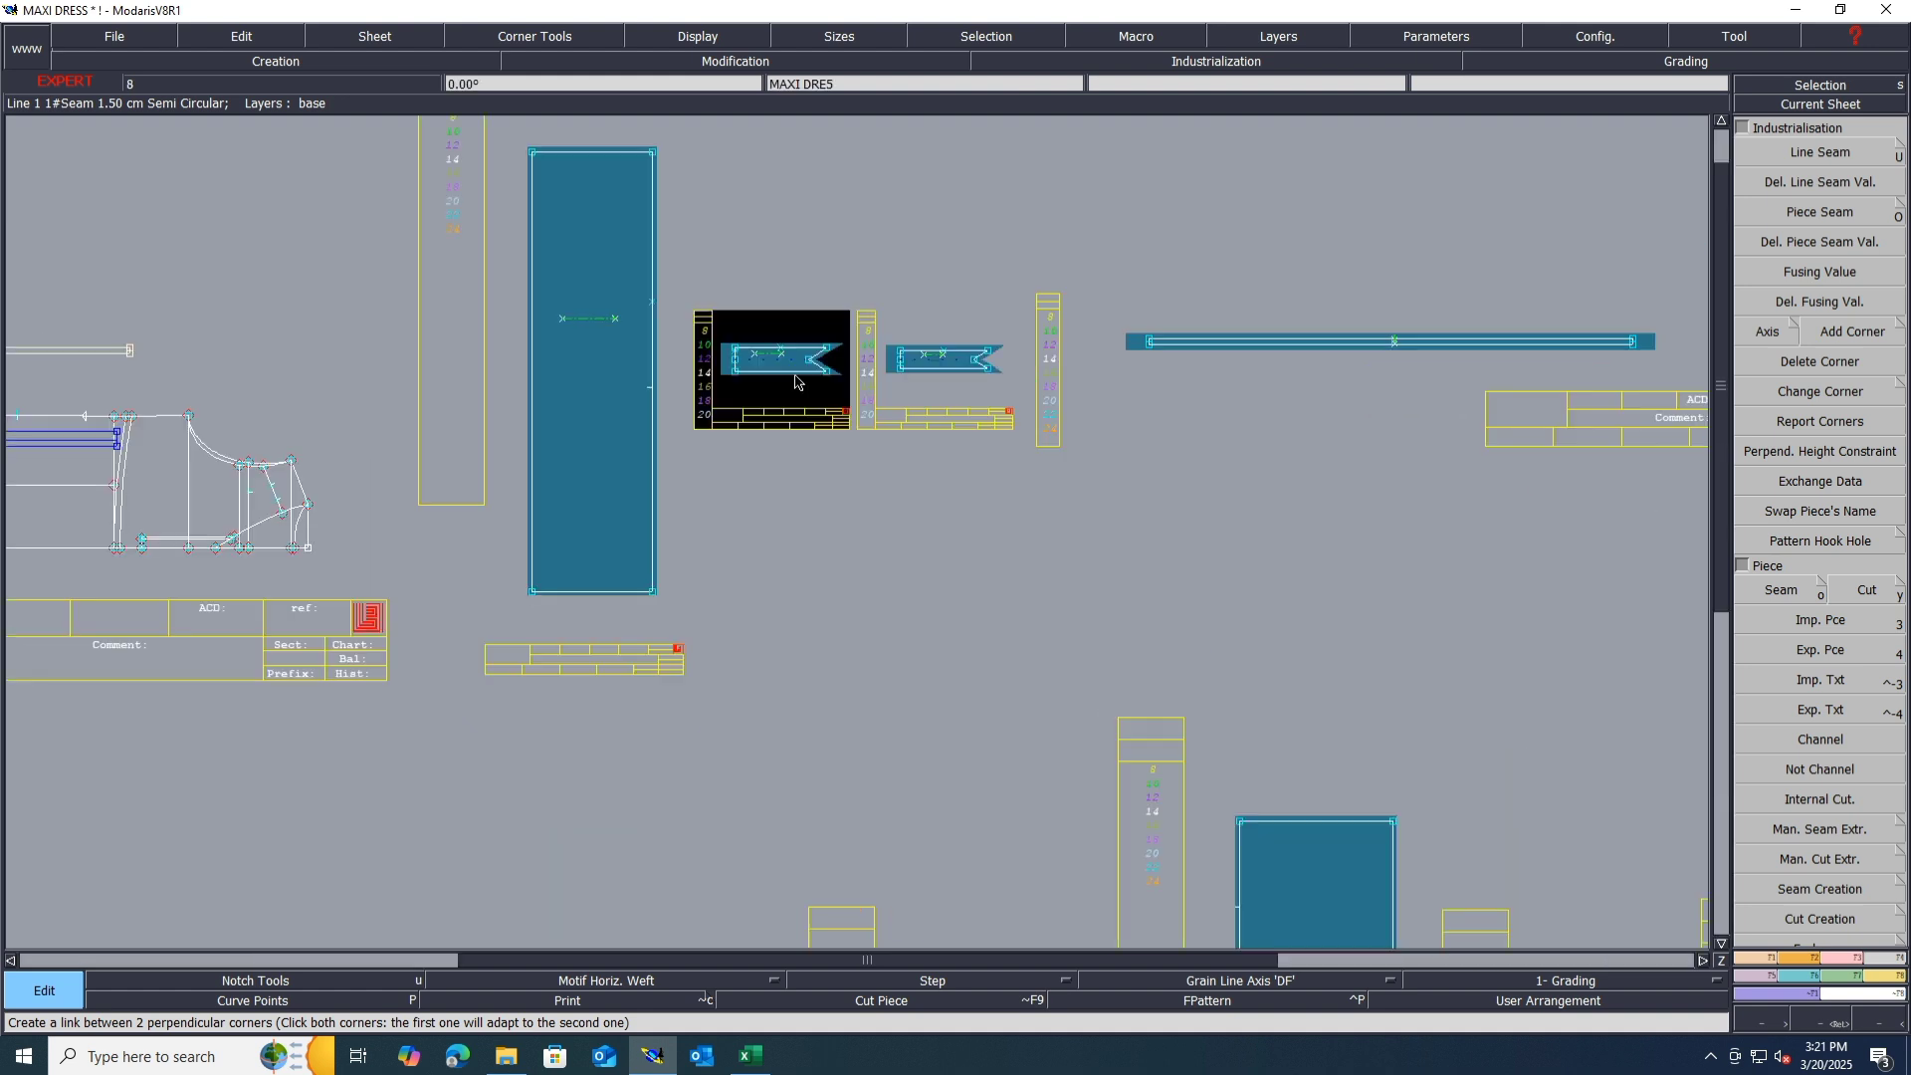
scroll(859, 428, "up", 2)
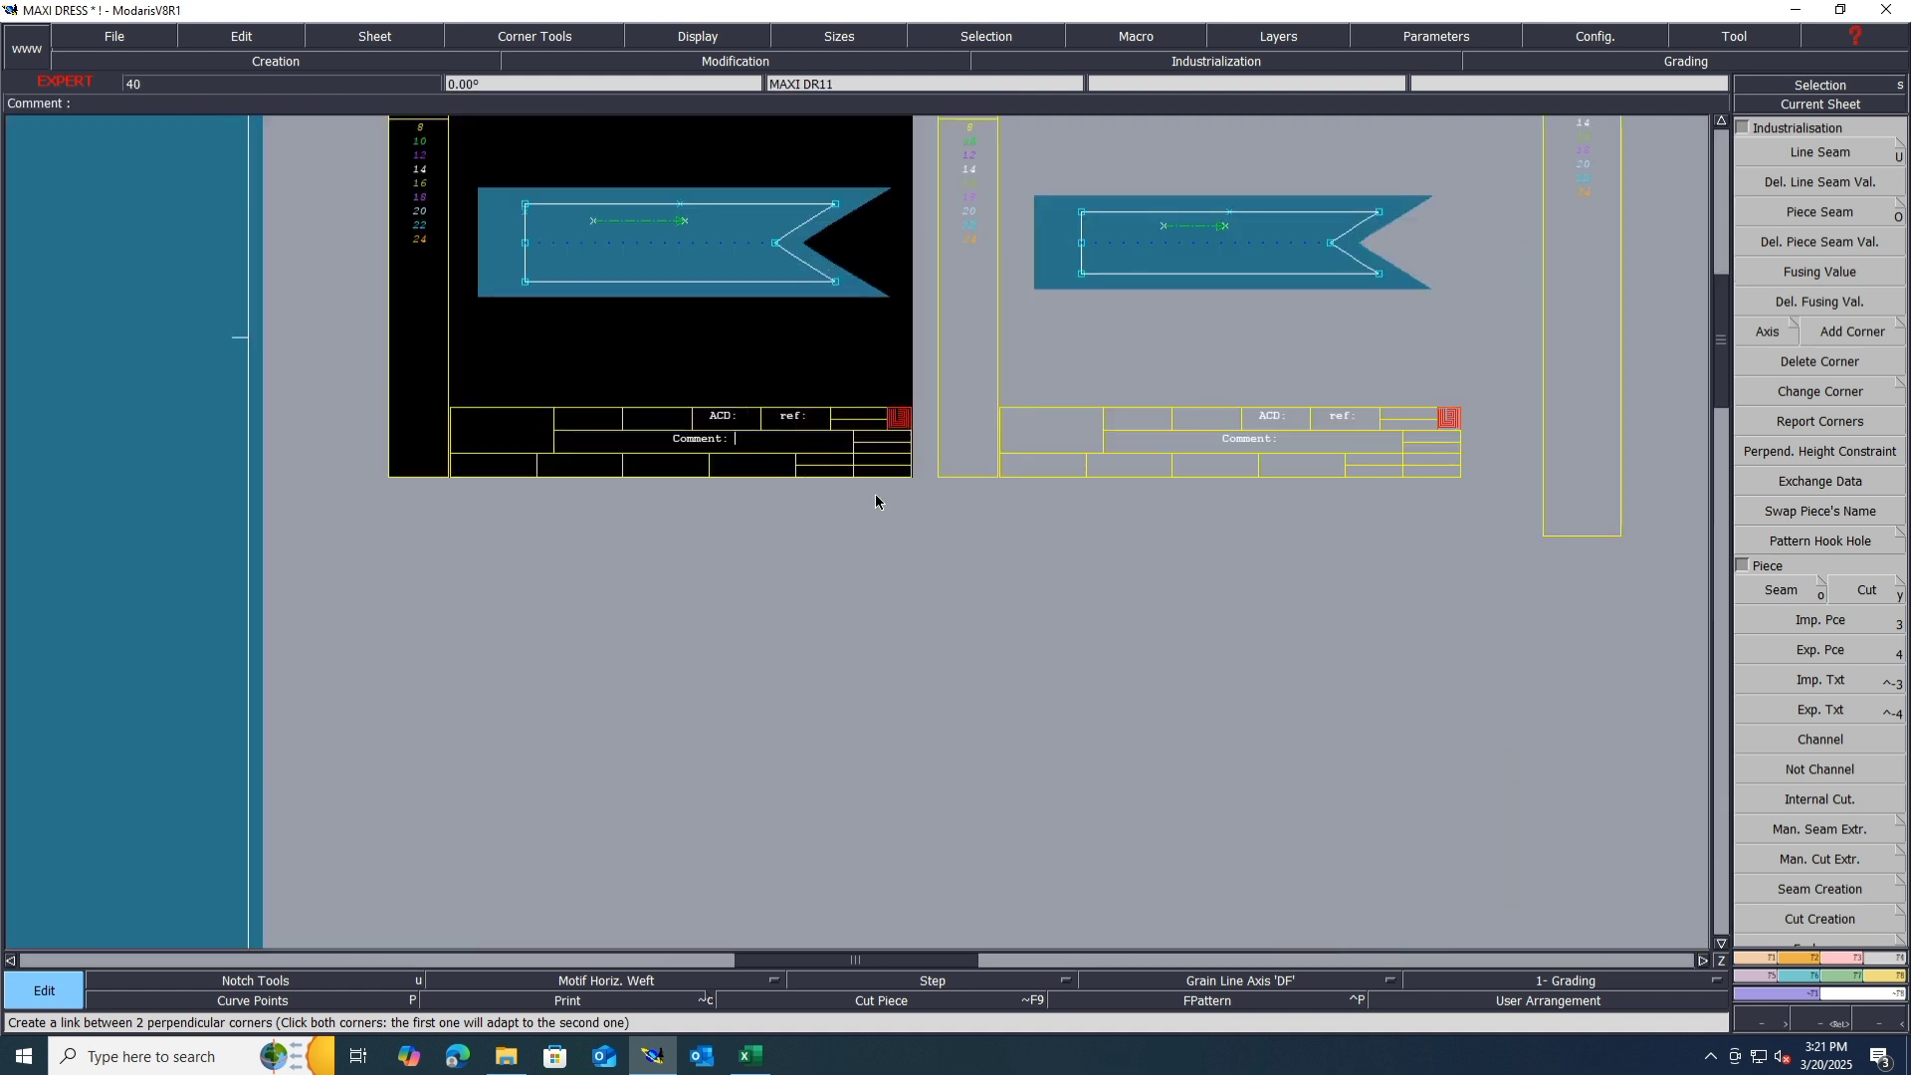
type("CF IN PLACKET 1X2")
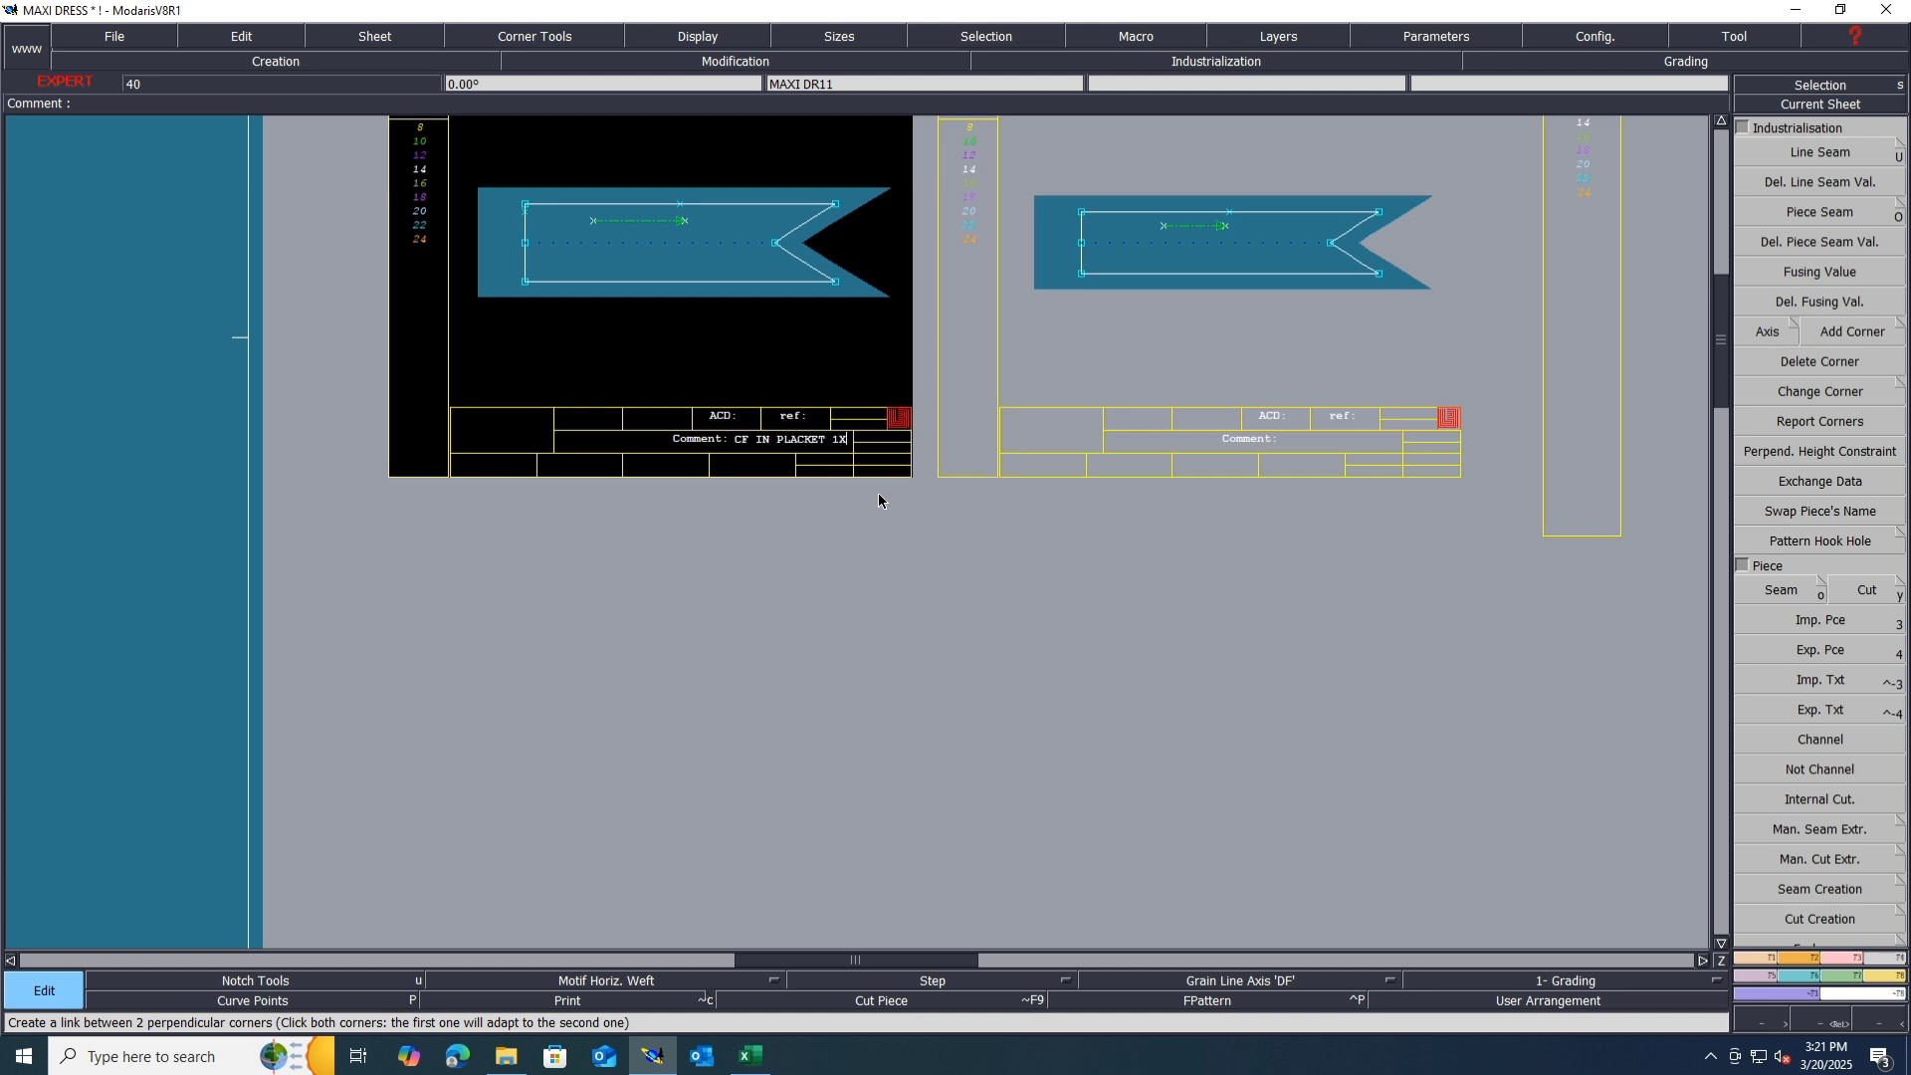
key("Return")
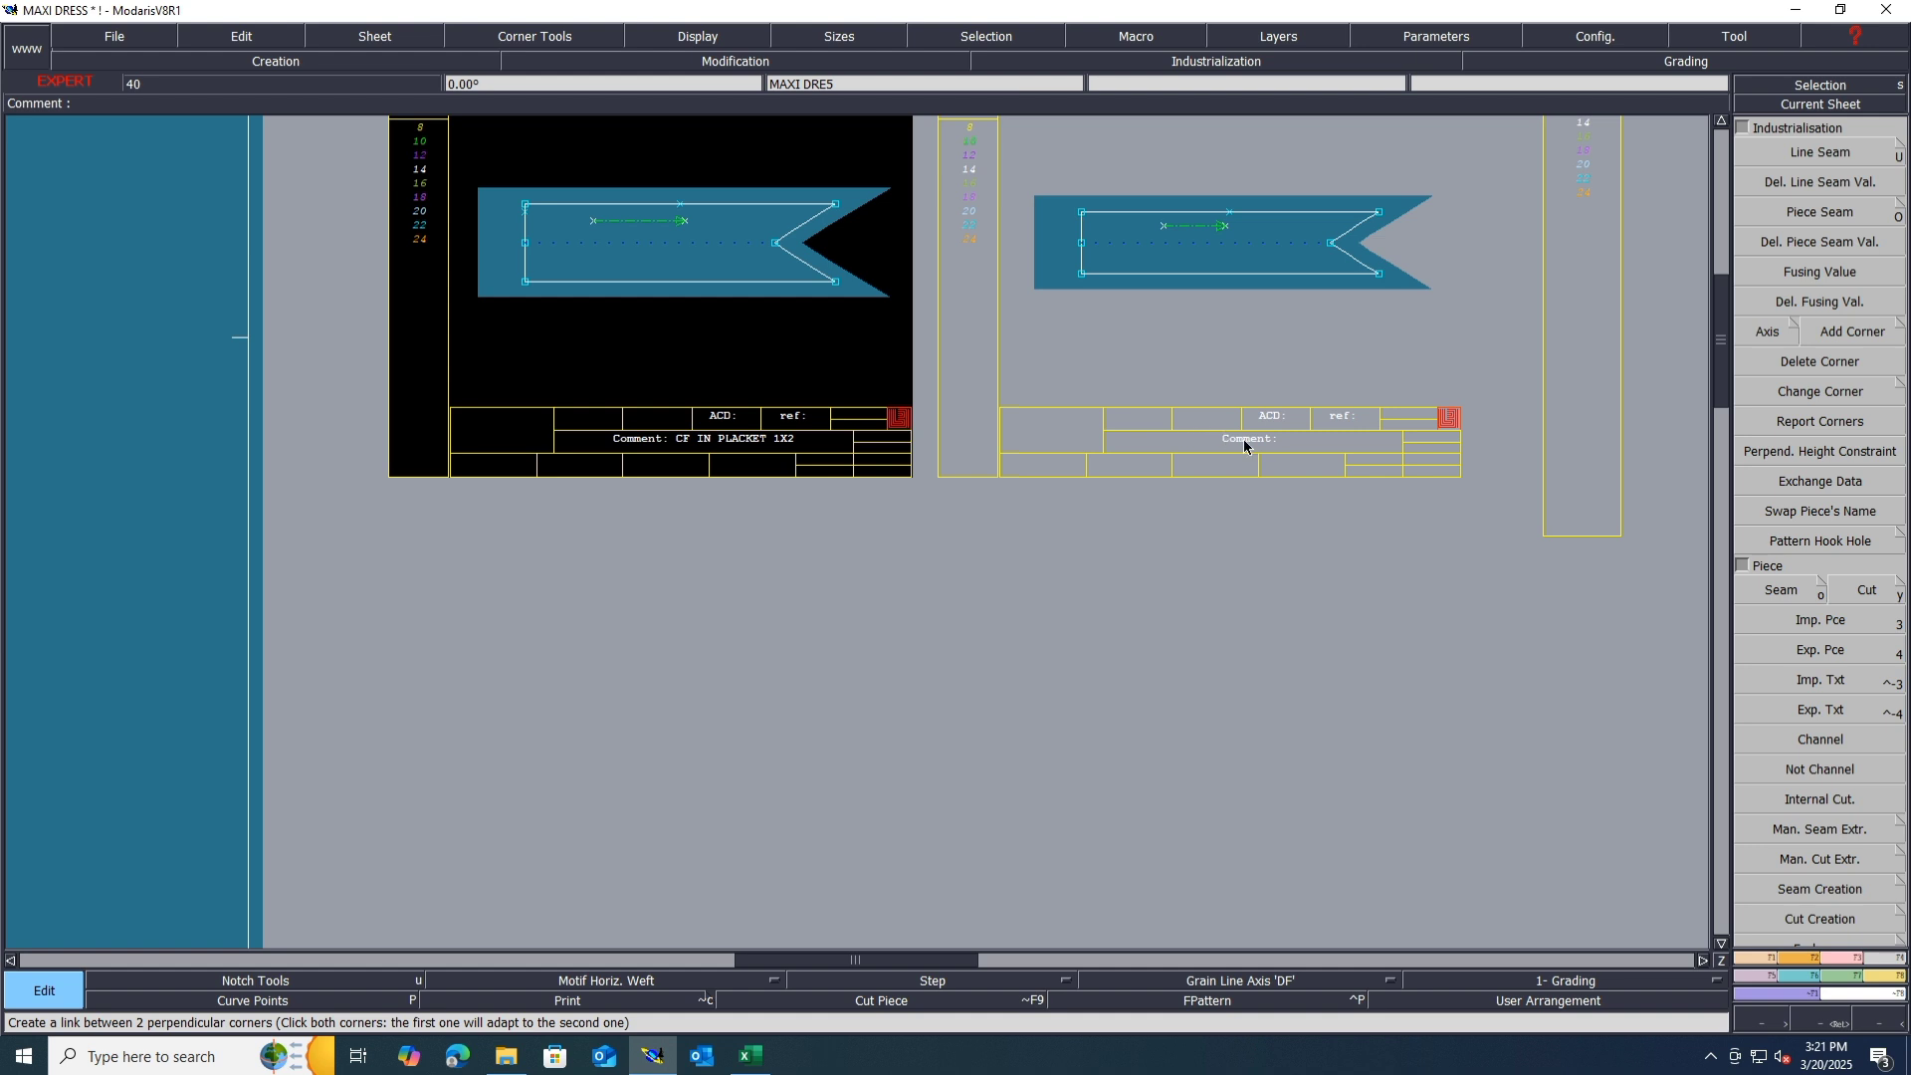
type("CF PLACKET TOP 1X2")
key("Return")
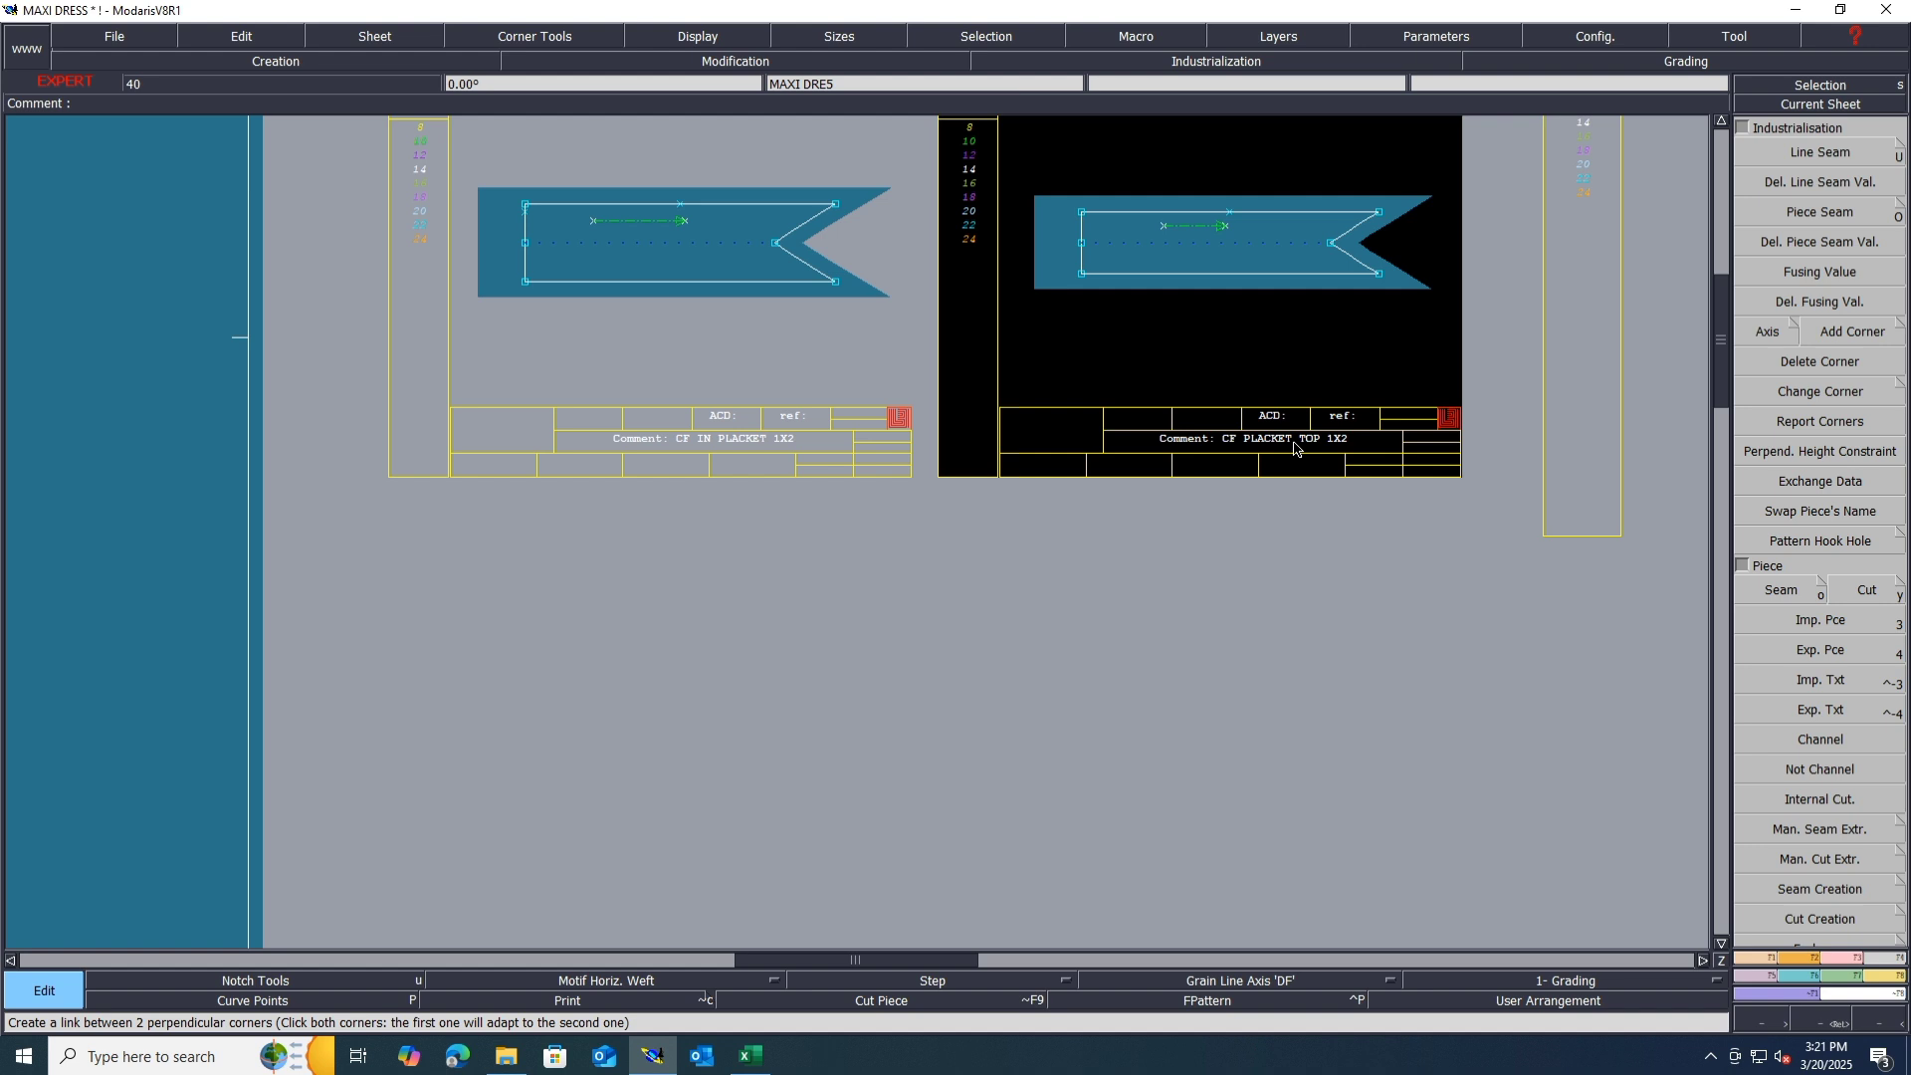
Step: Enter the comment "WAIST CHANEL 1X1" for the long narrow strip, MAXI DRE3
scroll(750, 513, "down", 1)
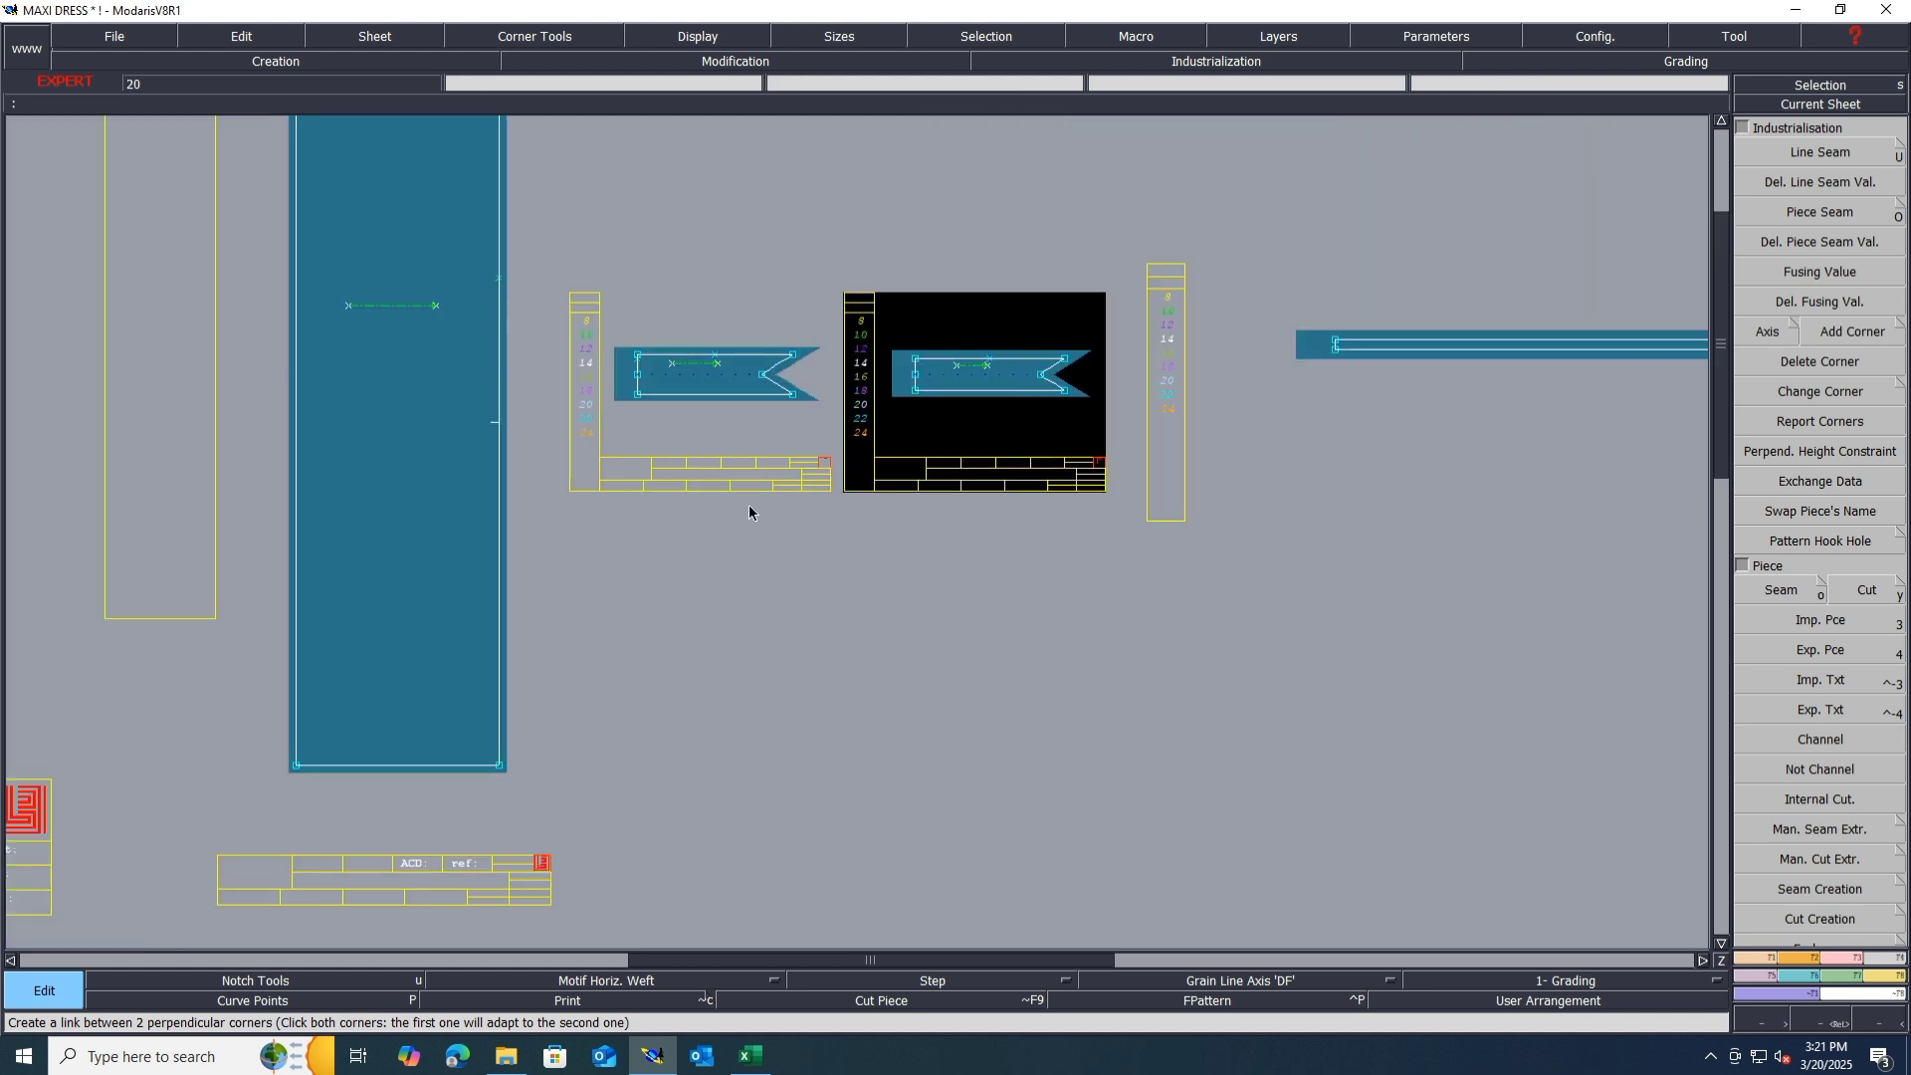
scroll(747, 510, "down", 1)
scroll(1633, 470, "up", 2)
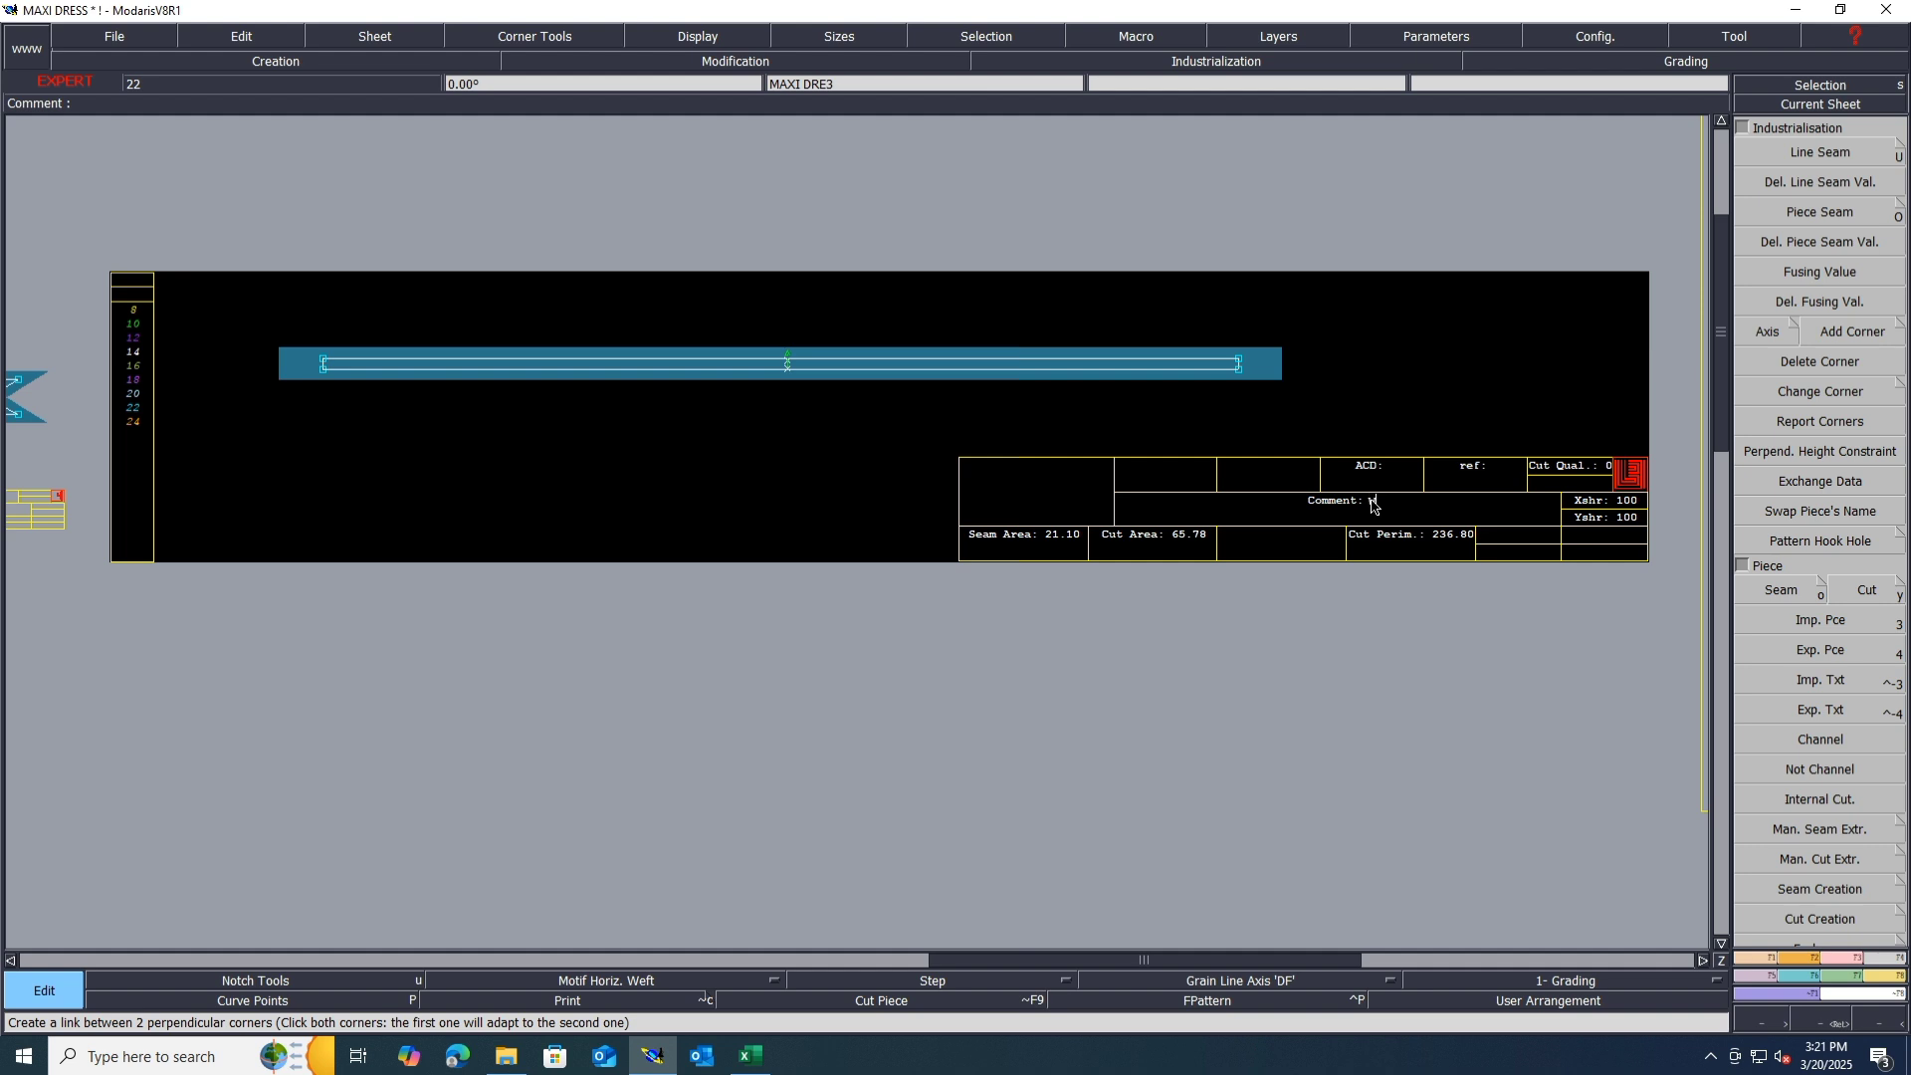
type("AIST CA")
key("BackSpace")
type("B")
type("ANE")
type("L 1")
type("X1")
key("Return")
Step: Focus on the sleeve sheet and enter the comment "SLEEVE 1" in its information block
key("Page_Down")
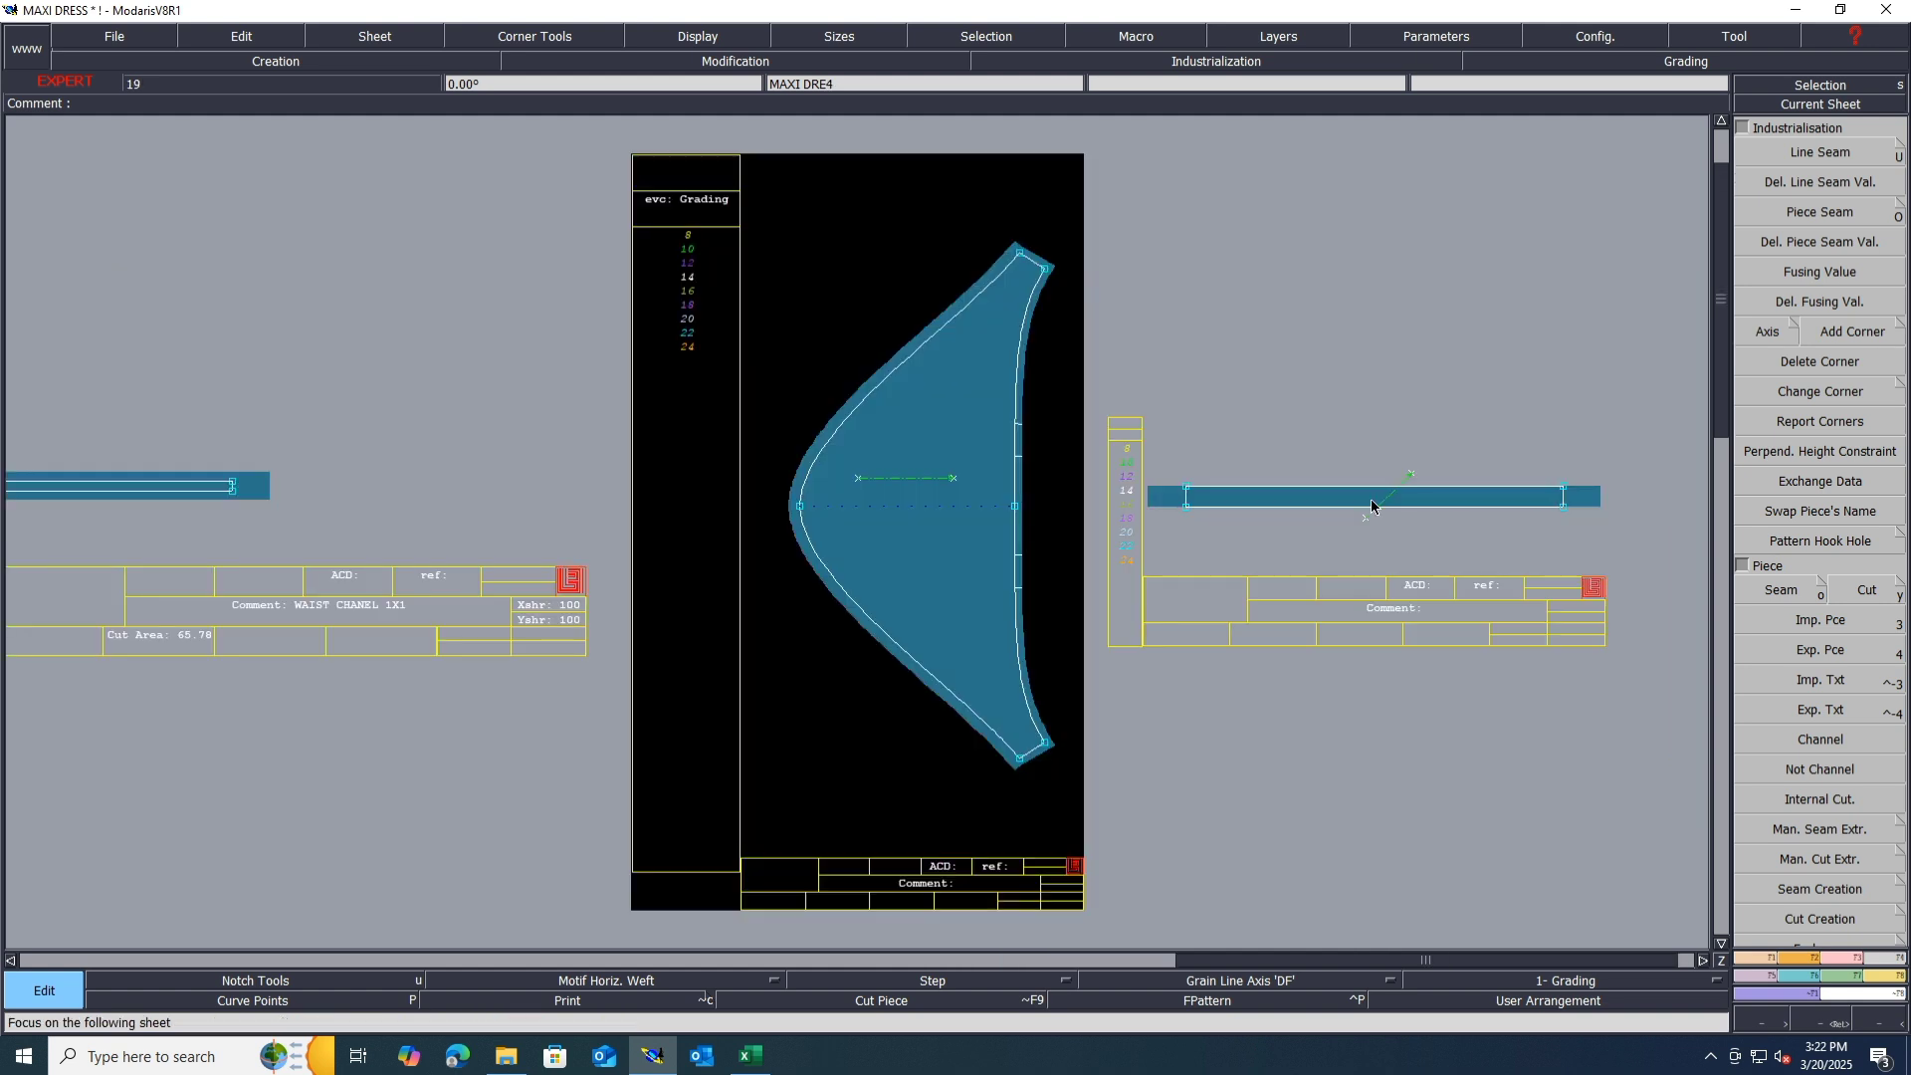
left_click(963, 886)
type("SLEEVE 1")
key("Return")
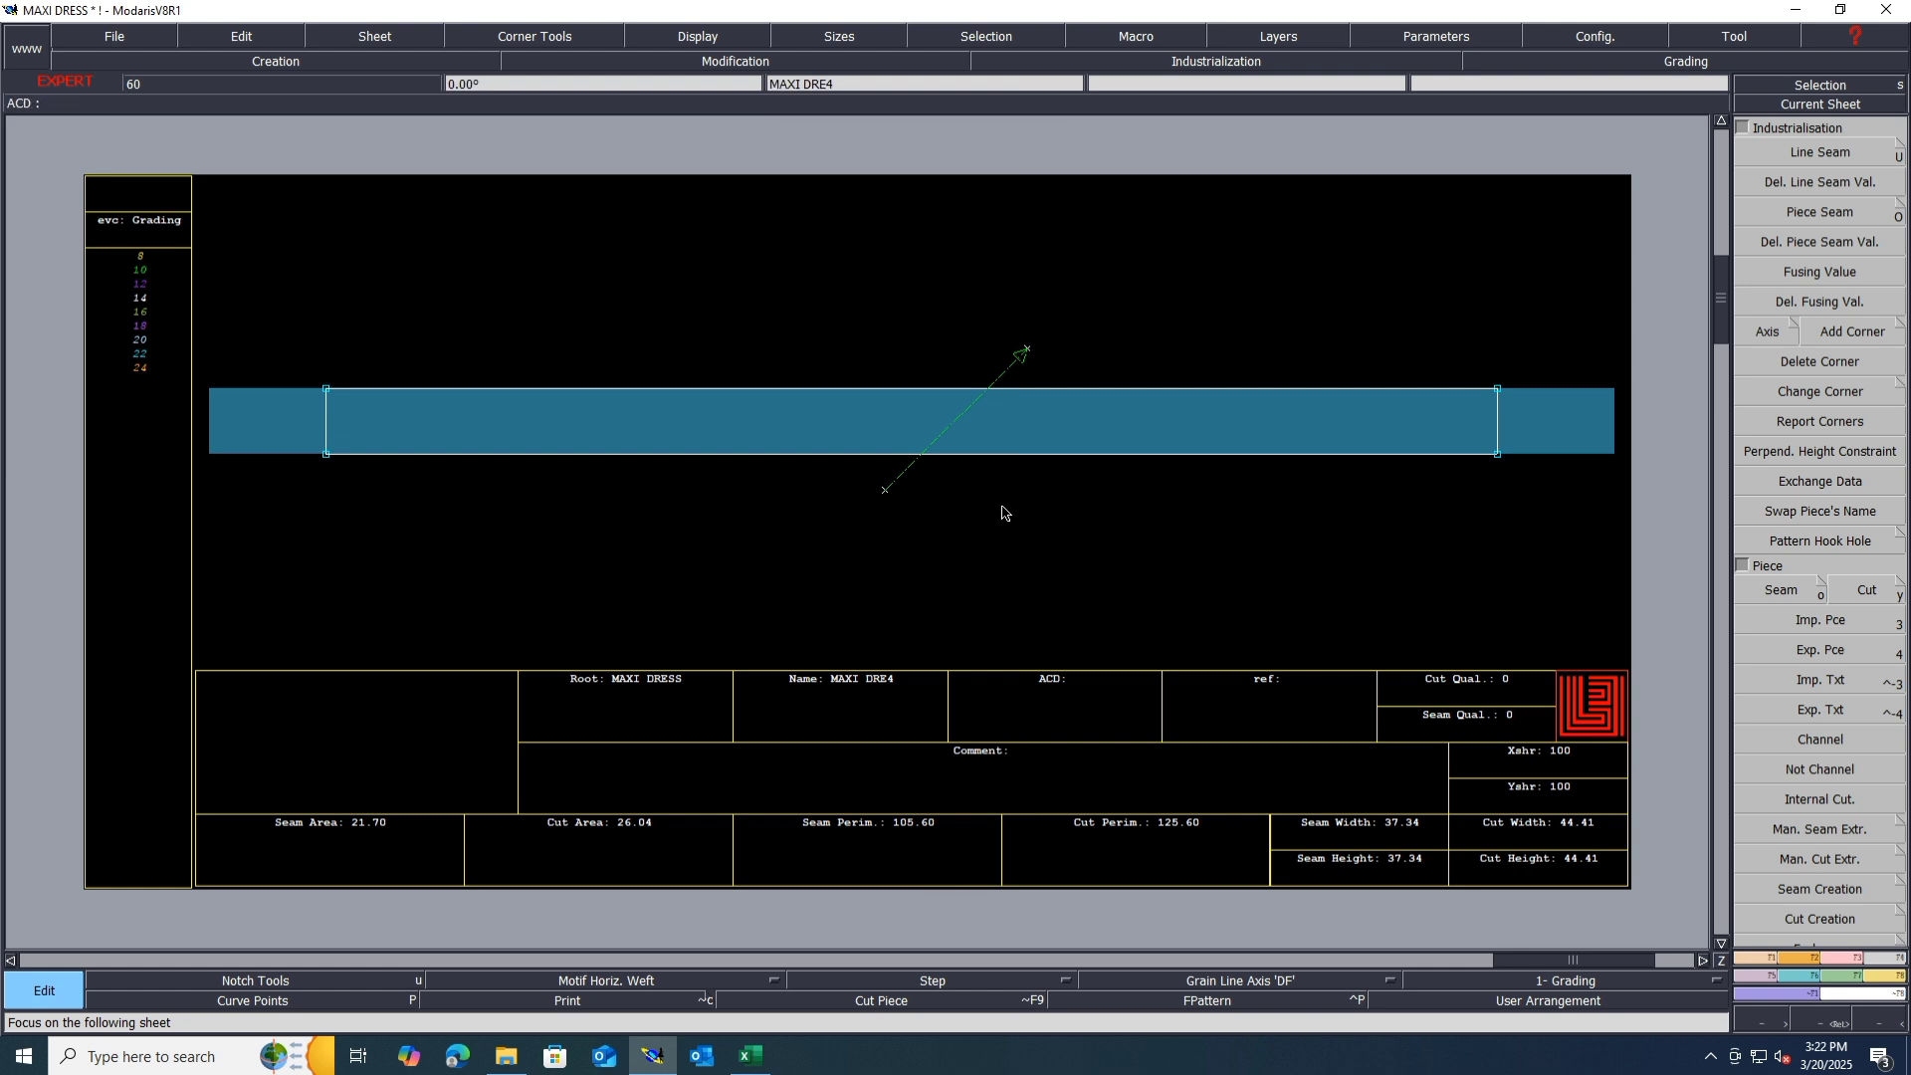
Step: Measure the length of the upper long edge of the bias strip MAXI DRE4
key("shift+l")
left_click(1085, 386)
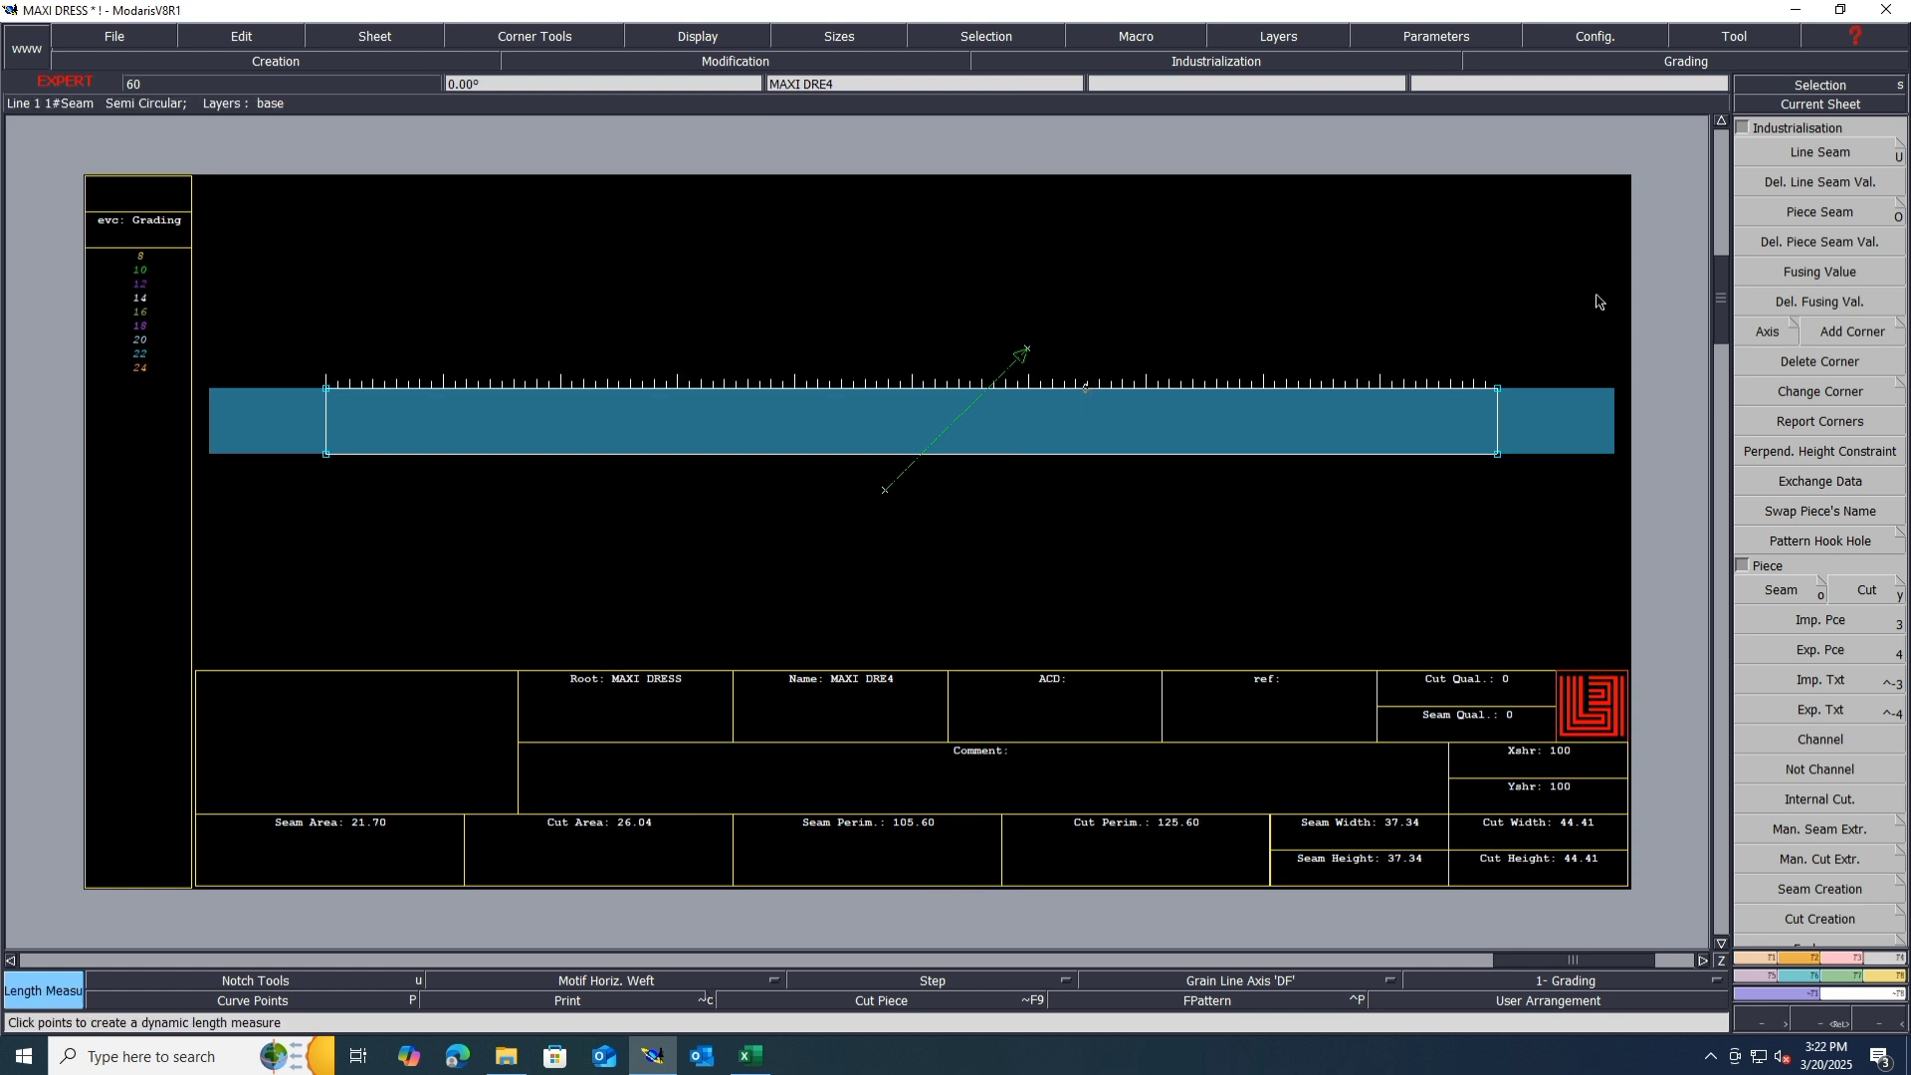
left_click(1598, 295)
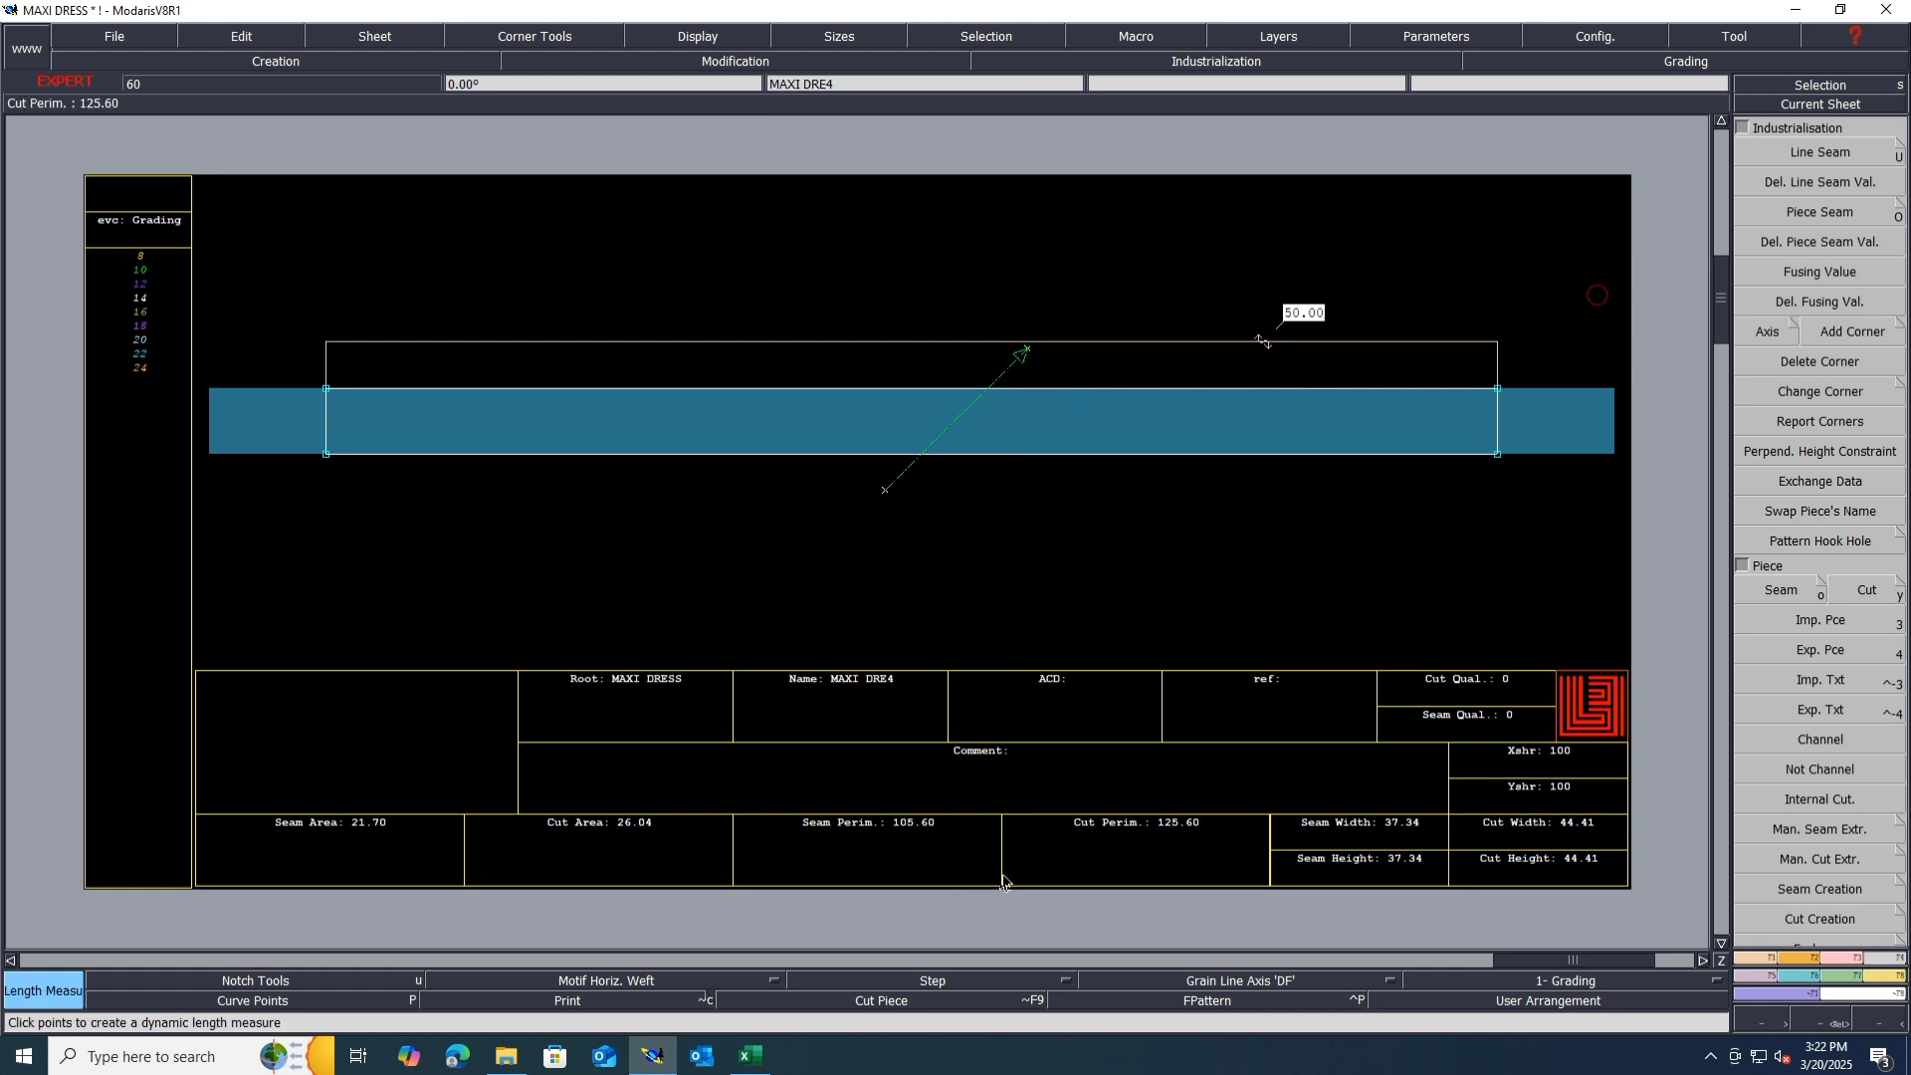
Step: Enter the comment "CF DOSTING 1X2" for the bias strip MAXI DRE4
left_click(1015, 758)
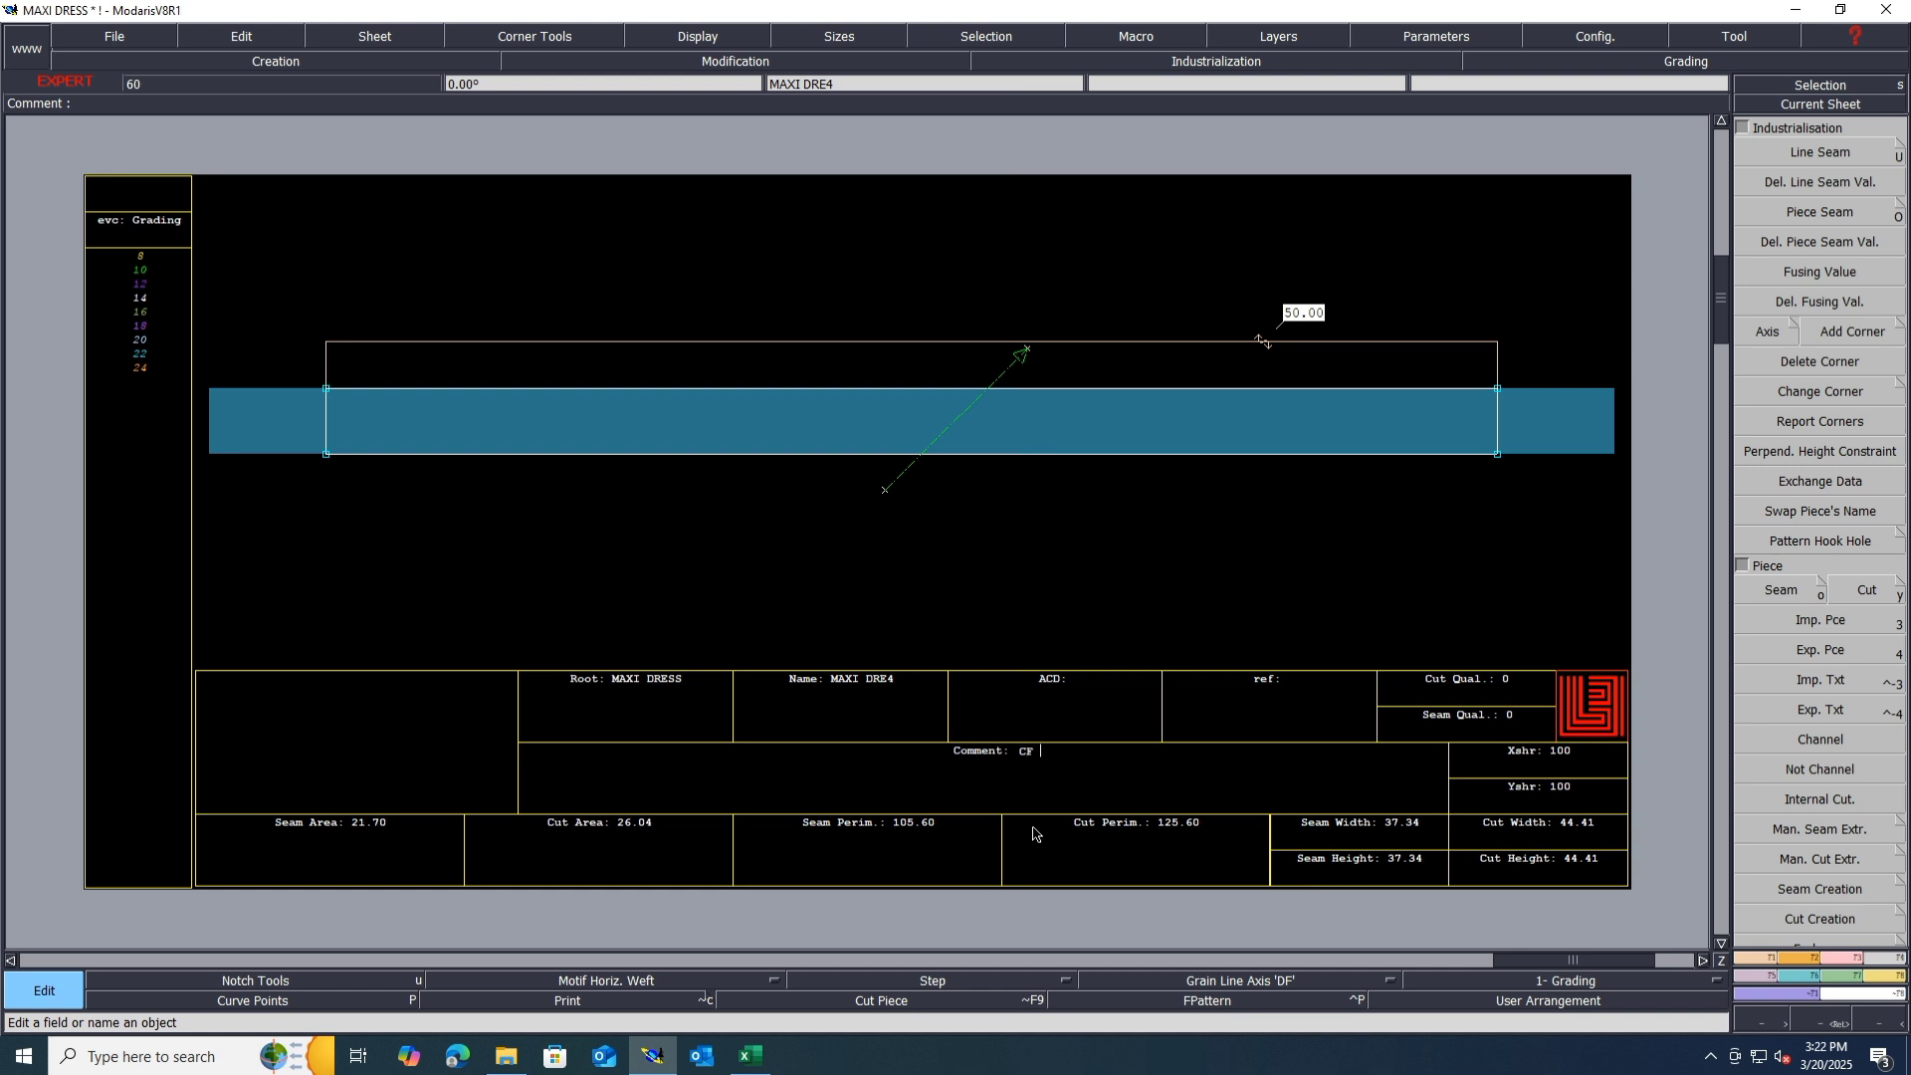
type("CF DOSTING 1X2")
key("Return")
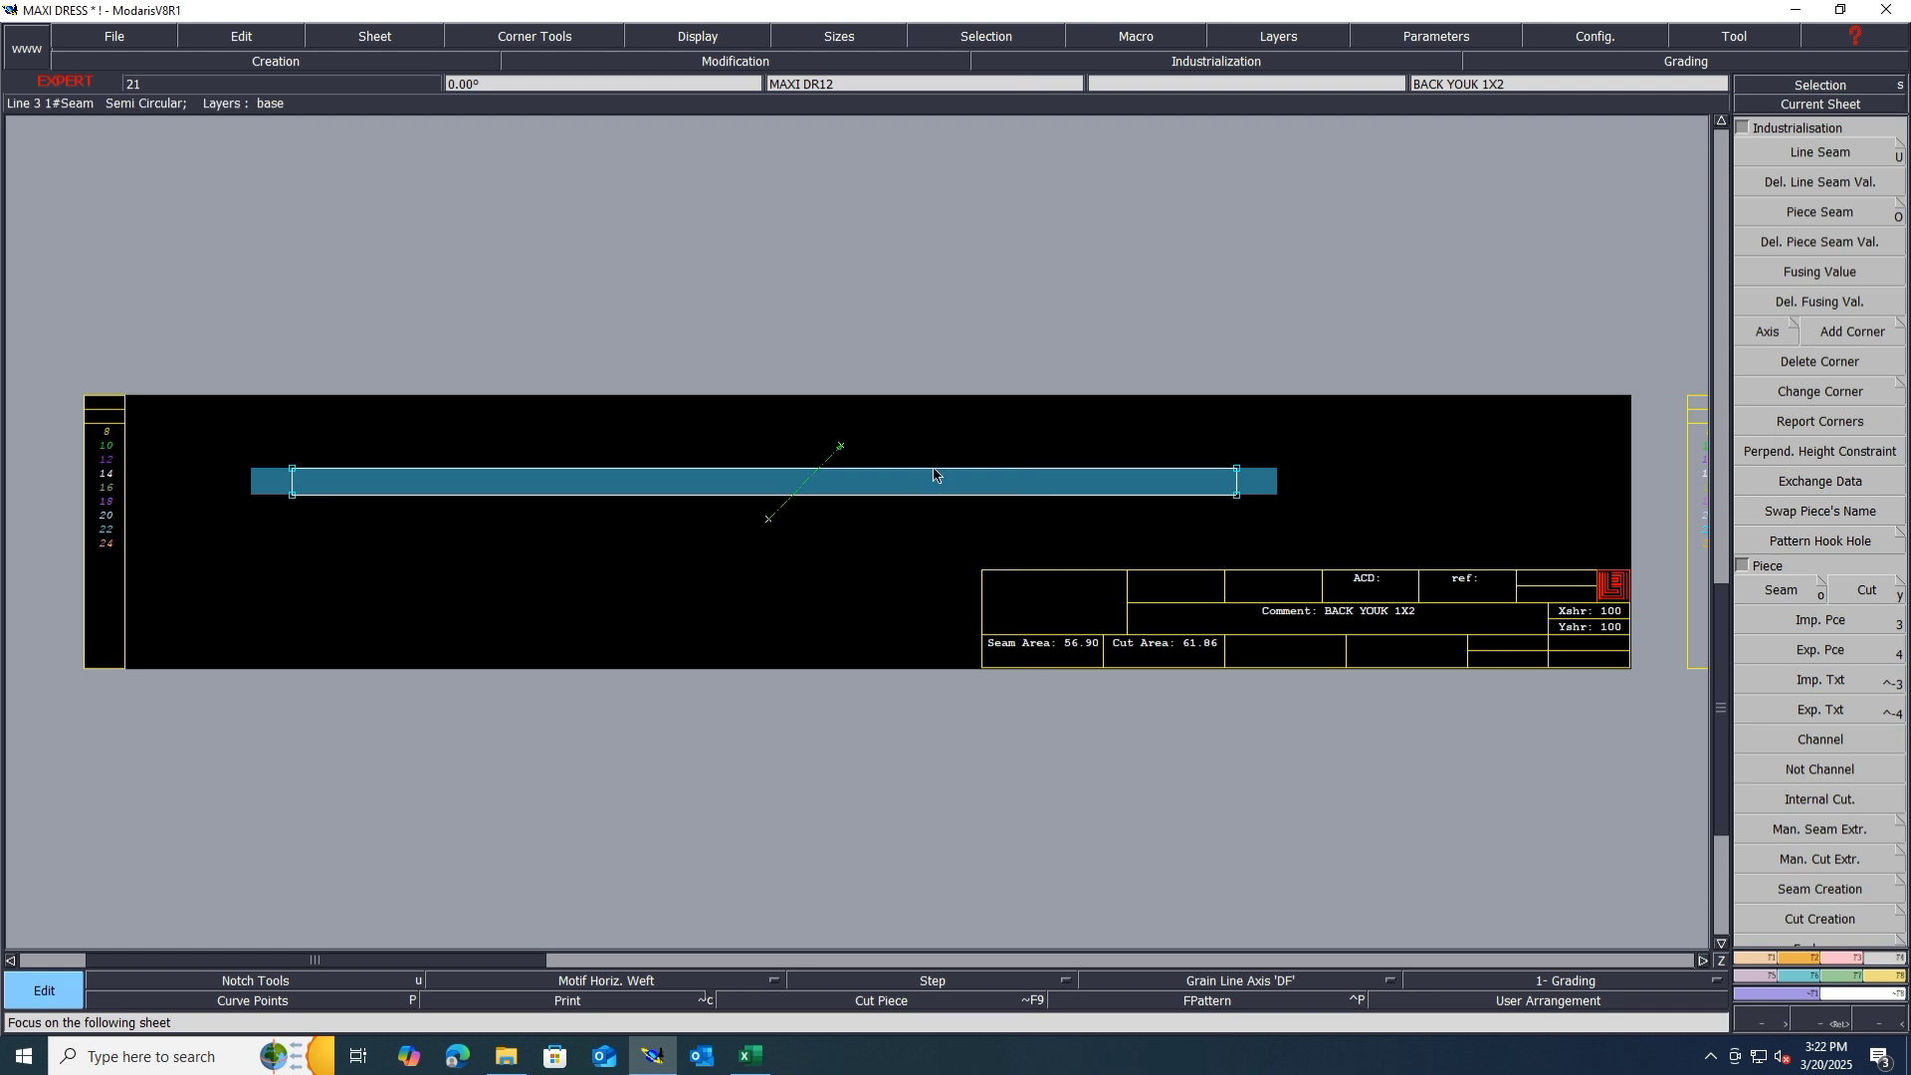
Step: Measure the length of the upper long edge of the strip MAXI DR12 and undo the measurement
key("l")
right_click(934, 469)
left_click(1549, 363)
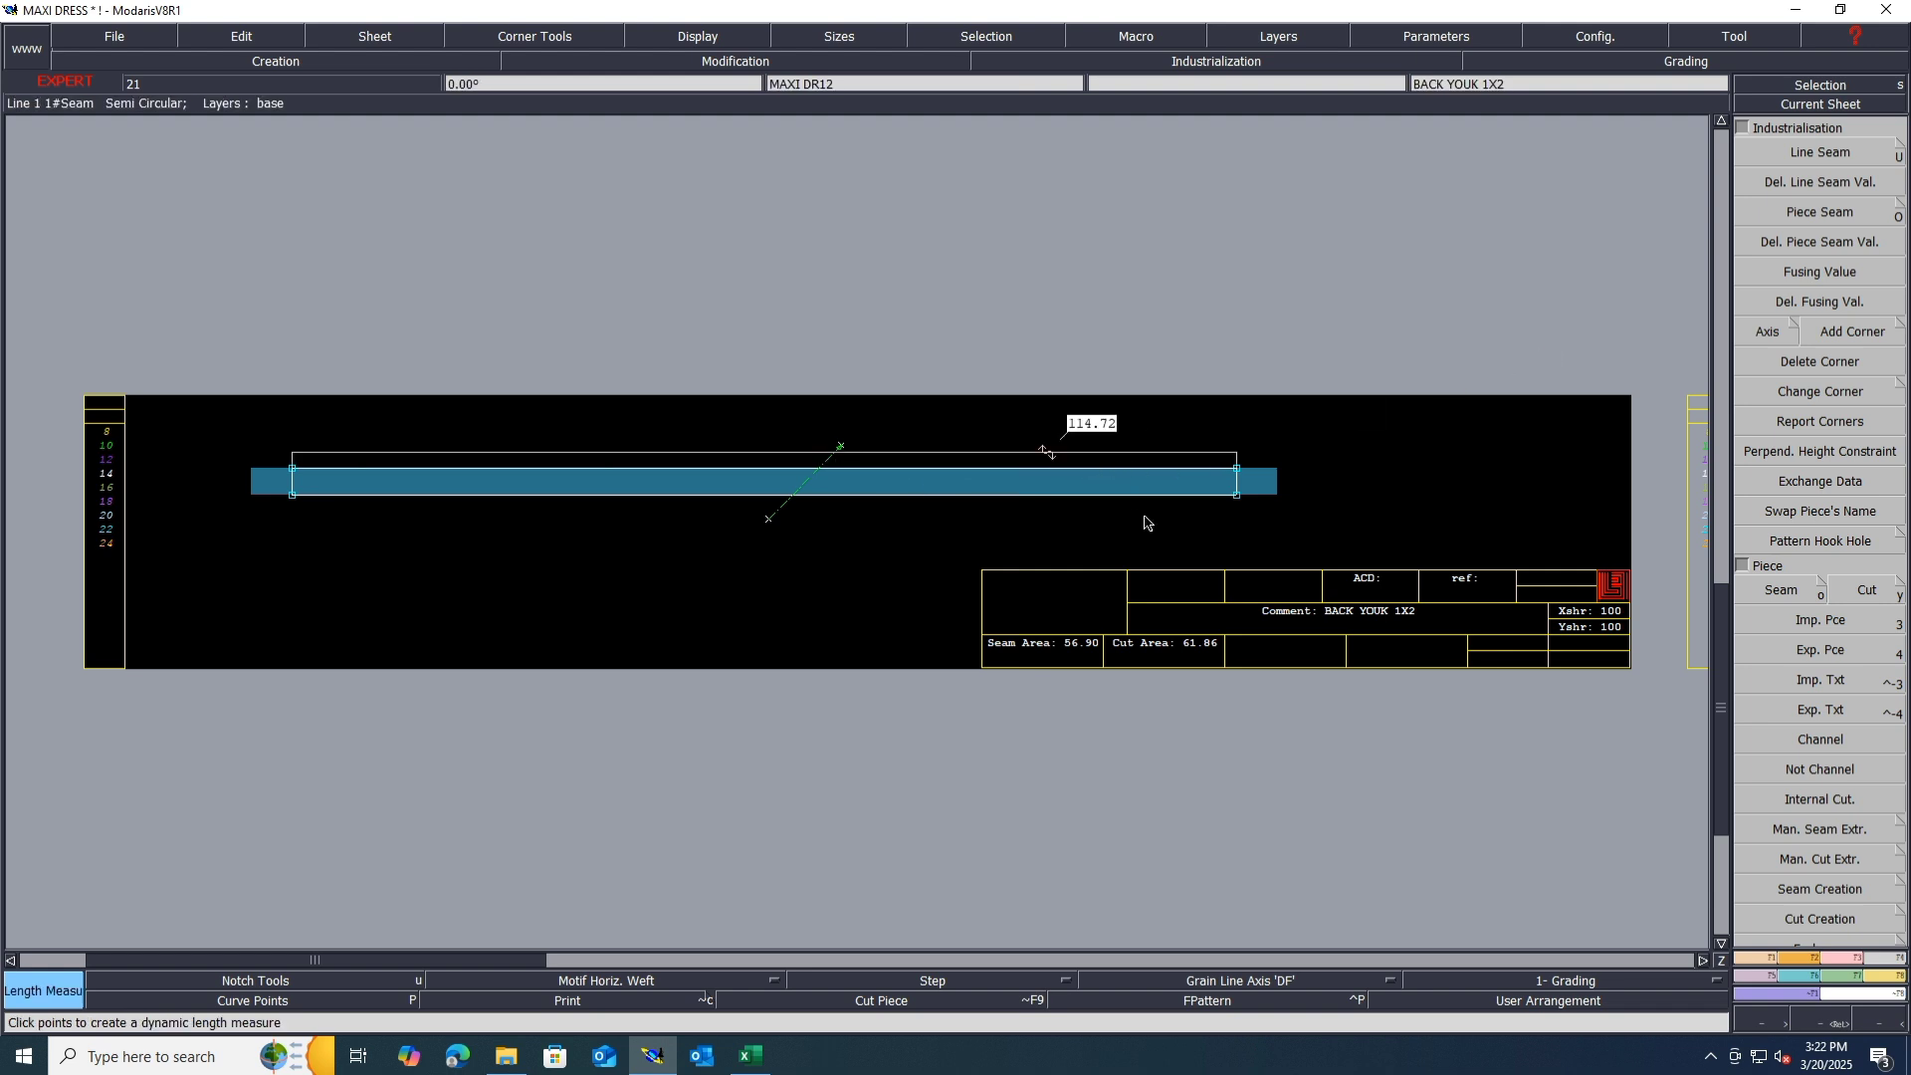
key("ctrl+z")
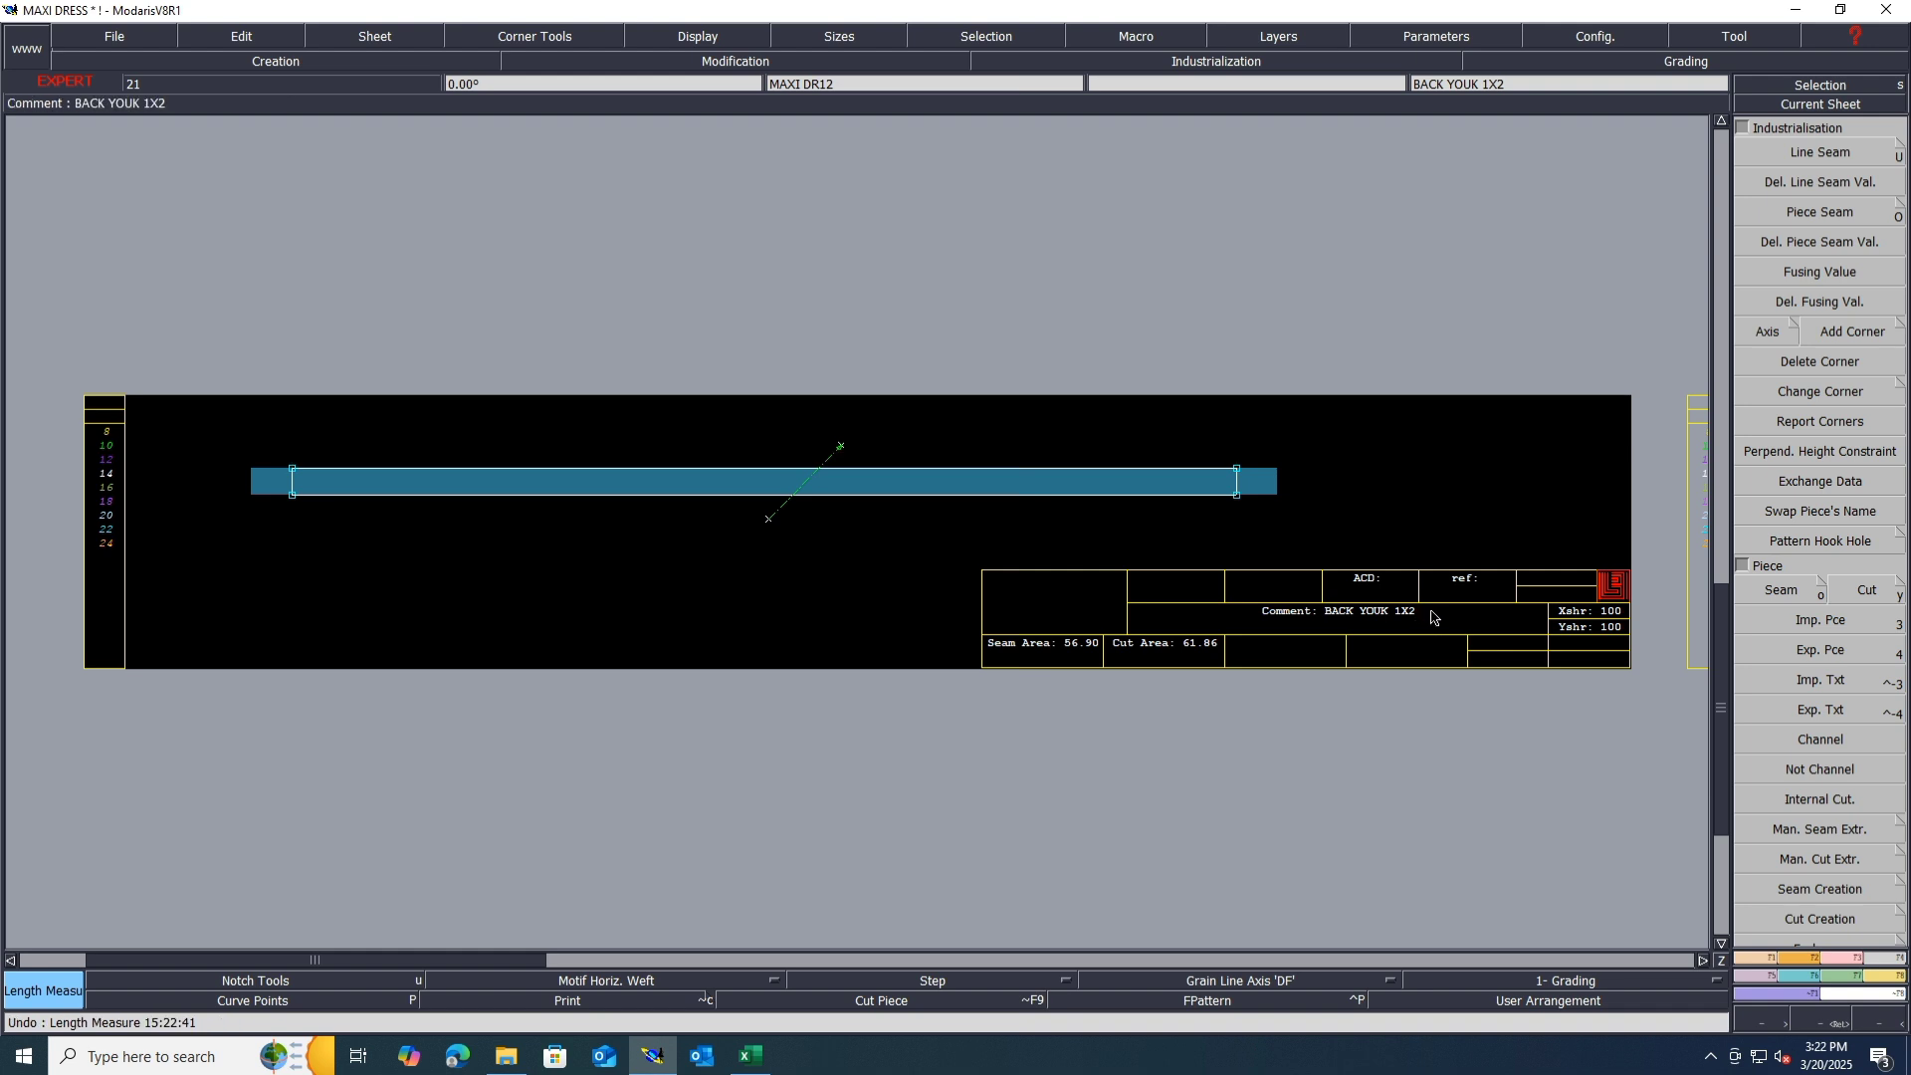
Step: Replace the comment of the strip MAXI DR12 with "WAIST BAINDING 1X"
key("e")
left_click(1438, 613)
type("WAIST BA")
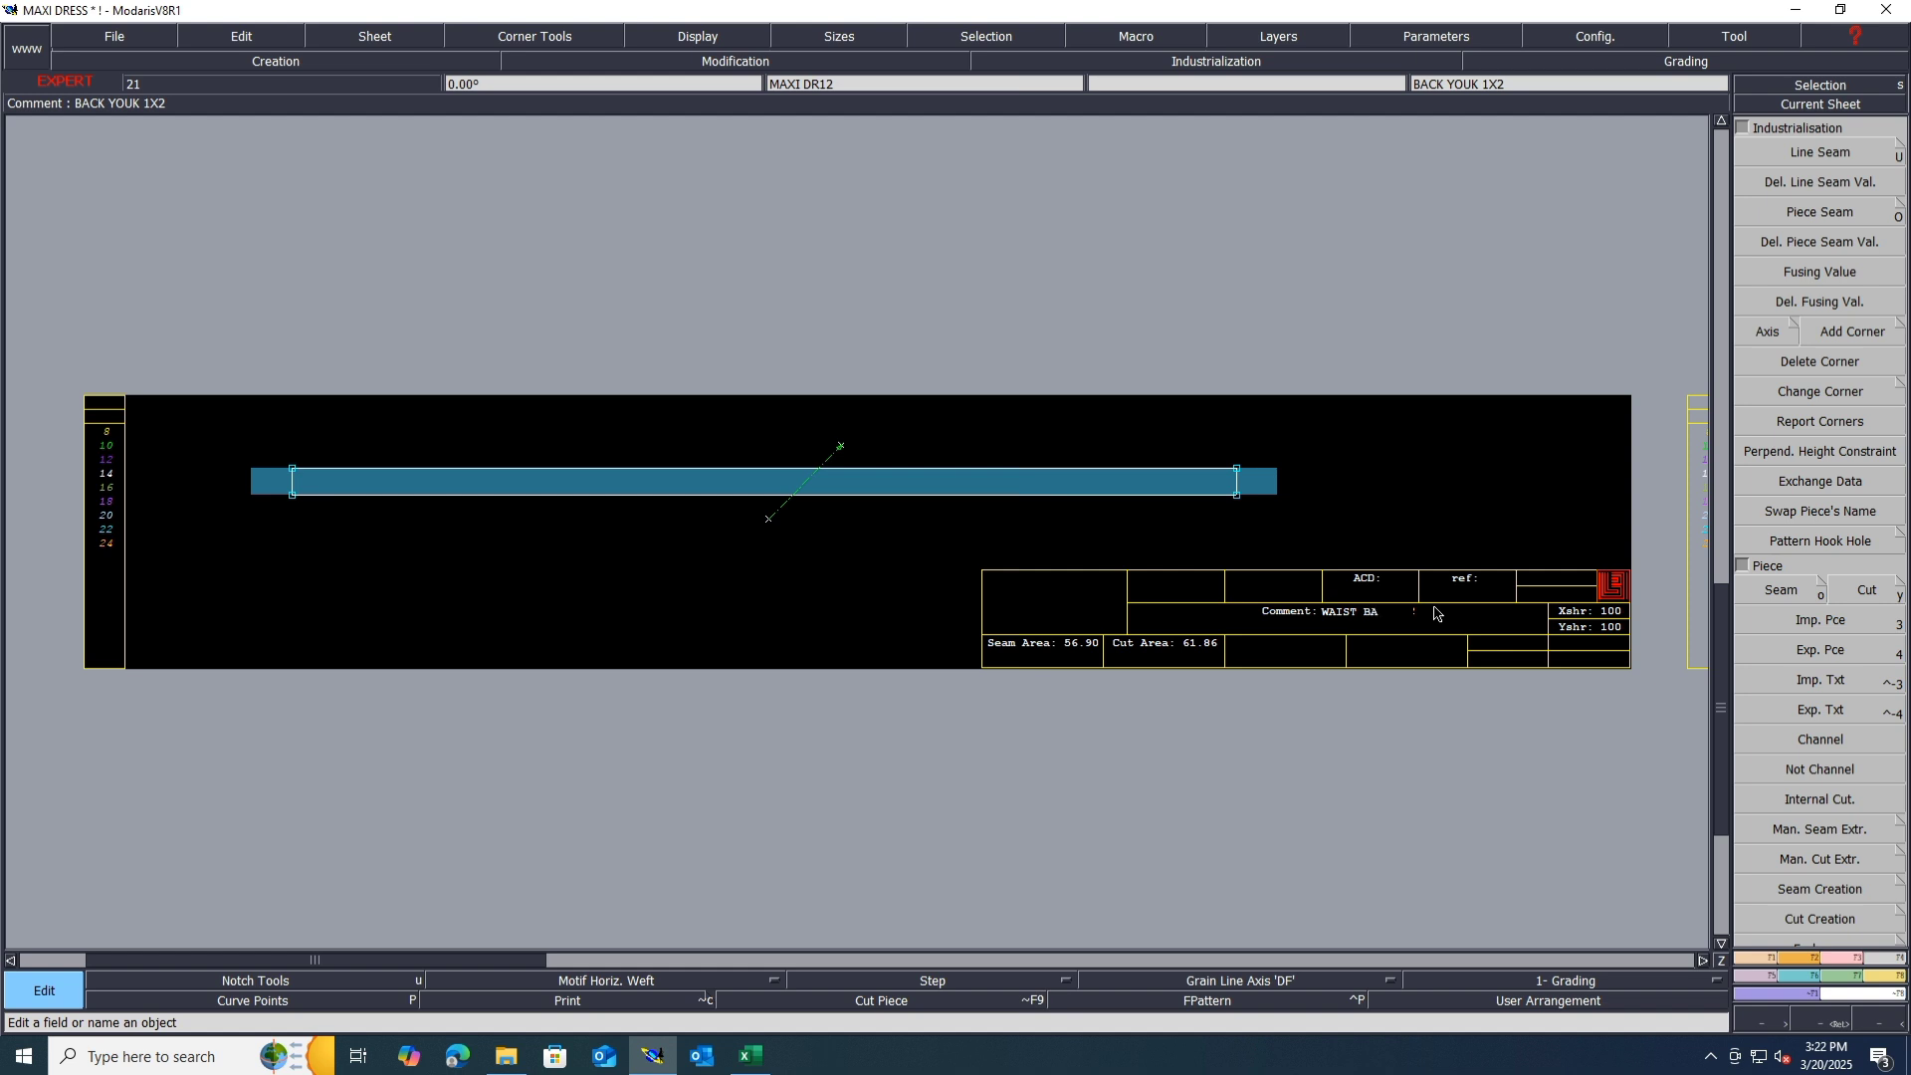
type("INDING 1X")
key("Return")
Step: Focus on the strip MAXI DR14 and measure the length of its upper long edge
key("Page_Down")
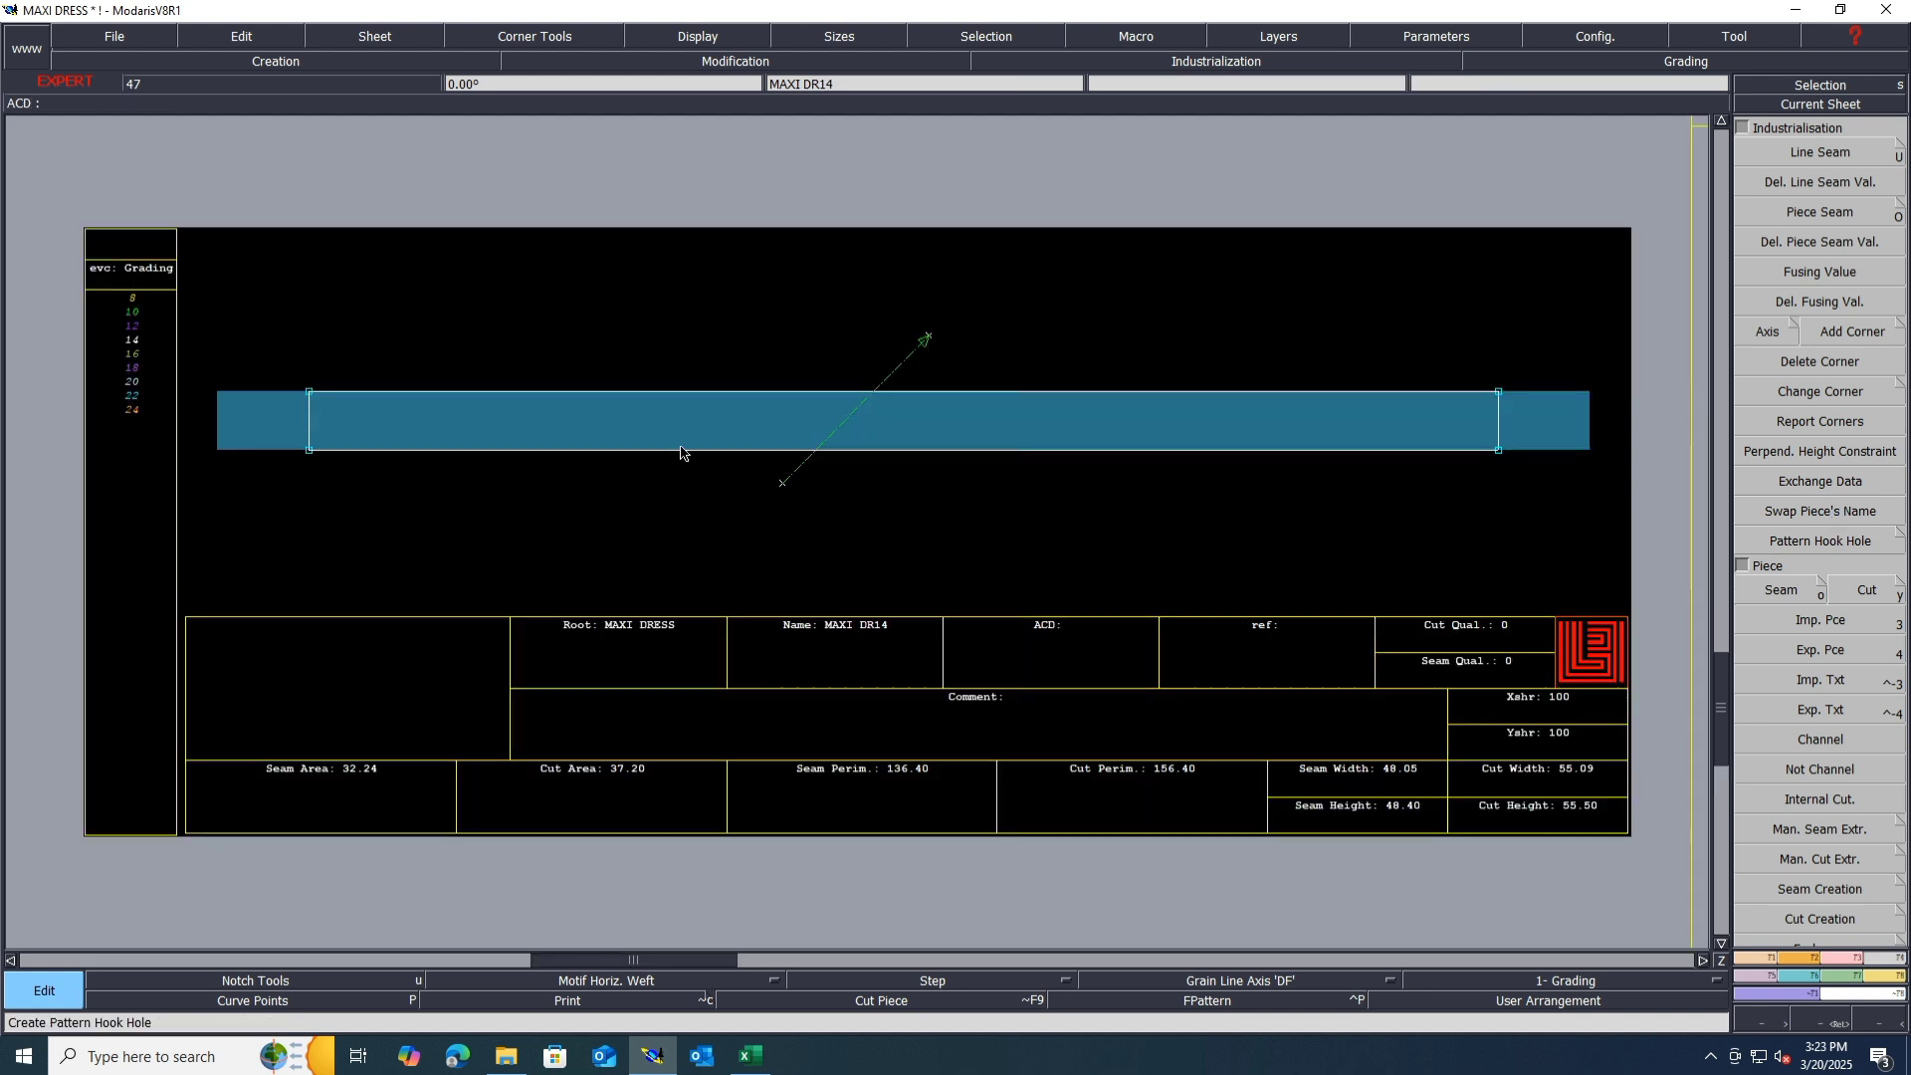
key("l")
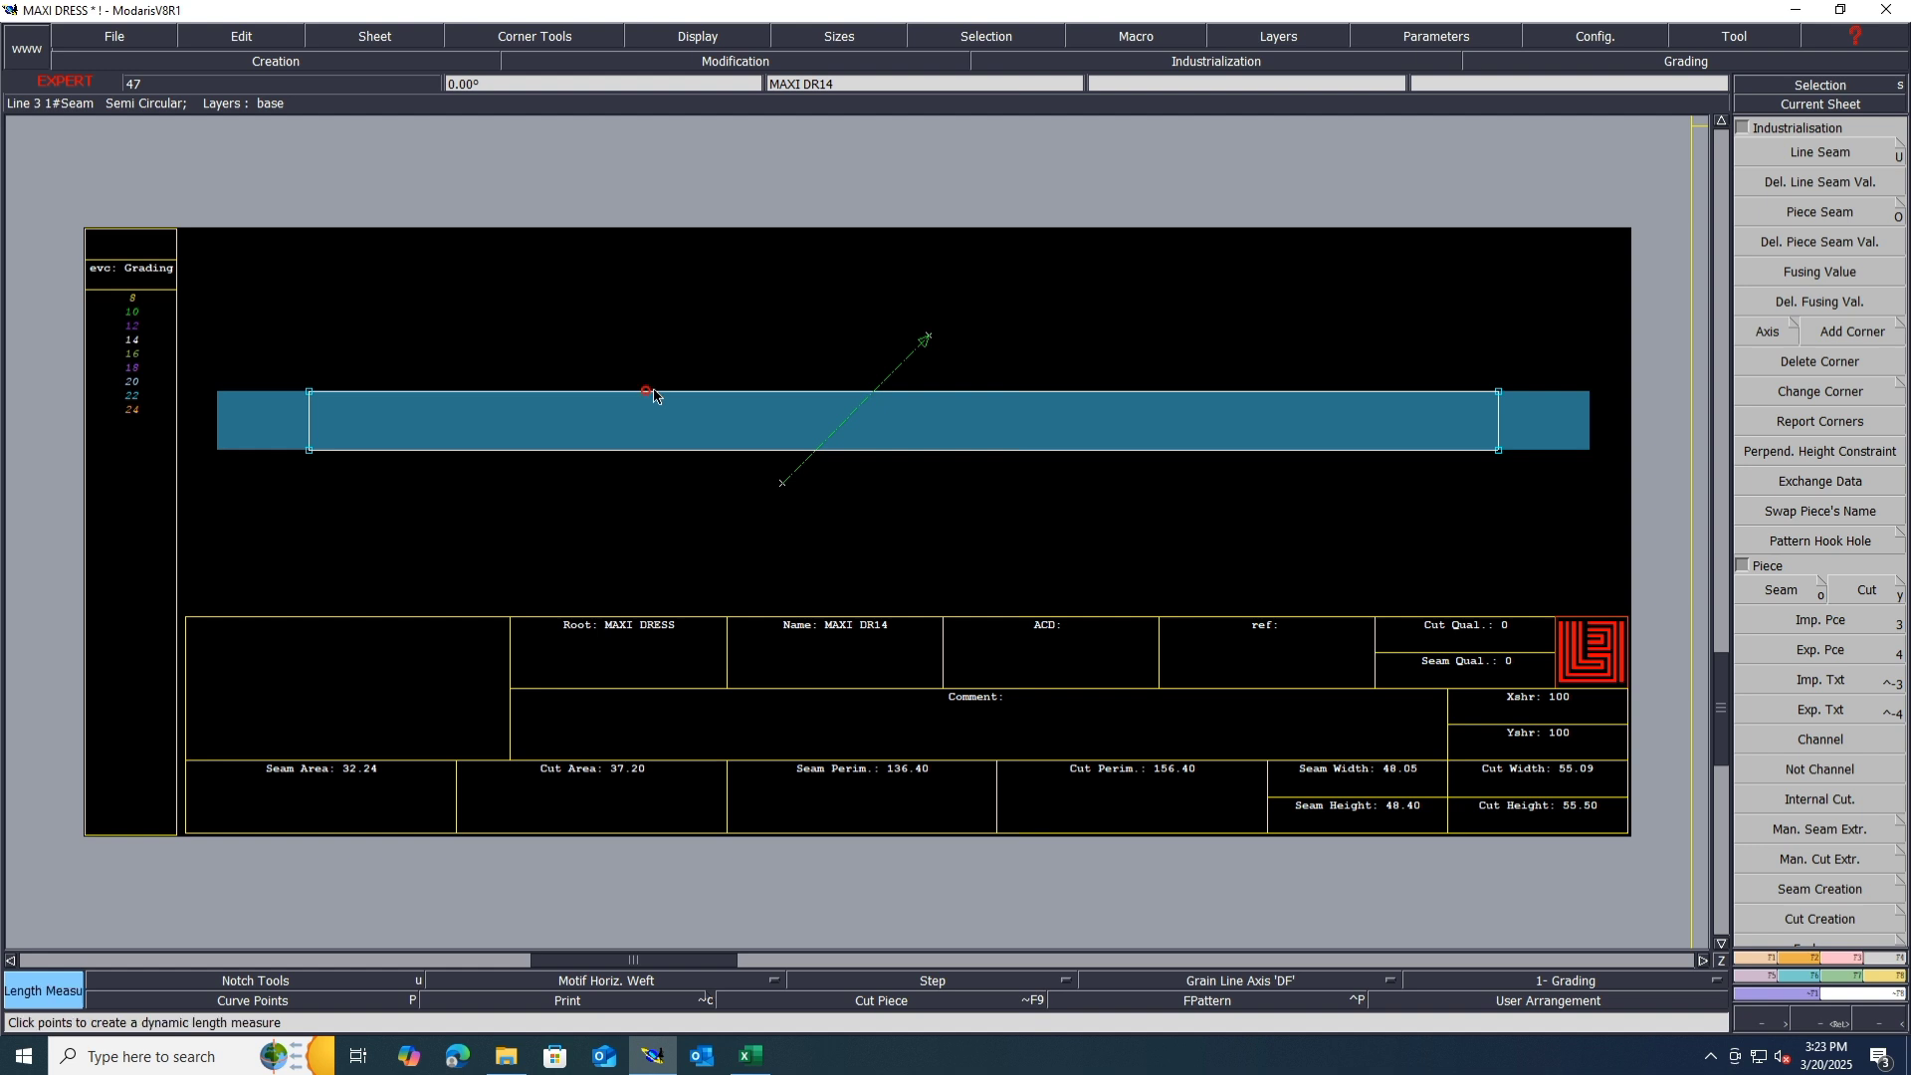
left_click(649, 392)
left_click(1499, 337)
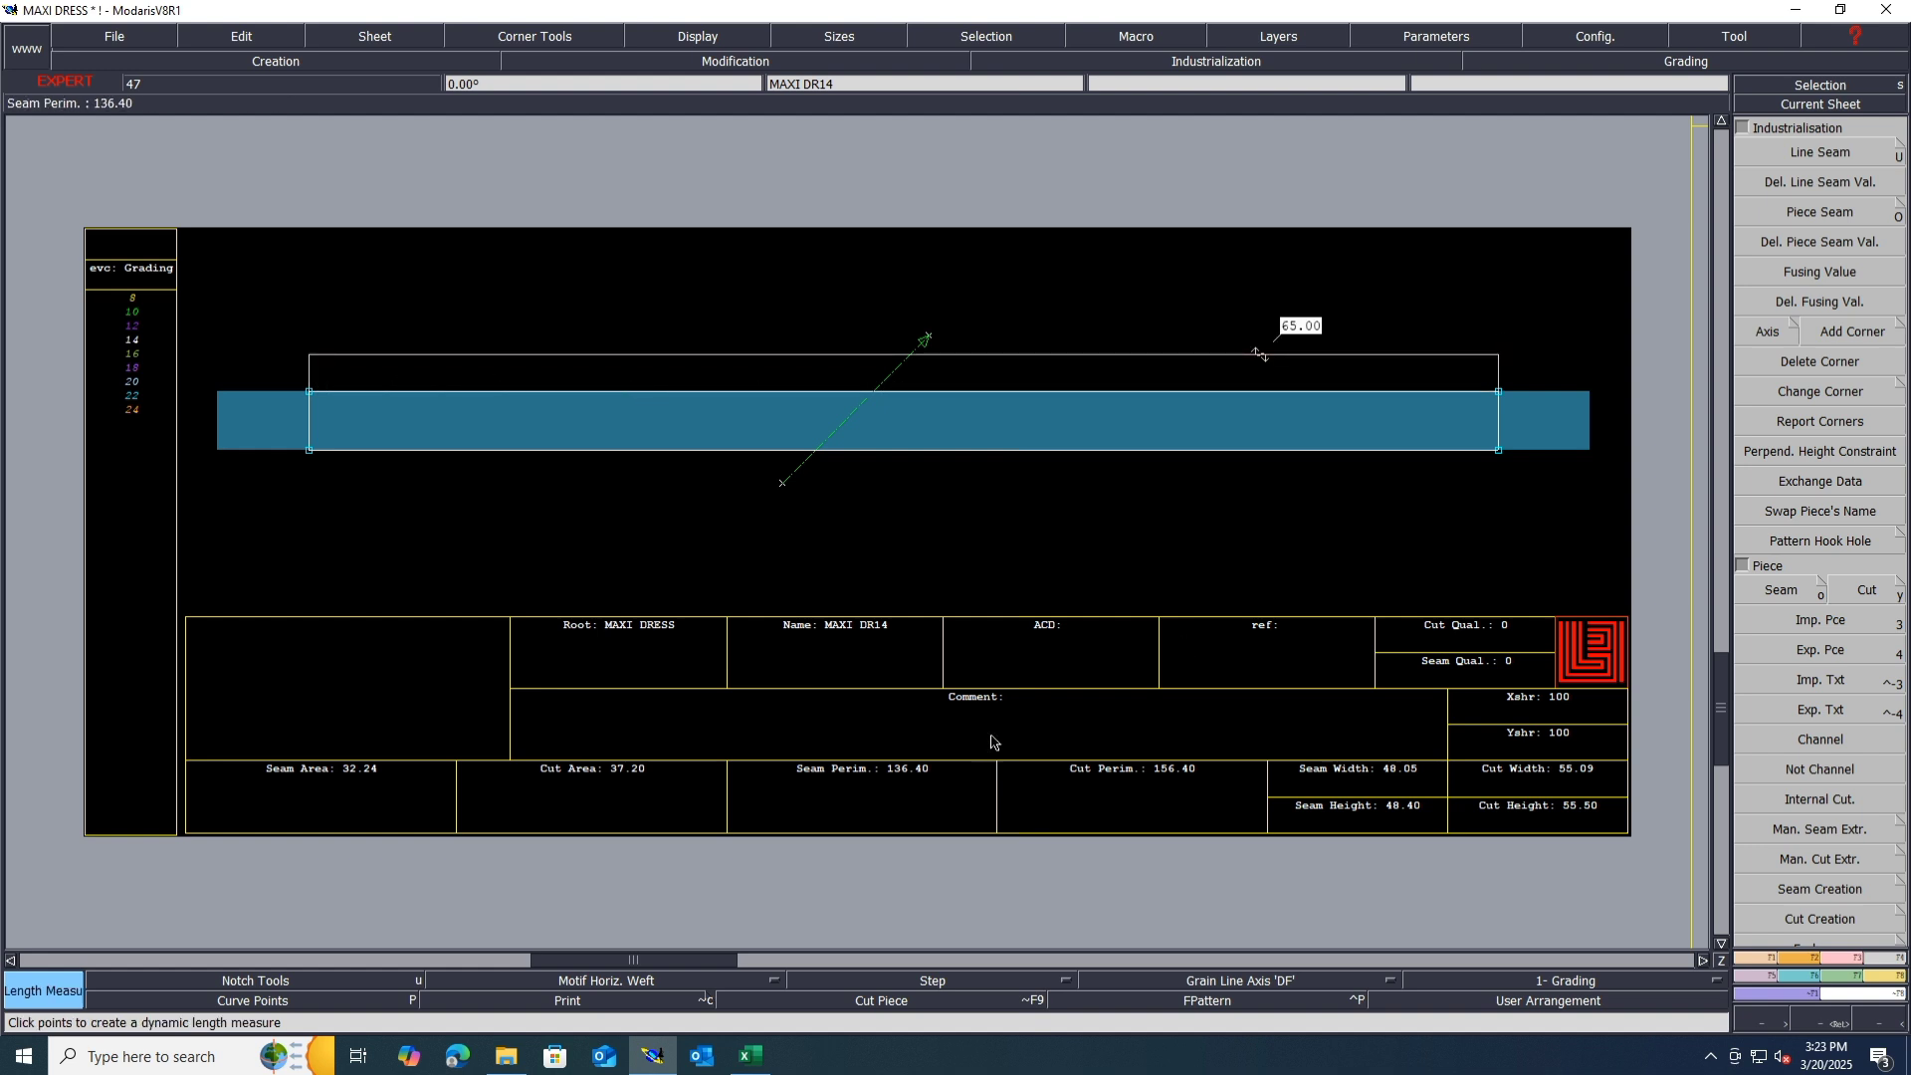
Step: Enter the comment "NECK PIPING 1X1" for the strip MAXI DR14
key("e")
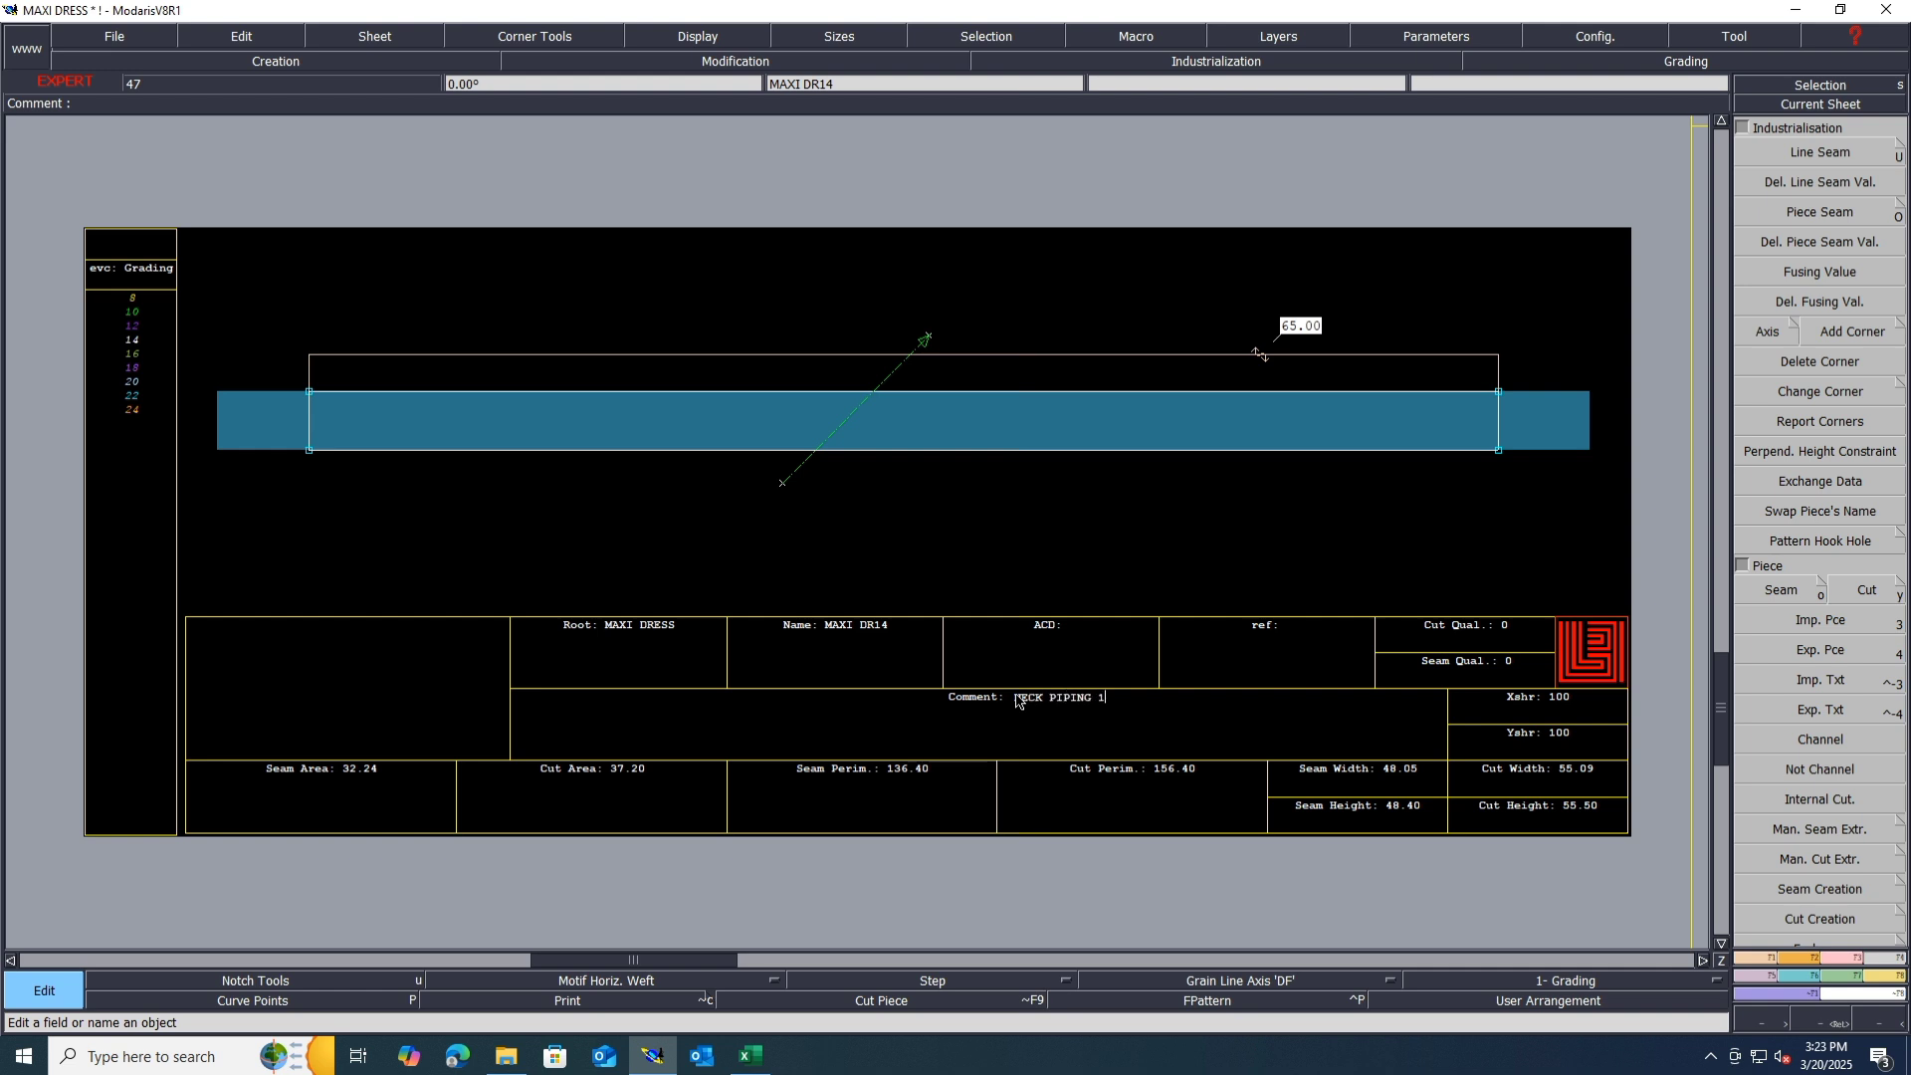
type("X1")
key("Return")
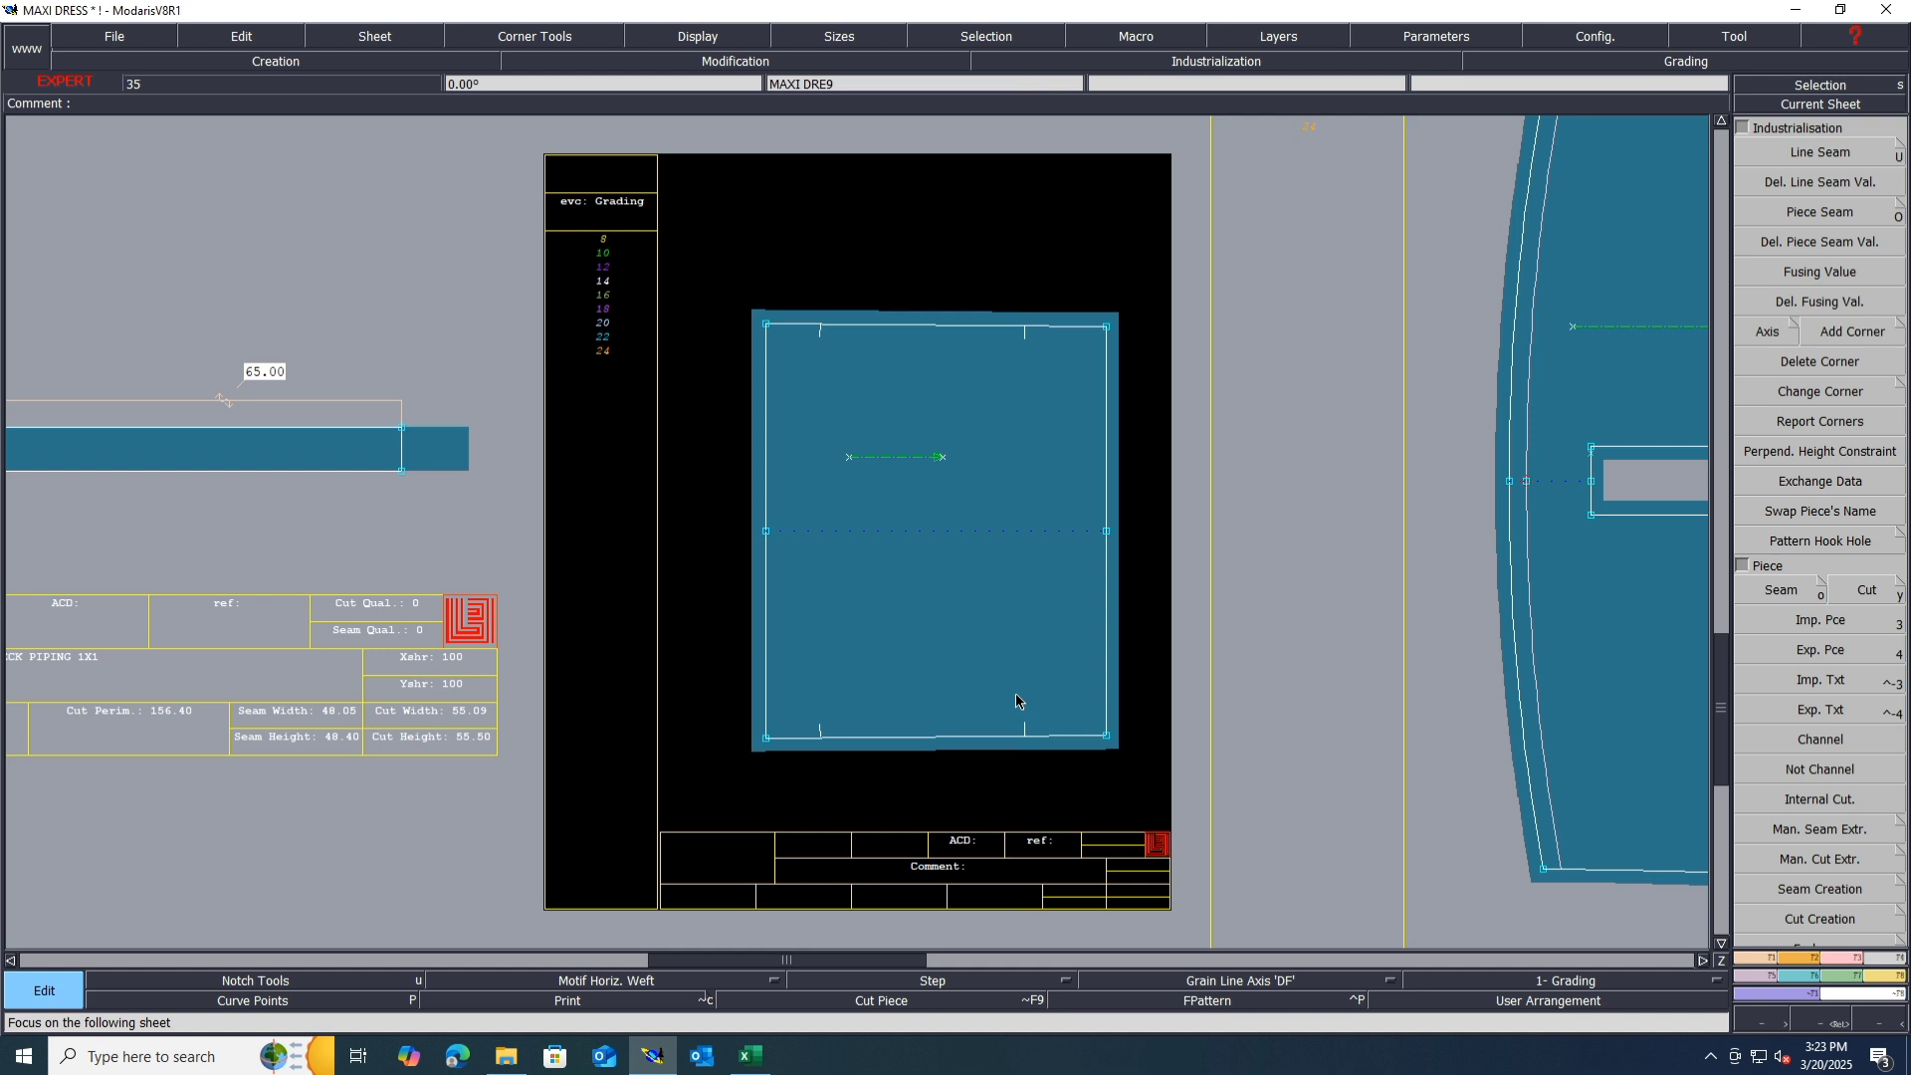
Step: Enter the comment "SIDE PKT 1X2" for the rectangular pocket piece MAXI DRE9
left_click(978, 868)
type("SIDE PKT 1X2")
key("Return")
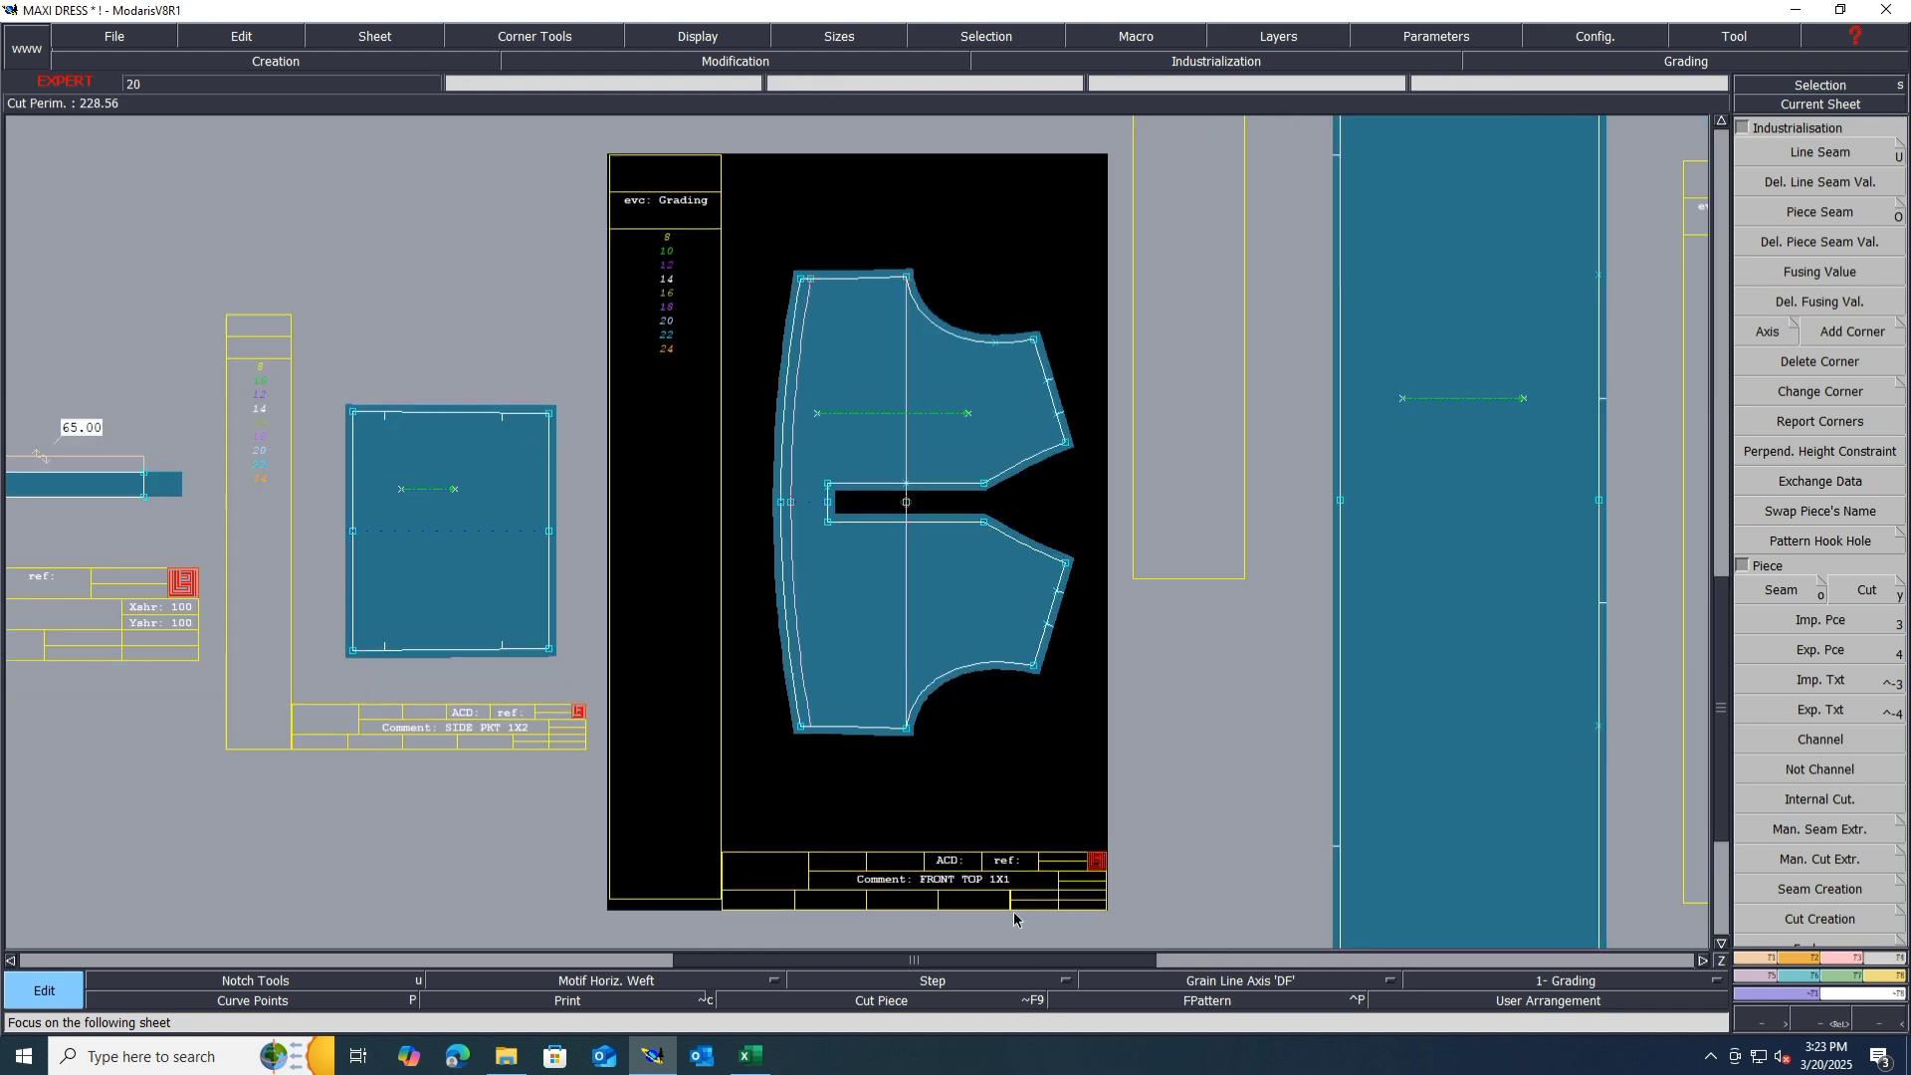
Step: Arrange all the sheets on the desk and hide their title blocks
key("j")
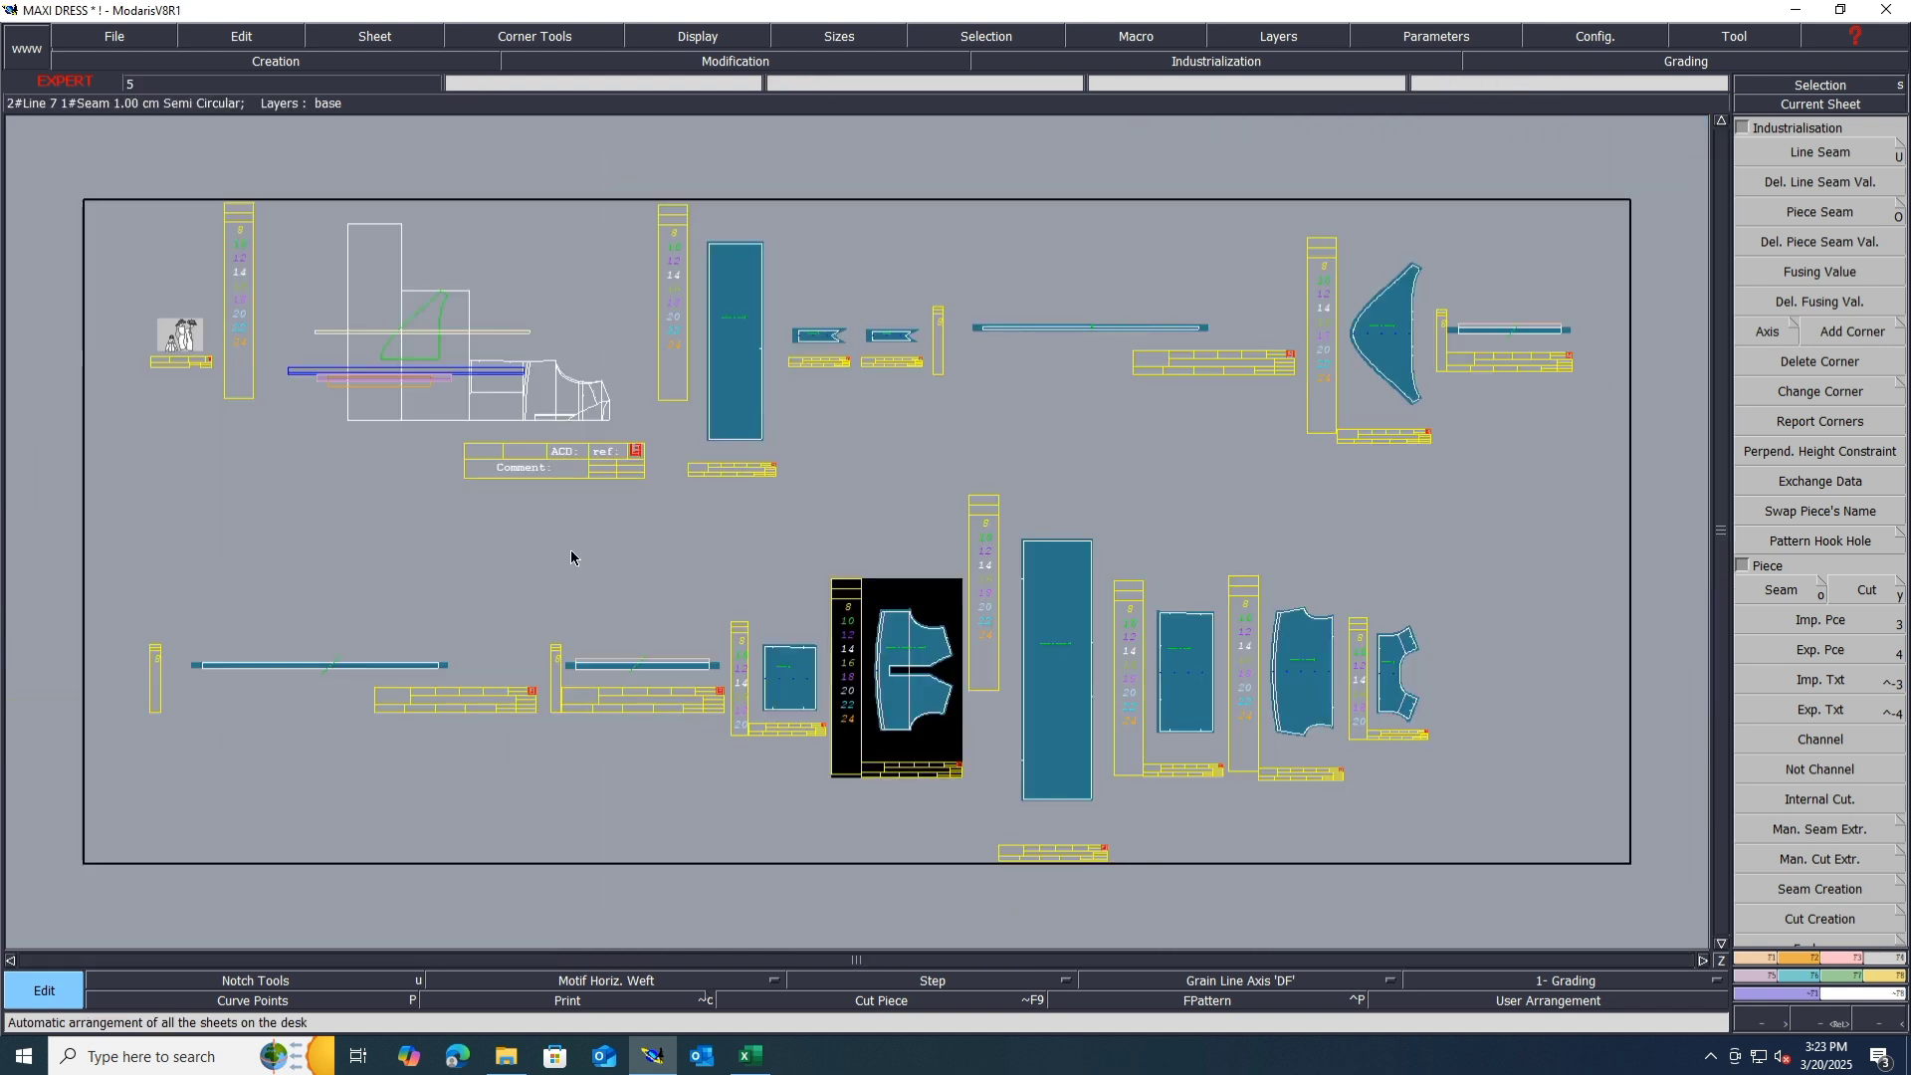
key("ctrl+a")
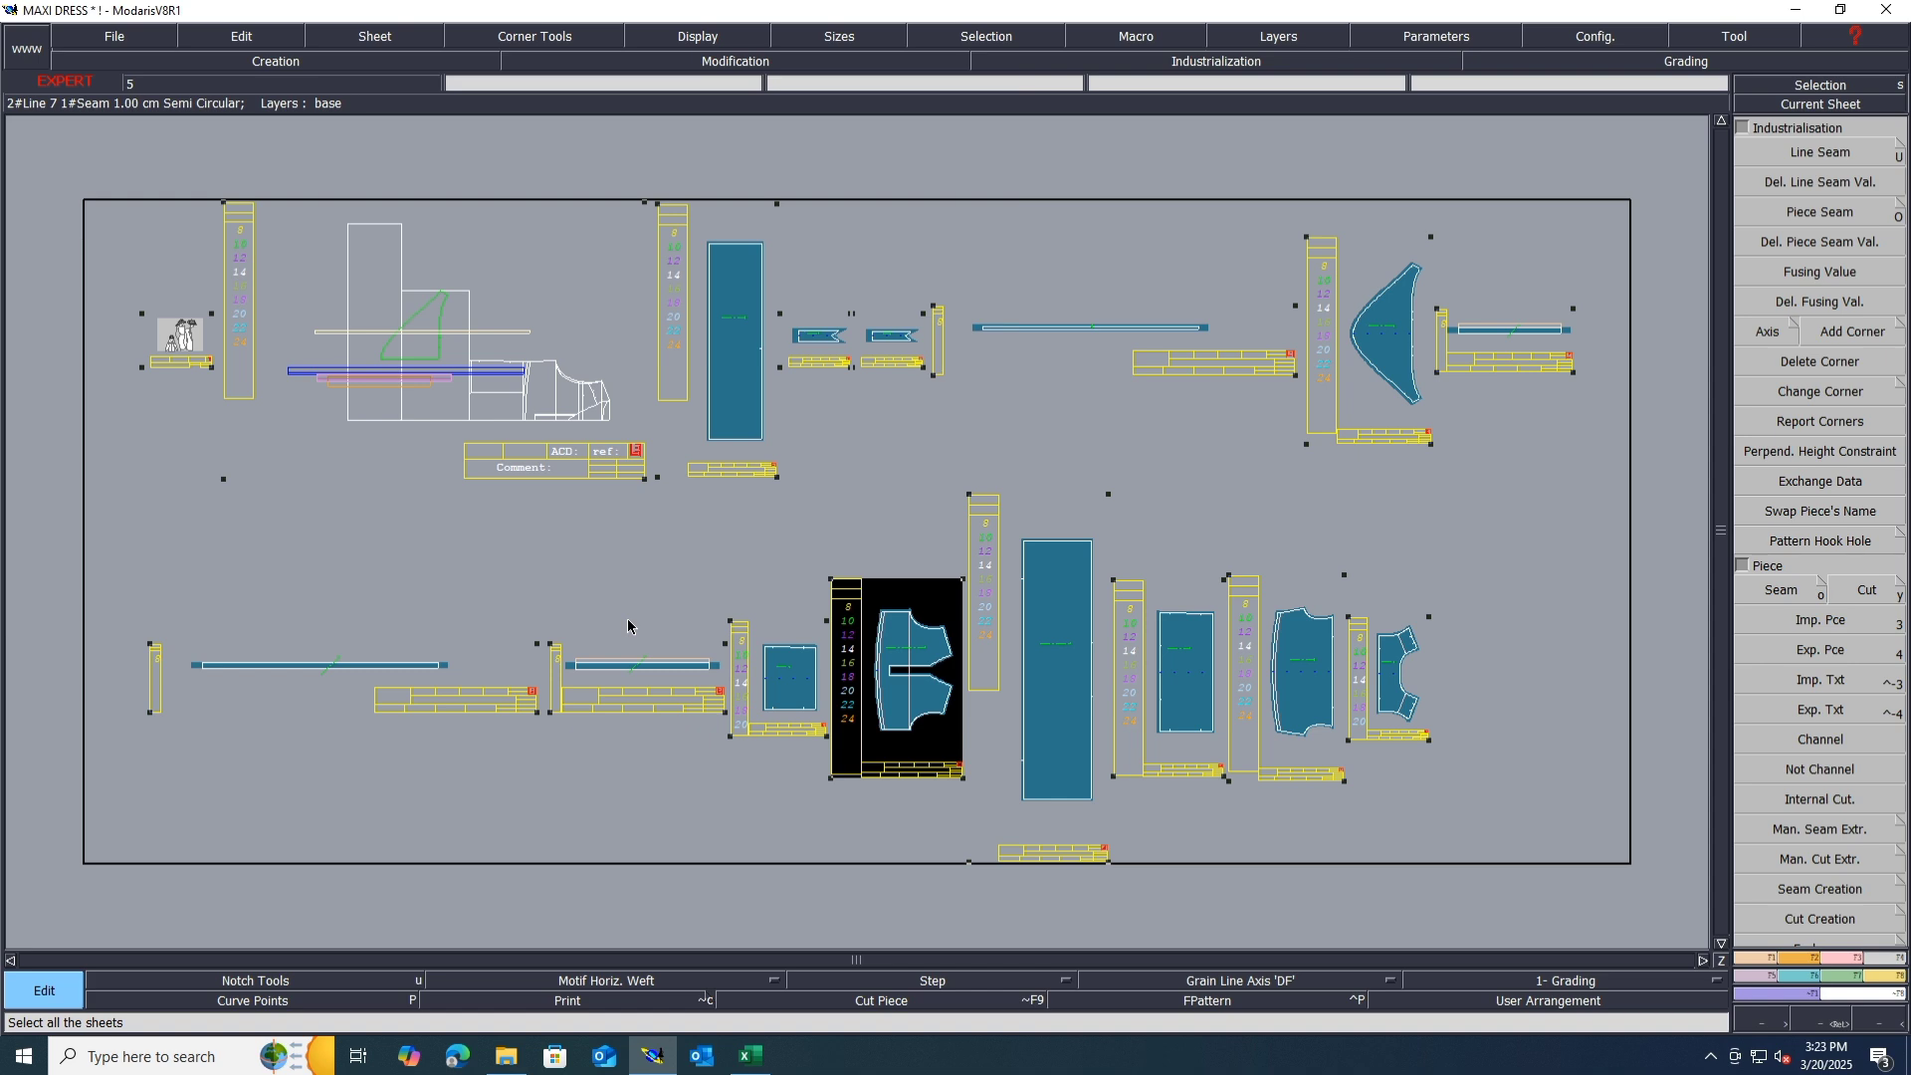
key("t")
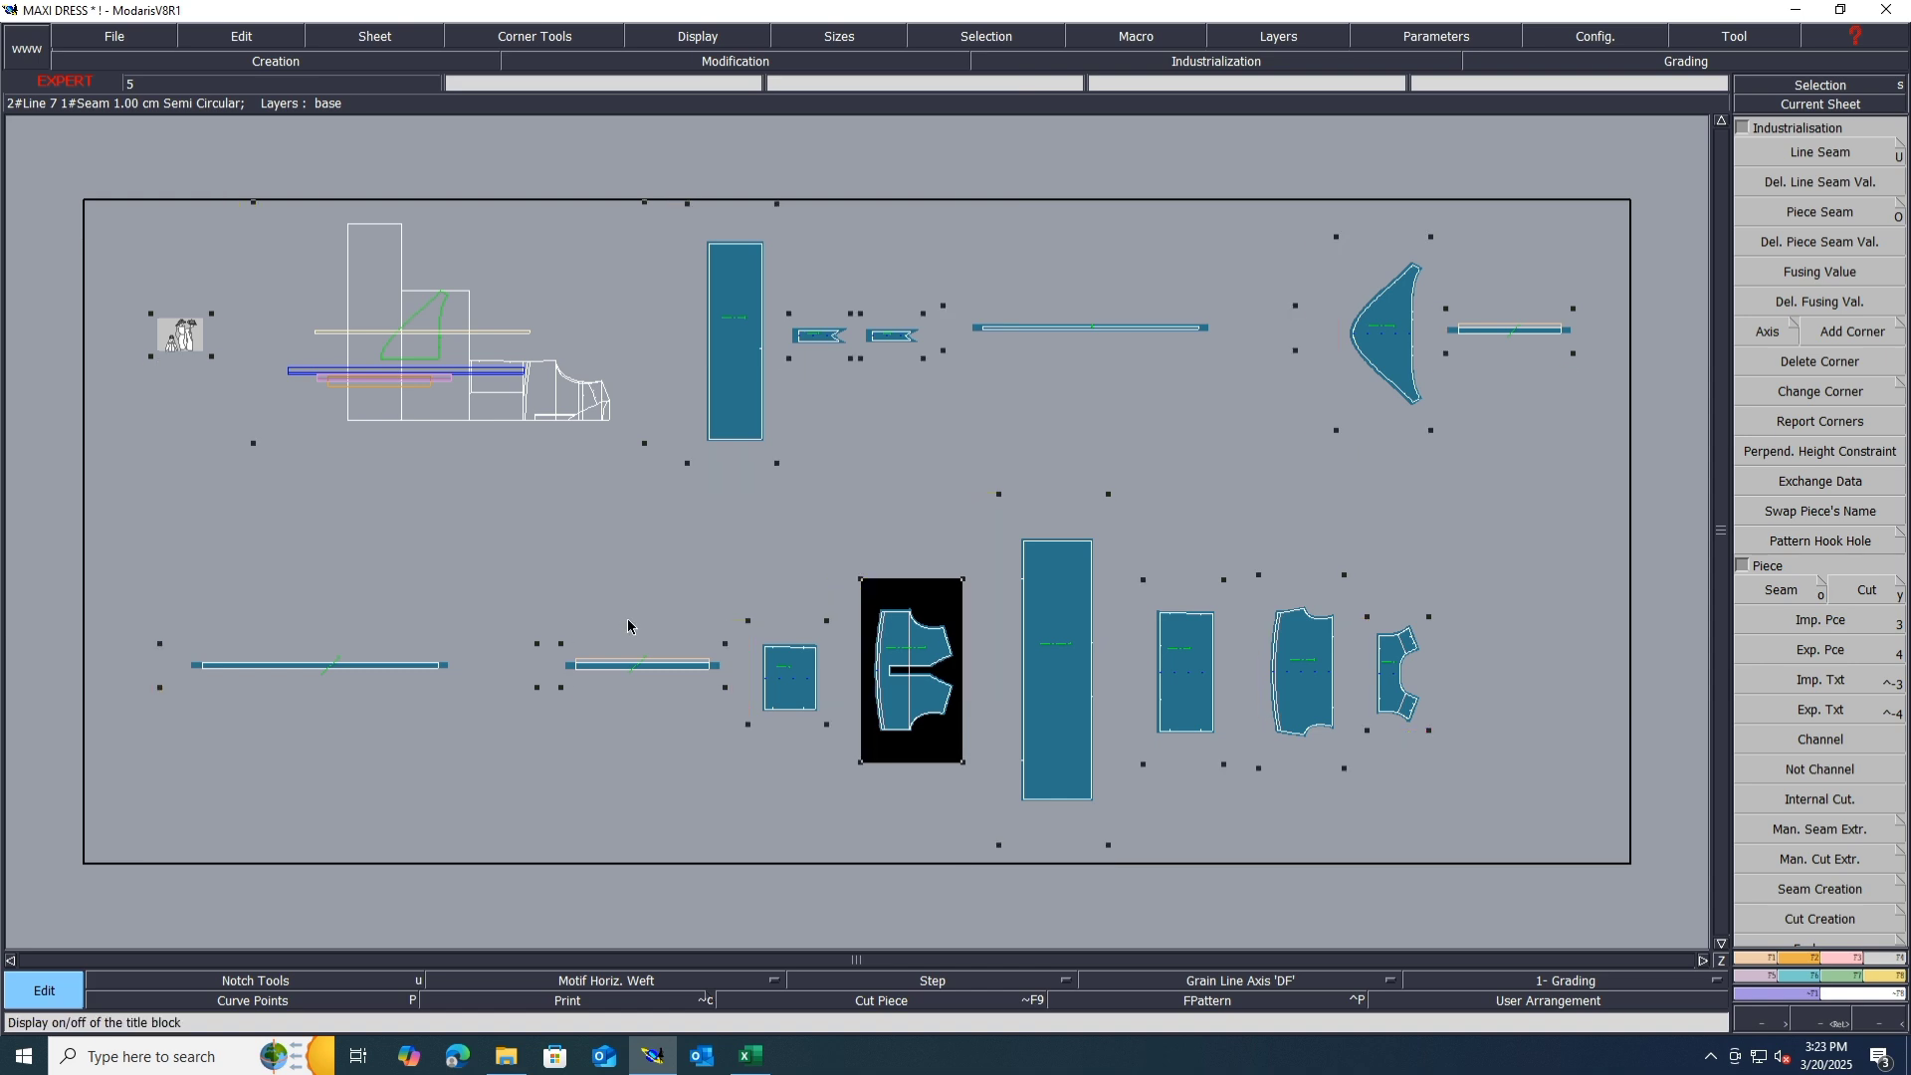
Step: Display the graded curves of all sizes on every sheet and rearrange the desk
key("a")
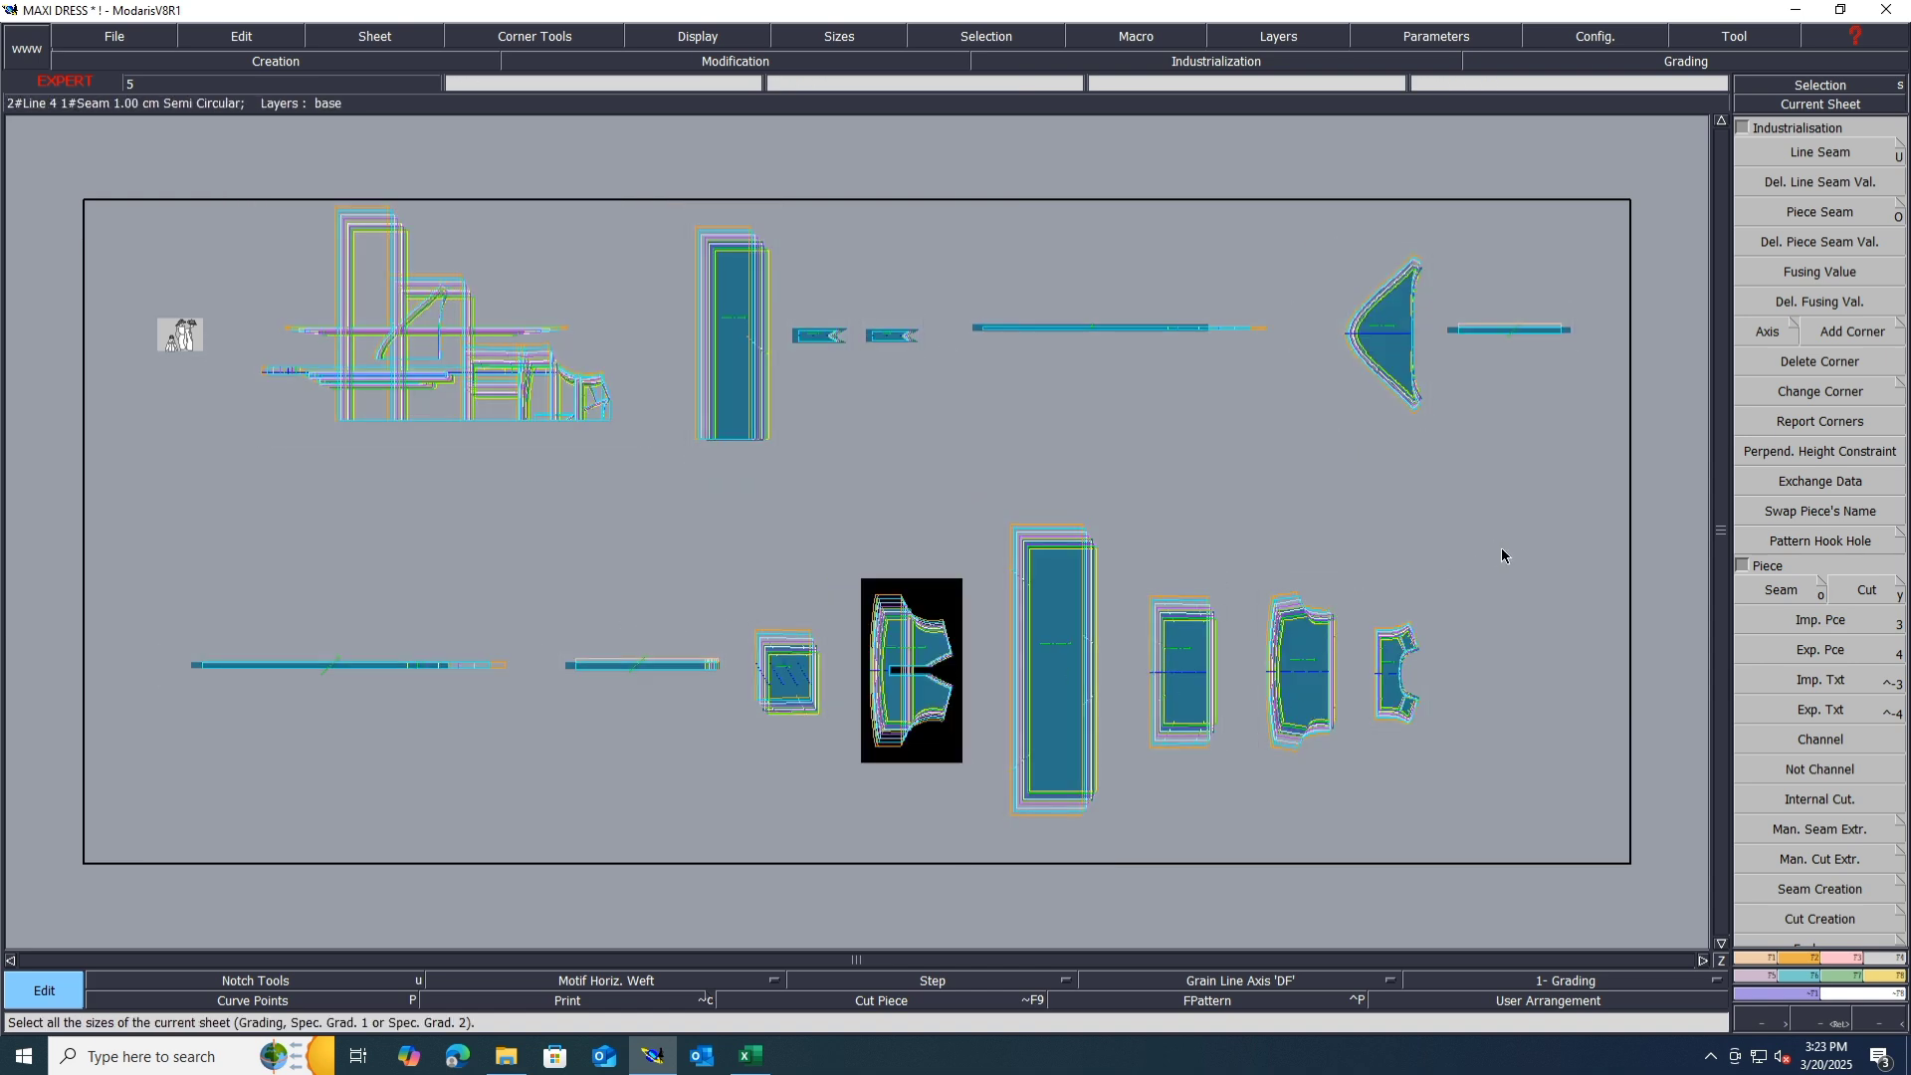
key("r")
key("ctrl+a")
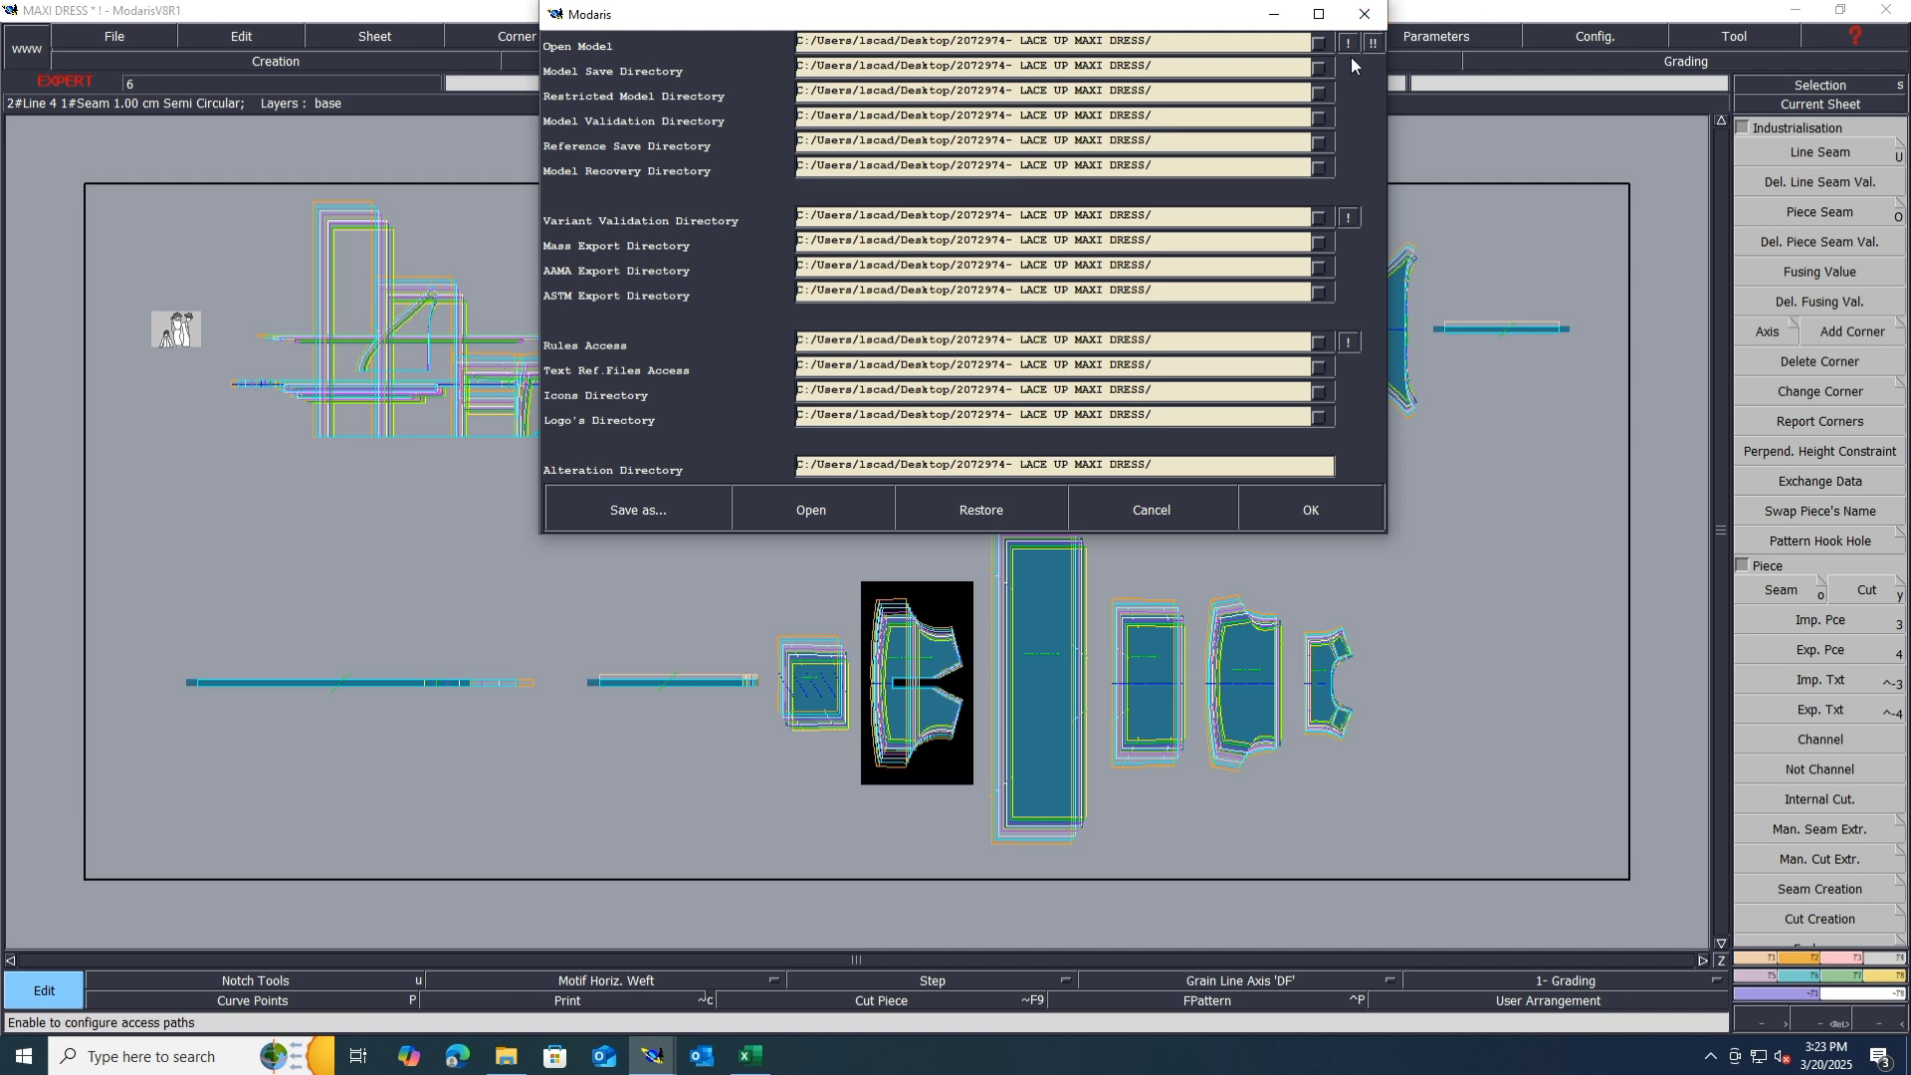
Step: Accept the access paths pointing to the LACE UP MAXI DRESS folder and save the model there
left_click(1296, 507)
key("ctrl+s")
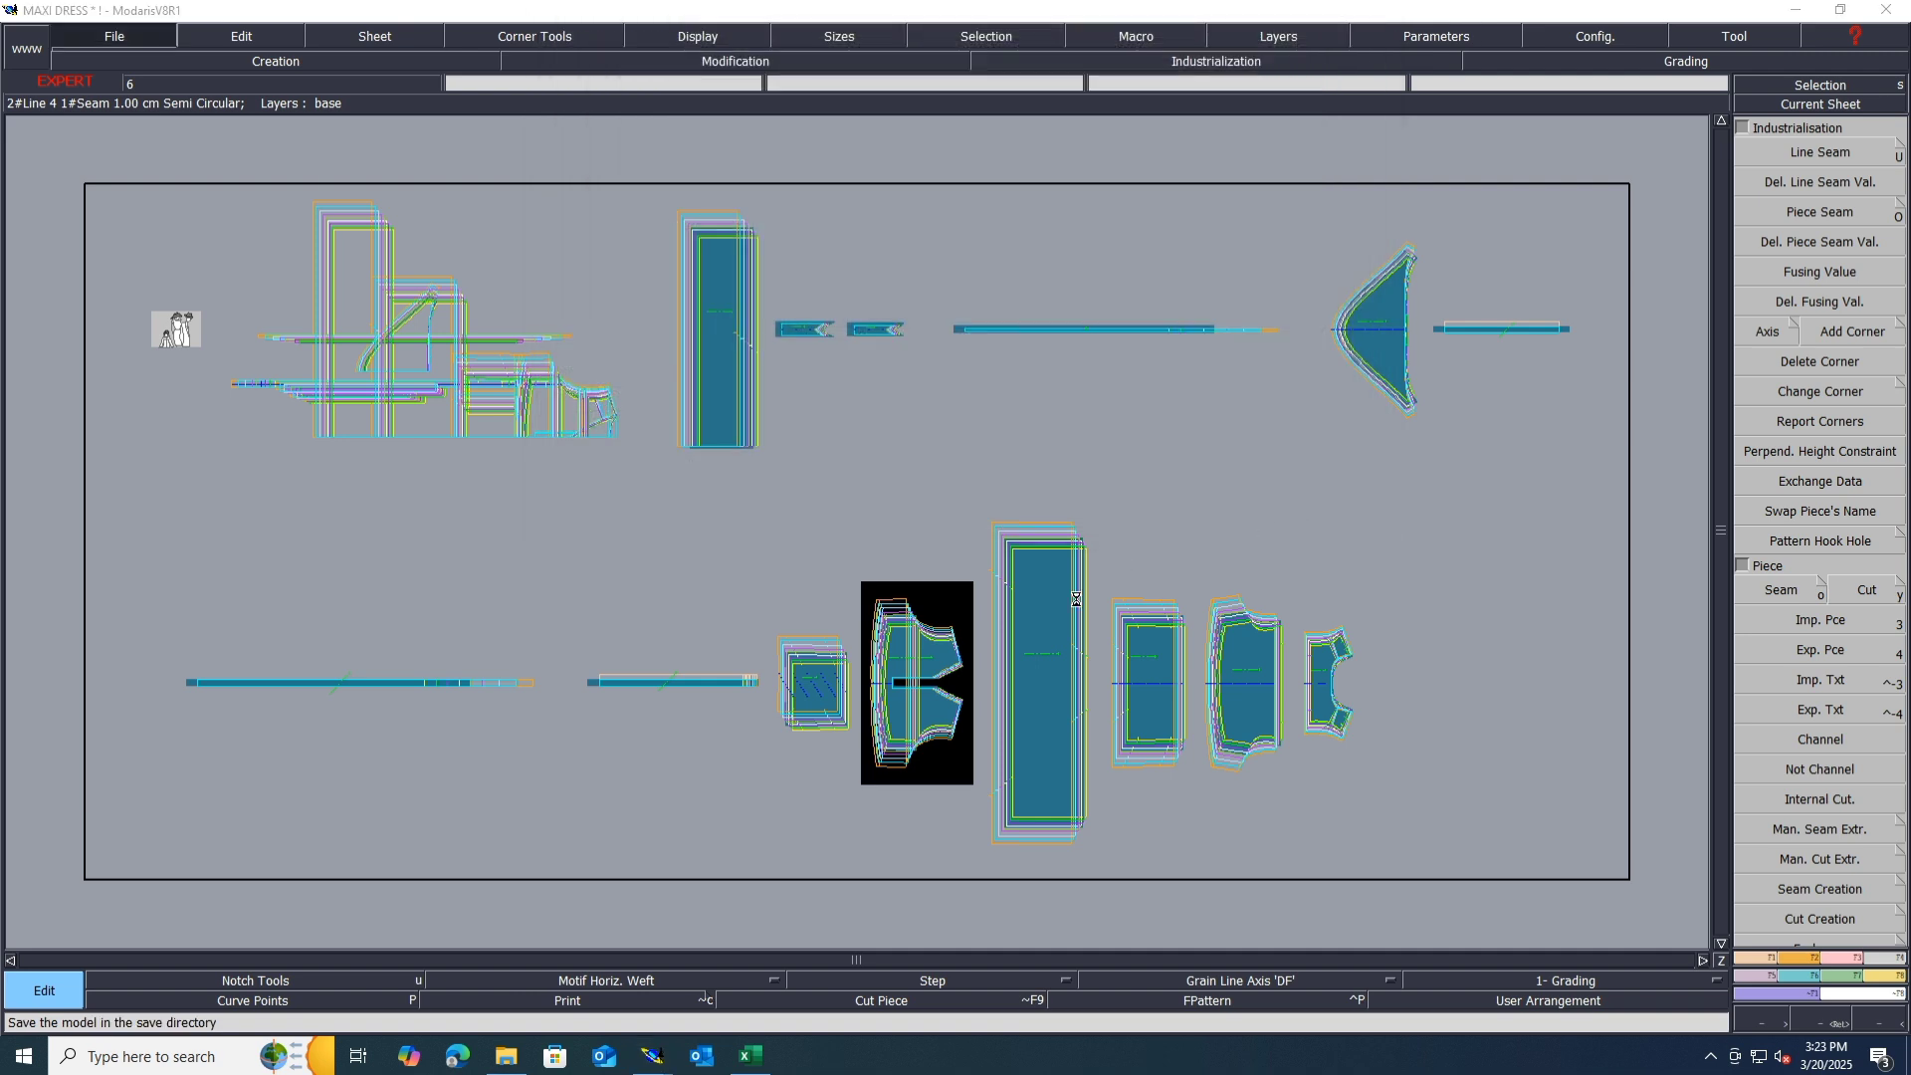
left_click(873, 645)
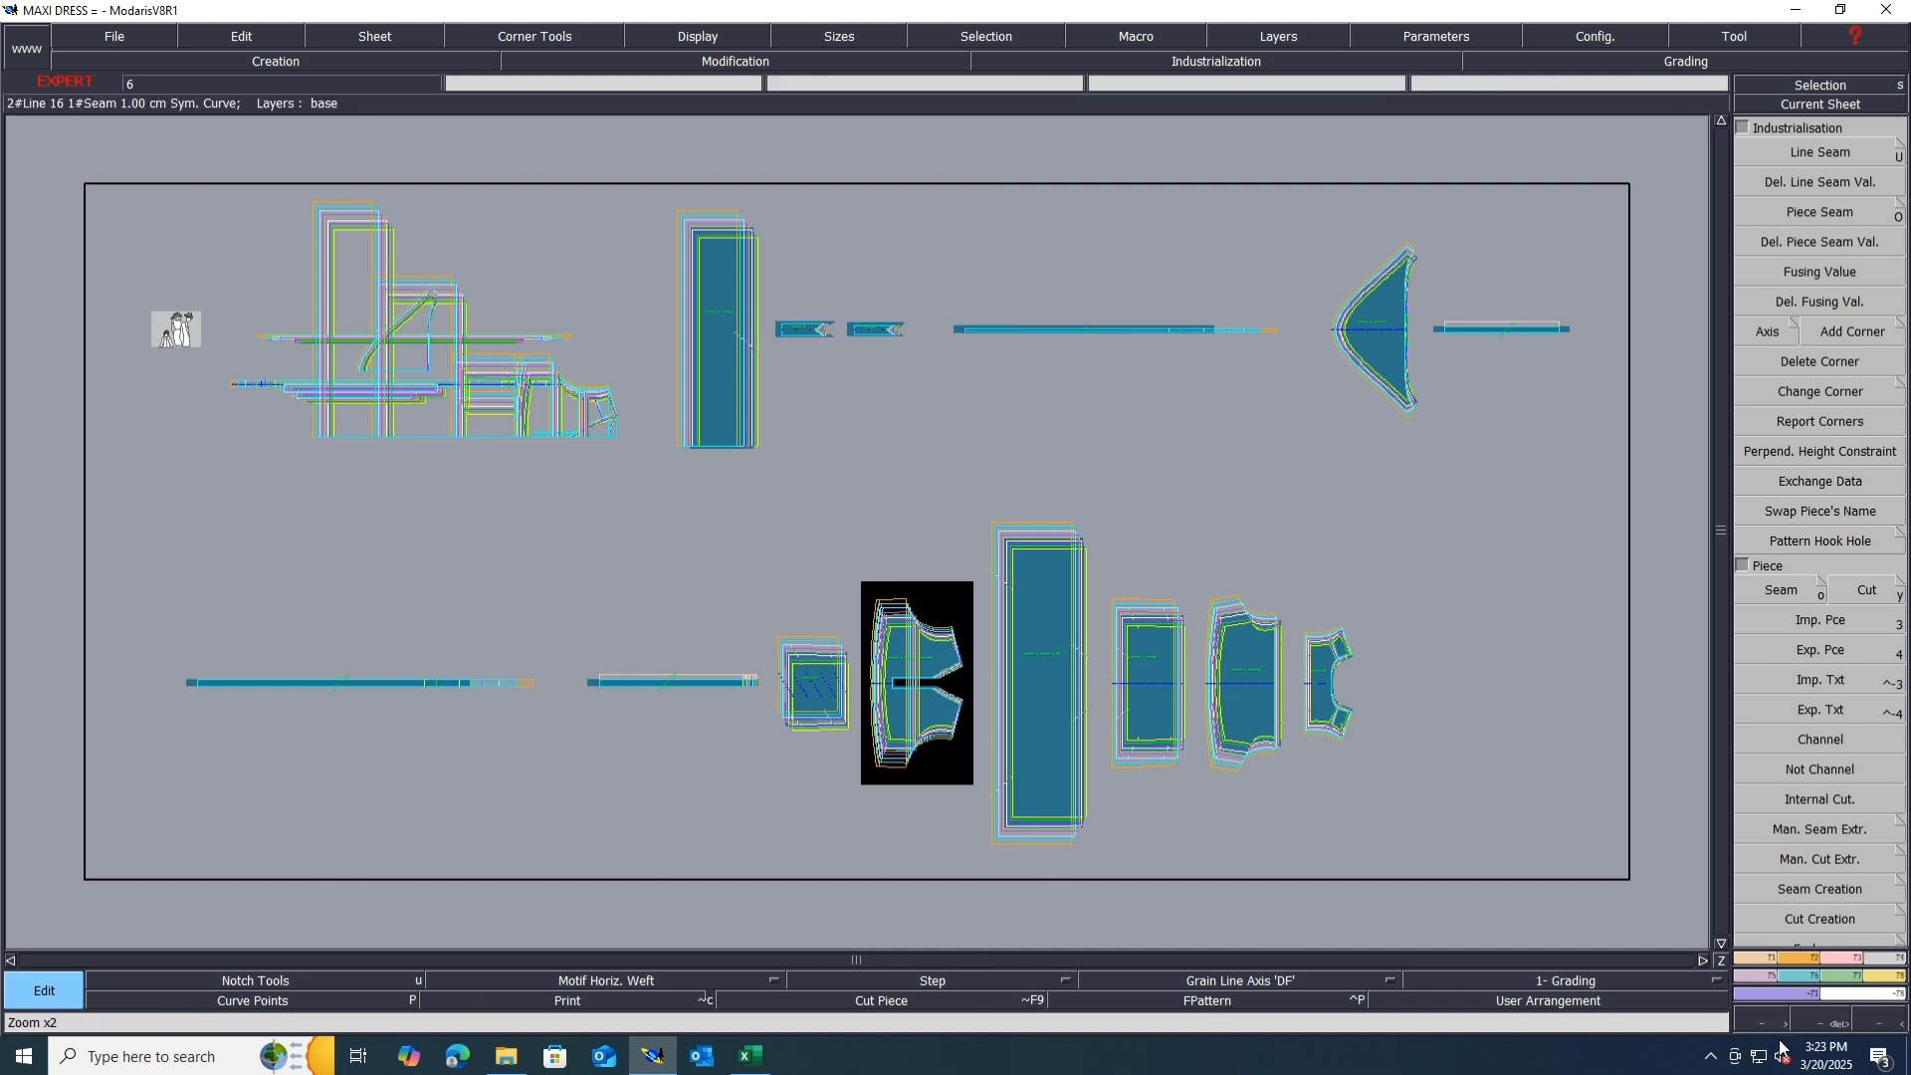
left_click(1712, 1057)
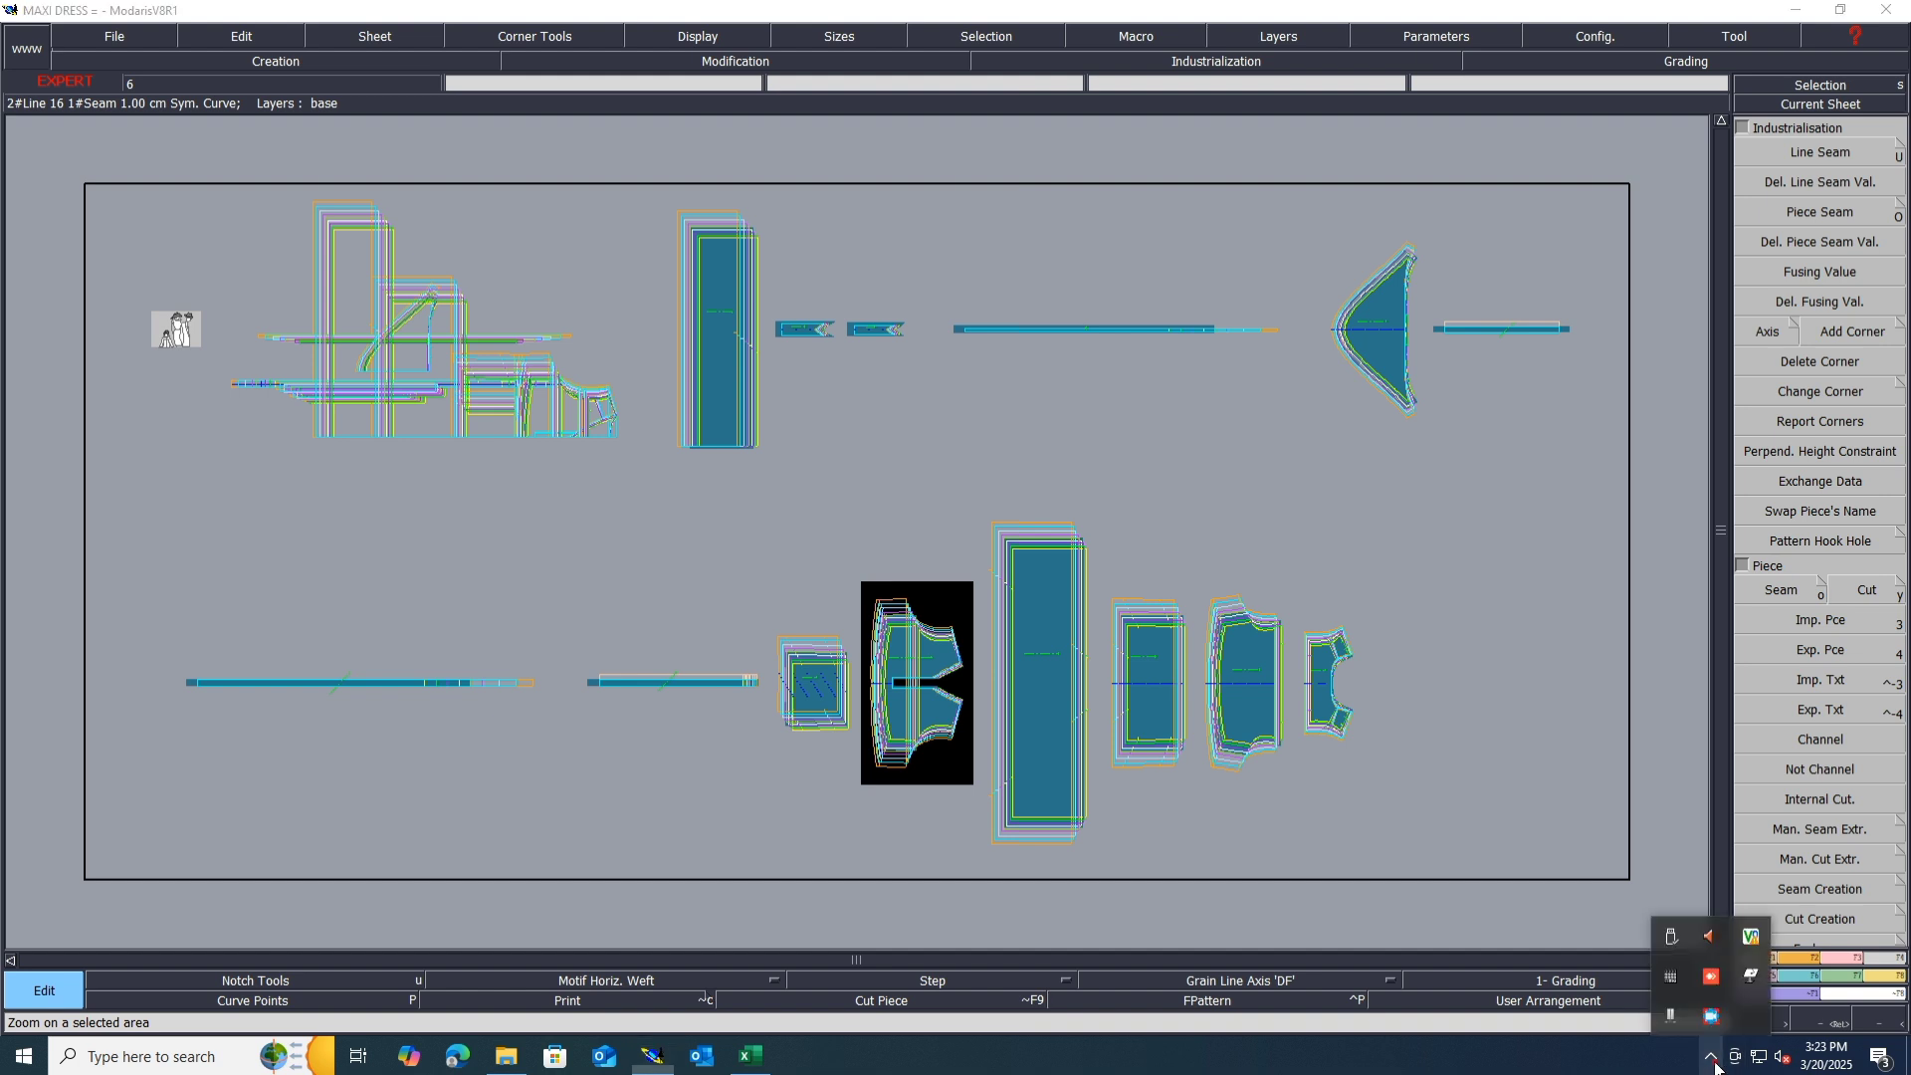
left_click(1712, 1016)
left_click(552, 454)
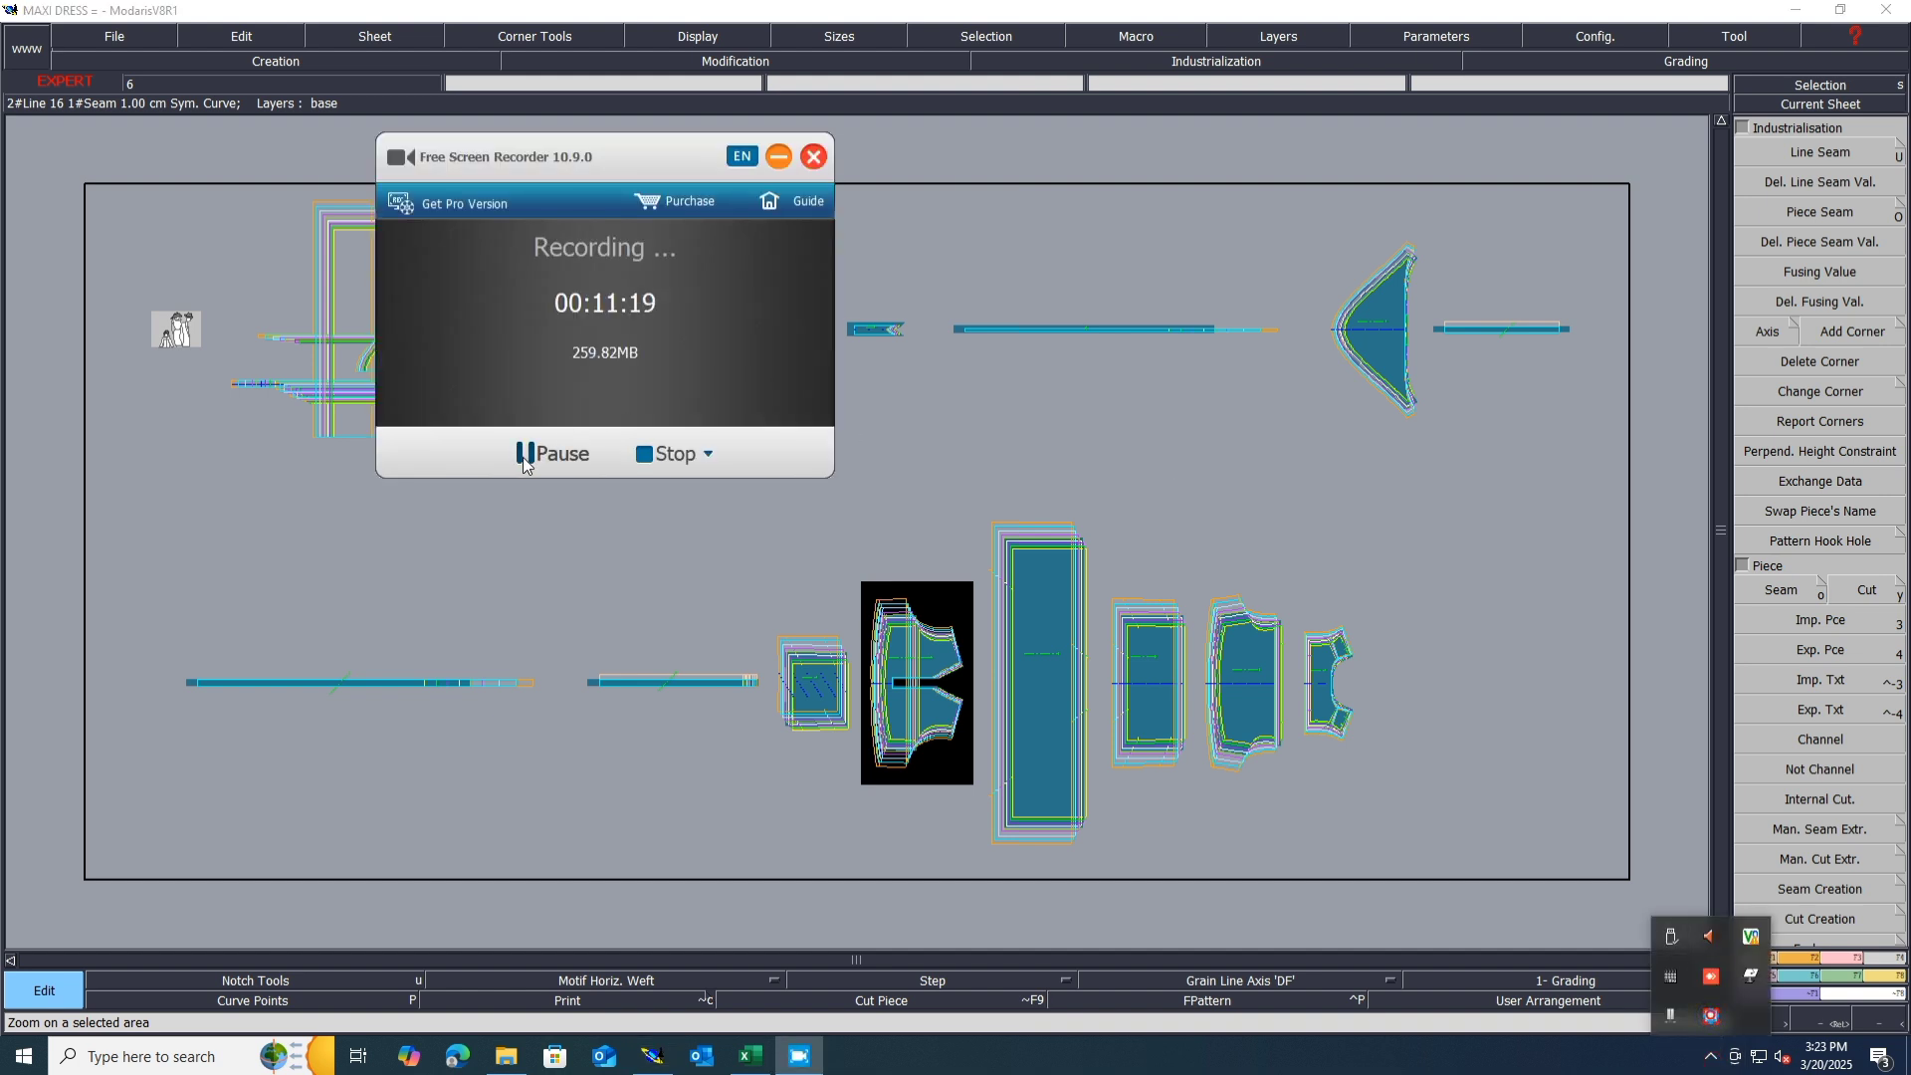
left_click(779, 156)
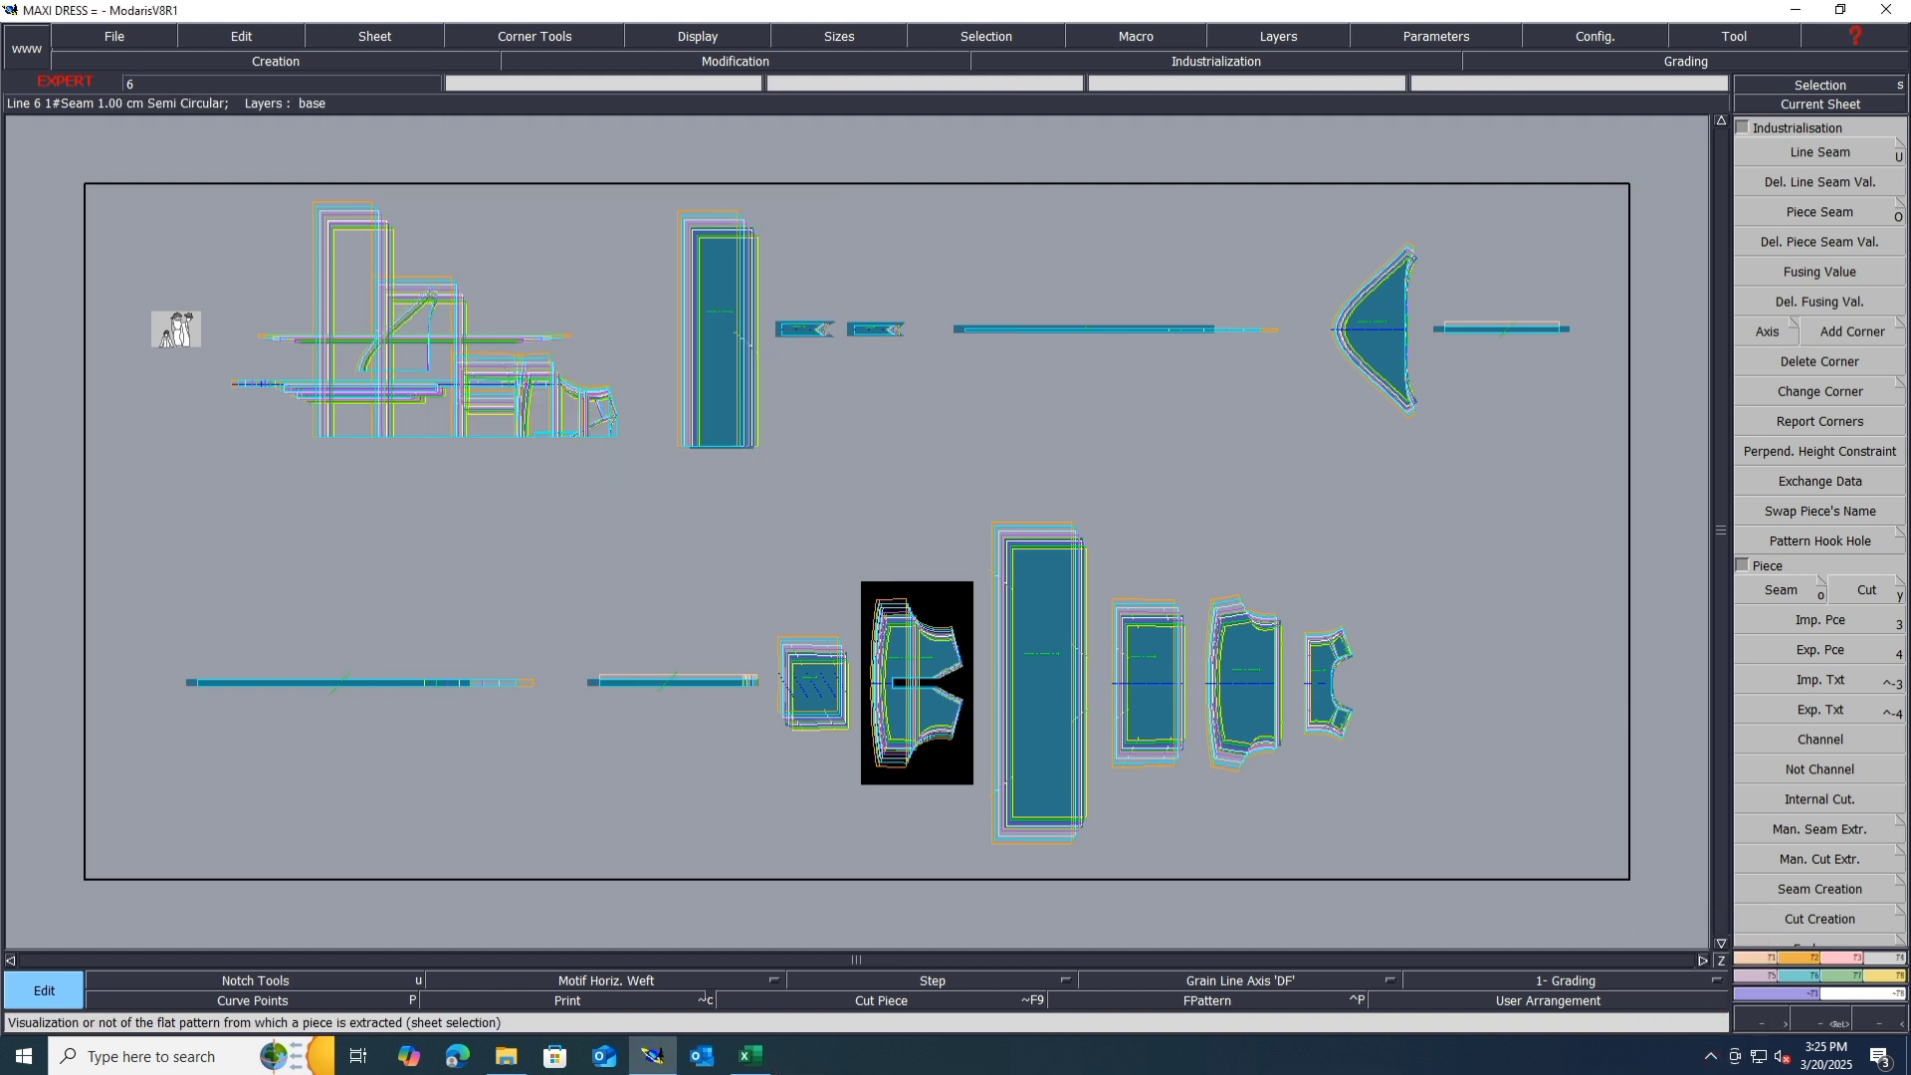
left_click(1713, 1058)
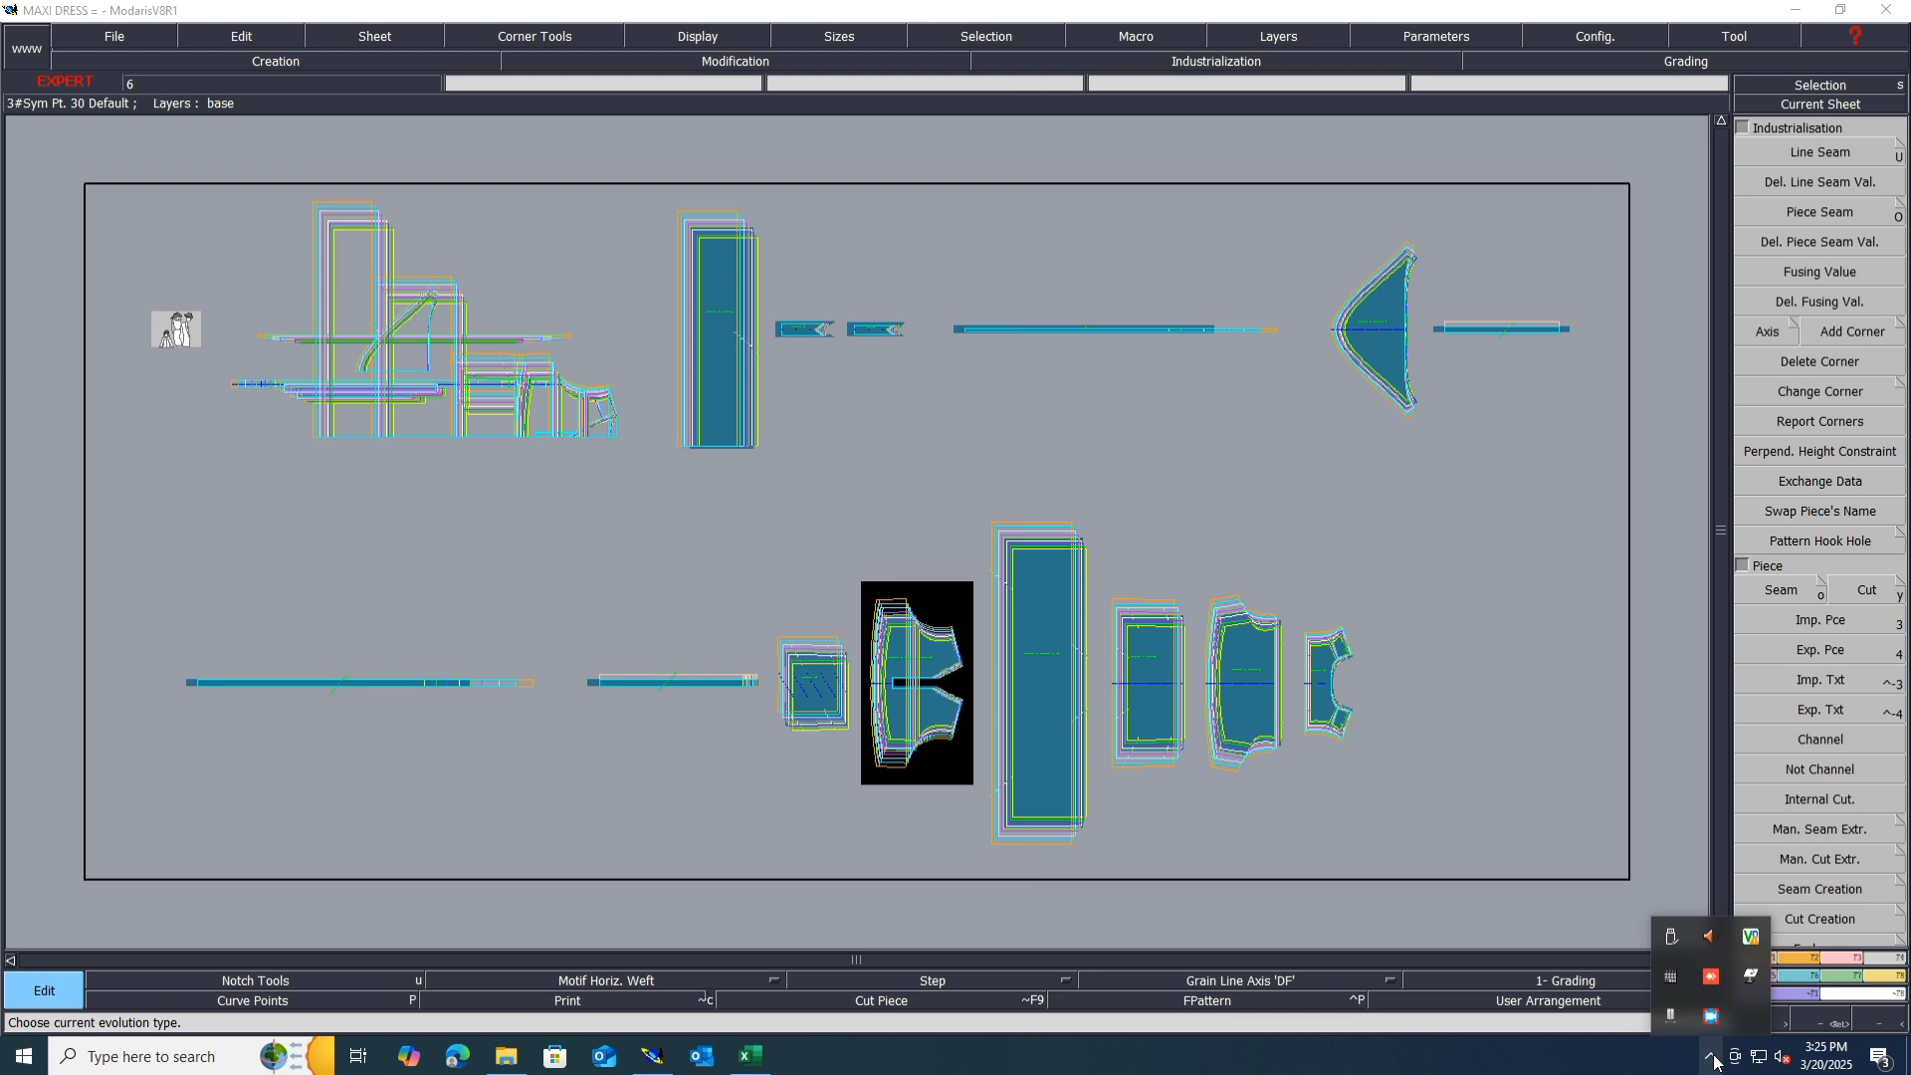
left_click(1510, 617)
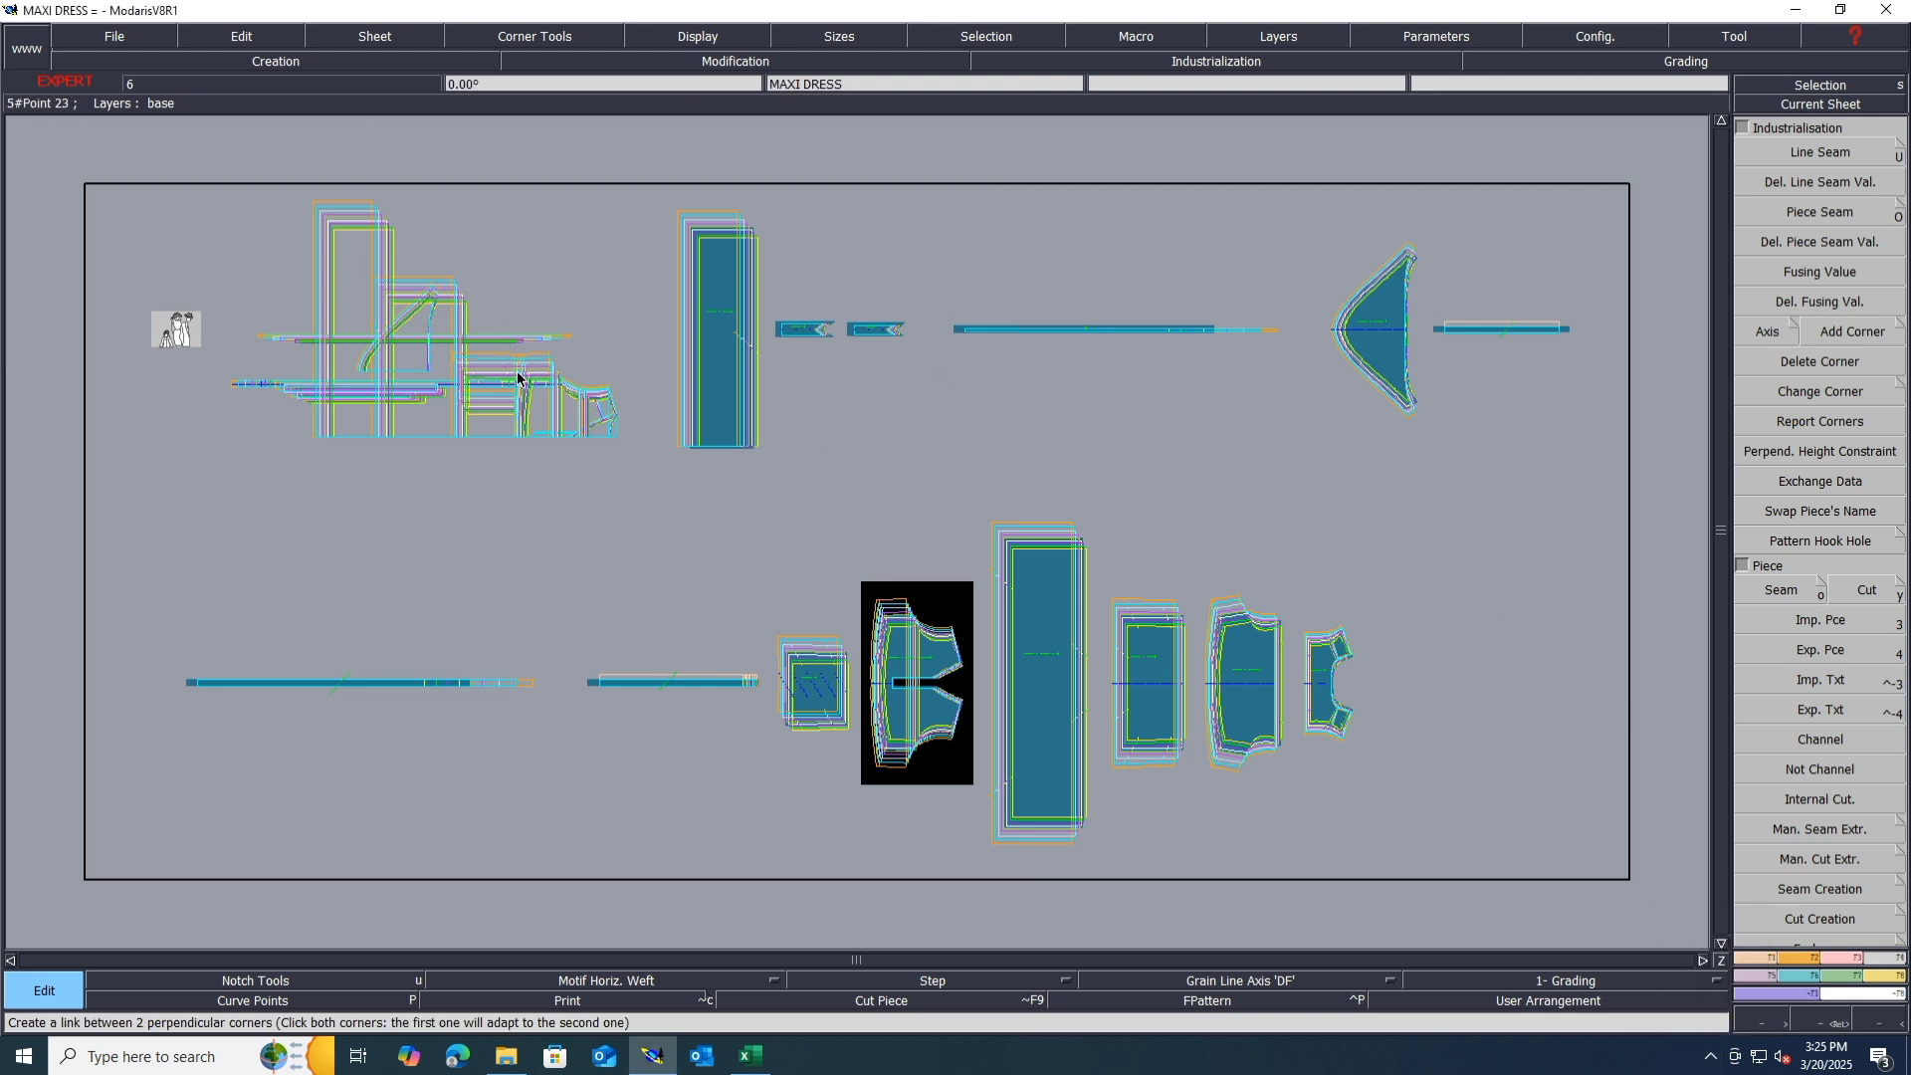
Step: Create a new variant named "MAXI DRESS" and close its empty article table
left_click(1886, 975)
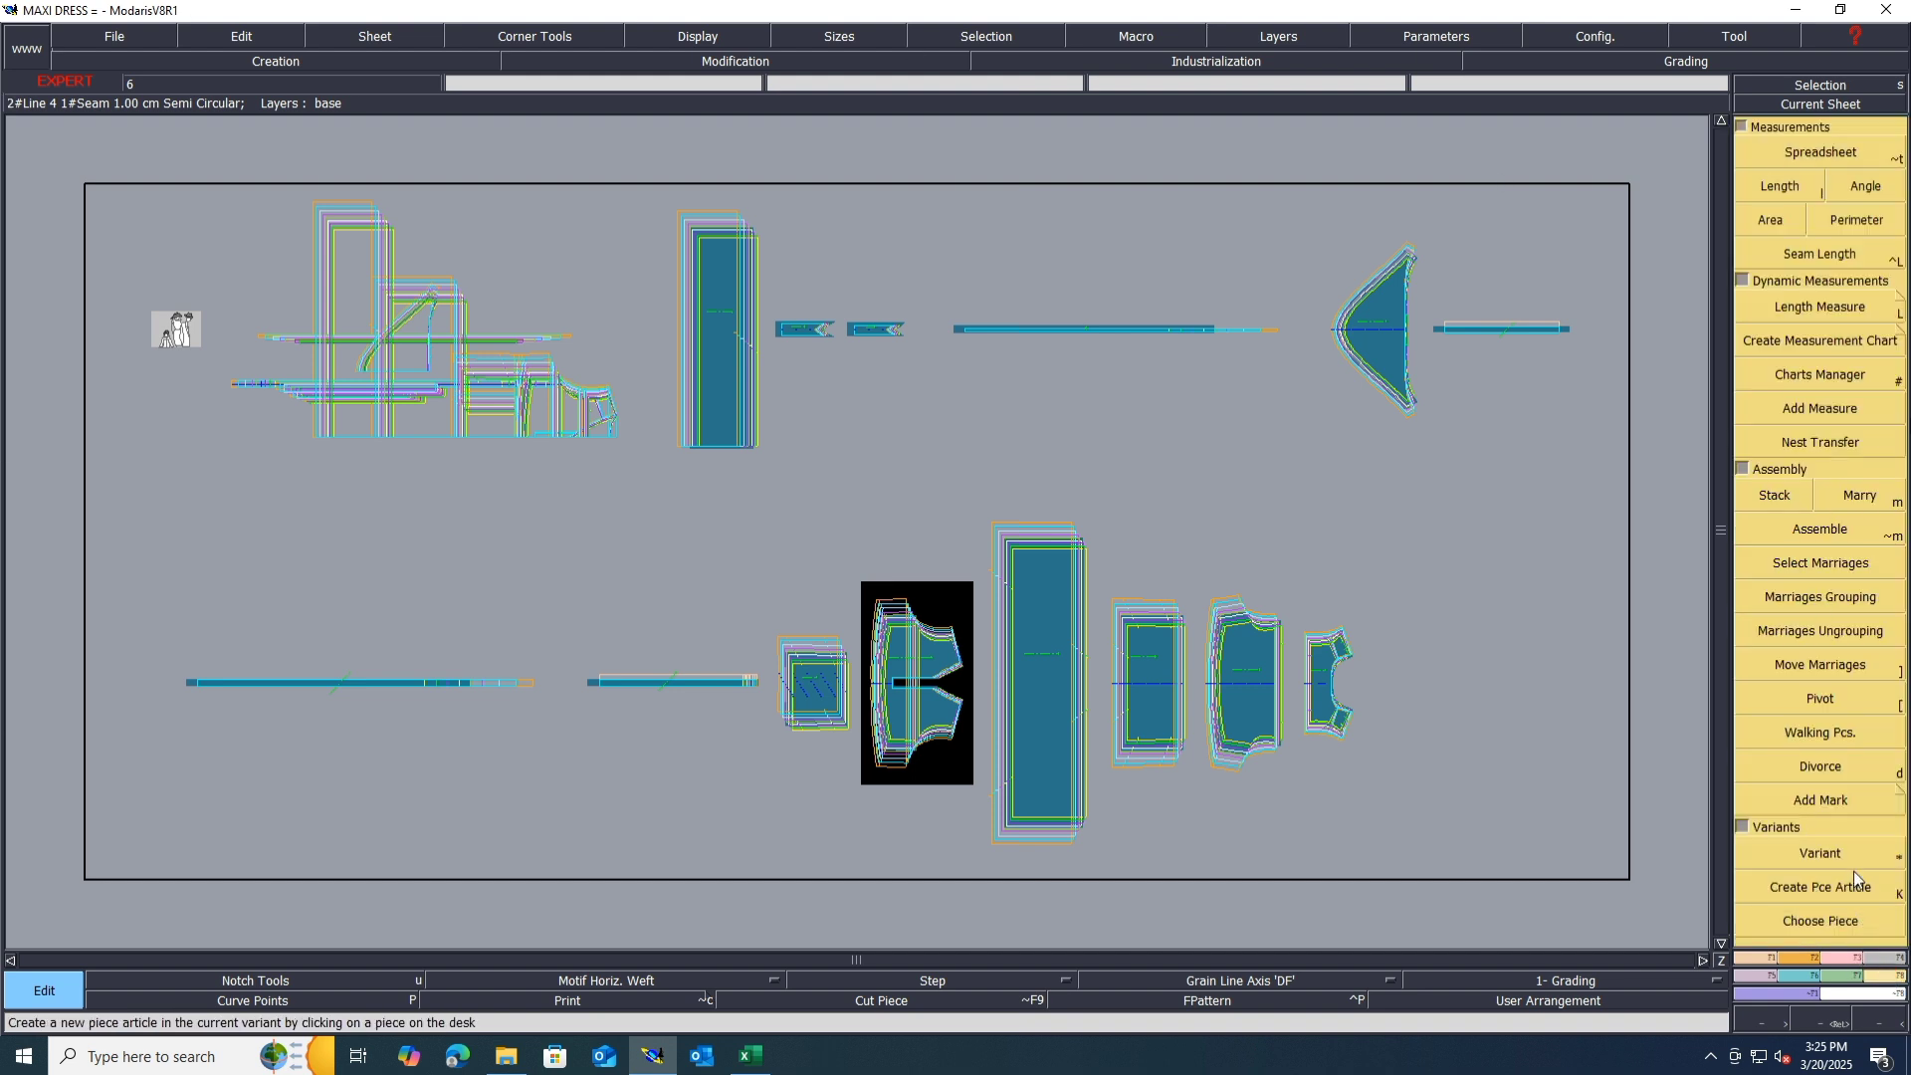
left_click(1831, 855)
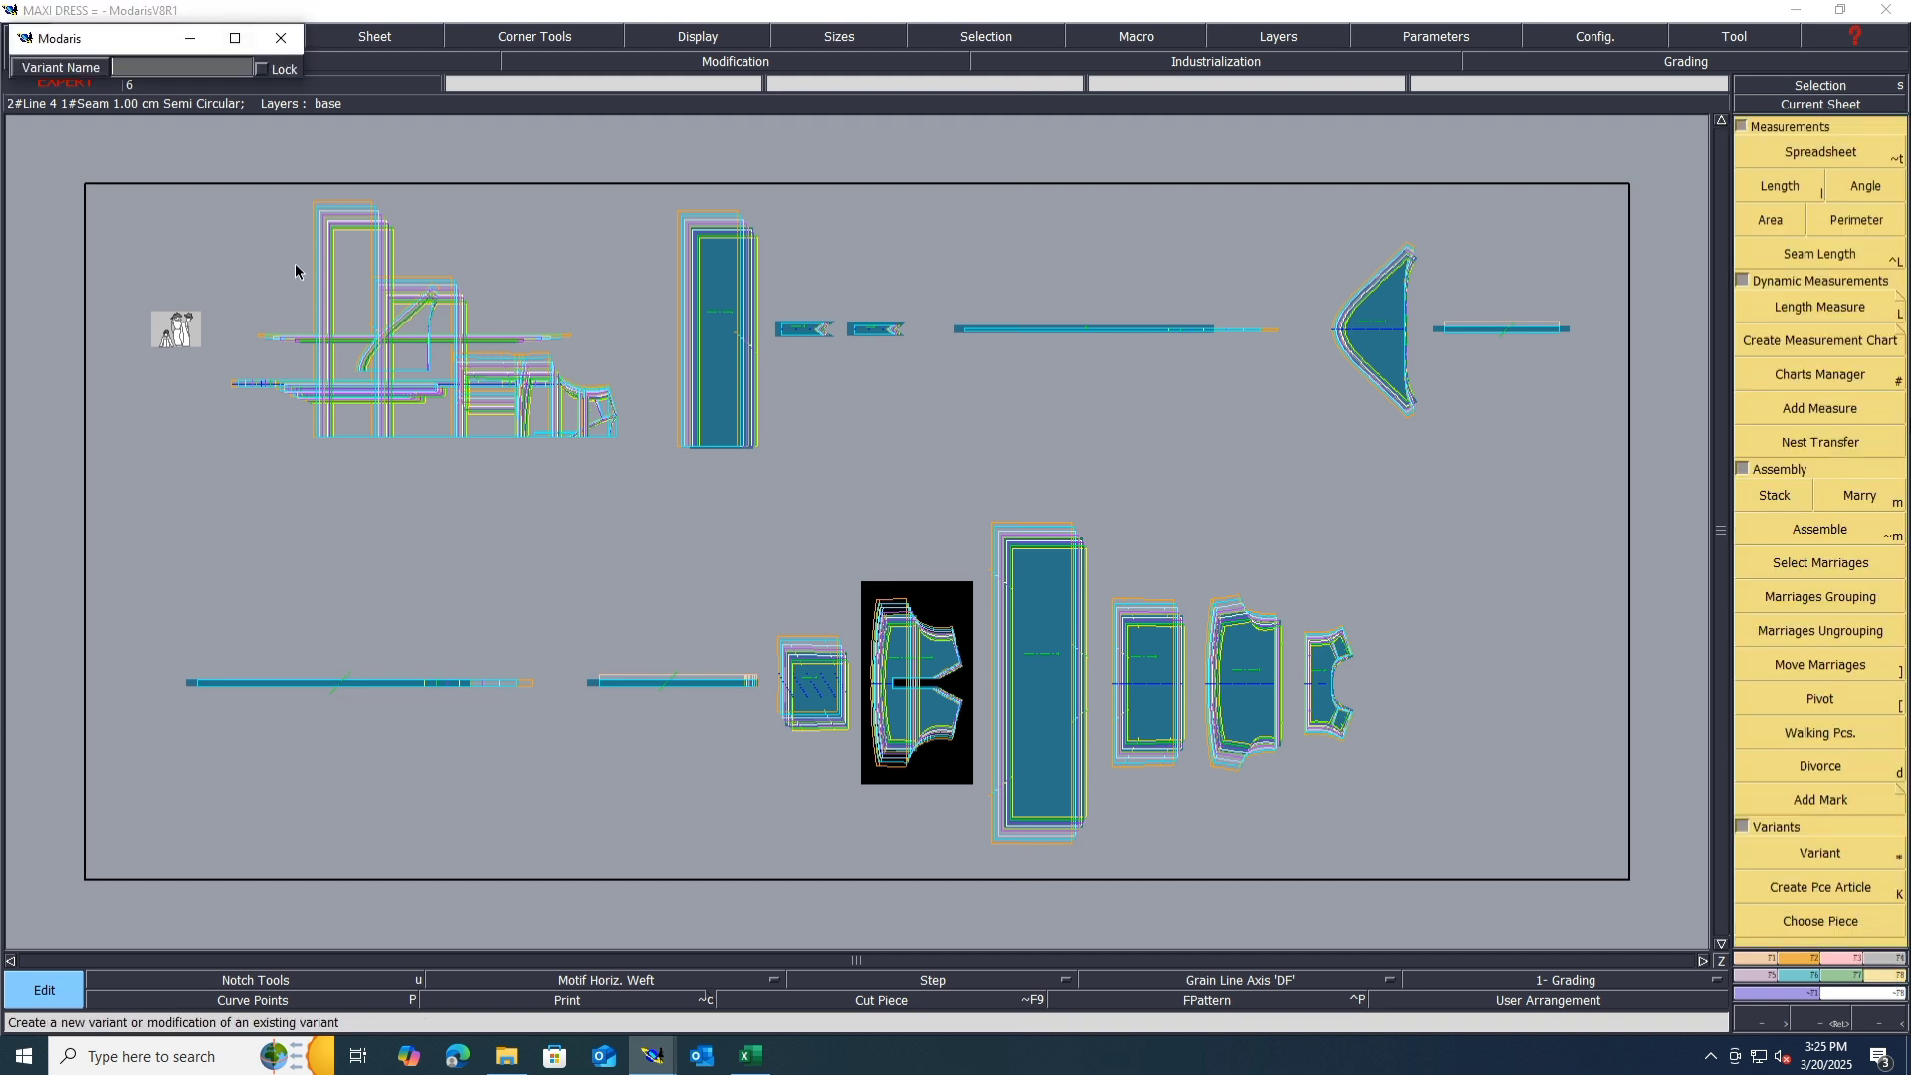
type("MAXI DRESS")
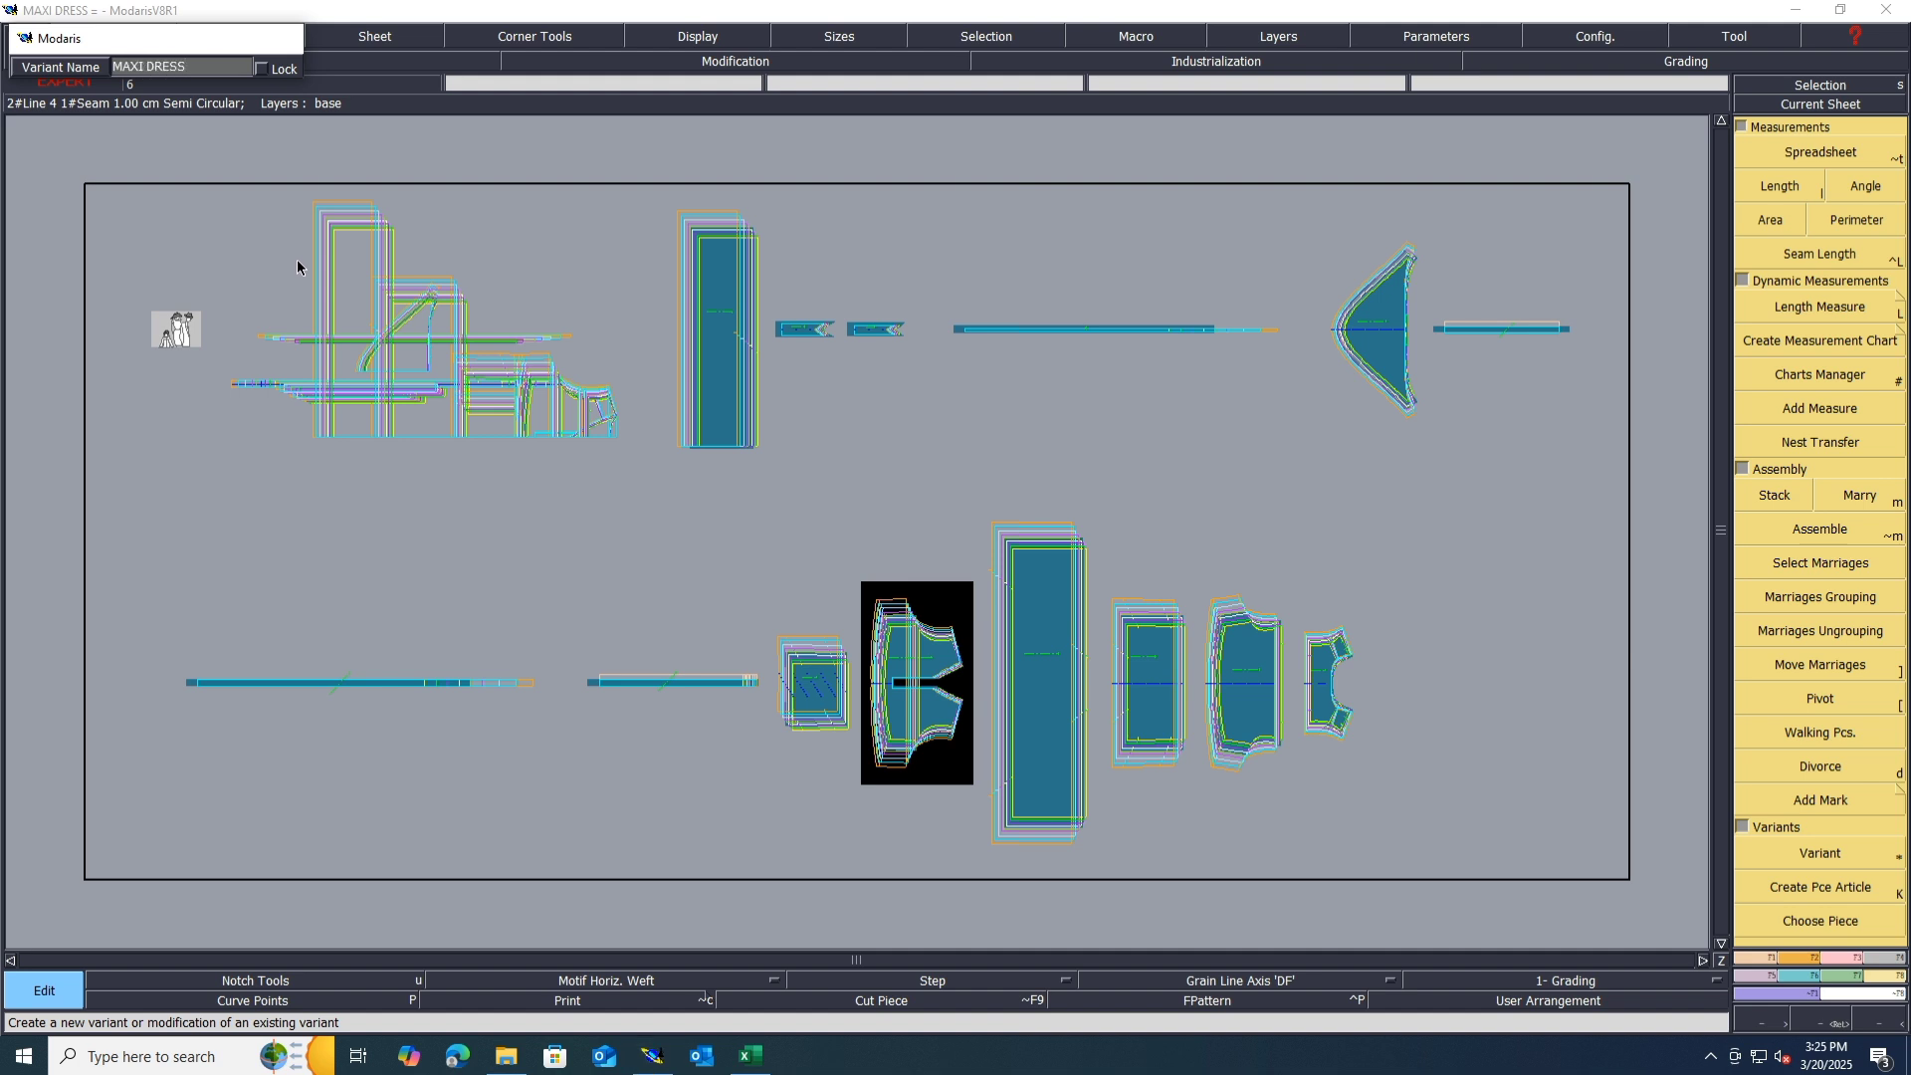
key("Return")
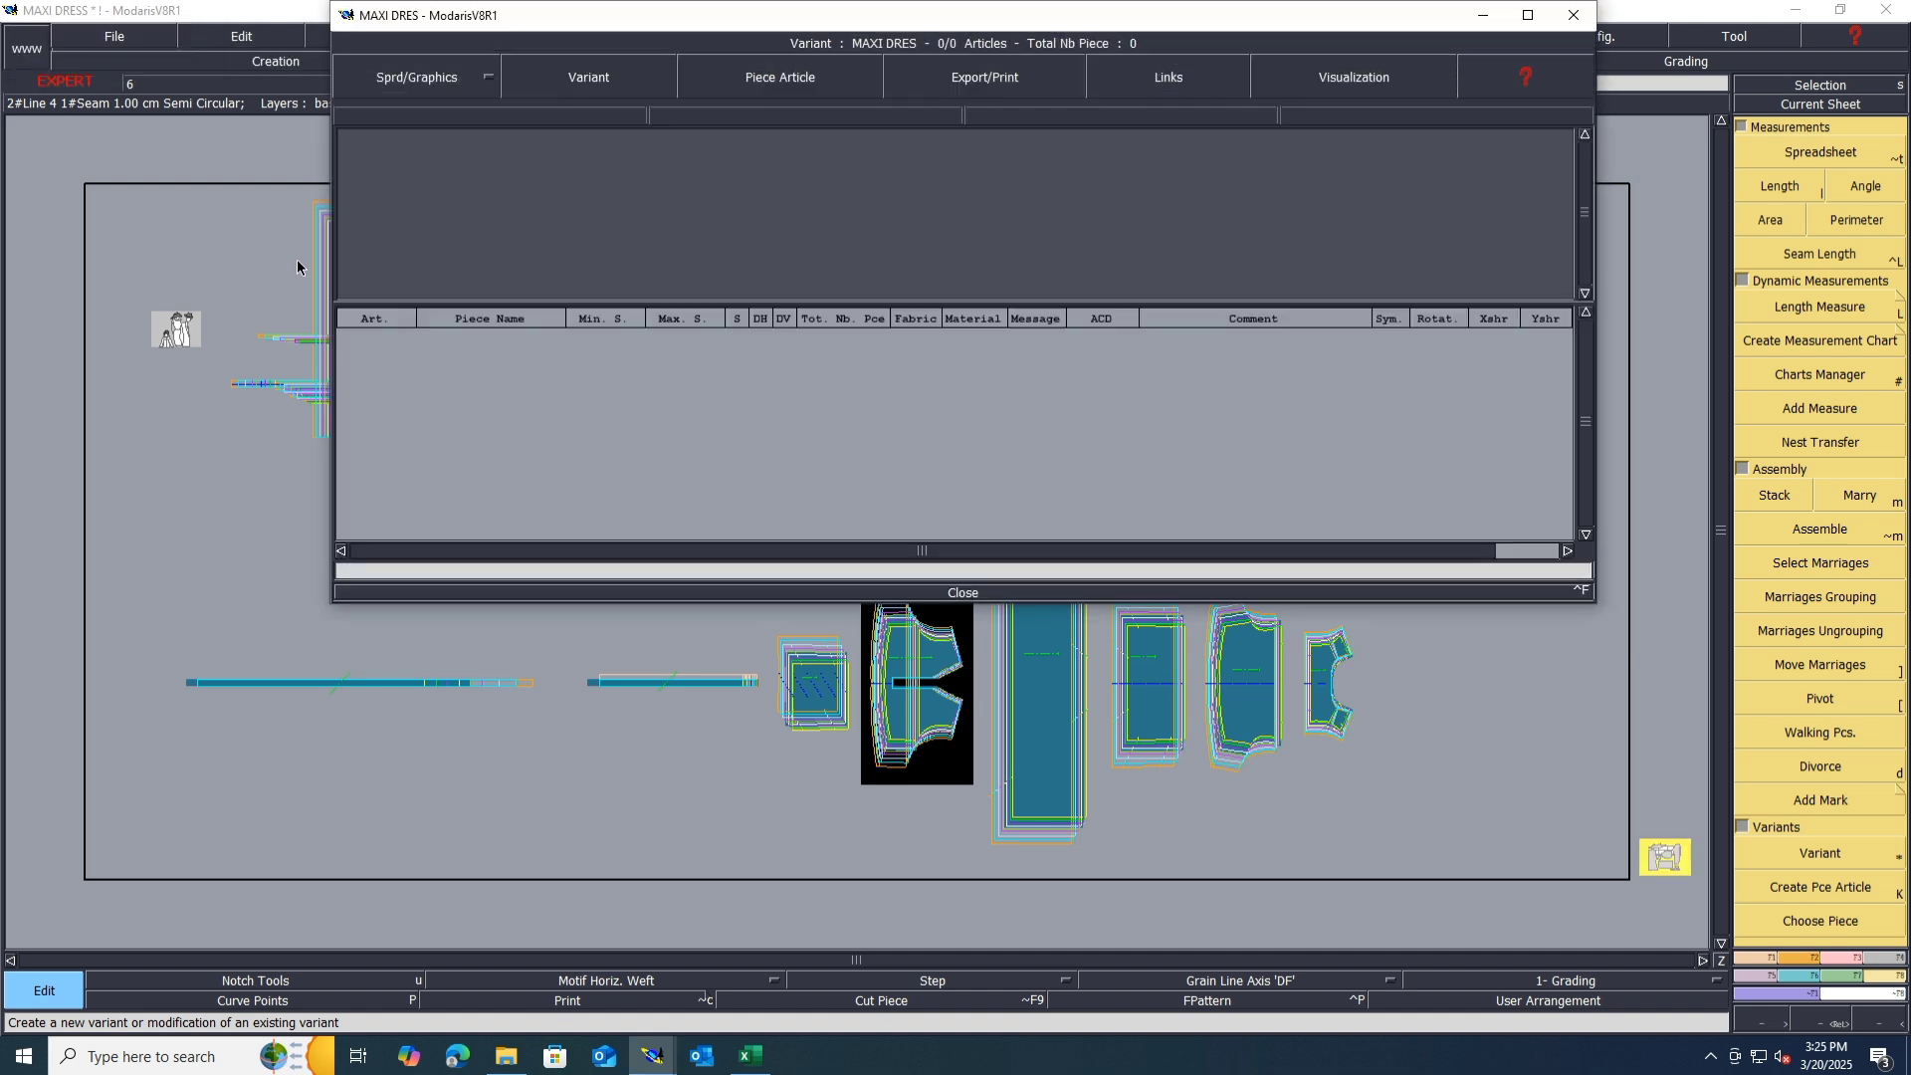
left_click(966, 593)
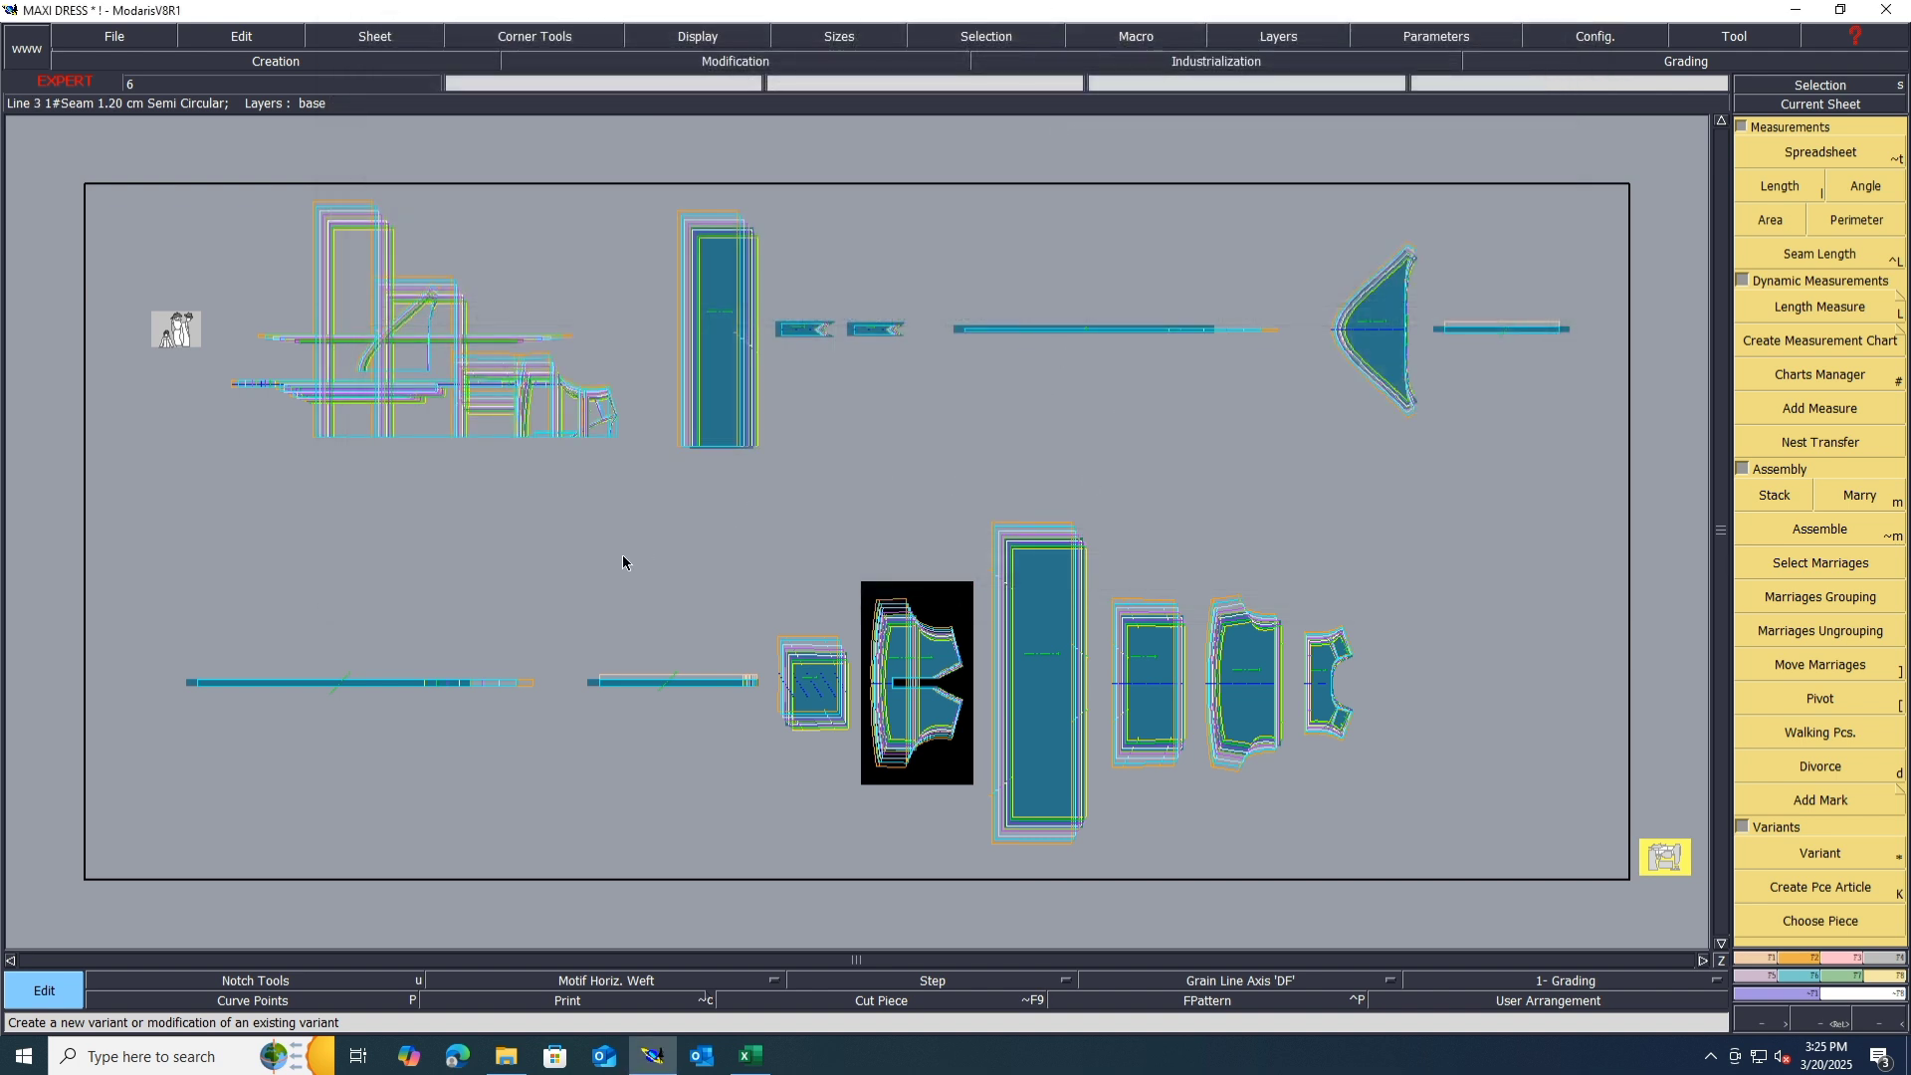
Step: Activate Create Pce Article and erase the curves of all sizes on every sheet, leaving only the base size
left_click(1821, 887)
key("ctrl+a")
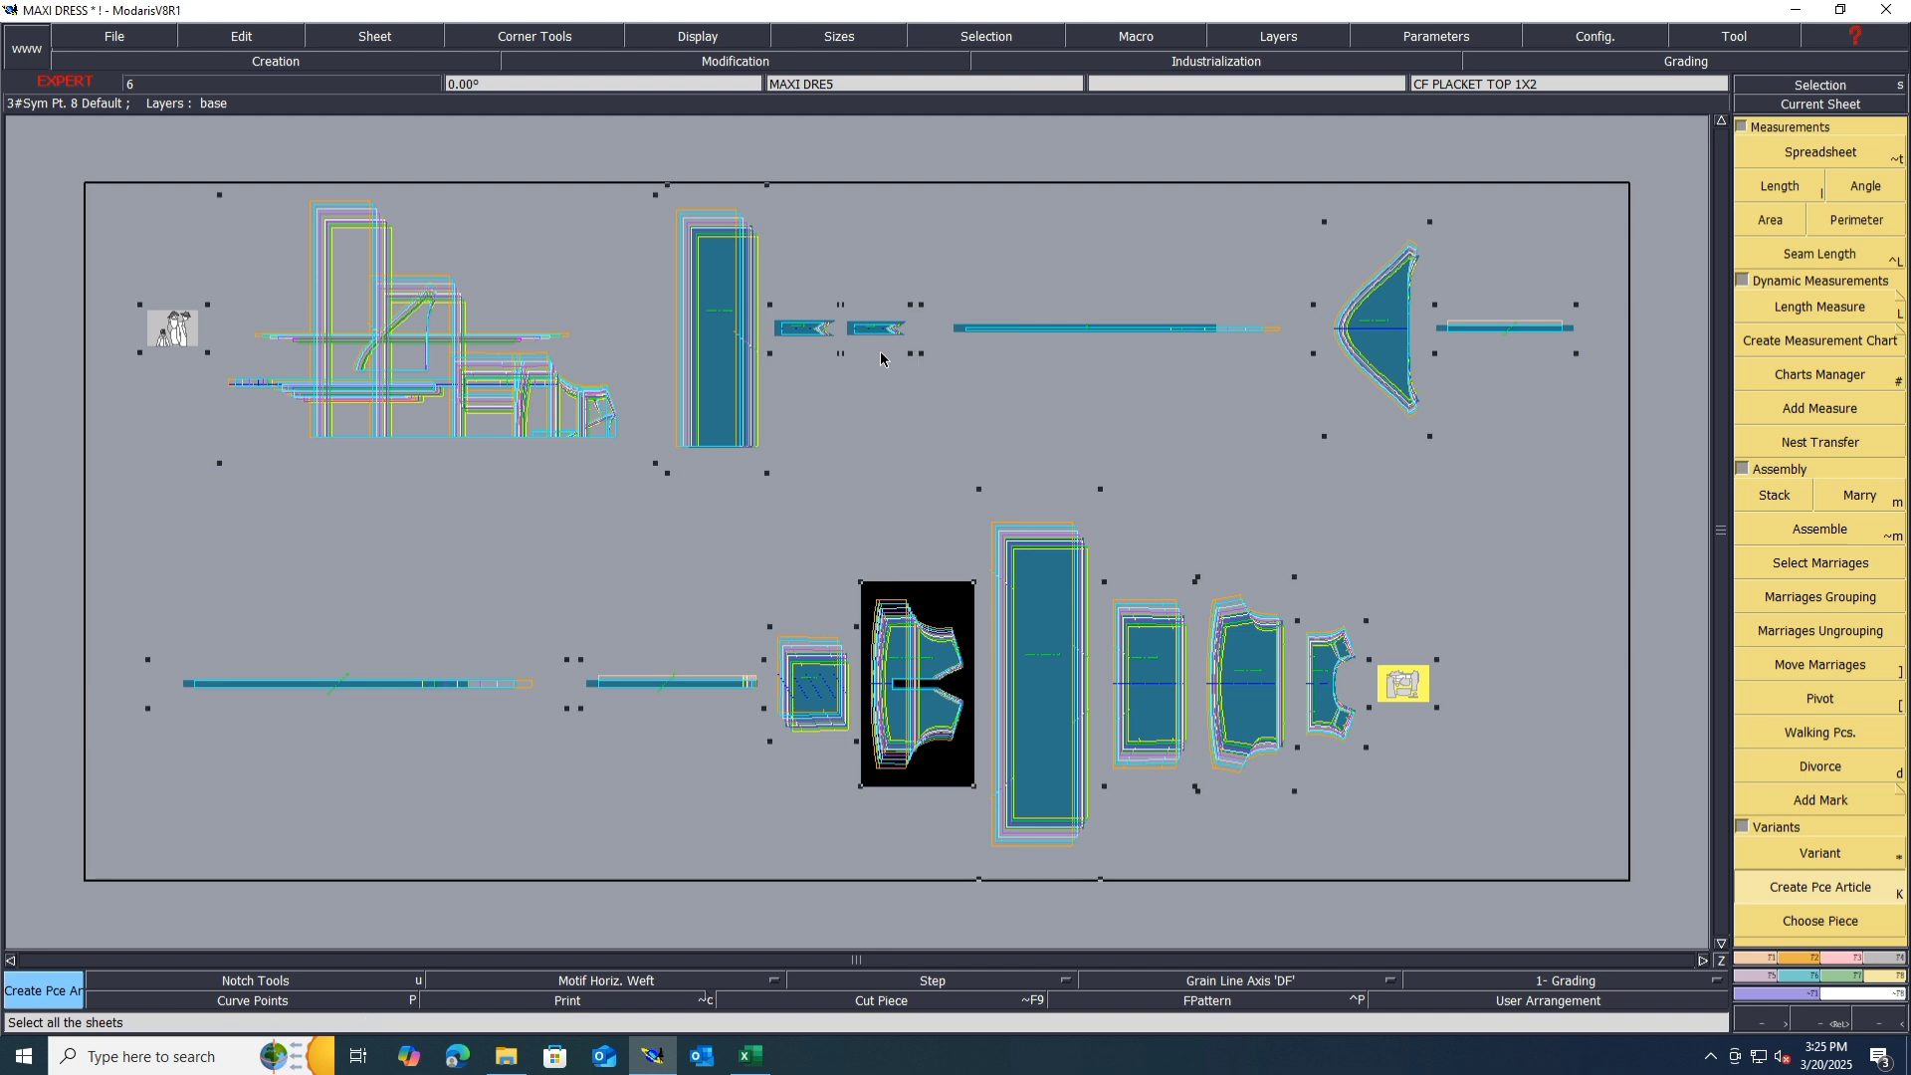
key("F11")
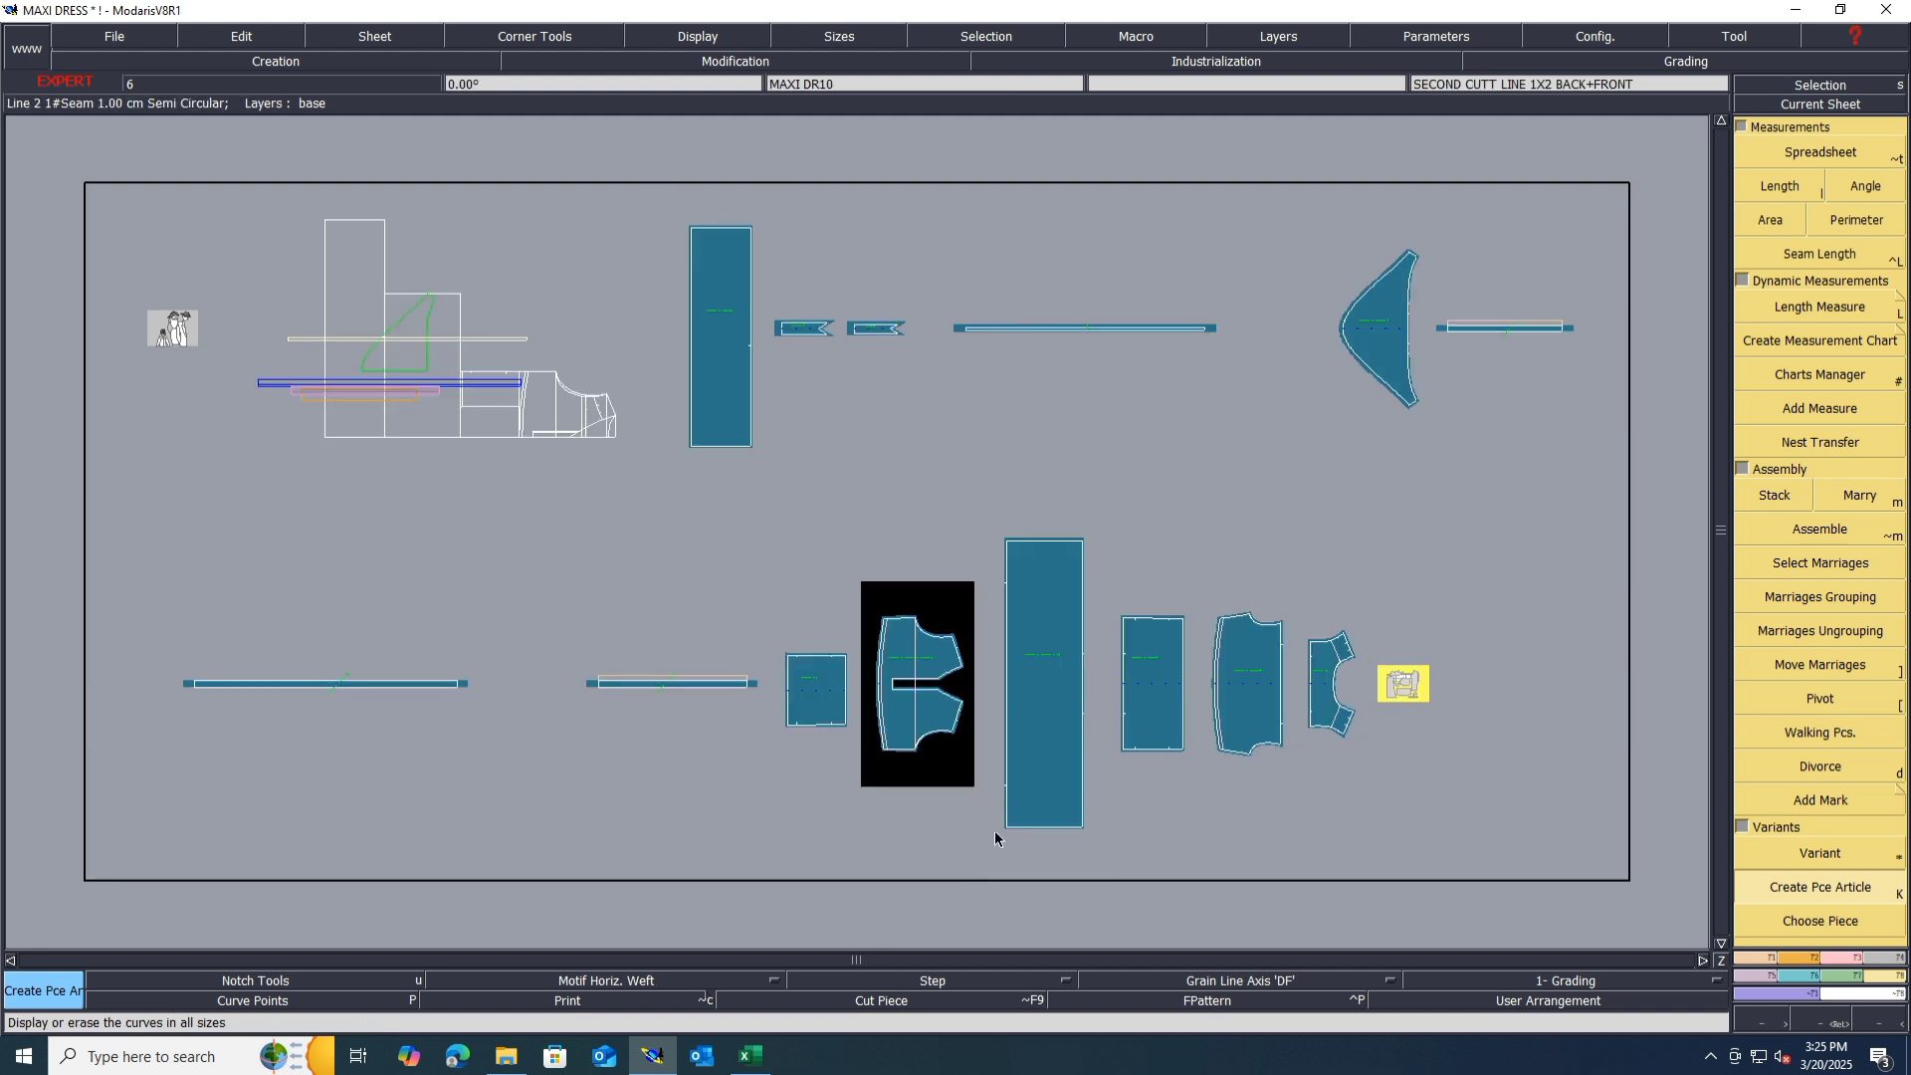
Step: Create piece articles for the six lower-row pieces from the side pocket to the small neck-shaped piece, plus the tall upper-row panel
left_click(1331, 703)
left_click(1251, 715)
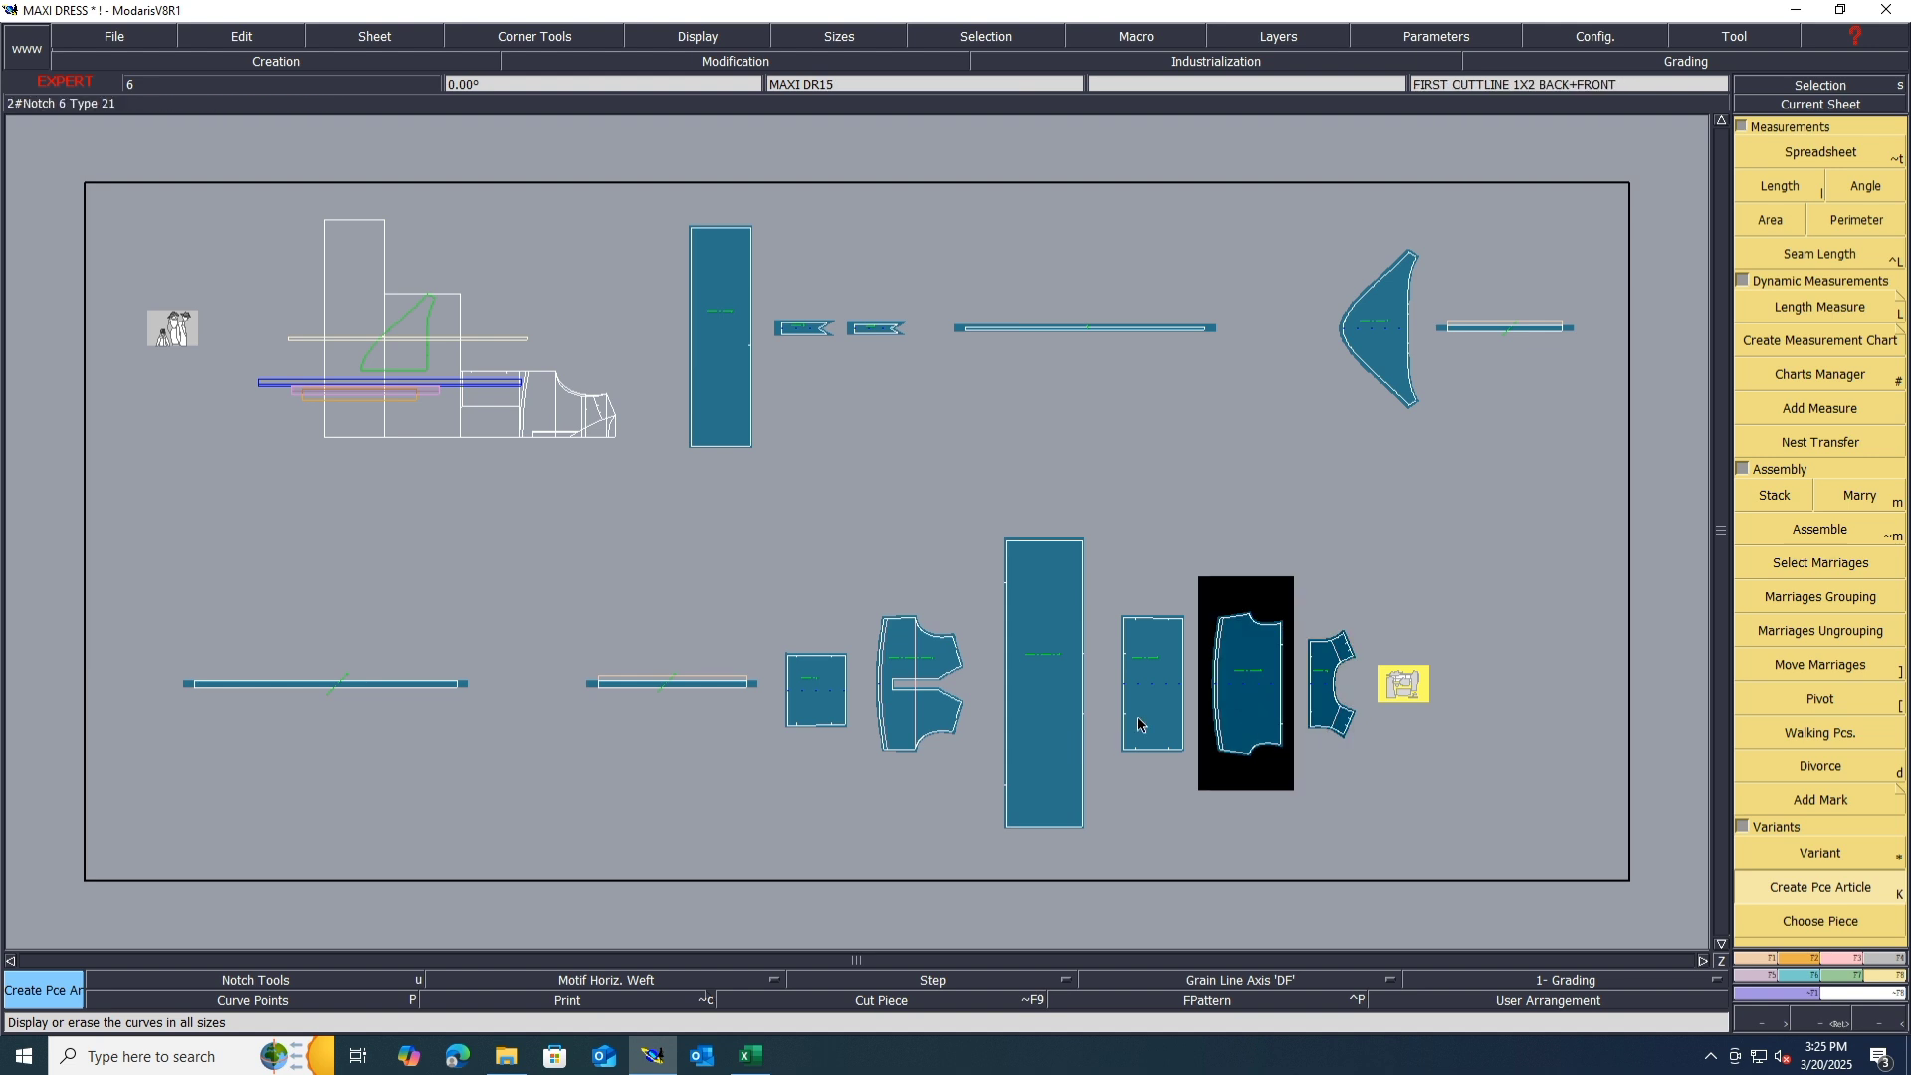
left_click(902, 716)
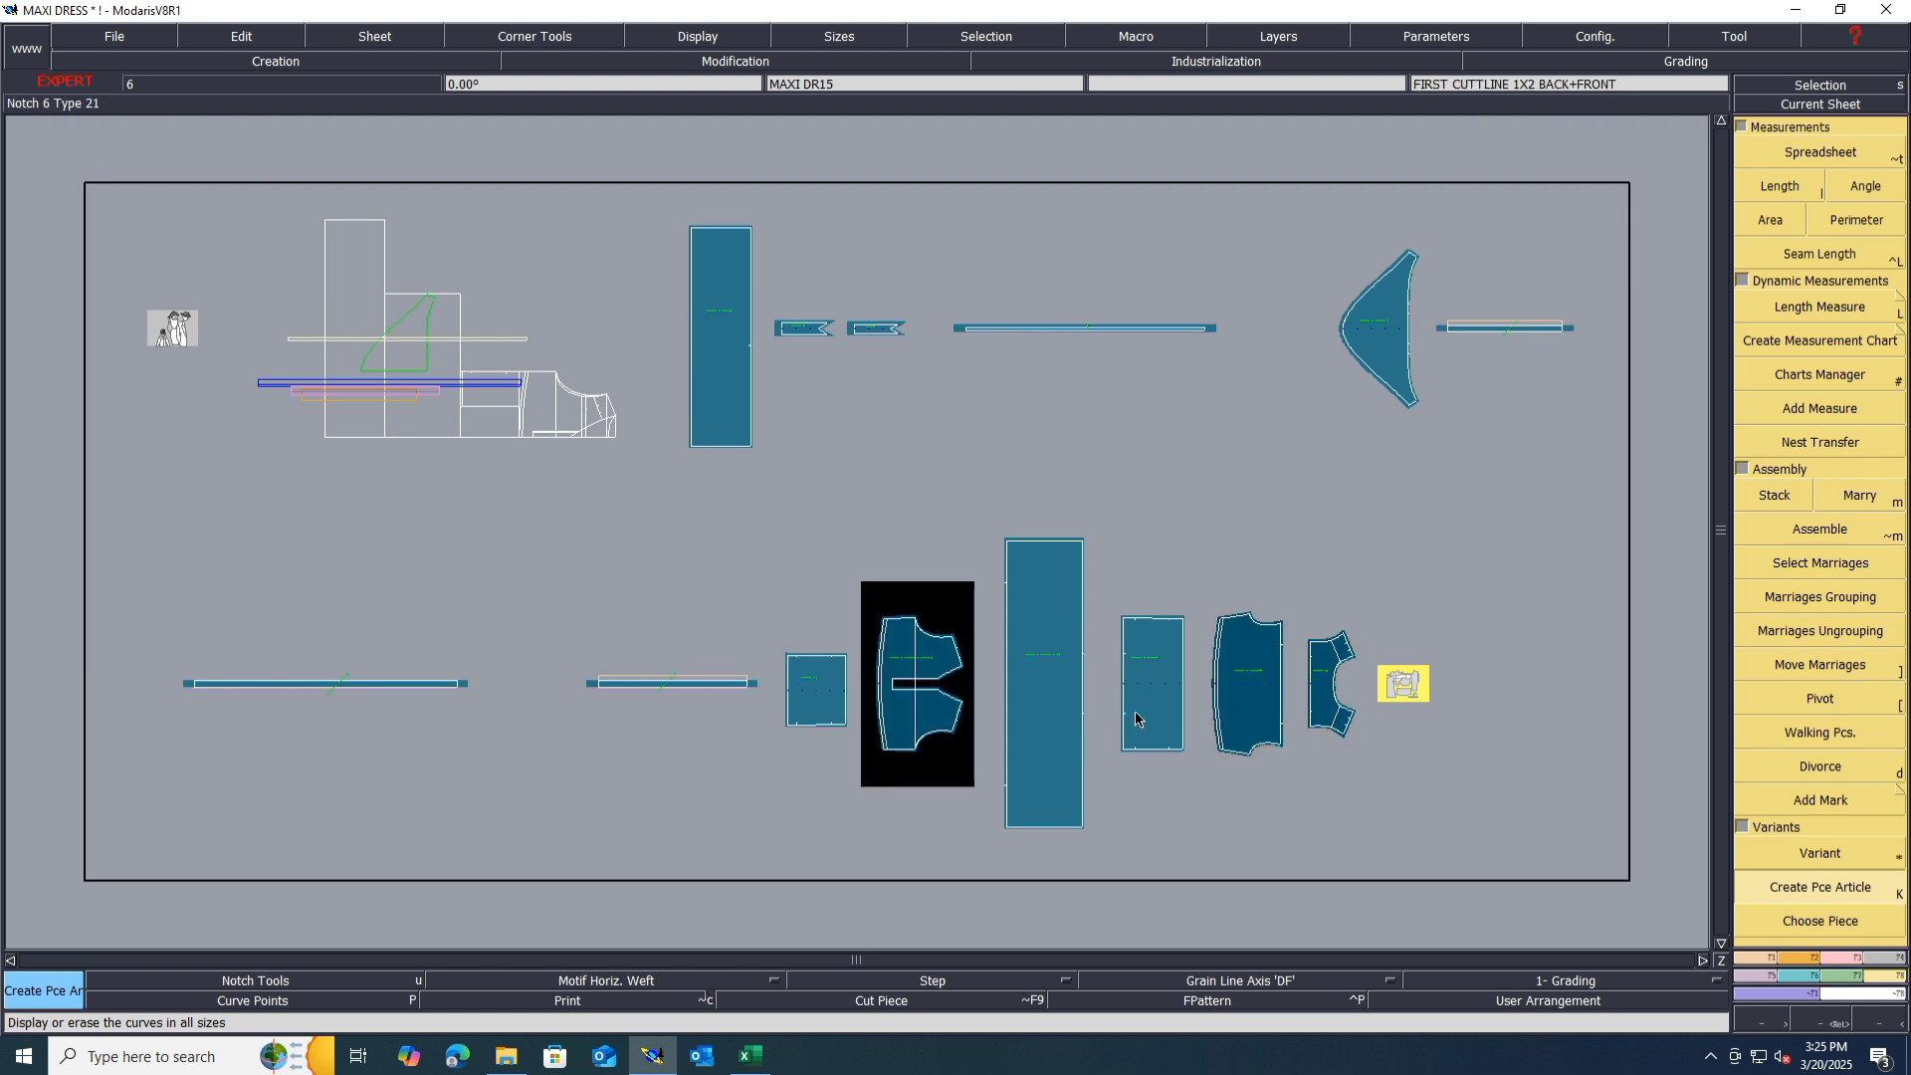
left_click(1145, 710)
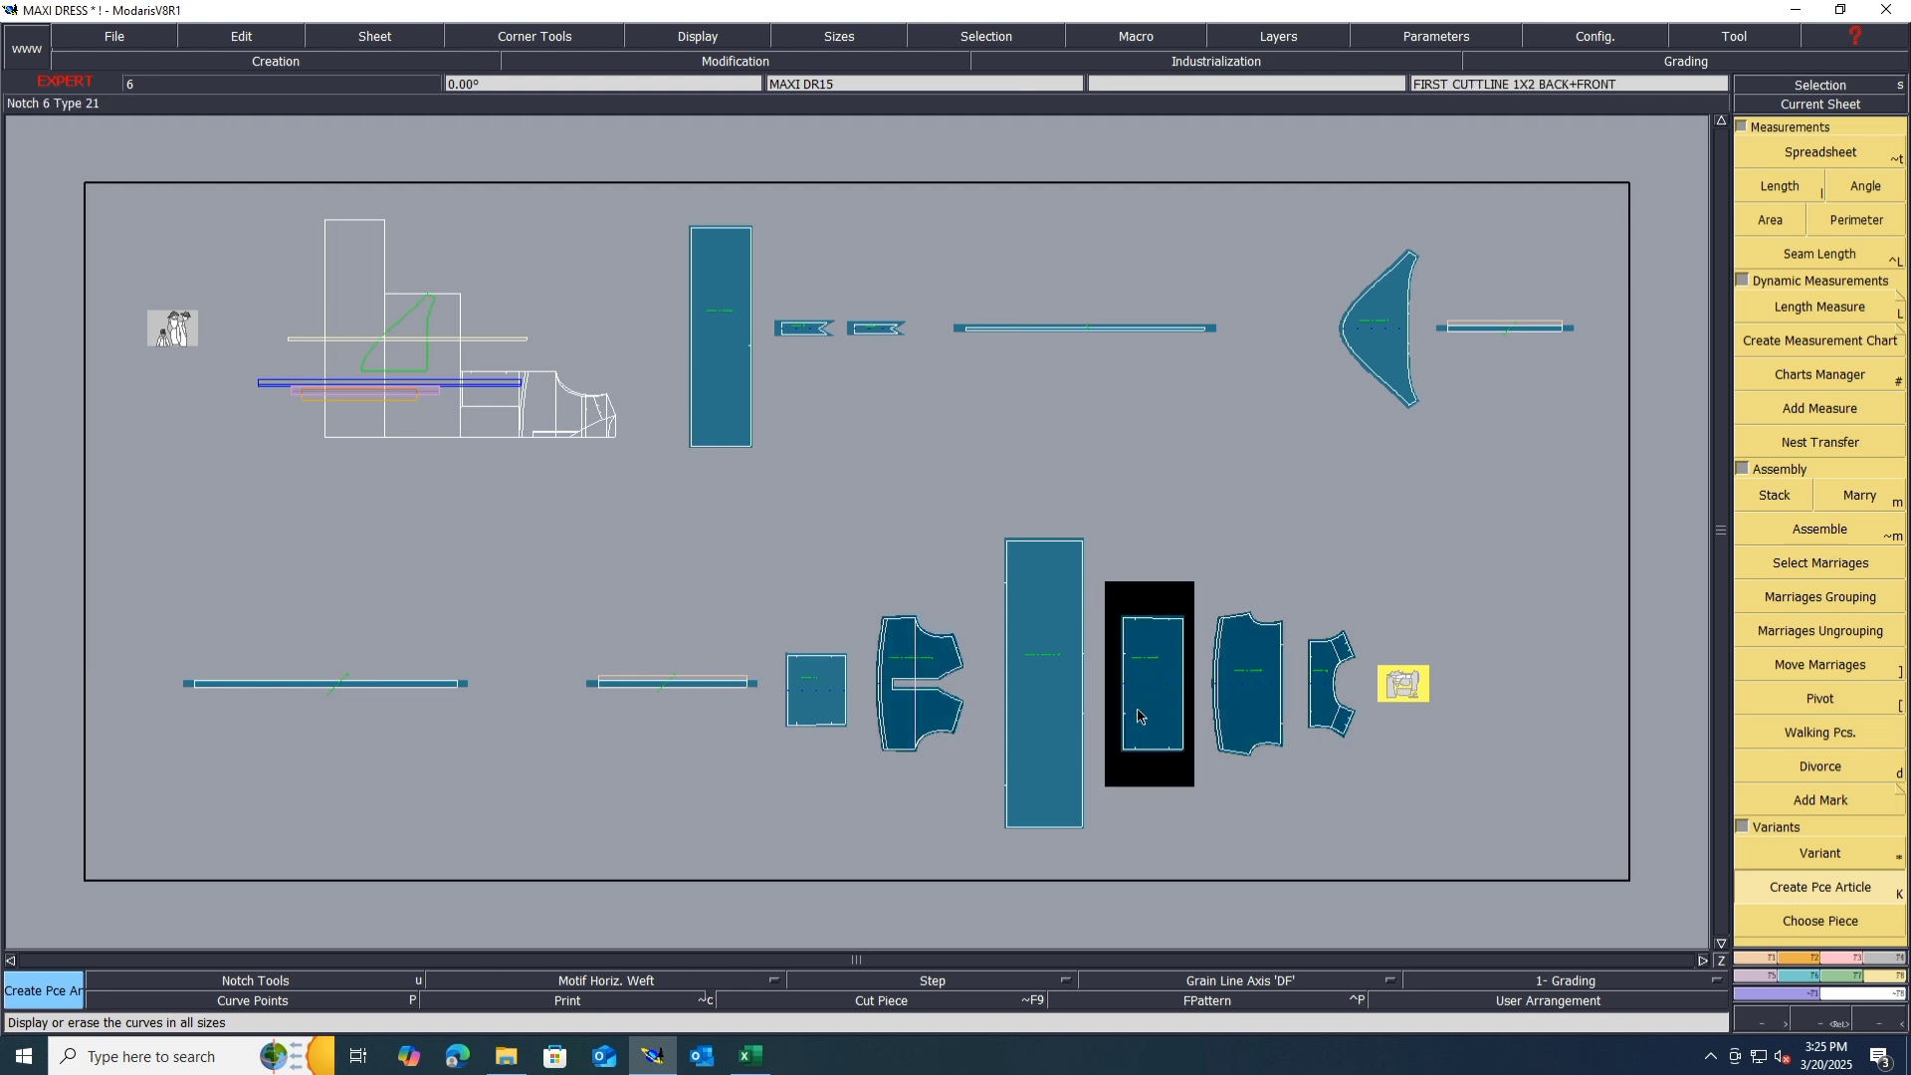
left_click(1055, 734)
left_click(710, 394)
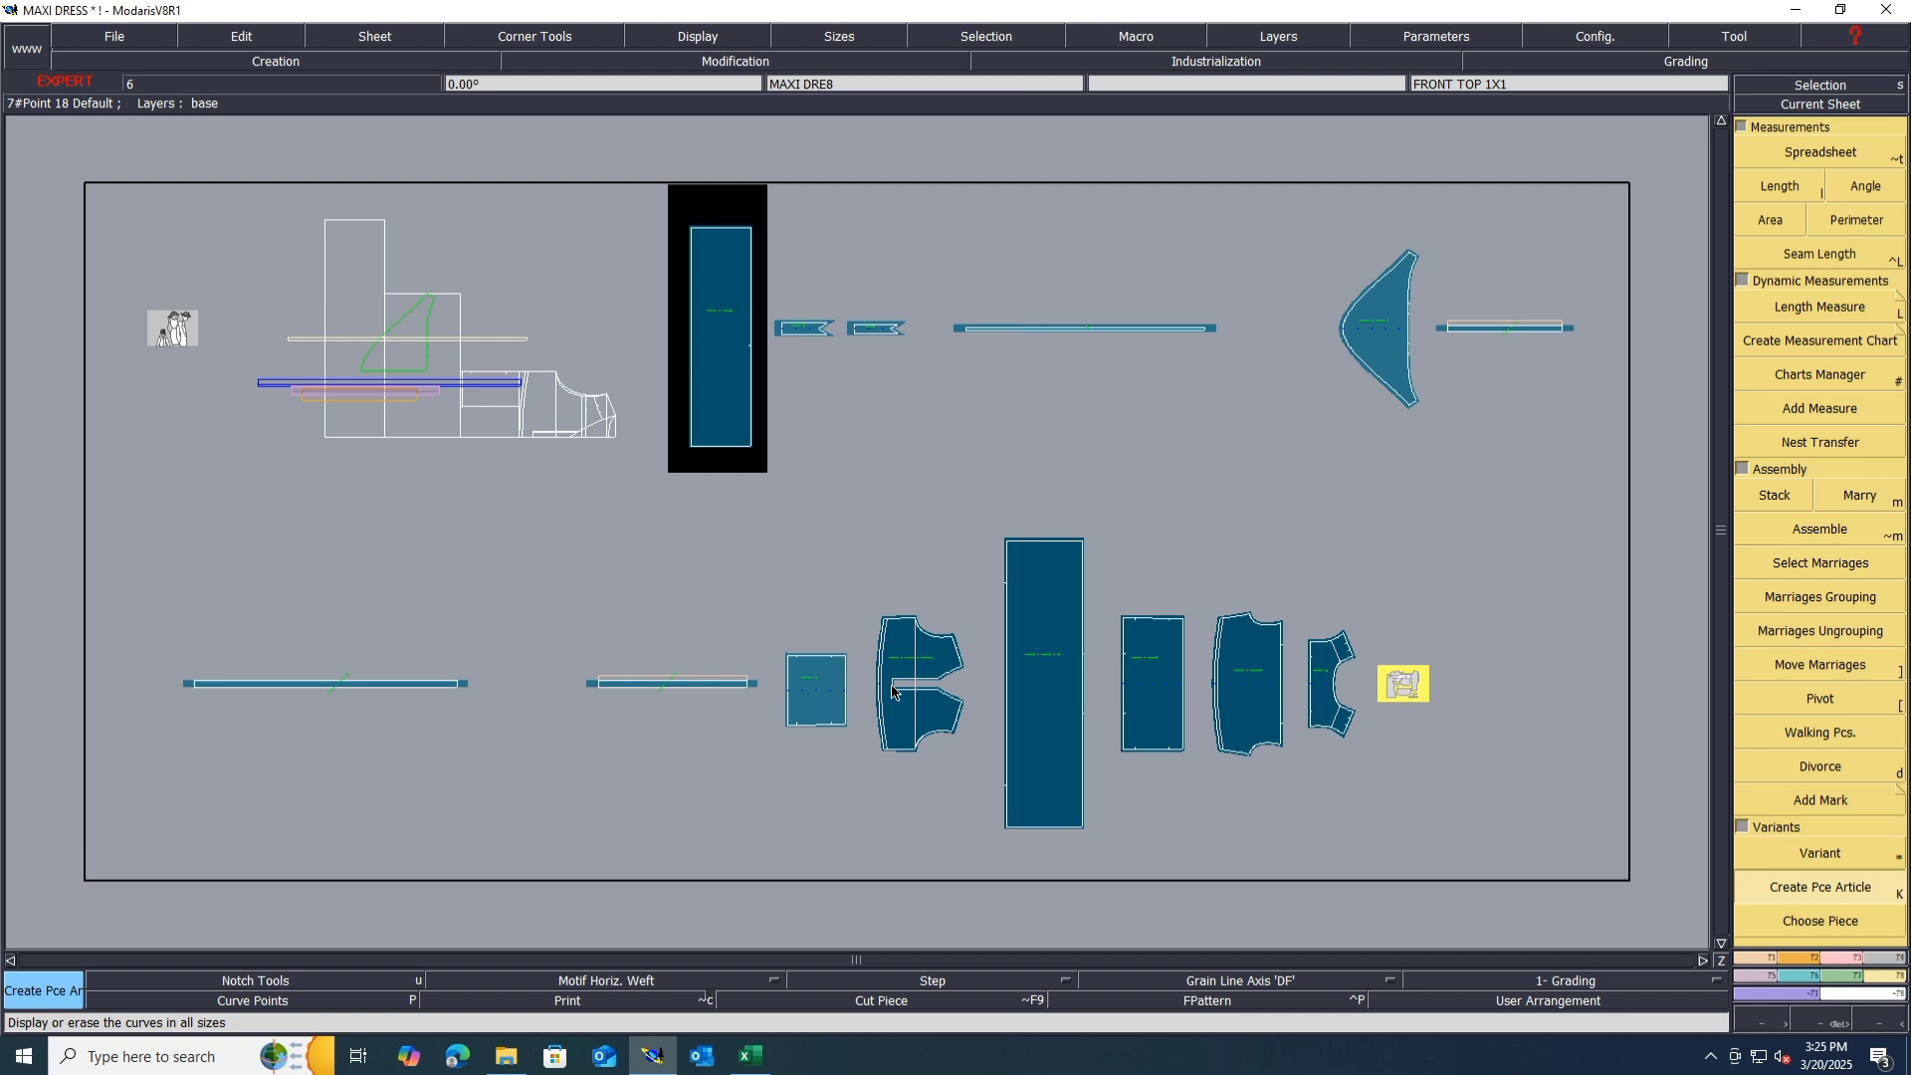
left_click(814, 694)
Step: Create piece articles for the sleeve, waist channel, two placket pieces, neck piping and the two remaining strips in the lower row
left_click(1372, 400)
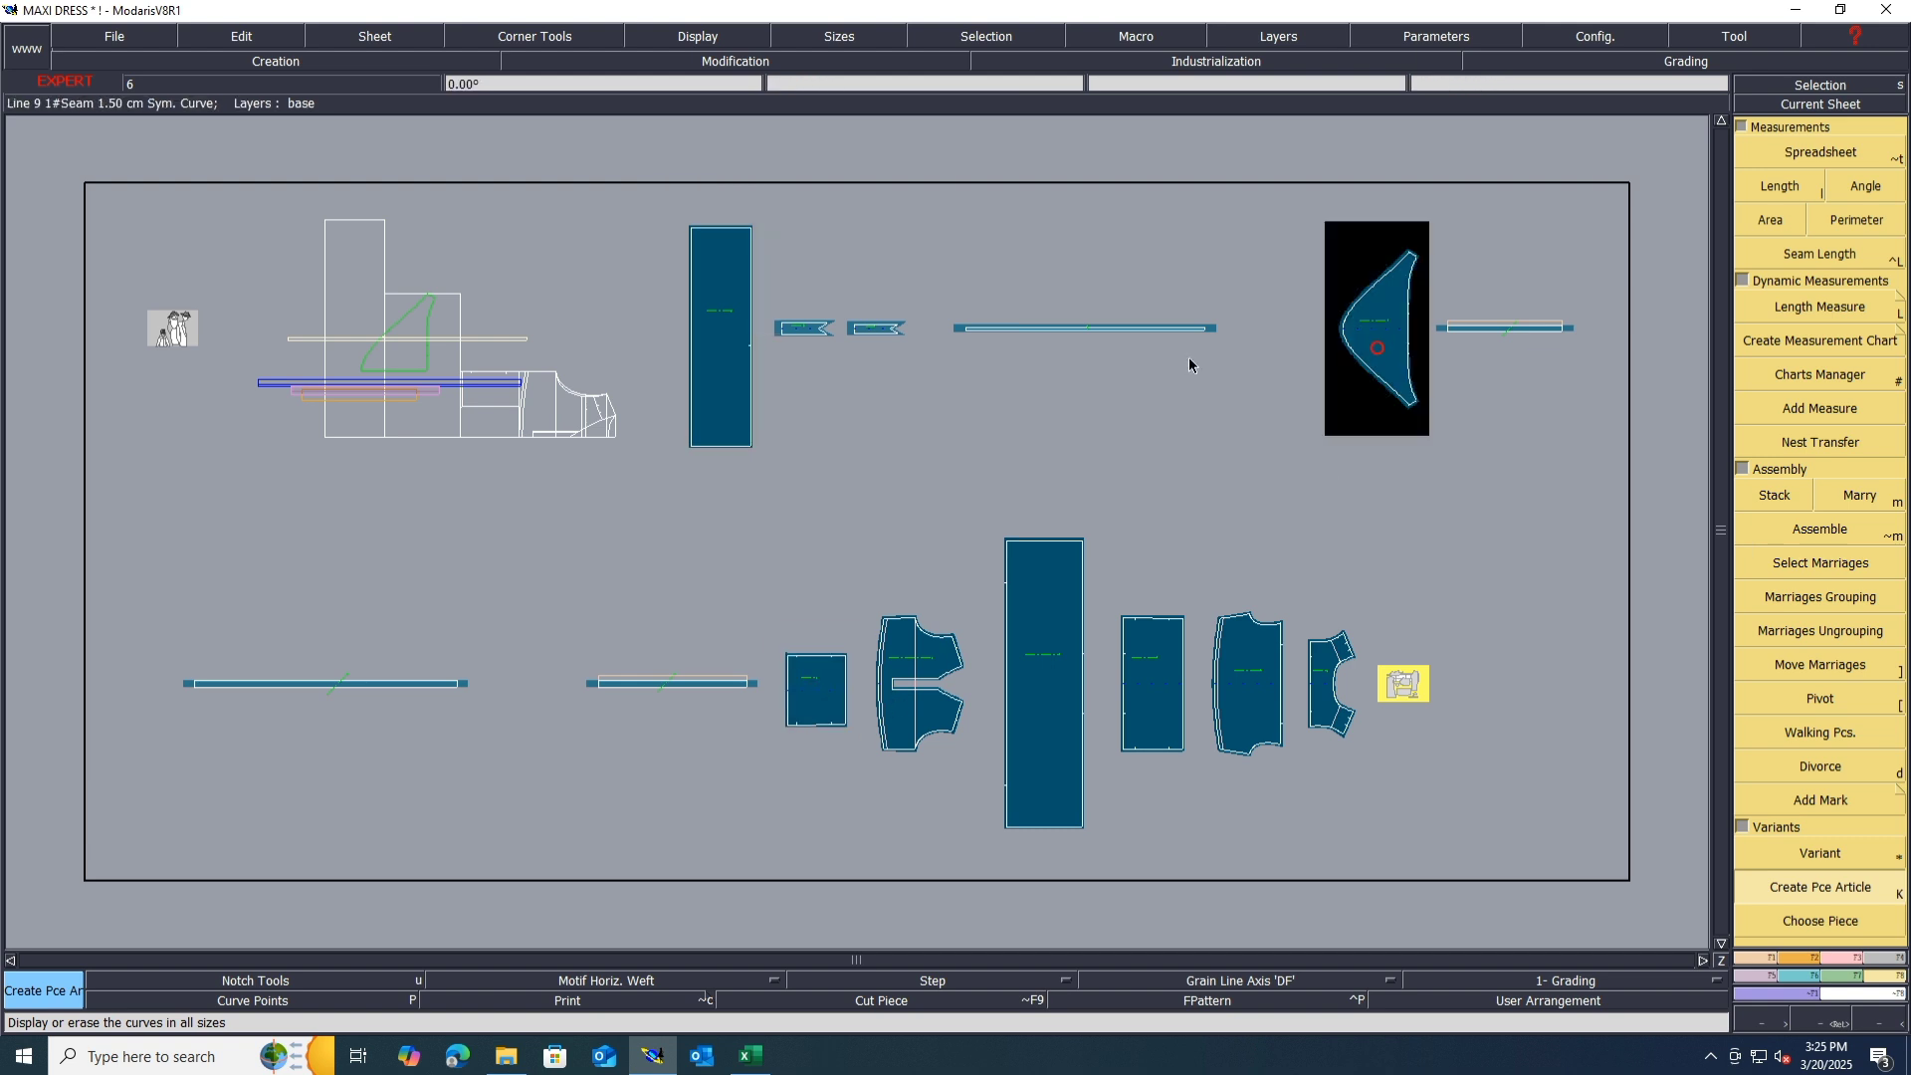
left_click(1099, 328)
left_click(812, 336)
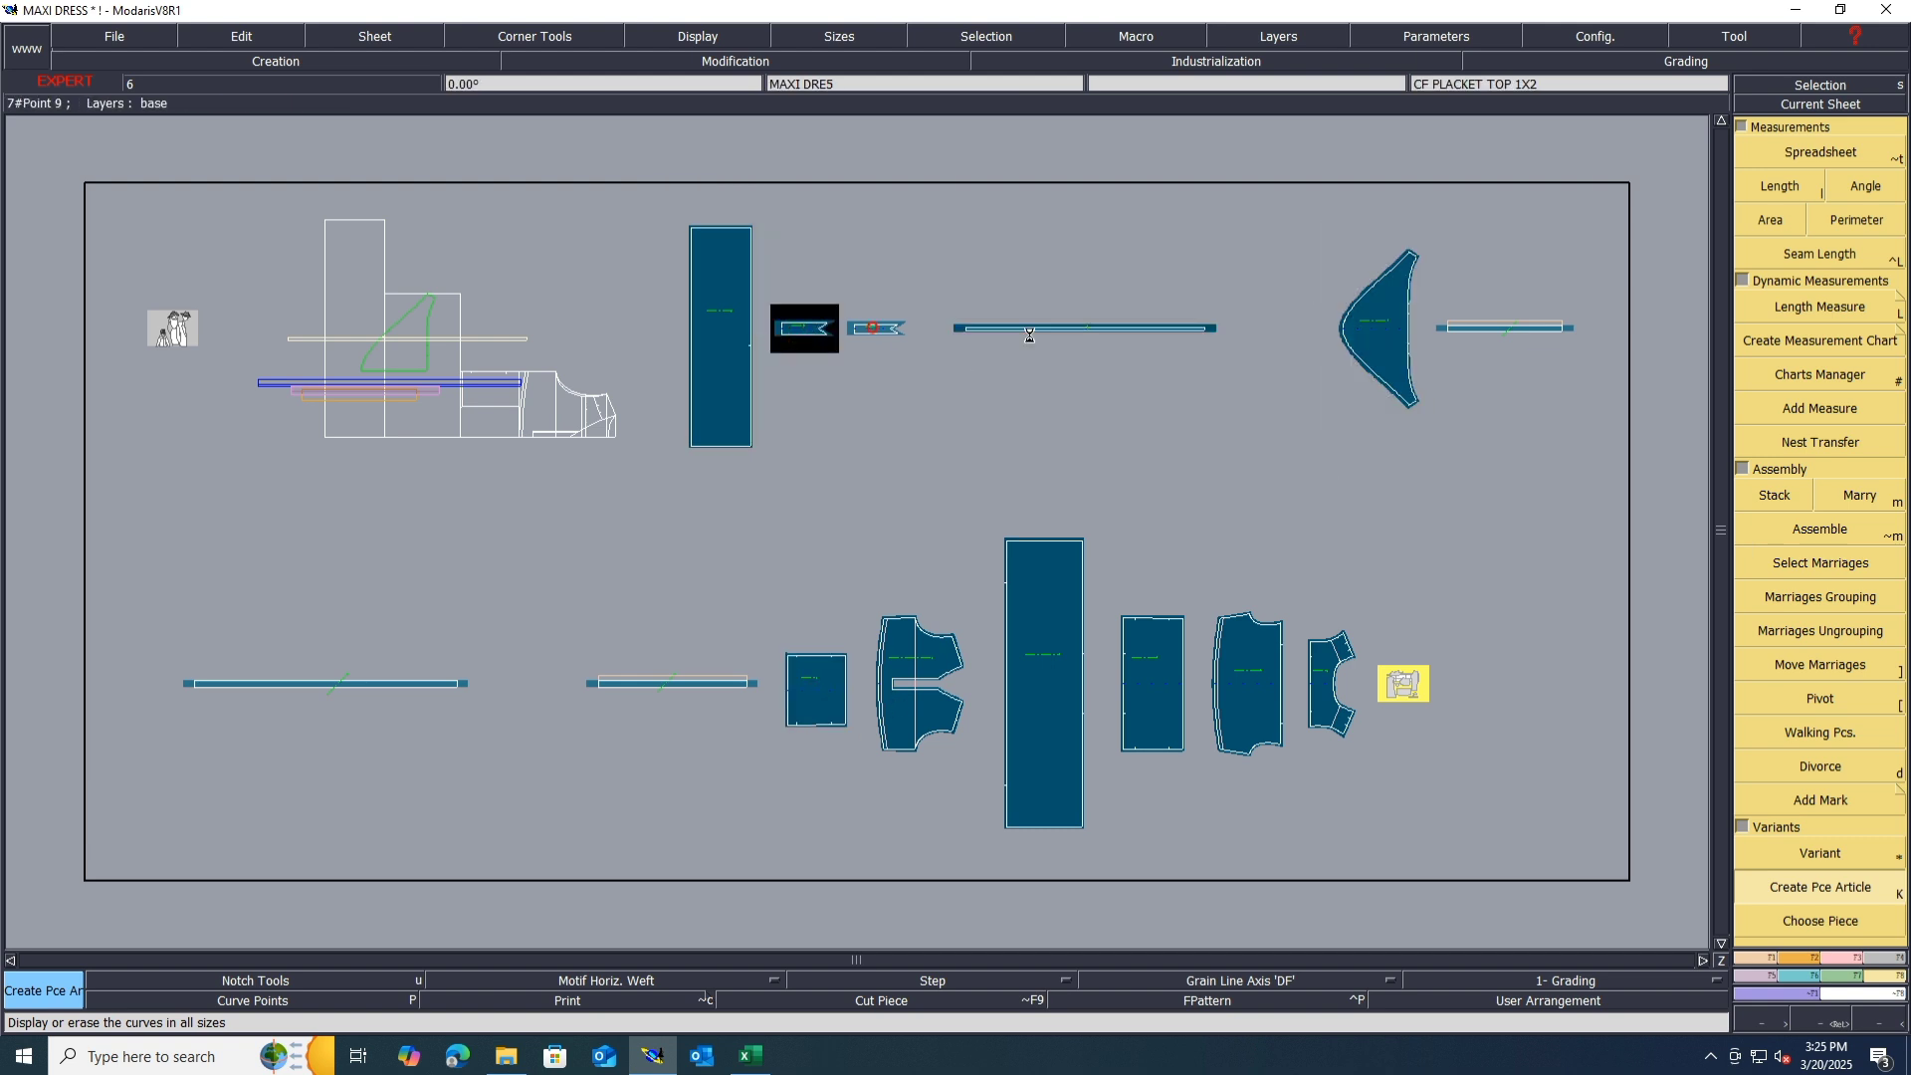
left_click(876, 329)
left_click(1521, 331)
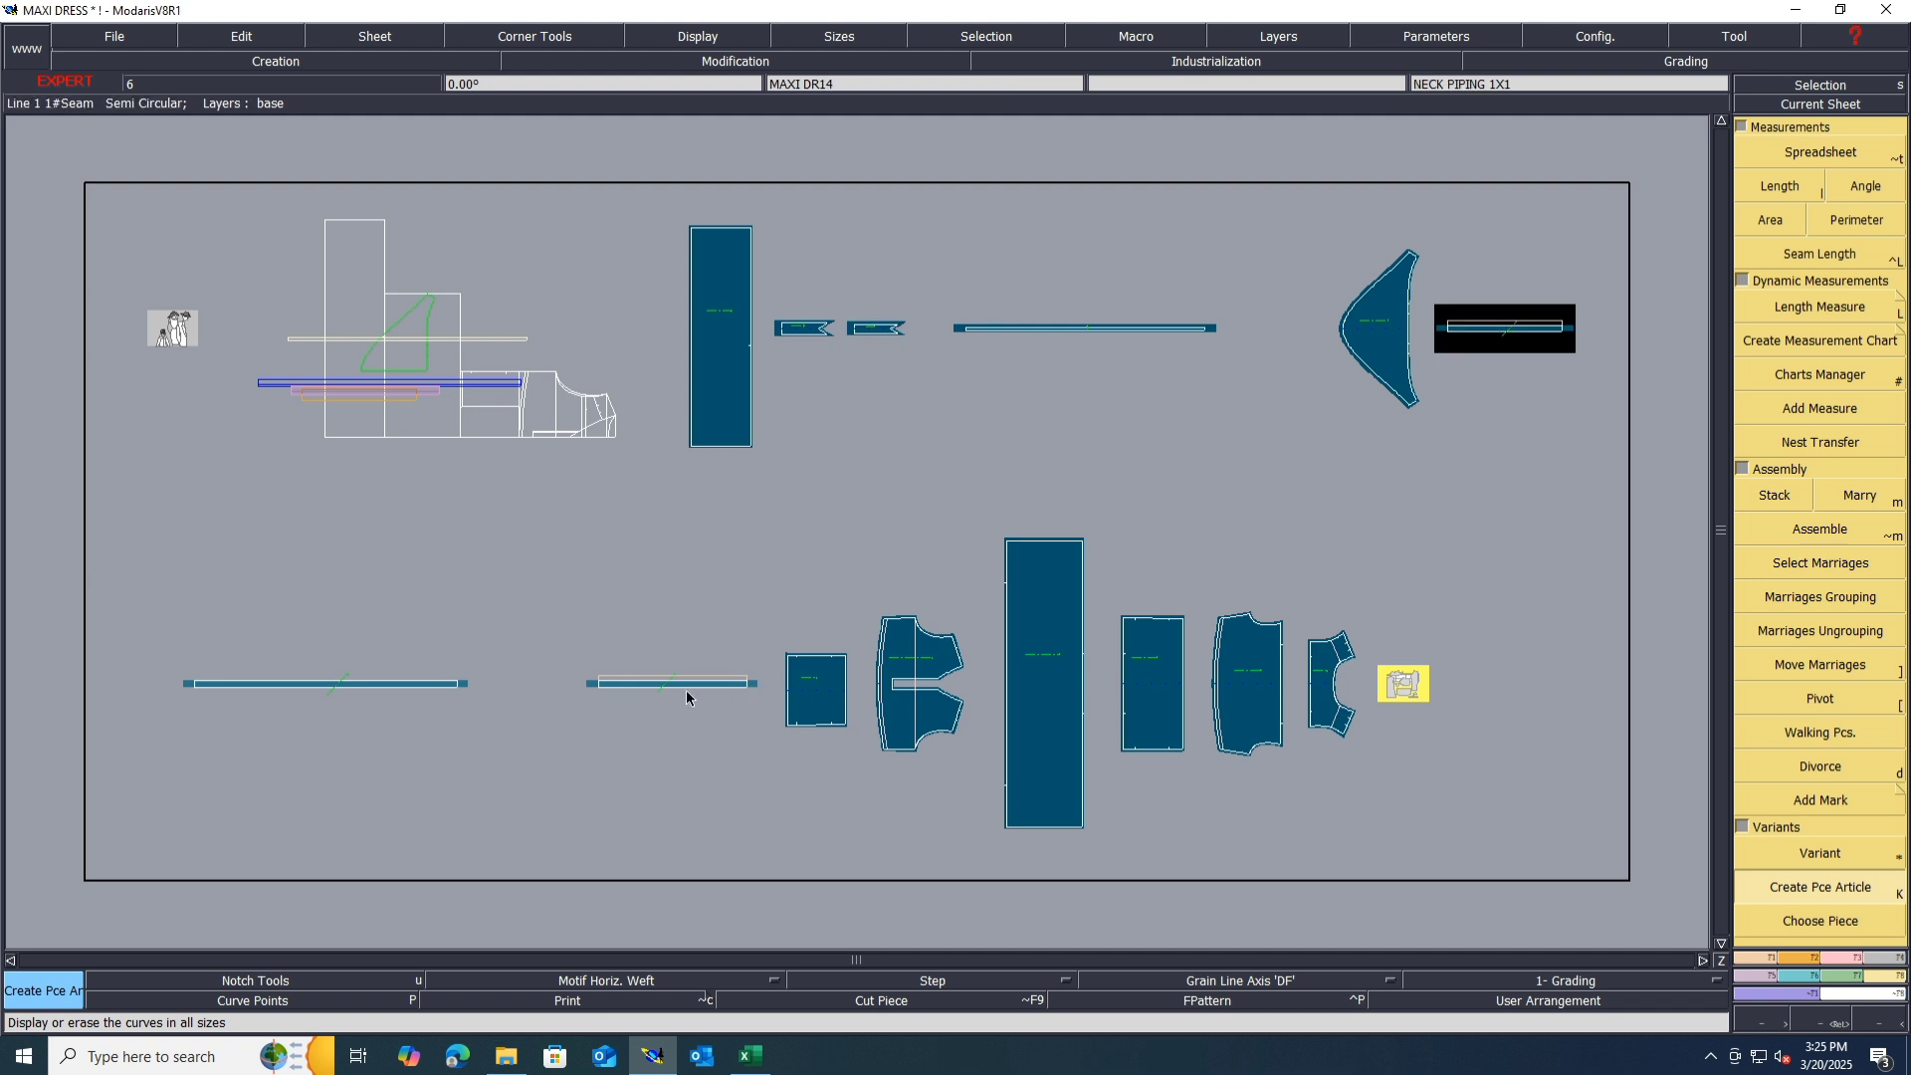
left_click(686, 687)
left_click(351, 683)
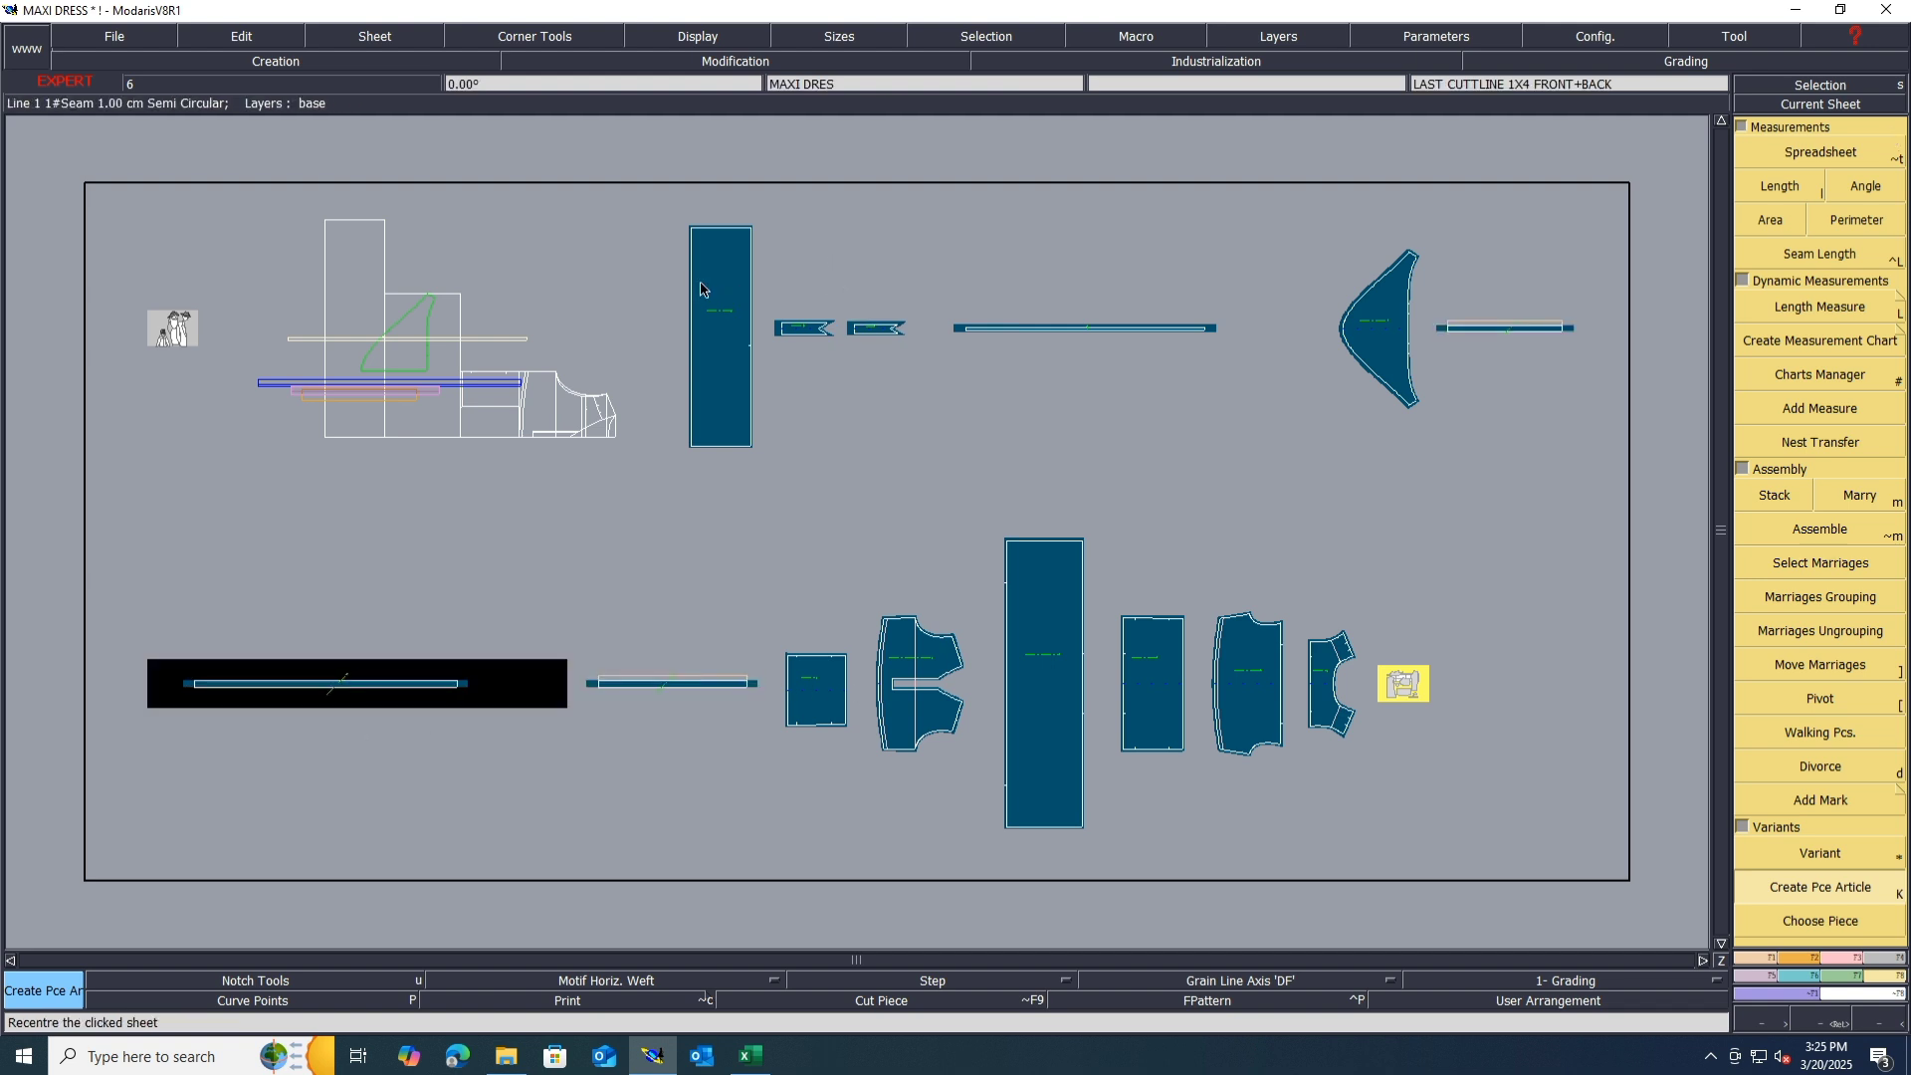
Step: Switch to the LACE UP MAXI DRESS spec sheet in Excel, highlight the BACKYOKE row in yellow and review the trims section
scroll(653, 219, "up", 3)
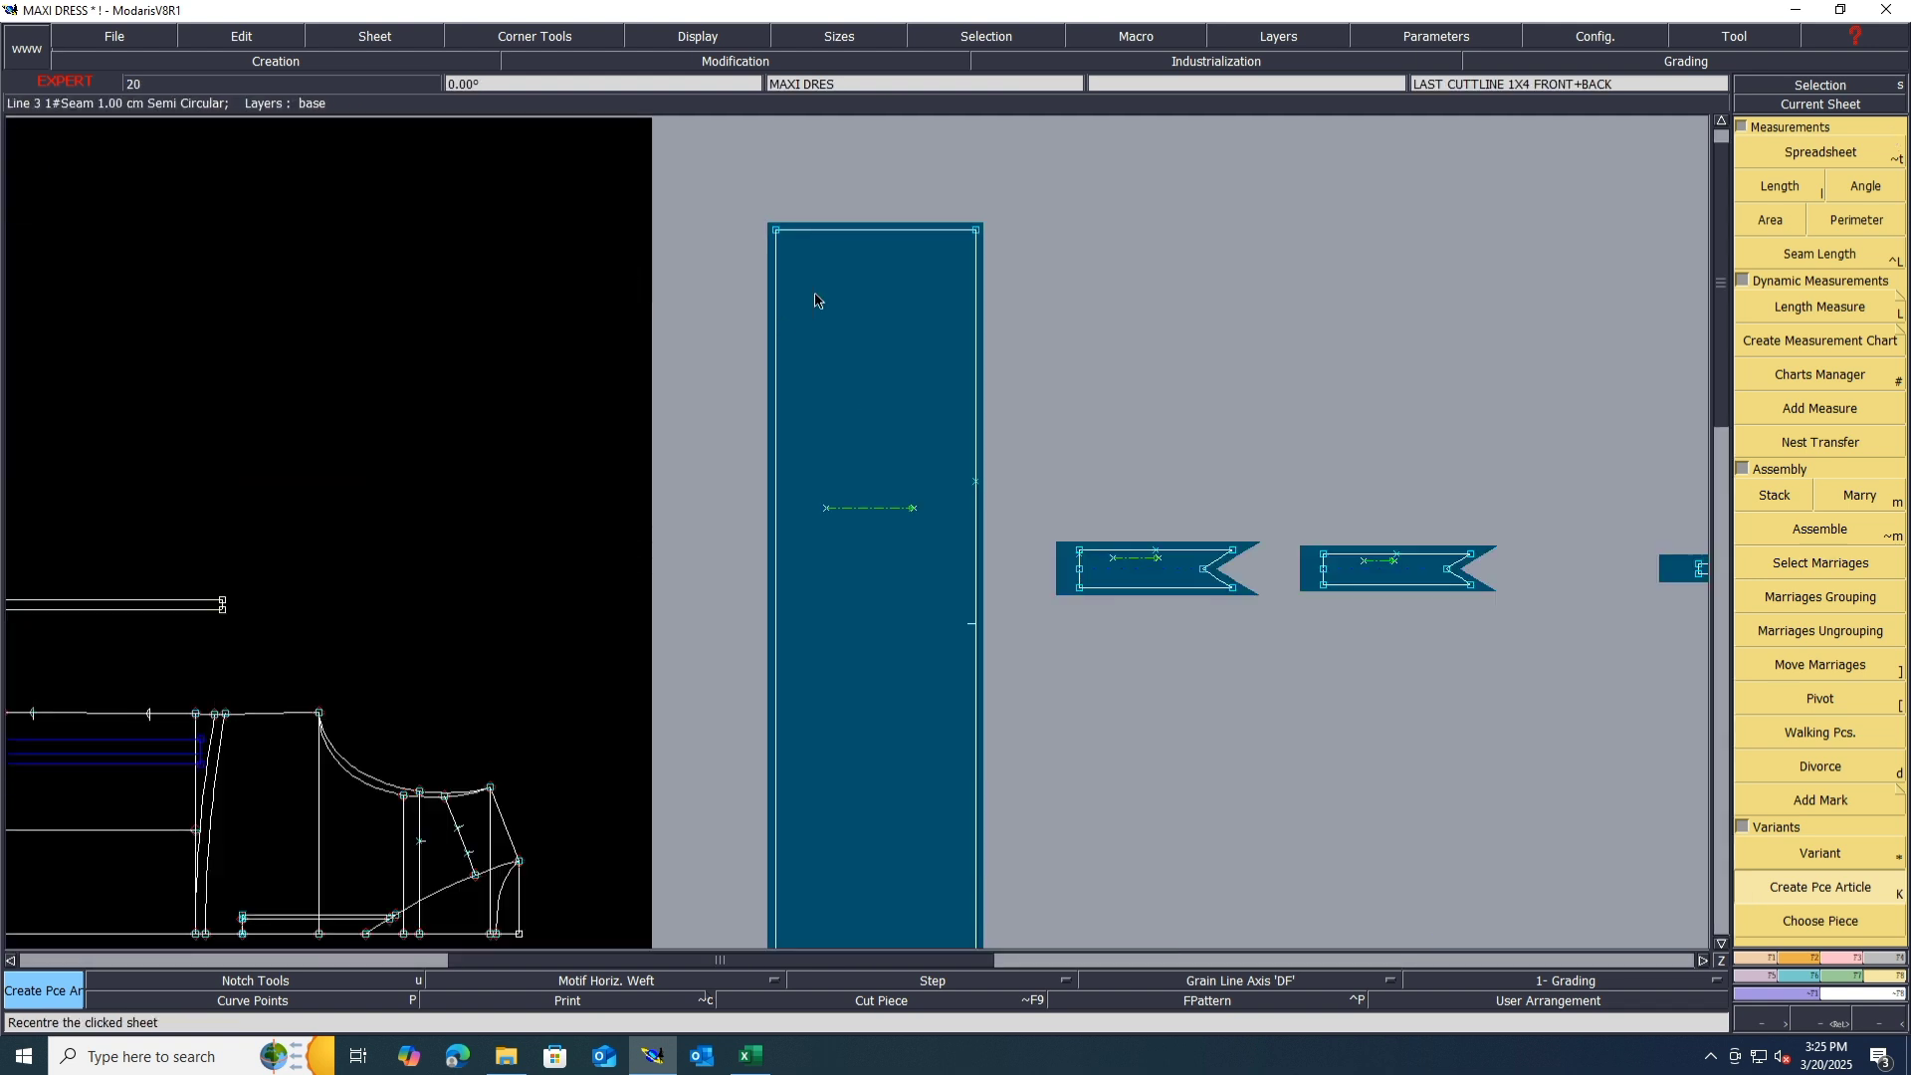
scroll(817, 297, "down", 2)
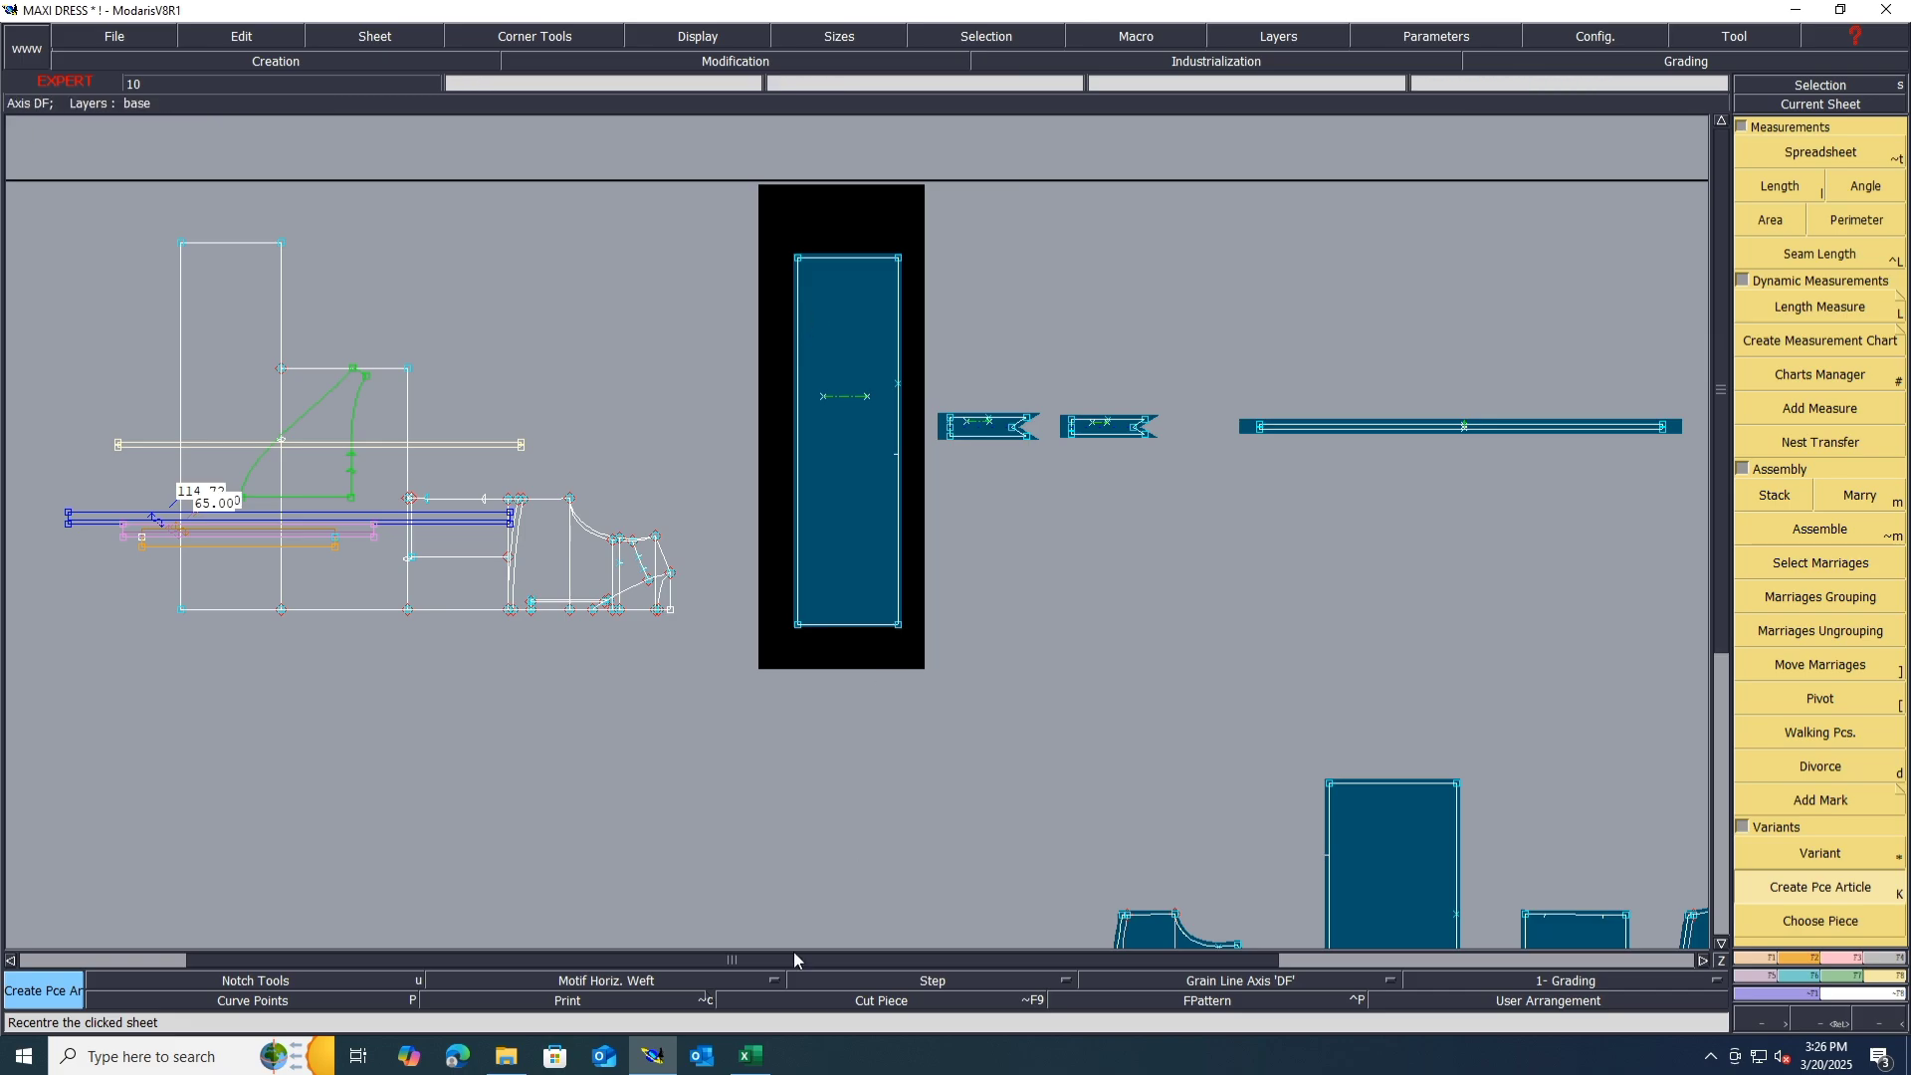
left_click(751, 1056)
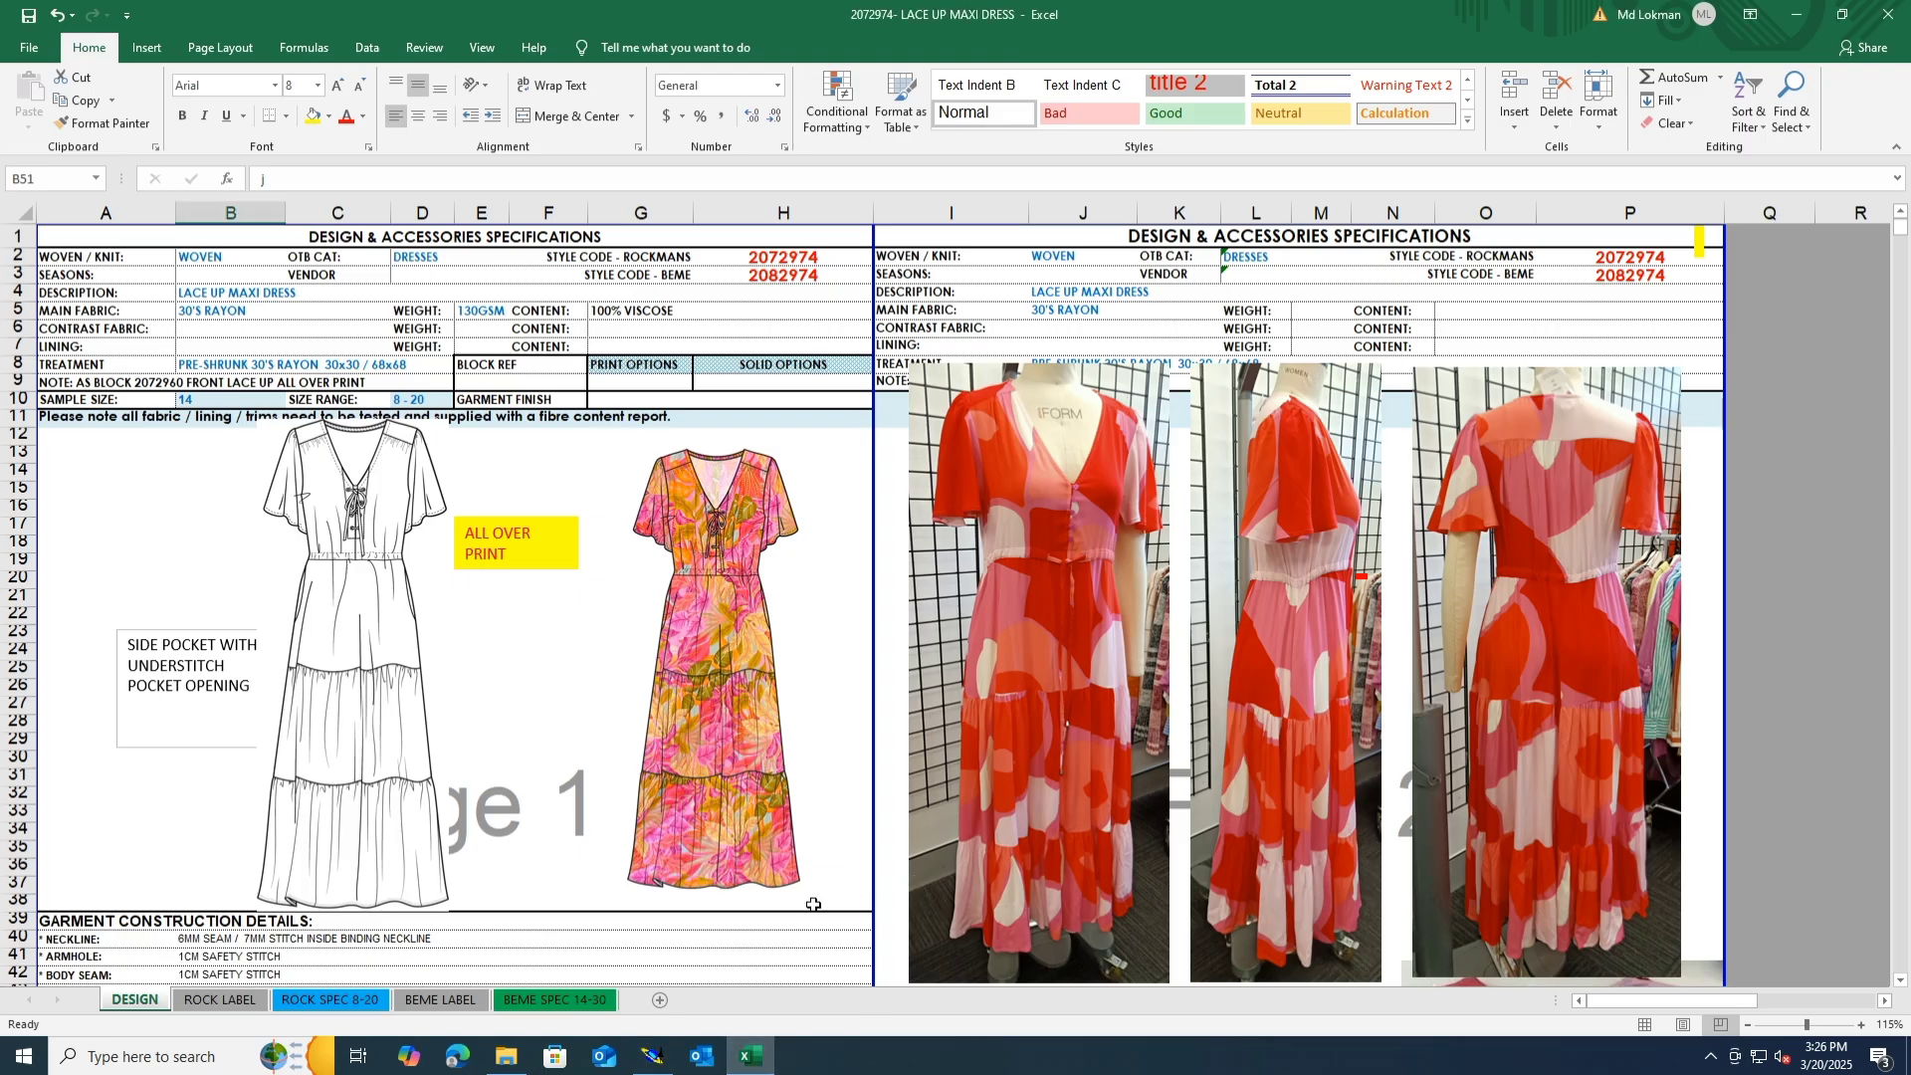
scroll(317, 652, "down", 5)
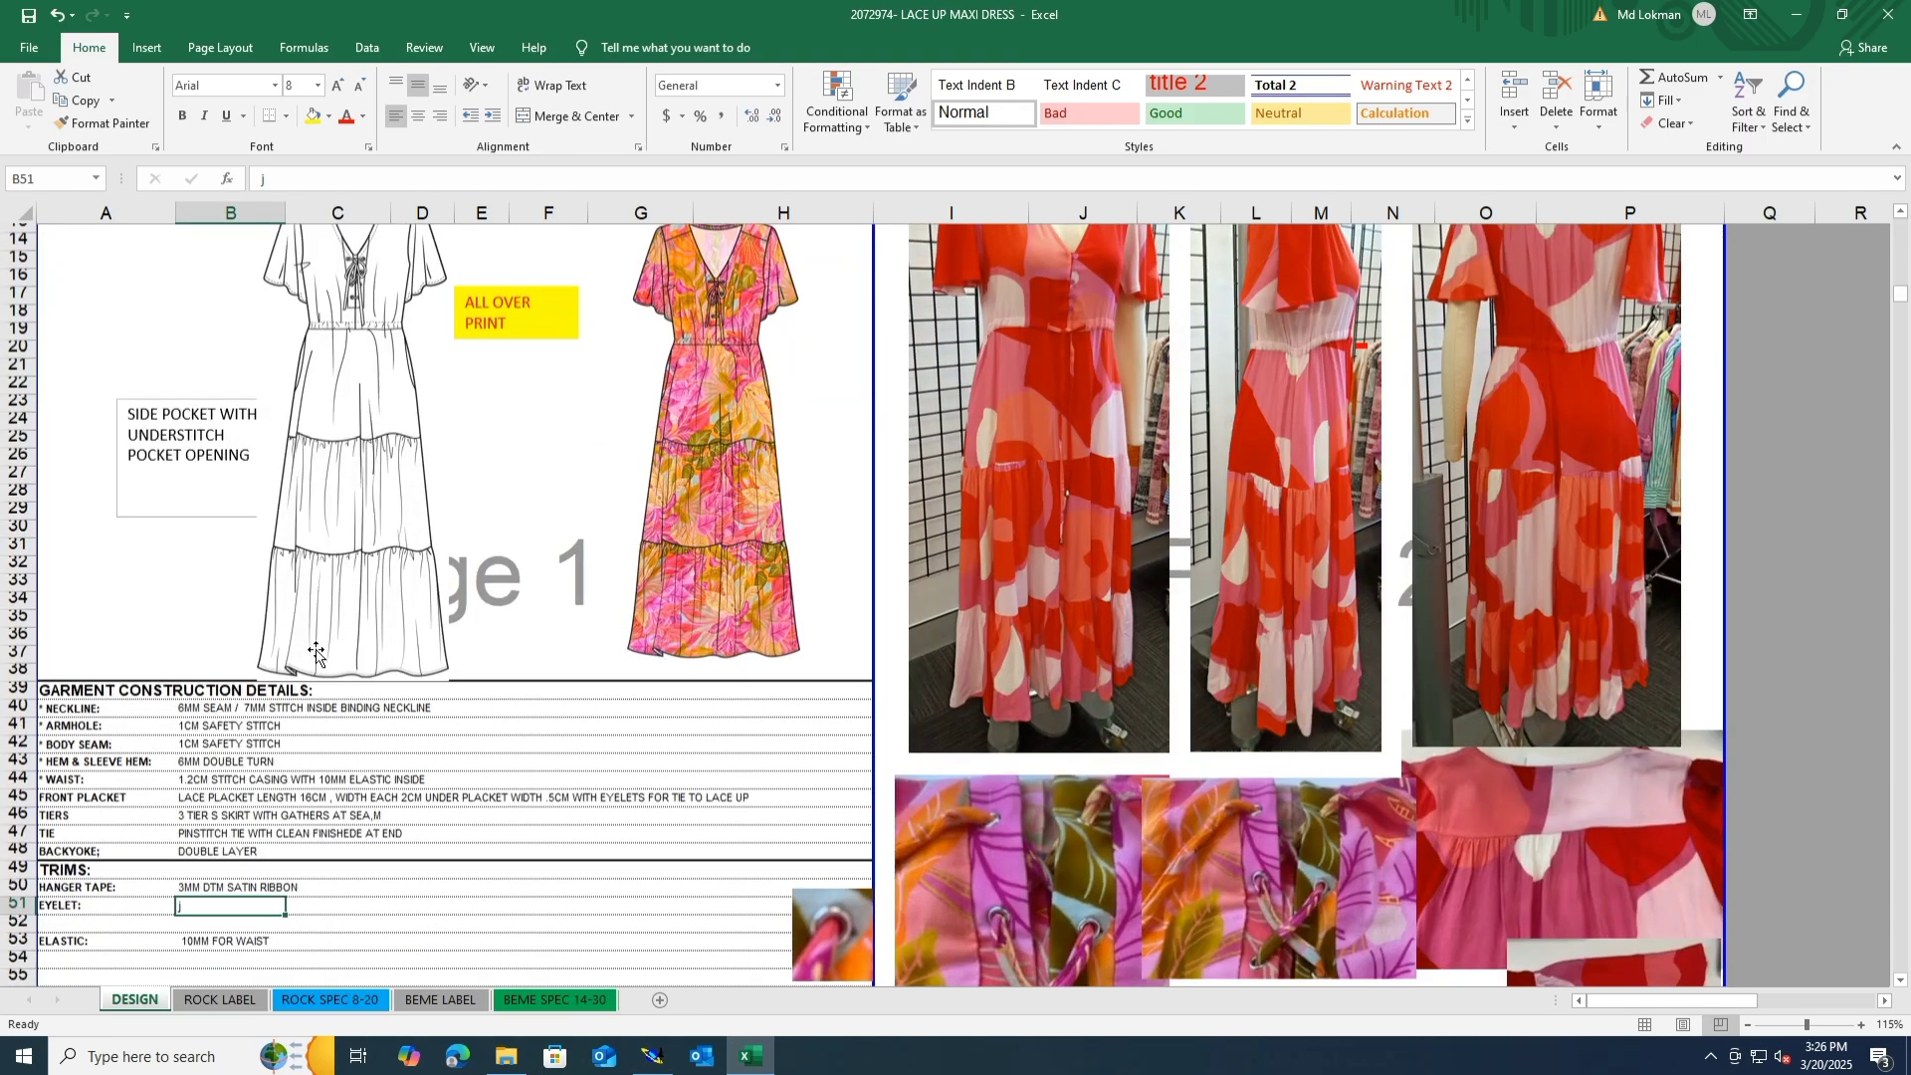
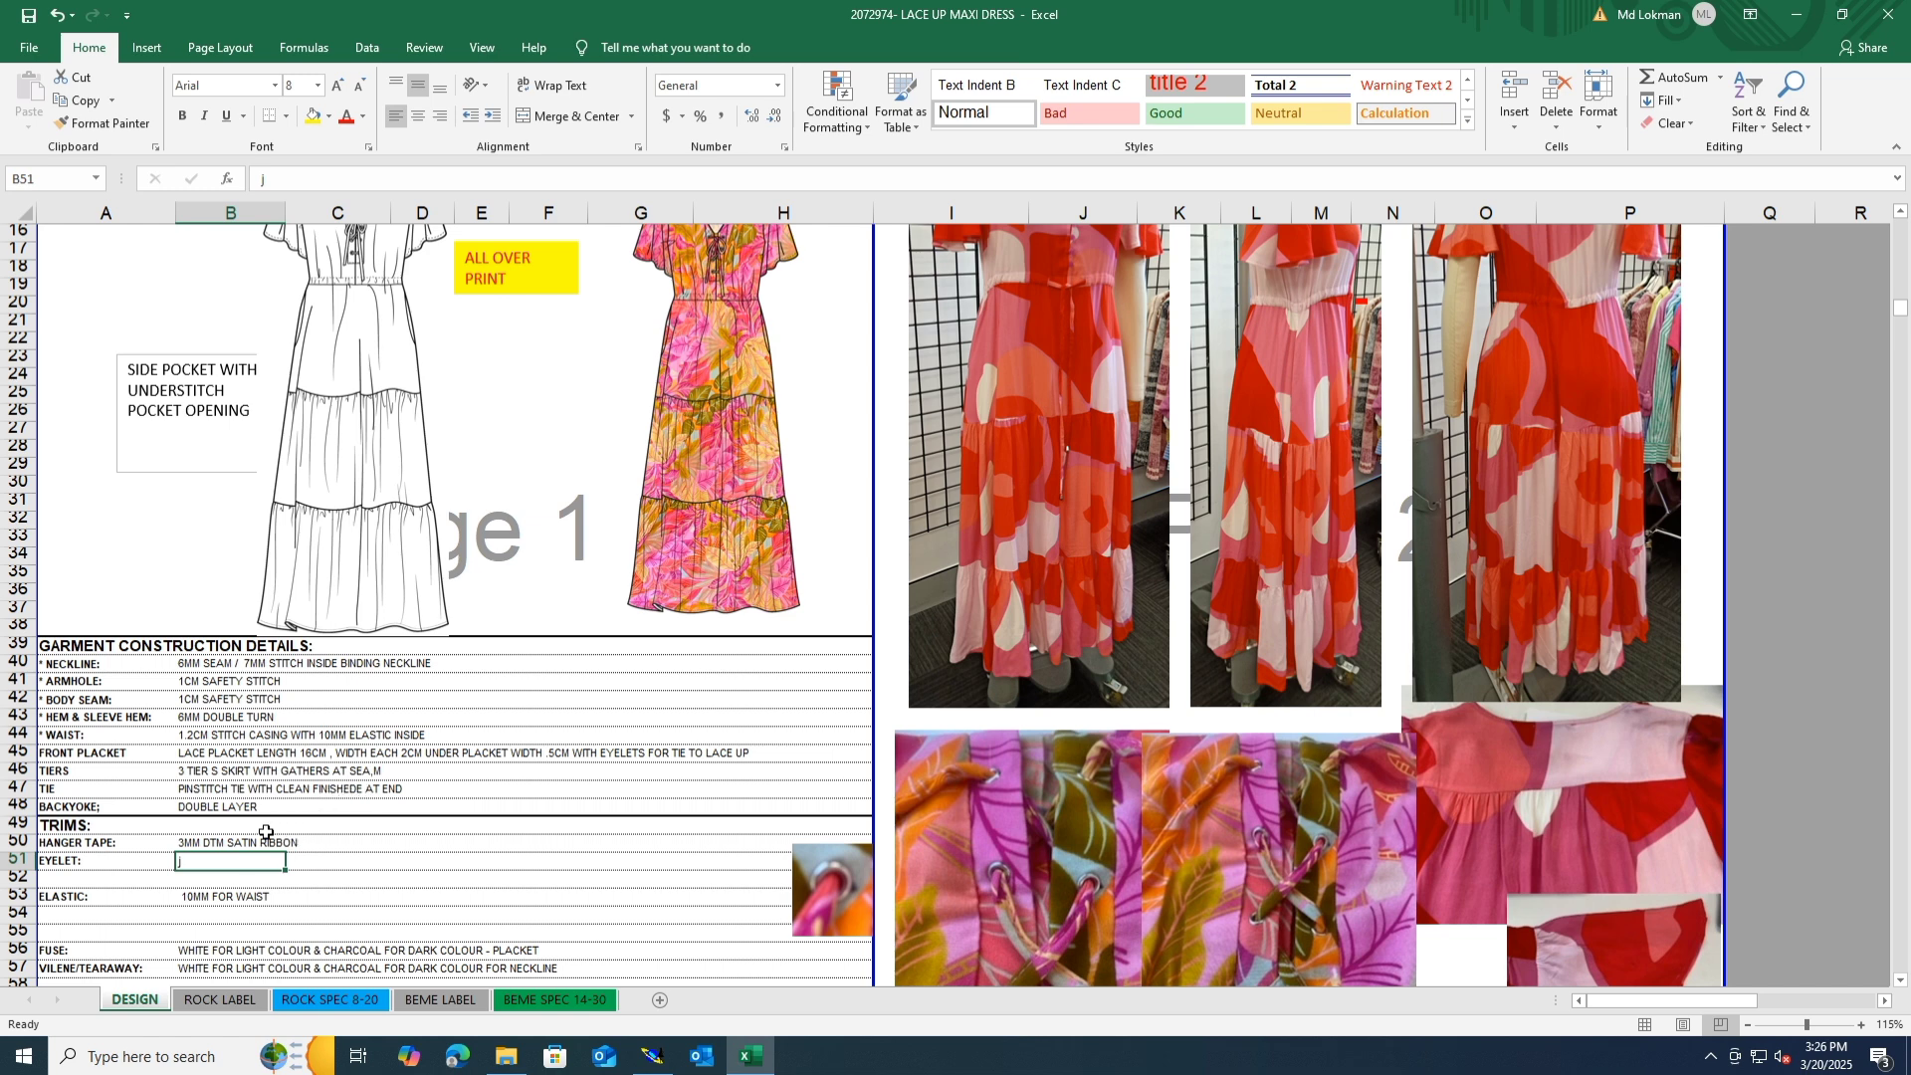
left_click(68, 808)
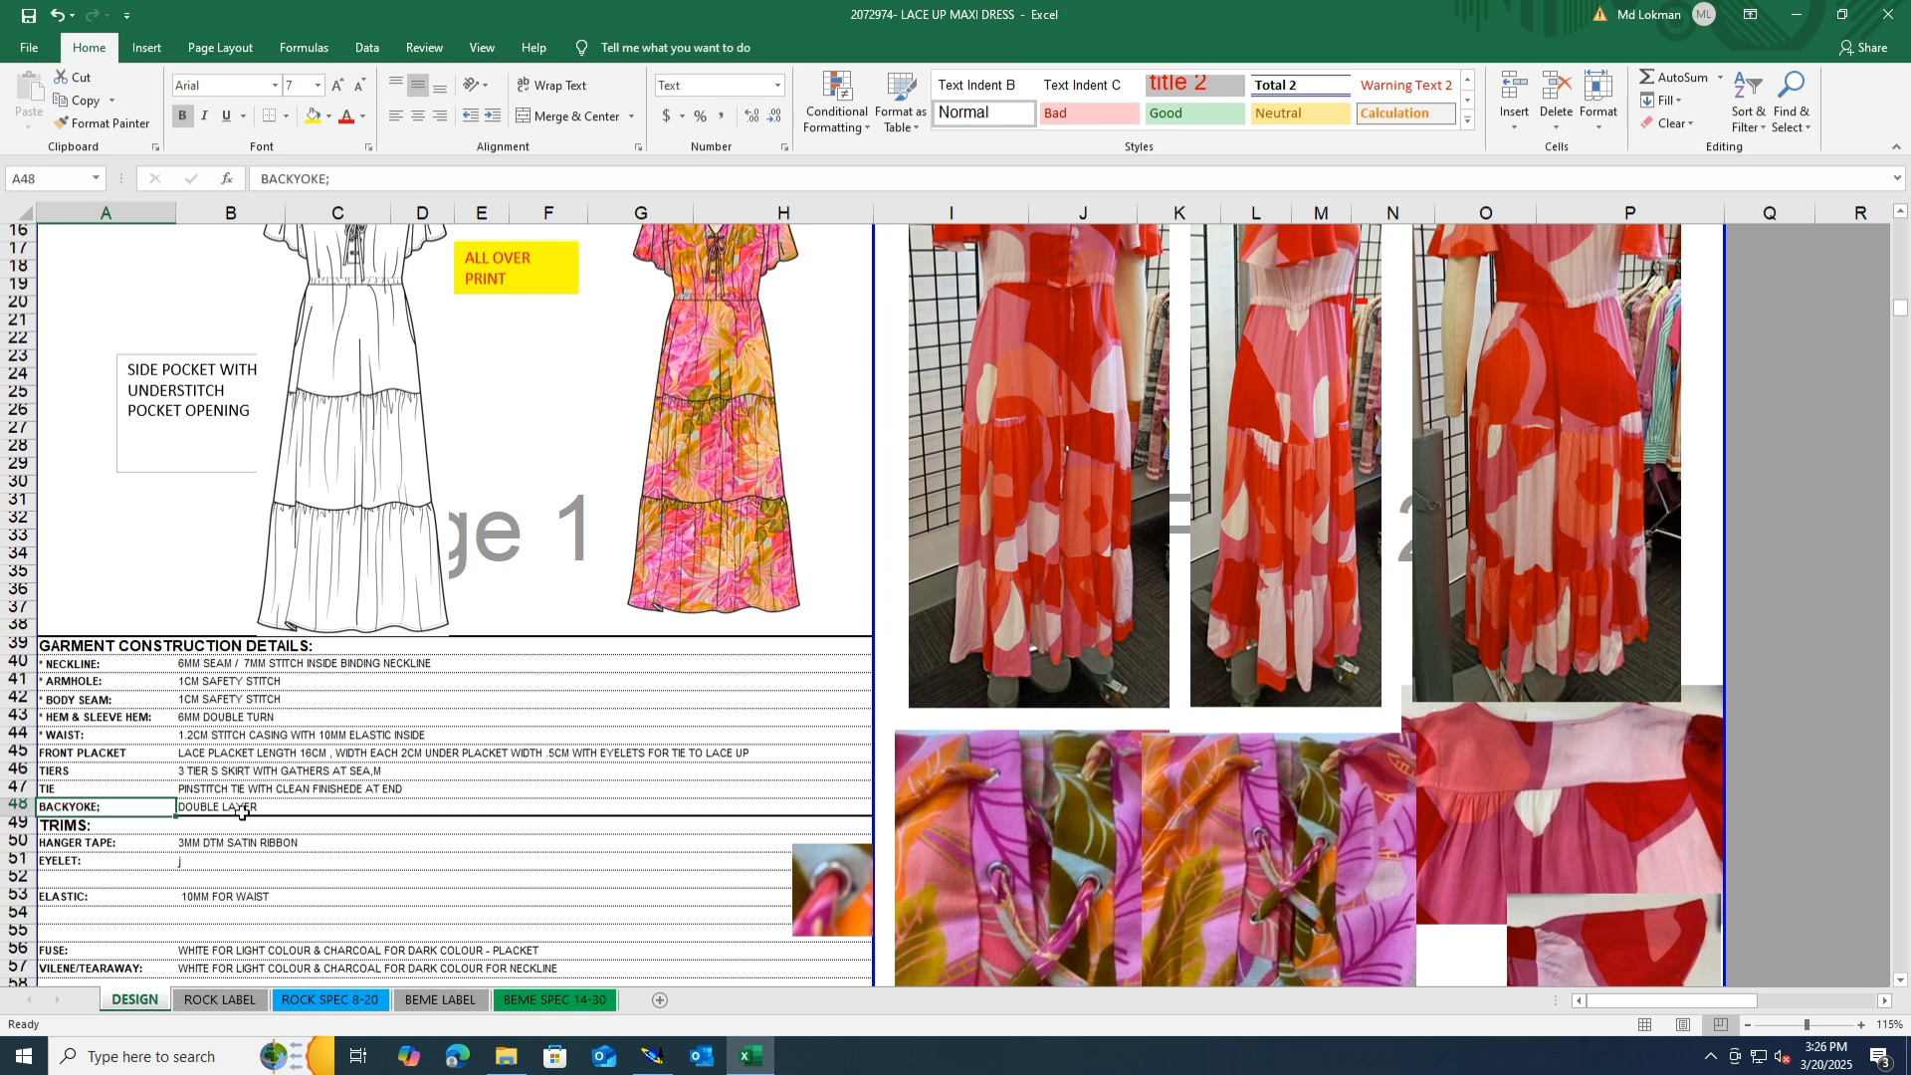
left_click_drag(338, 807, 85, 807)
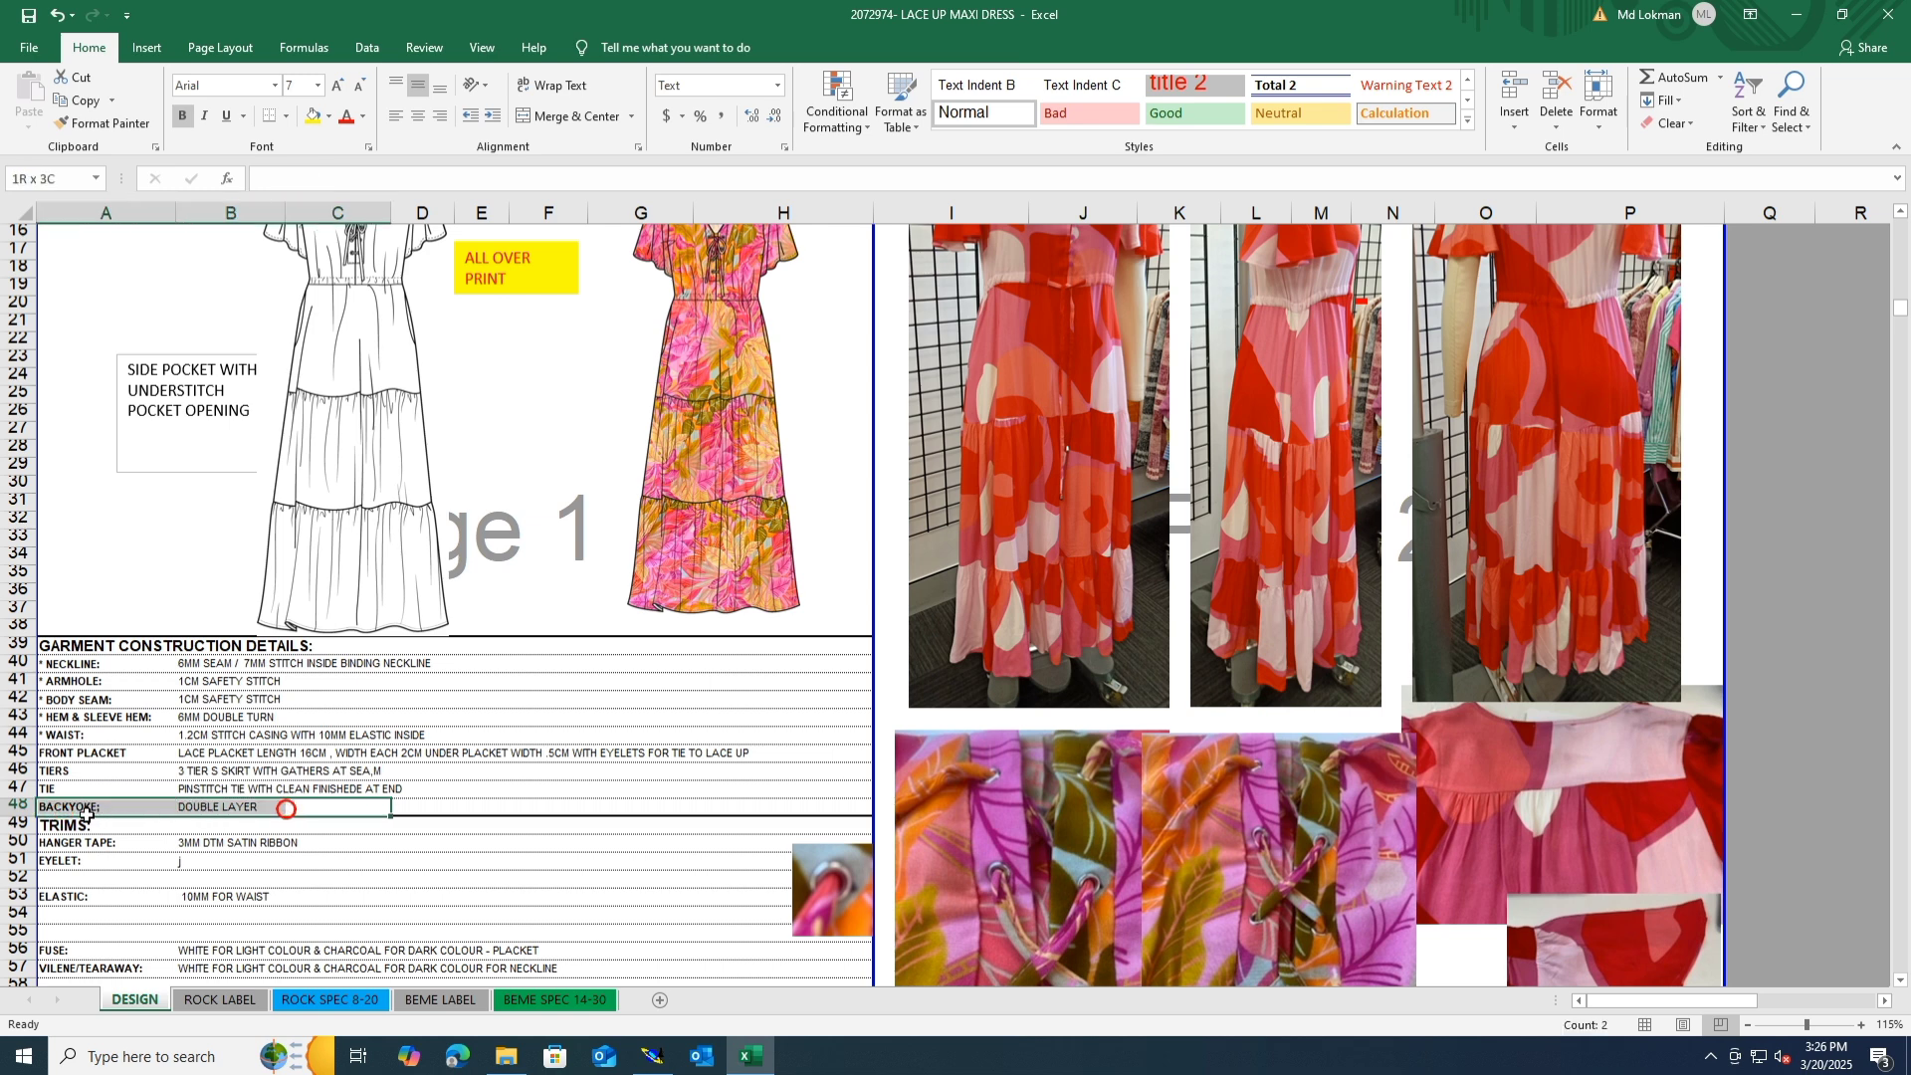
left_click(312, 115)
left_click(468, 844)
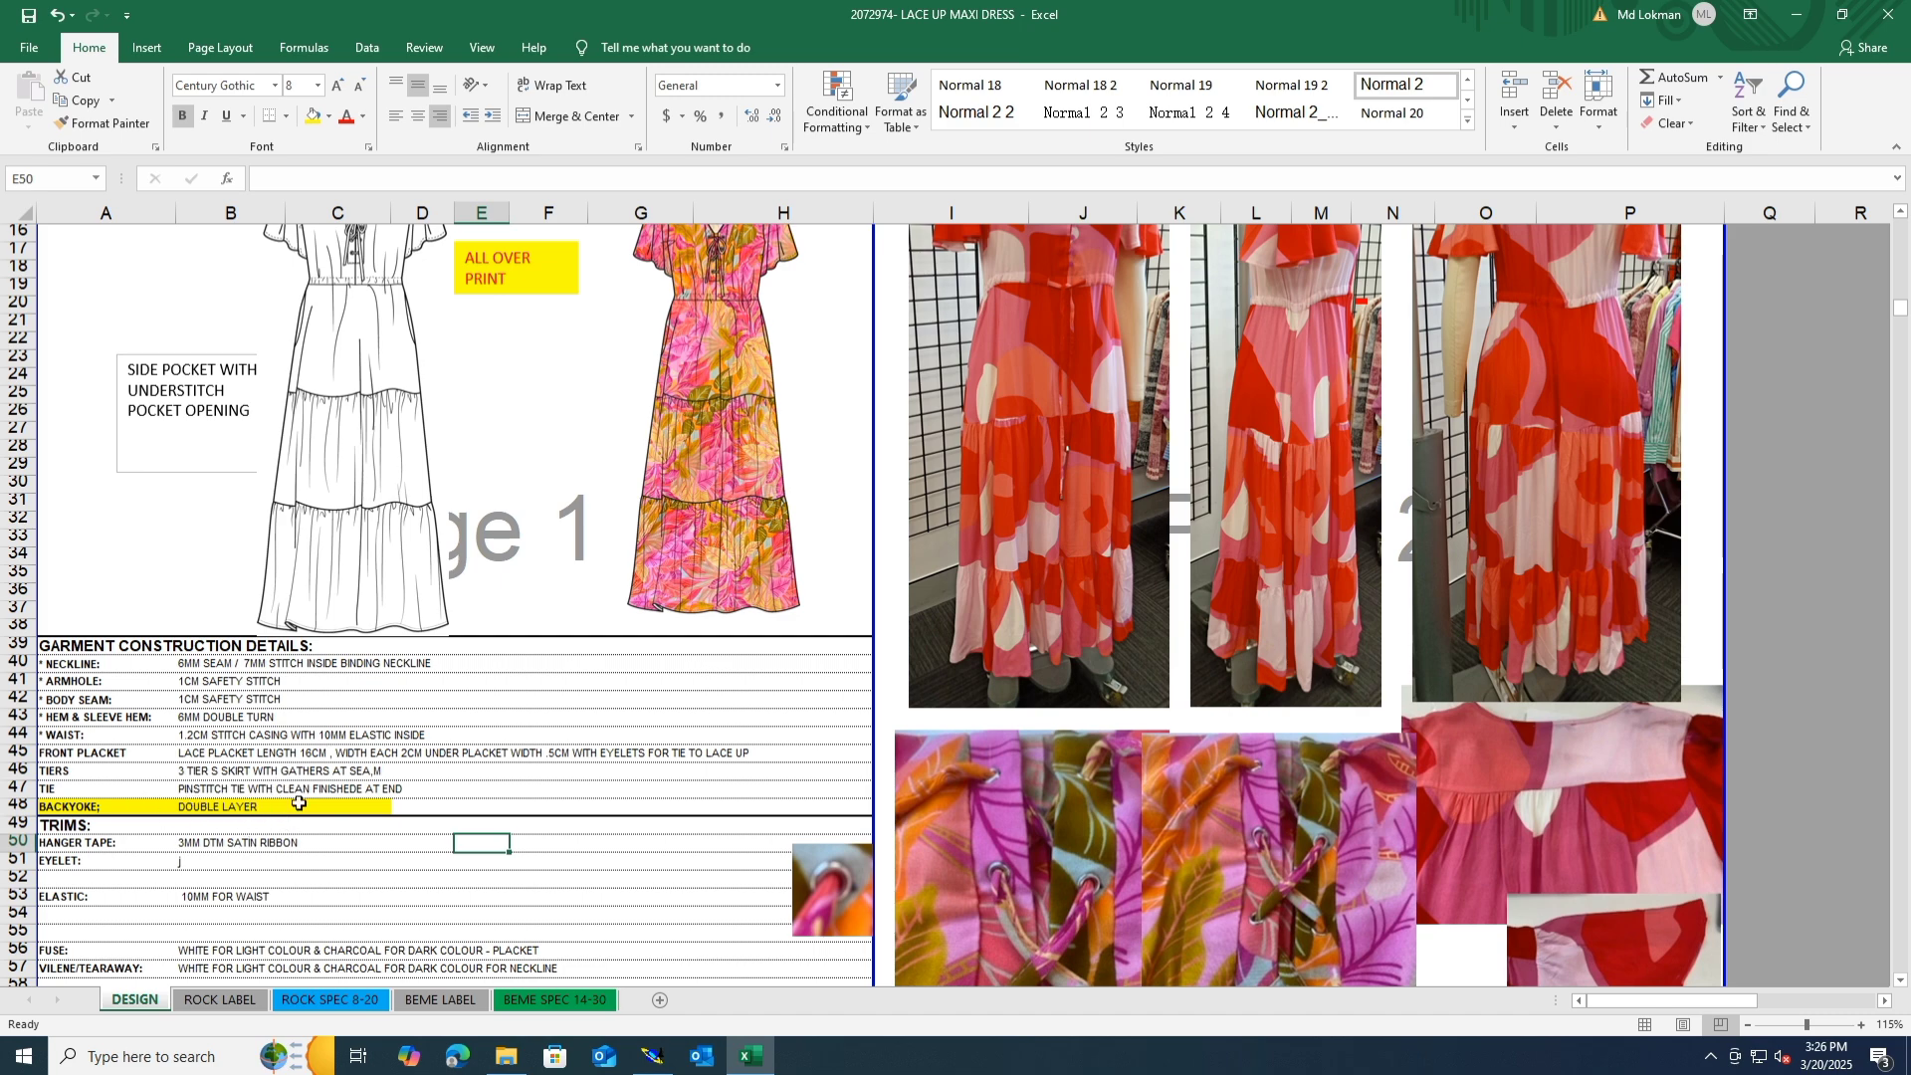
scroll(295, 805, "down", 3)
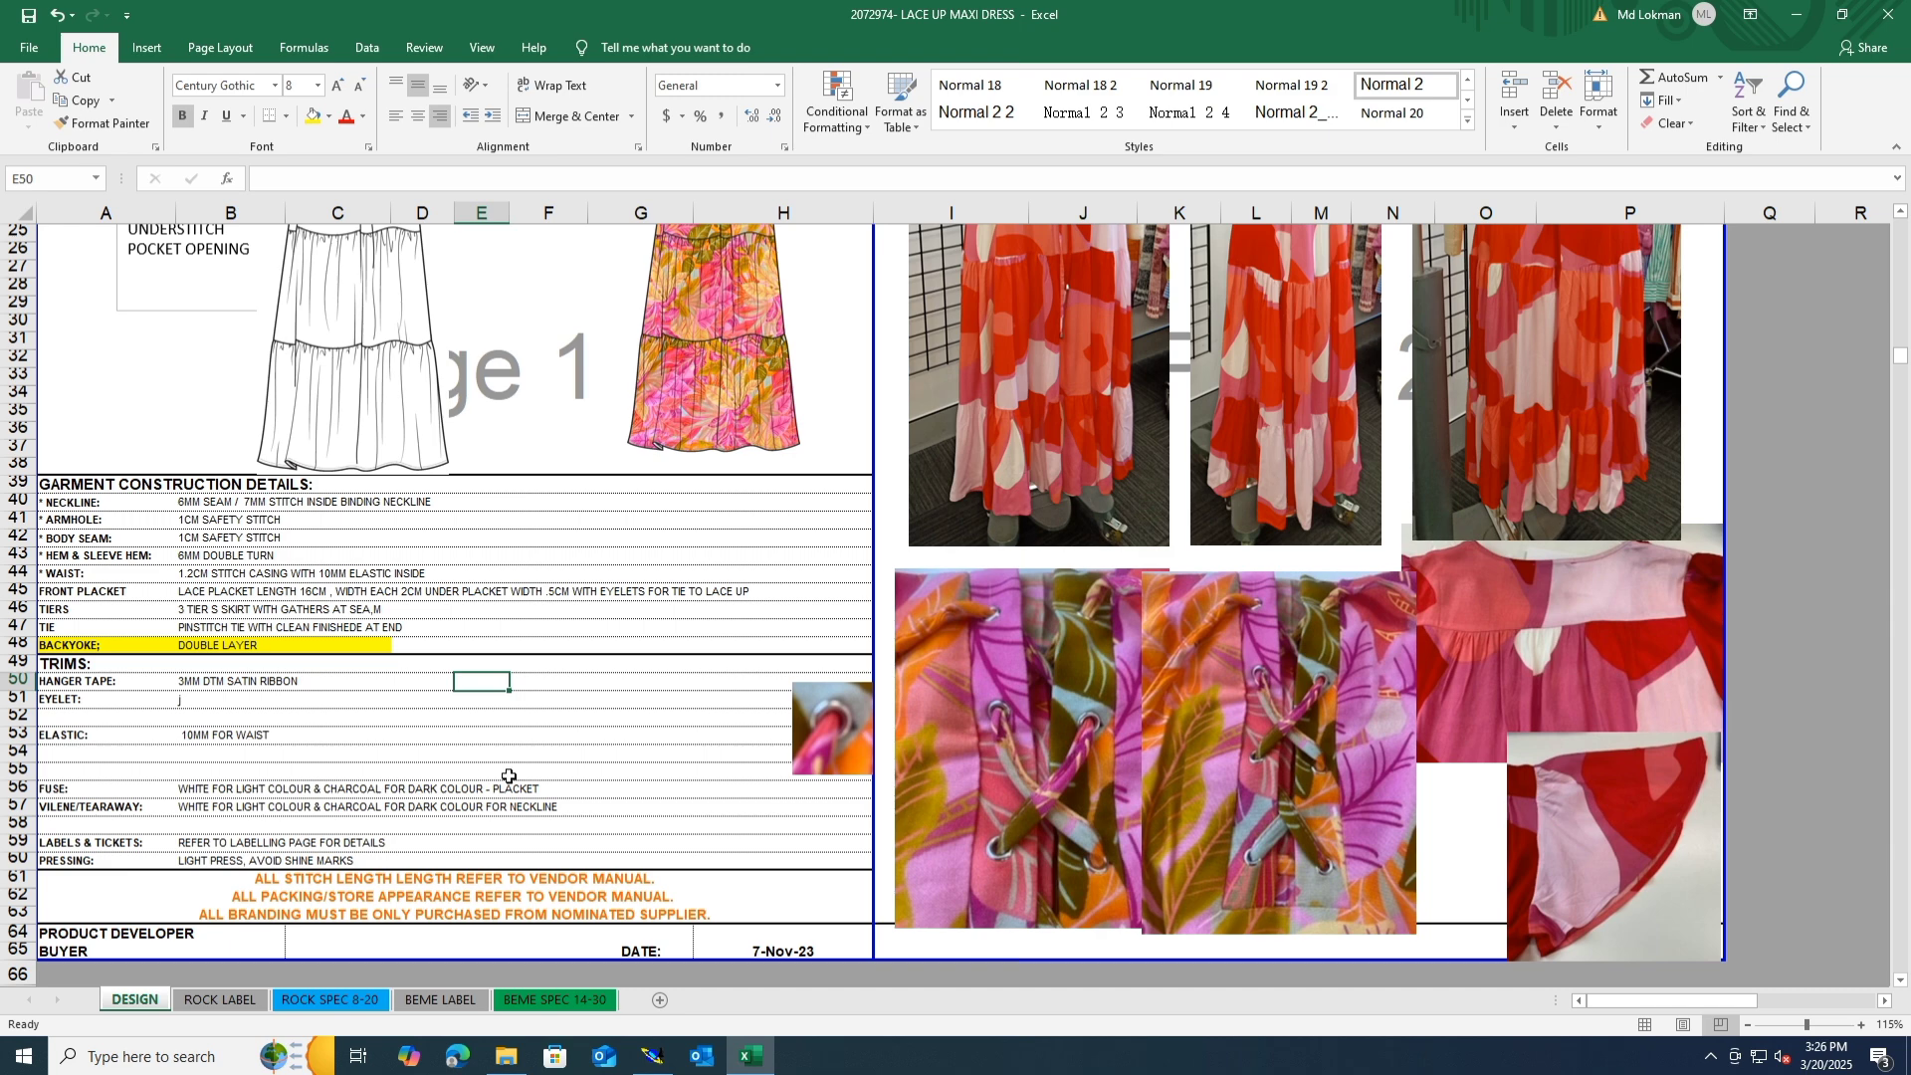
scroll(509, 775, "up", 1)
left_click(566, 786)
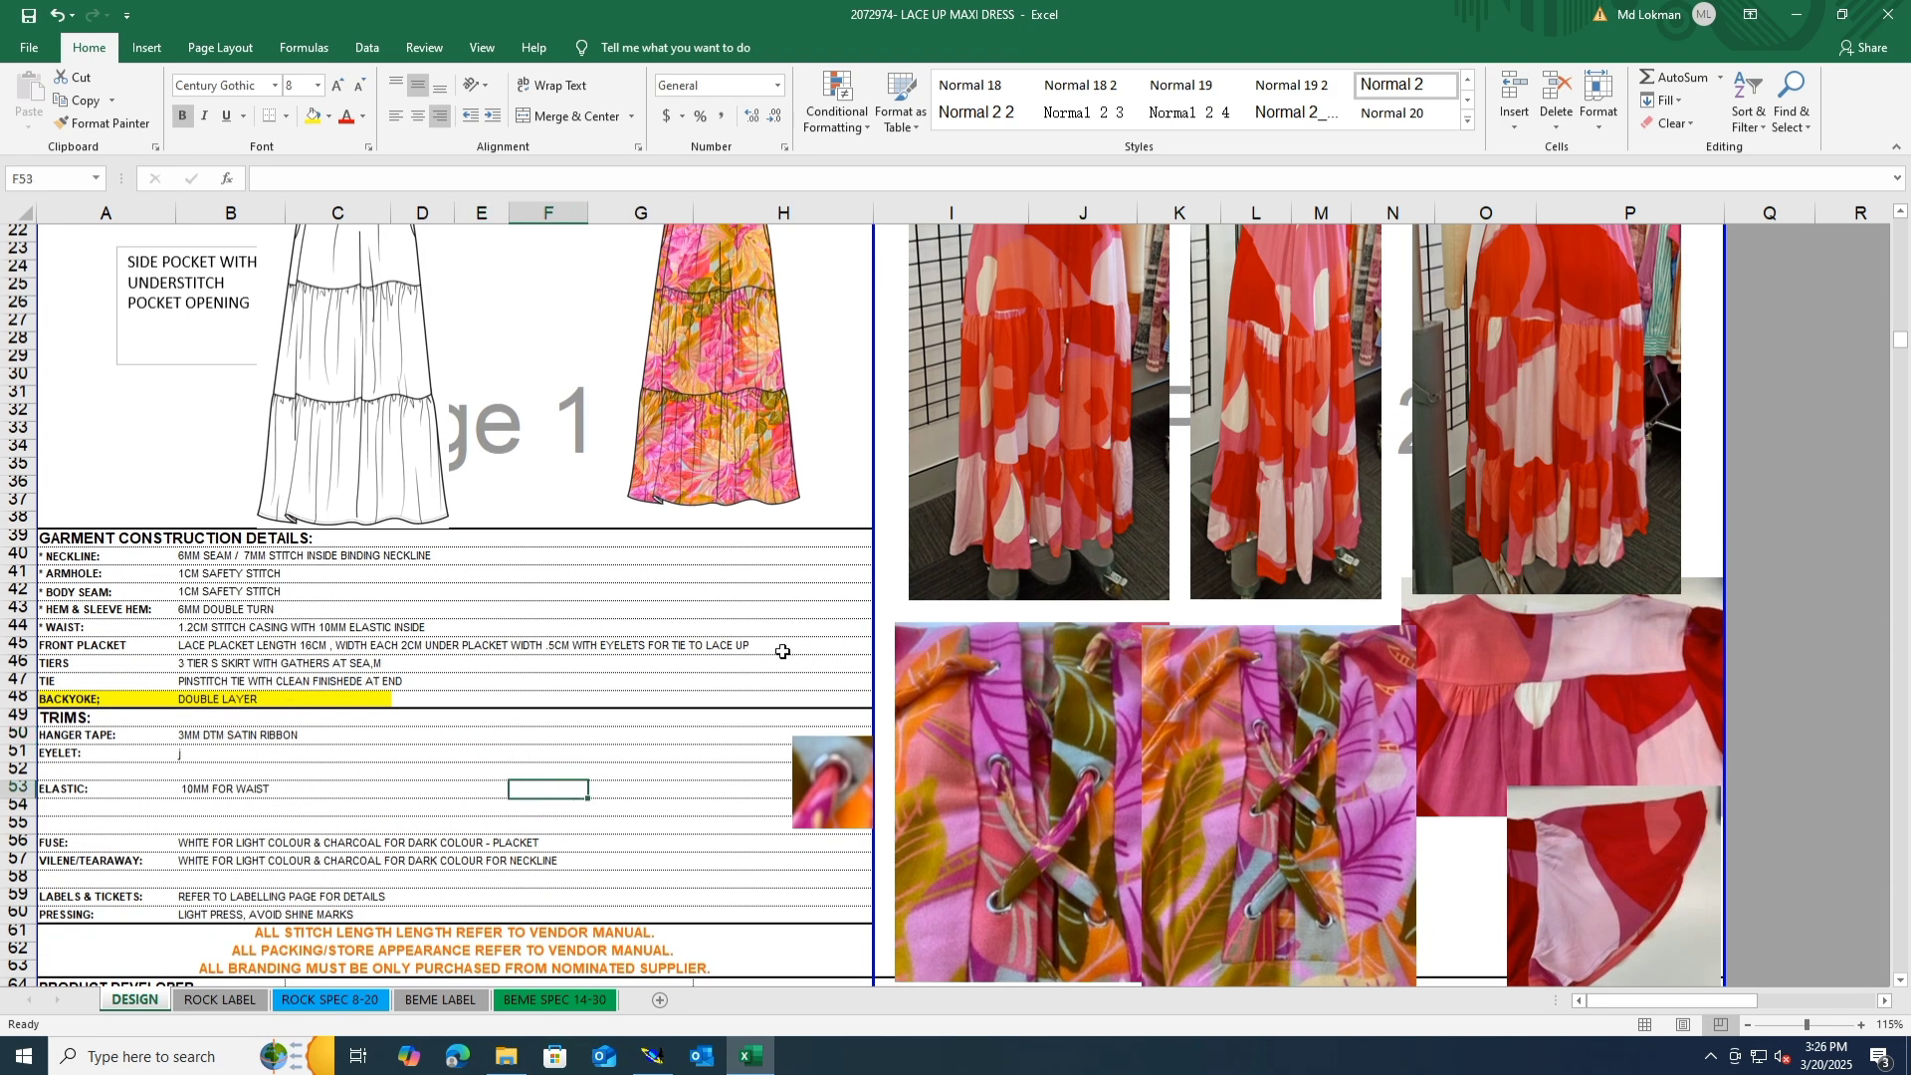
Step: Switch back to Modaris and change the back yoke sheet's comment to "BACK YOUK 1X2"
left_click(652, 1055)
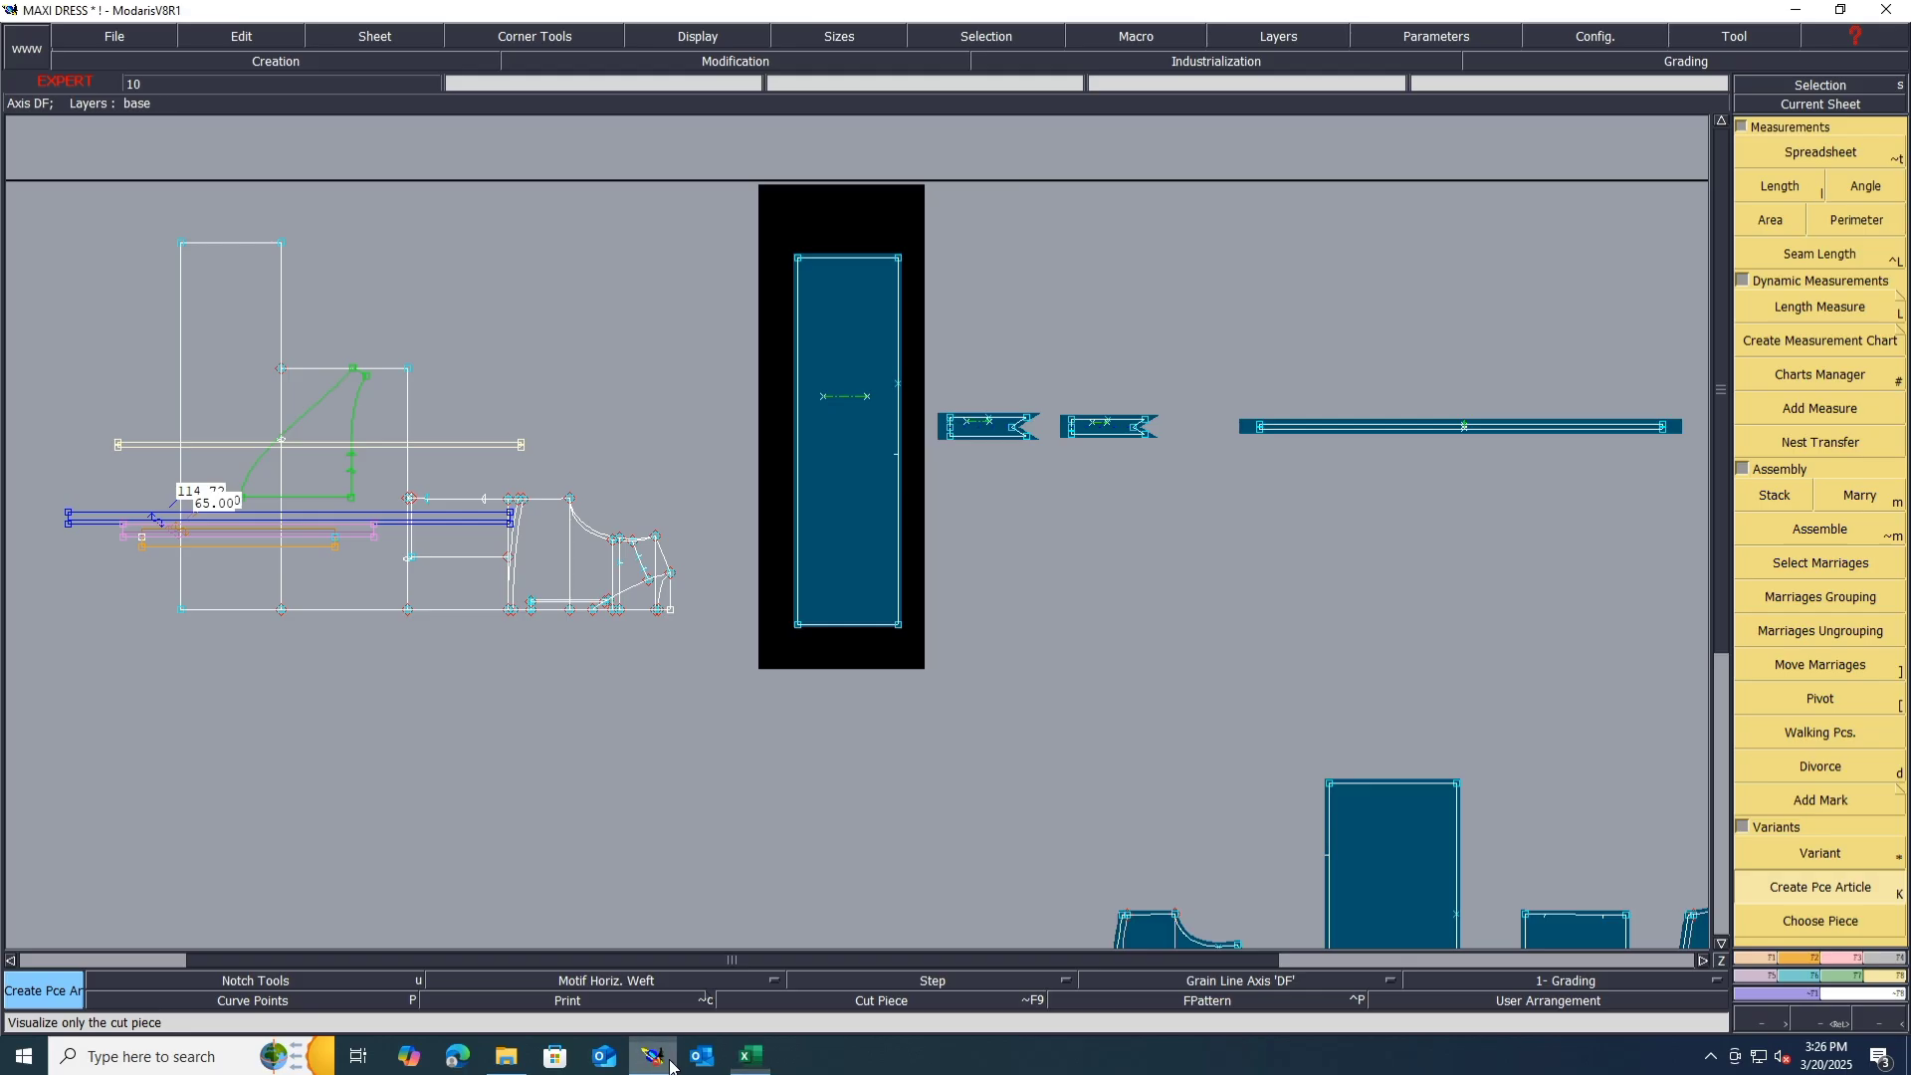
scroll(478, 543, "down", 2)
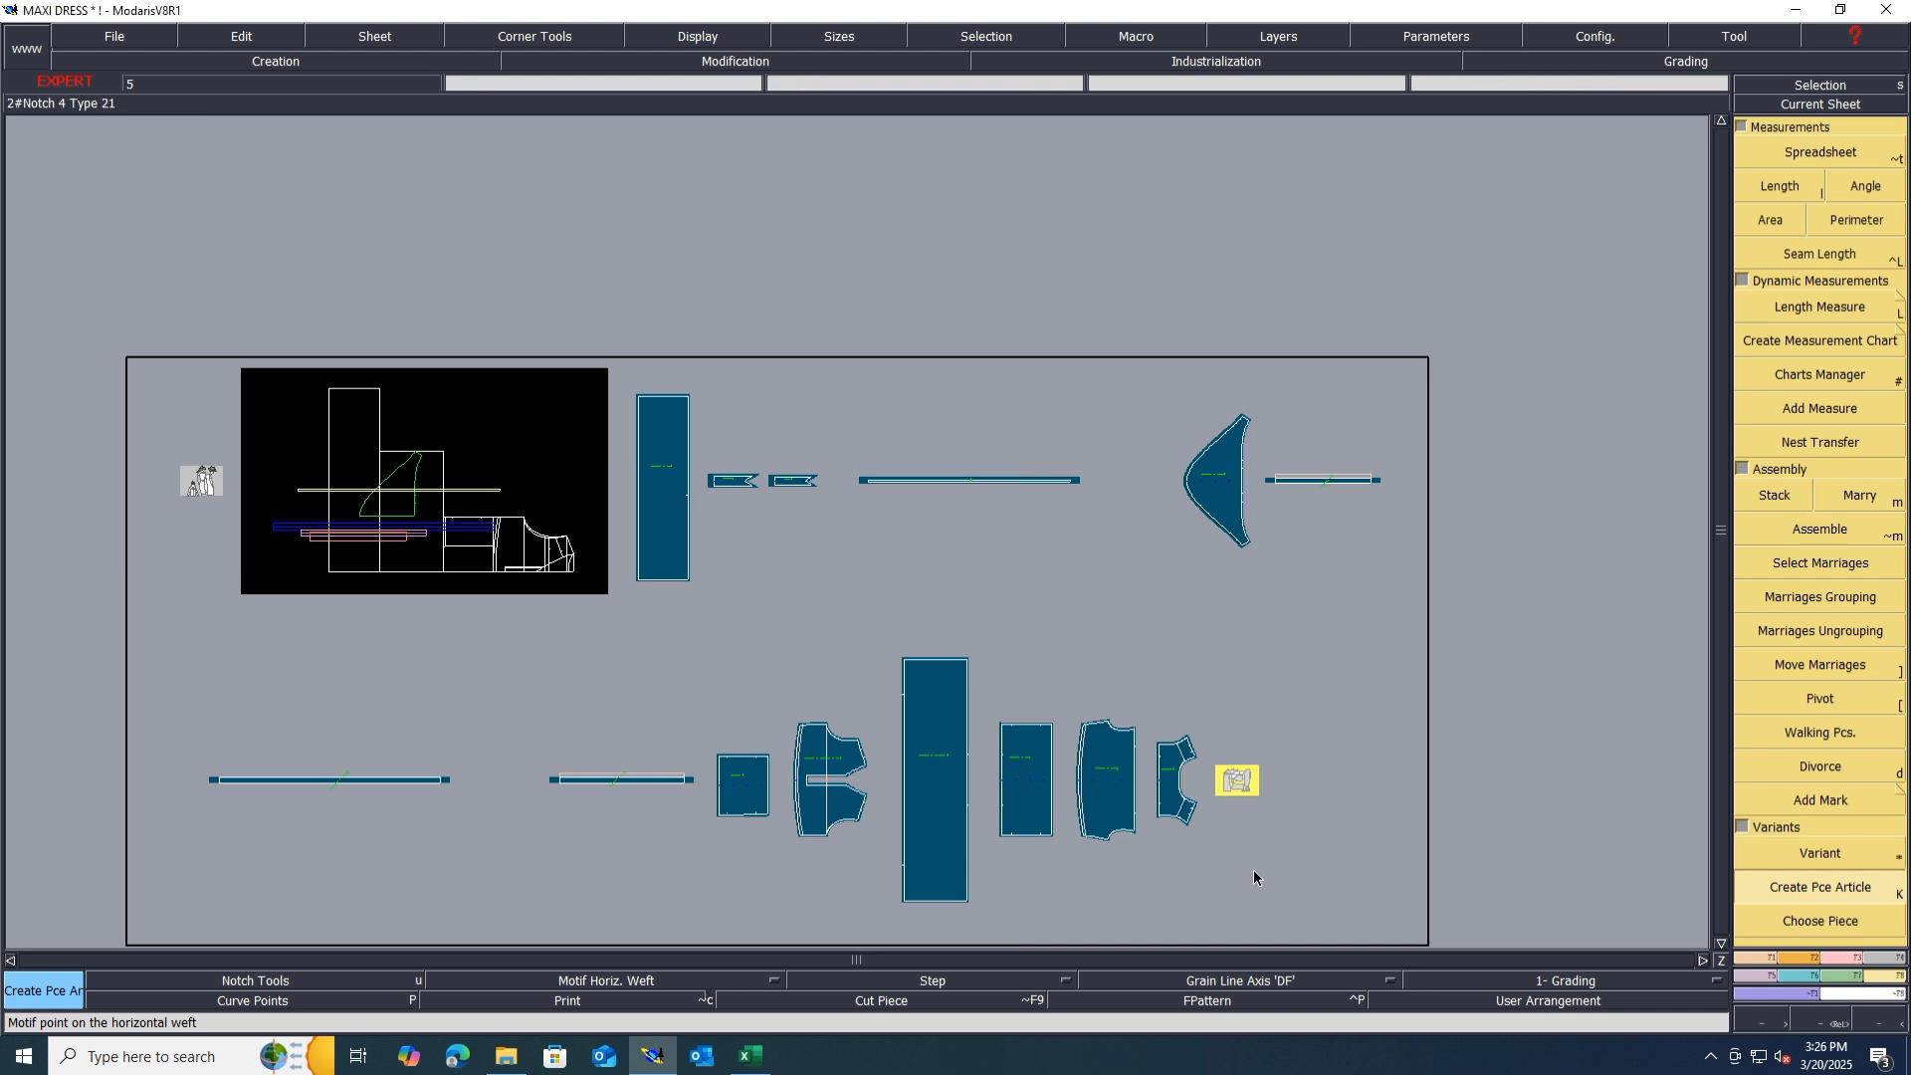
scroll(1195, 836, "up", 3)
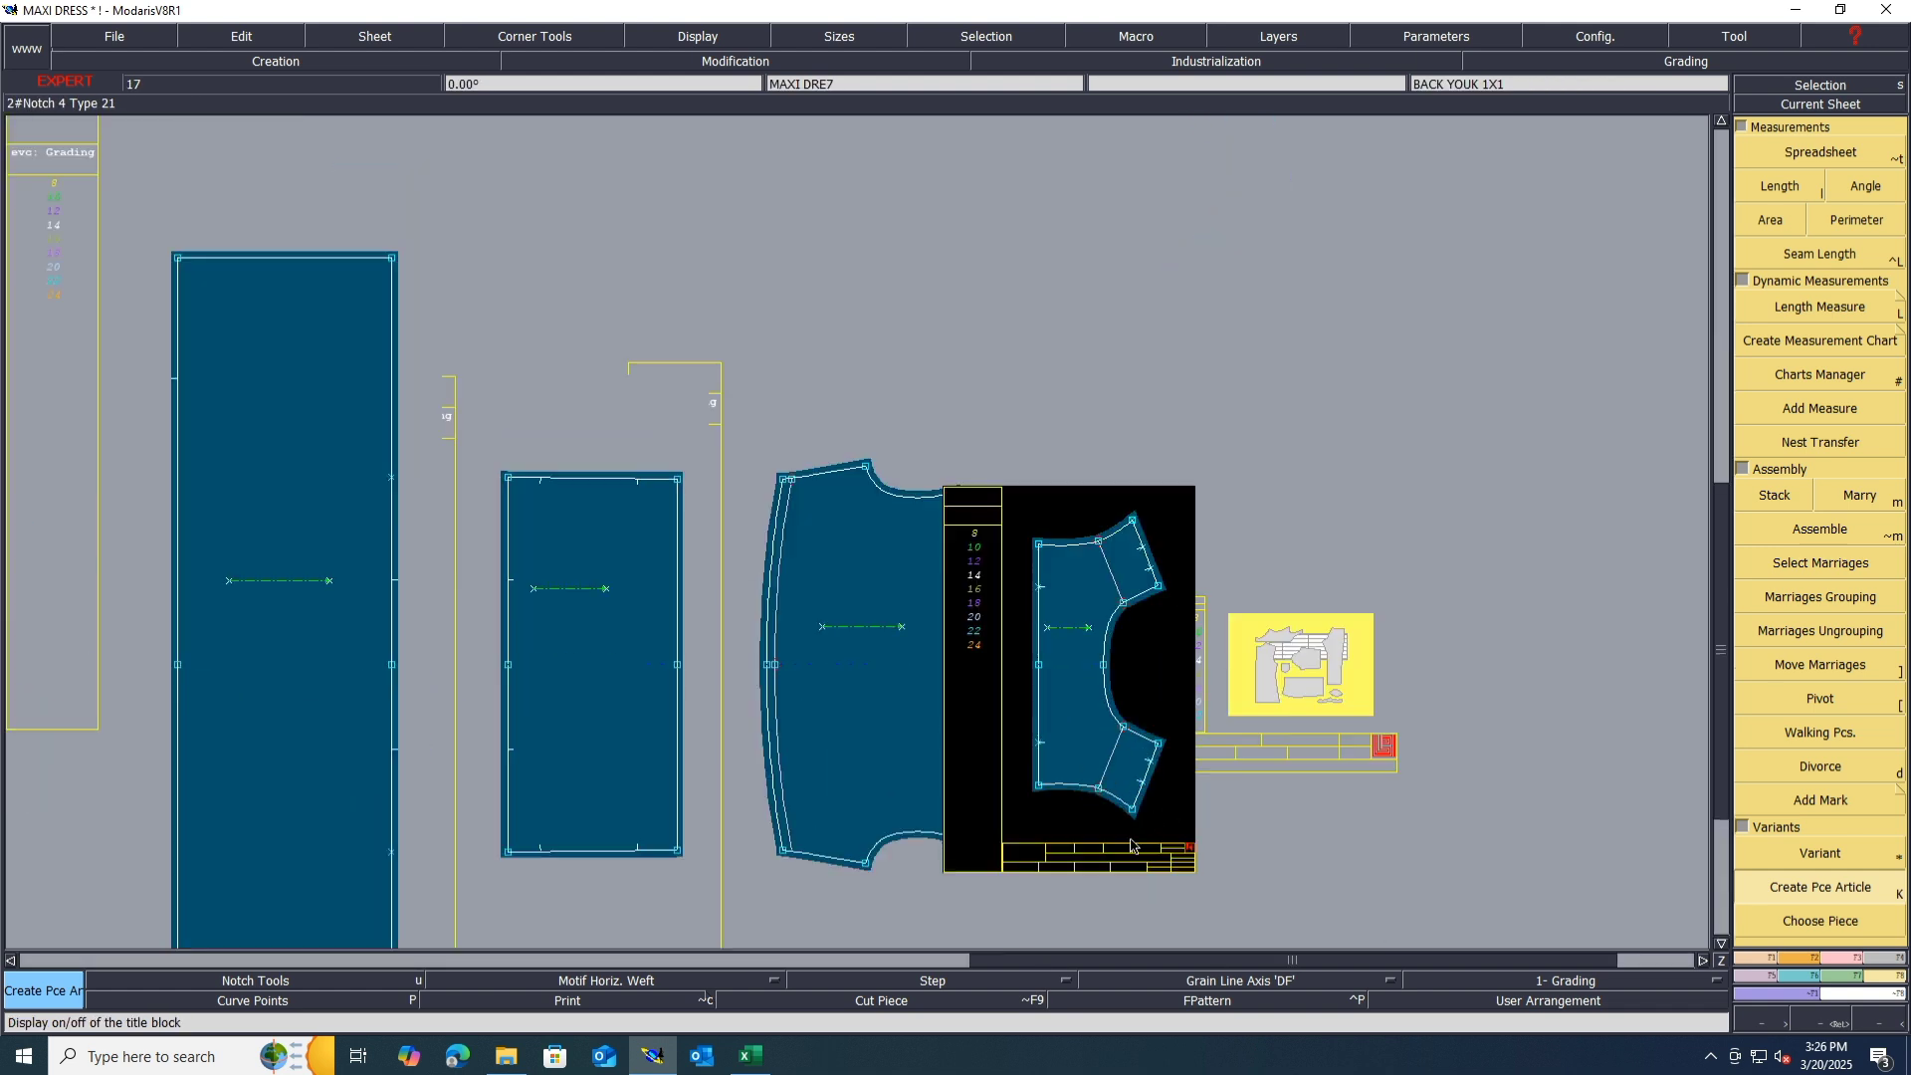
scroll(1165, 816, "up", 3)
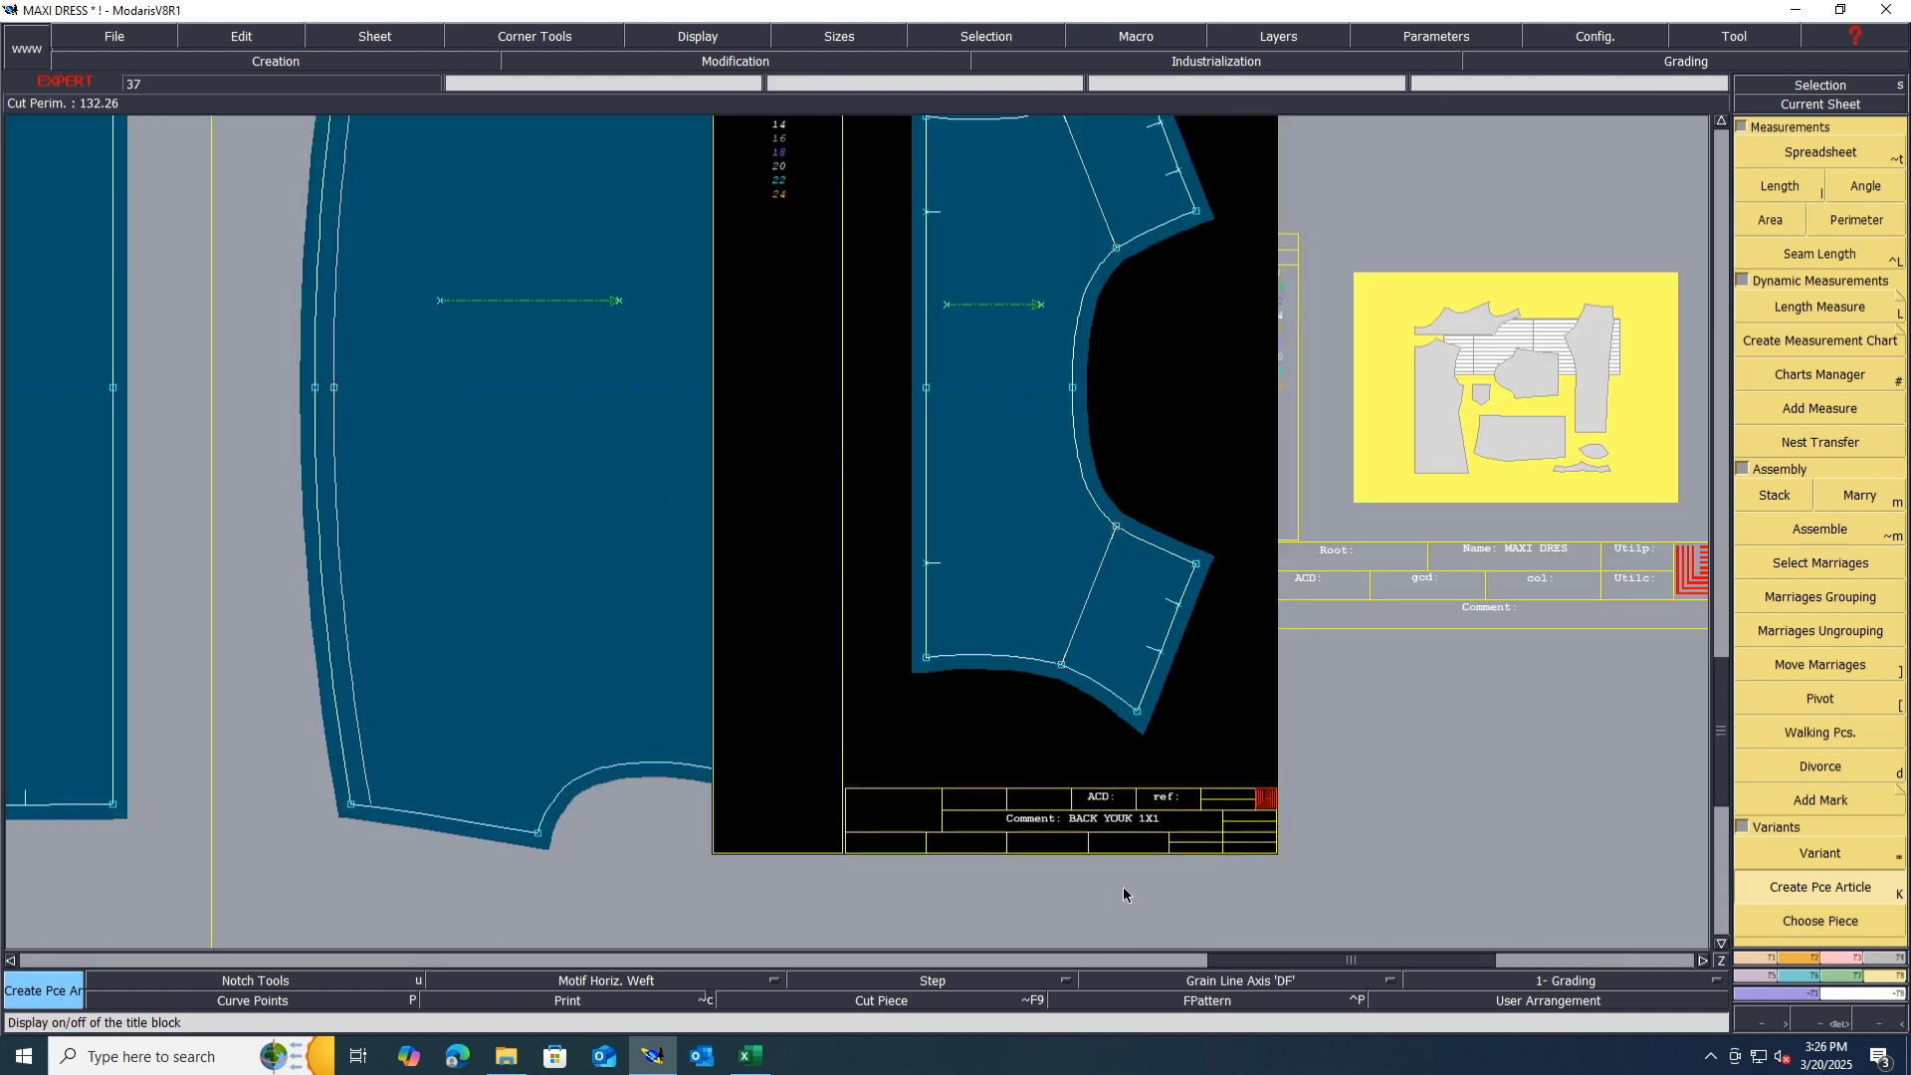
left_click(1162, 826)
key("Return")
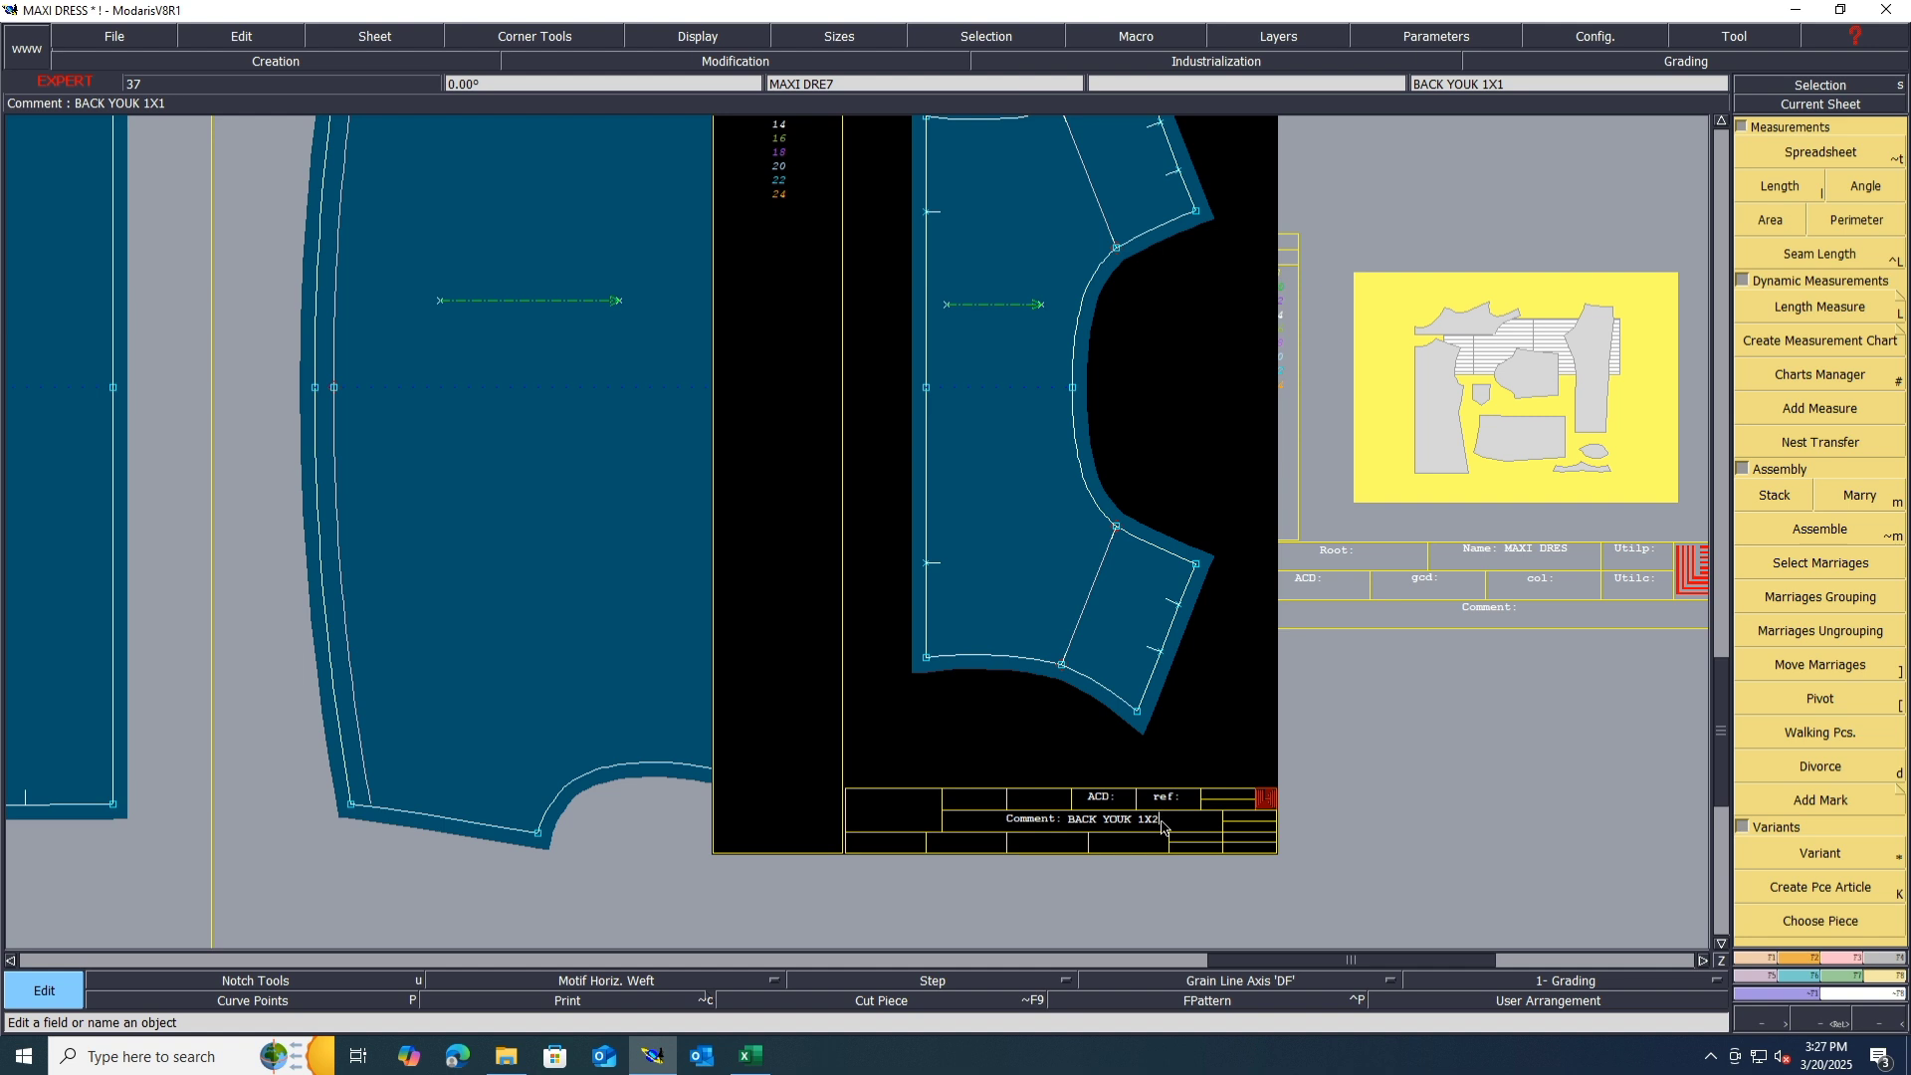
Step: Arrange all sheets, check the piece articles in the MAXI DRES variant table and close it
key("j")
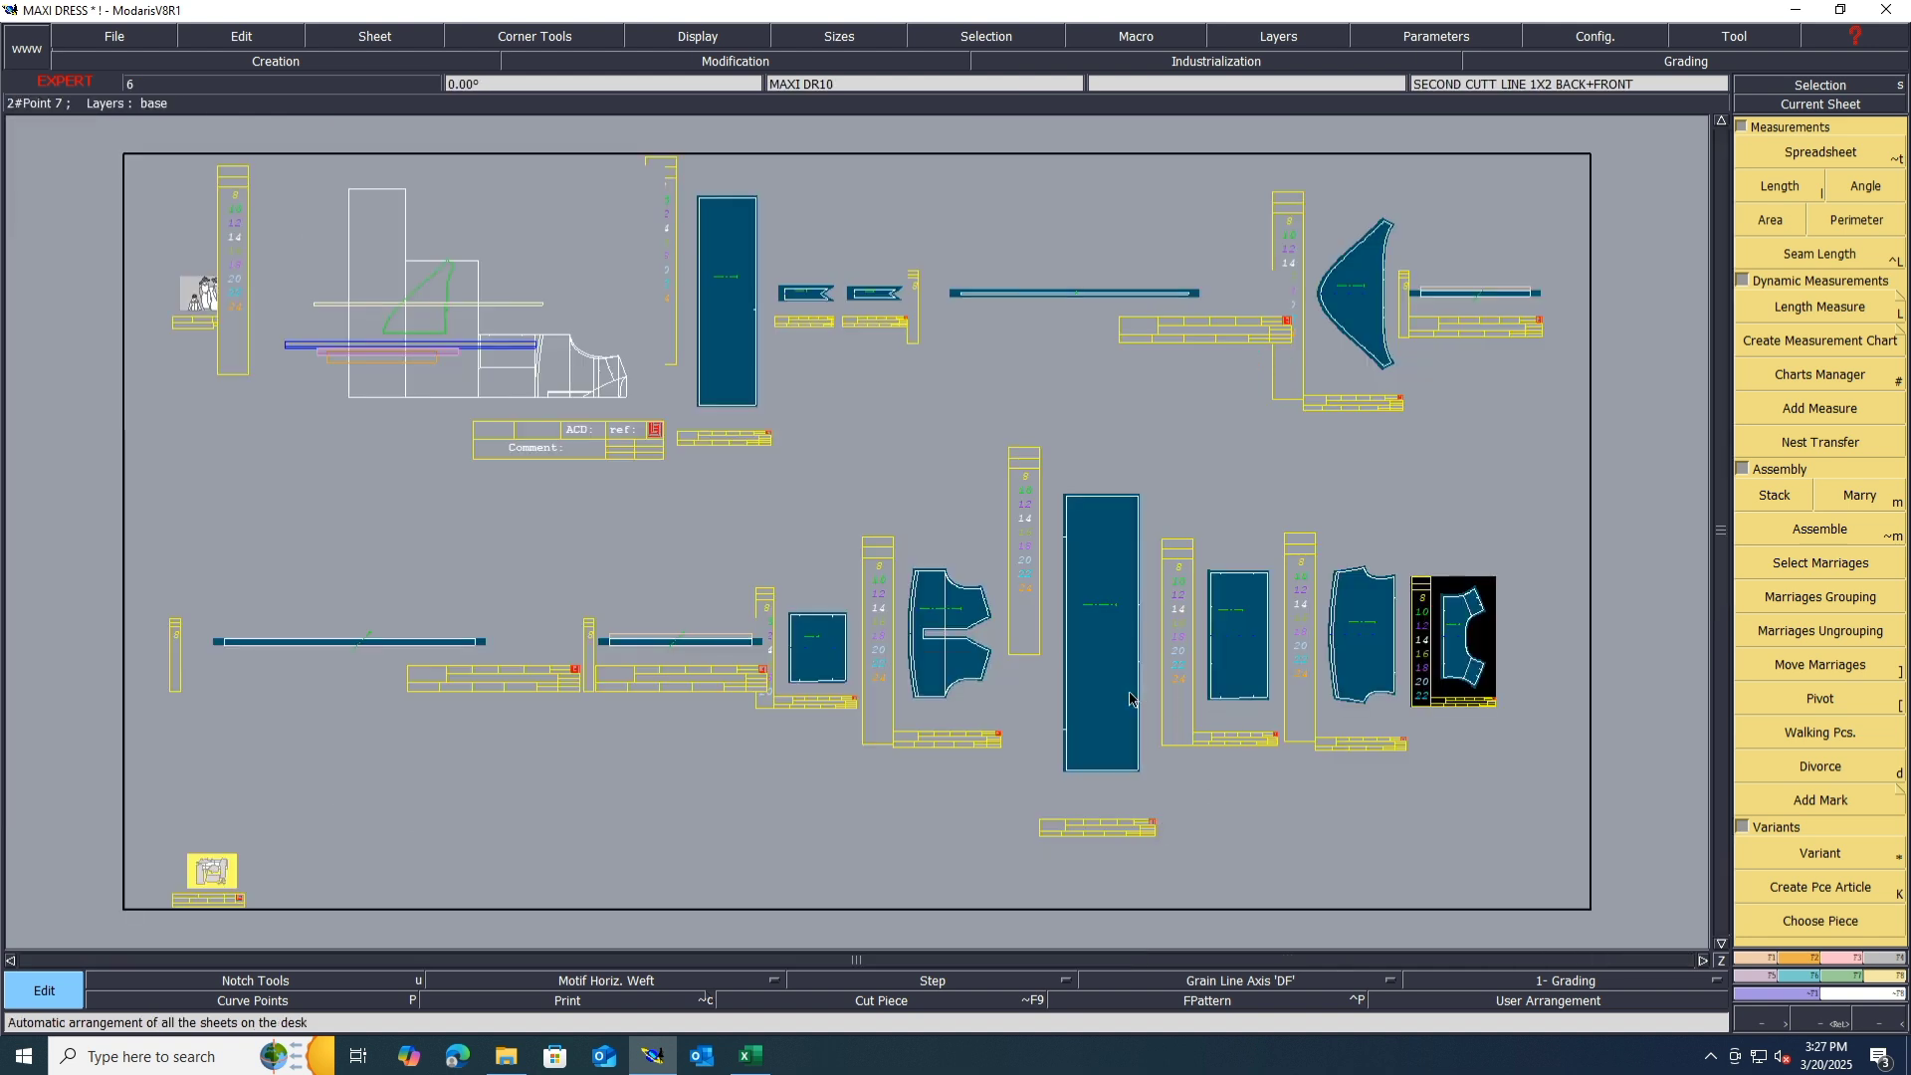
key("asterisk")
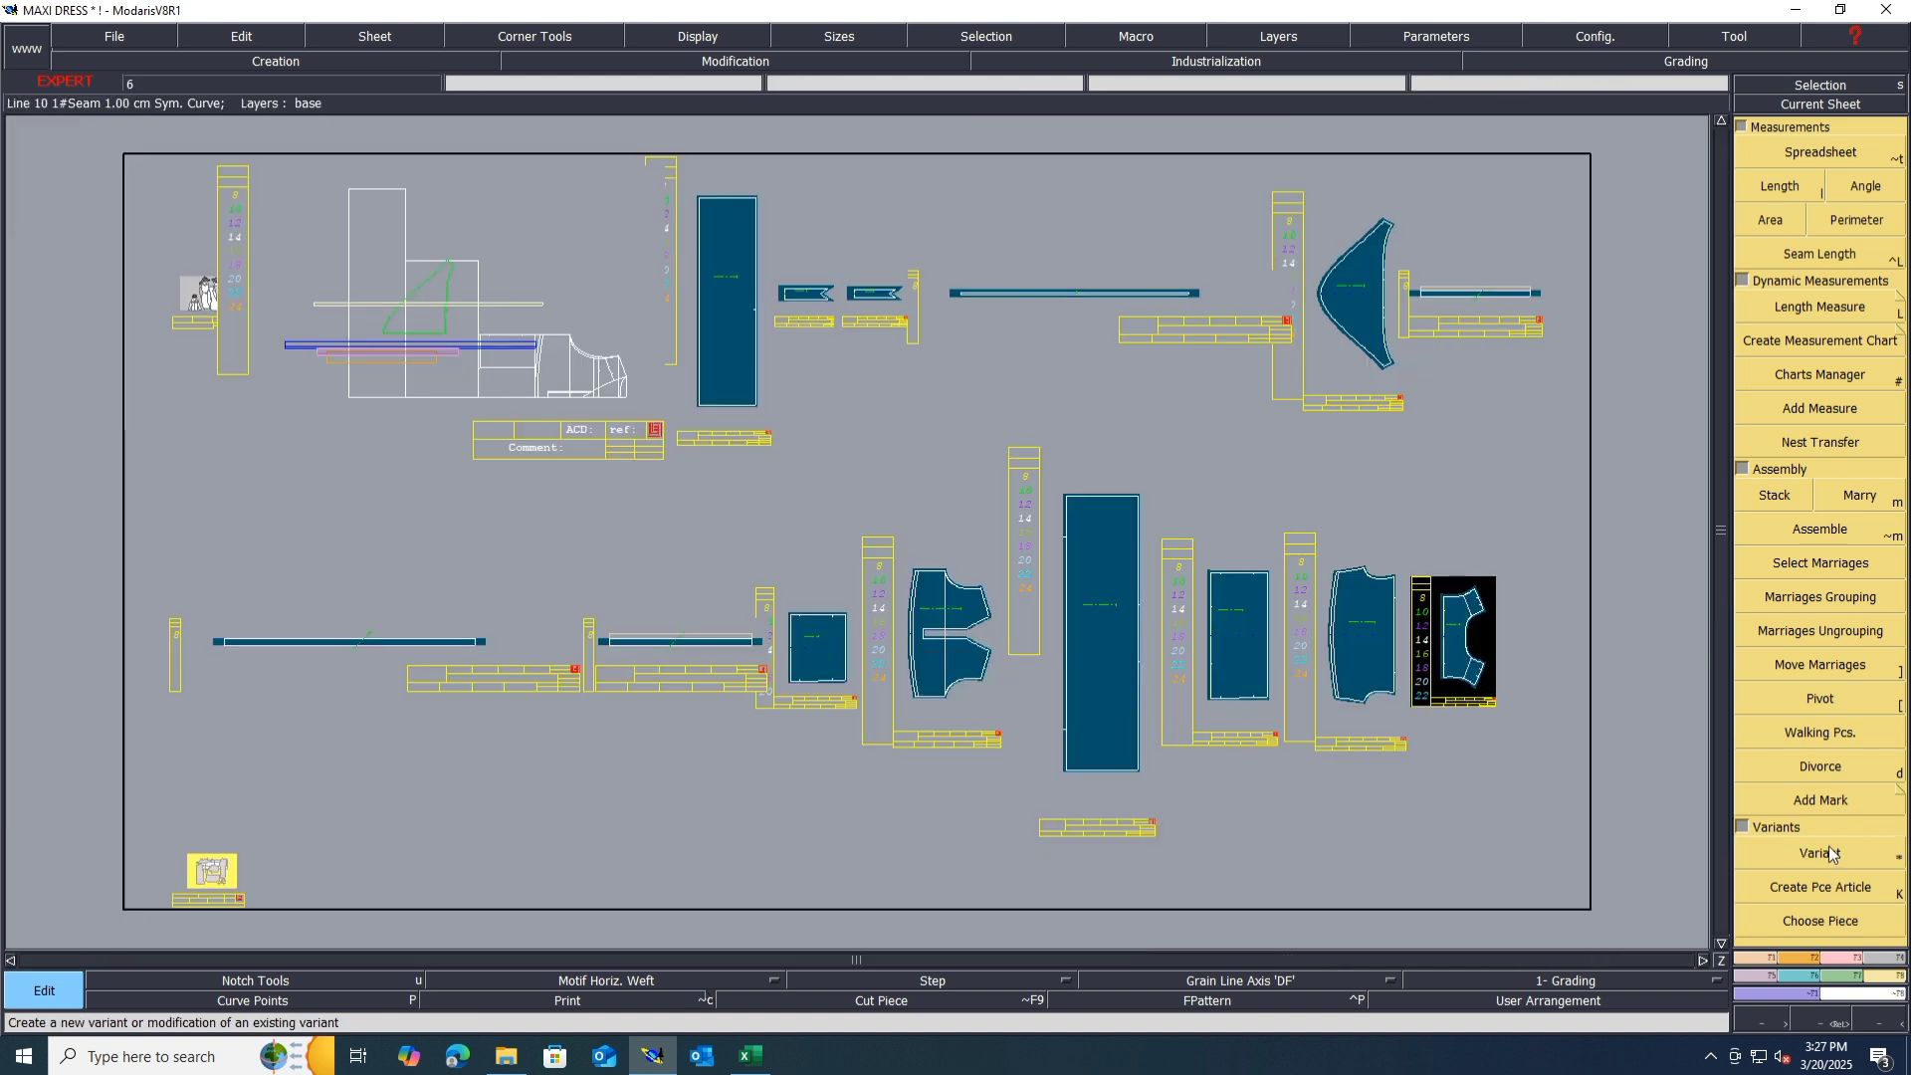
left_click(212, 885)
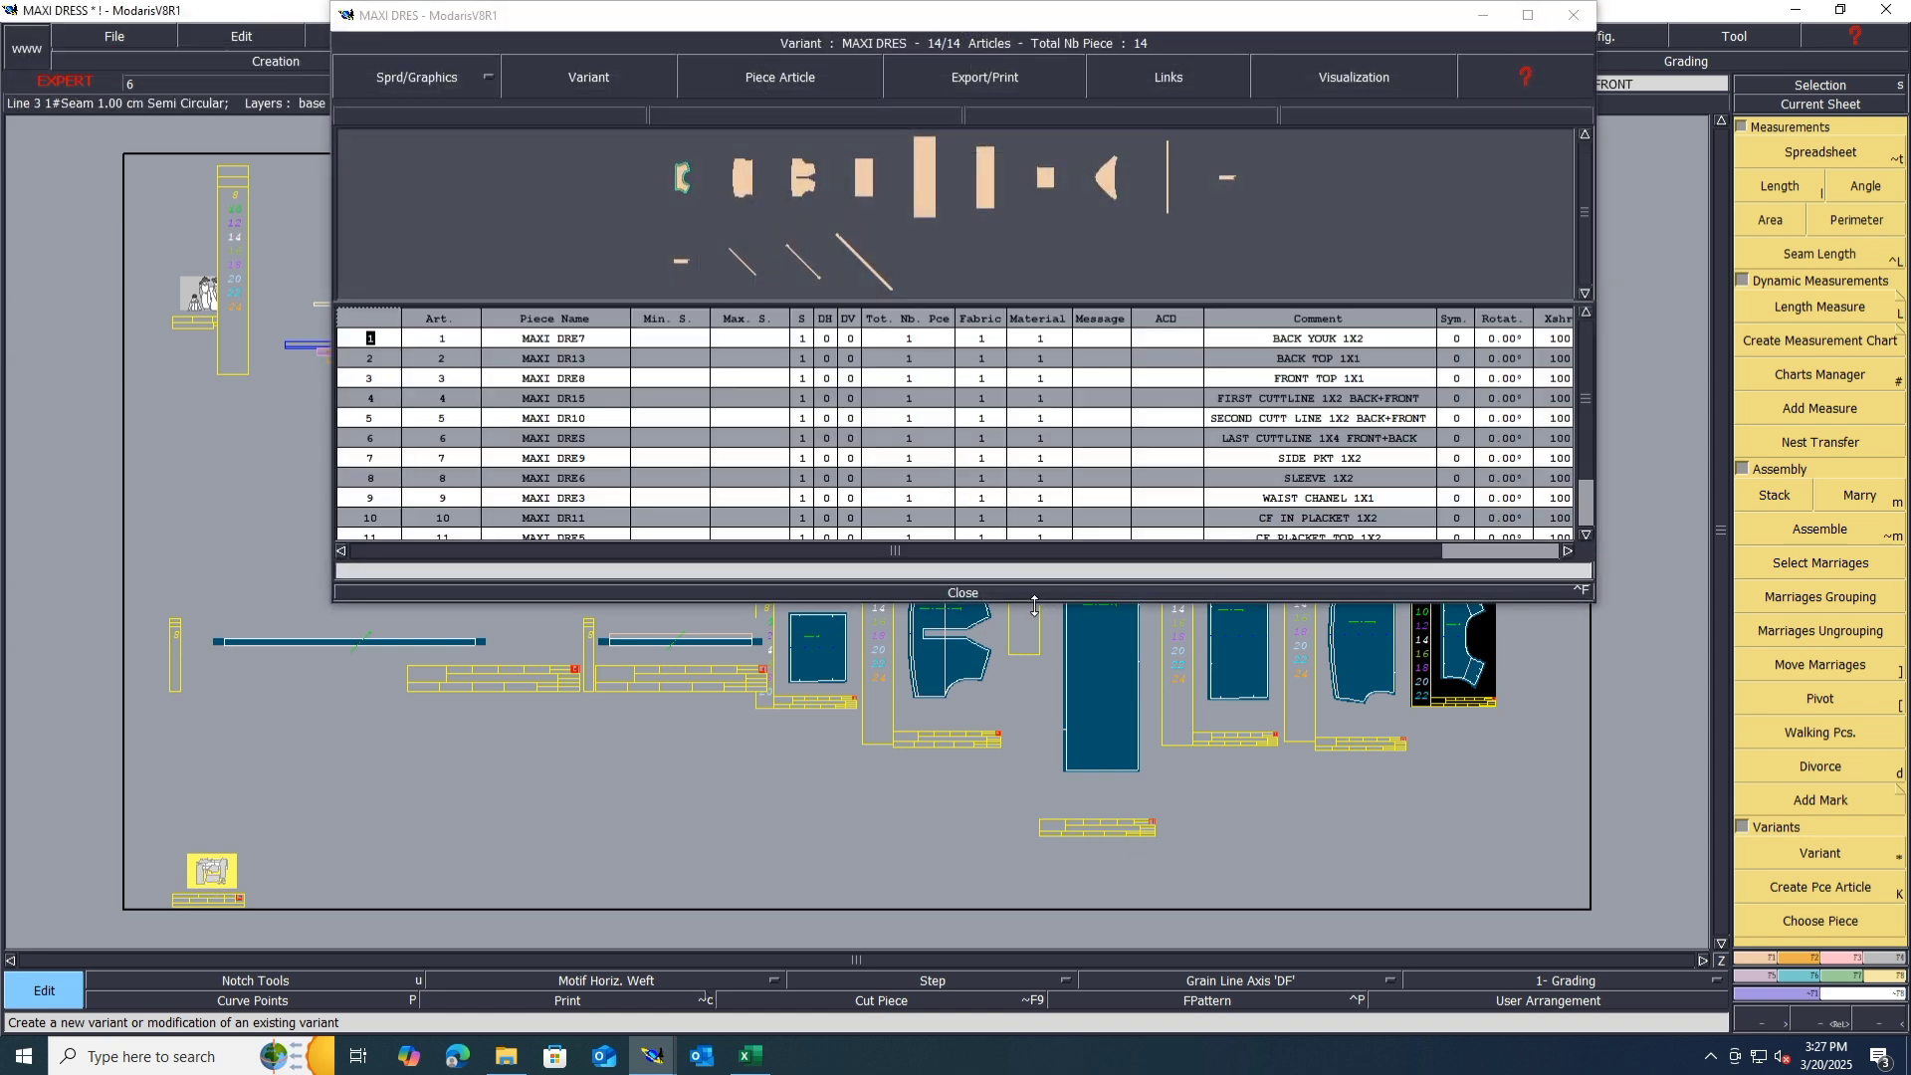
left_click(958, 594)
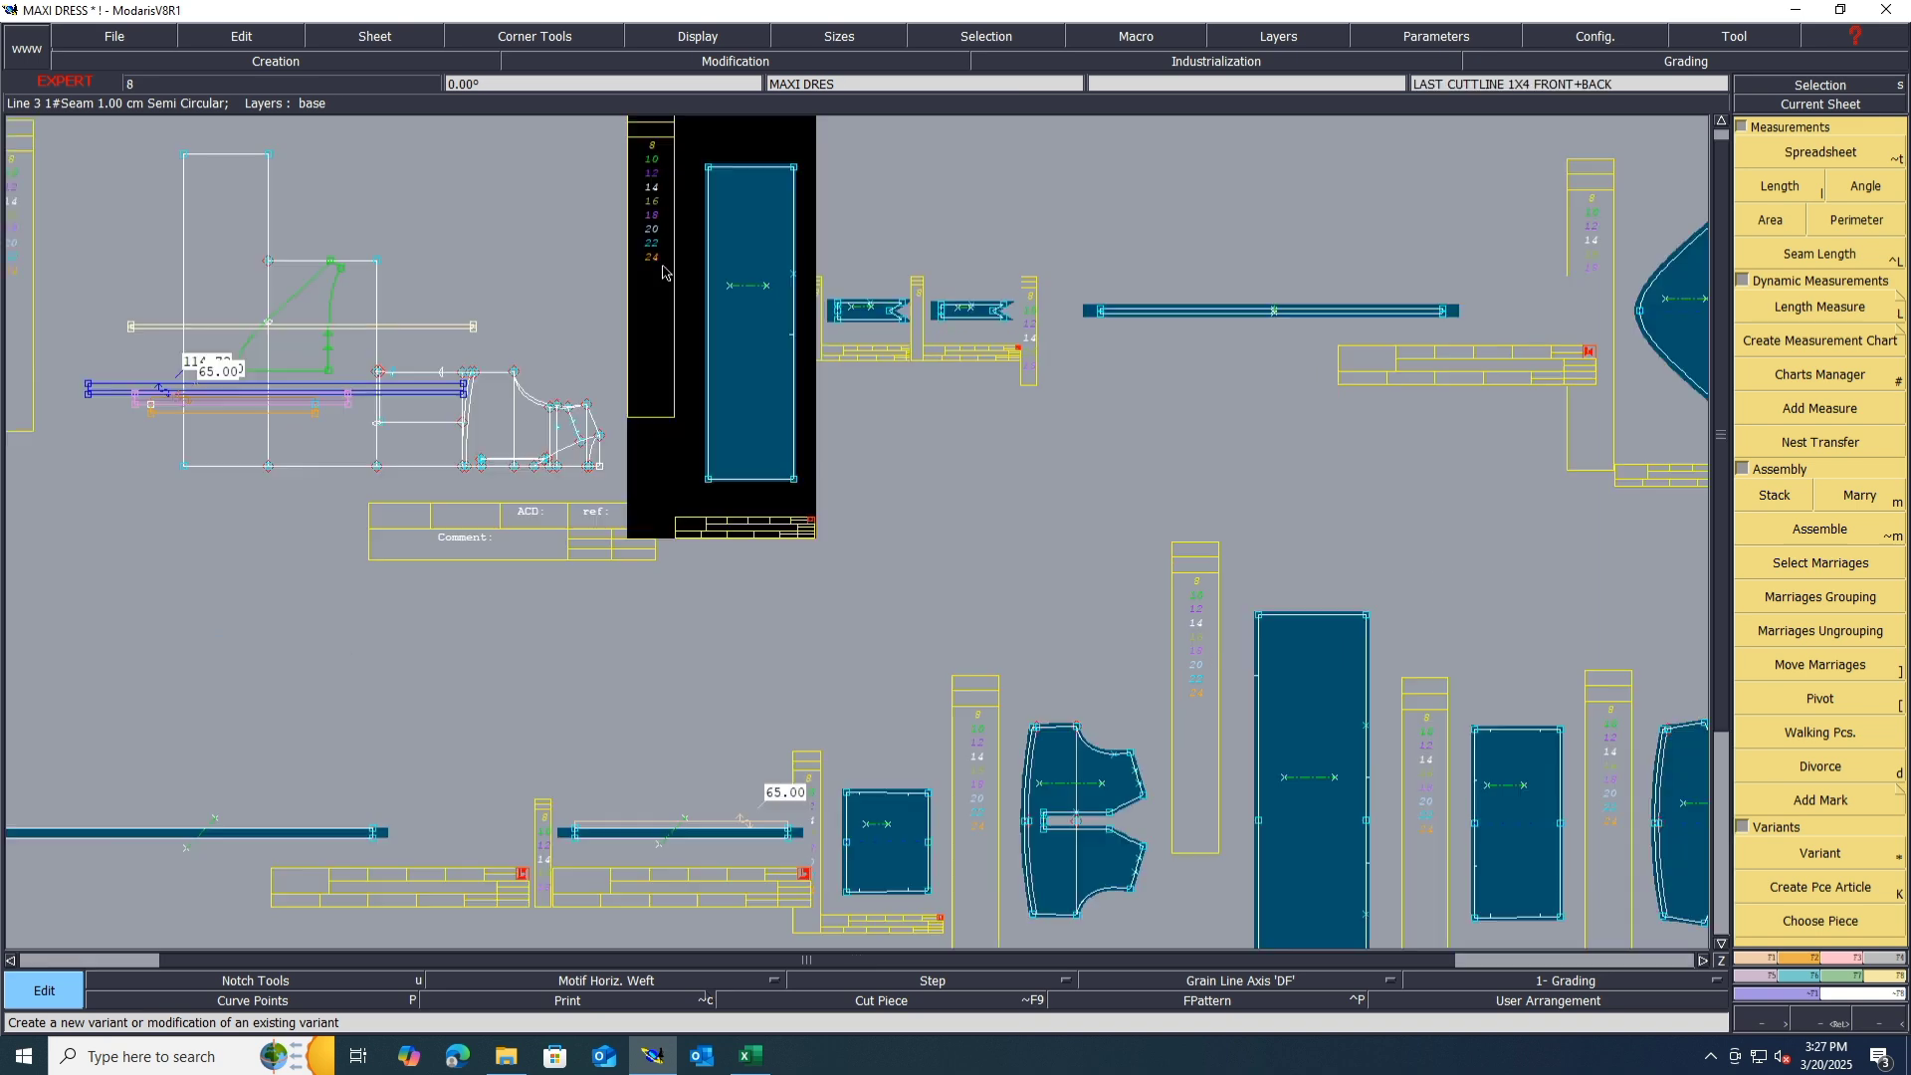
Step: Set the seam allowance of the LAST CUTTLINE panel's long edge nearest the size list to 1.5 cm at both ends
scroll(672, 260, "up", 2)
scroll(709, 255, "up", 2)
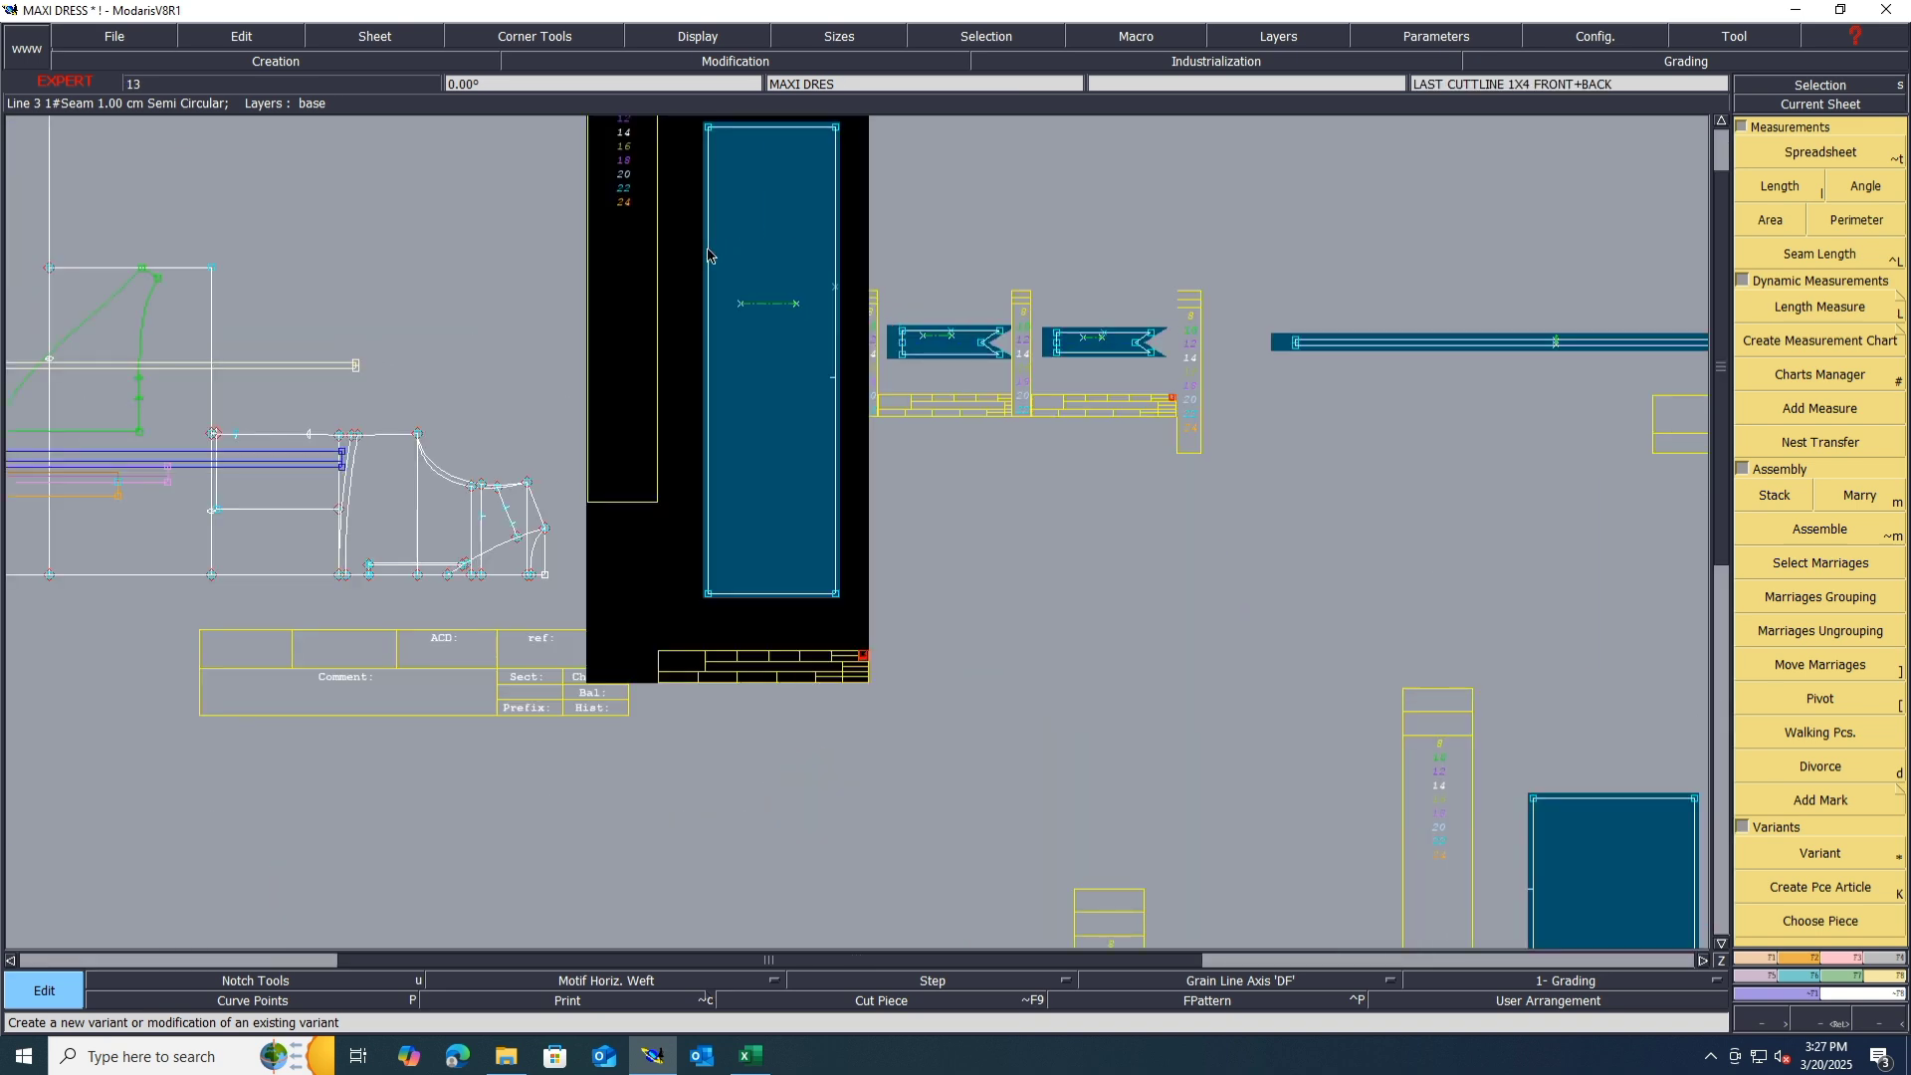
key("shift+s")
left_click(708, 256)
key("Down")
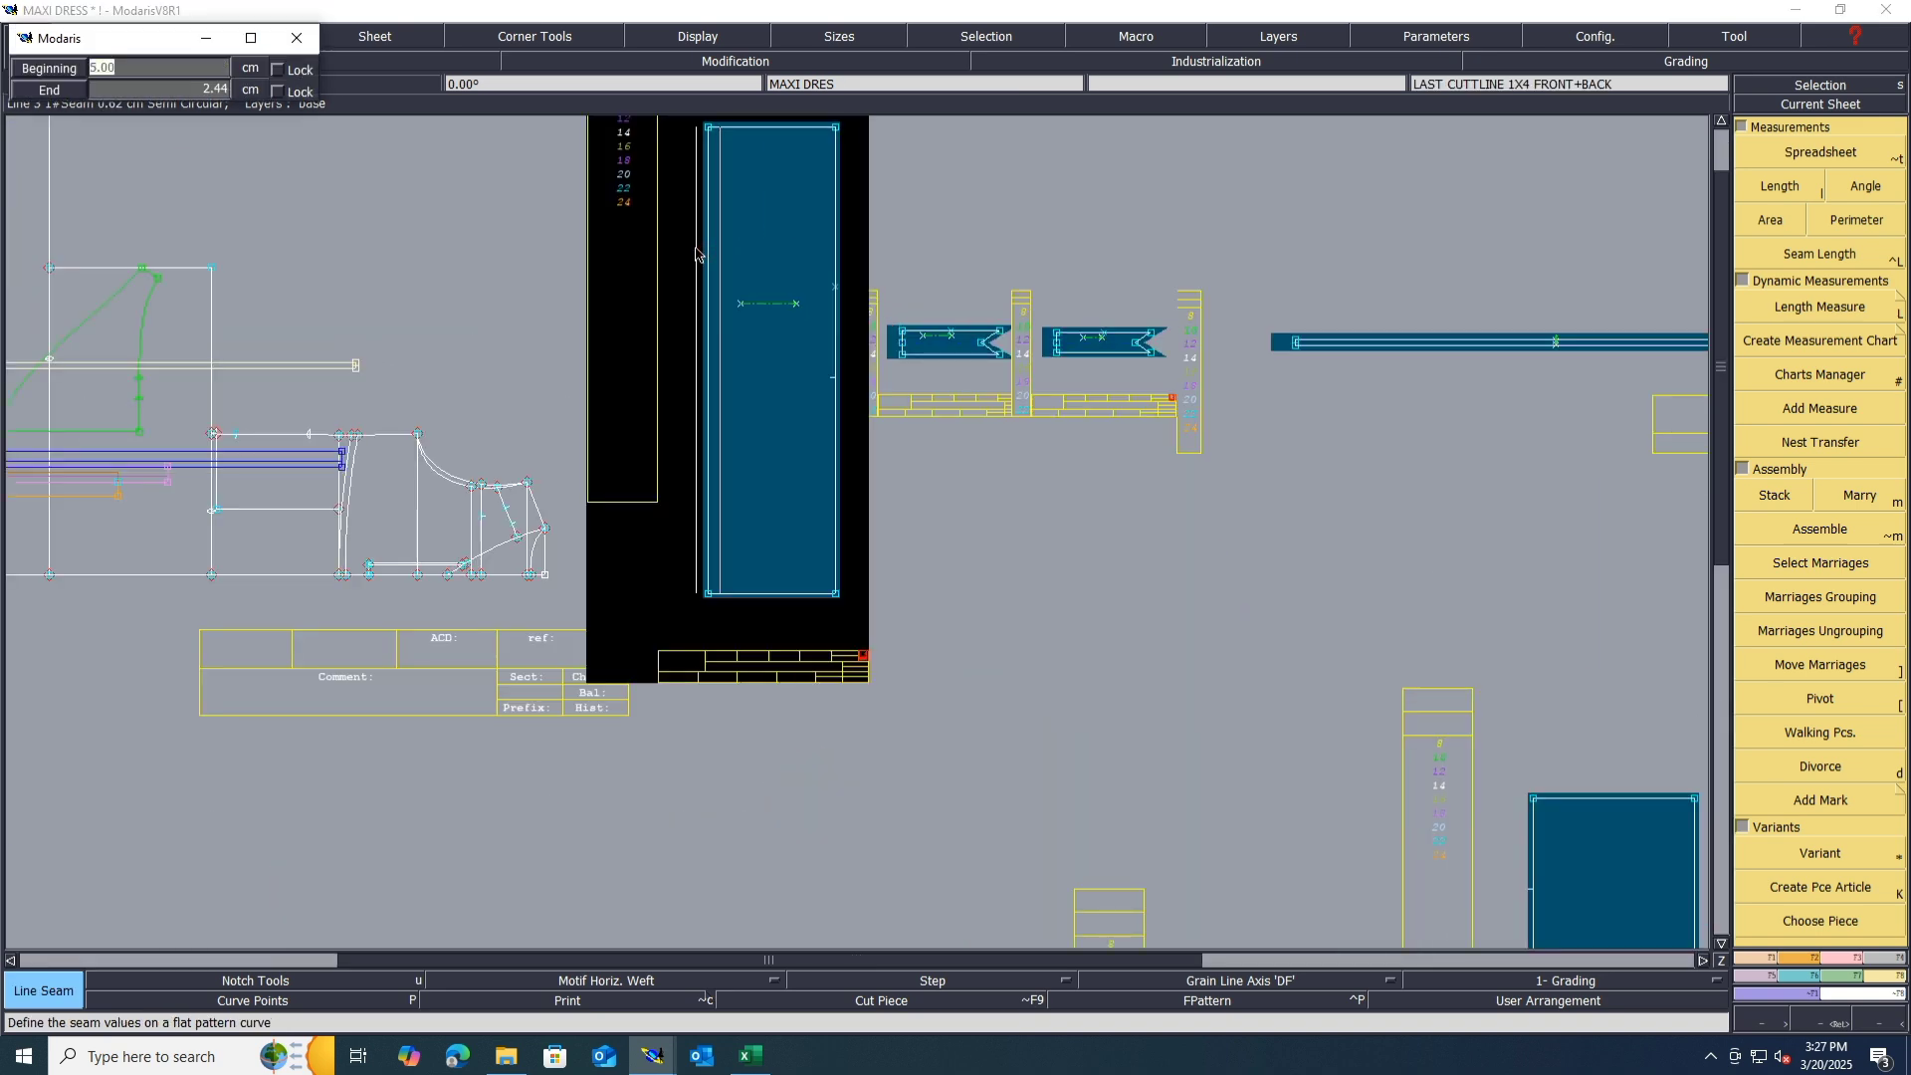
type("1.5")
key("Tab")
type("1.5")
key("Return")
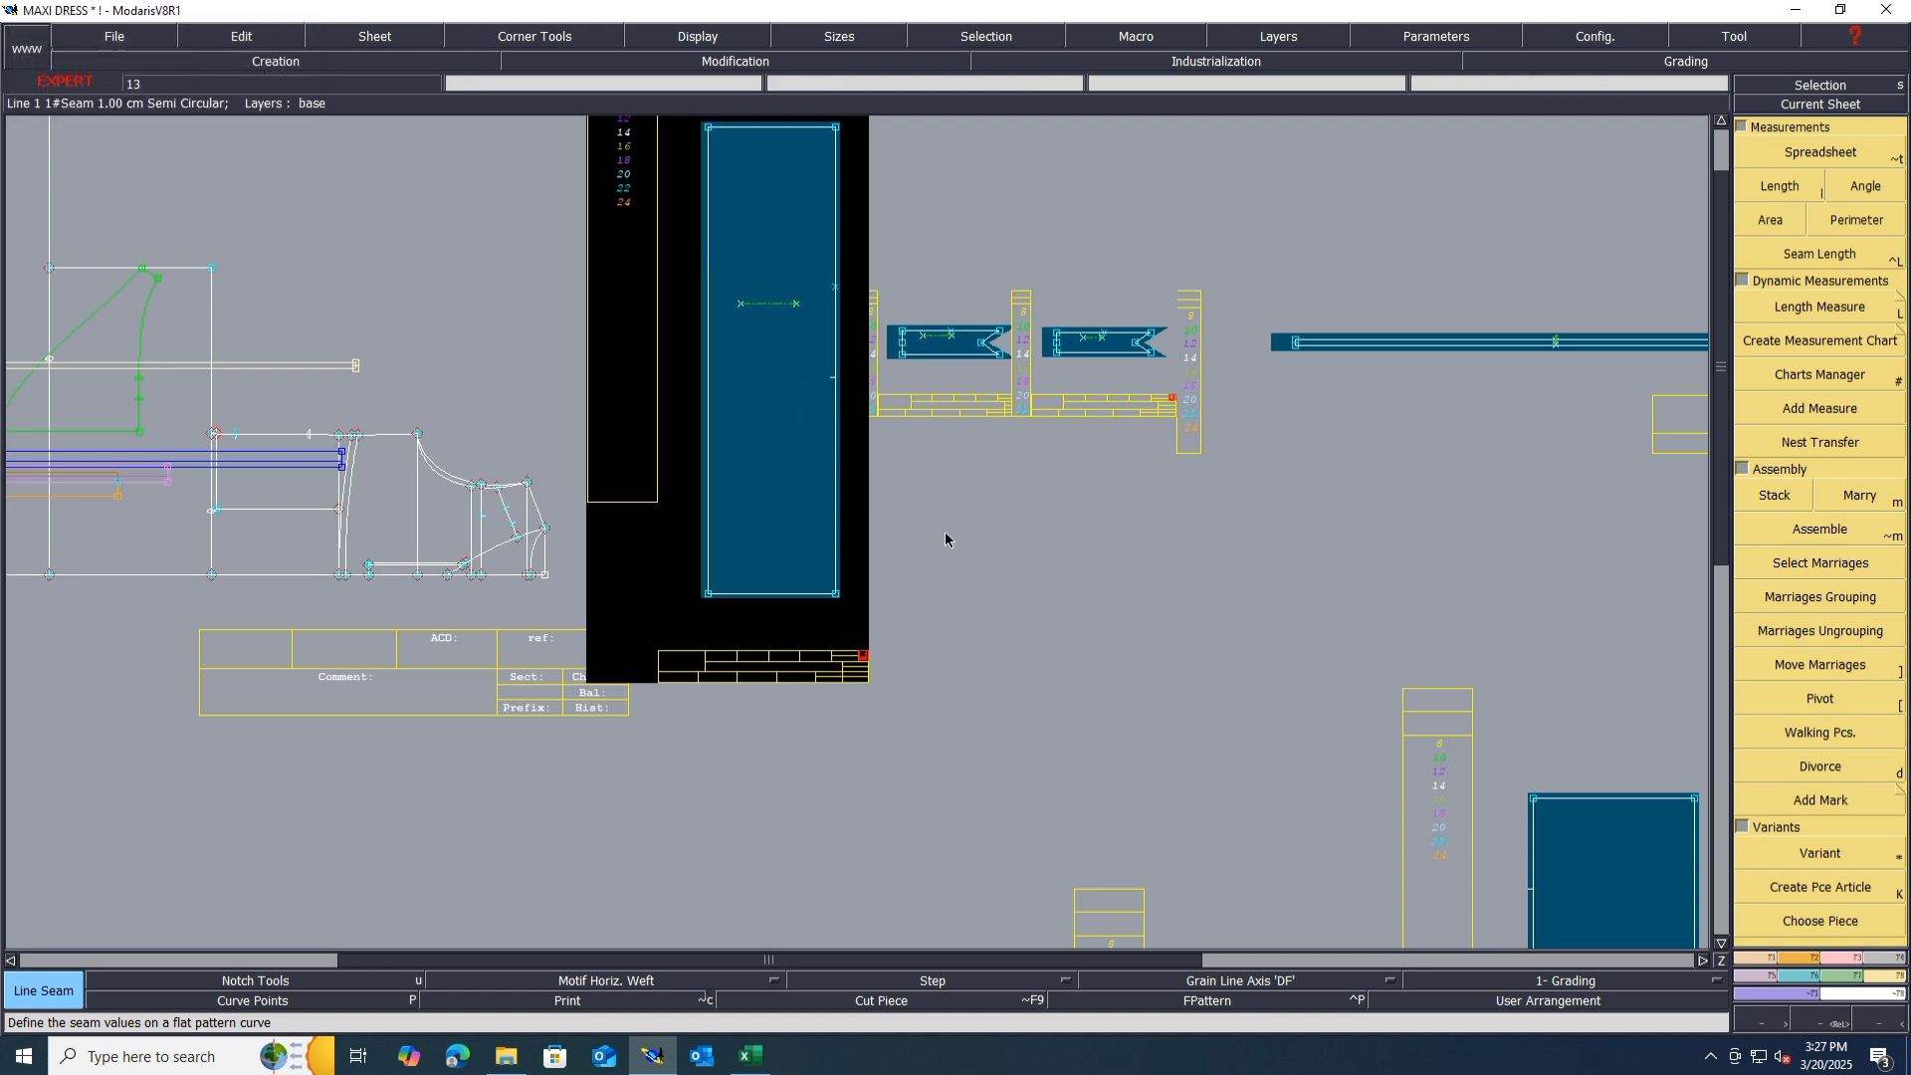
Step: Reopen the MAXI DRES variant table enlarged and set S to 0 and DH to 1 for BACK YOUK and FIRST CUTTLINE
key("j")
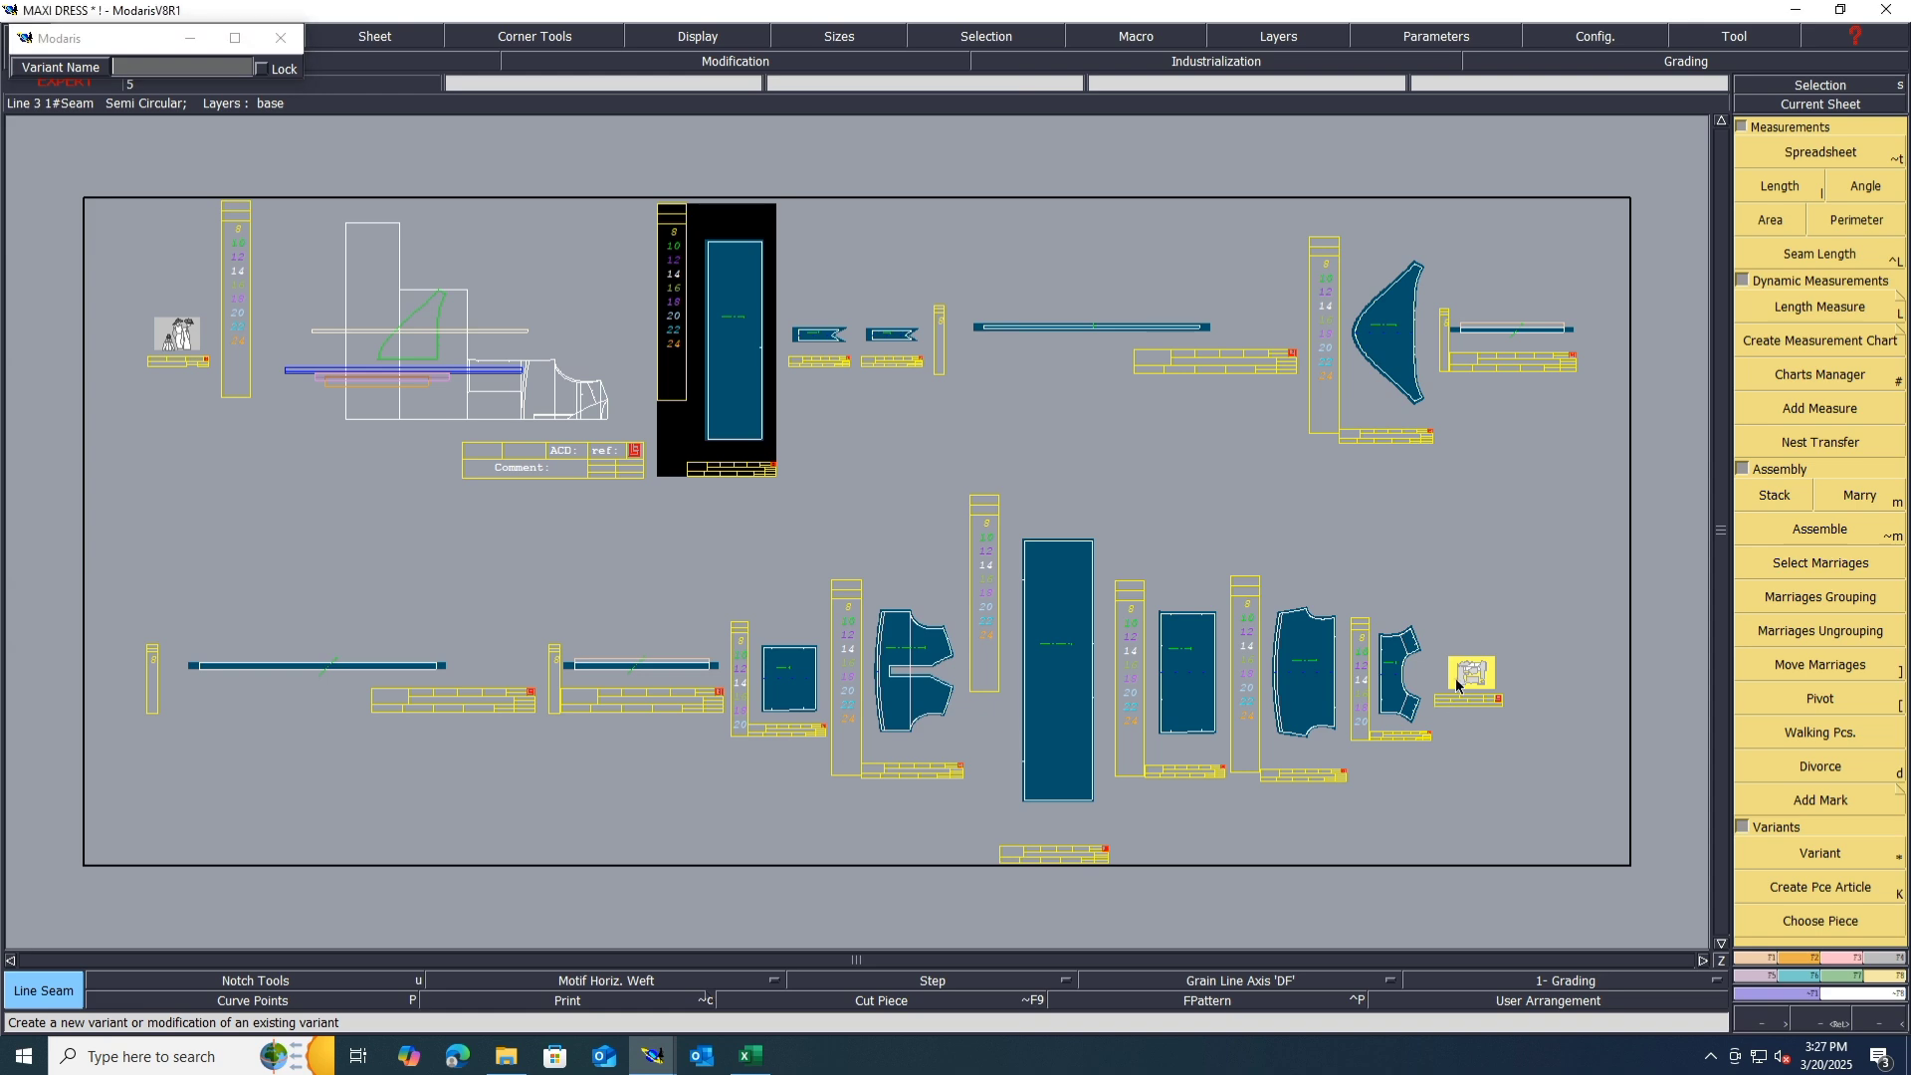
left_click(1875, 858)
left_click(1533, 13)
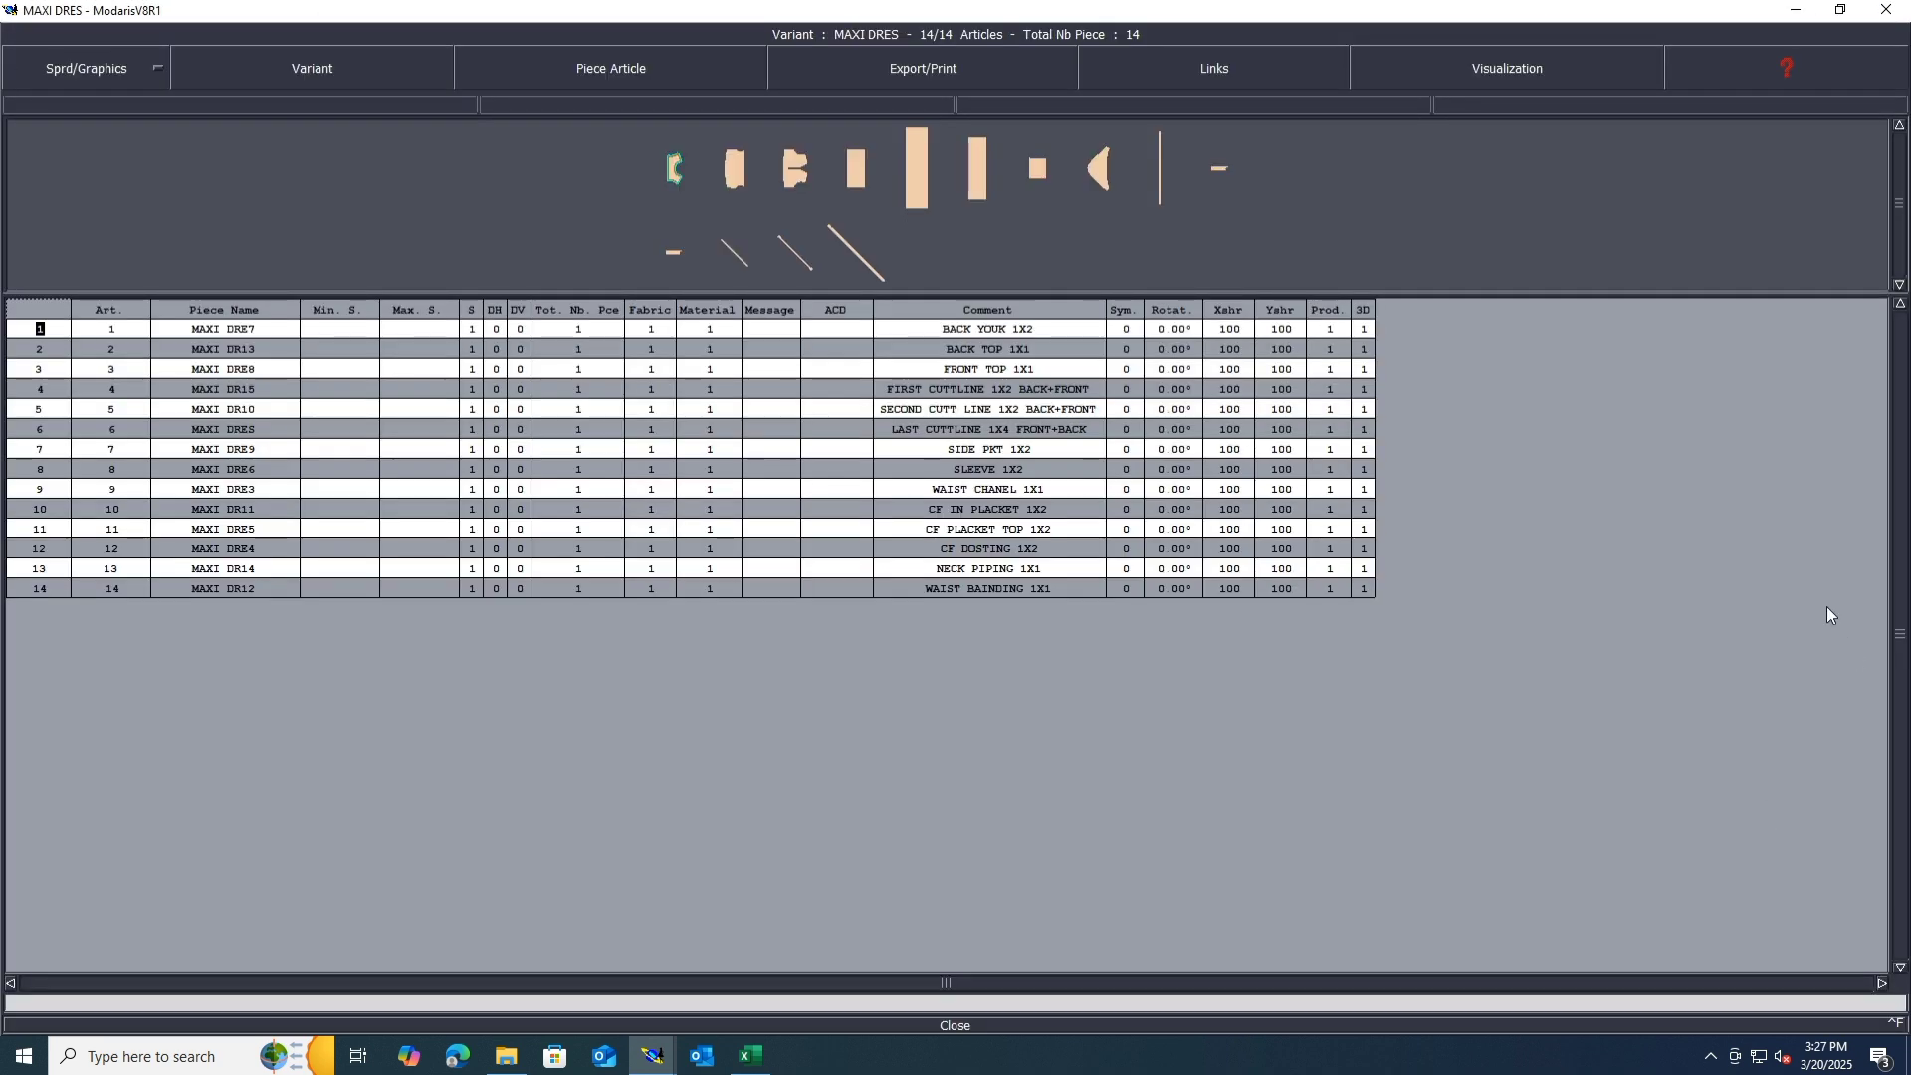
left_click(493, 331)
left_click(497, 351)
left_click(499, 371)
left_click(498, 390)
type("1")
key("Left")
type("0")
key("Return")
Step: Set SECOND CUTT LINE to S 0 and DH 1, and LAST CUTTLINE to S 0 and DH 2
left_click(498, 410)
type("1")
key("Left")
type("0")
left_click(503, 431)
type("2")
key("Left")
type("0")
Step: Set S to 0 and DH to 1 for the SIDE PKT and SLEEVE articles
left_click(494, 449)
type("1")
key("Left")
type("0")
key("Return")
left_click(496, 470)
type("1")
key("Left")
type("0")
key("Return")
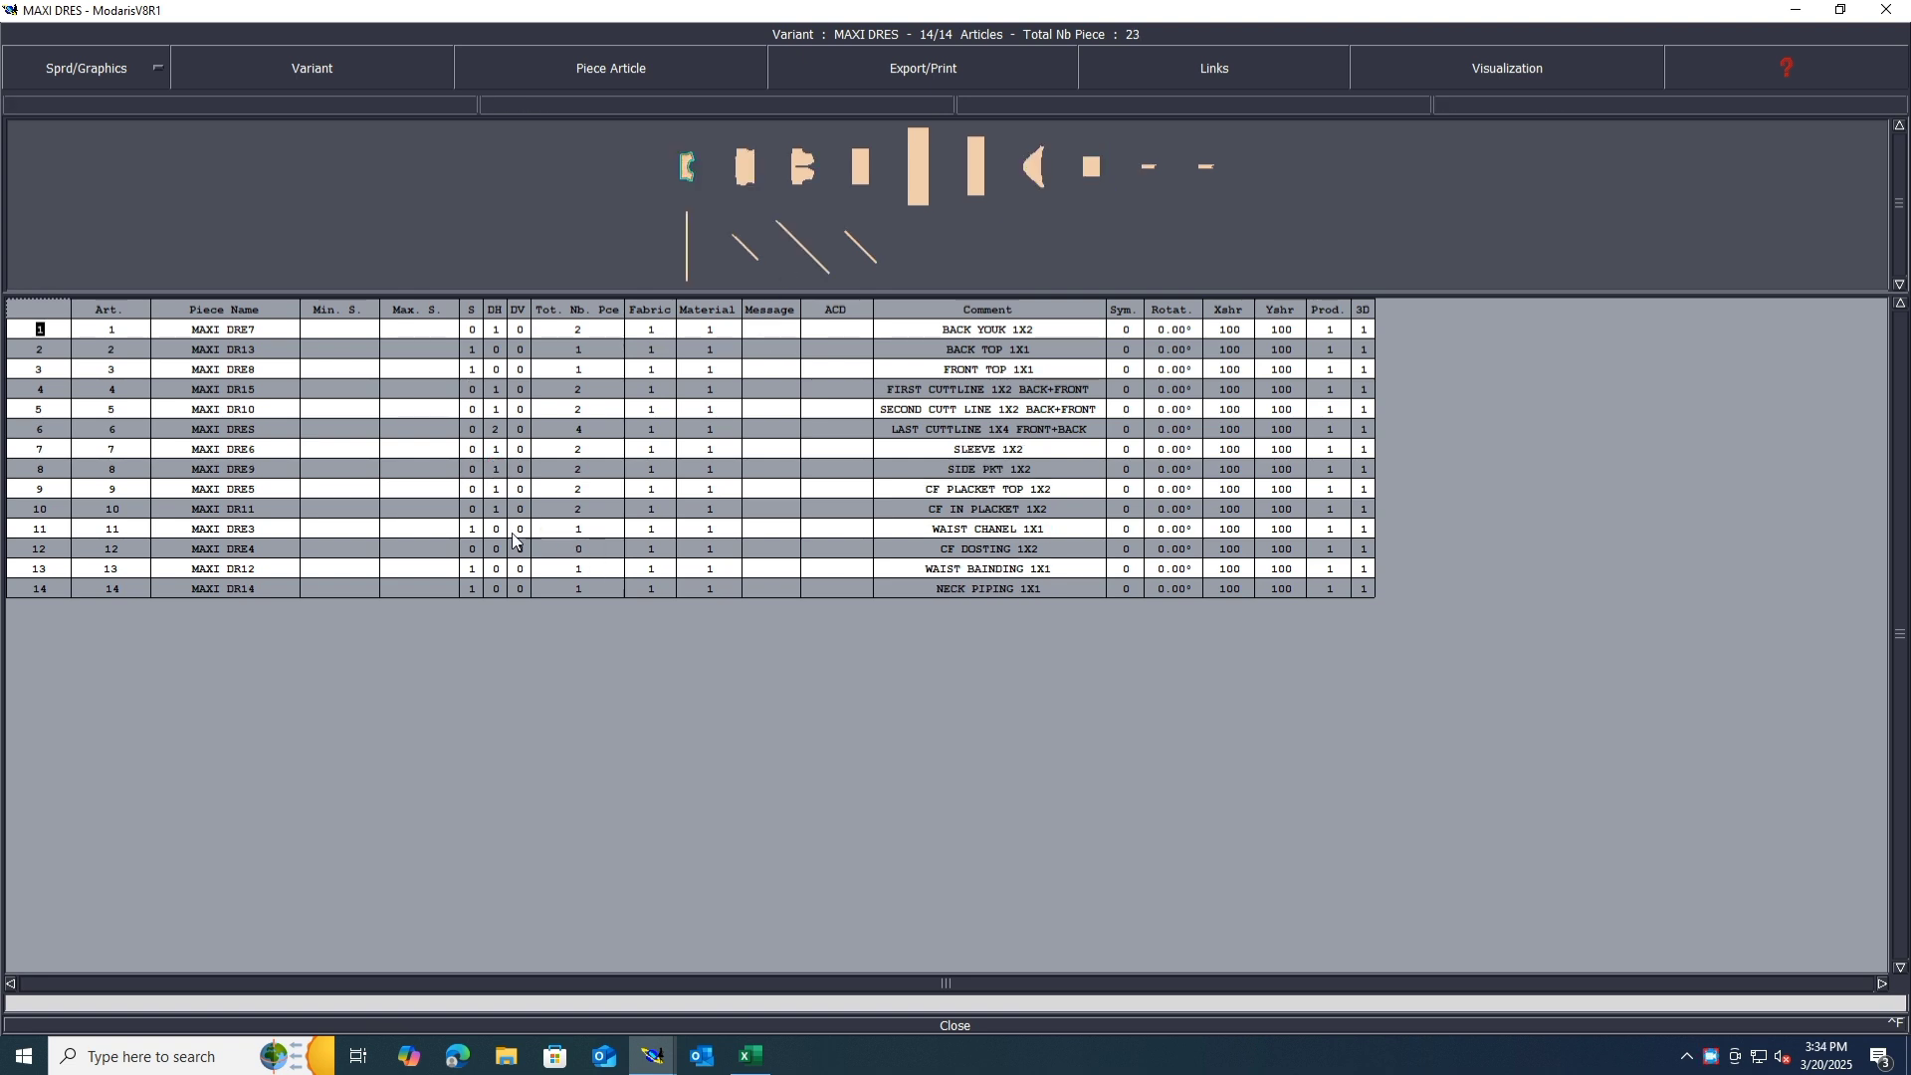
Step: Set DH to 1 for the CF DOSTING article
left_click(496, 510)
left_click(497, 528)
left_click(498, 550)
type("1")
key("Return")
key("BackSpace")
Step: Set the Xshr and Yshr shrinkage values of all fourteen articles to 101 and close the variant table
left_click_drag(1230, 329, 1234, 586)
type("101")
key("Return")
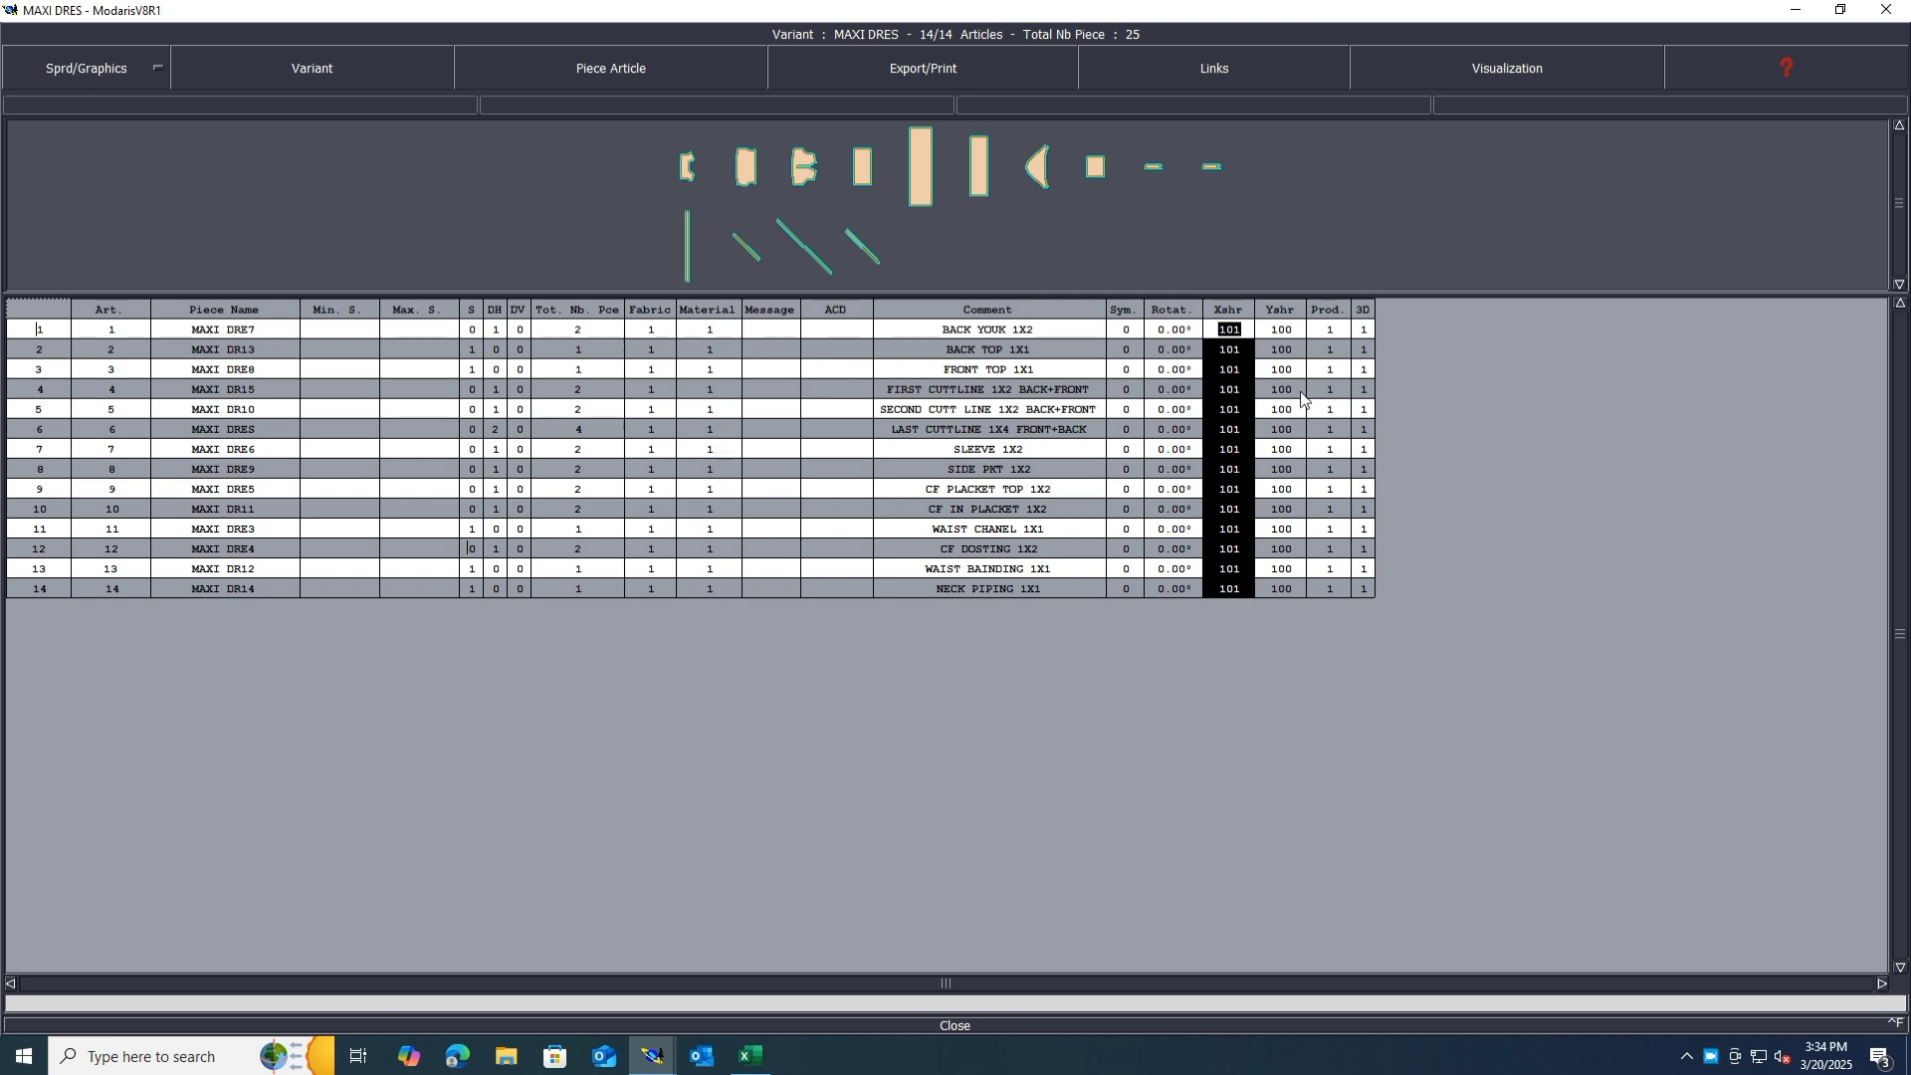
left_click_drag(1296, 322, 1271, 593)
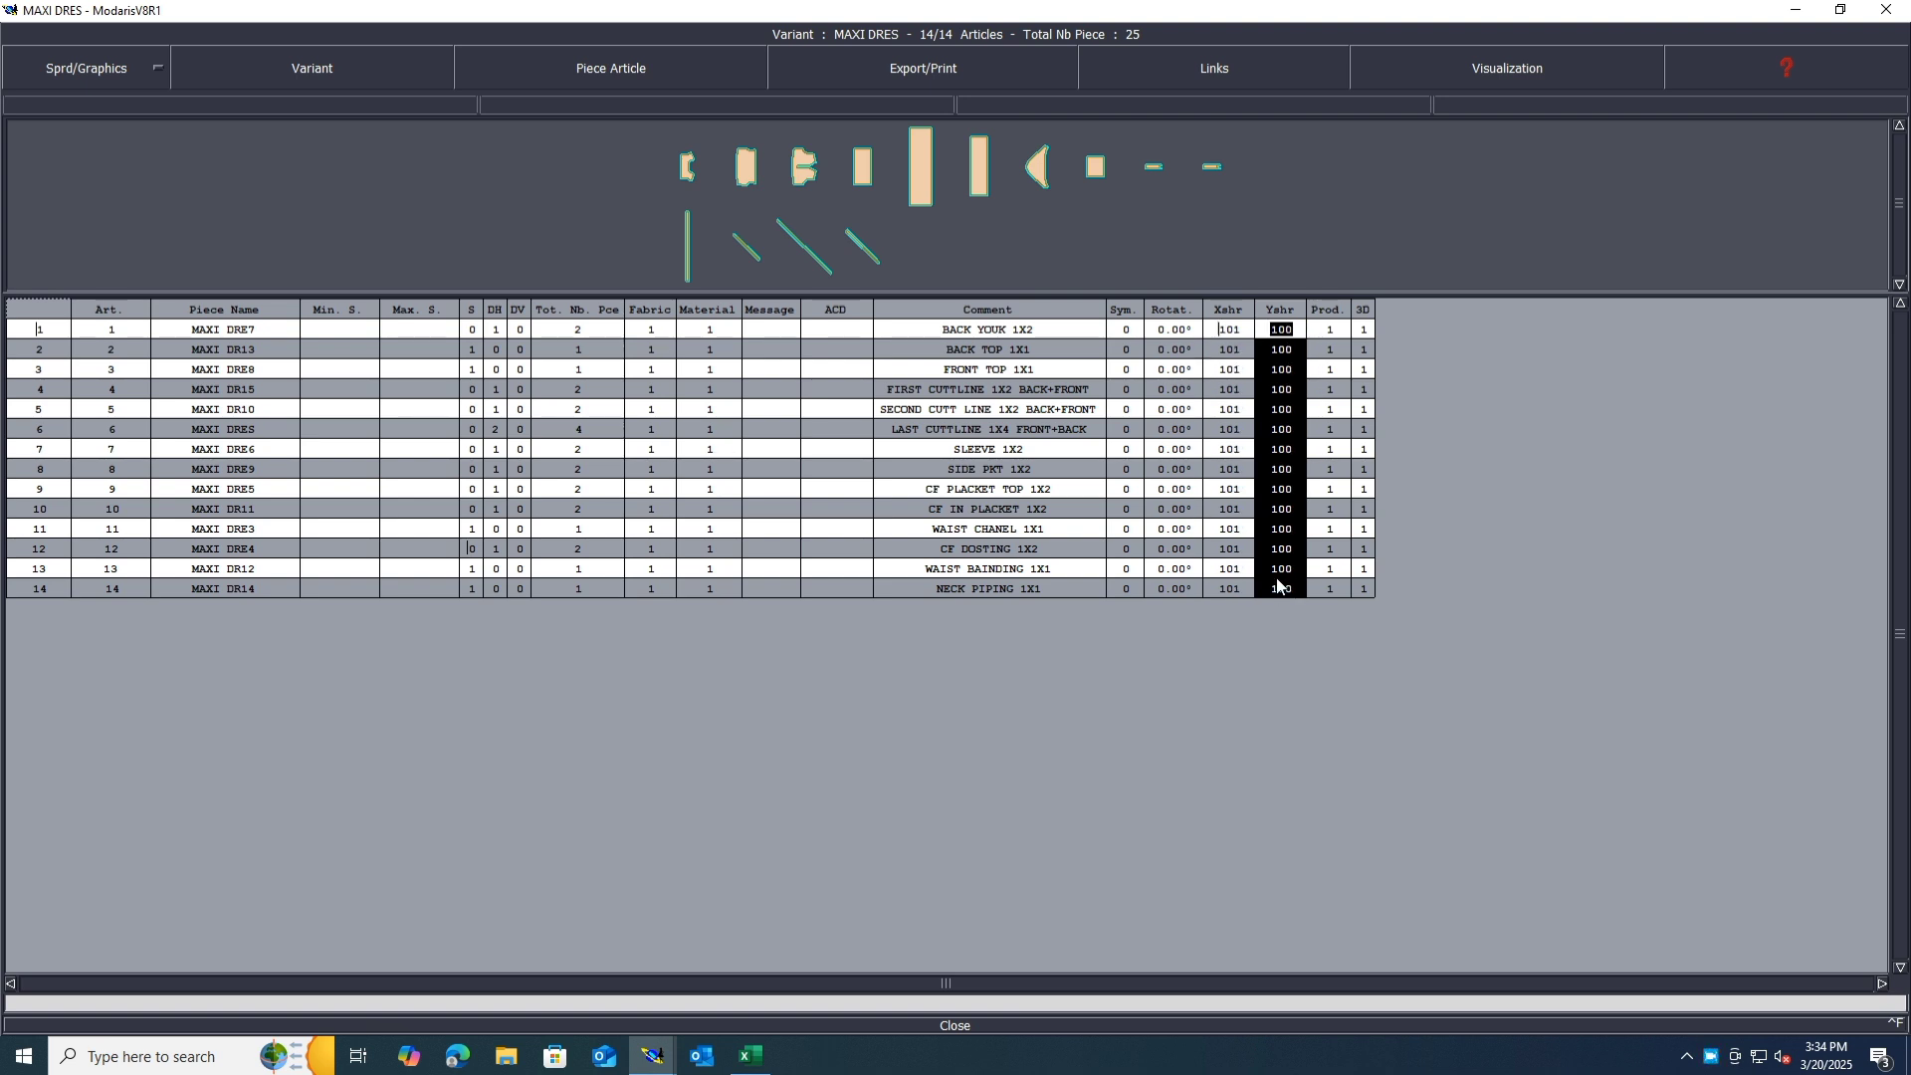
type("101")
key("Return")
left_click(951, 1025)
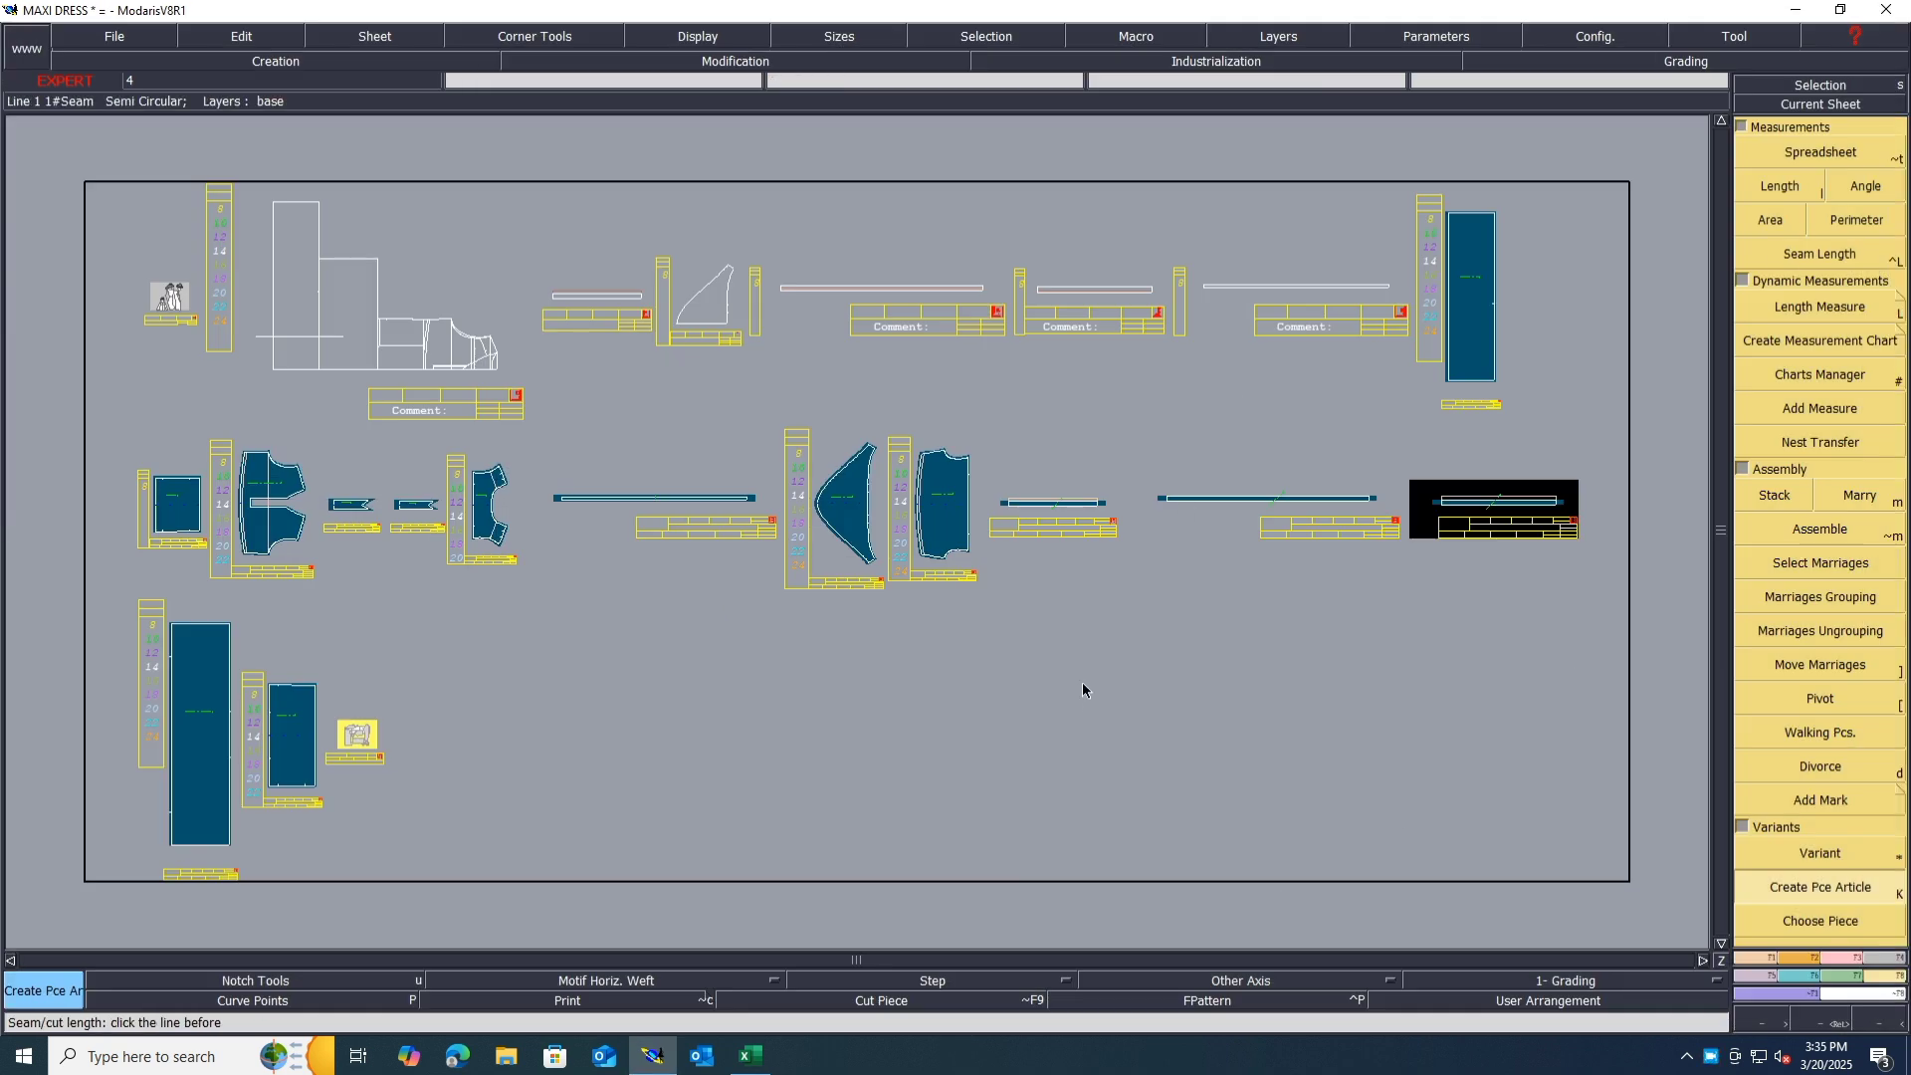
Step: Display the fabric types on the pieces and accept the access paths pointing to the 2072974- LACE UP MAXI DRESS folder
key("ctrl+f")
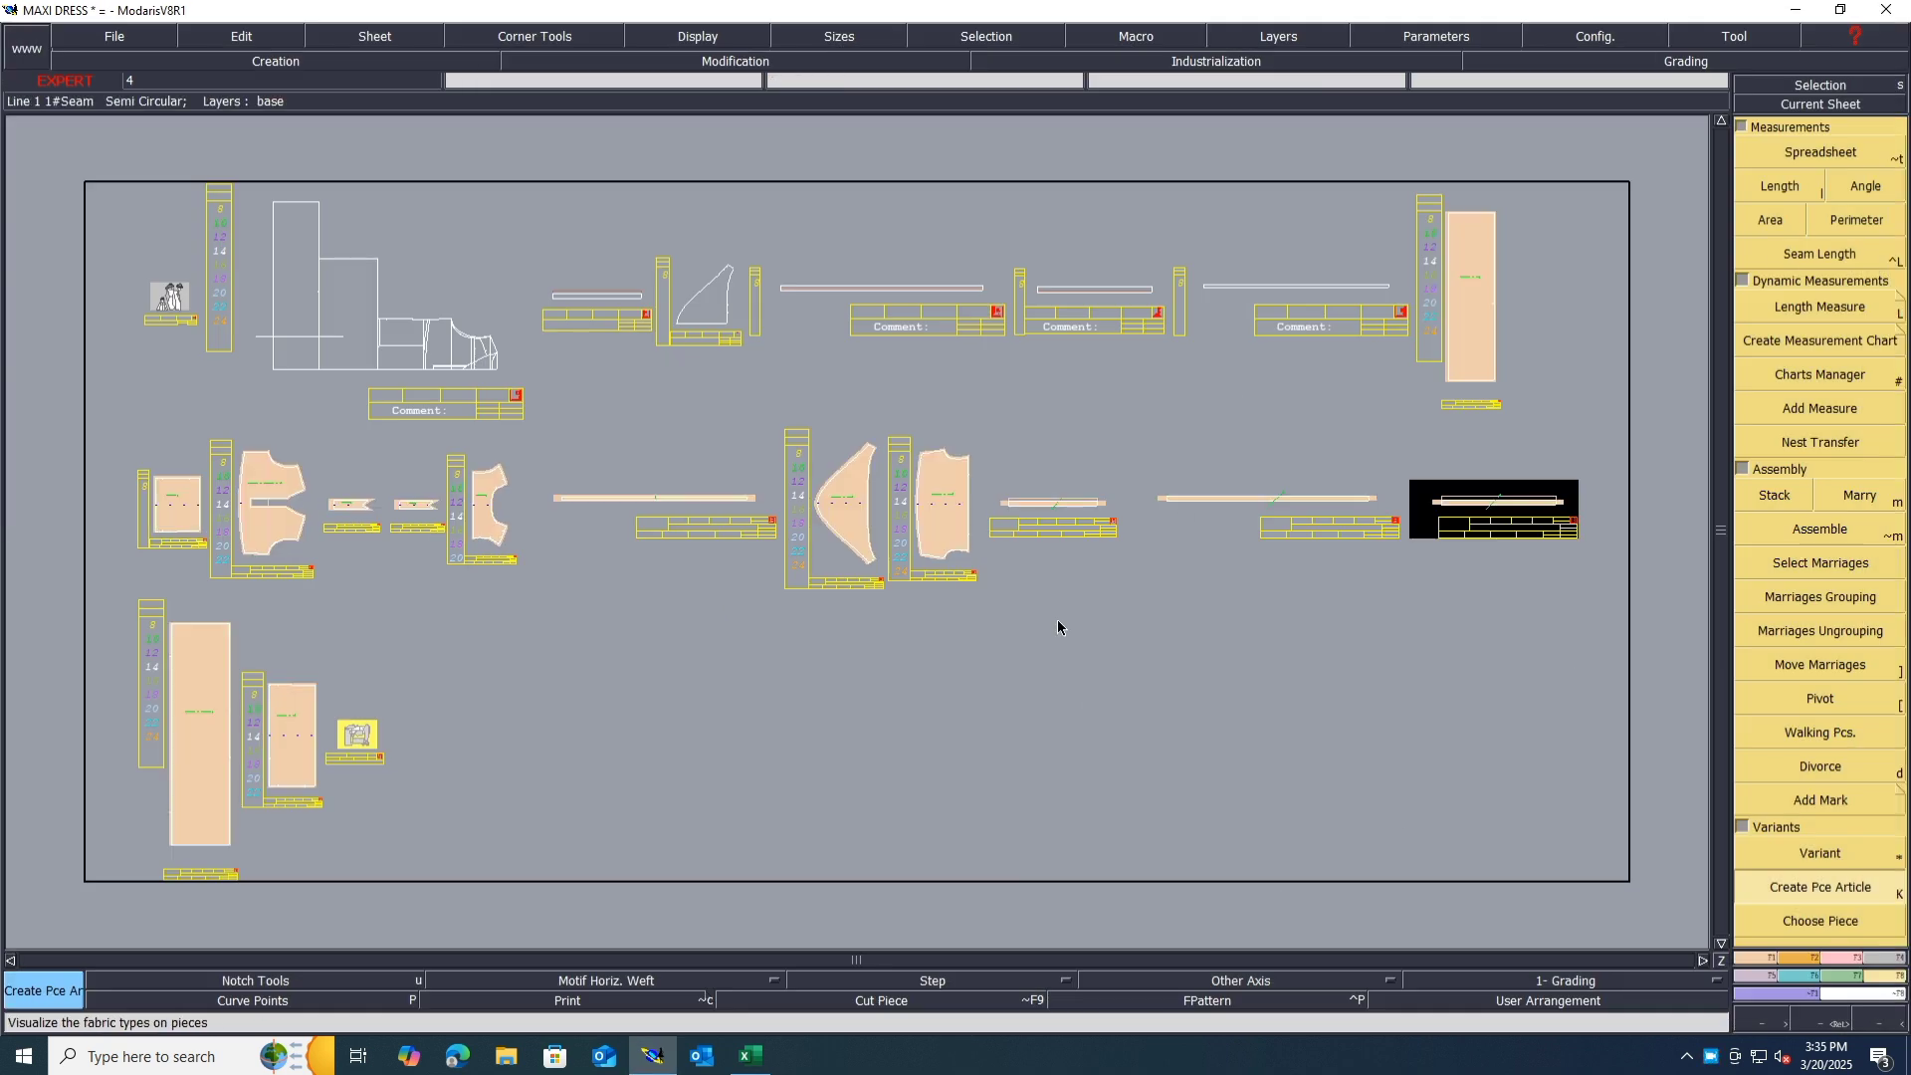
key("ctrl+a")
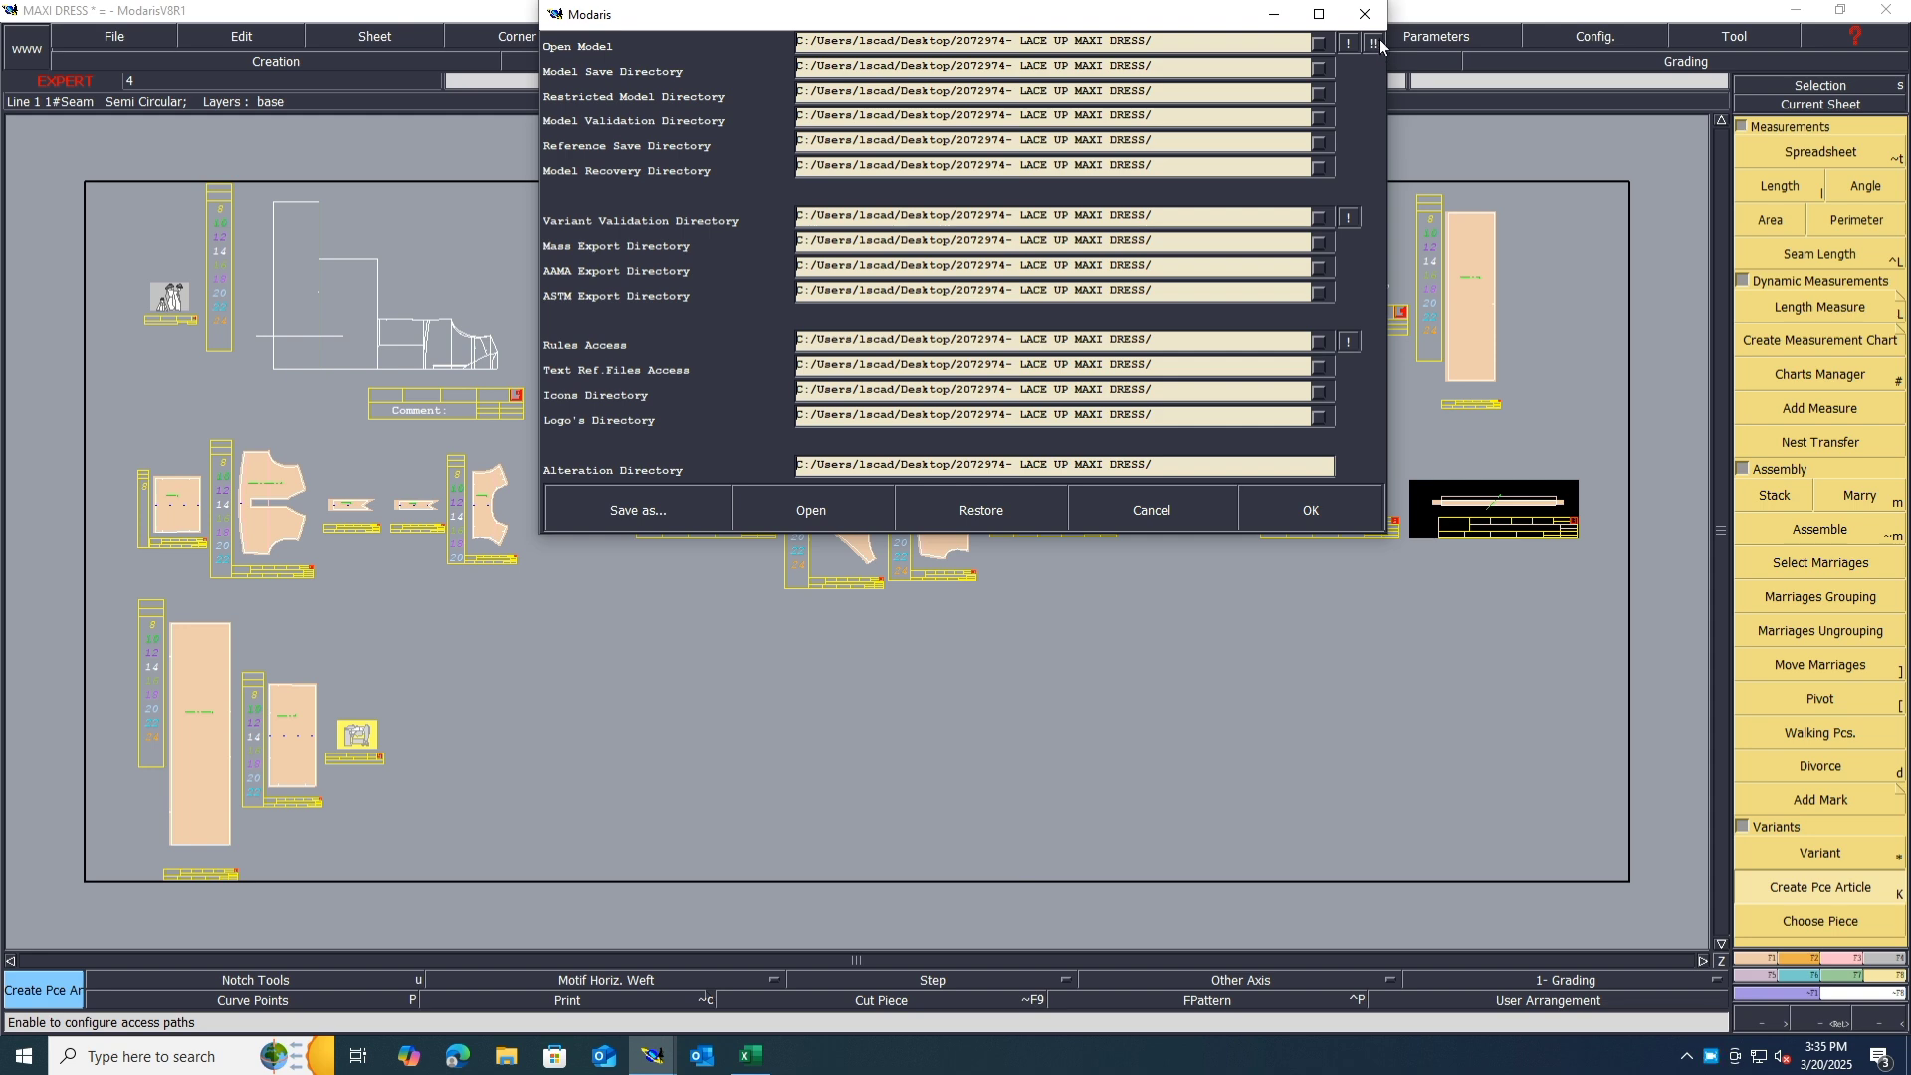
left_click(1373, 37)
left_click(1304, 513)
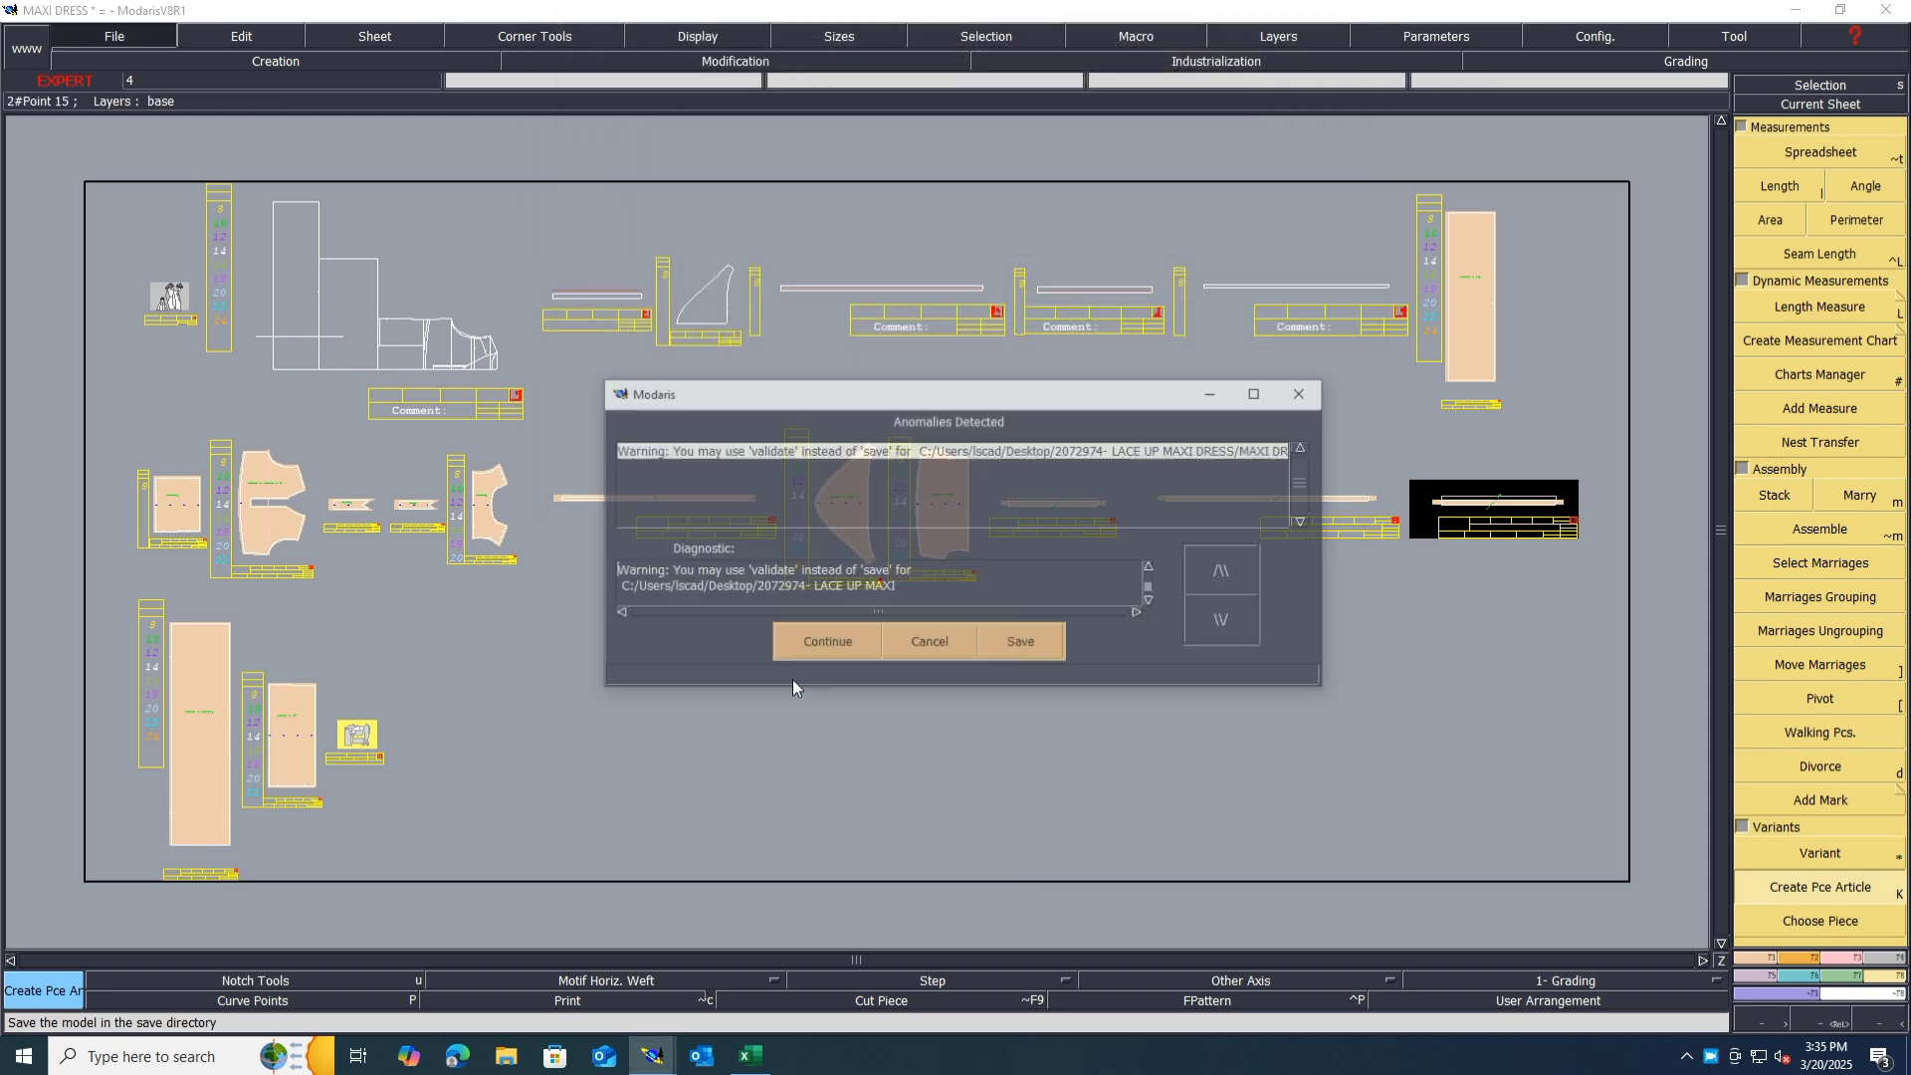
Step: Finish saving the model, and set the Fabric of all fourteen articles in the MAXI DRES variant to SH
left_click(823, 642)
left_click(1835, 856)
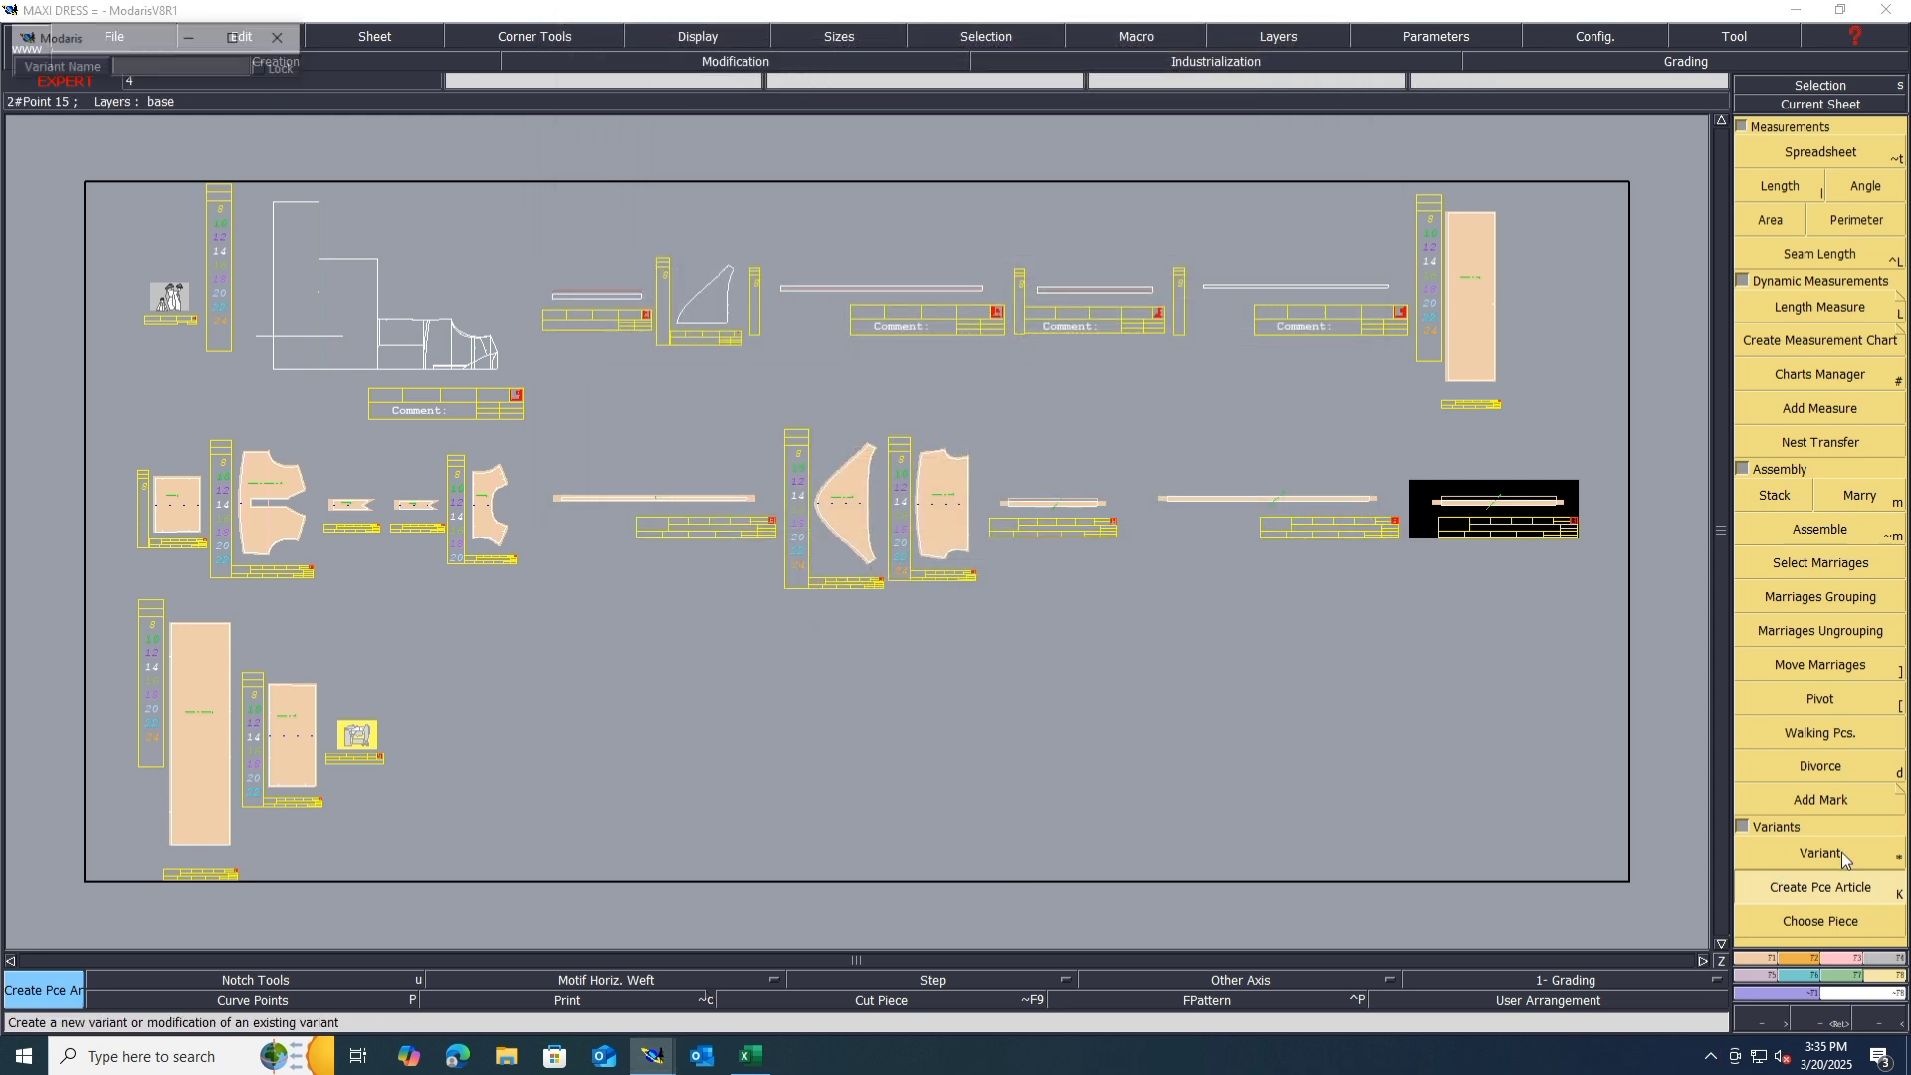
left_click(357, 747)
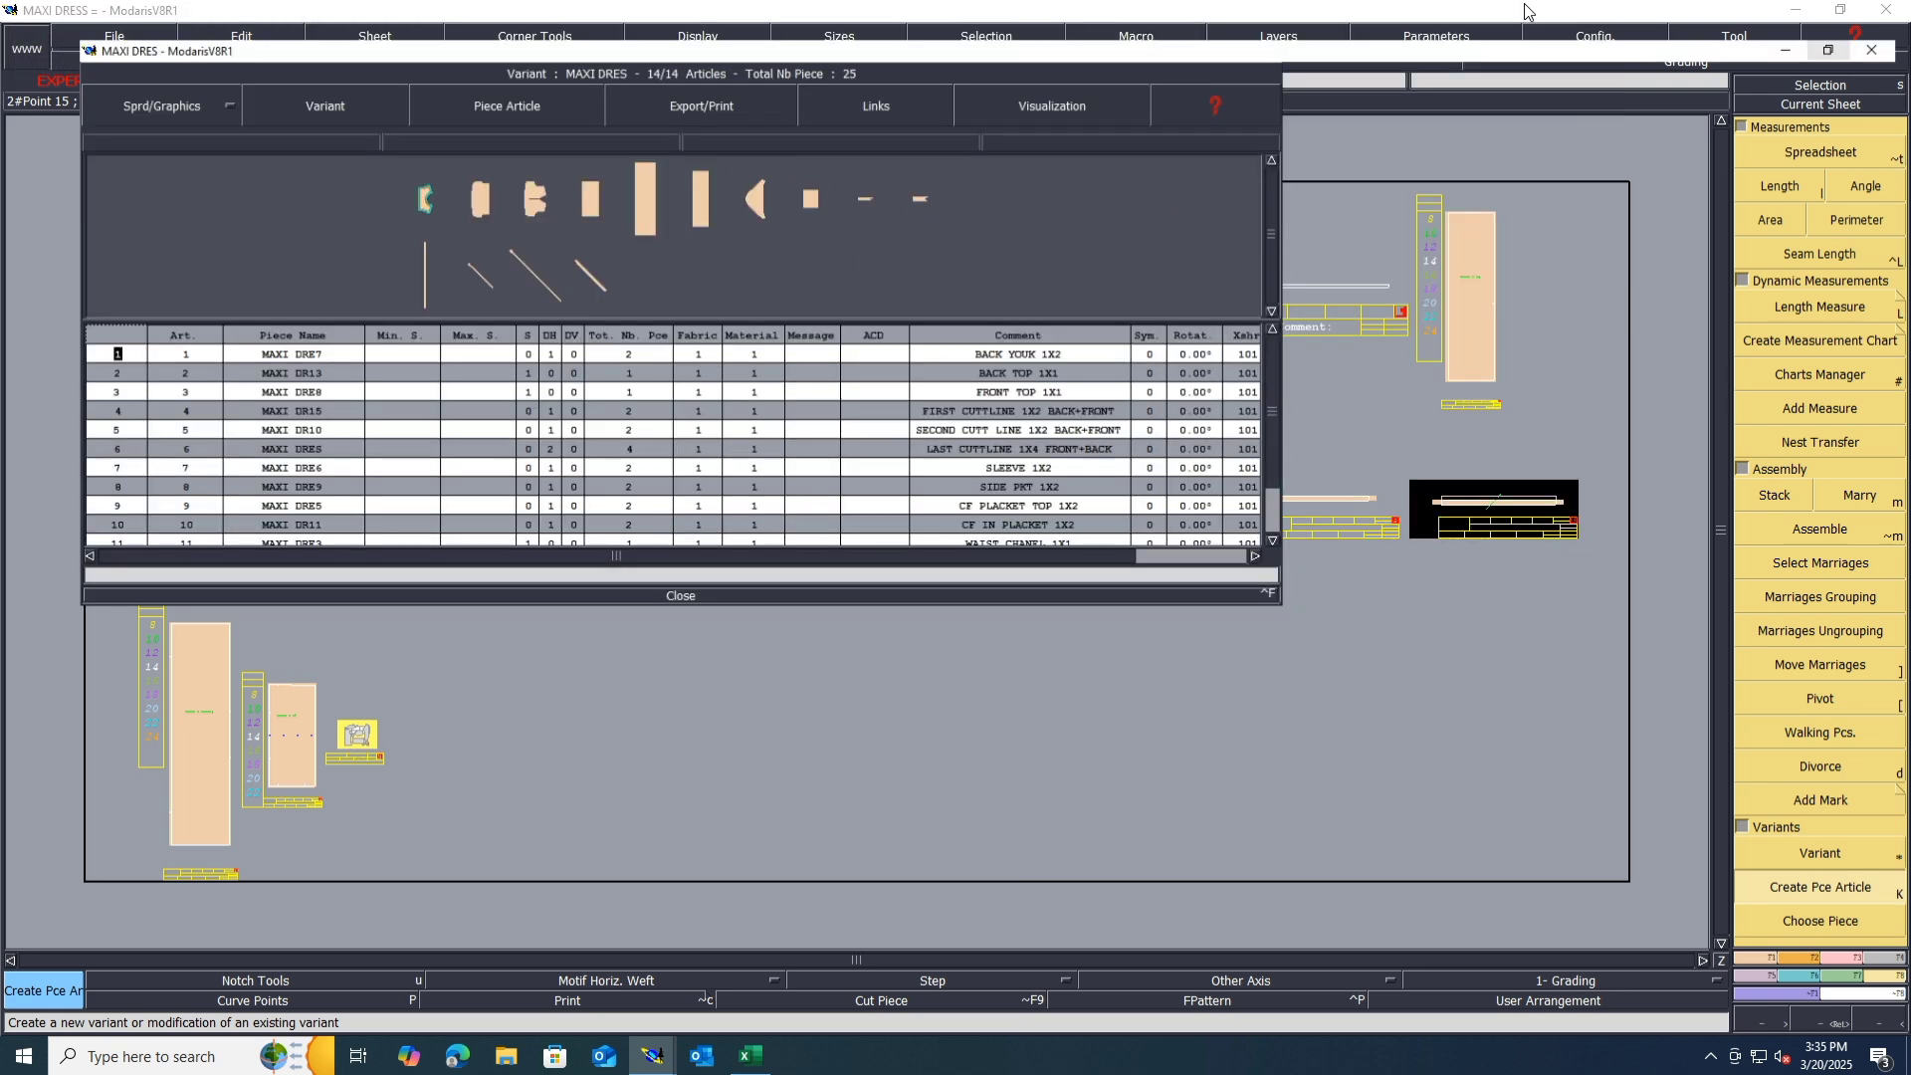
left_click(1528, 15)
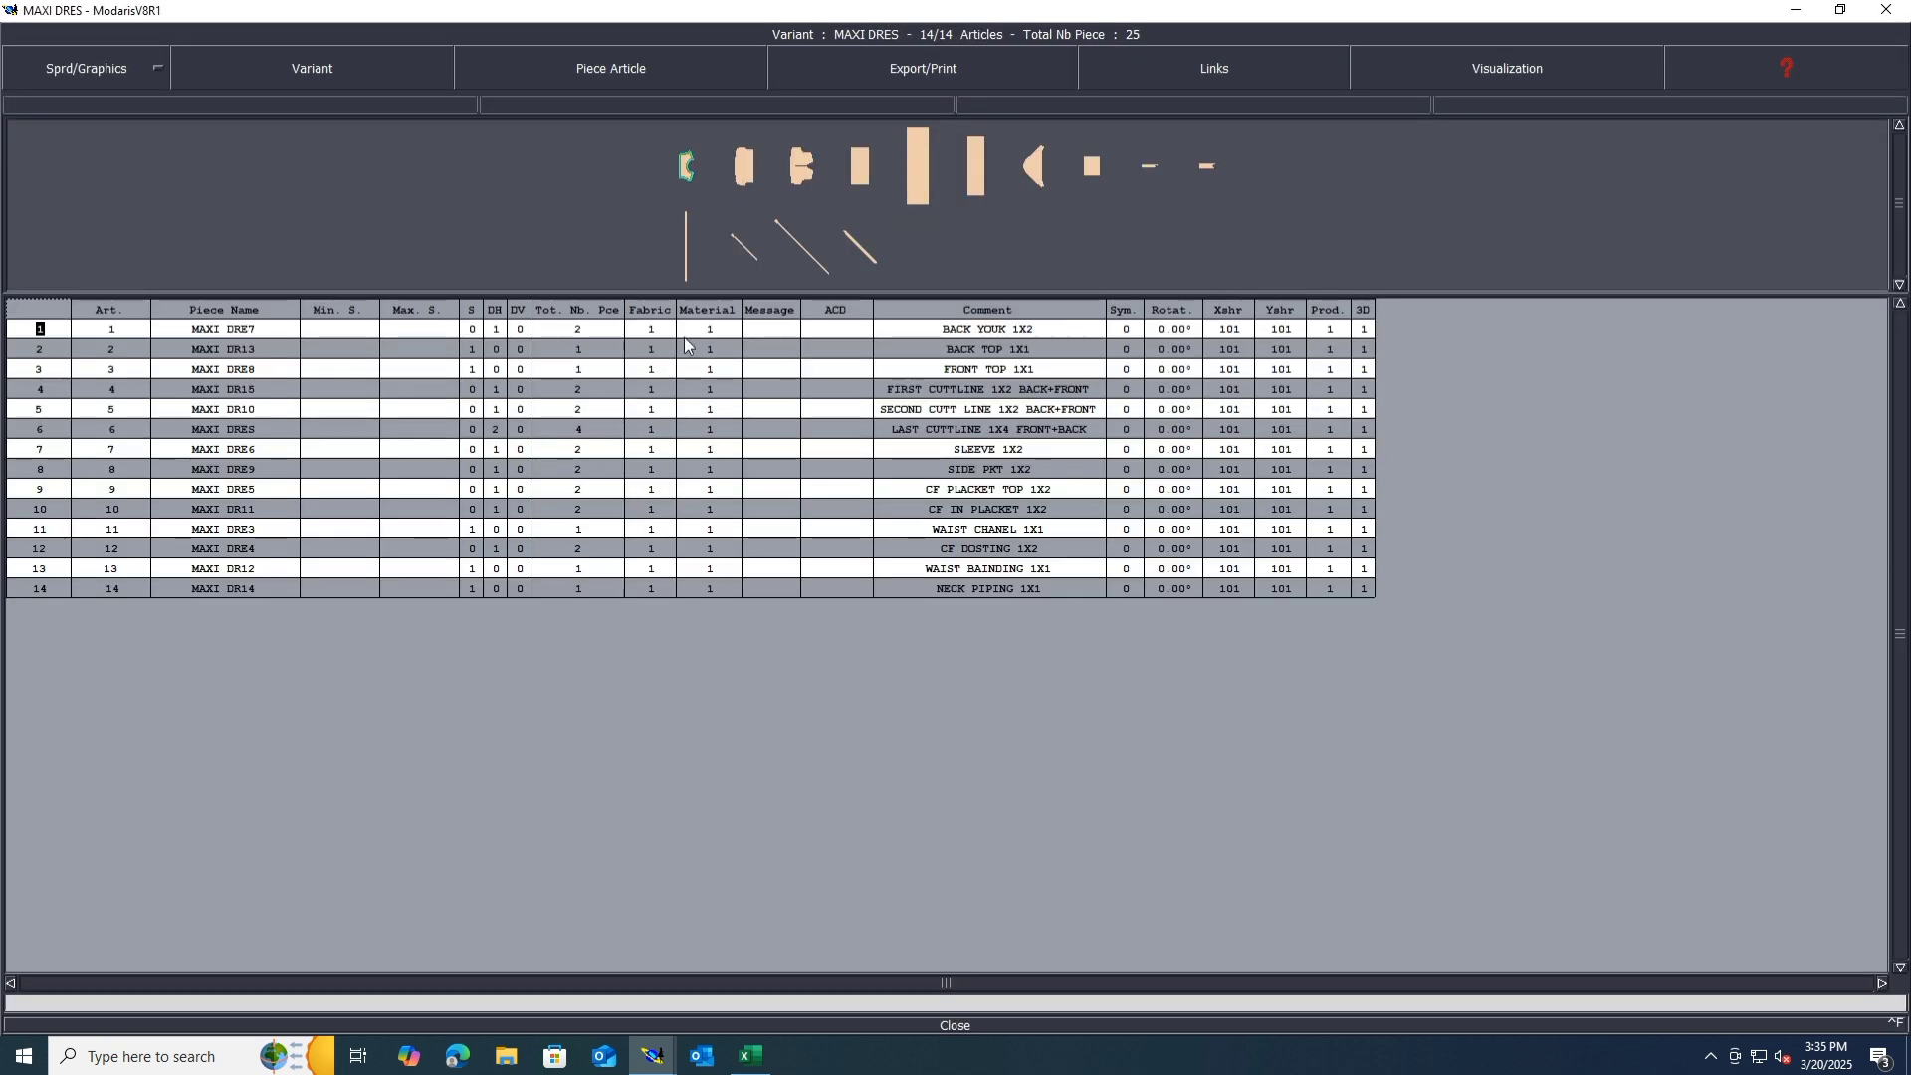
left_click_drag(654, 331, 647, 604)
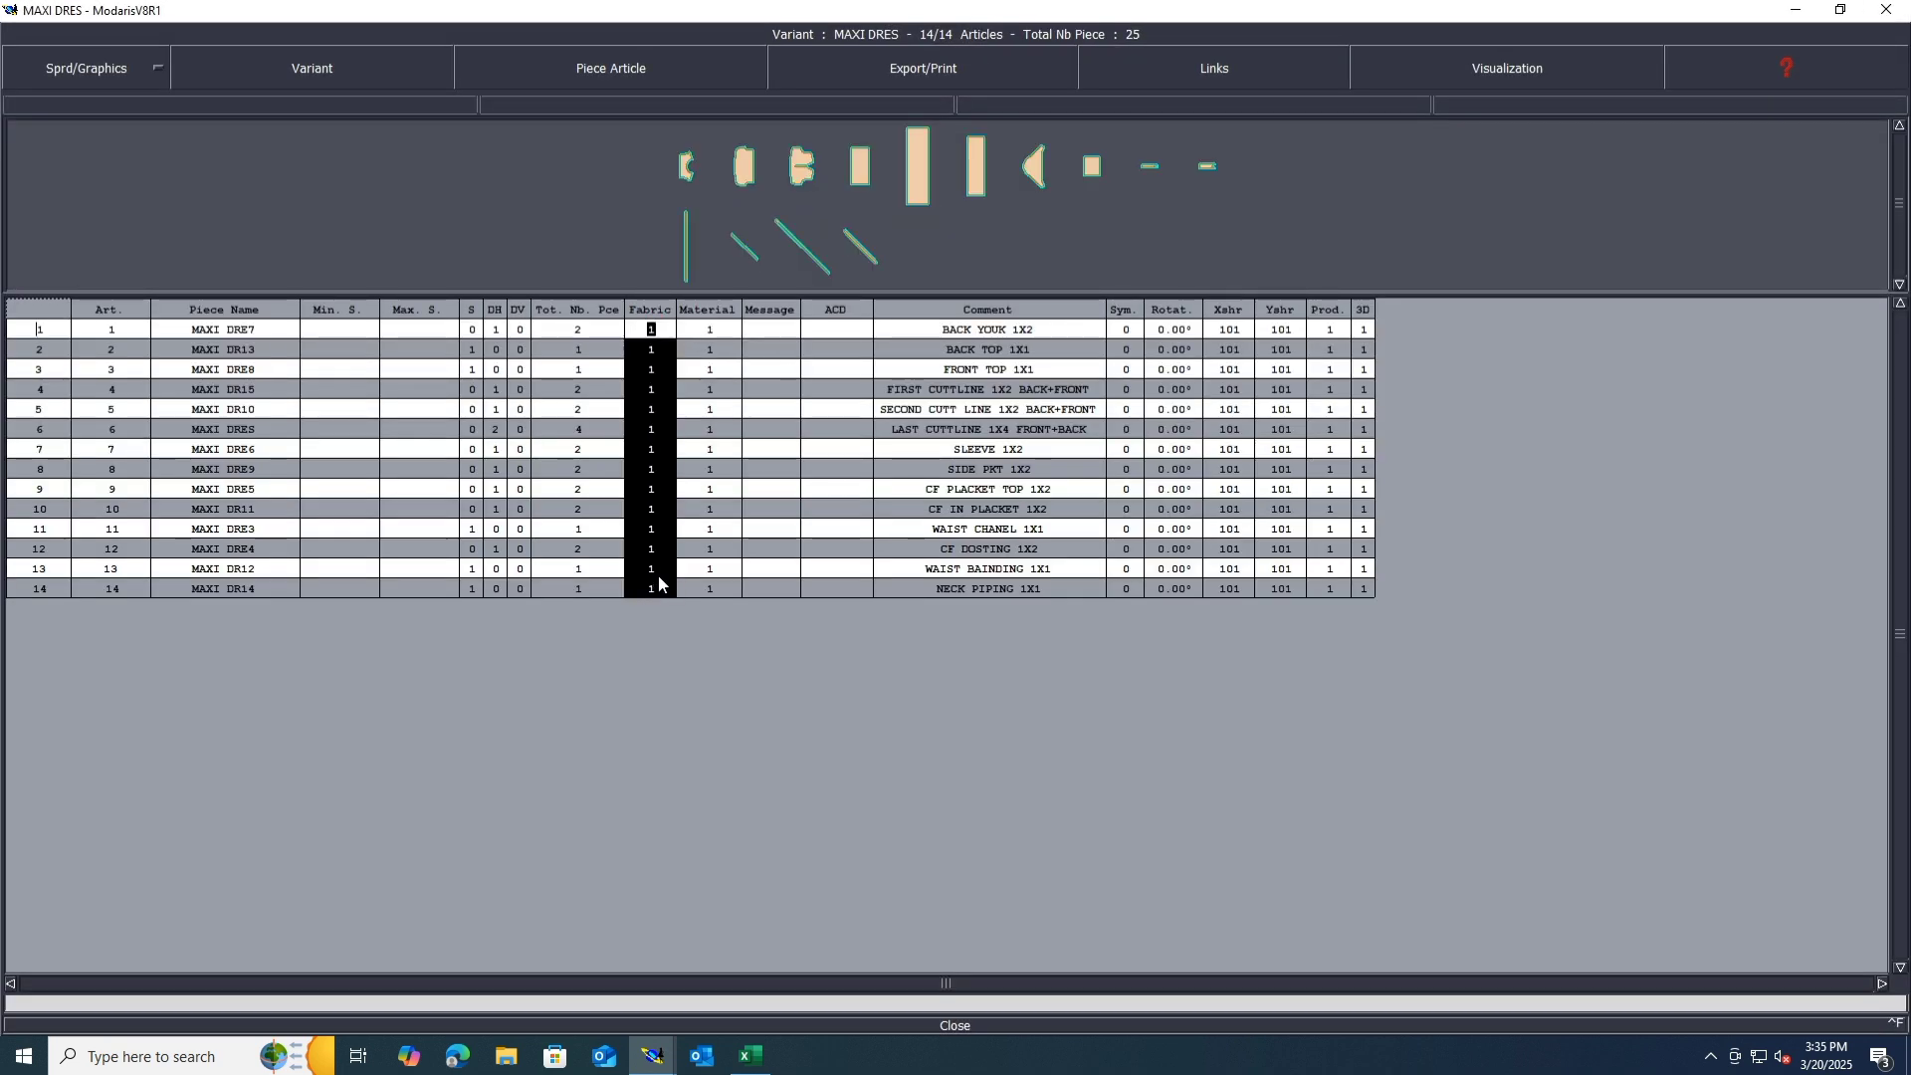
type("SH")
key("Return")
left_click(957, 1026)
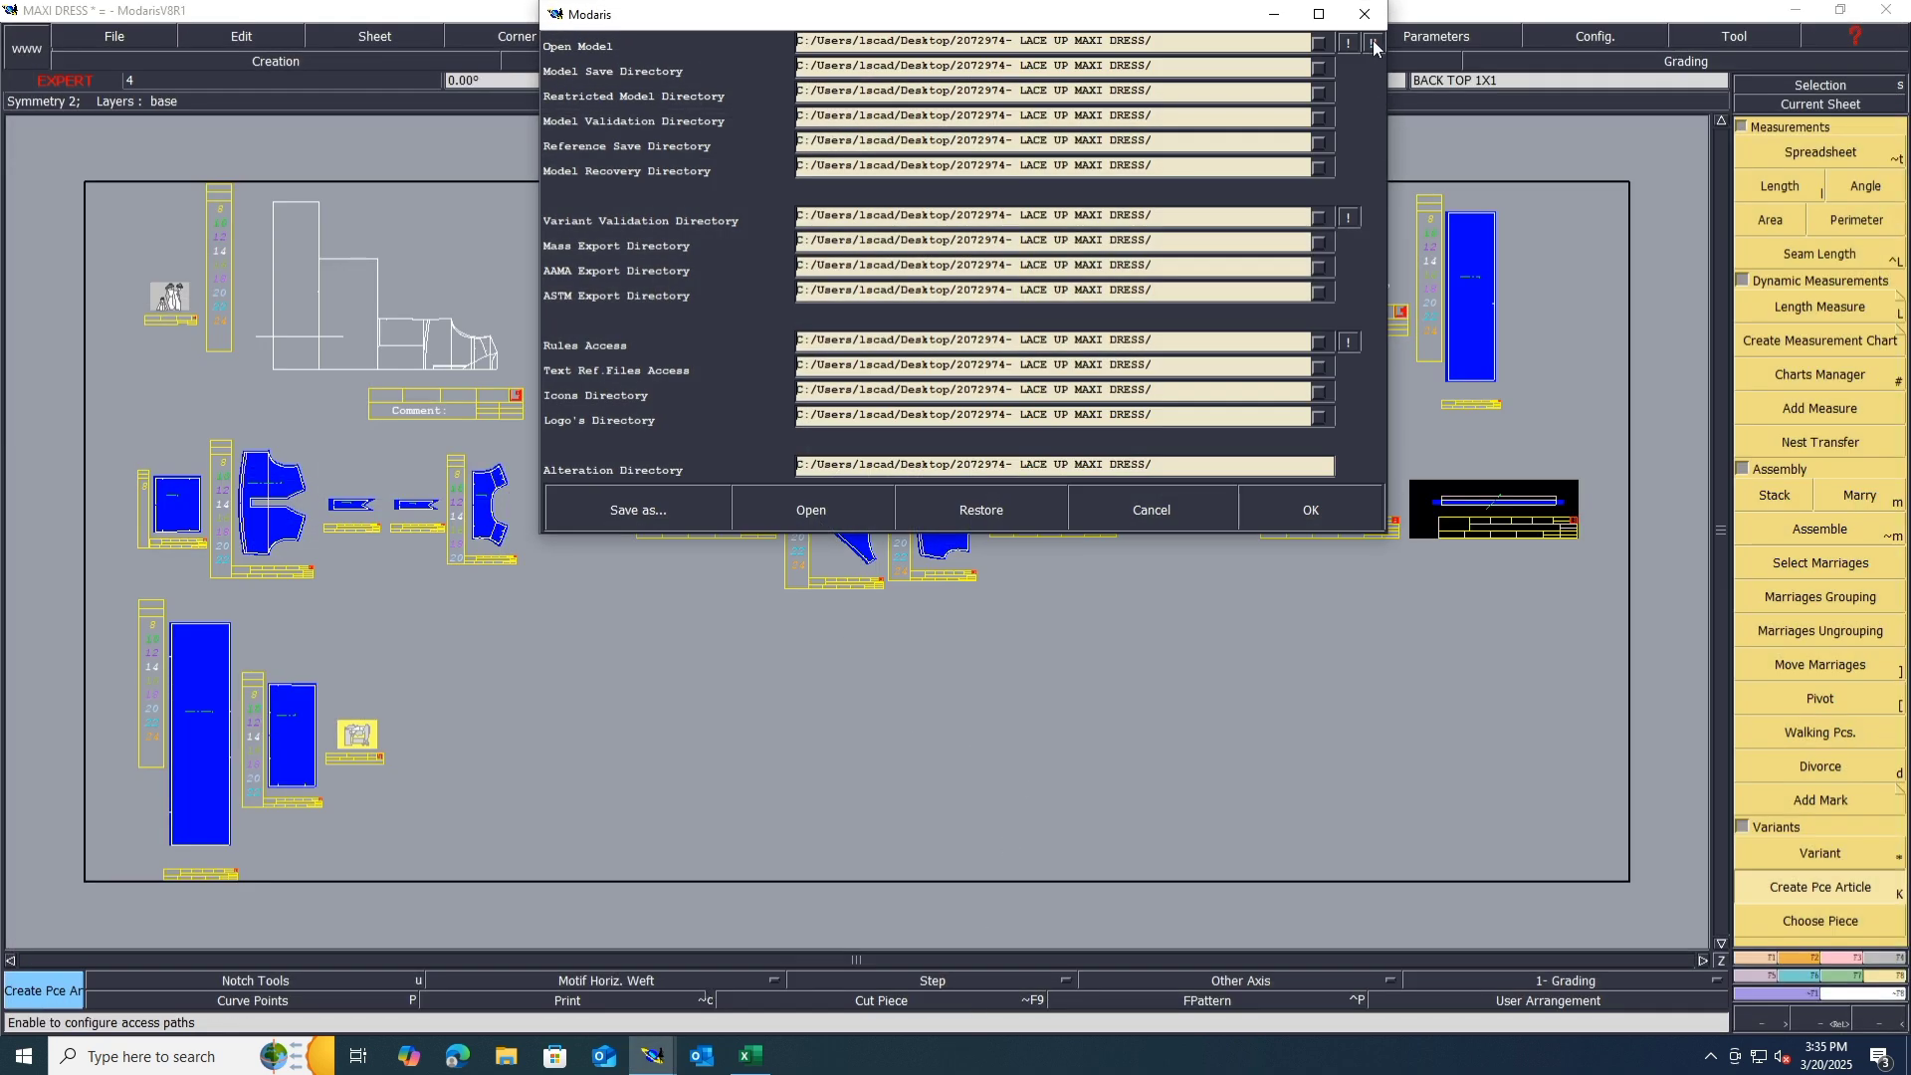
Step: Accept the access paths pointing to the 2072974- LACE UP MAXI DRESS folder and save the model again
left_click(1300, 513)
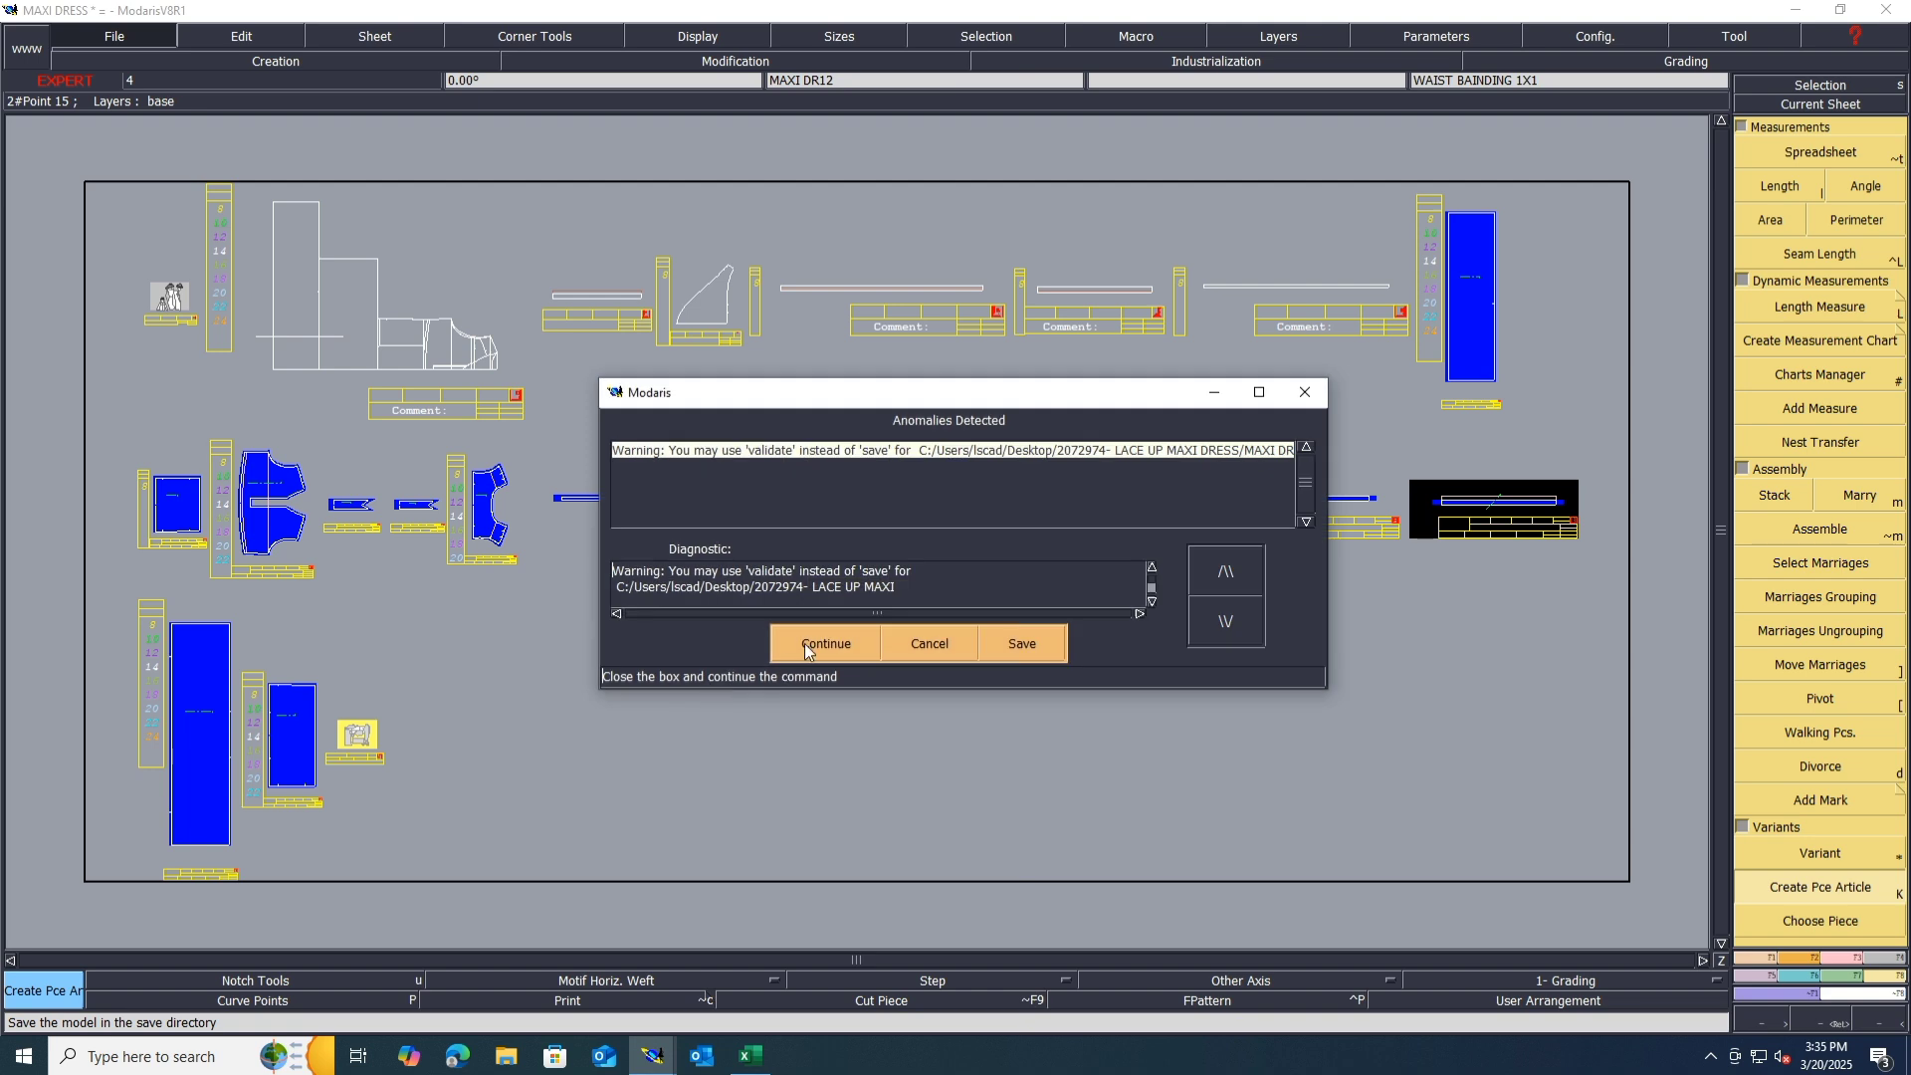
left_click(806, 644)
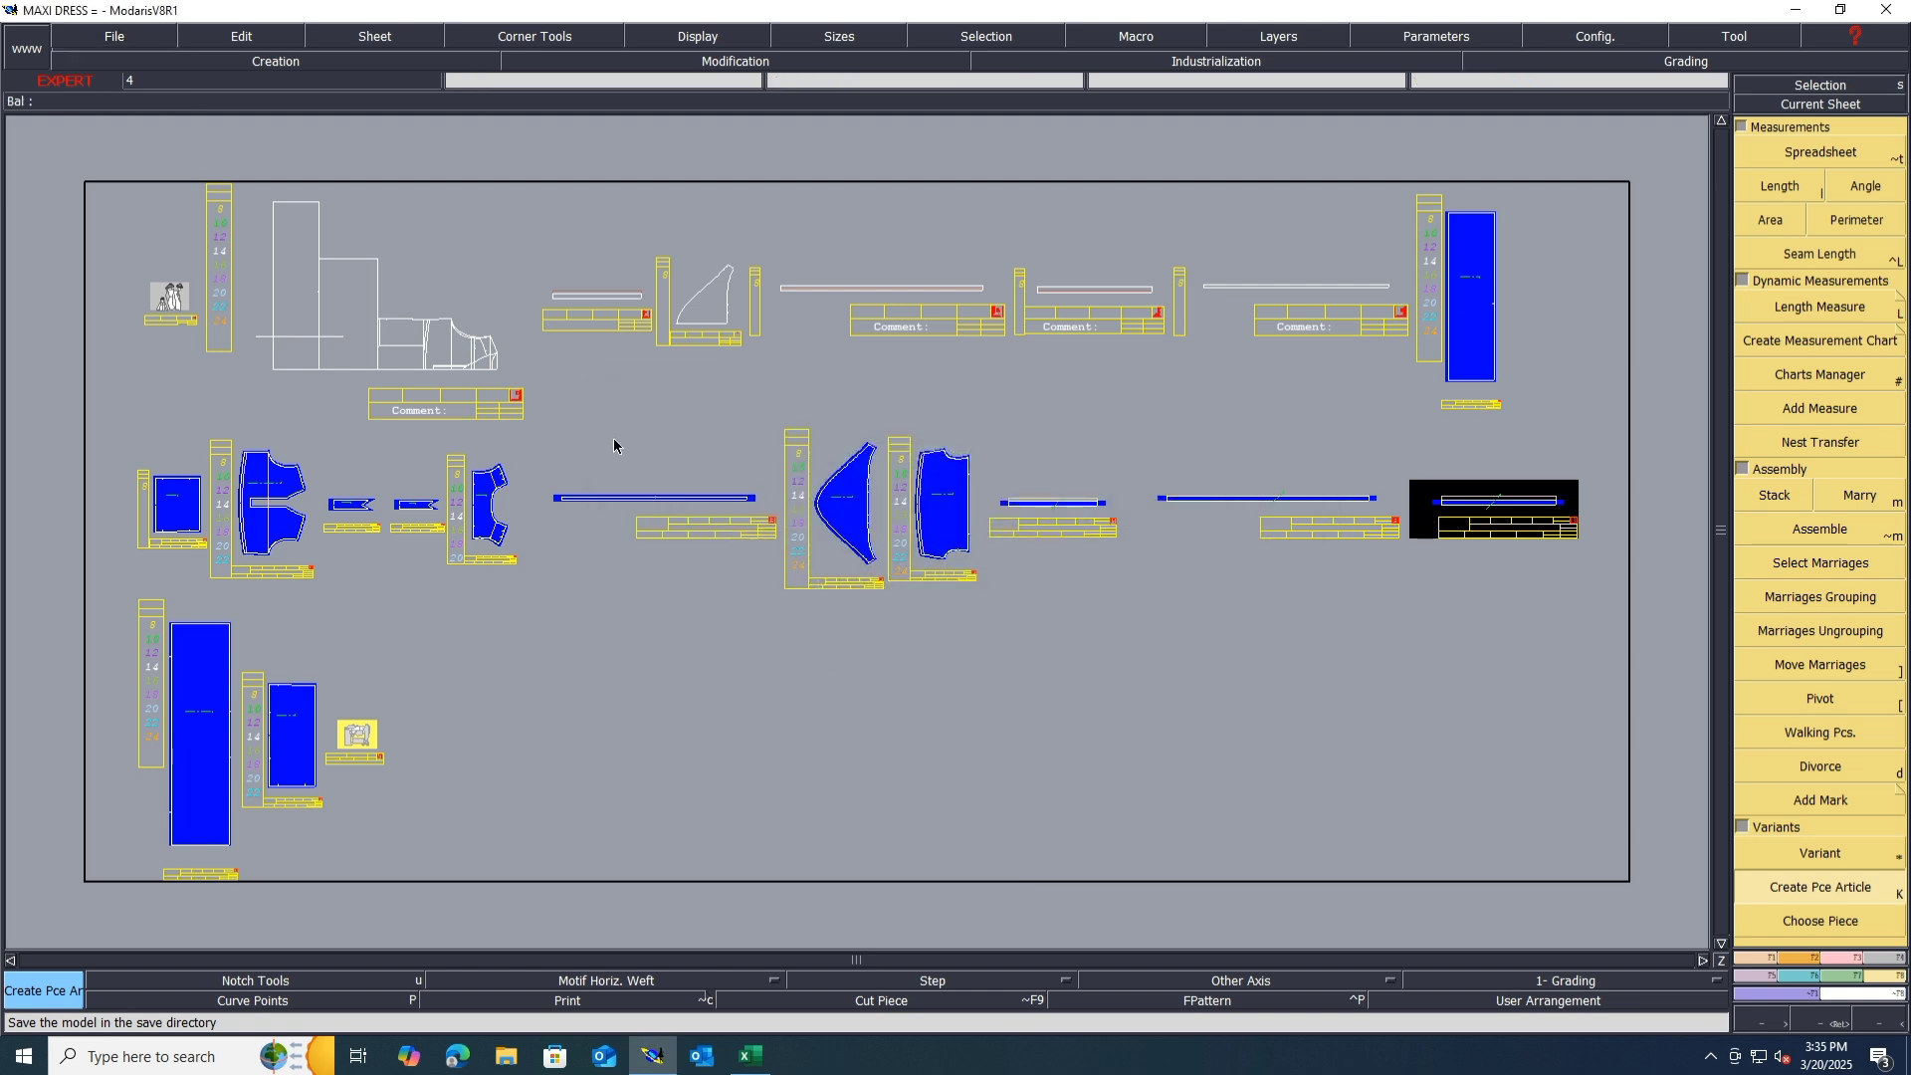
key("ctrl+s")
left_click(810, 639)
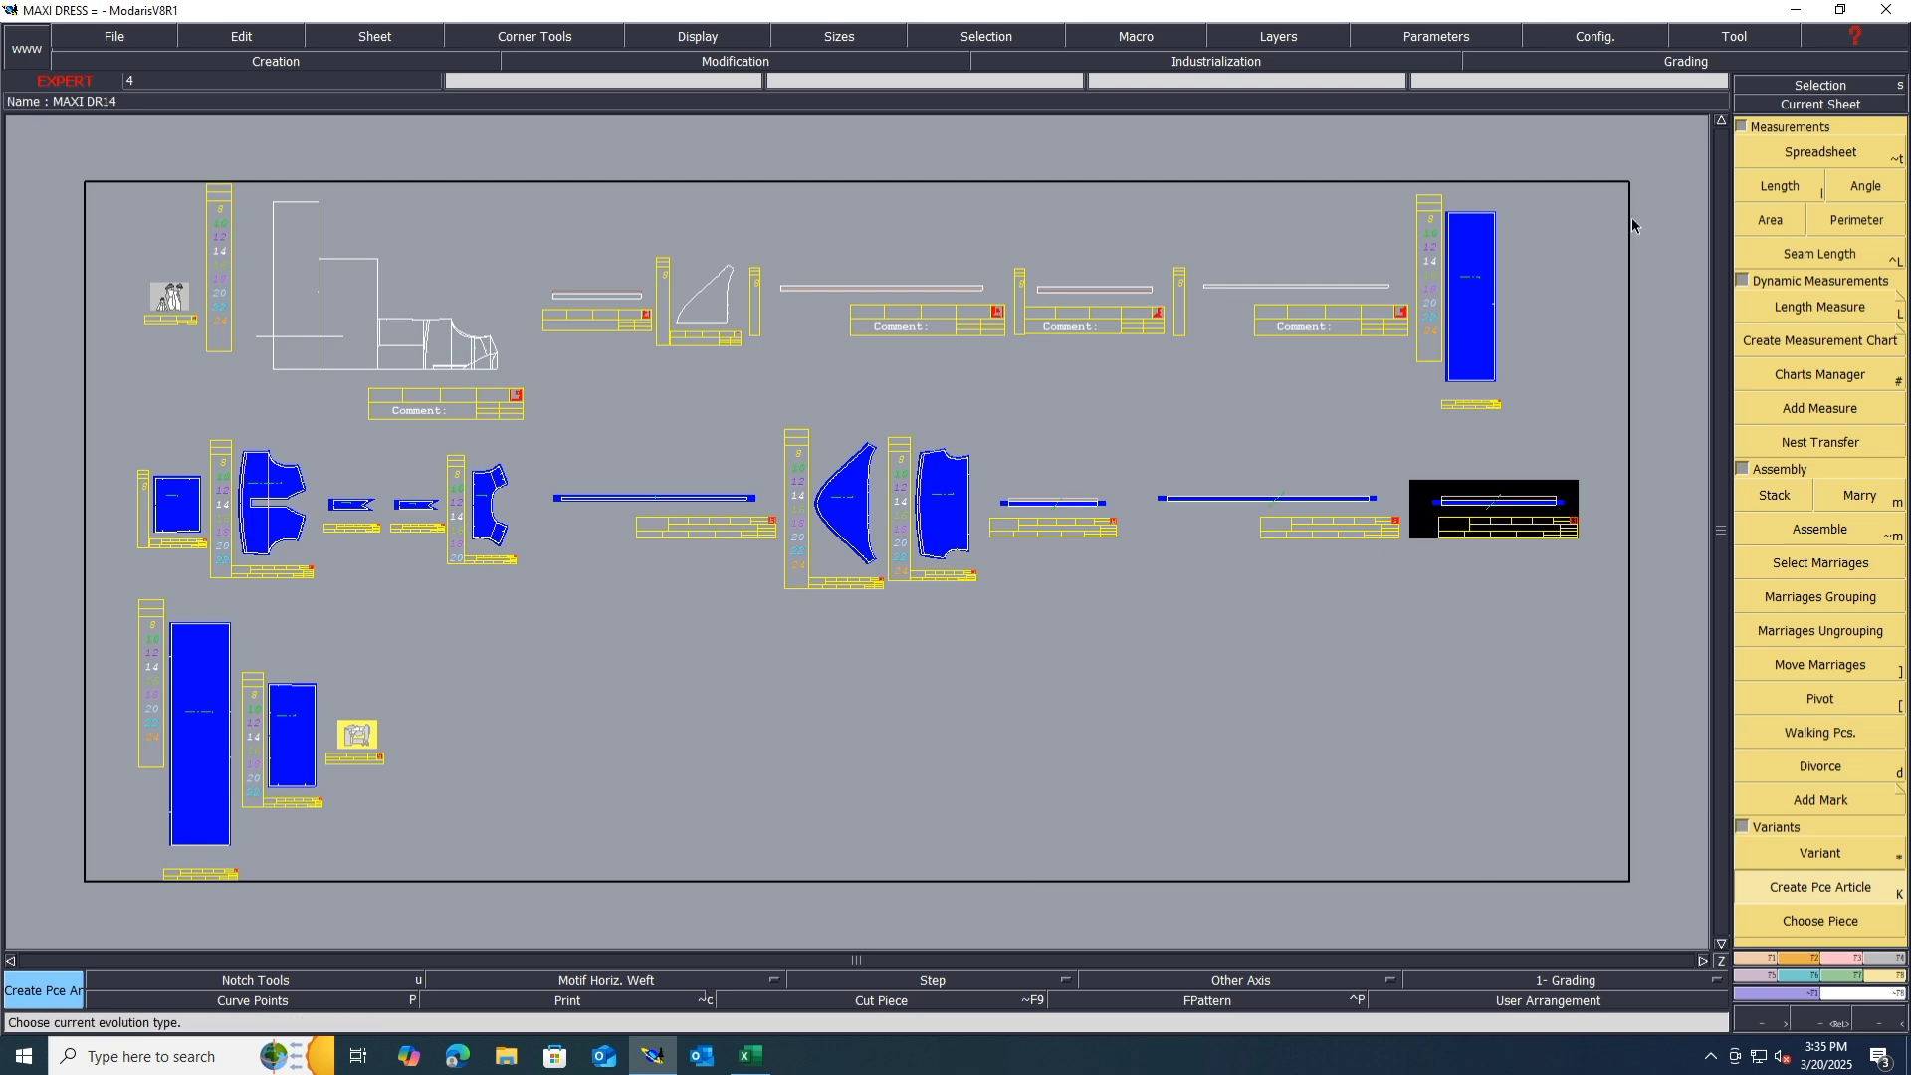
Step: Minimize Modaris and move the 2072974- LACE UP MAXI DRESS folder to another free spot on the desktop
left_click(1798, 8)
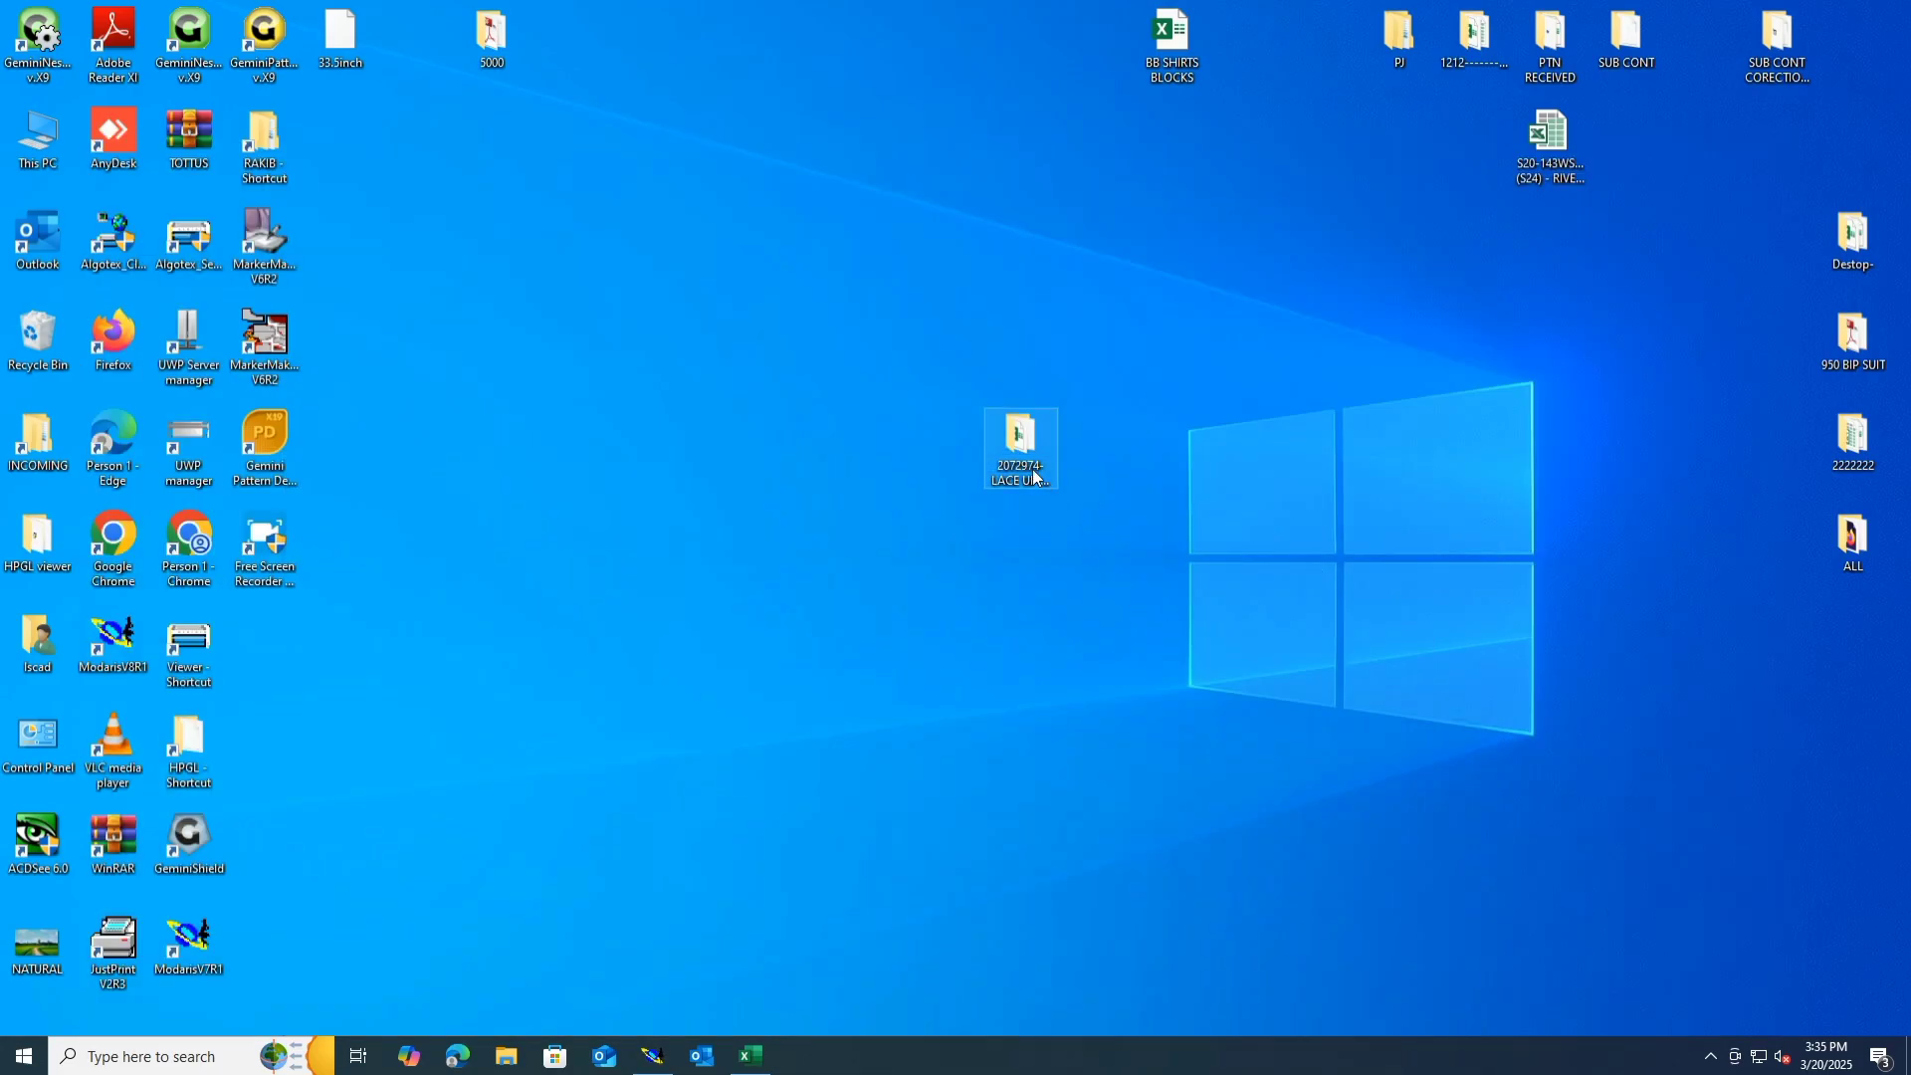
left_click_drag(1035, 473, 857, 353)
right_click(889, 262)
left_click(938, 329)
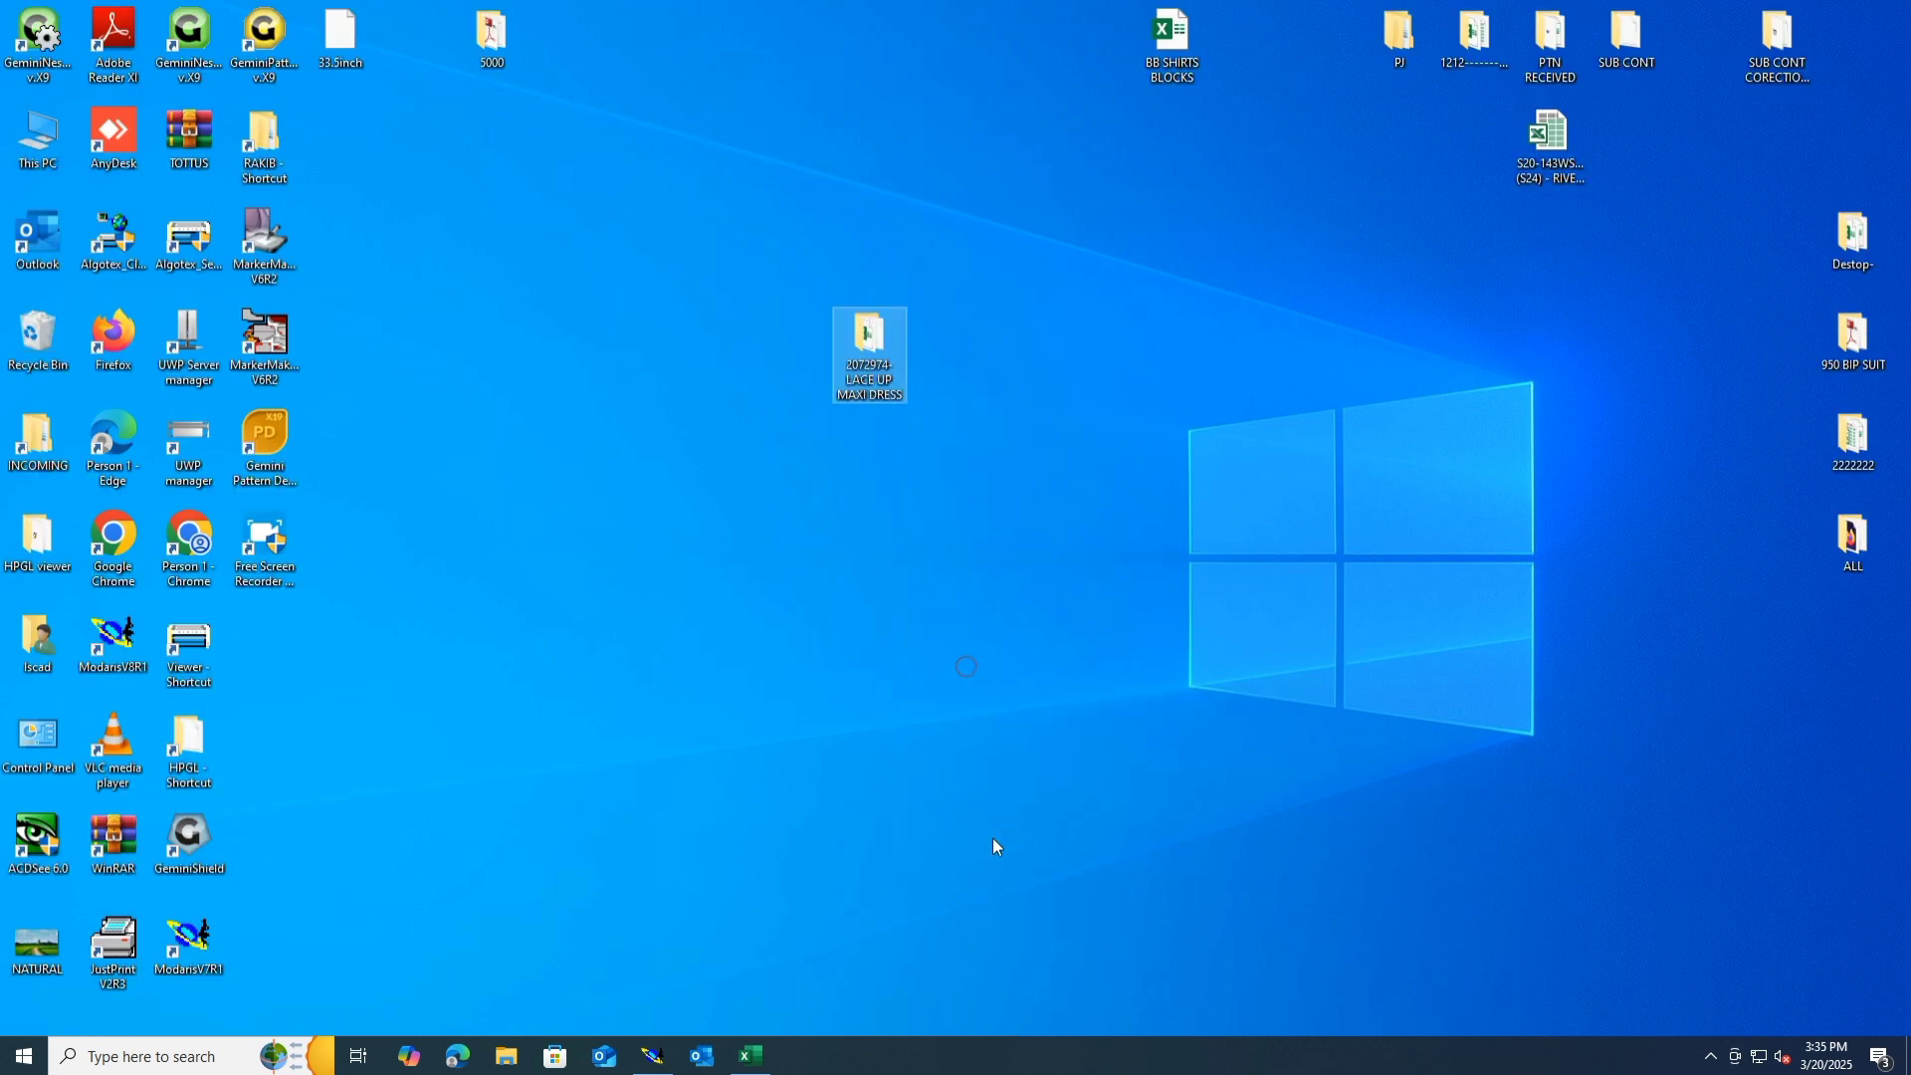
Step: Open MarkerManager, set the reading access paths to the 2072974- LACE UP MAXI DRESS folder and apply them
left_click(276, 264)
double_click(277, 264)
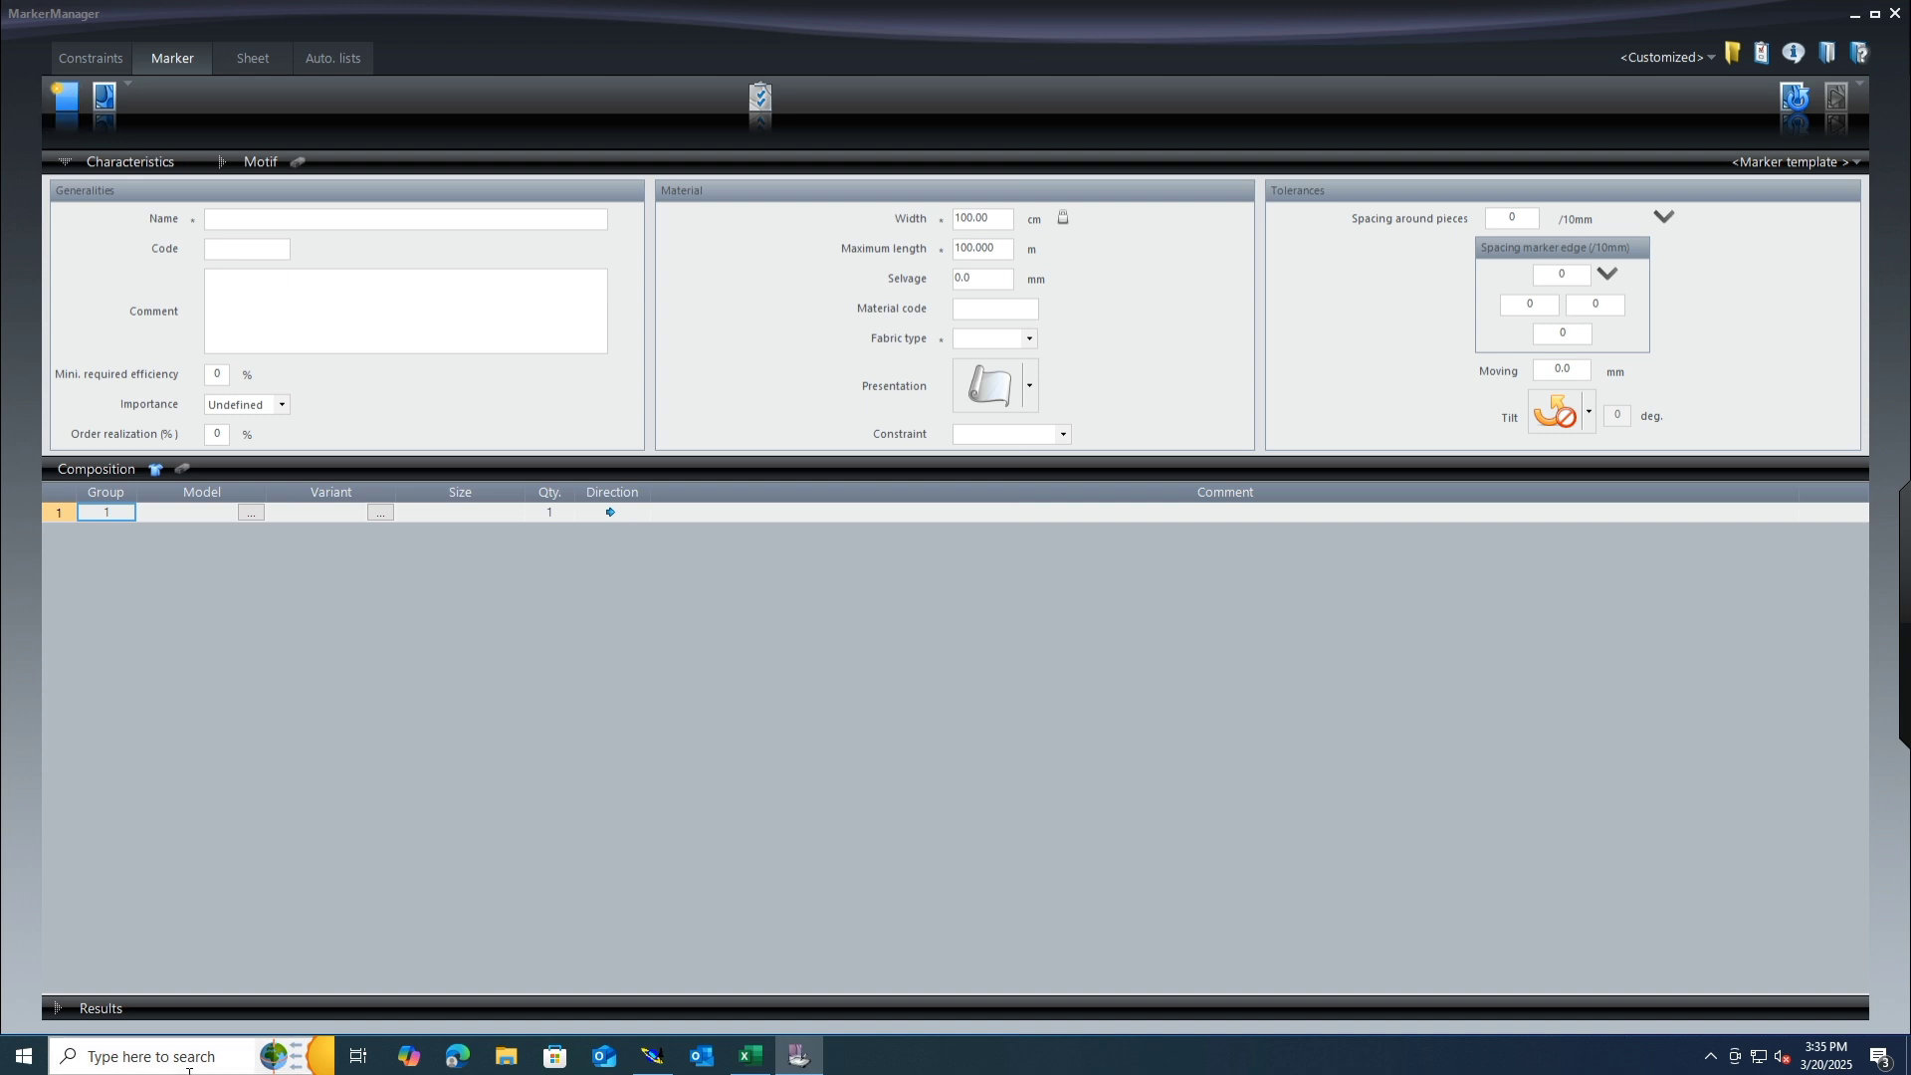
left_click(1733, 53)
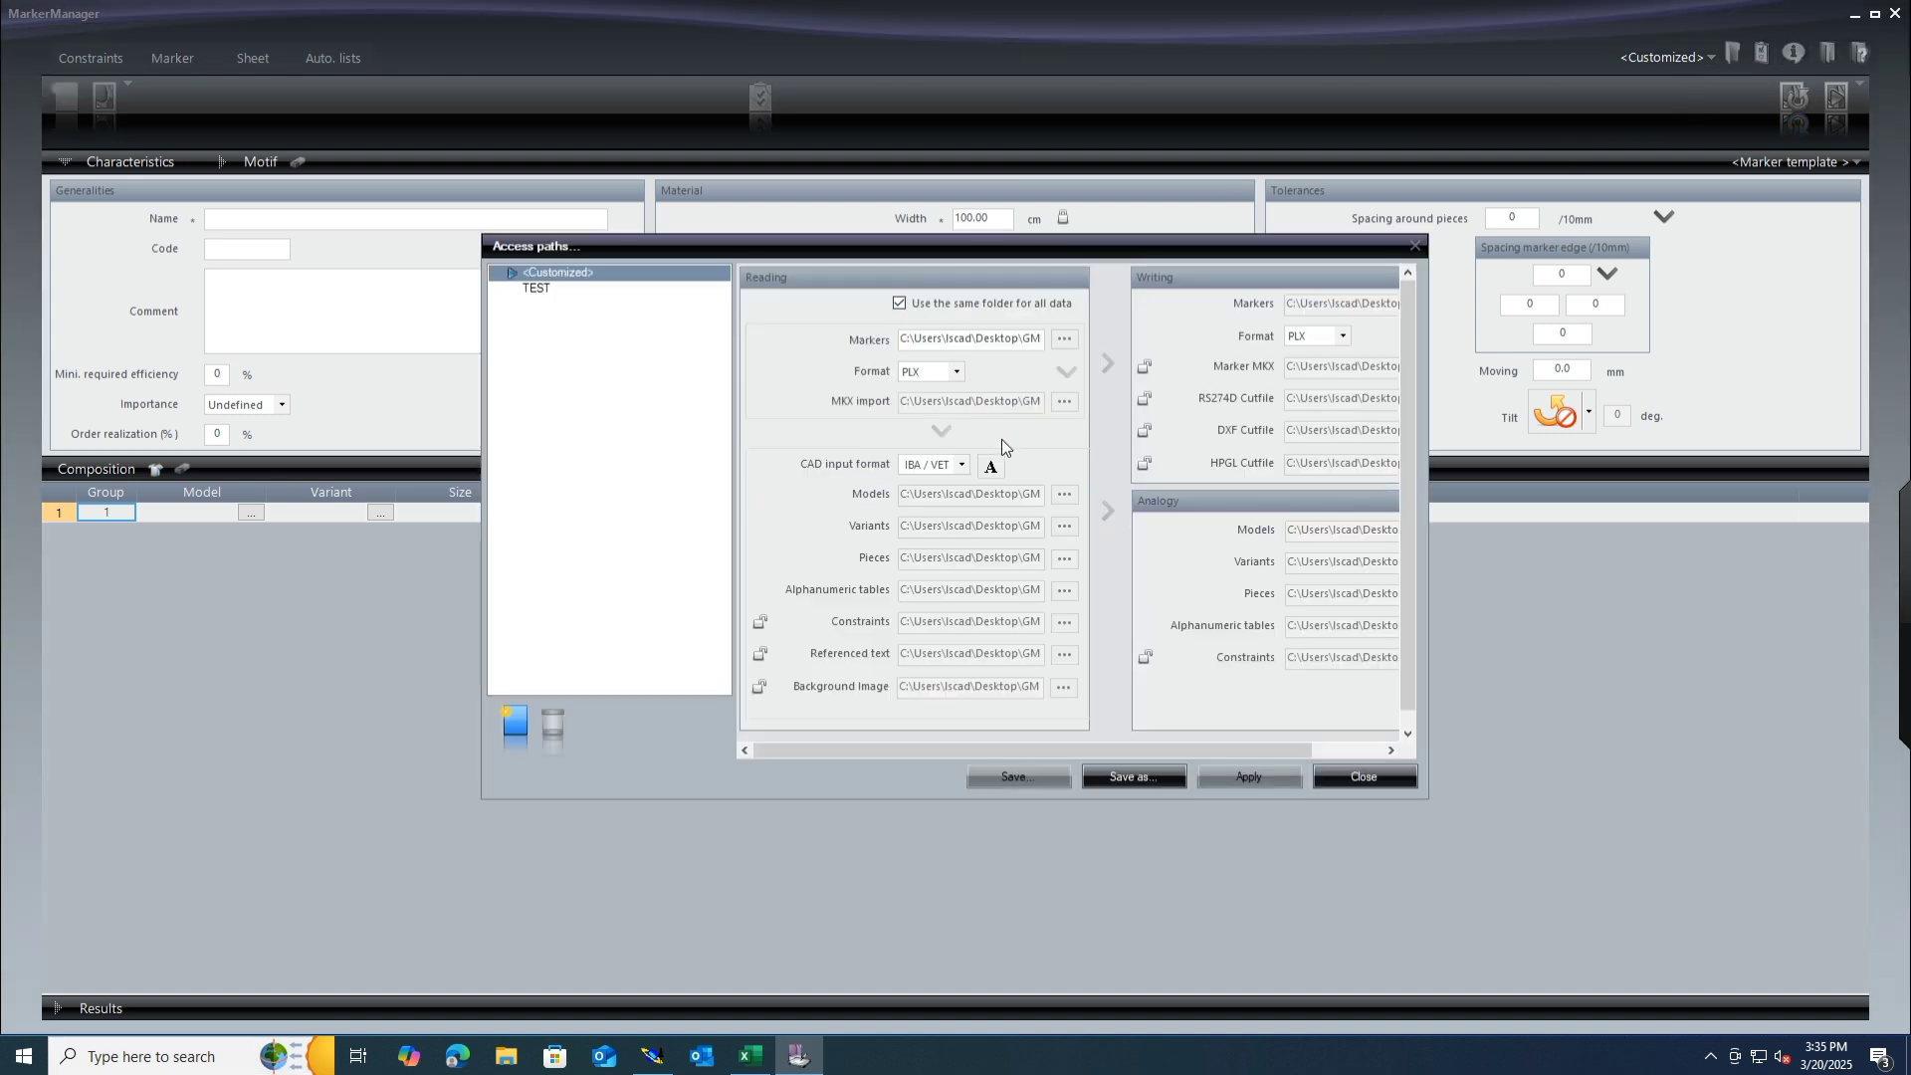
left_click(1064, 339)
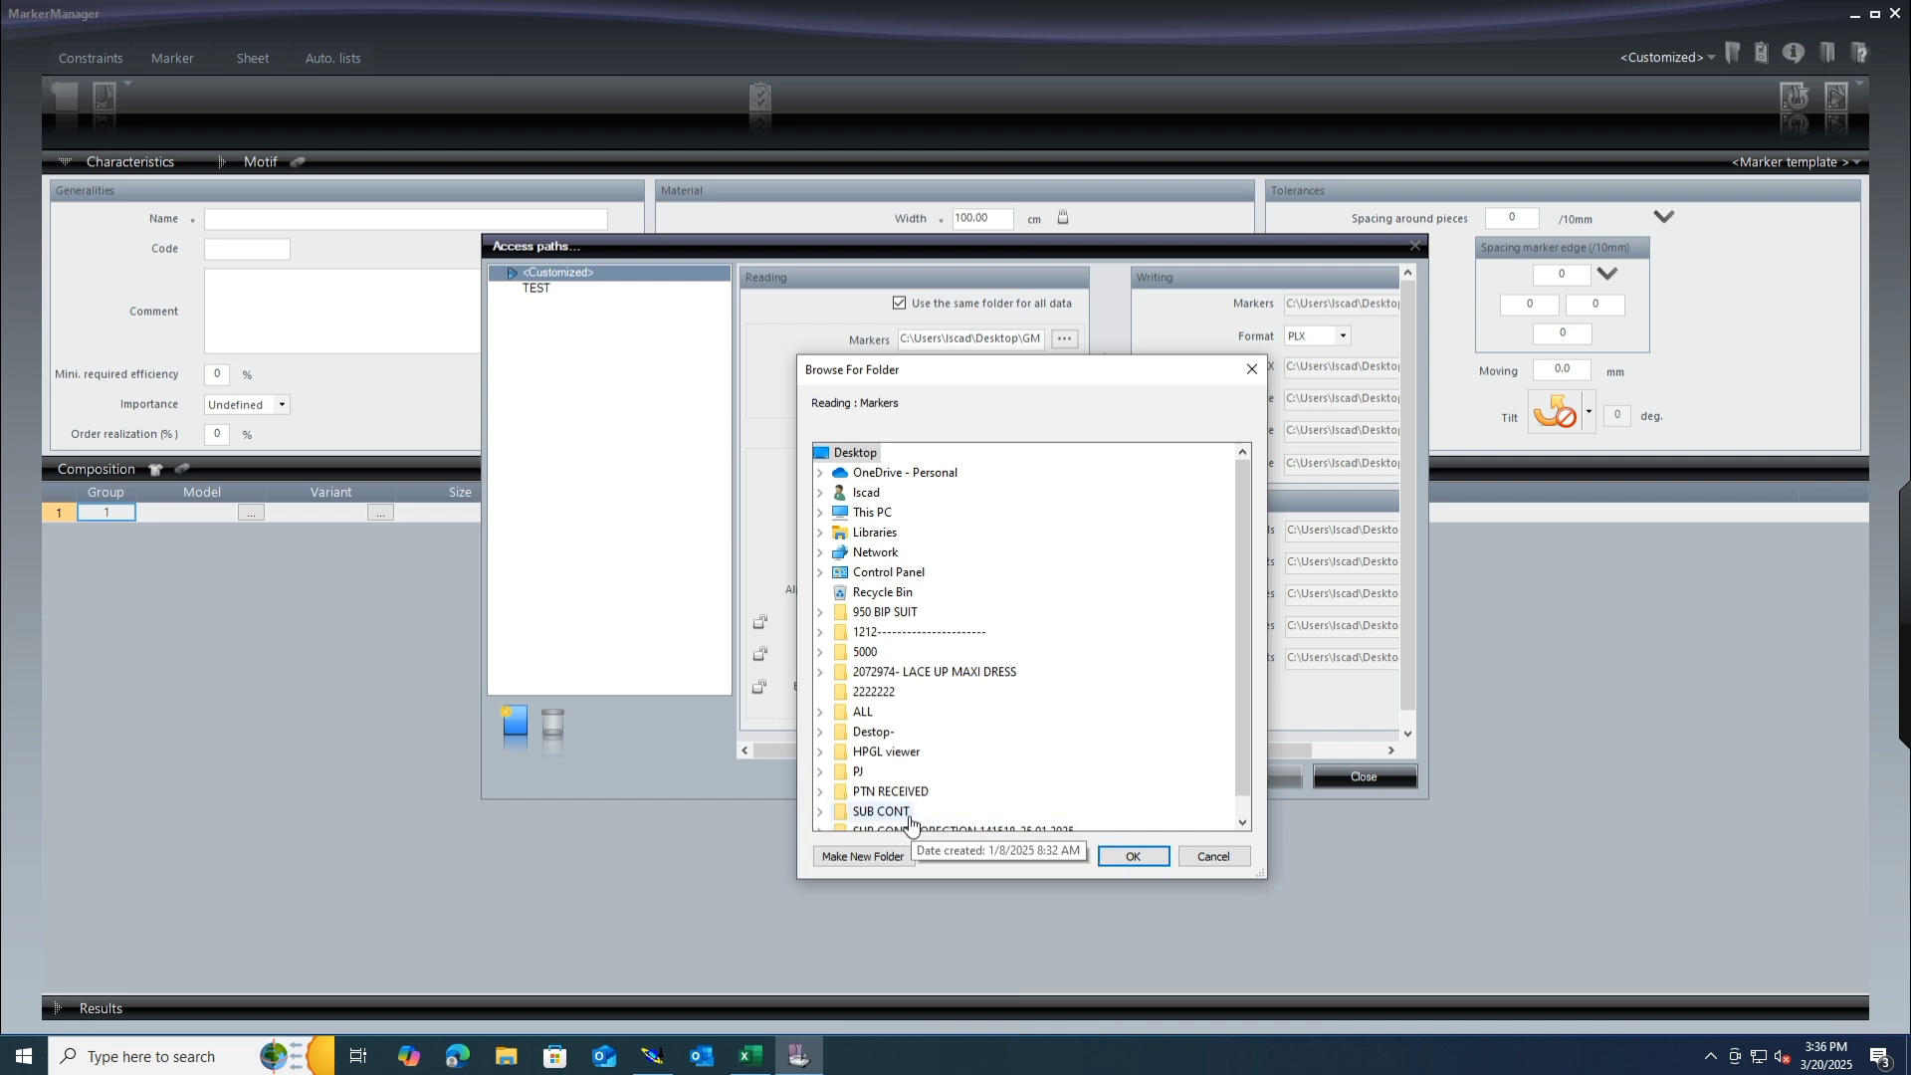
scroll(1025, 730, "down", 1)
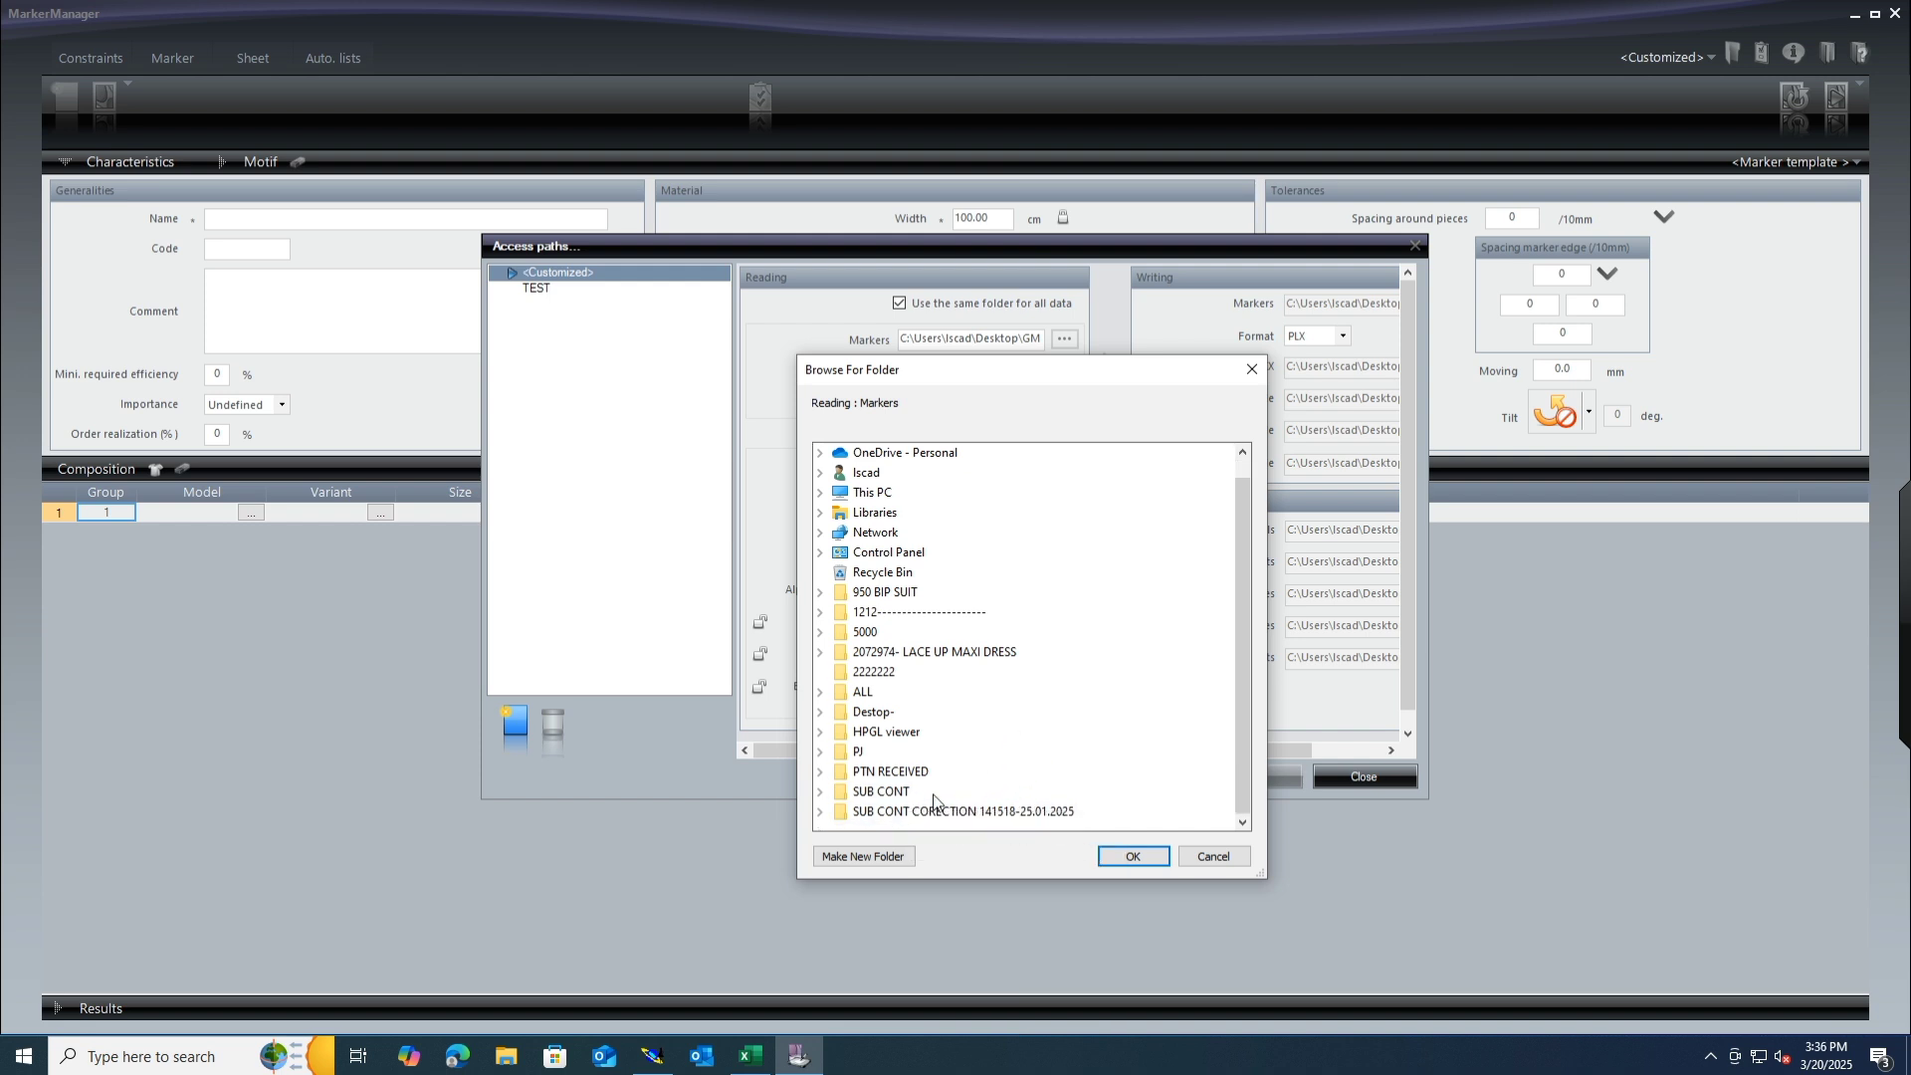
left_click(935, 652)
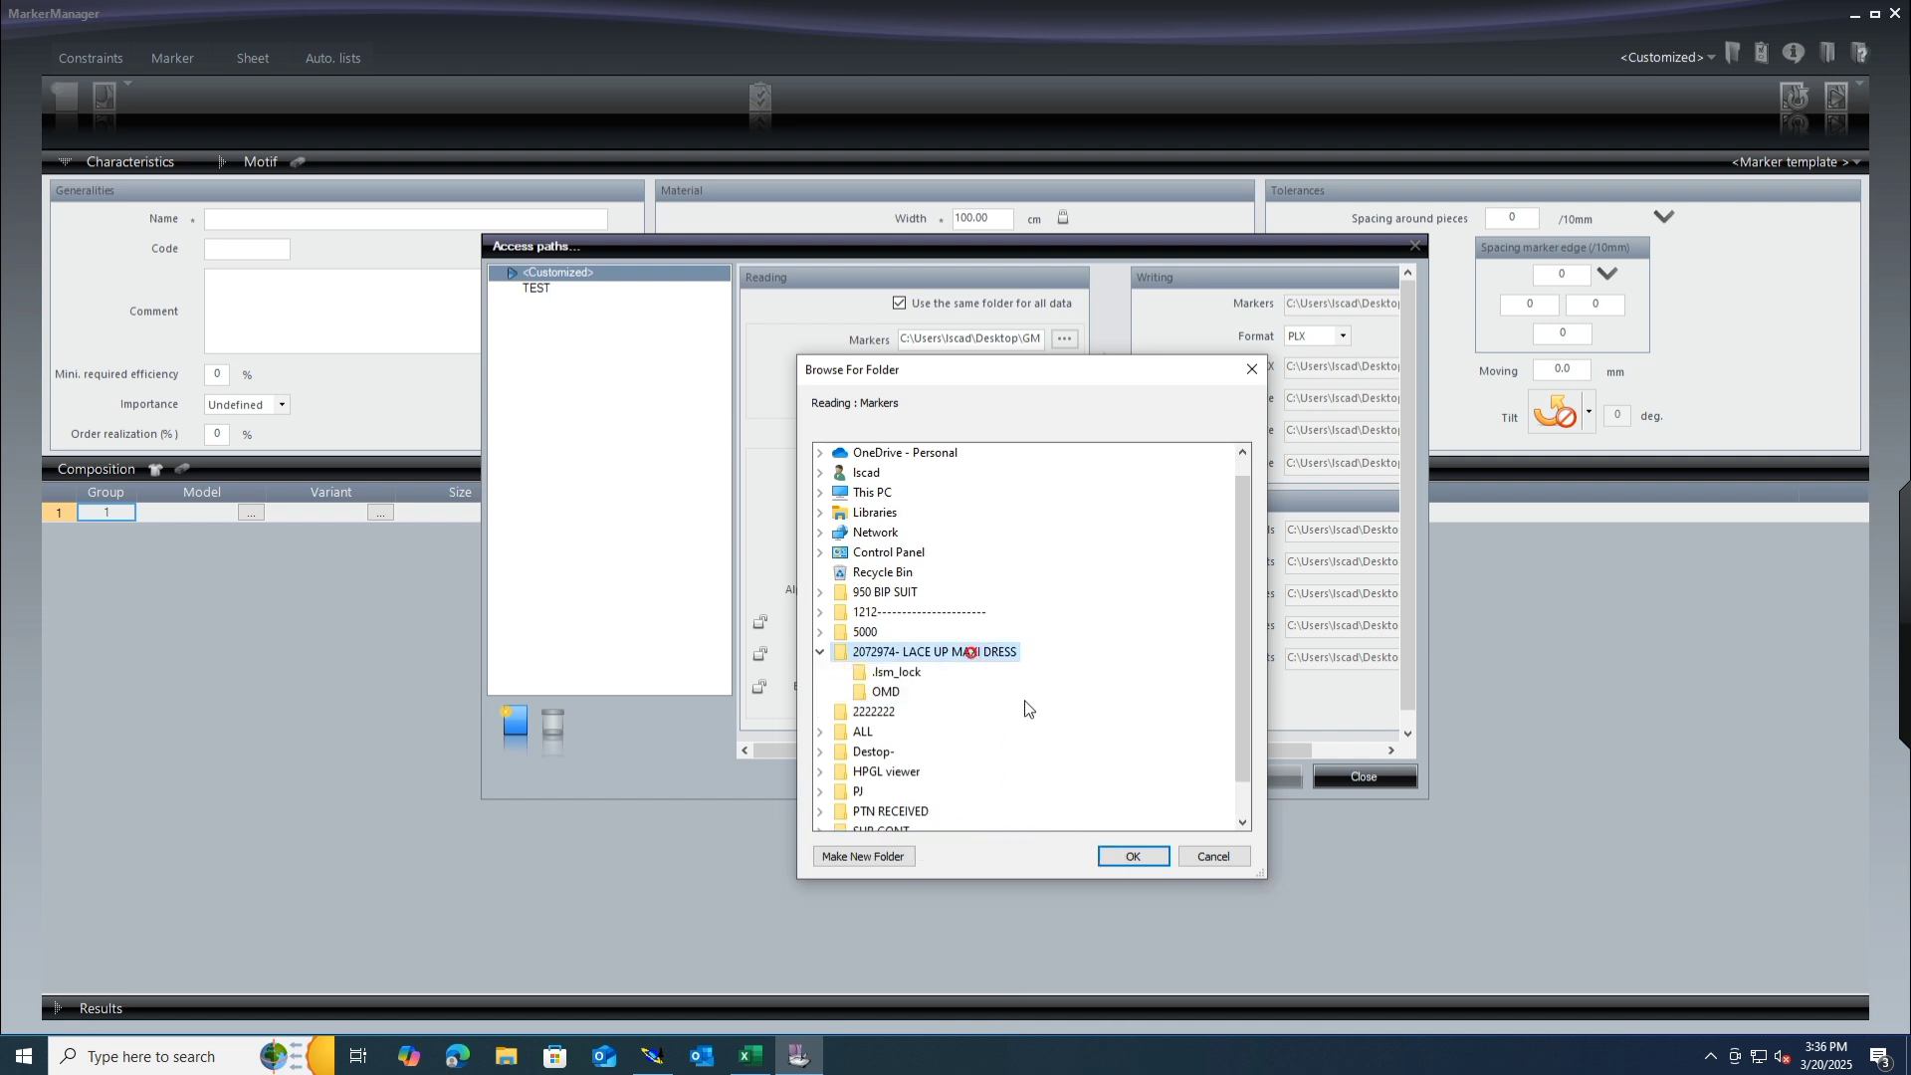
left_click(1131, 855)
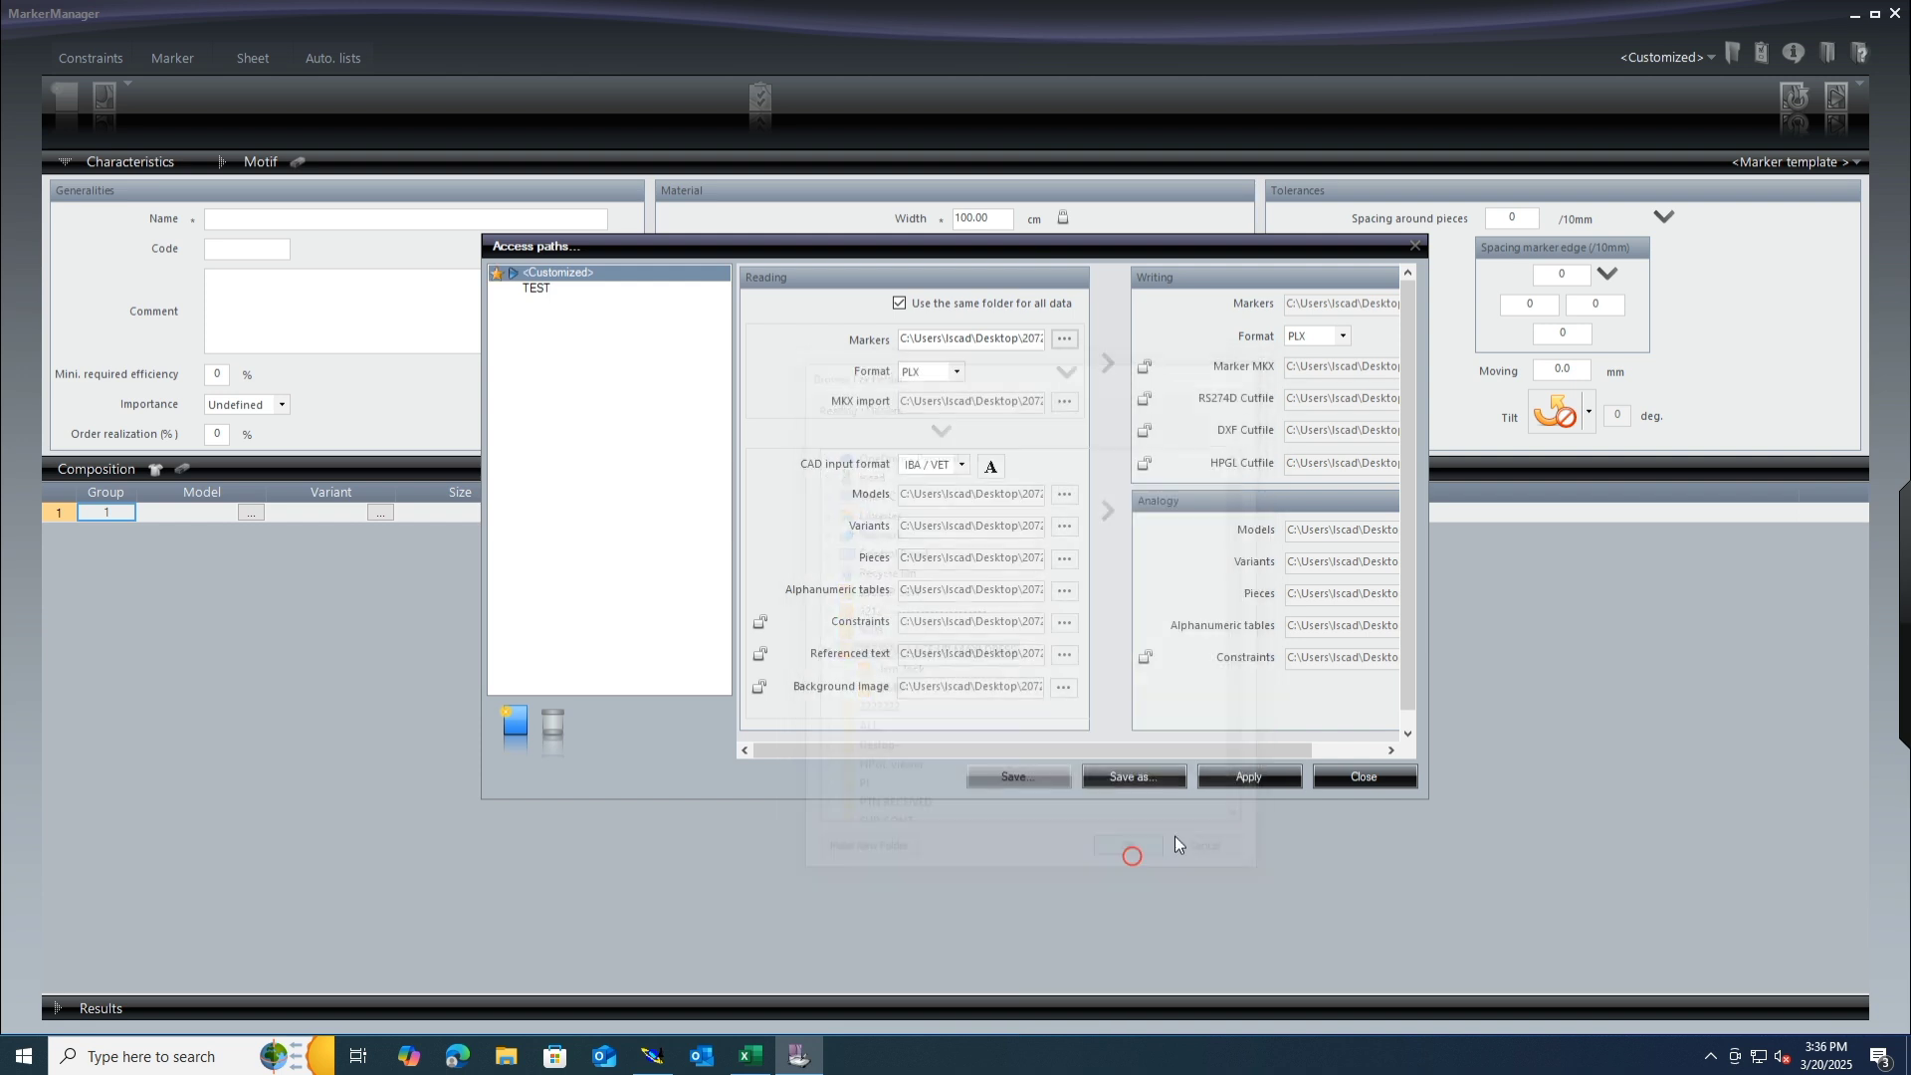
left_click(1249, 778)
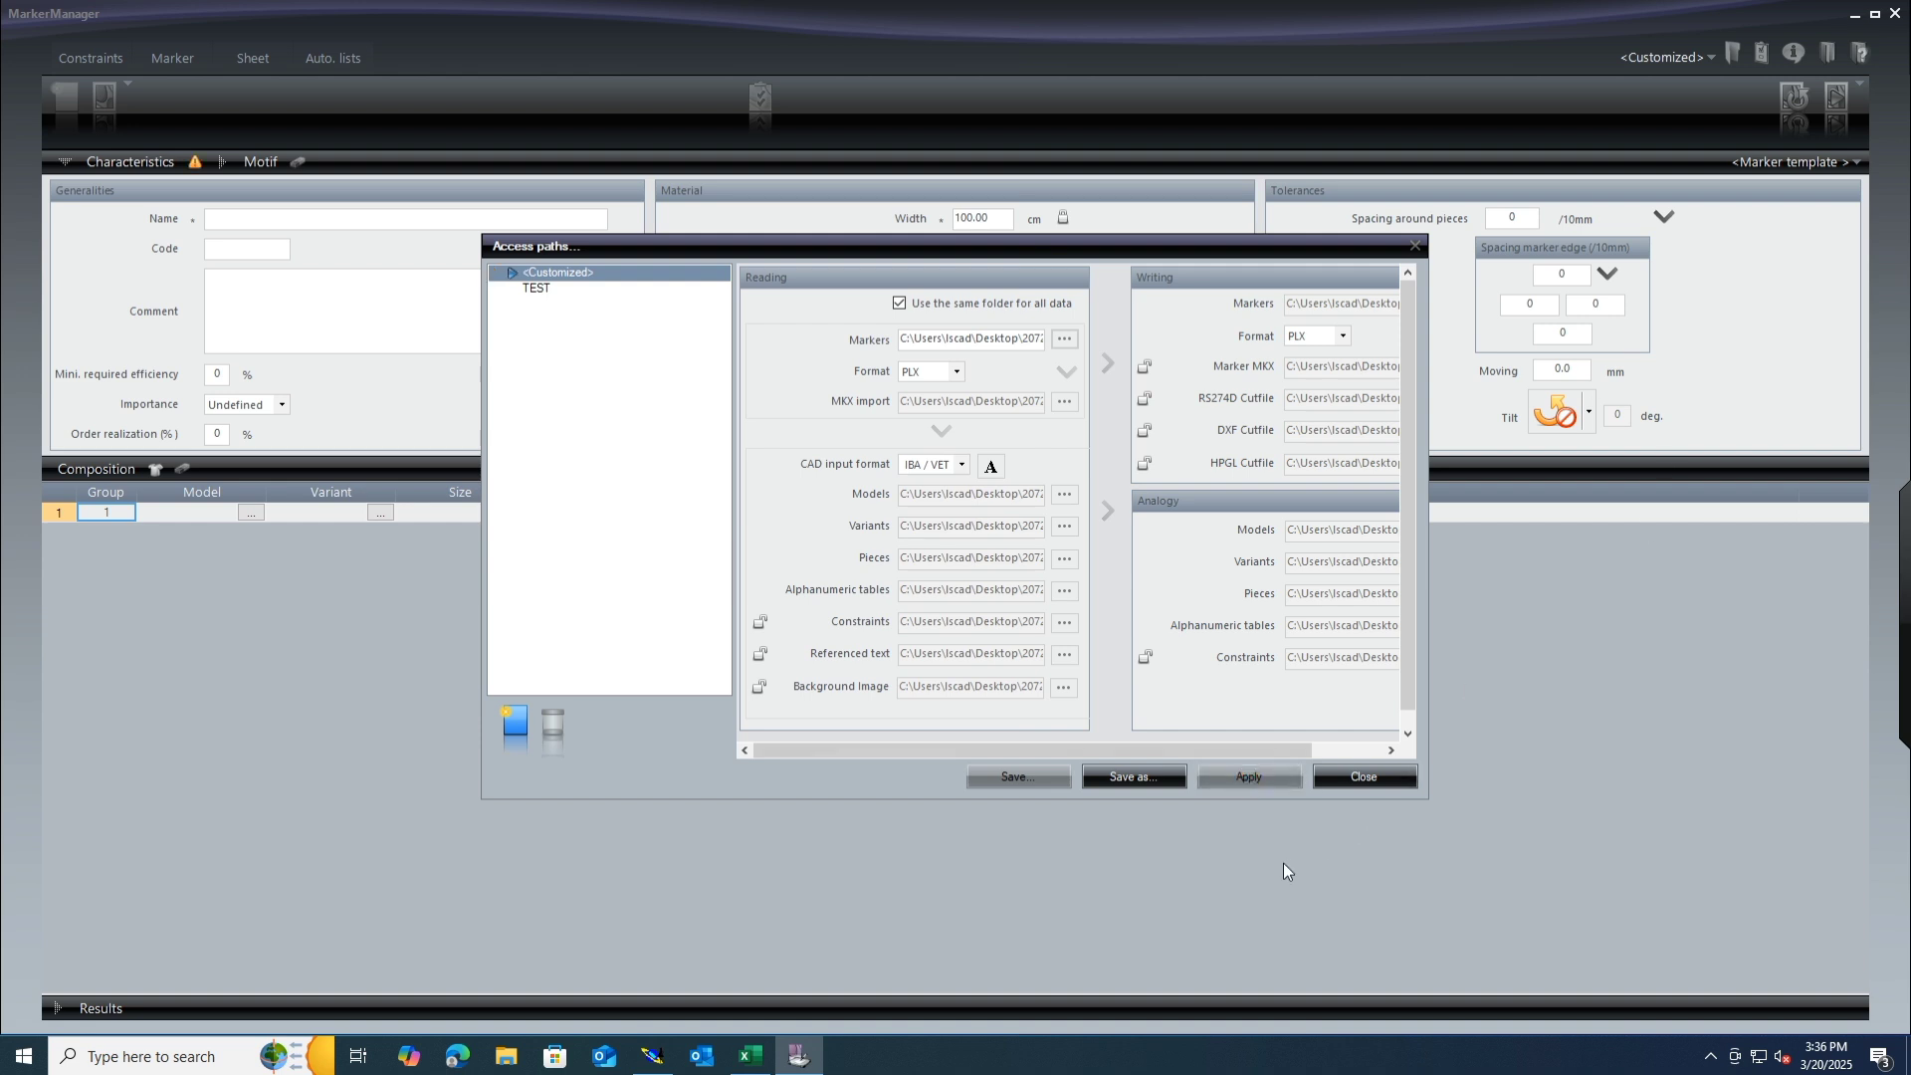
left_click(1346, 778)
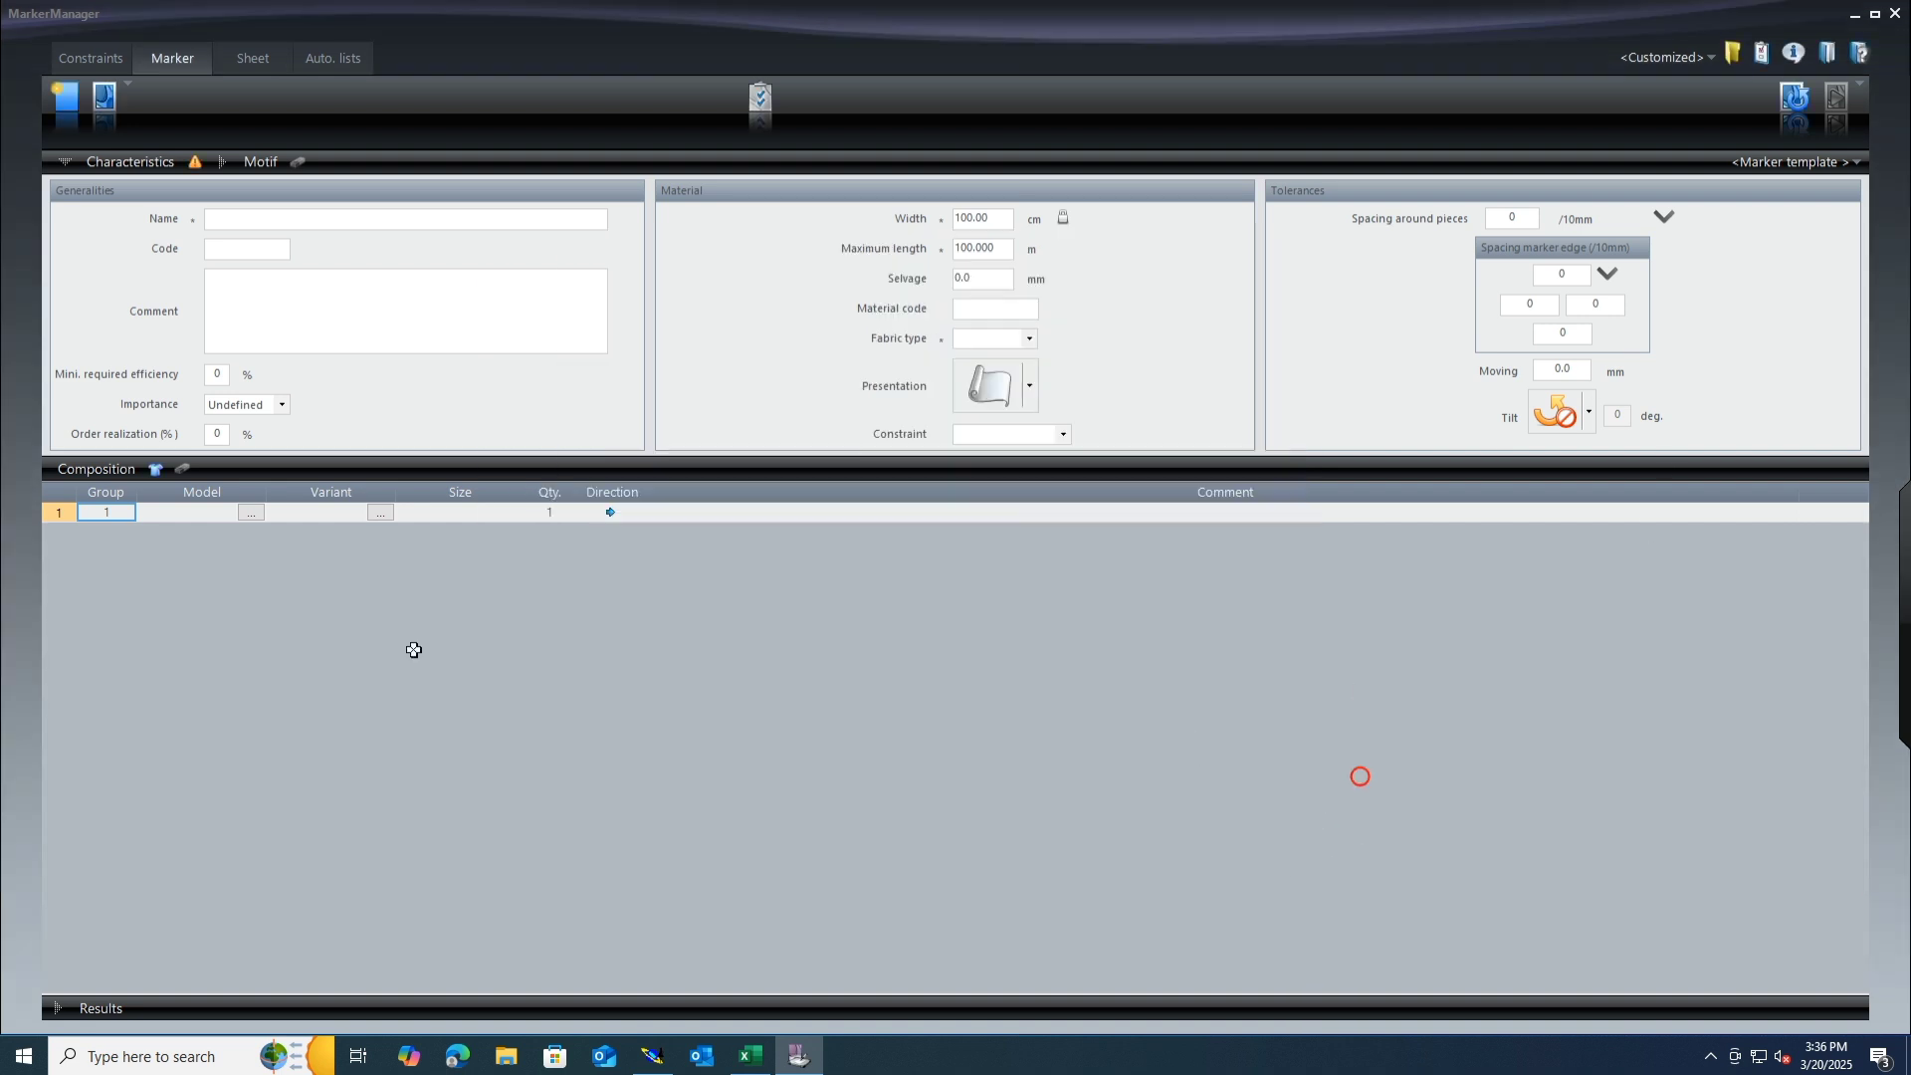
Step: Add the MAXI DRES variant to the marker composition in sizes 8 to 20, leaving out 22 and 24
left_click(156, 469)
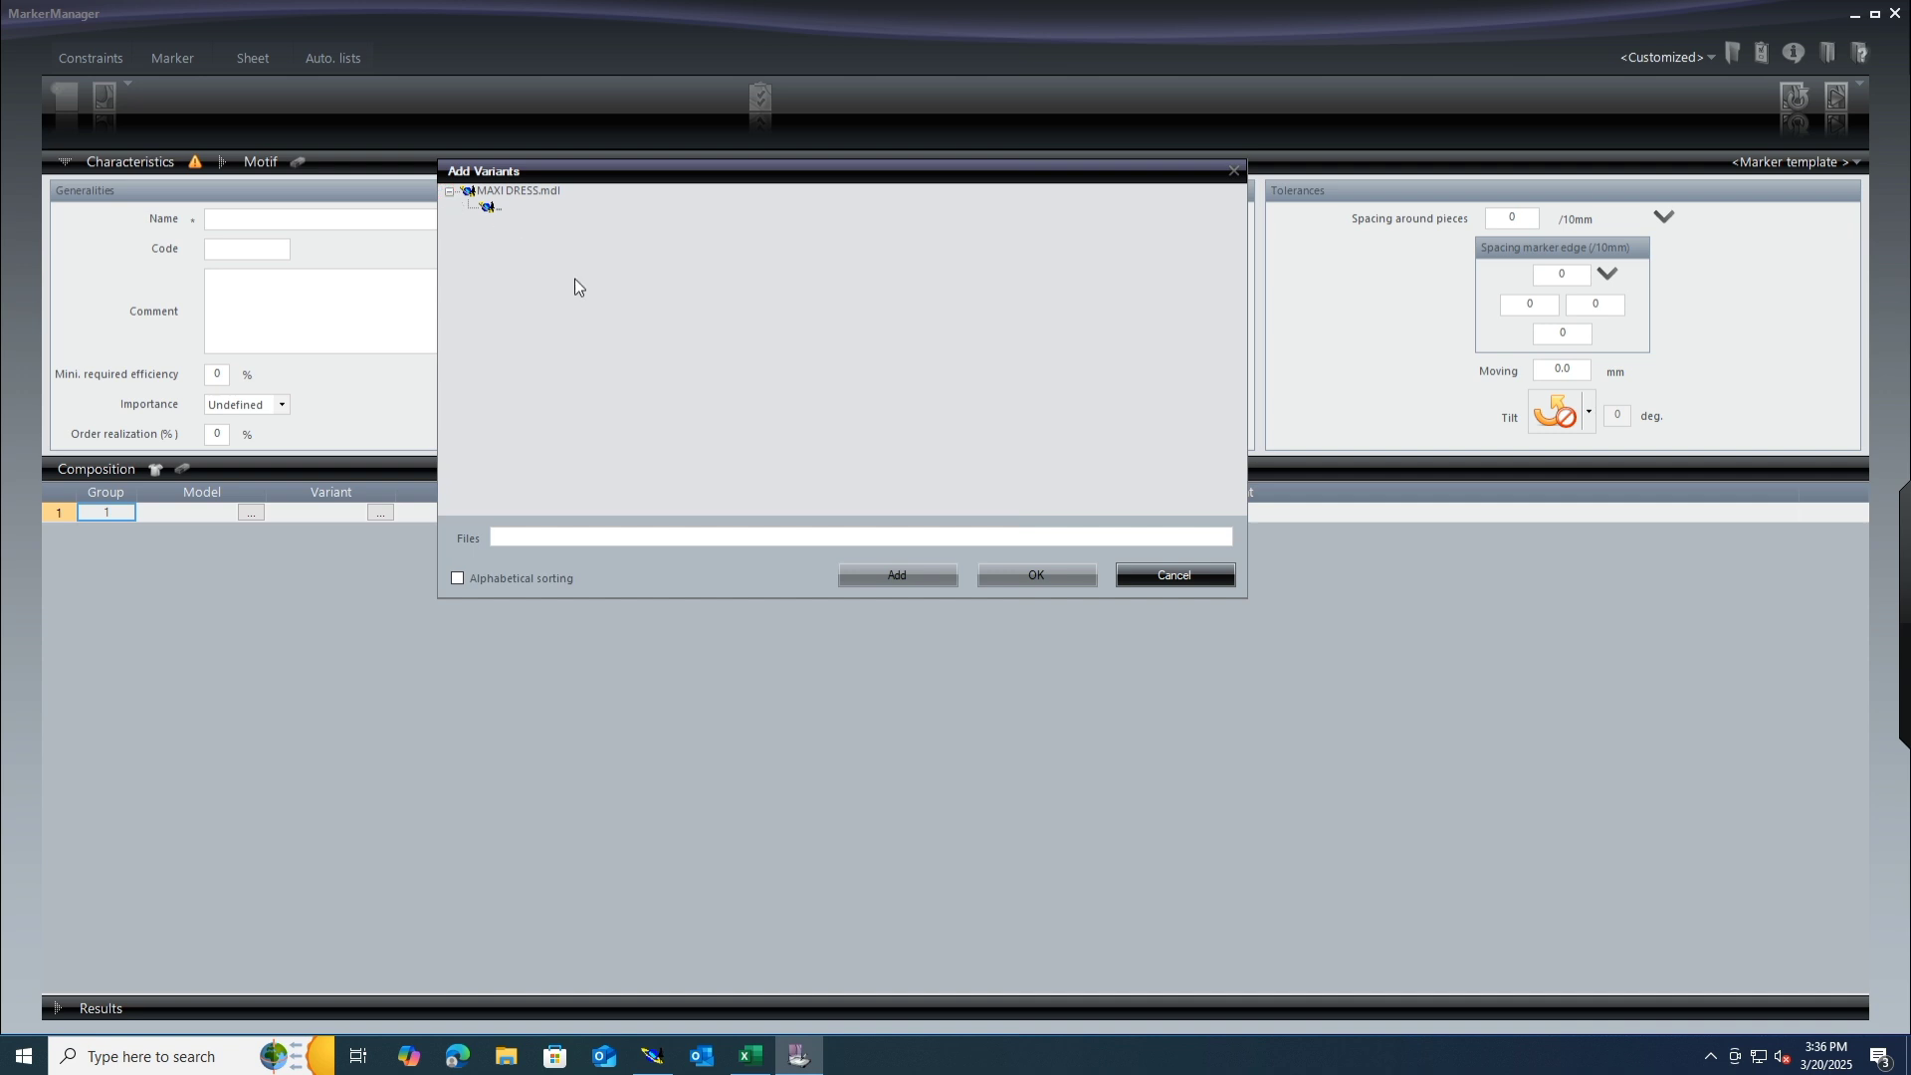
left_click(647, 207)
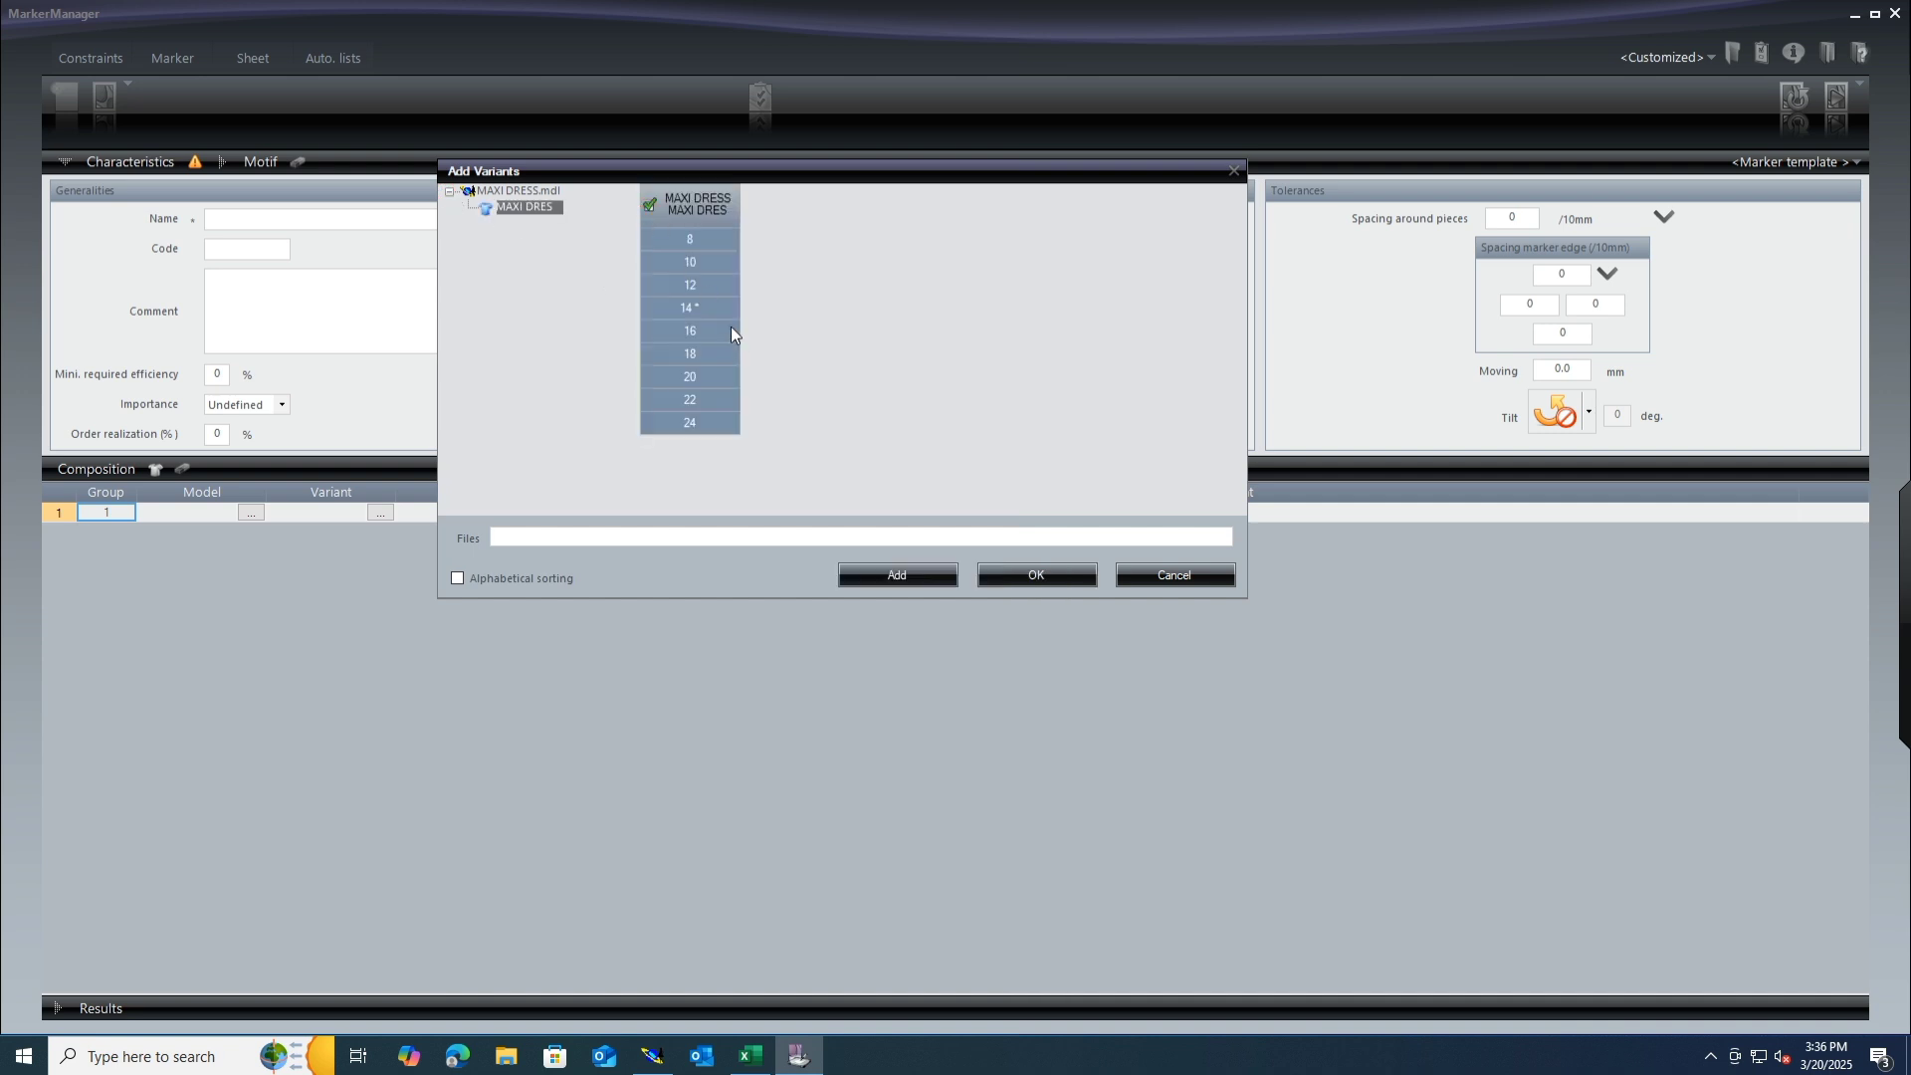
left_click(690, 422)
left_click(699, 401)
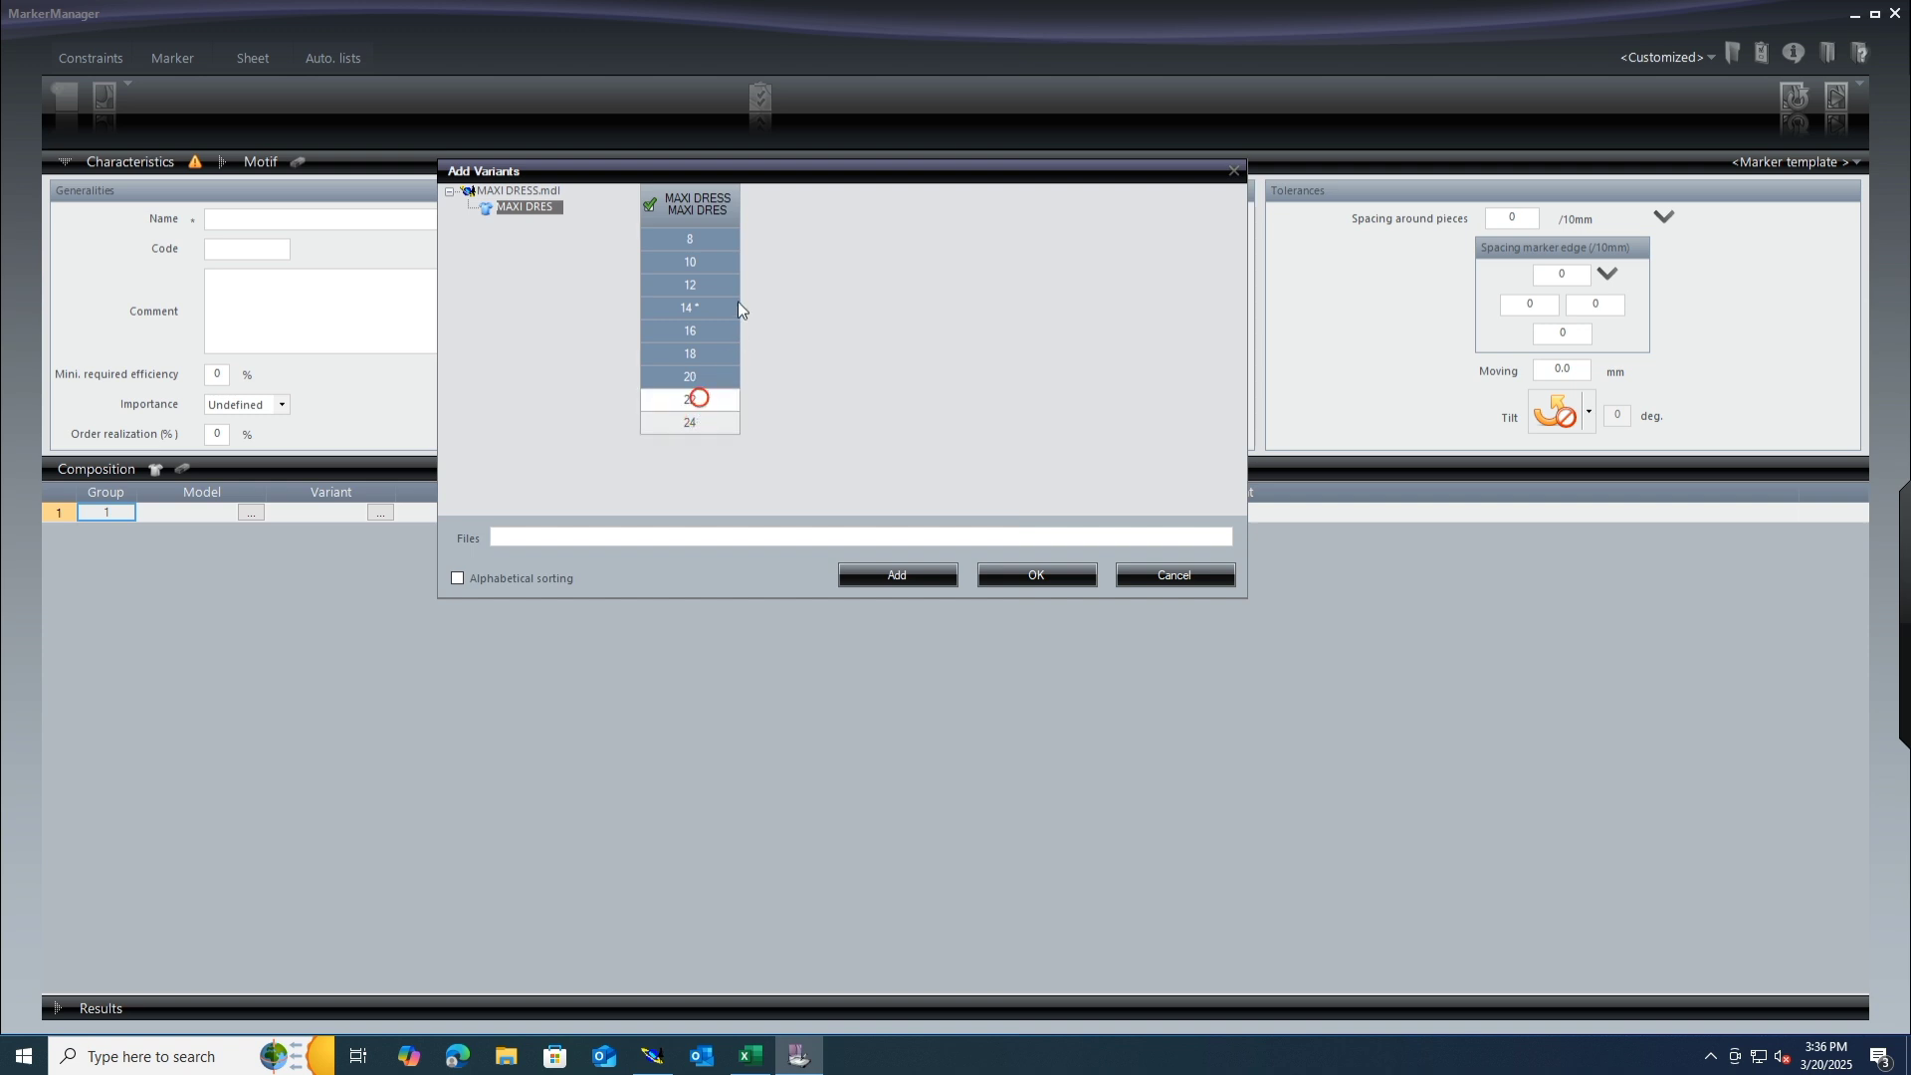
left_click(1031, 574)
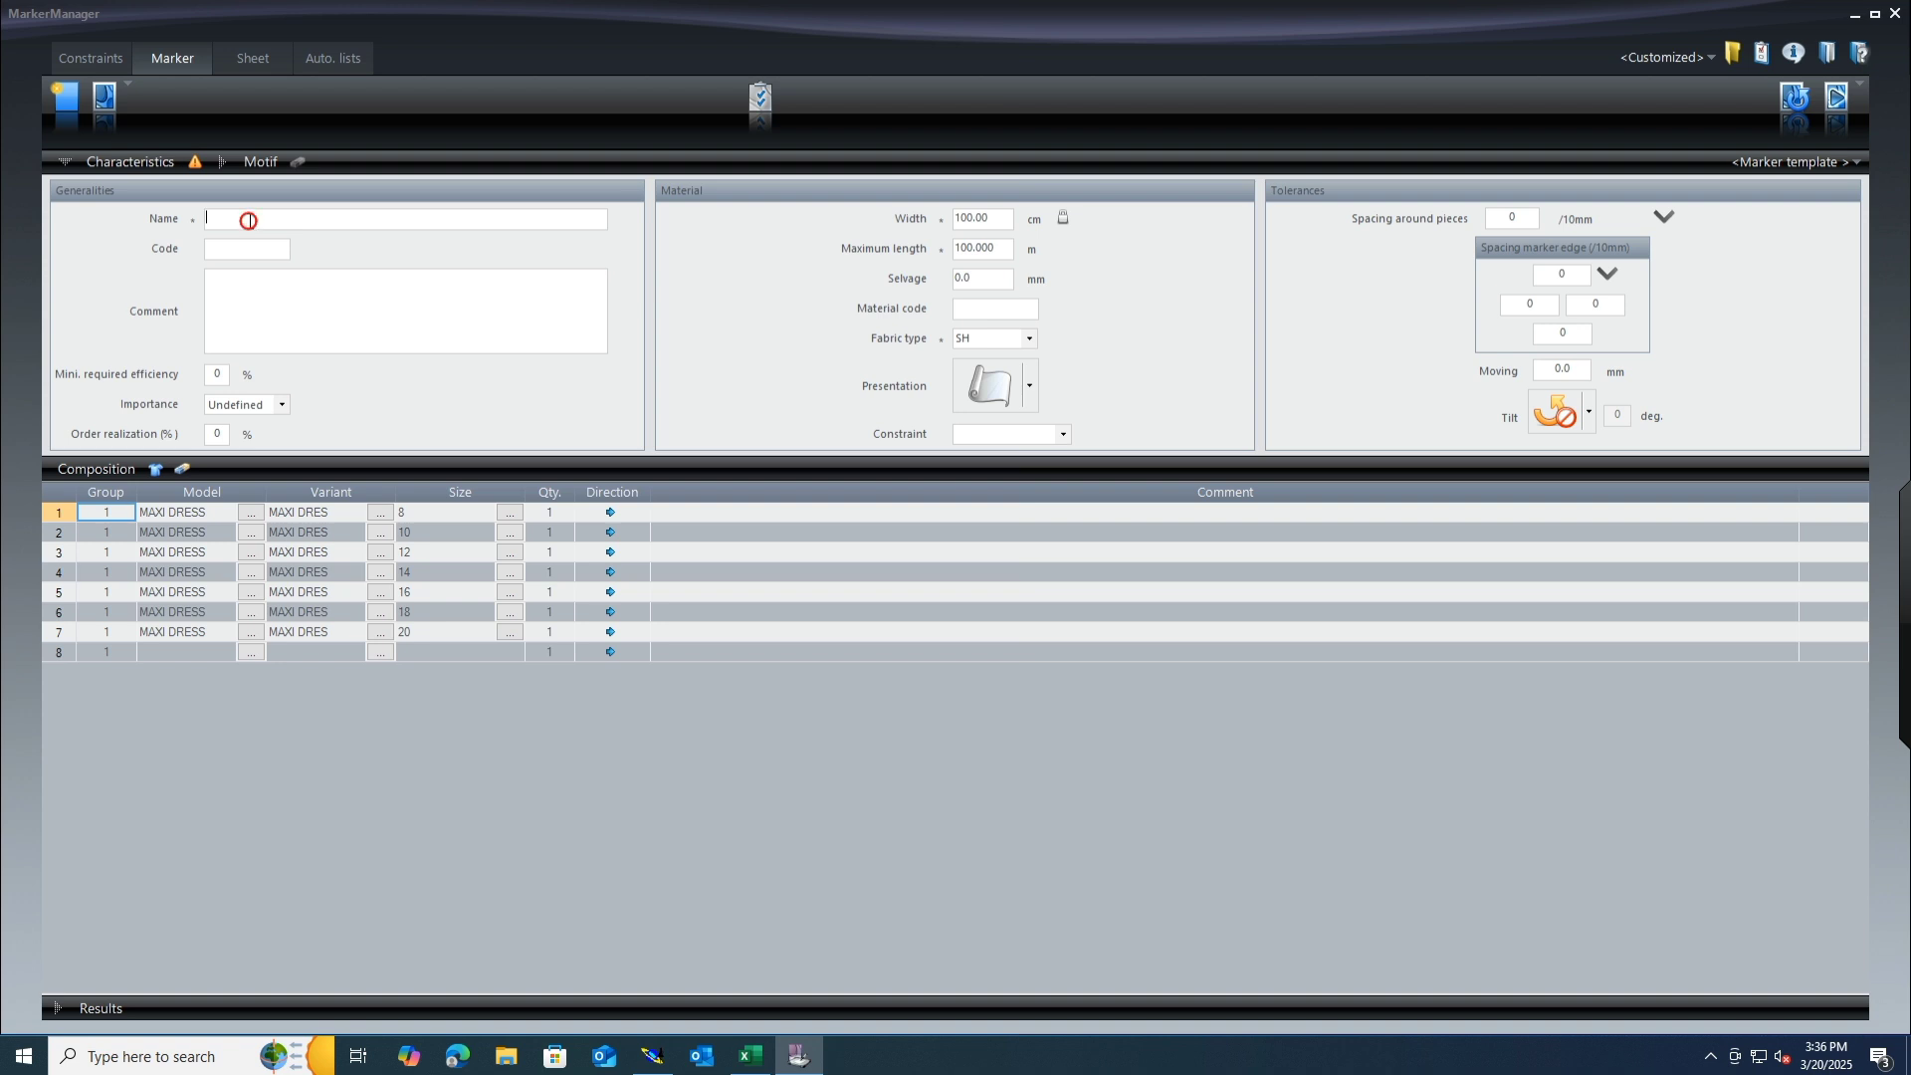
Step: Begin the marker name with "MAXI DRESS-" and enter the comment "Ratio:8/2-10/2-12/1-14/2-16/1-18/2-20/1=11pc"
type("MAXI DRESS-")
left_click(226, 295)
type("Ratio")
type(":8/2-10/2-12/1-14/2-")
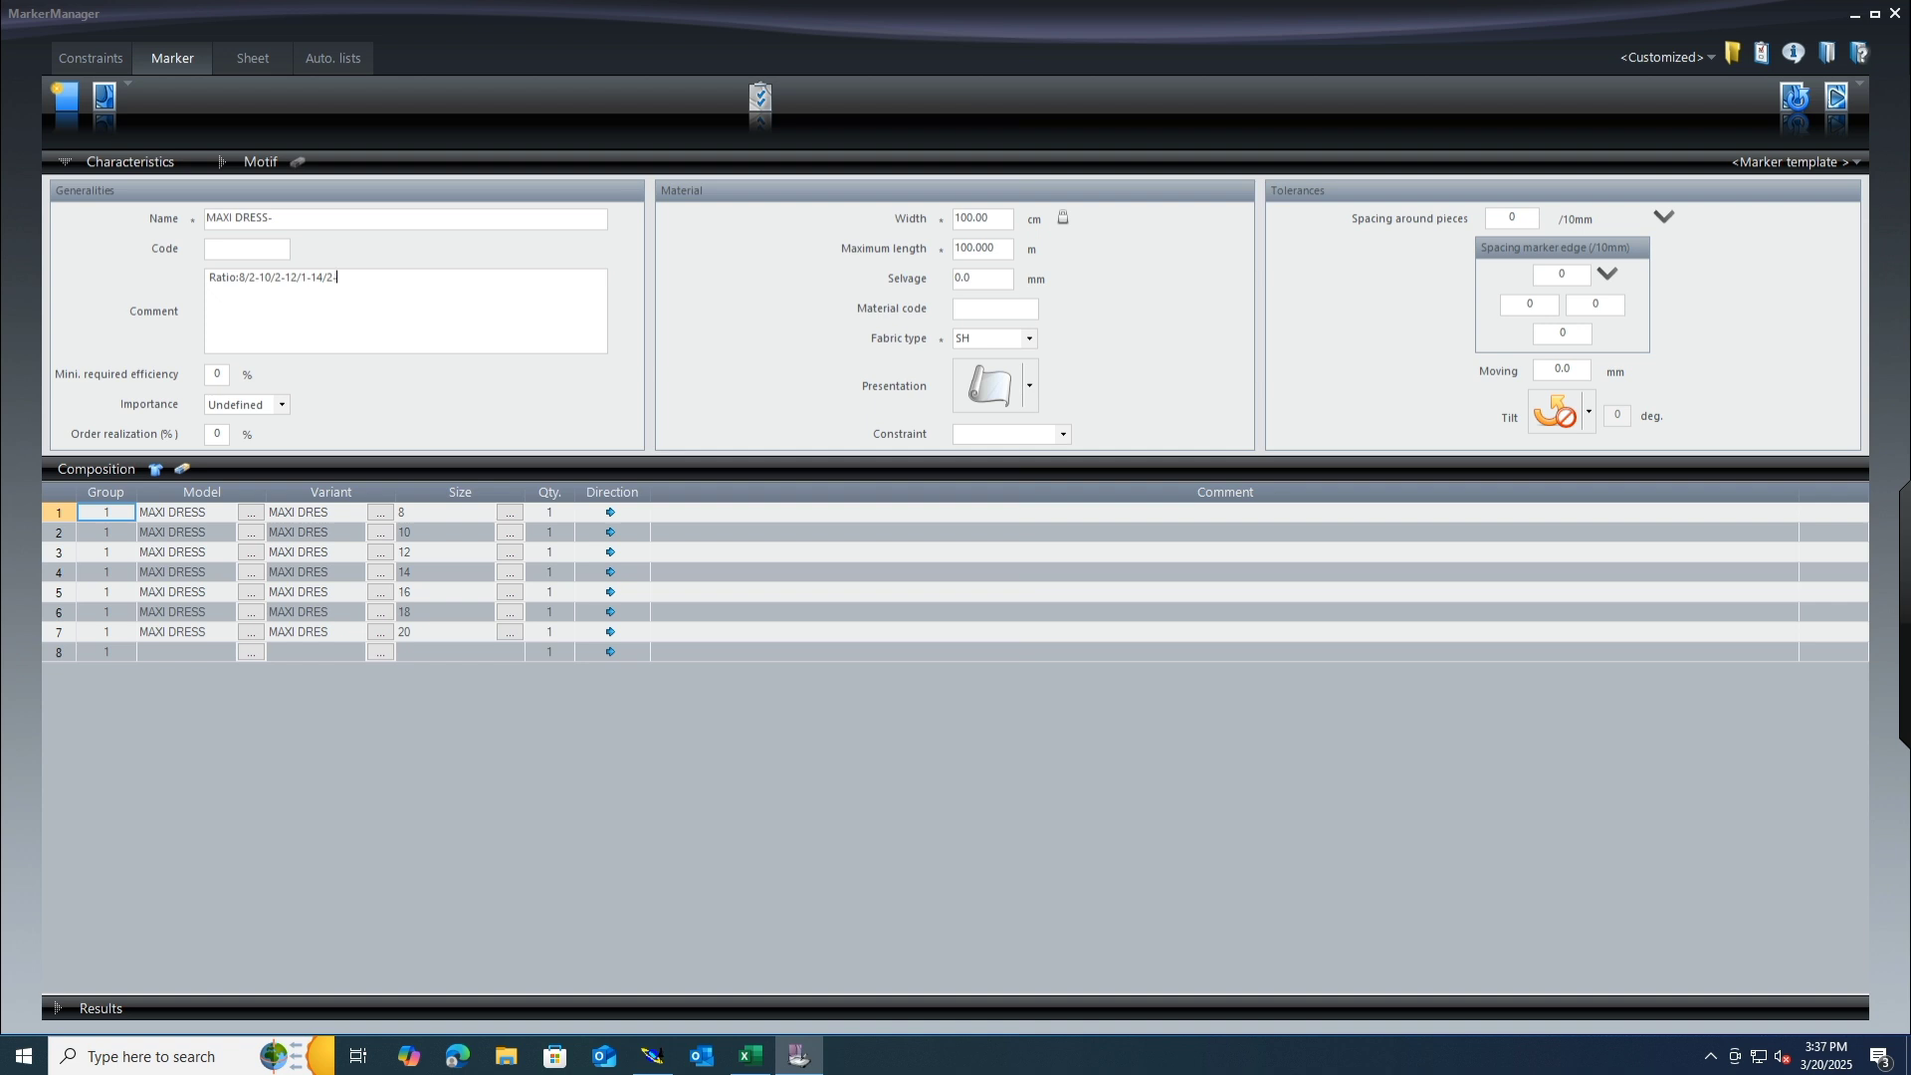
type("16/1-18/2-20/1")
type("=")
type("11pc")
Step: Complete the marker name as MAXI DRESS-SHELL and correct the end of the comment to 11PC
left_click(290, 221)
type("11p")
key("BackSpace")
key("BackSpace")
type("she")
key("BackSpace")
key("BackSpace")
key("BackSpace")
key("BackSpace")
key("BackSpace")
type("SHELL")
left_click(468, 276)
key("BackSpace")
type("C")
Step: Set the quantity to 2 for sizes 8, 10, 14 and 18 in the marker composition
left_click(558, 513)
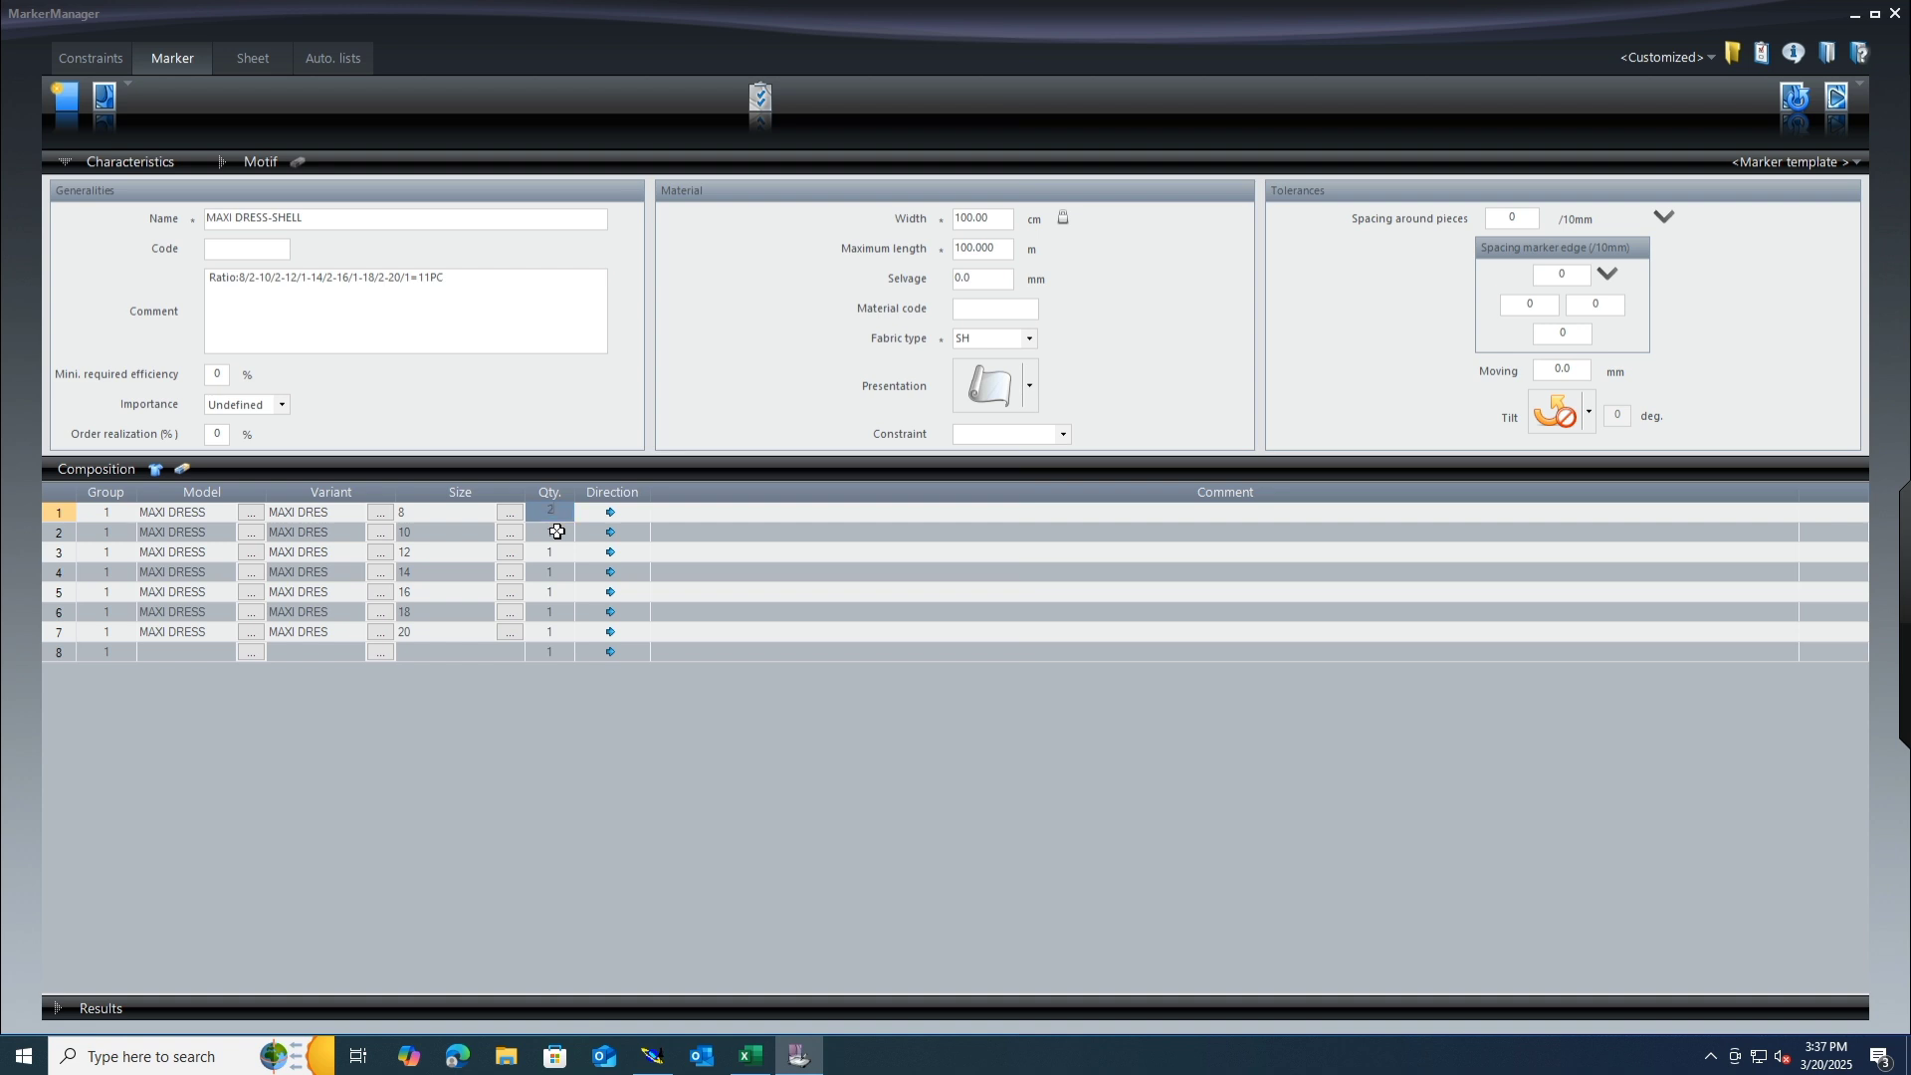
left_click(558, 532)
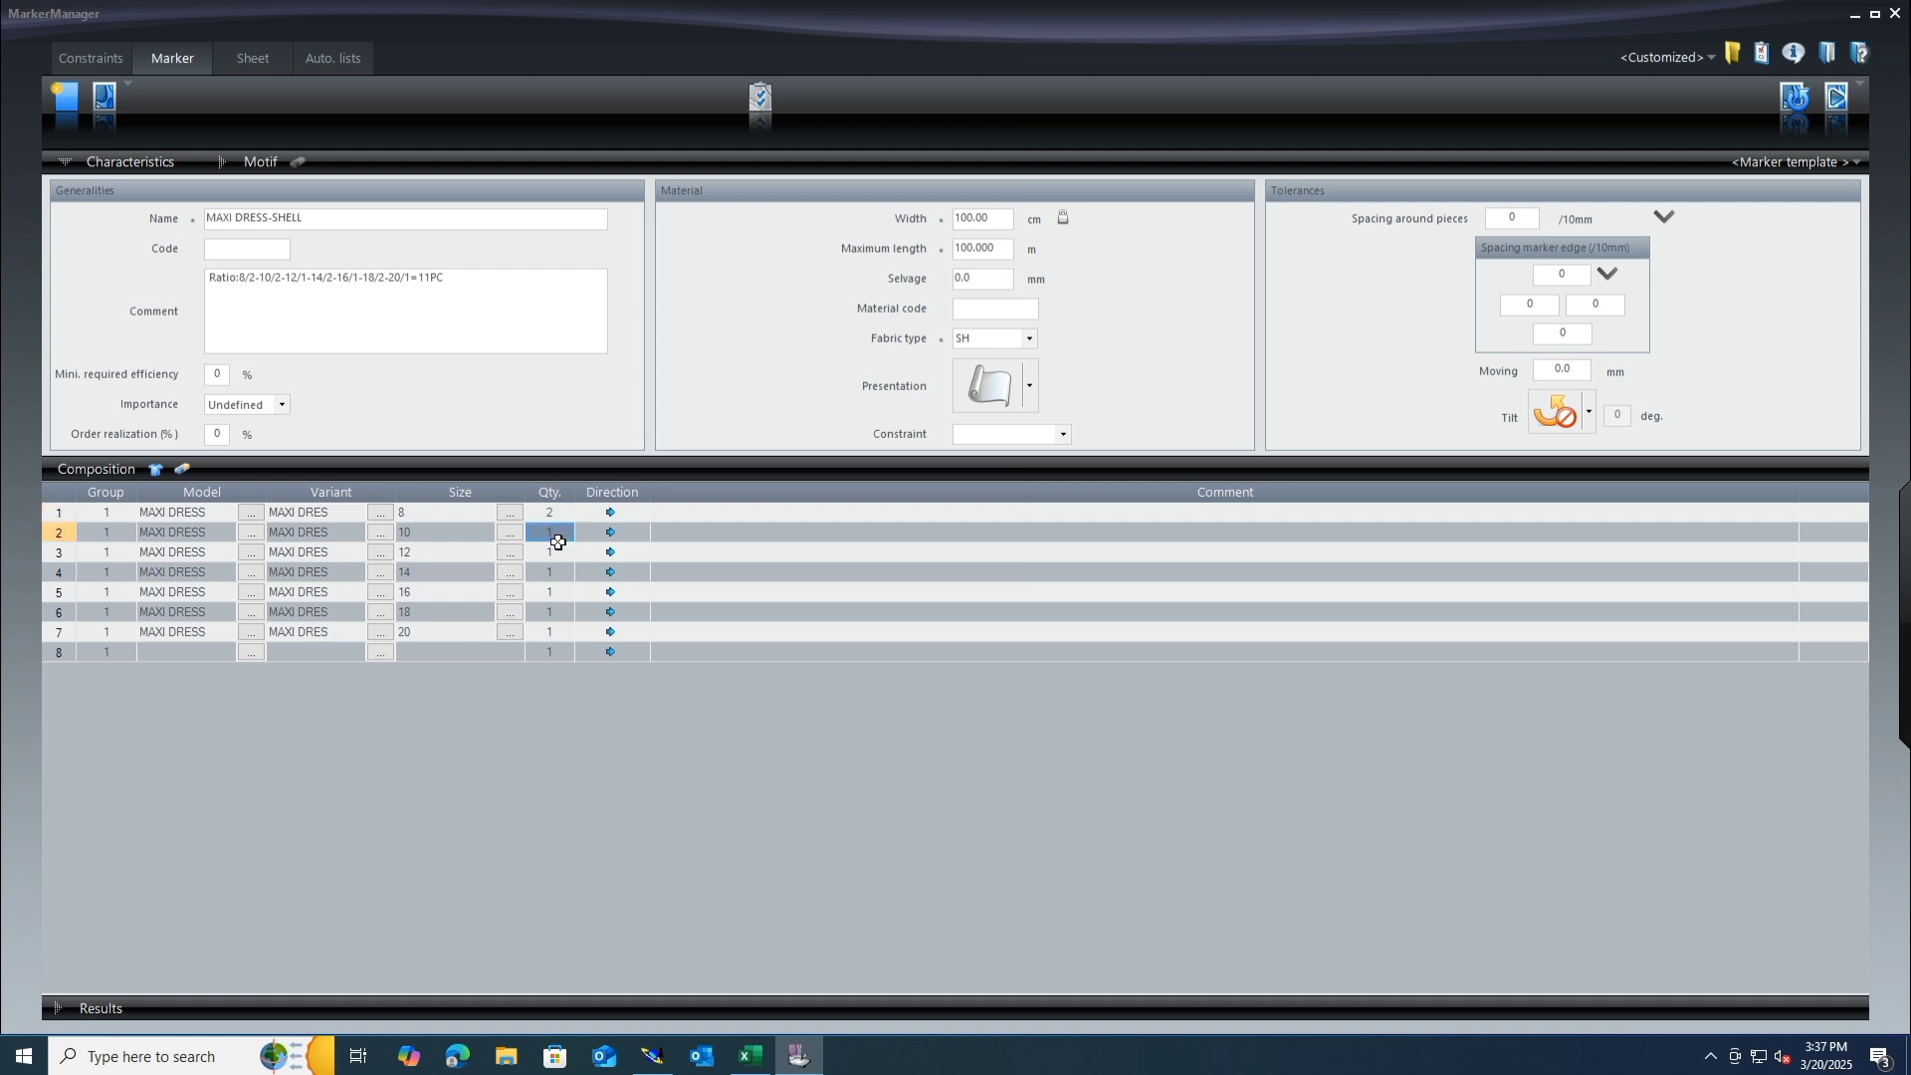
left_click(557, 550)
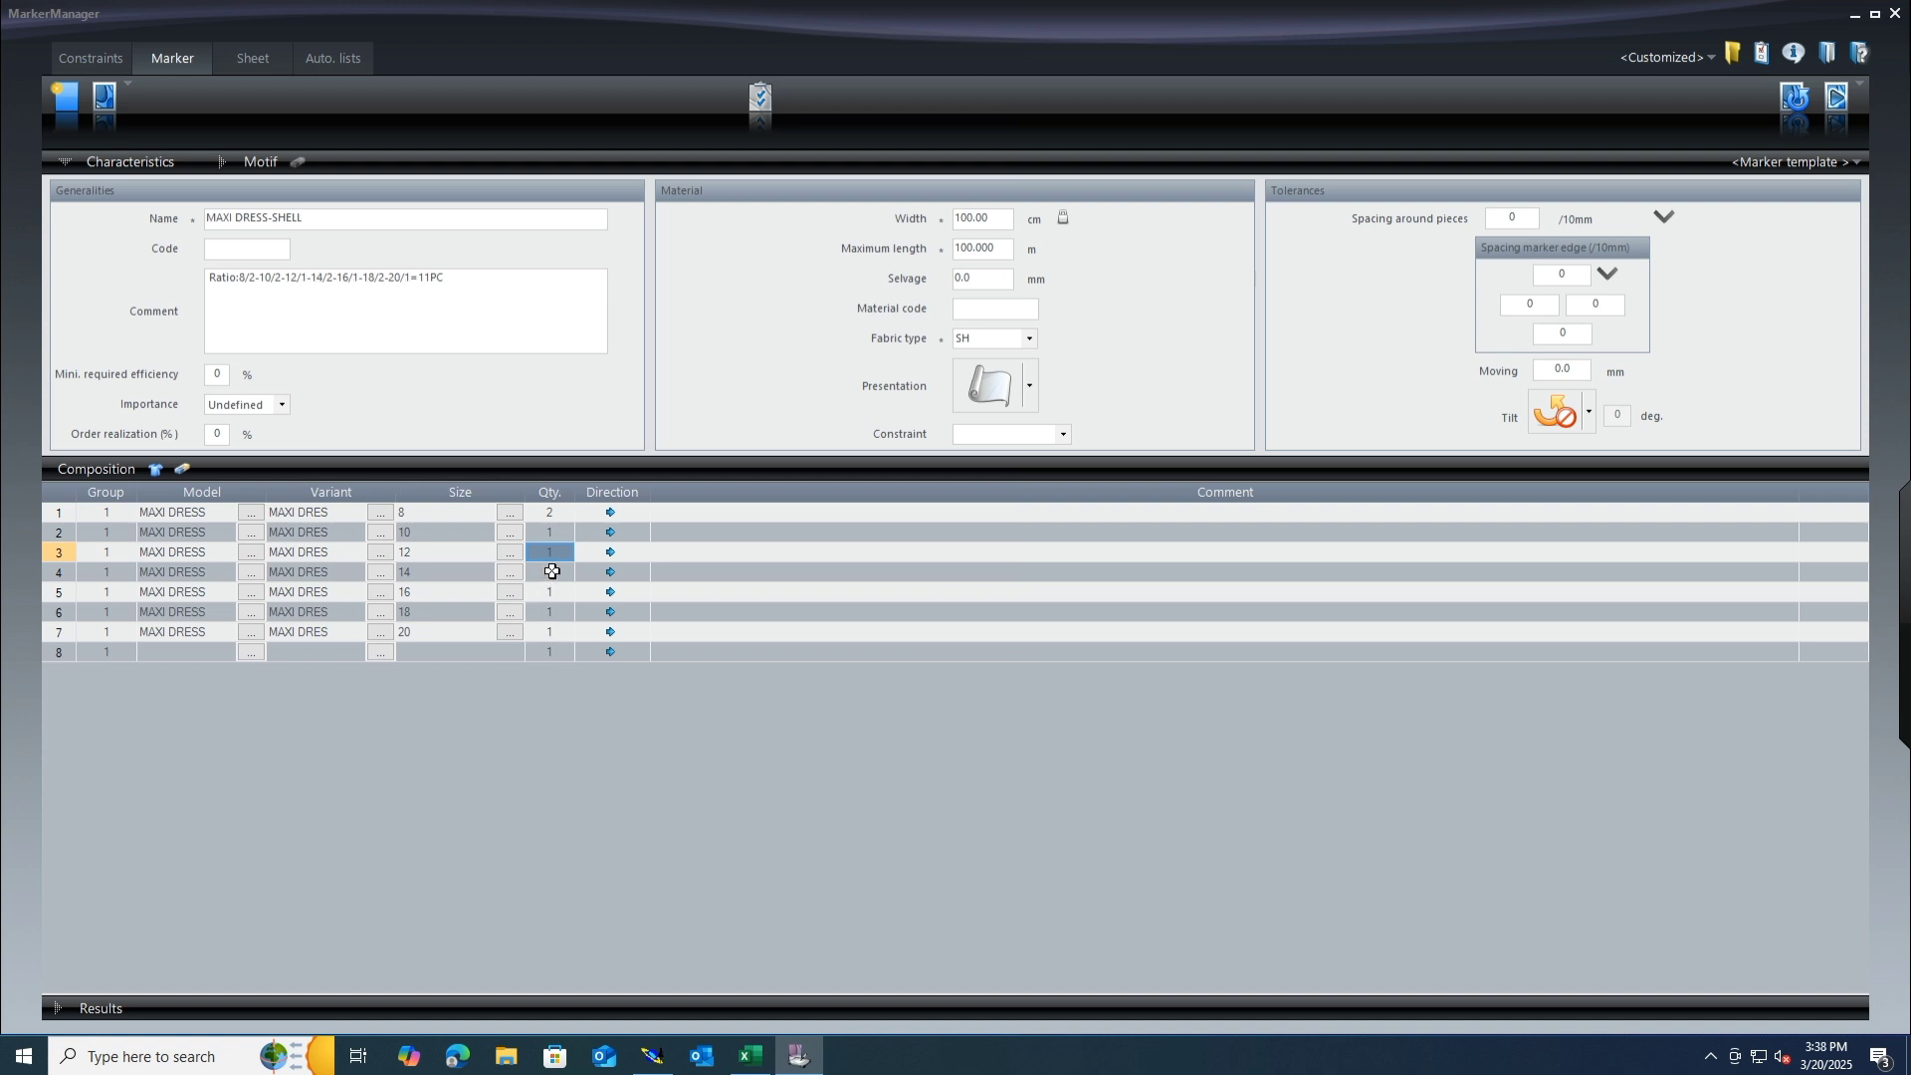
left_click(564, 535)
key("Down")
left_click(562, 532)
type("2")
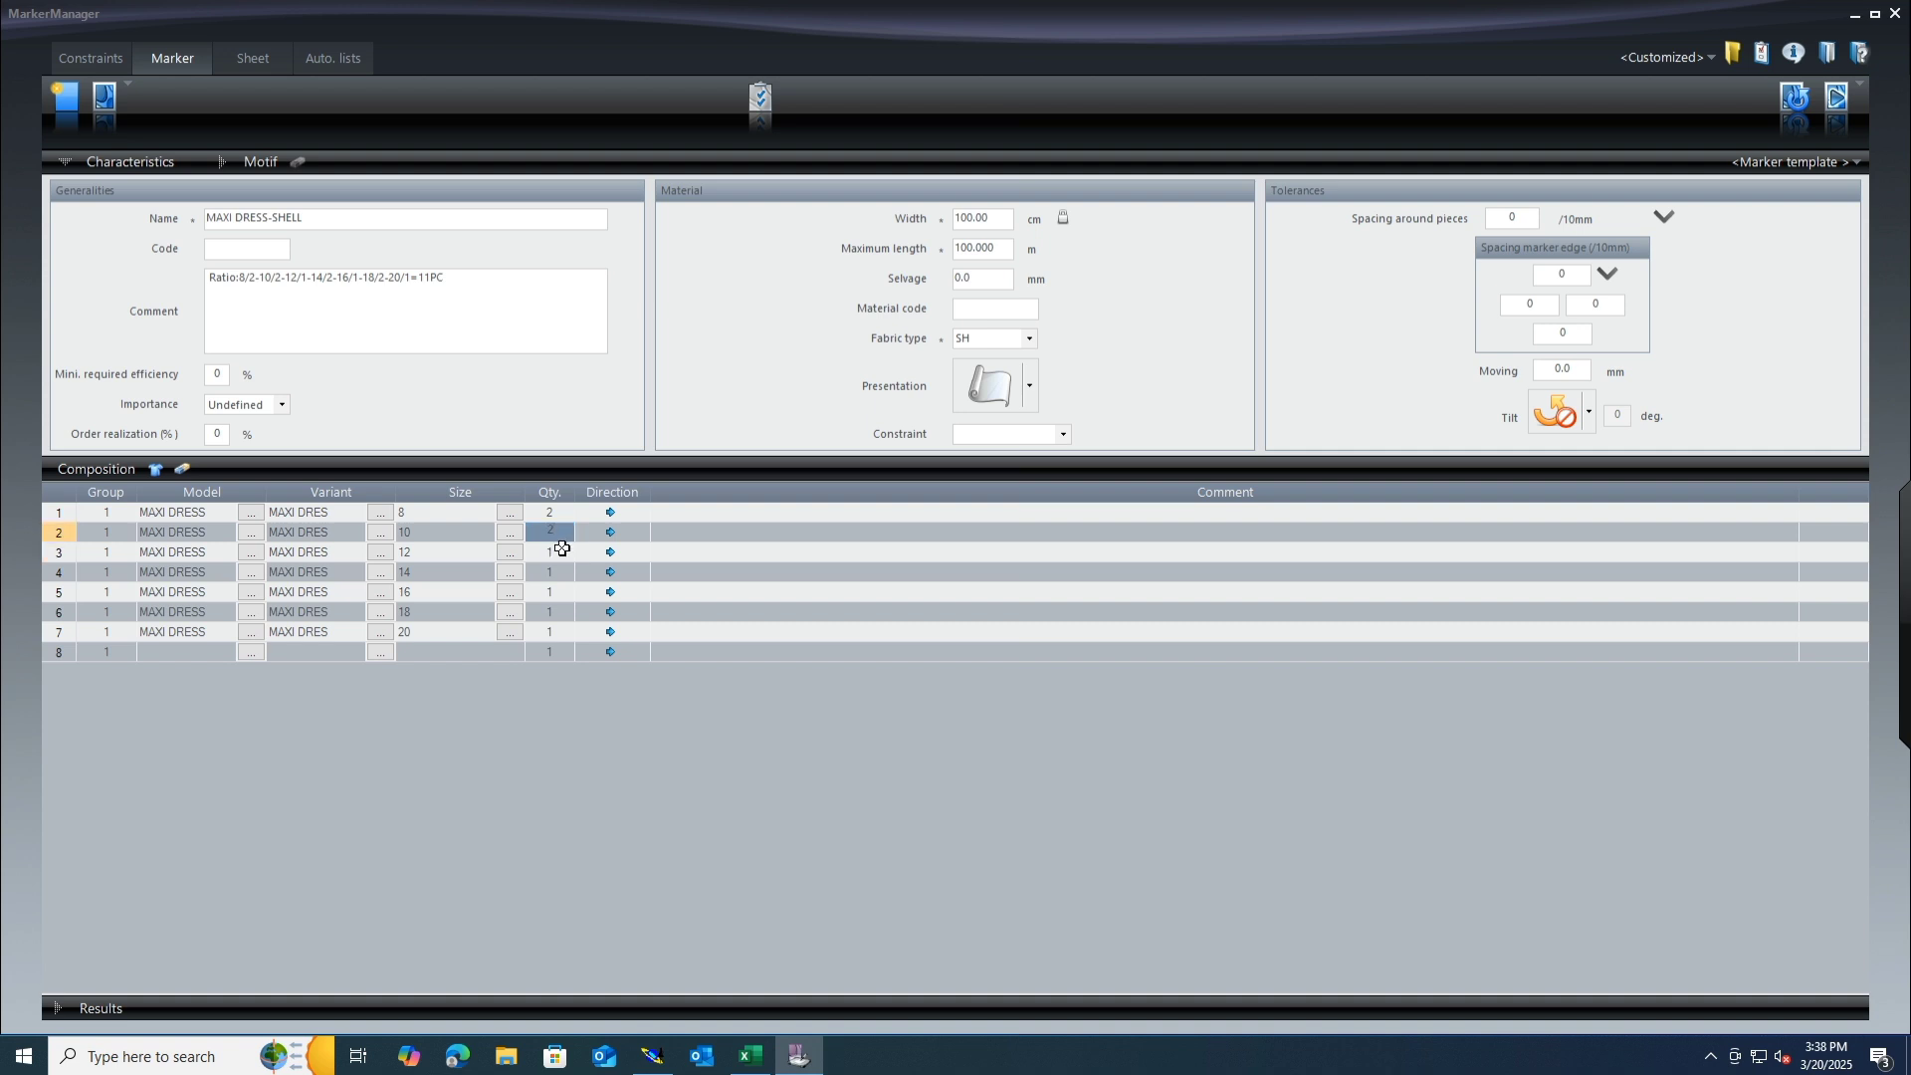
left_click(563, 549)
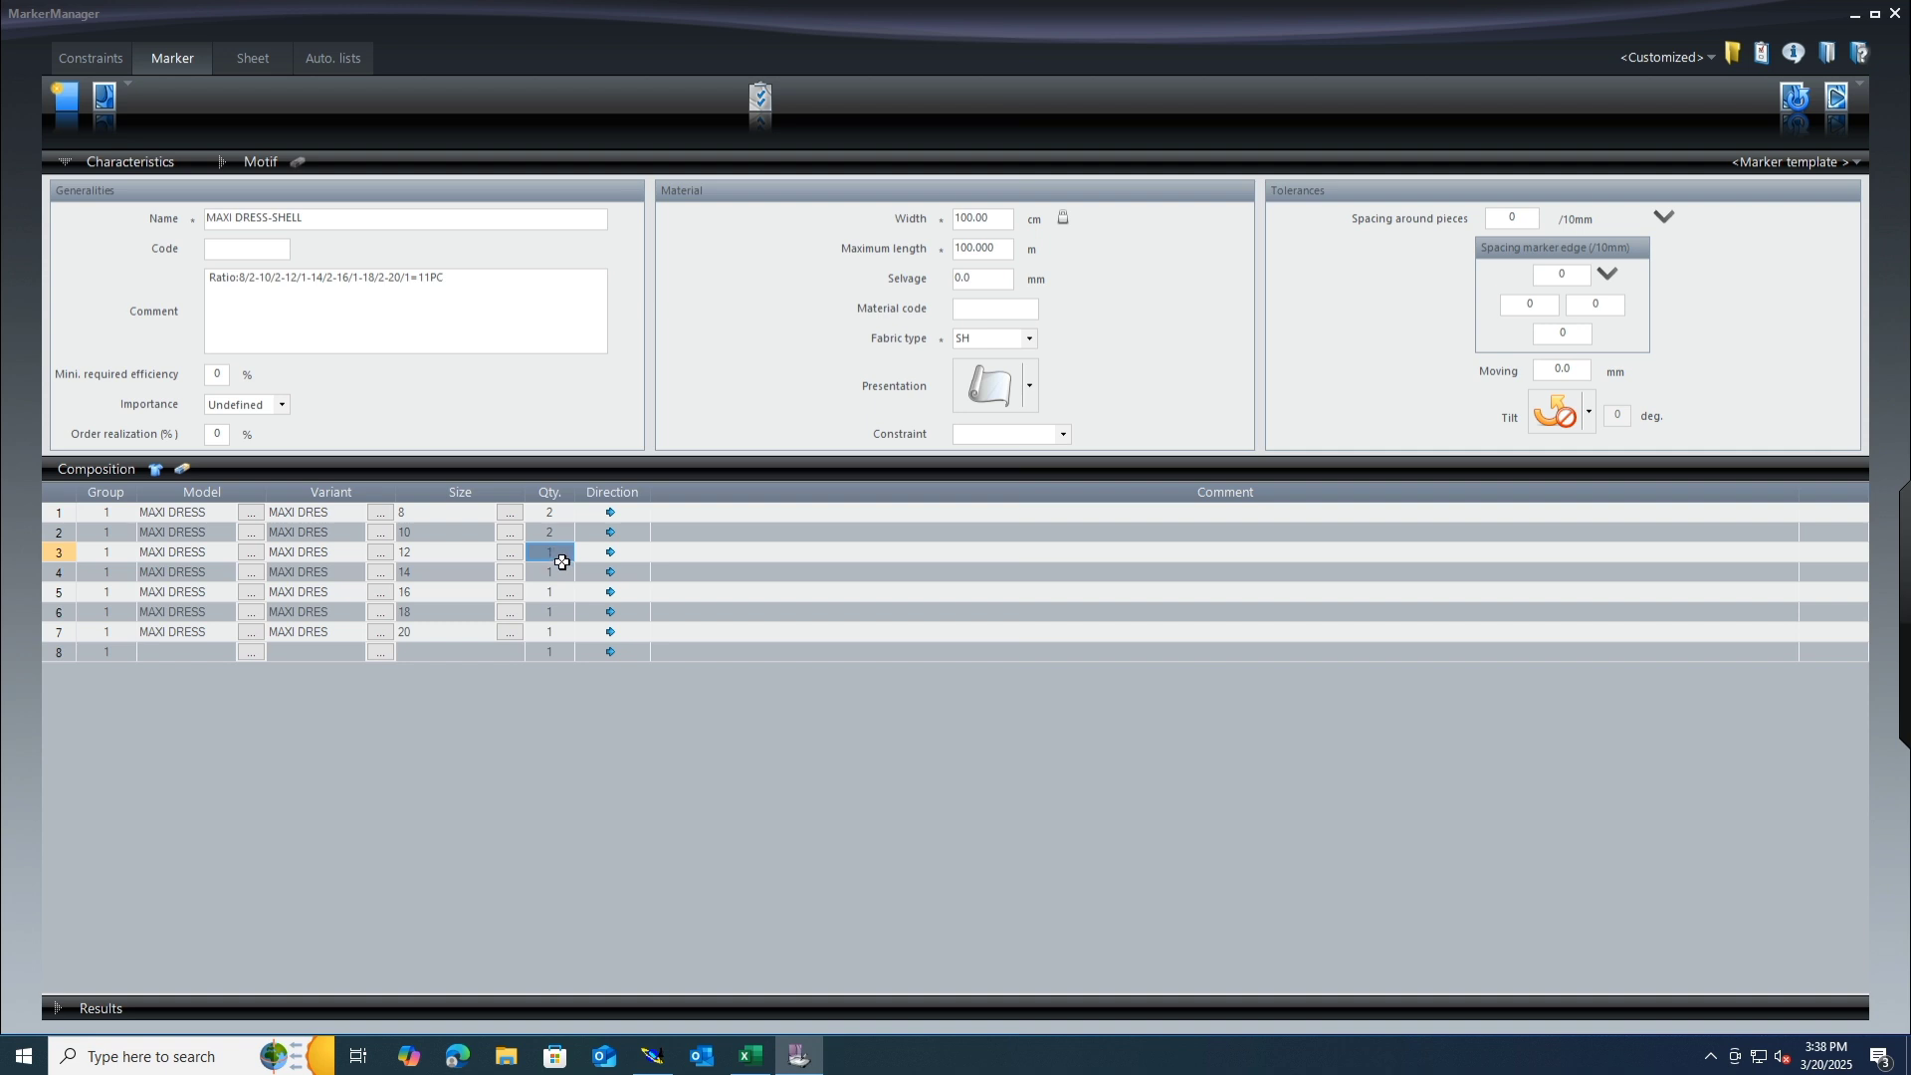
left_click(562, 571)
type("2")
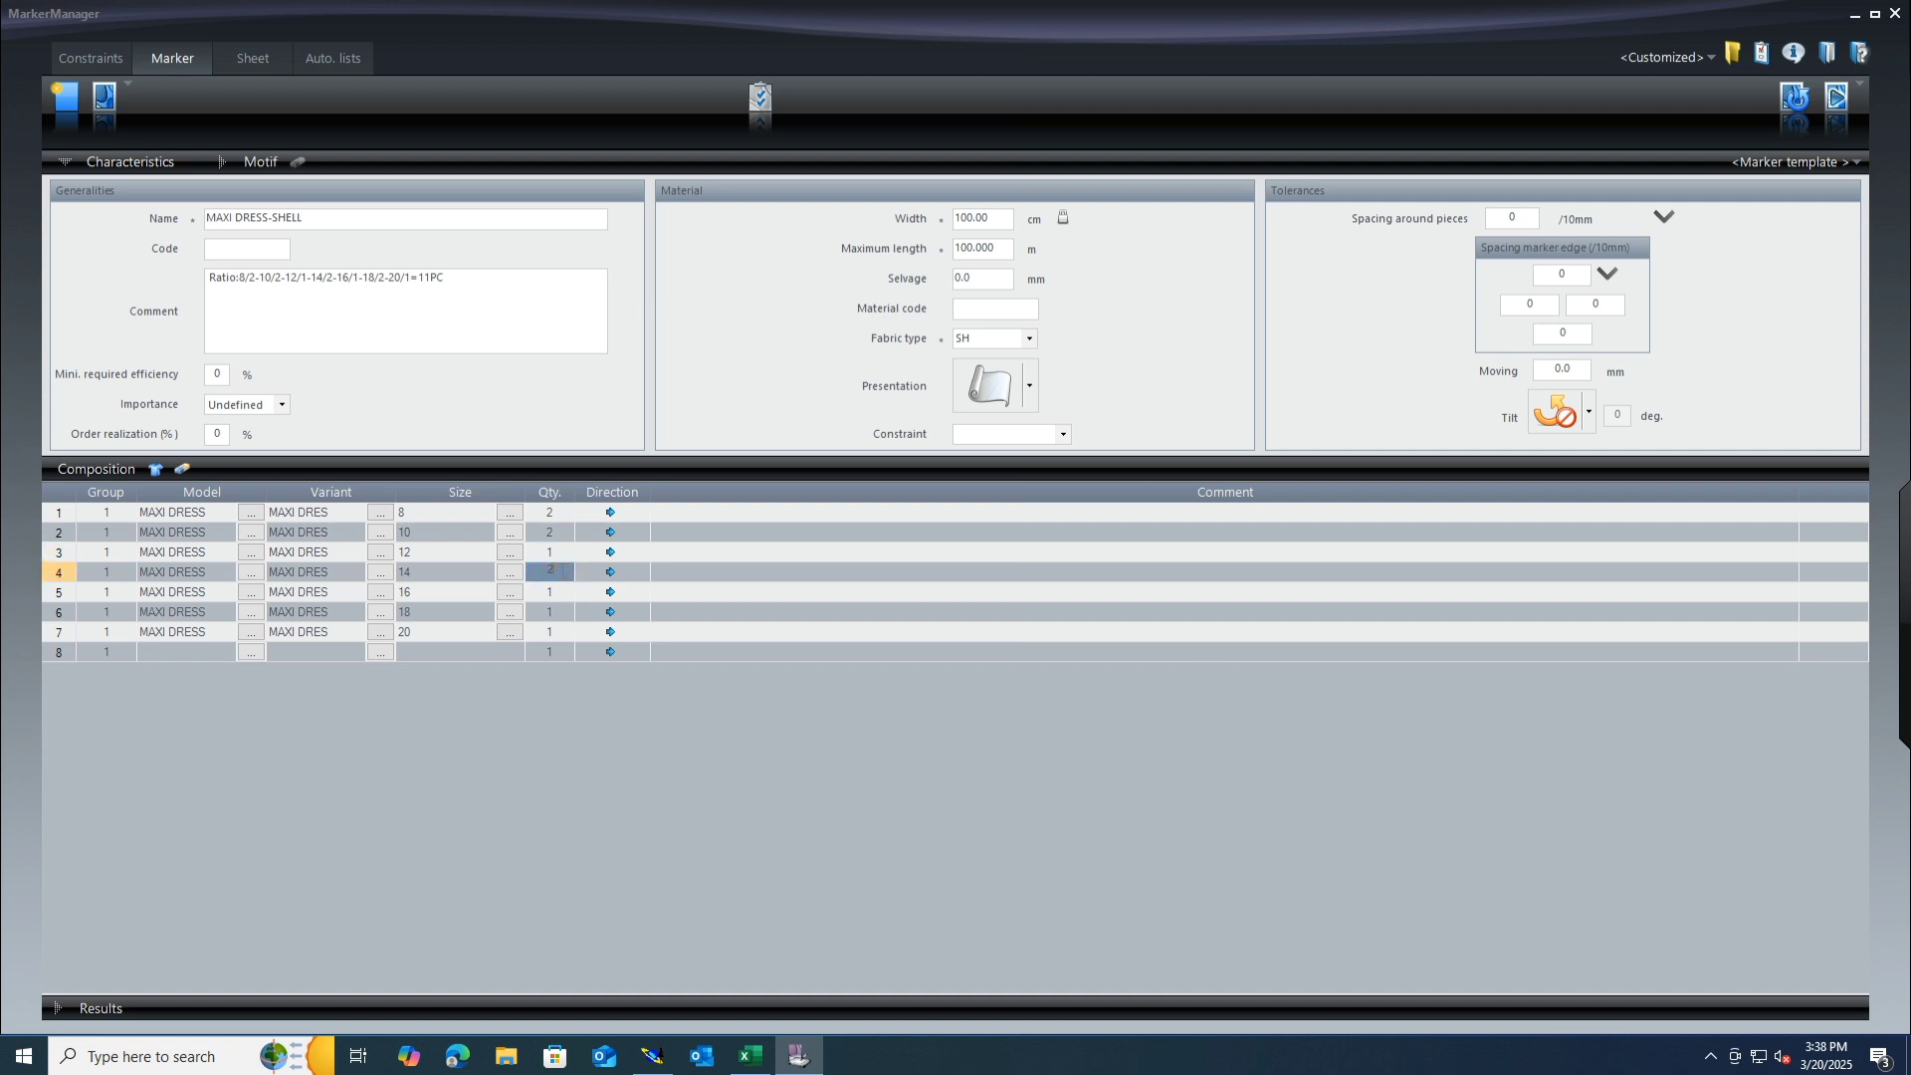
left_click(560, 611)
type("2")
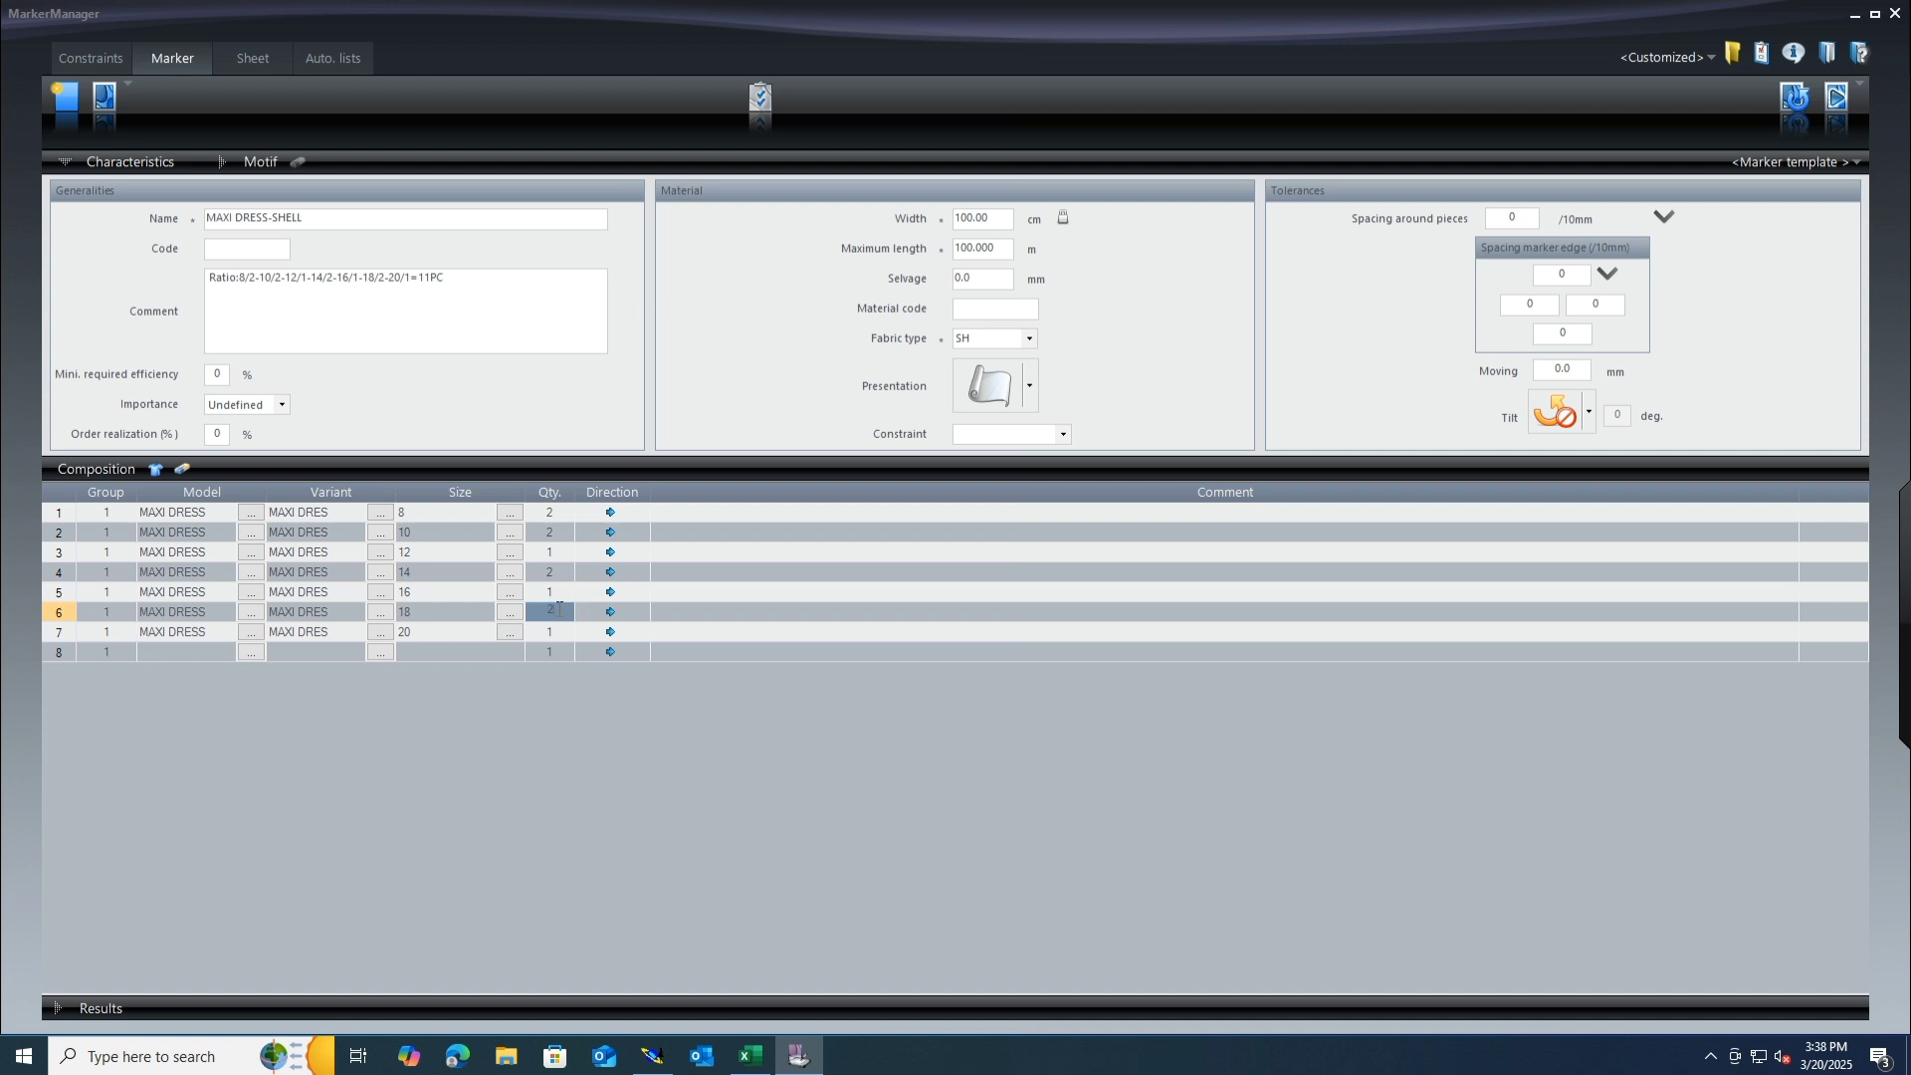
Step: Reverse the direction of sizes 10, 14 and 20 in the marker composition
double_click(611, 532)
double_click(611, 572)
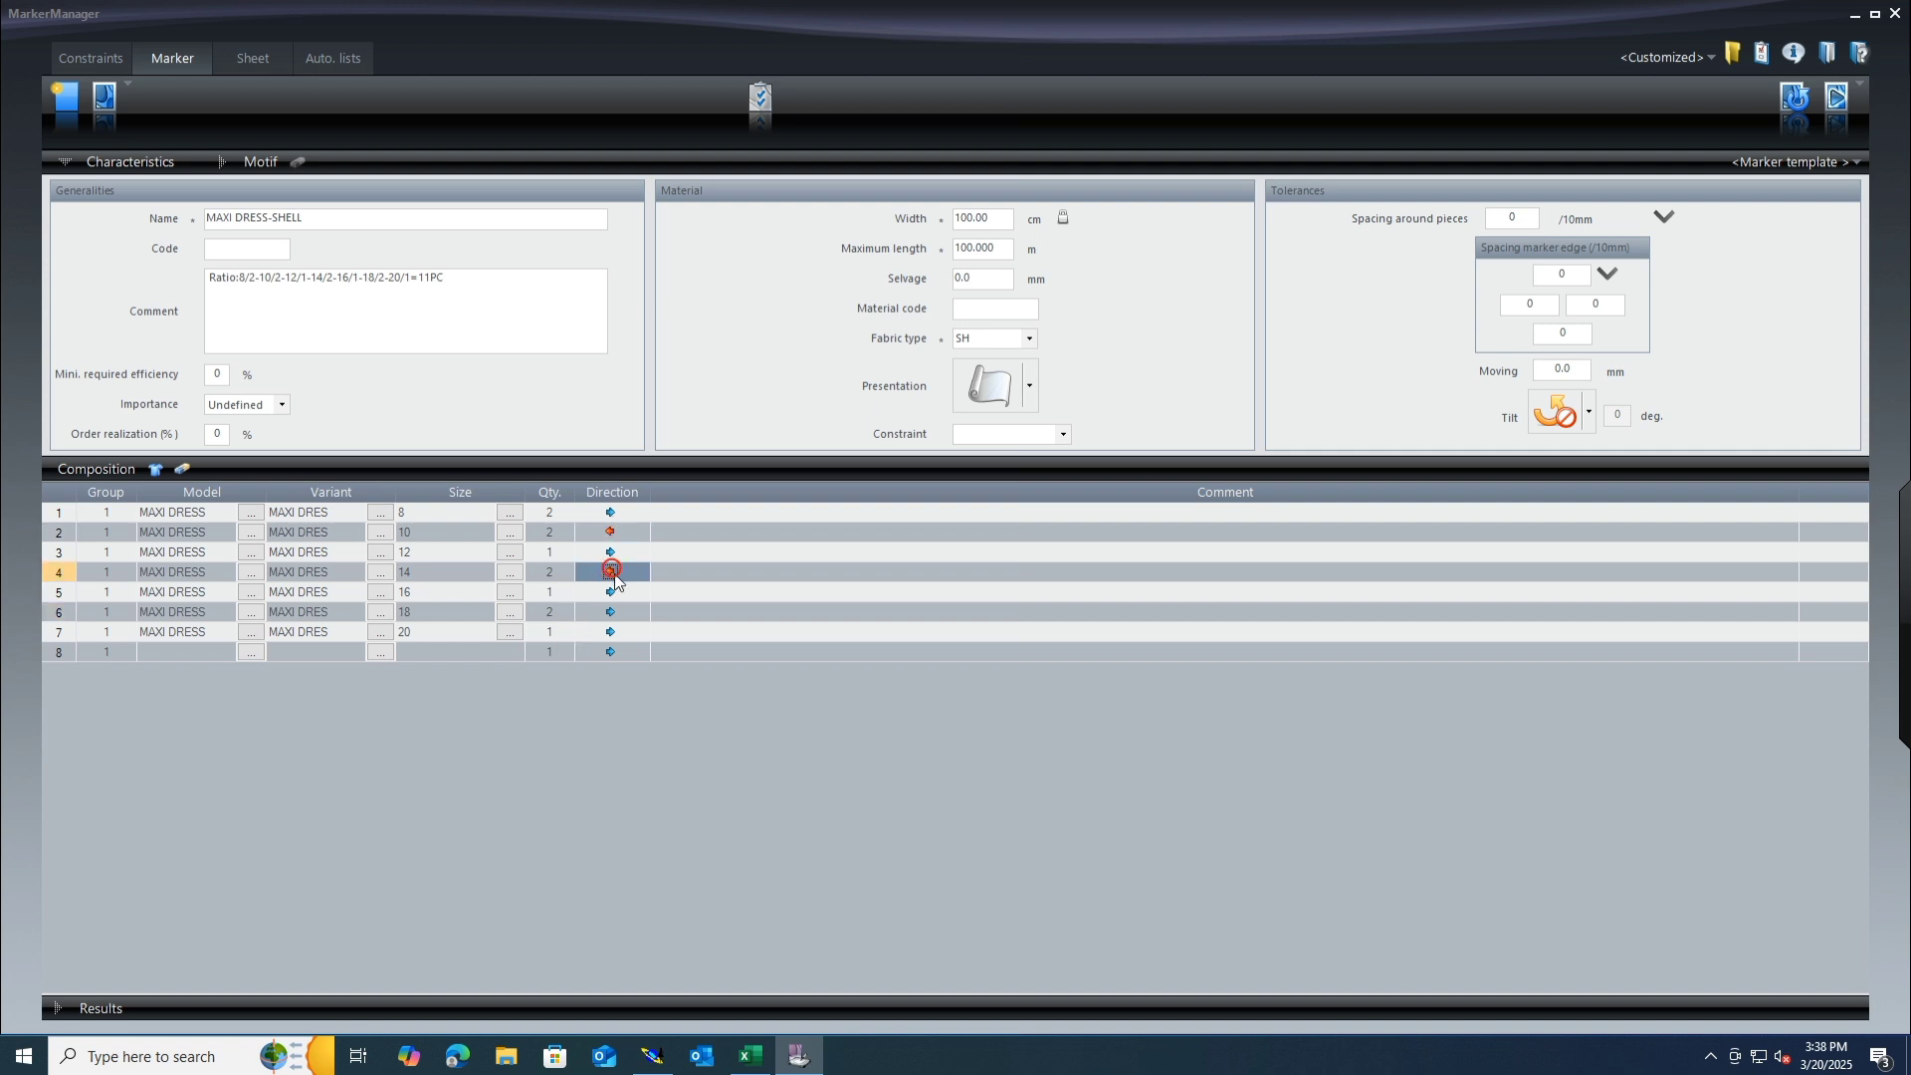
double_click(611, 632)
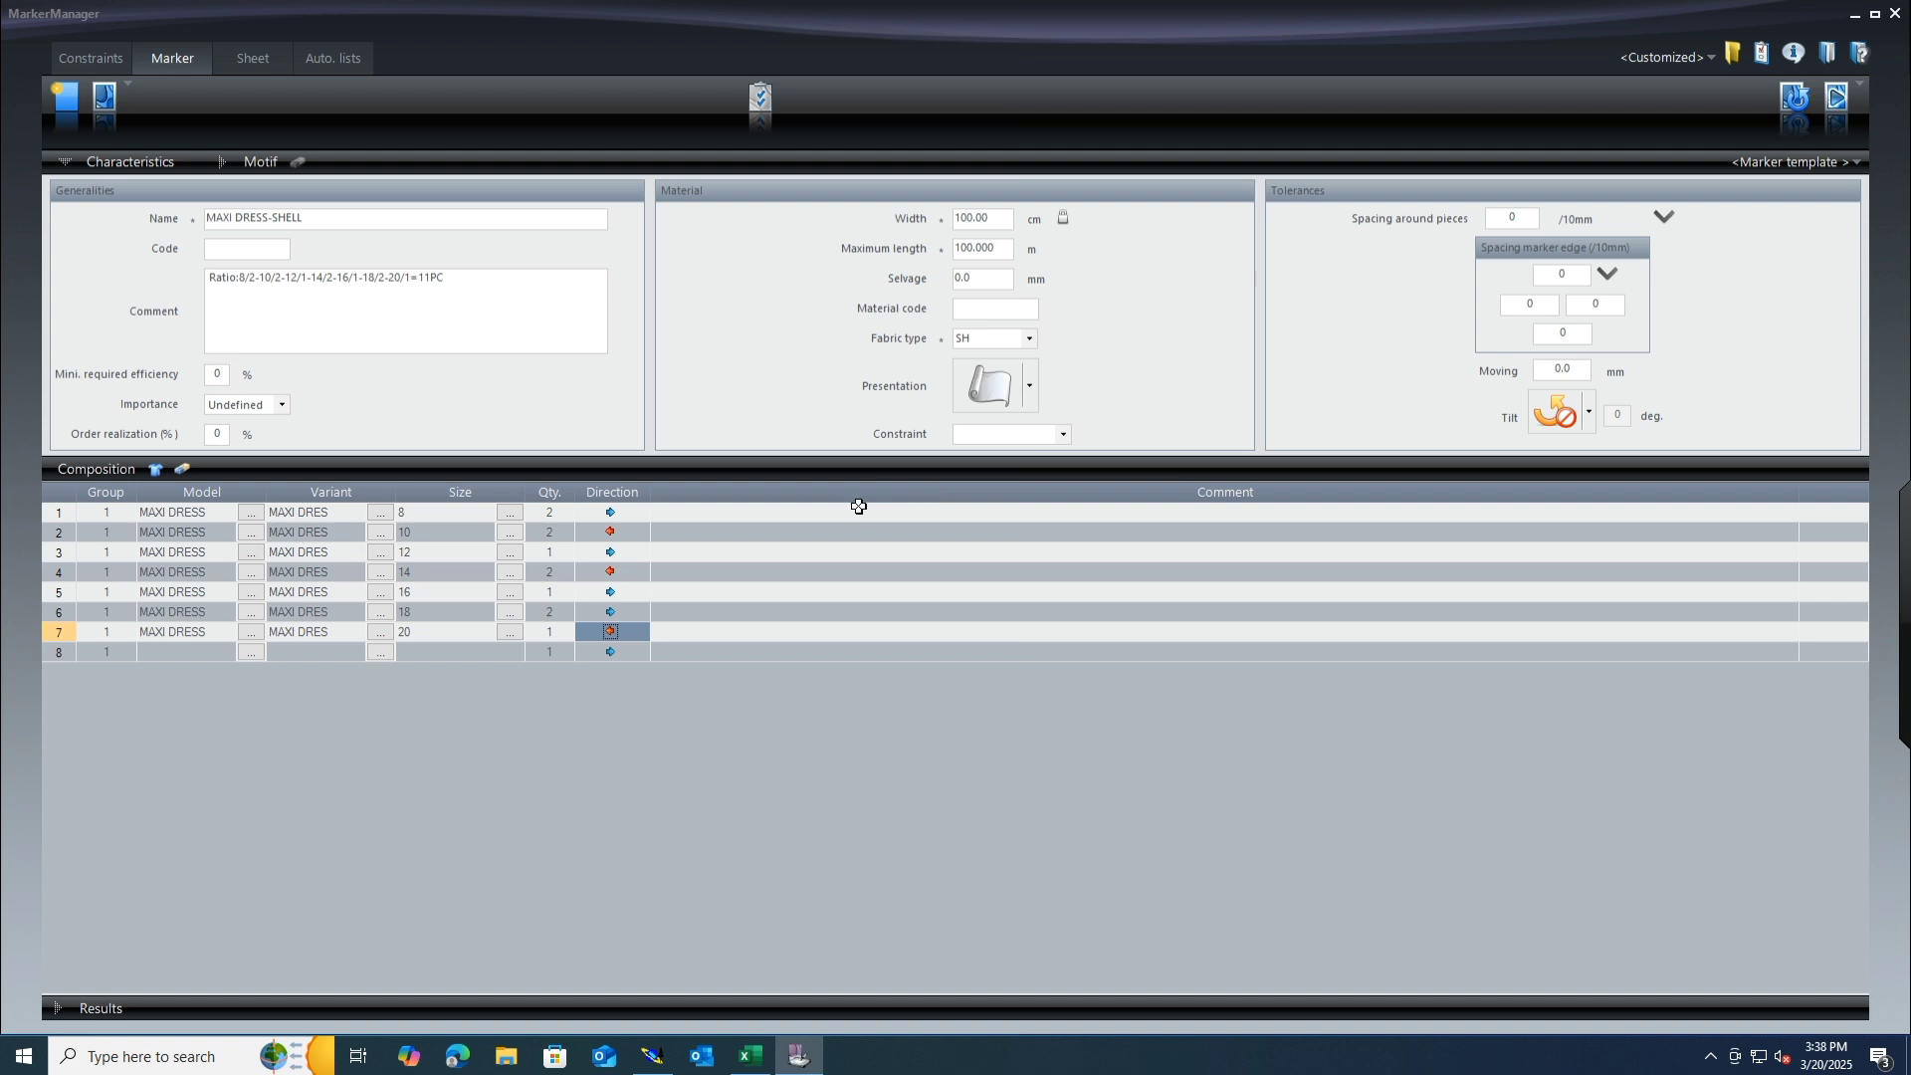
Step: Process the MAXI DRESS-SHELL marker, agreeing to save it
mouse_move(1876, 649)
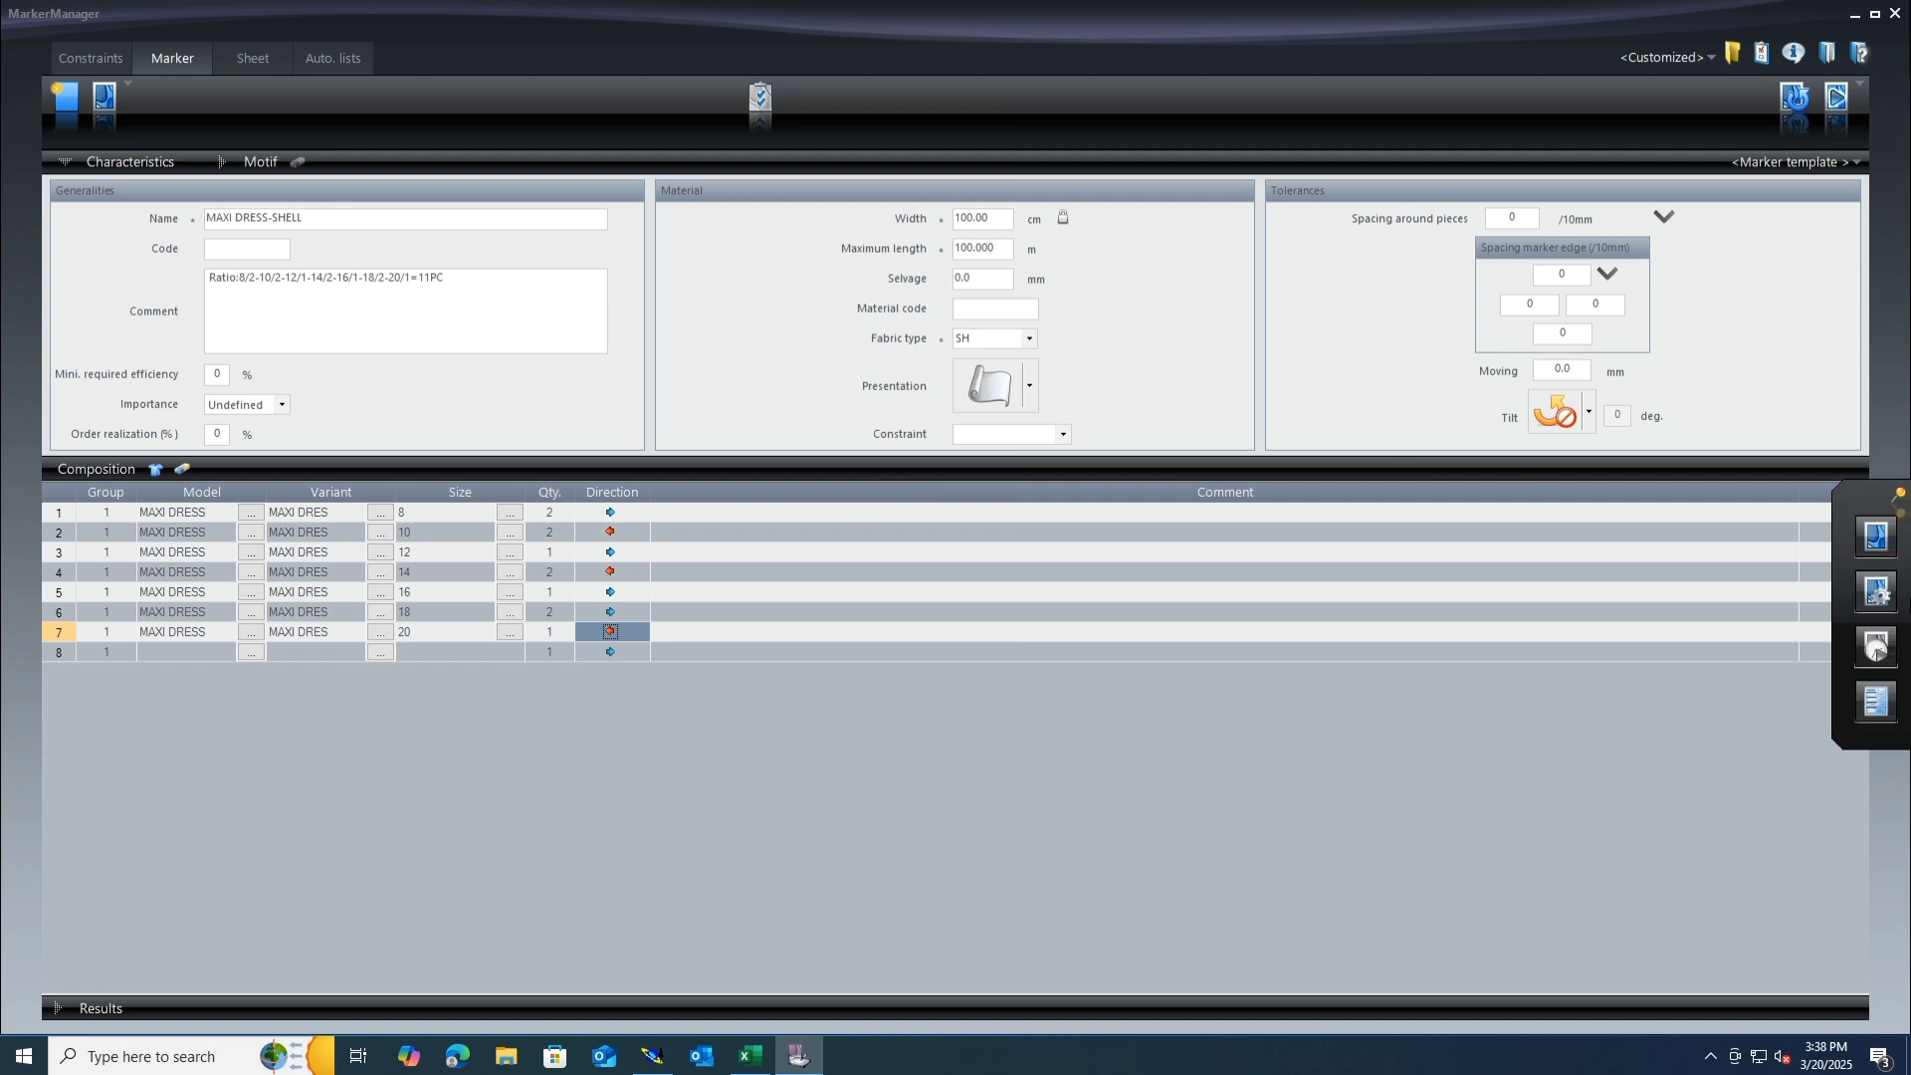
left_click(1875, 538)
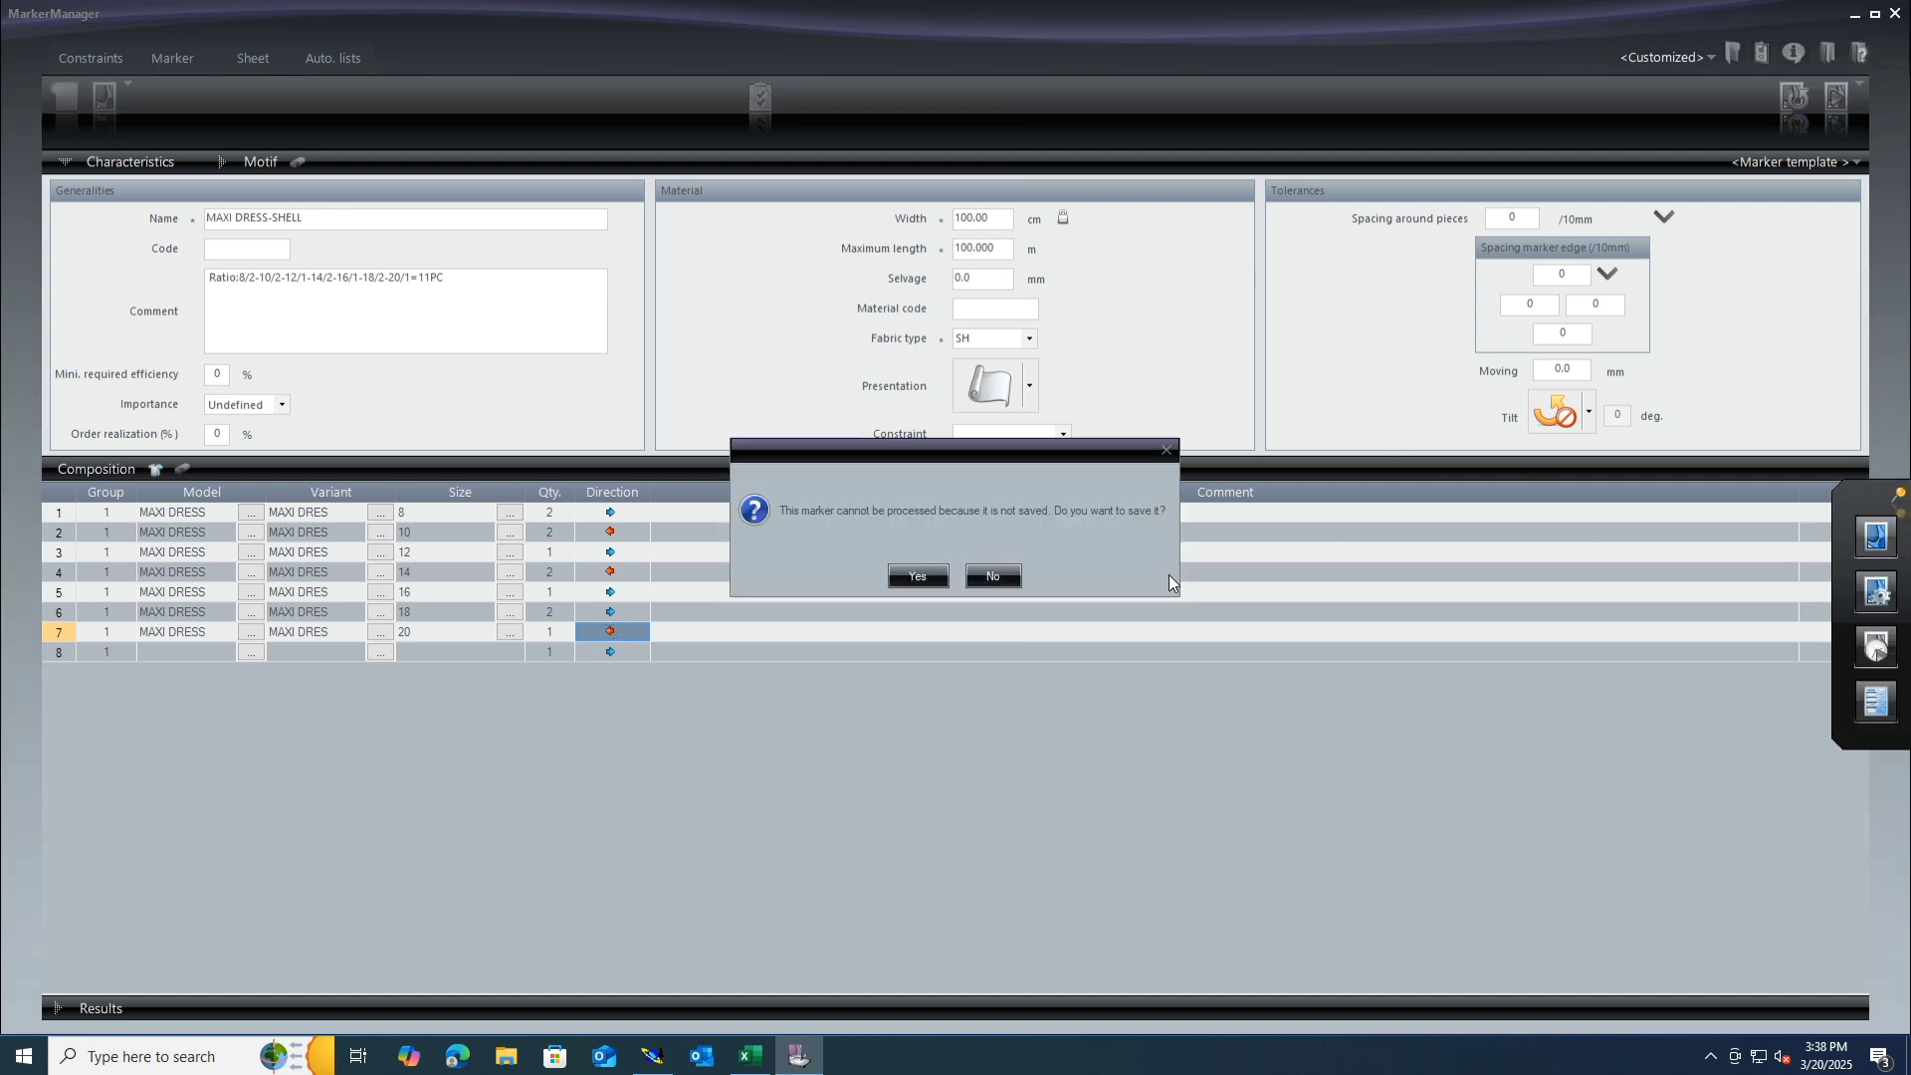
left_click(926, 581)
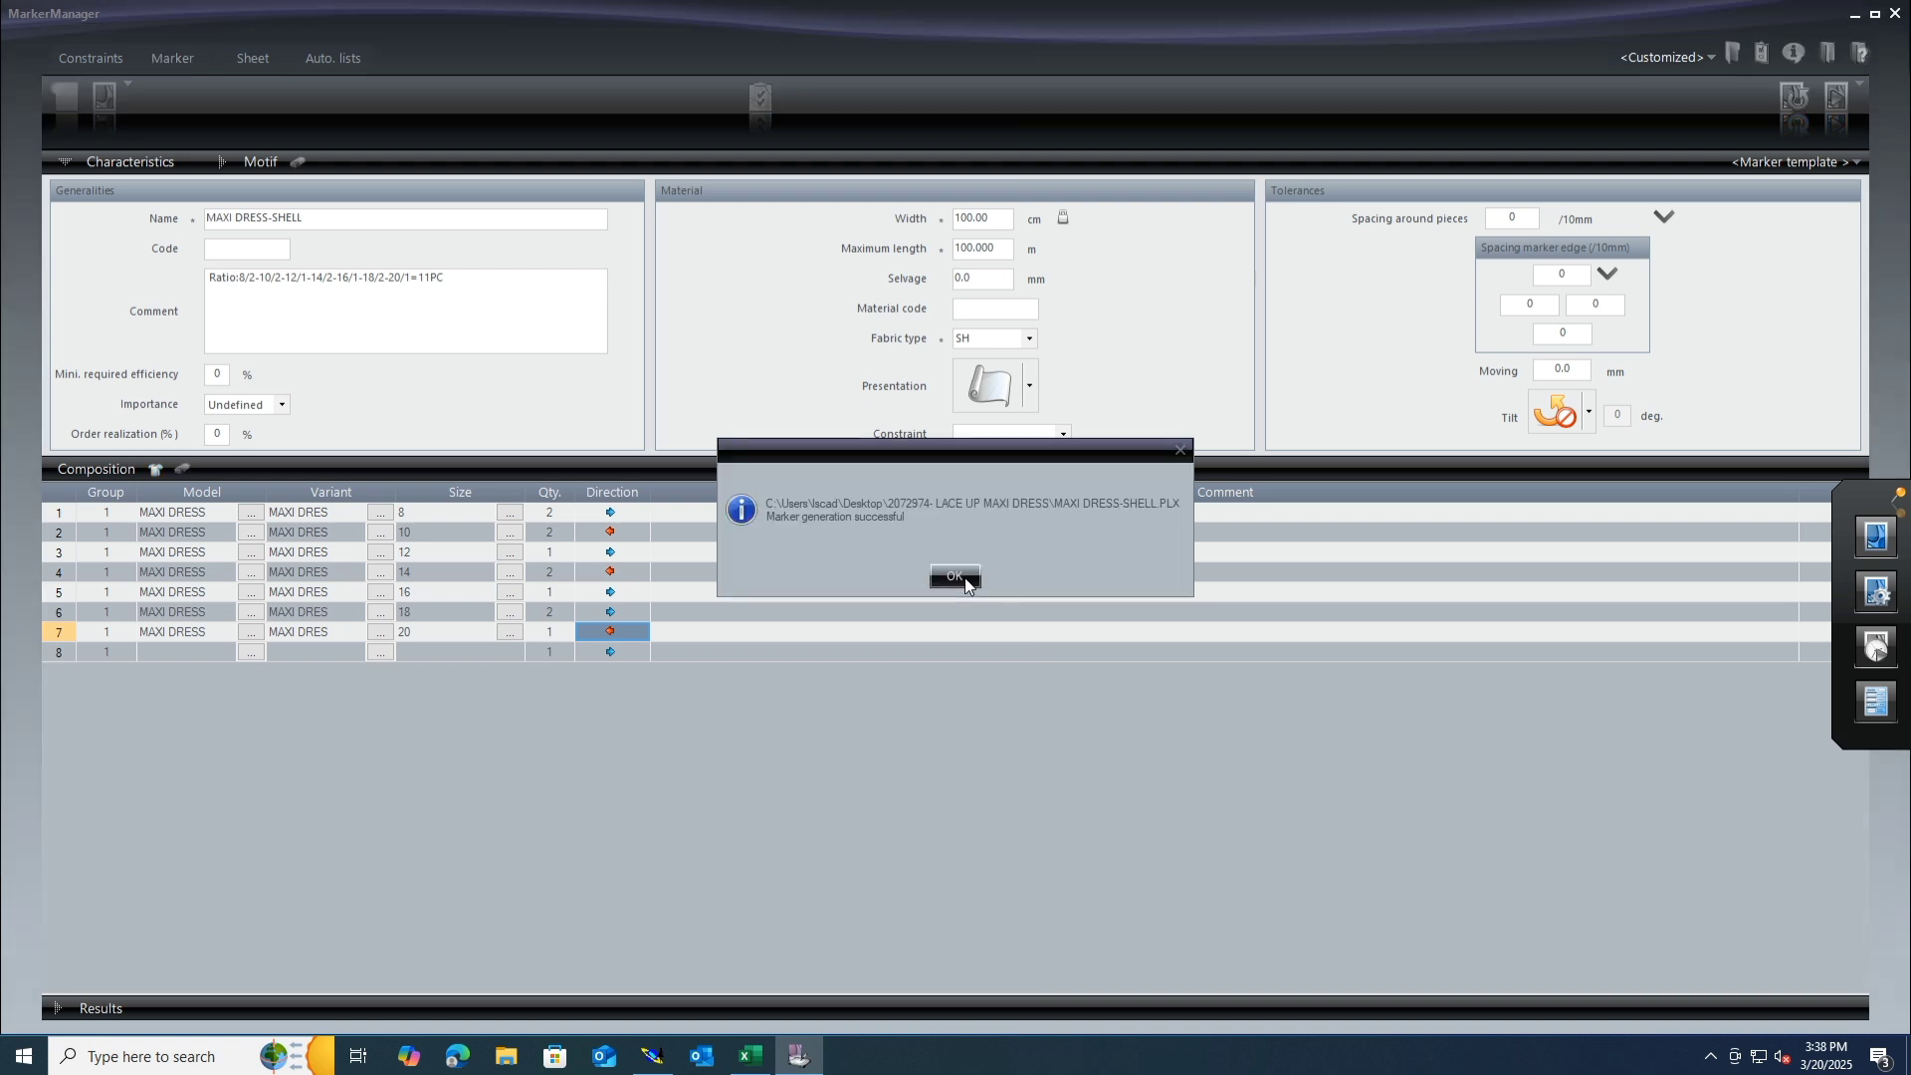
Step: Acknowledge the finished marker generation and open the MAXI DRESS-SHELL marker in MarkerMaking
left_click(956, 578)
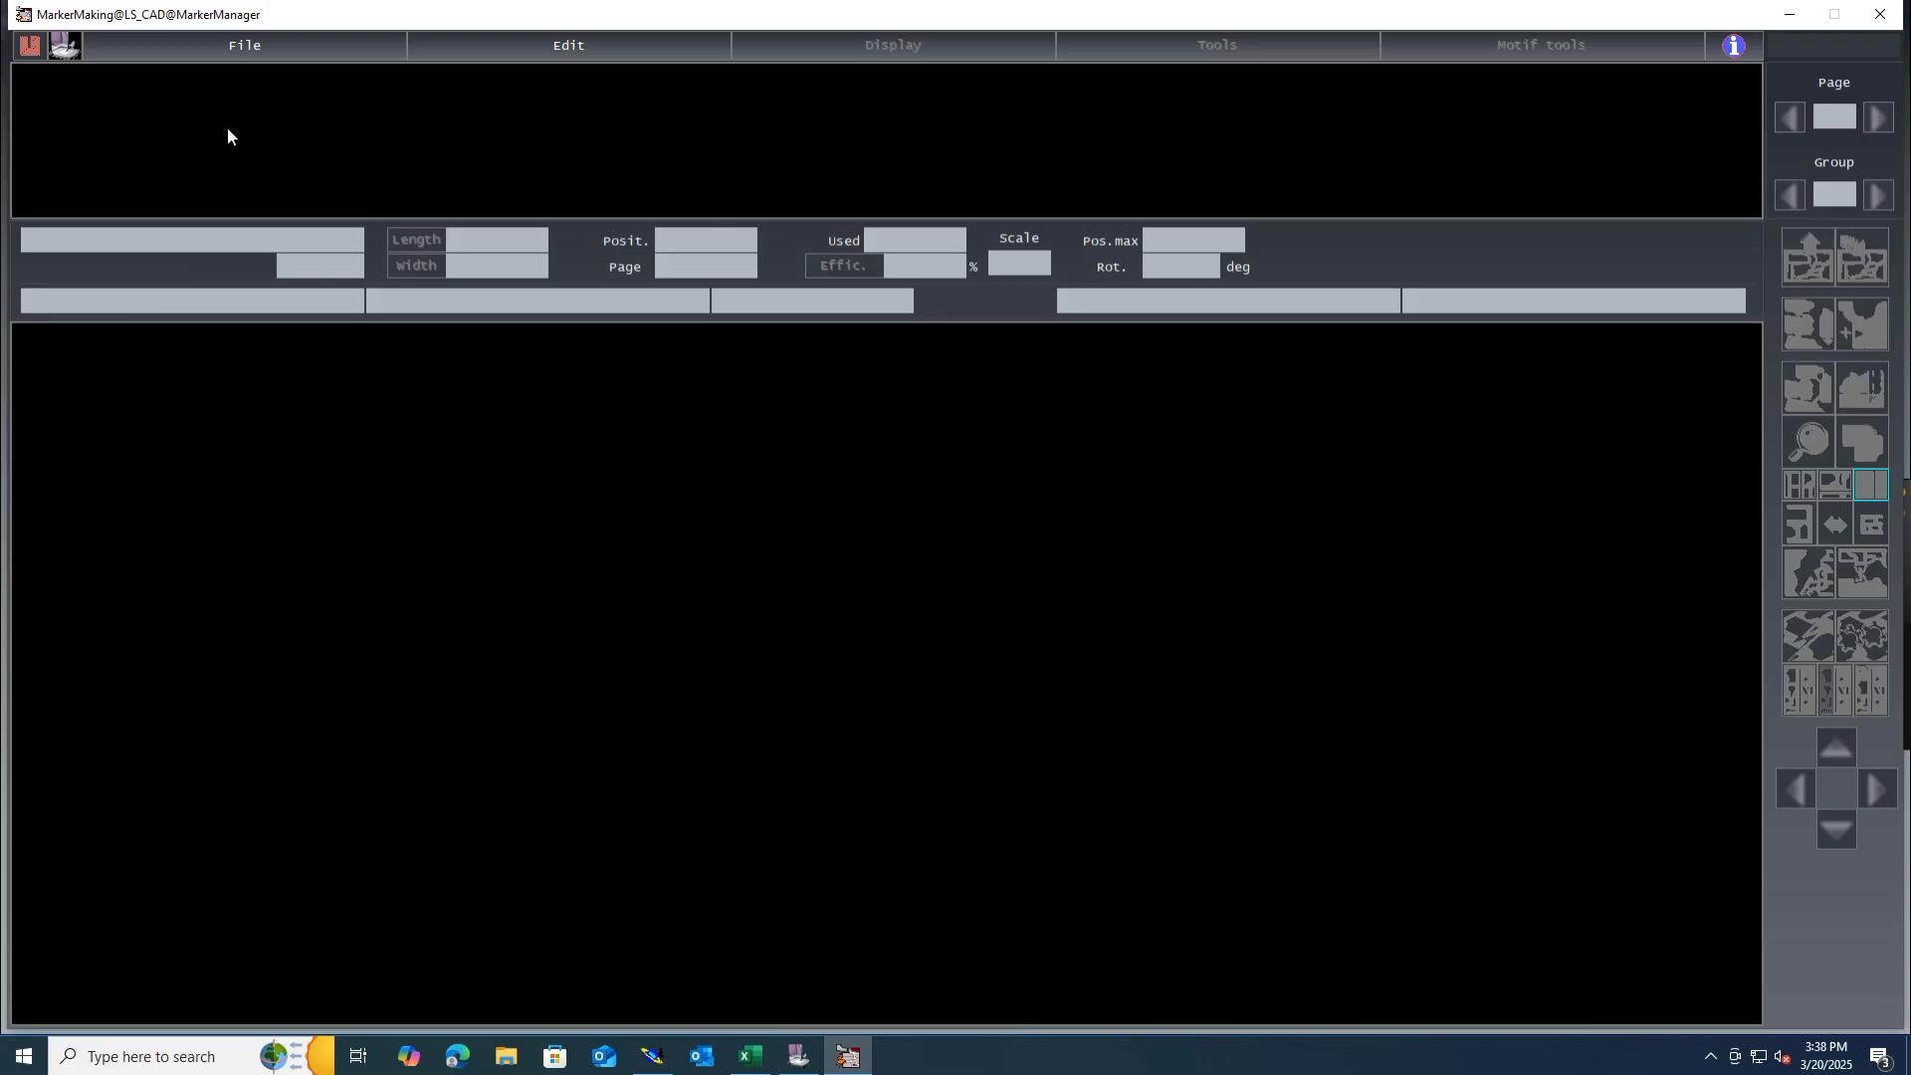
left_click(244, 45)
mouse_move(277, 62)
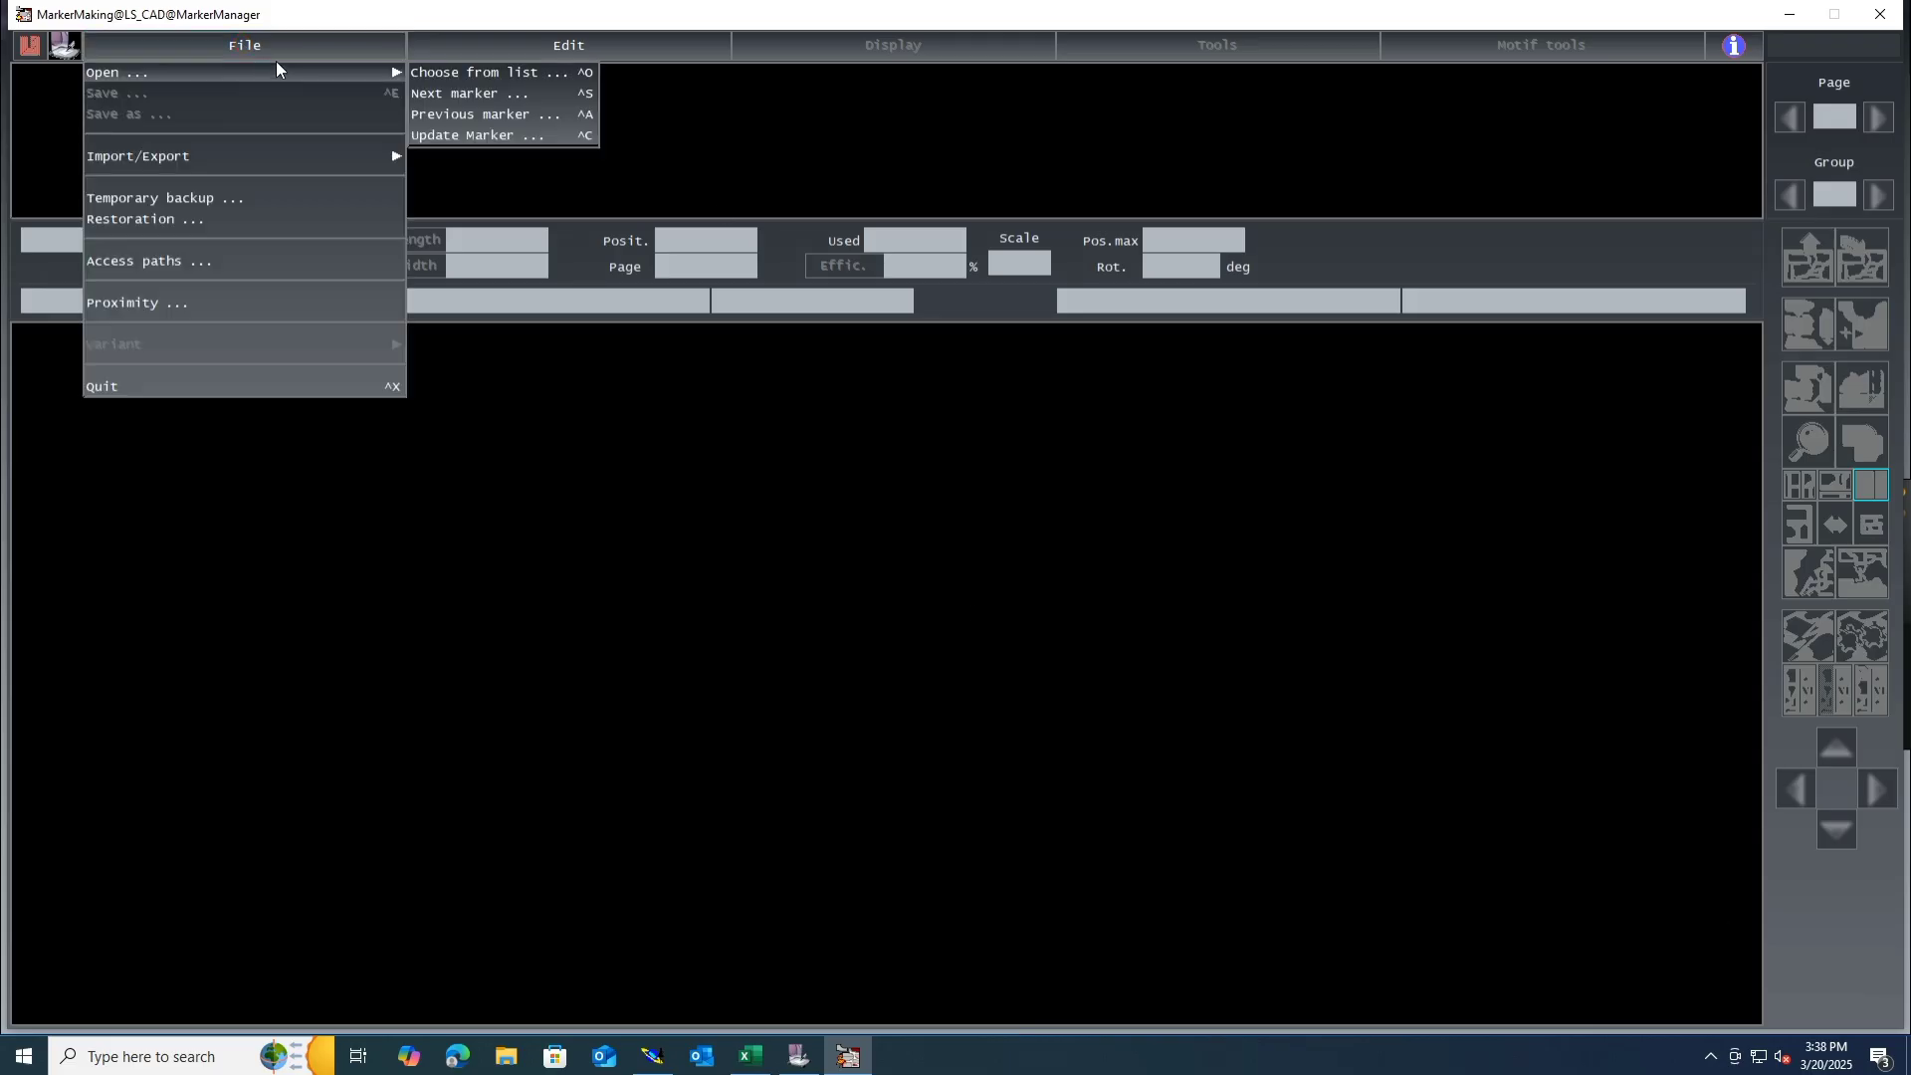
left_click(453, 94)
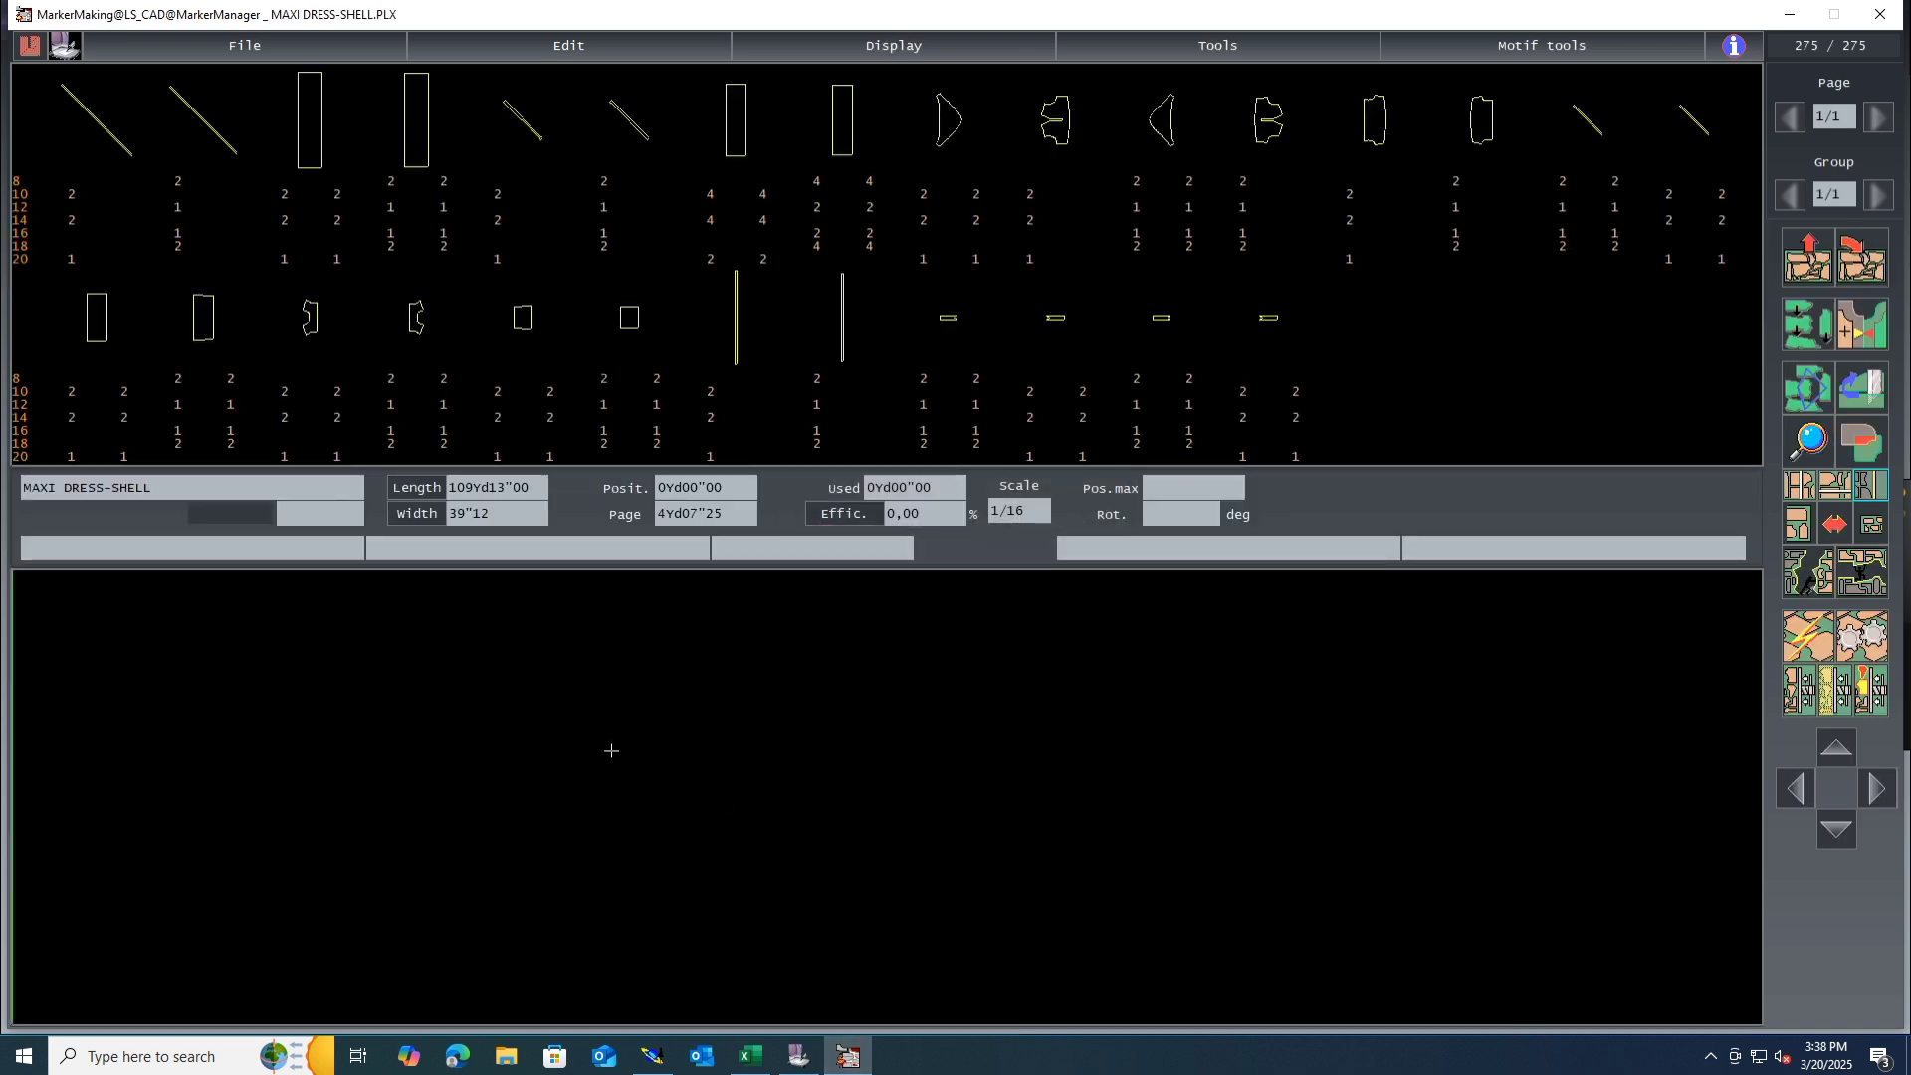
Step: Set the marker width to 58 inches and switch off the piece placement restrictions in the marker generalities
key("g")
left_click(496, 377)
key("BackSpace")
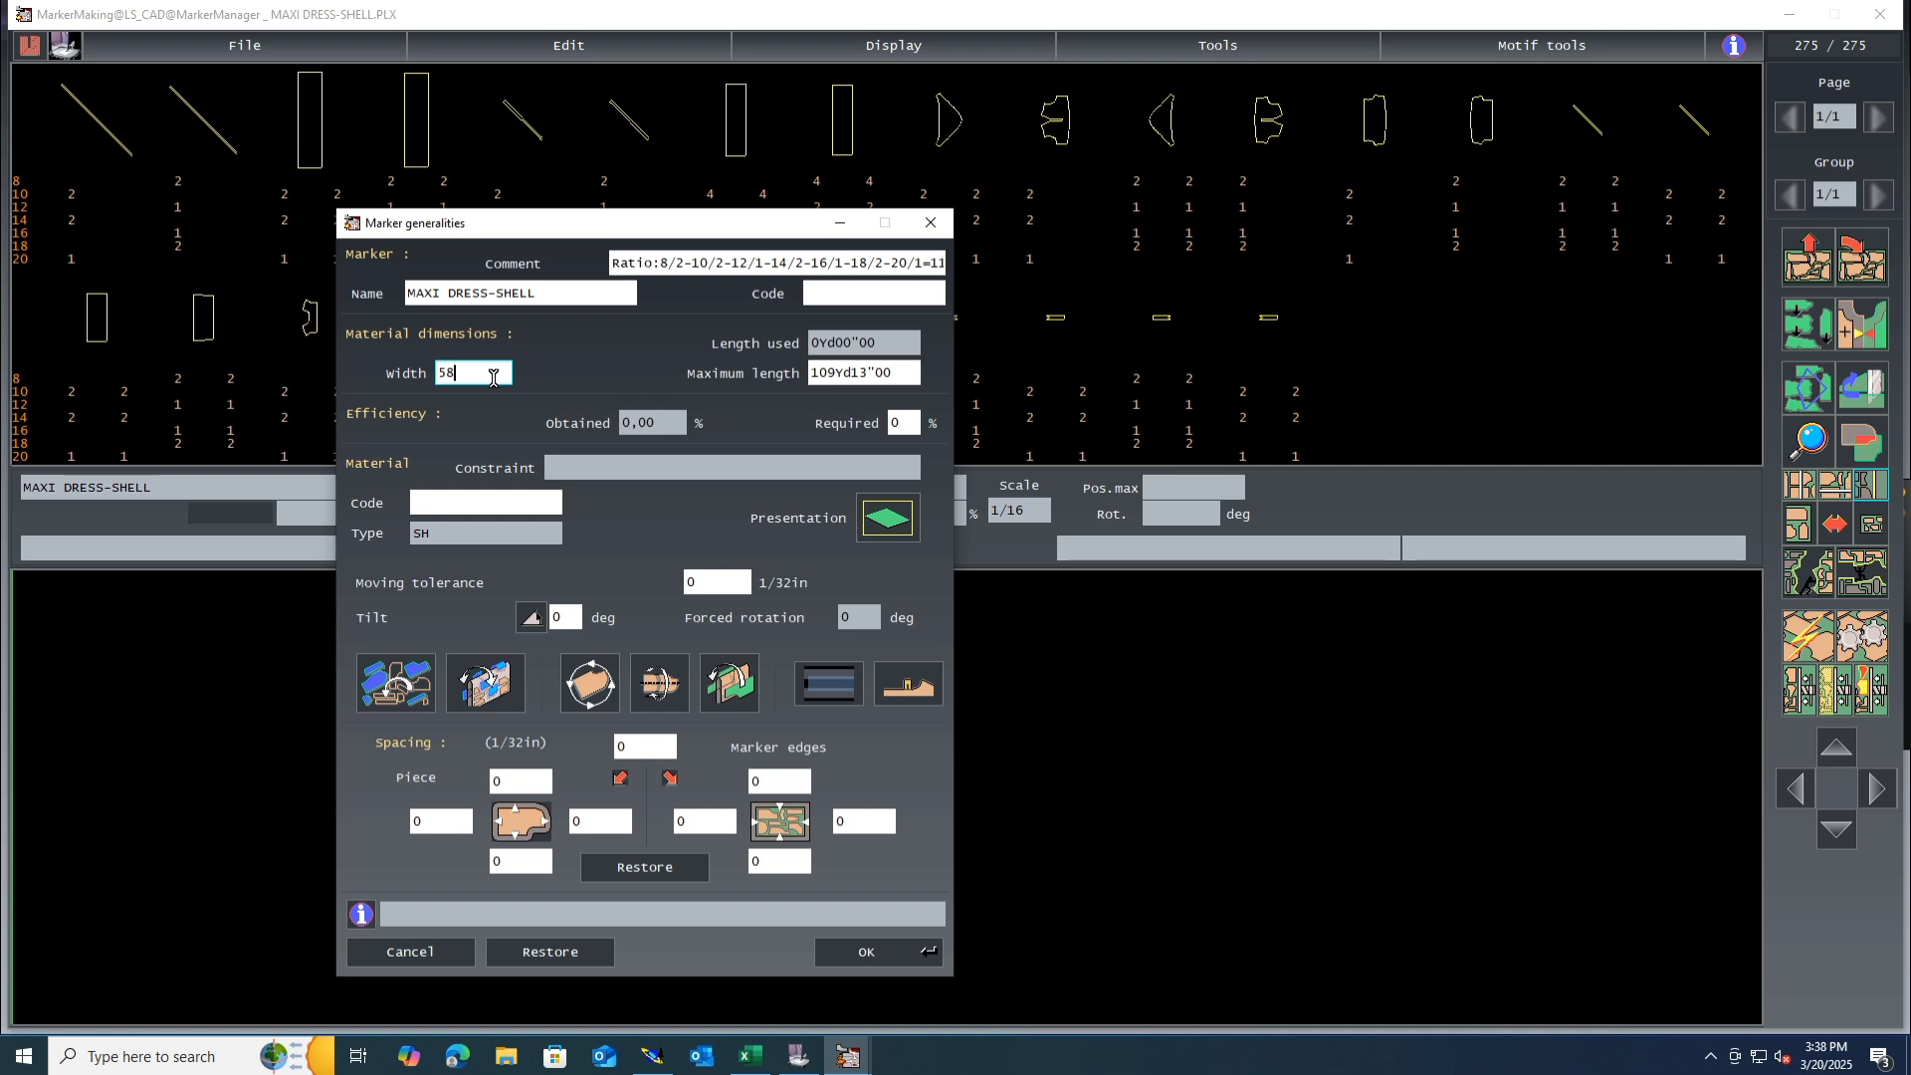
left_click(411, 679)
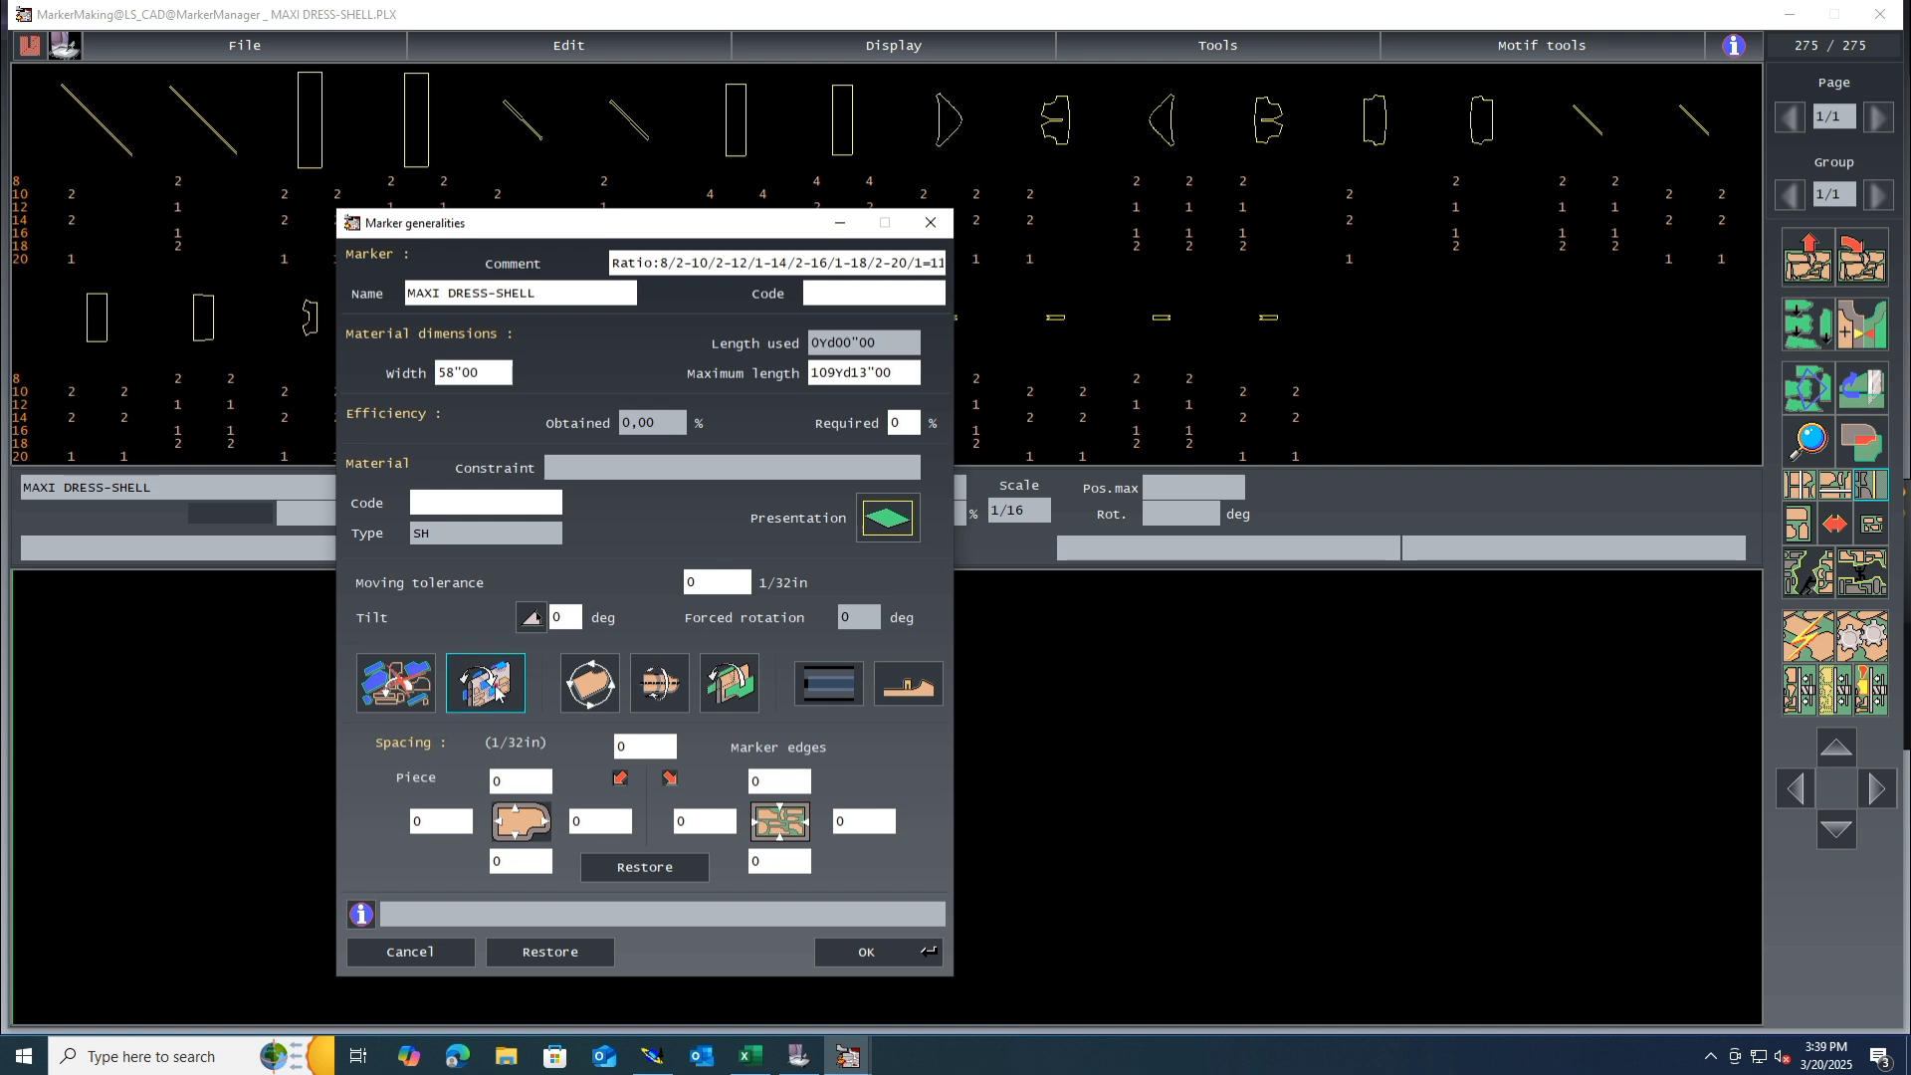
left_click(491, 686)
left_click(590, 684)
left_click(659, 683)
left_click(730, 684)
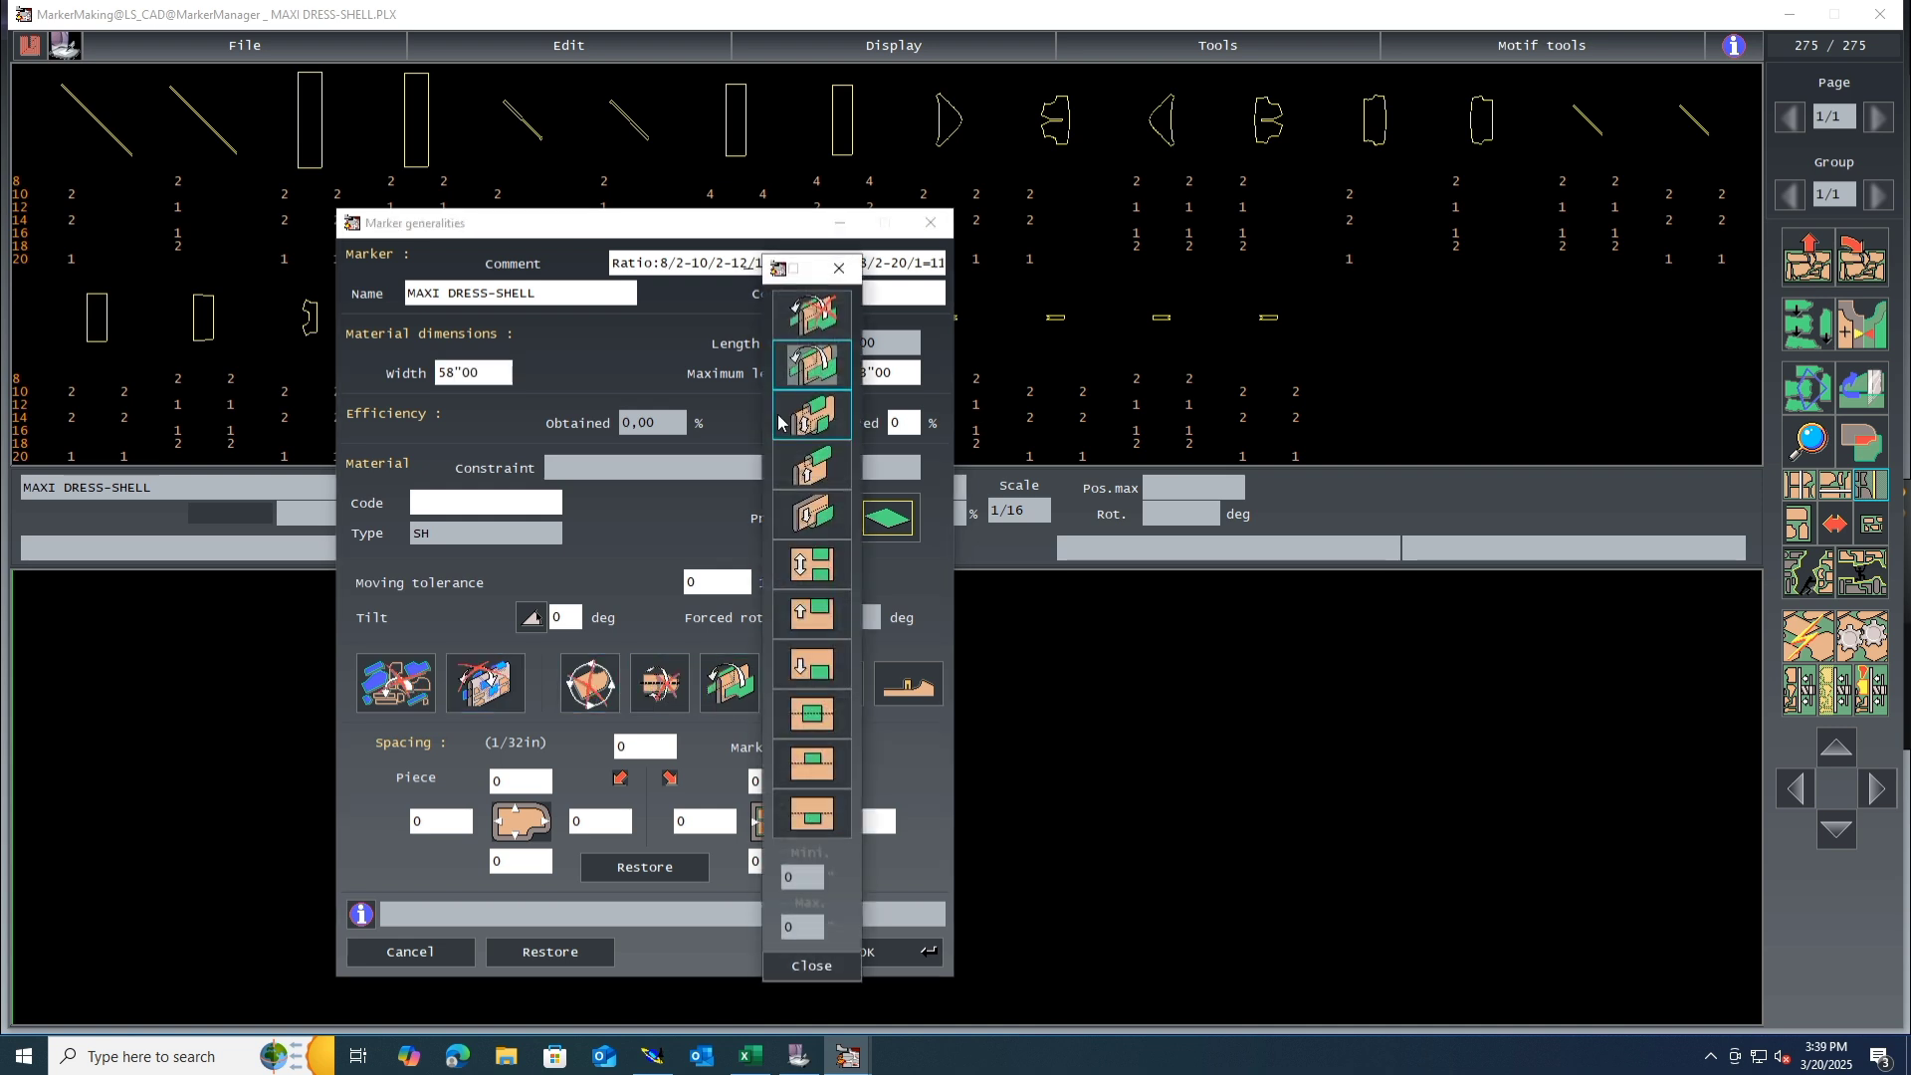
left_click(812, 966)
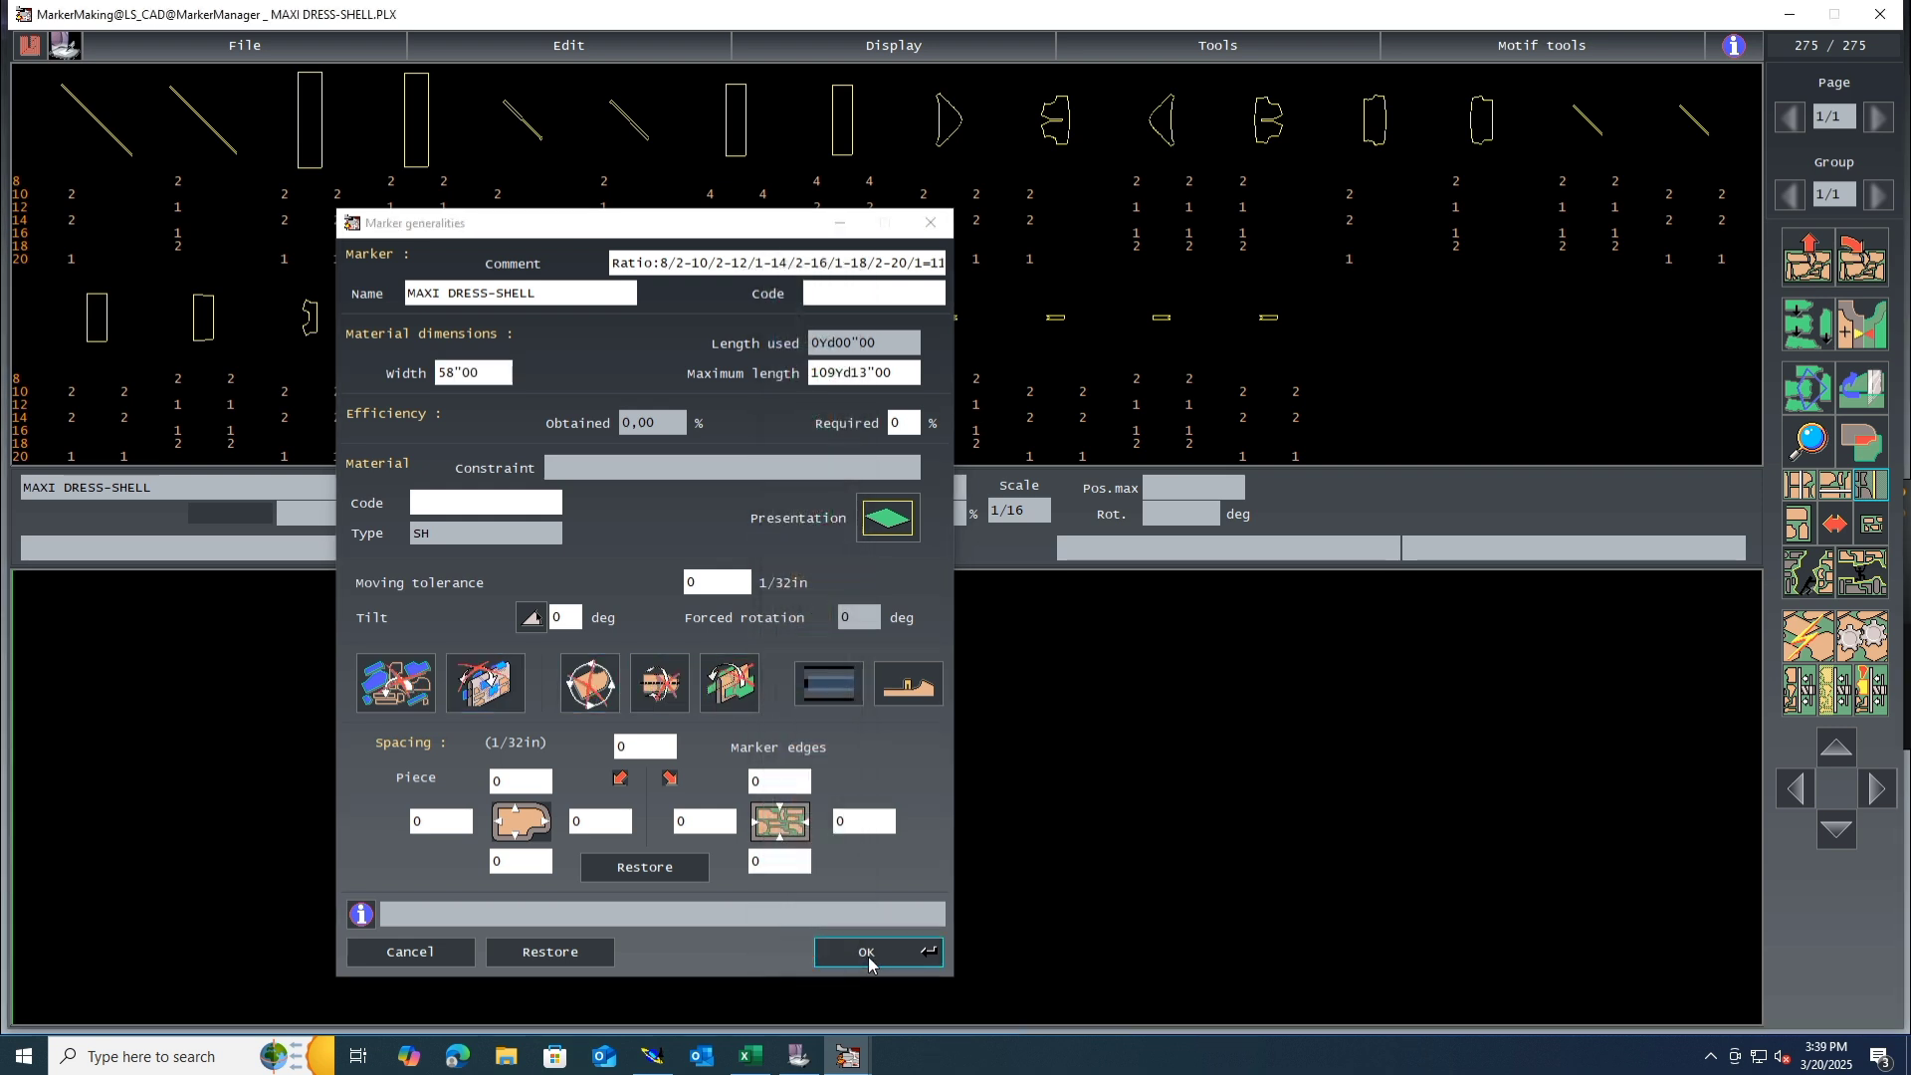
left_click(868, 953)
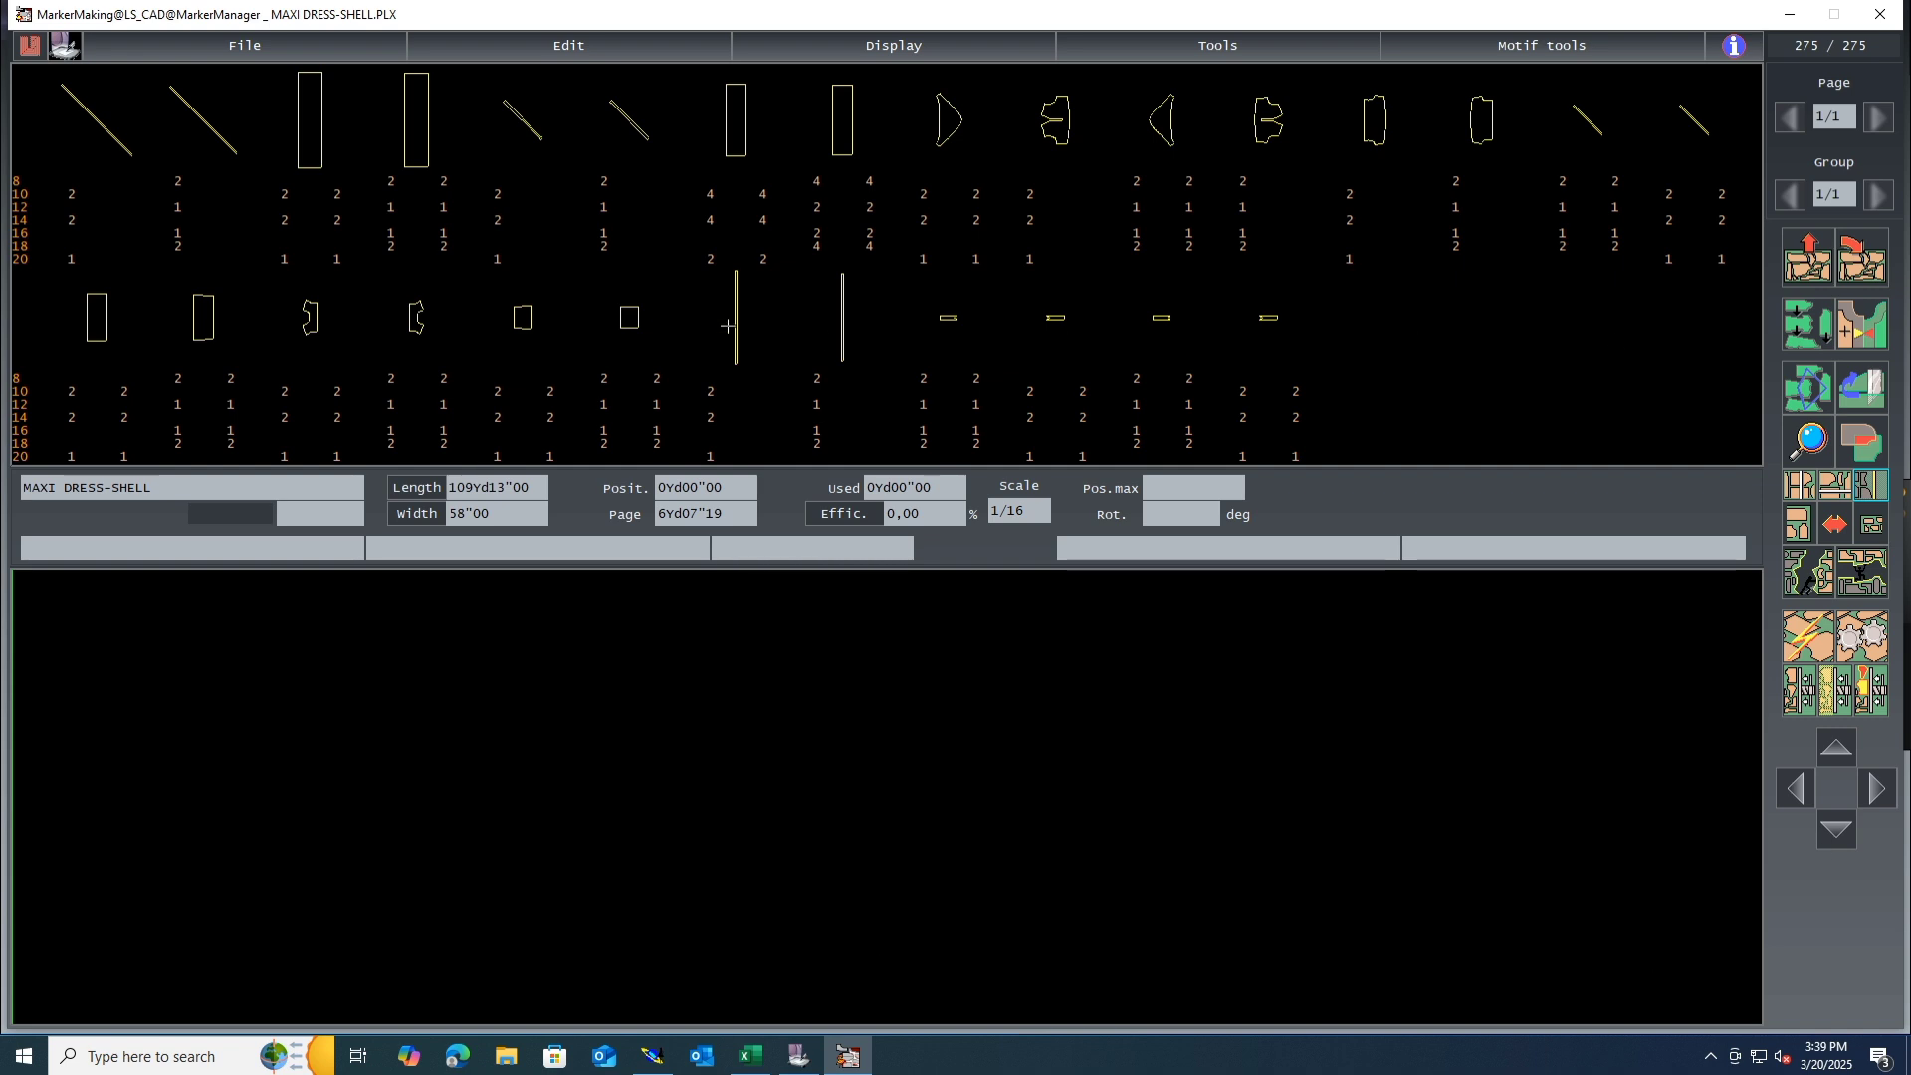
Step: Place both size 14 MAXI DR12 diagonal strips at the start of the marker, the second above the first
left_click(71, 220)
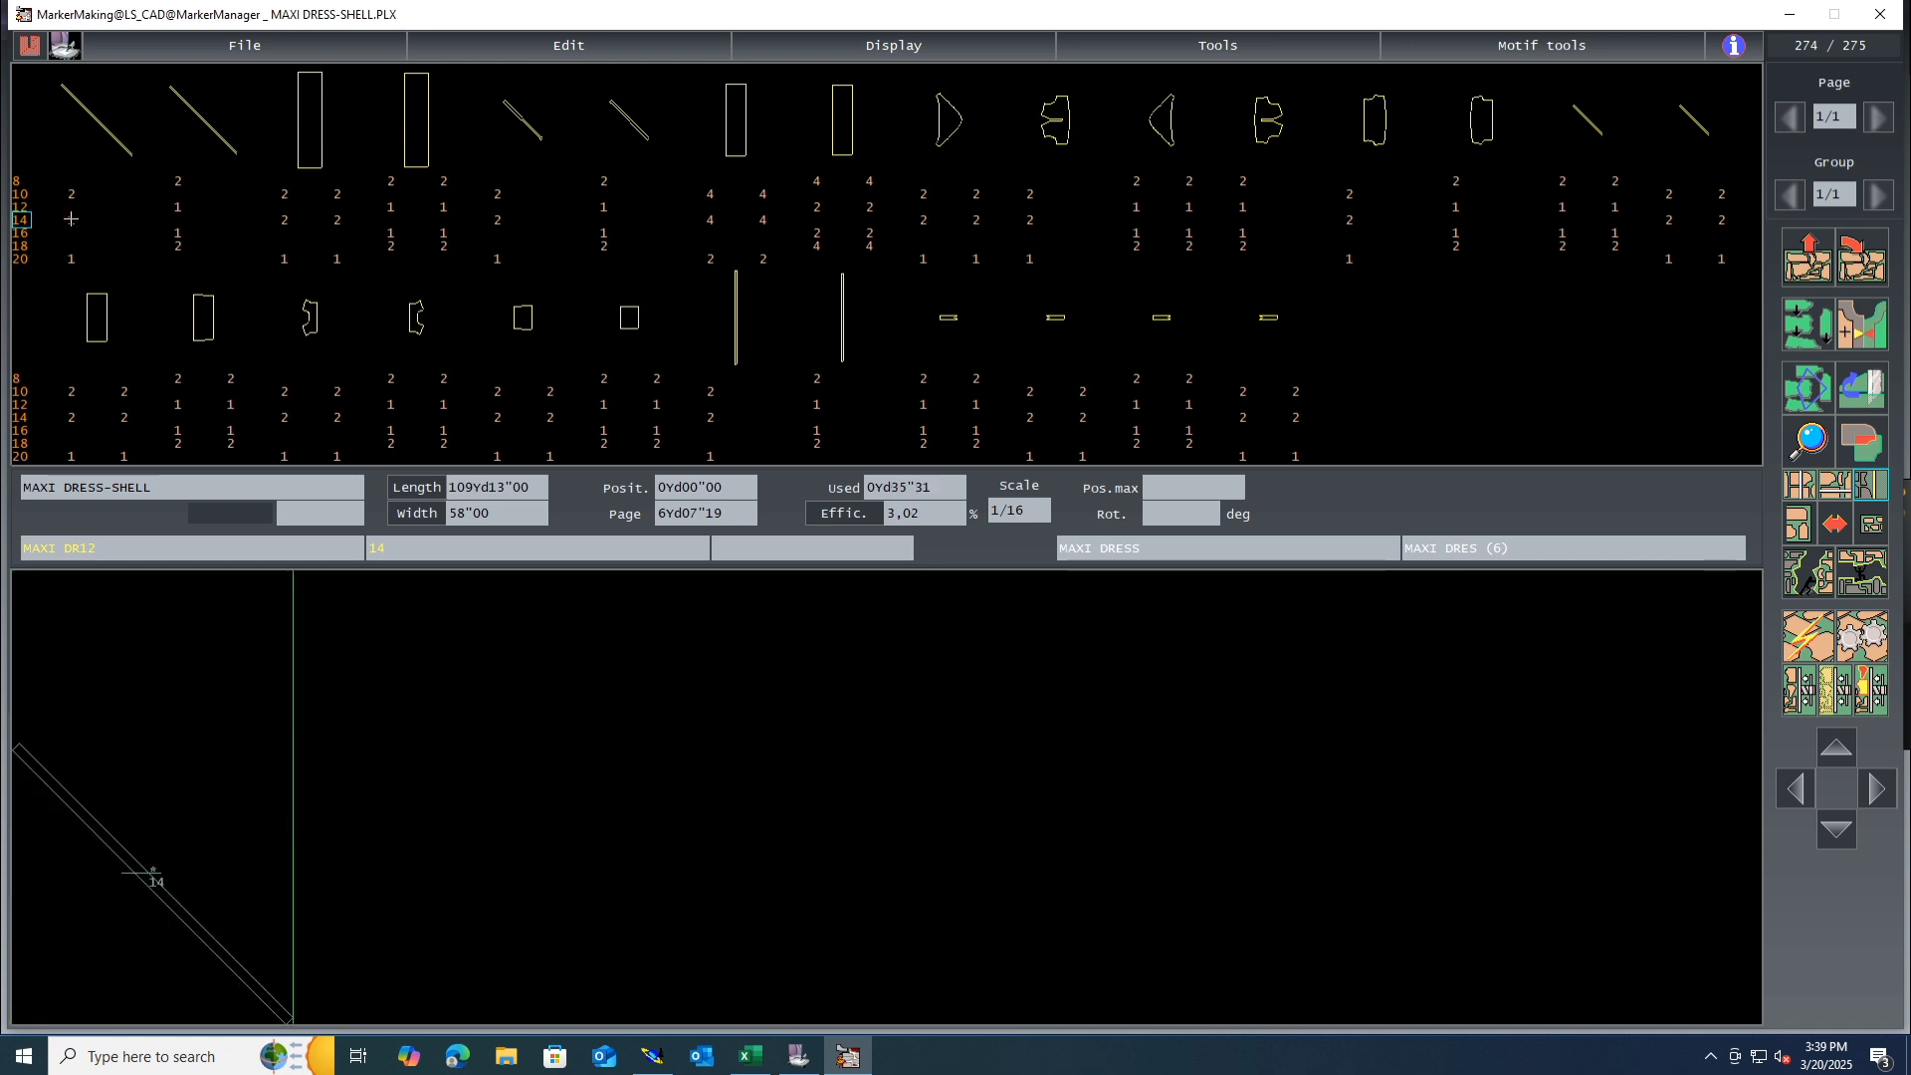
left_click(71, 220)
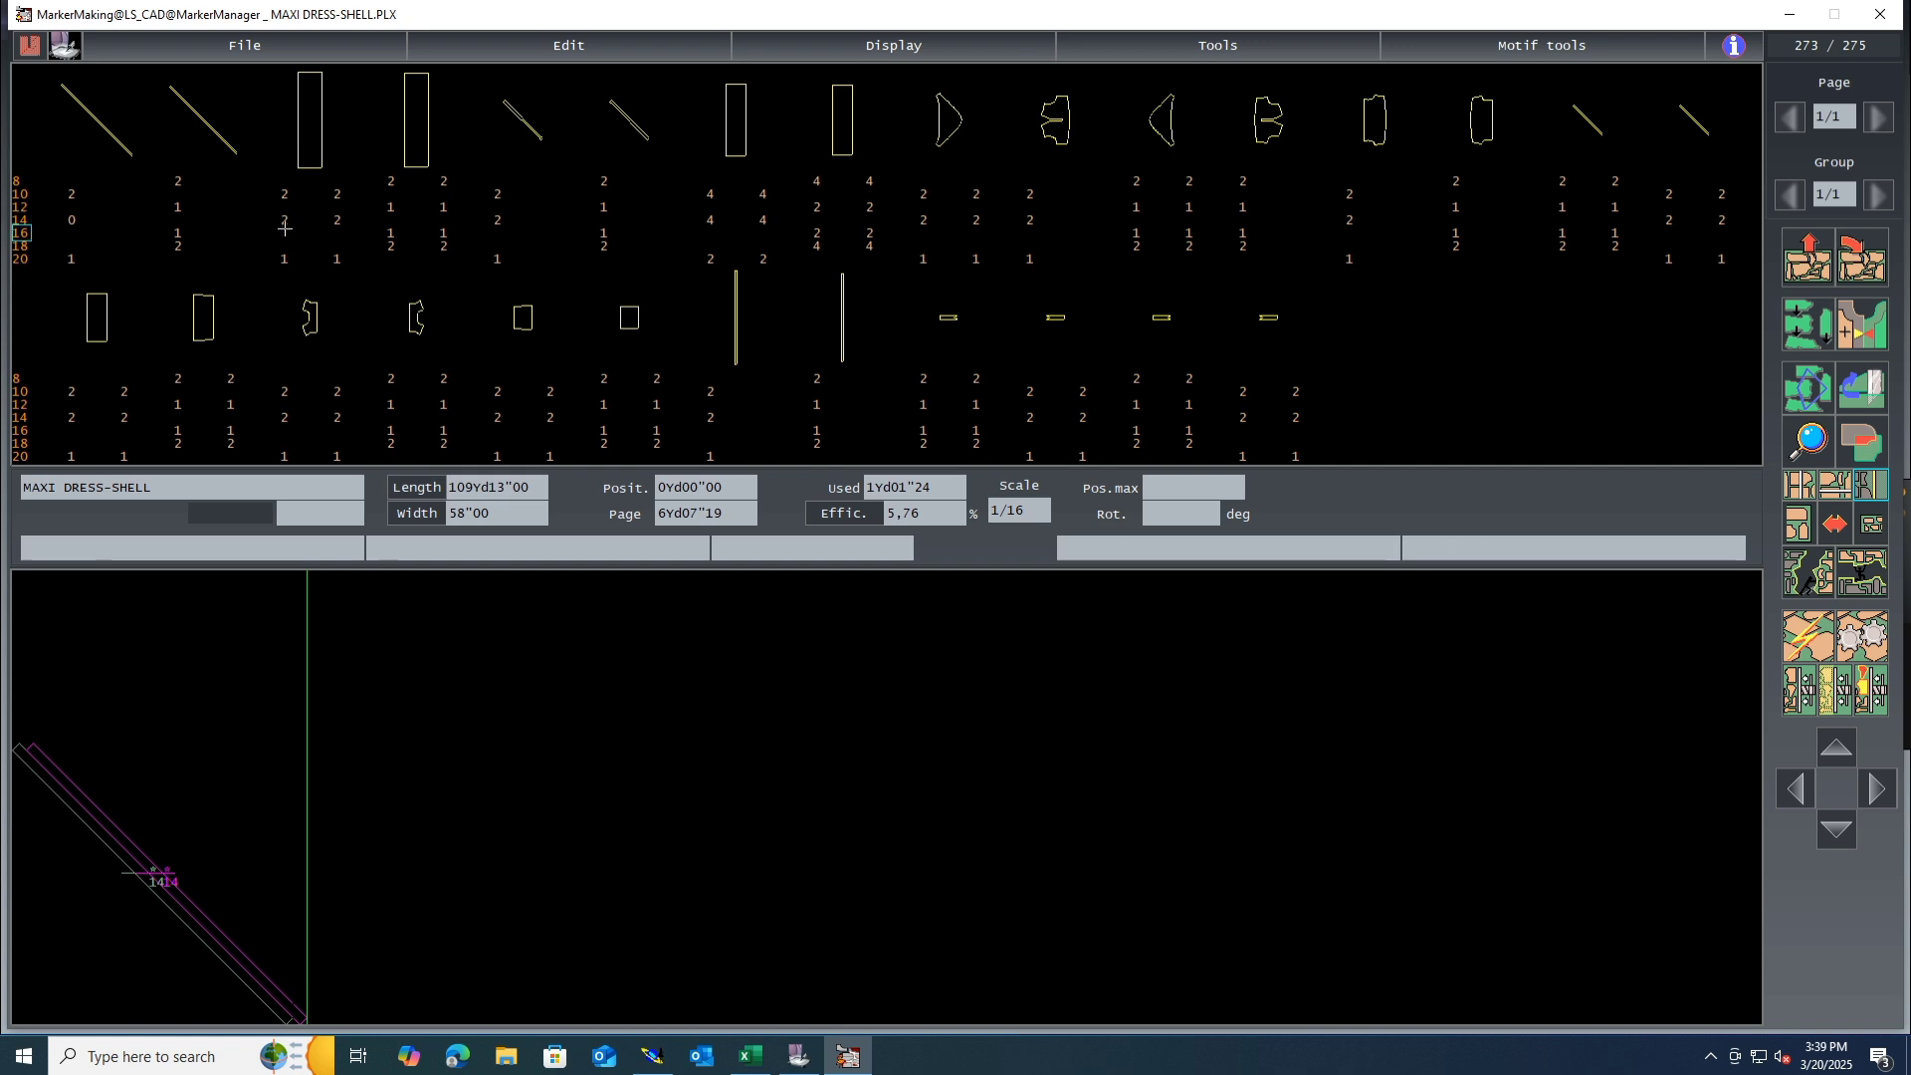
left_click(142, 849)
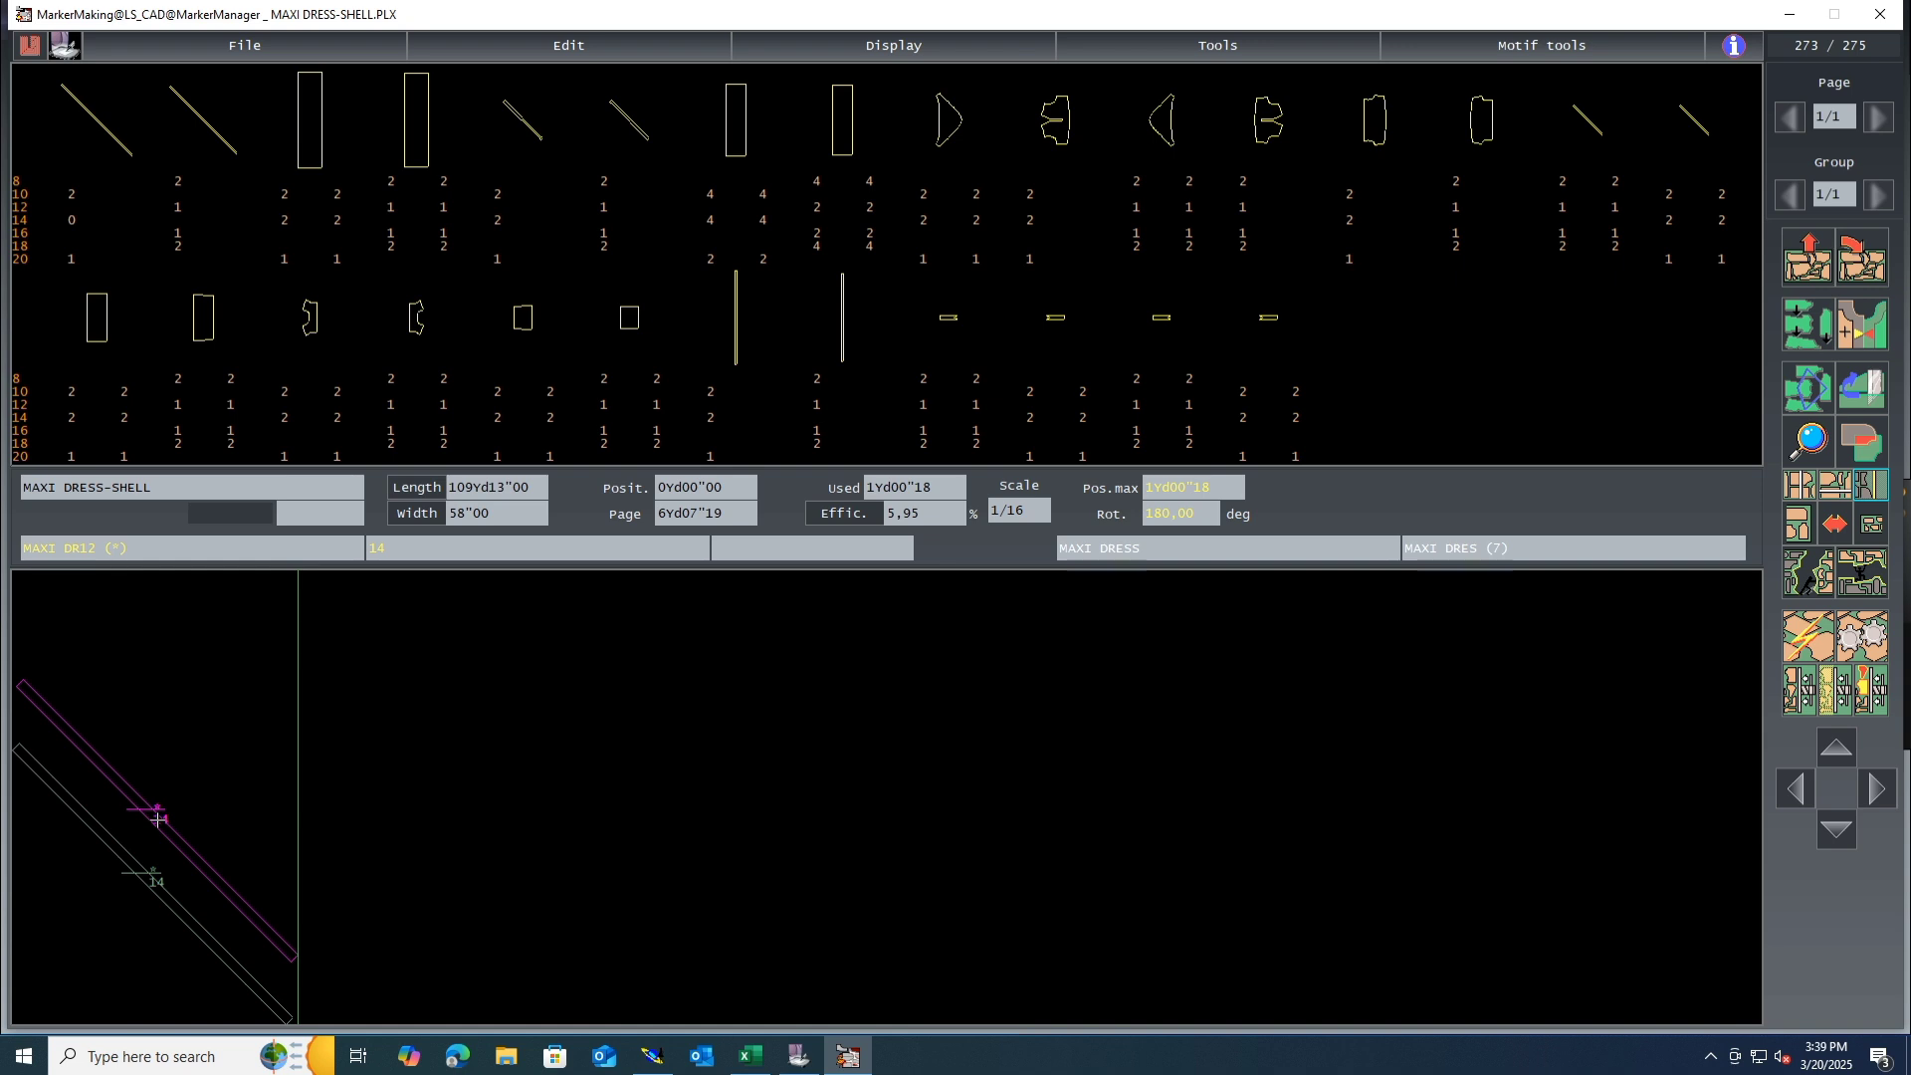
Step: Place a size 20 MAXI DR10 panel after the two size 14 diagonal strips
left_click(71, 259)
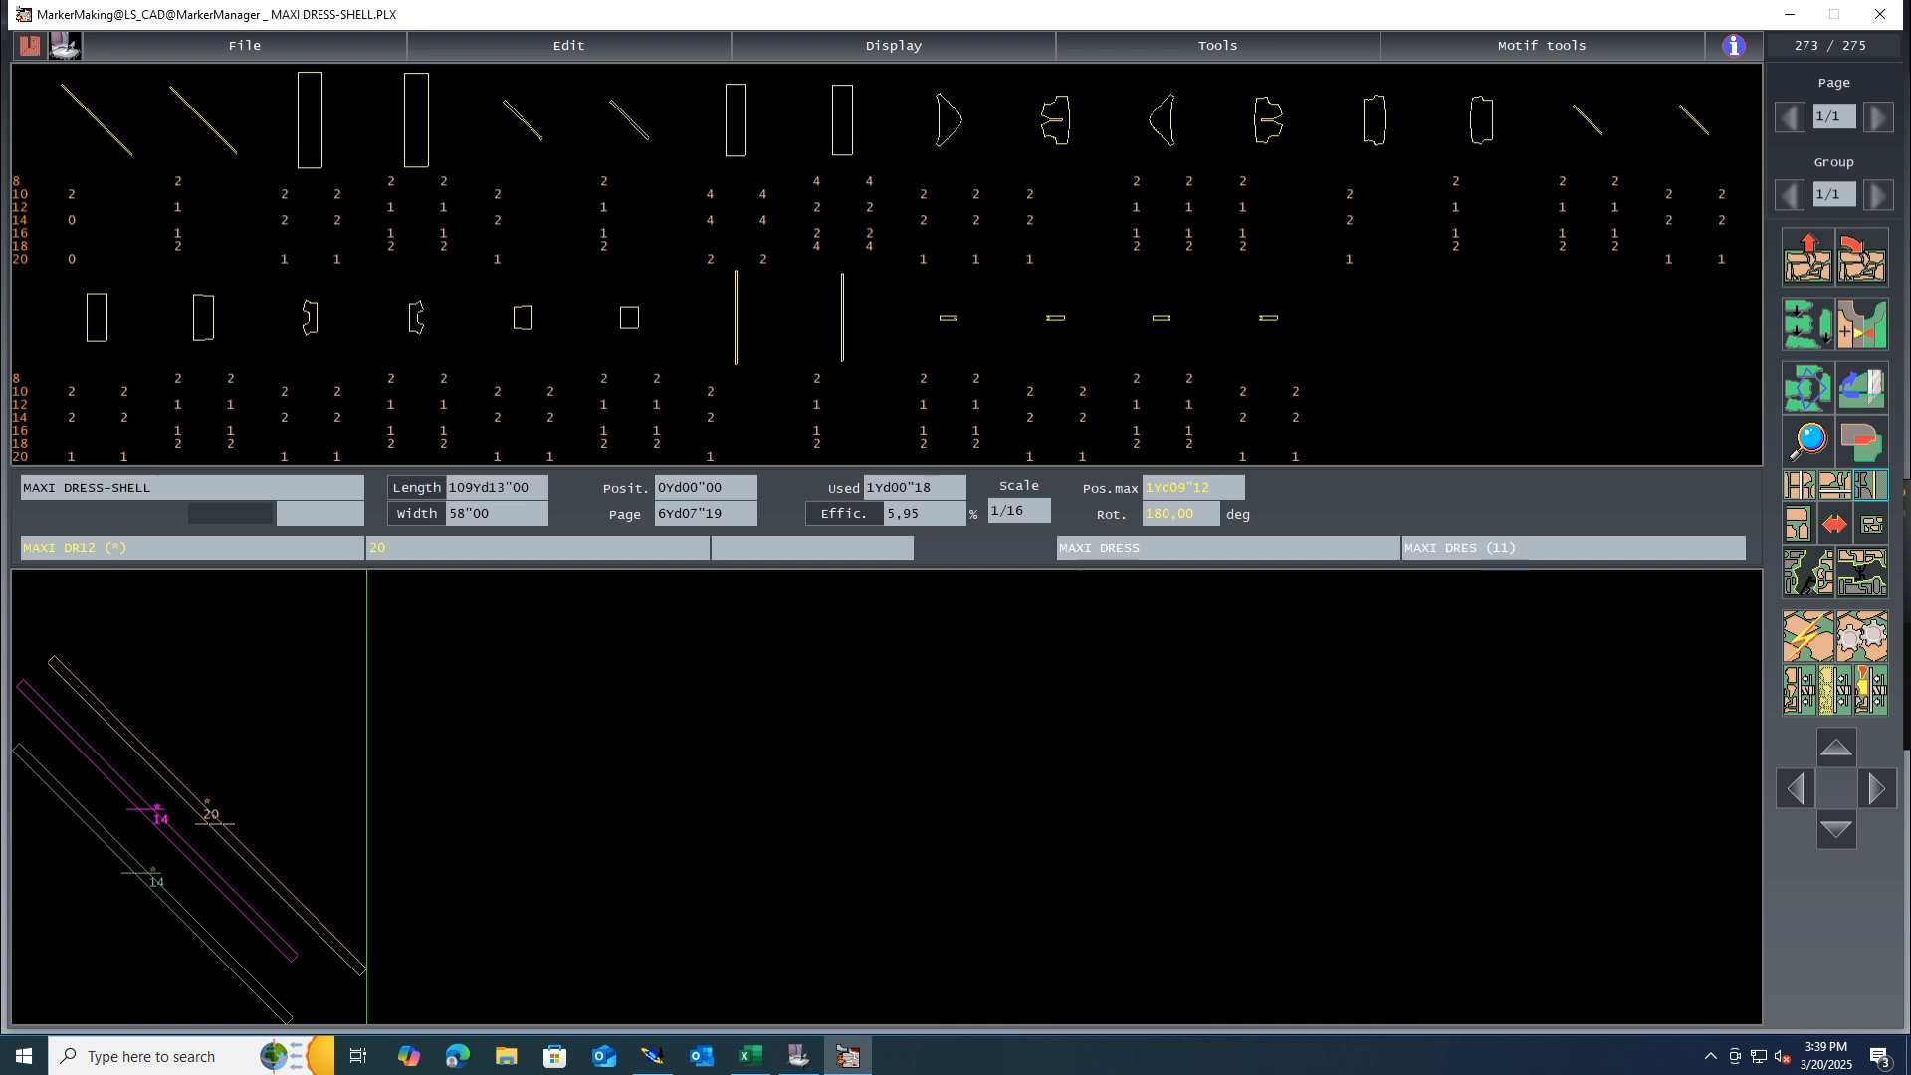
left_click(285, 259)
left_click(451, 838)
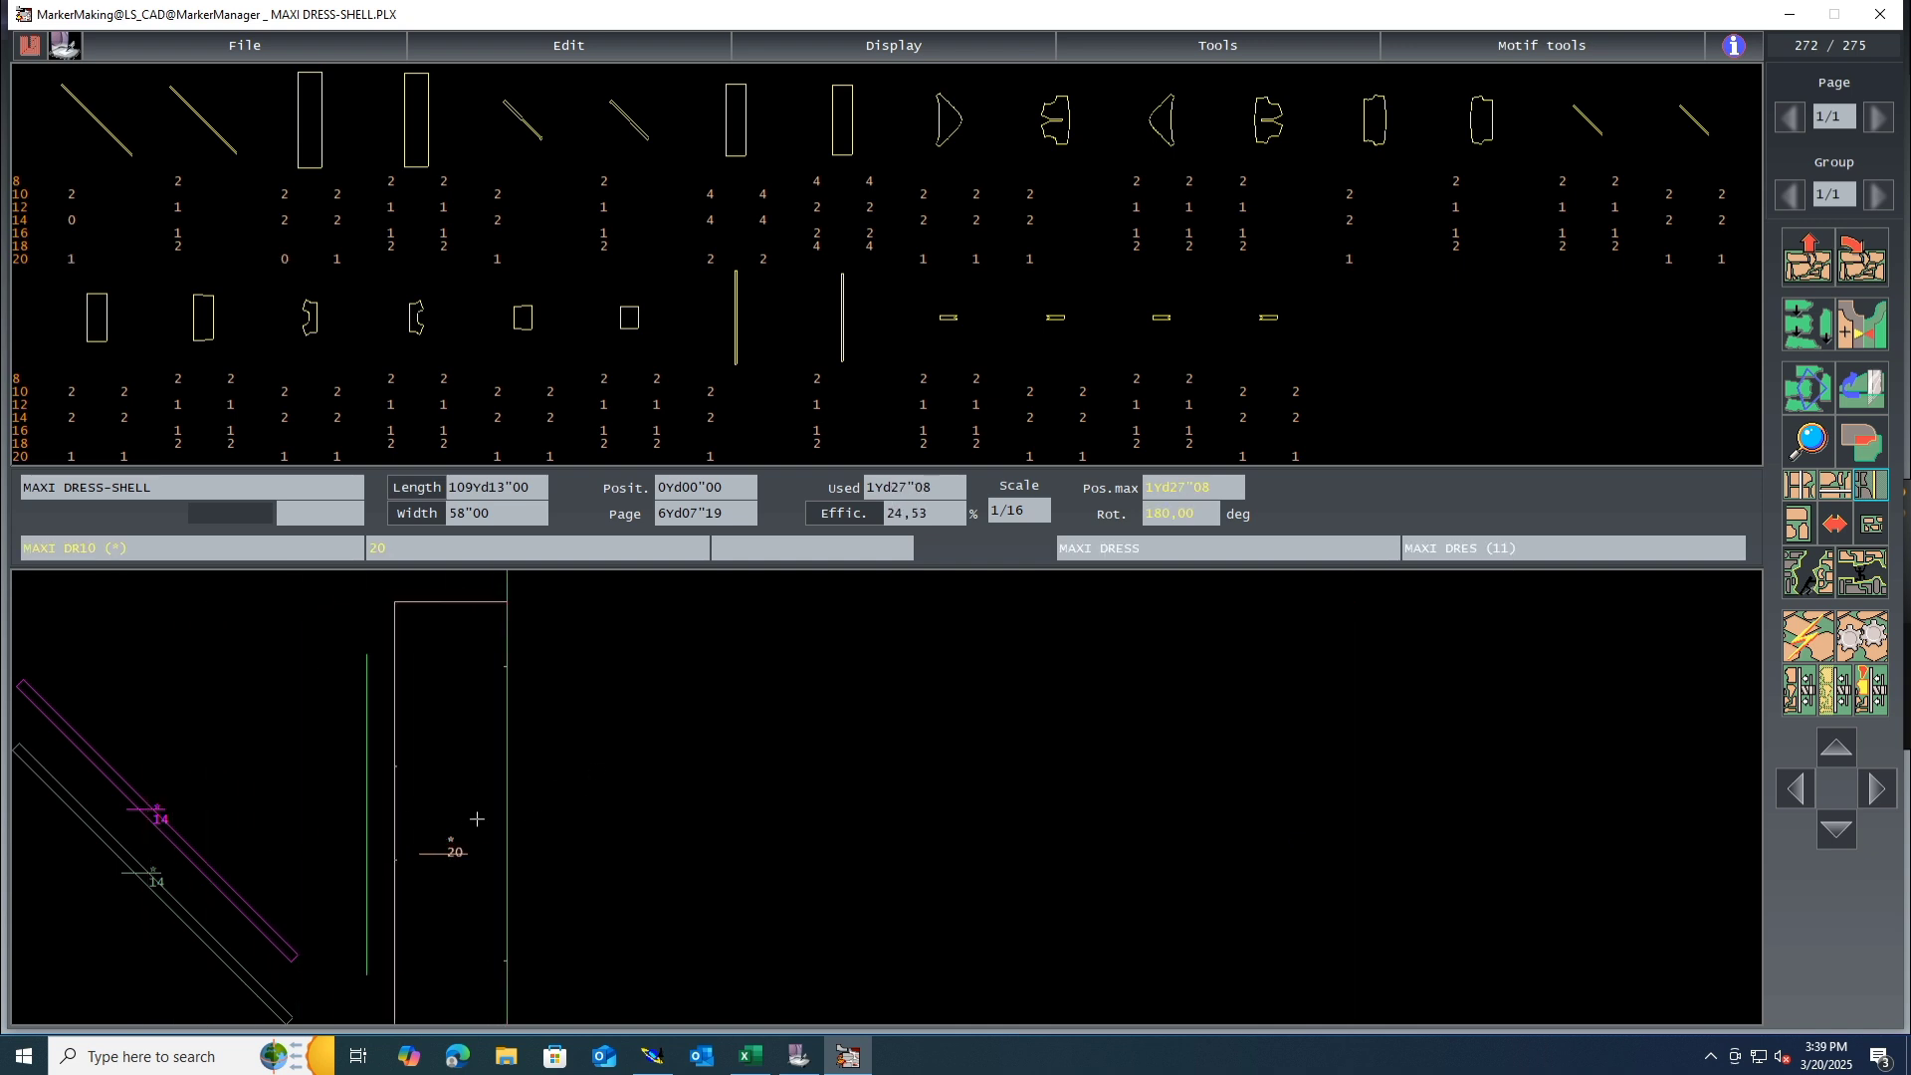
left_click(497, 259)
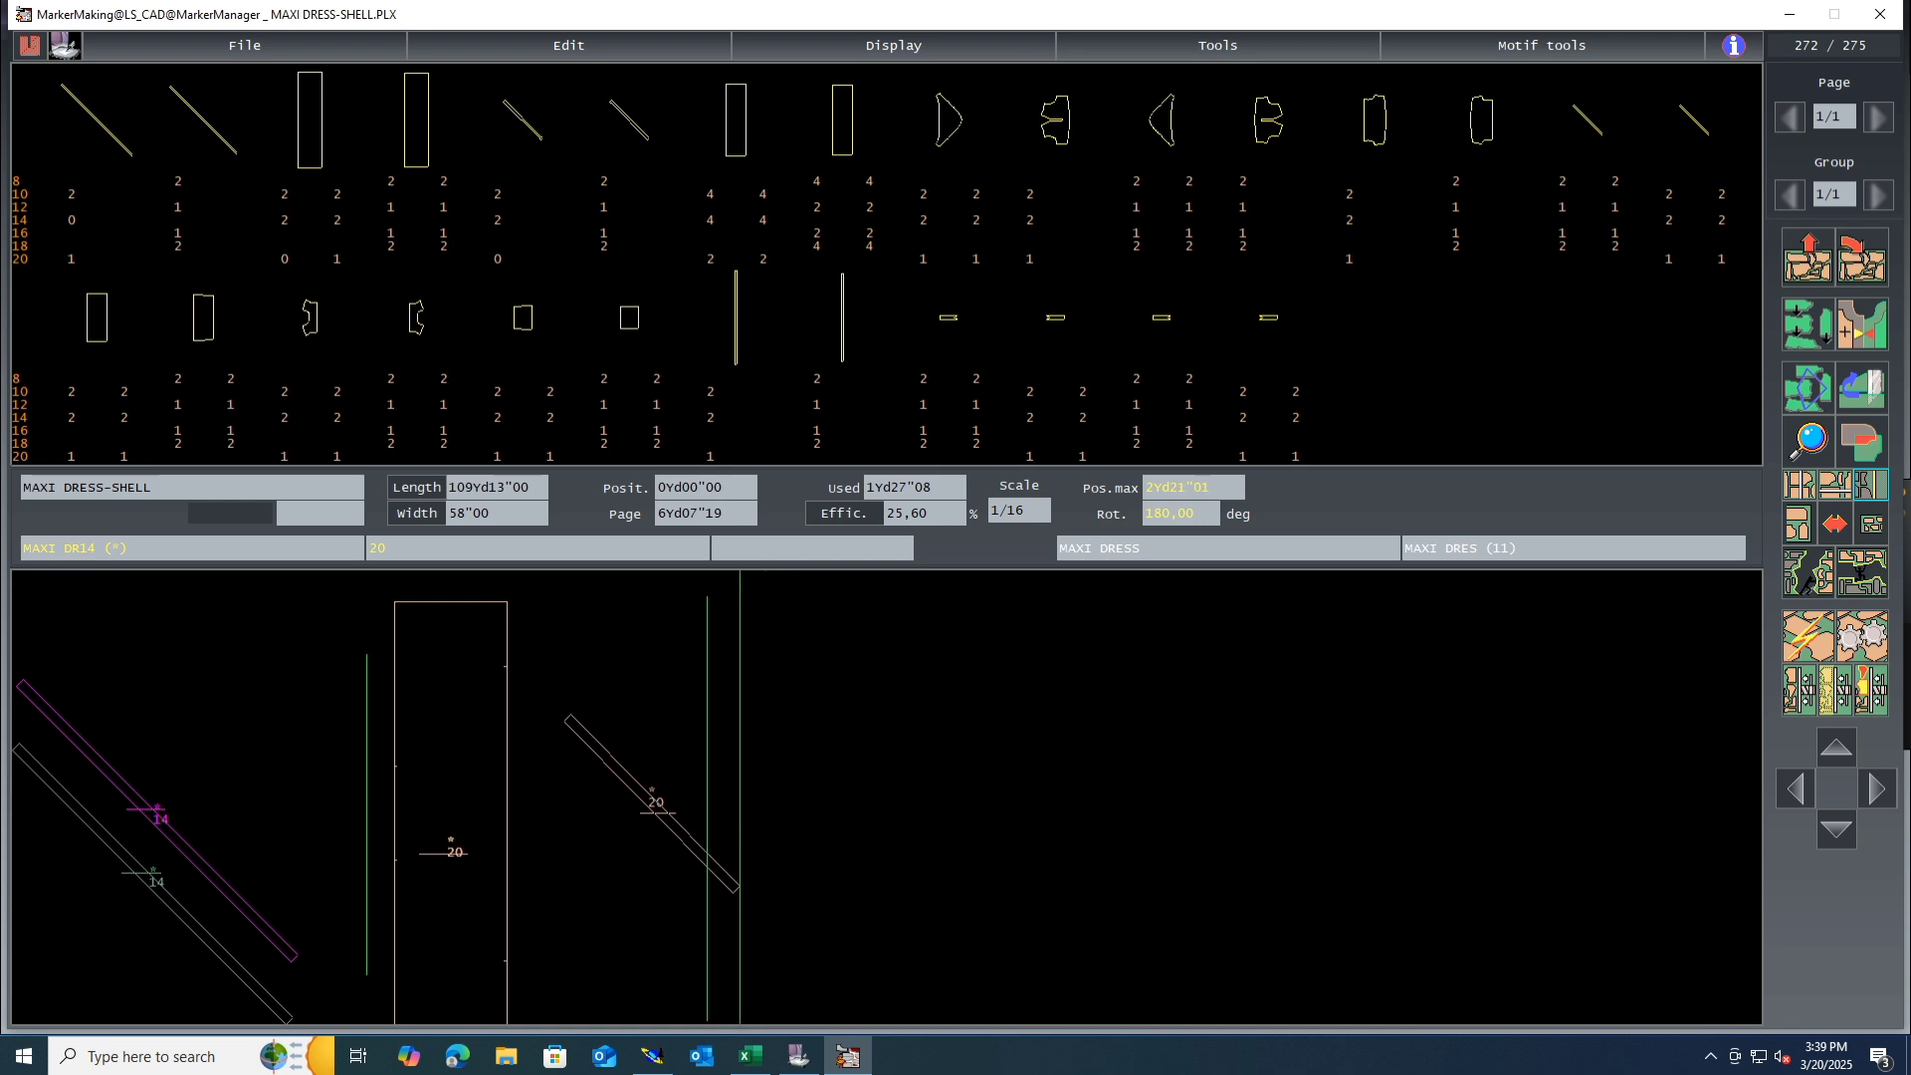
left_click(653, 801)
left_click(615, 802)
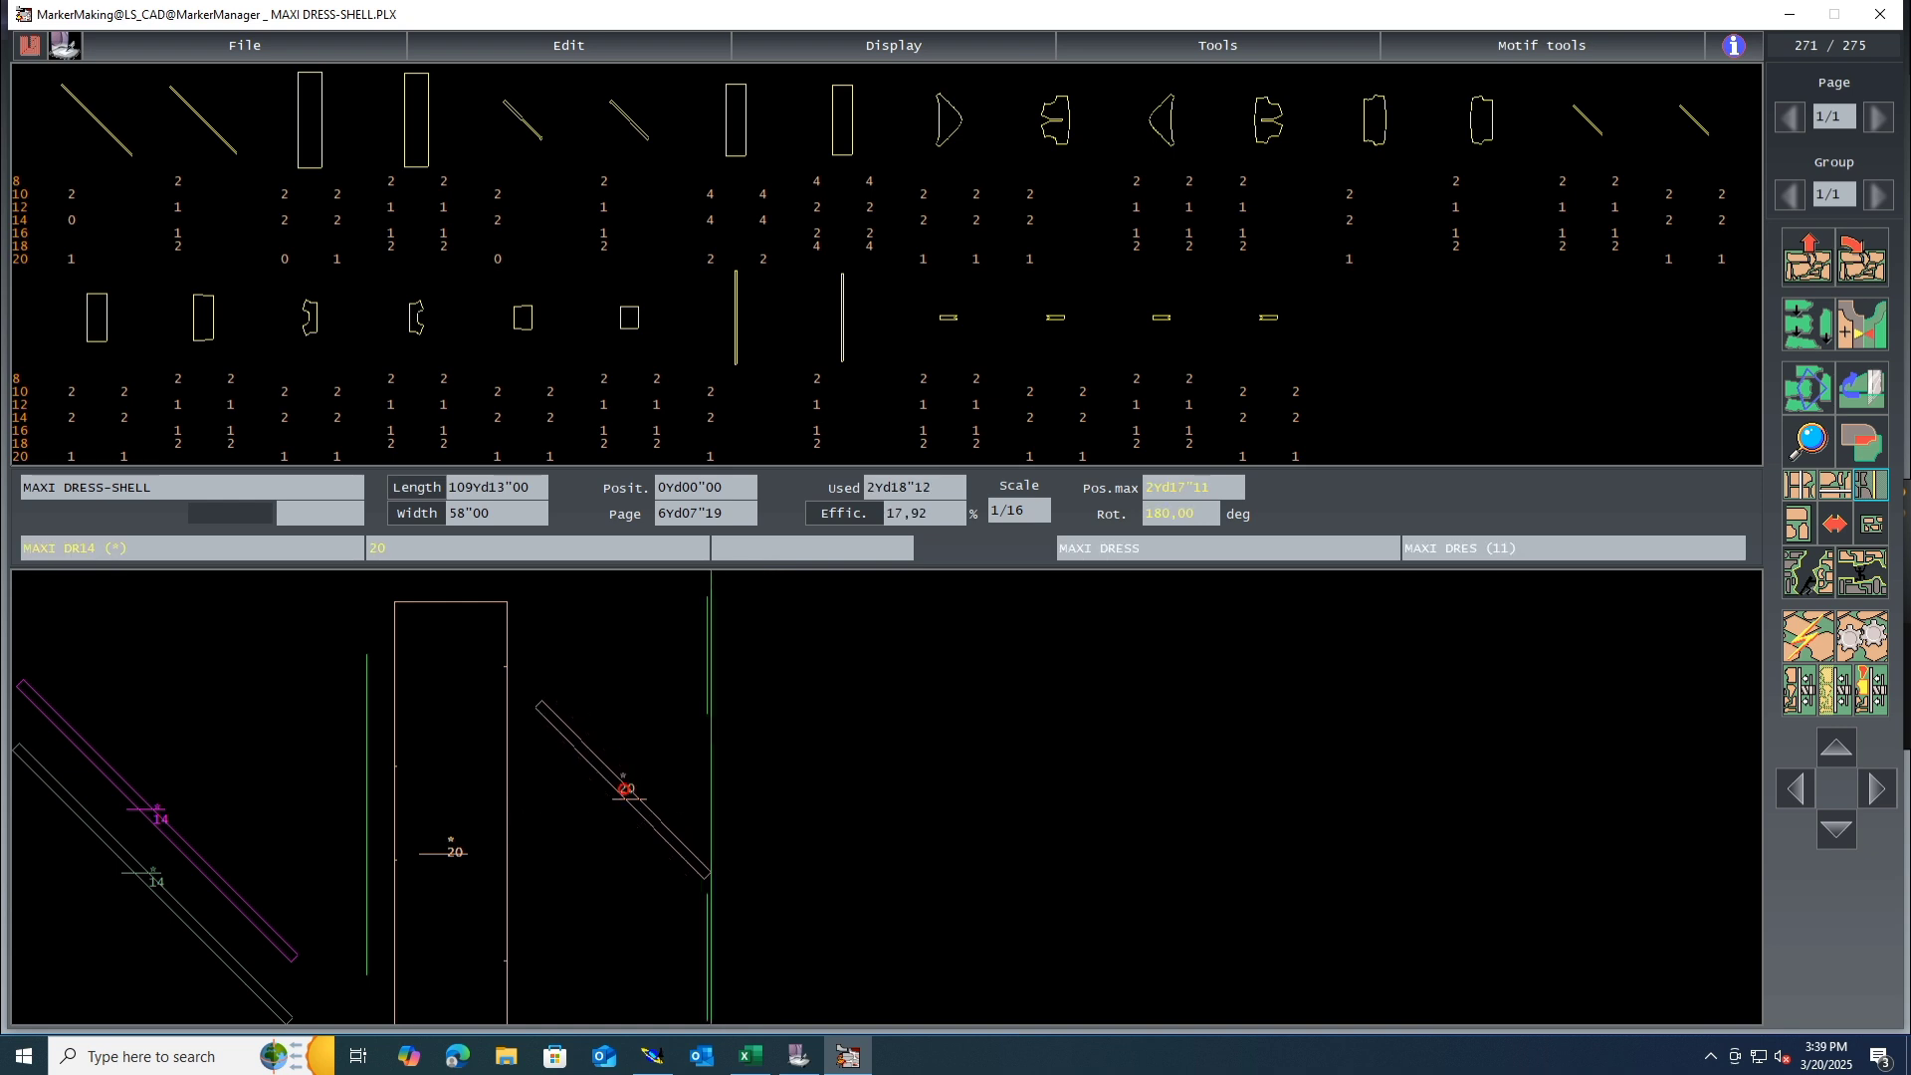
Step: Place a size 20 MAXI DRES panel beyond the MAXI DR10 panel, followed by the curved size 20 MAXI DRE6 piece
left_click(710, 259)
left_click(685, 779)
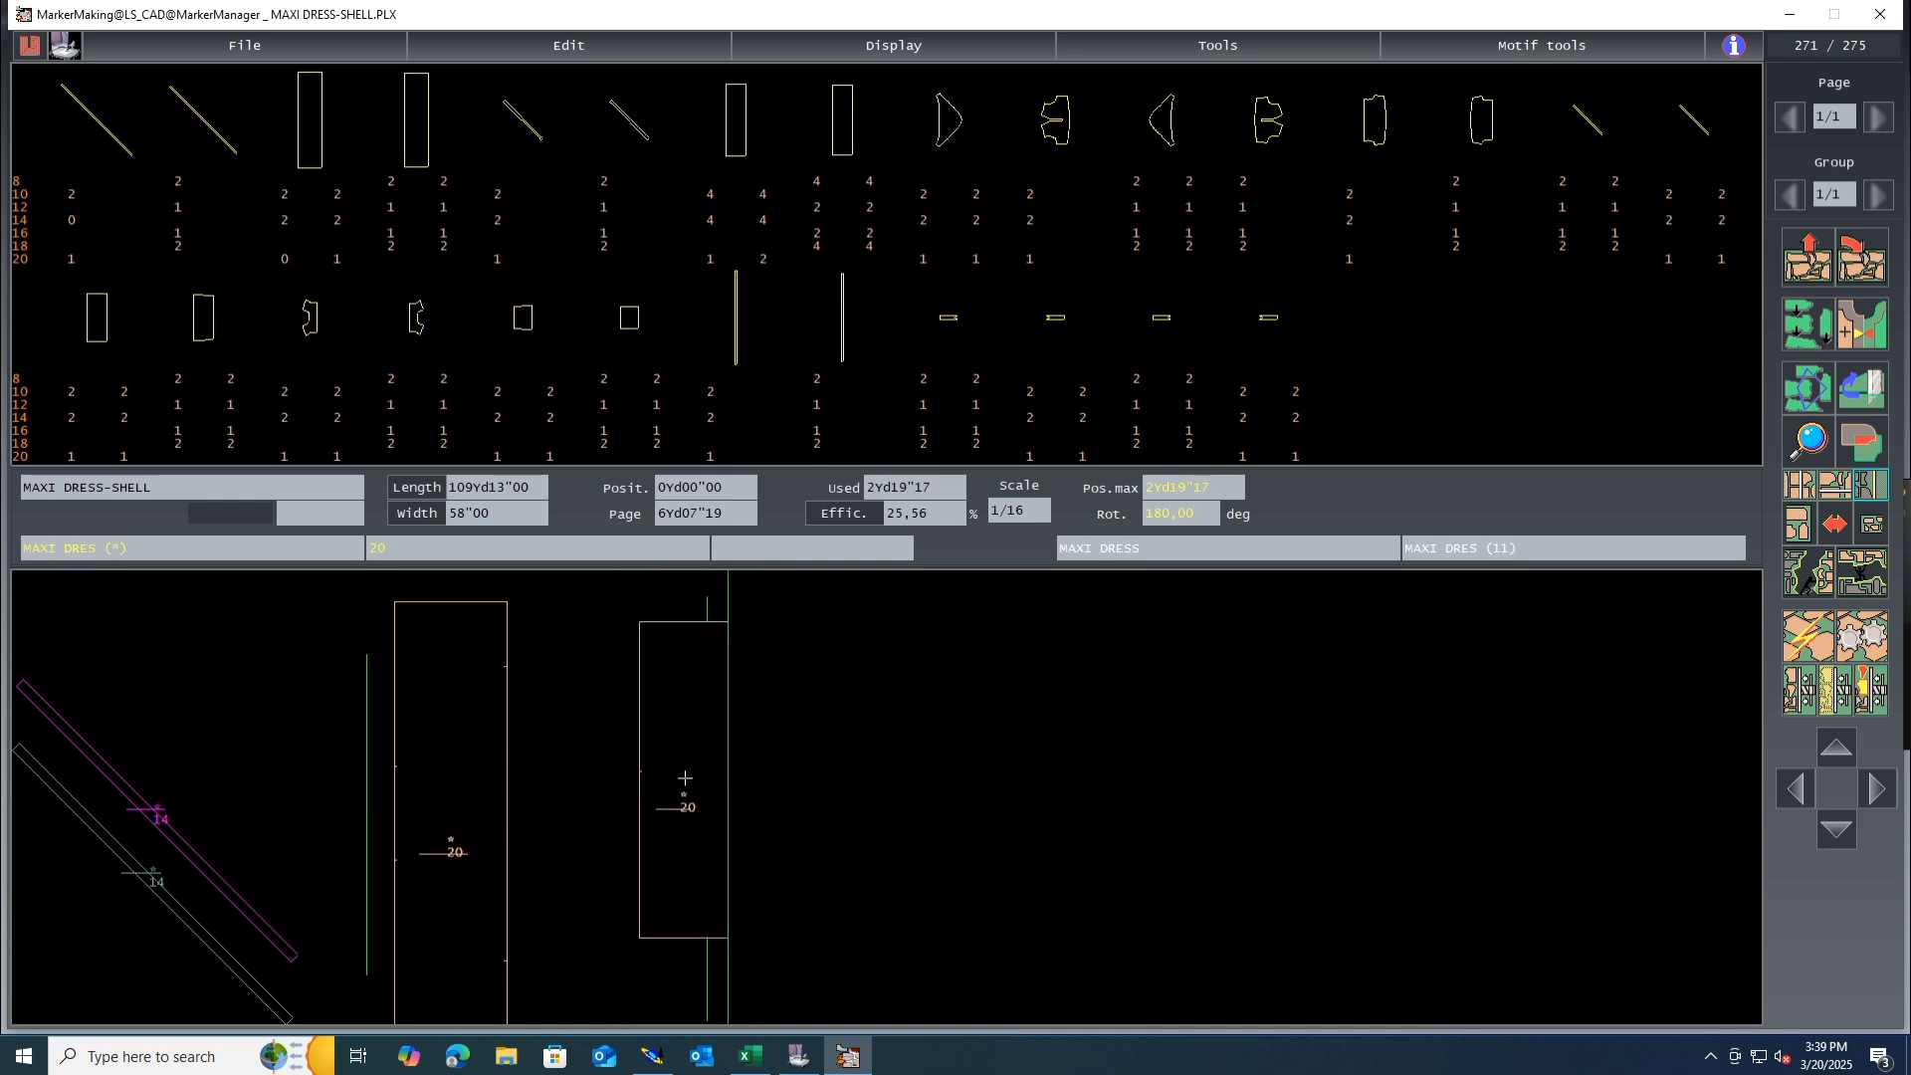
left_click_drag(685, 779, 747, 778)
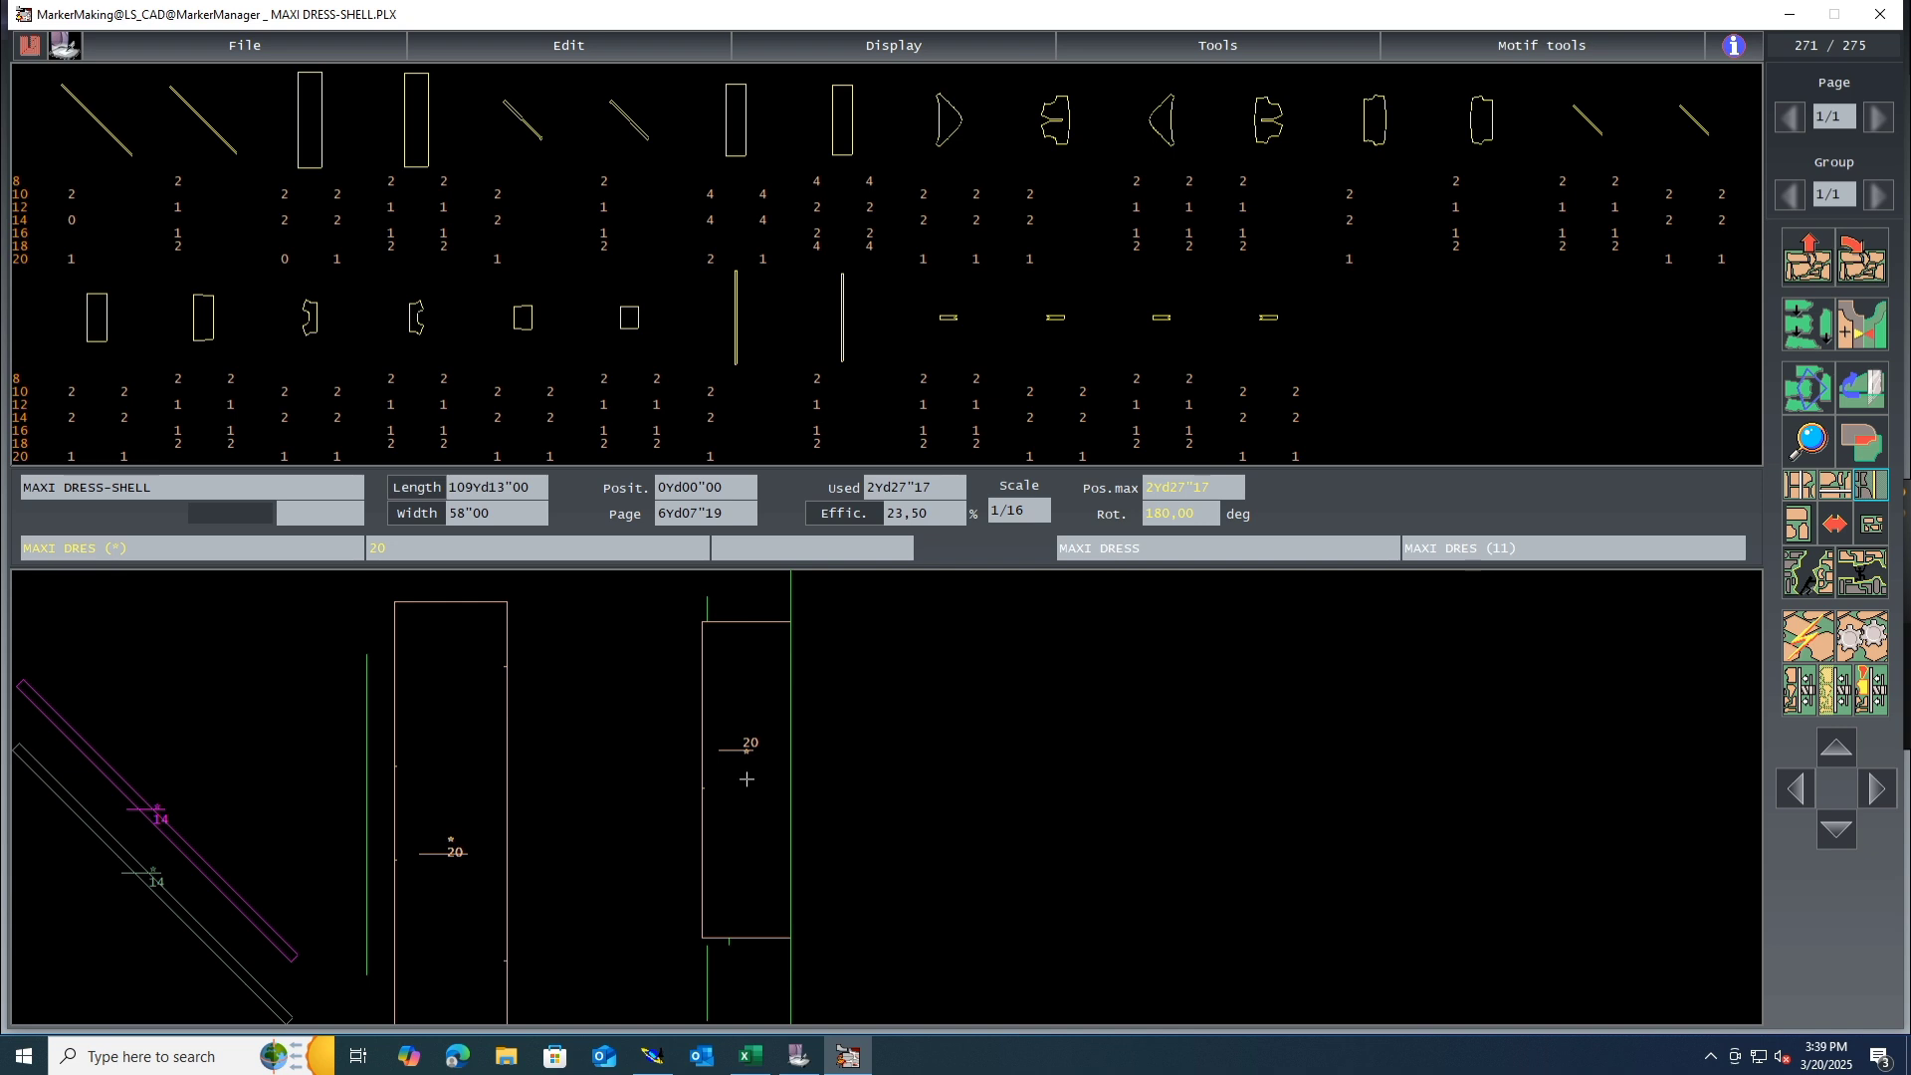
left_click(977, 259)
left_click(753, 781)
left_click(842, 774)
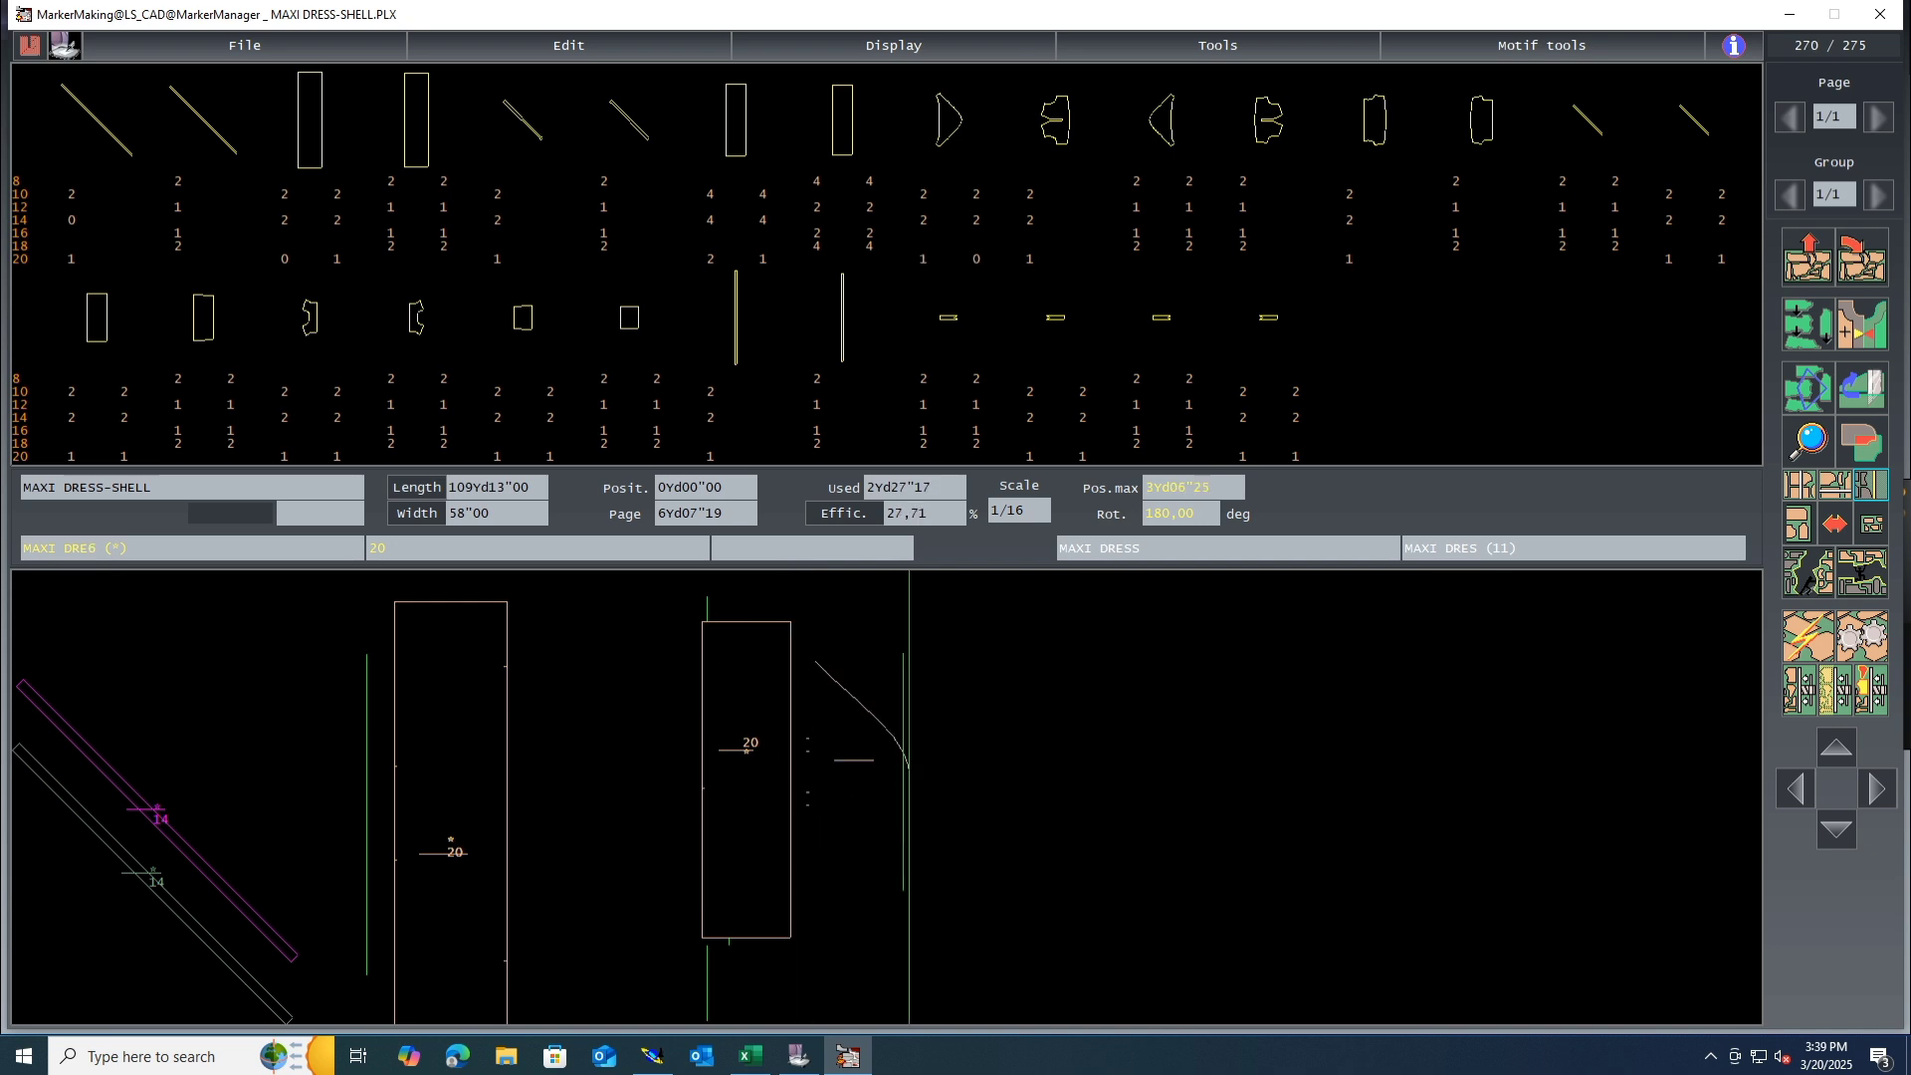
left_click(868, 771)
left_click(1031, 259)
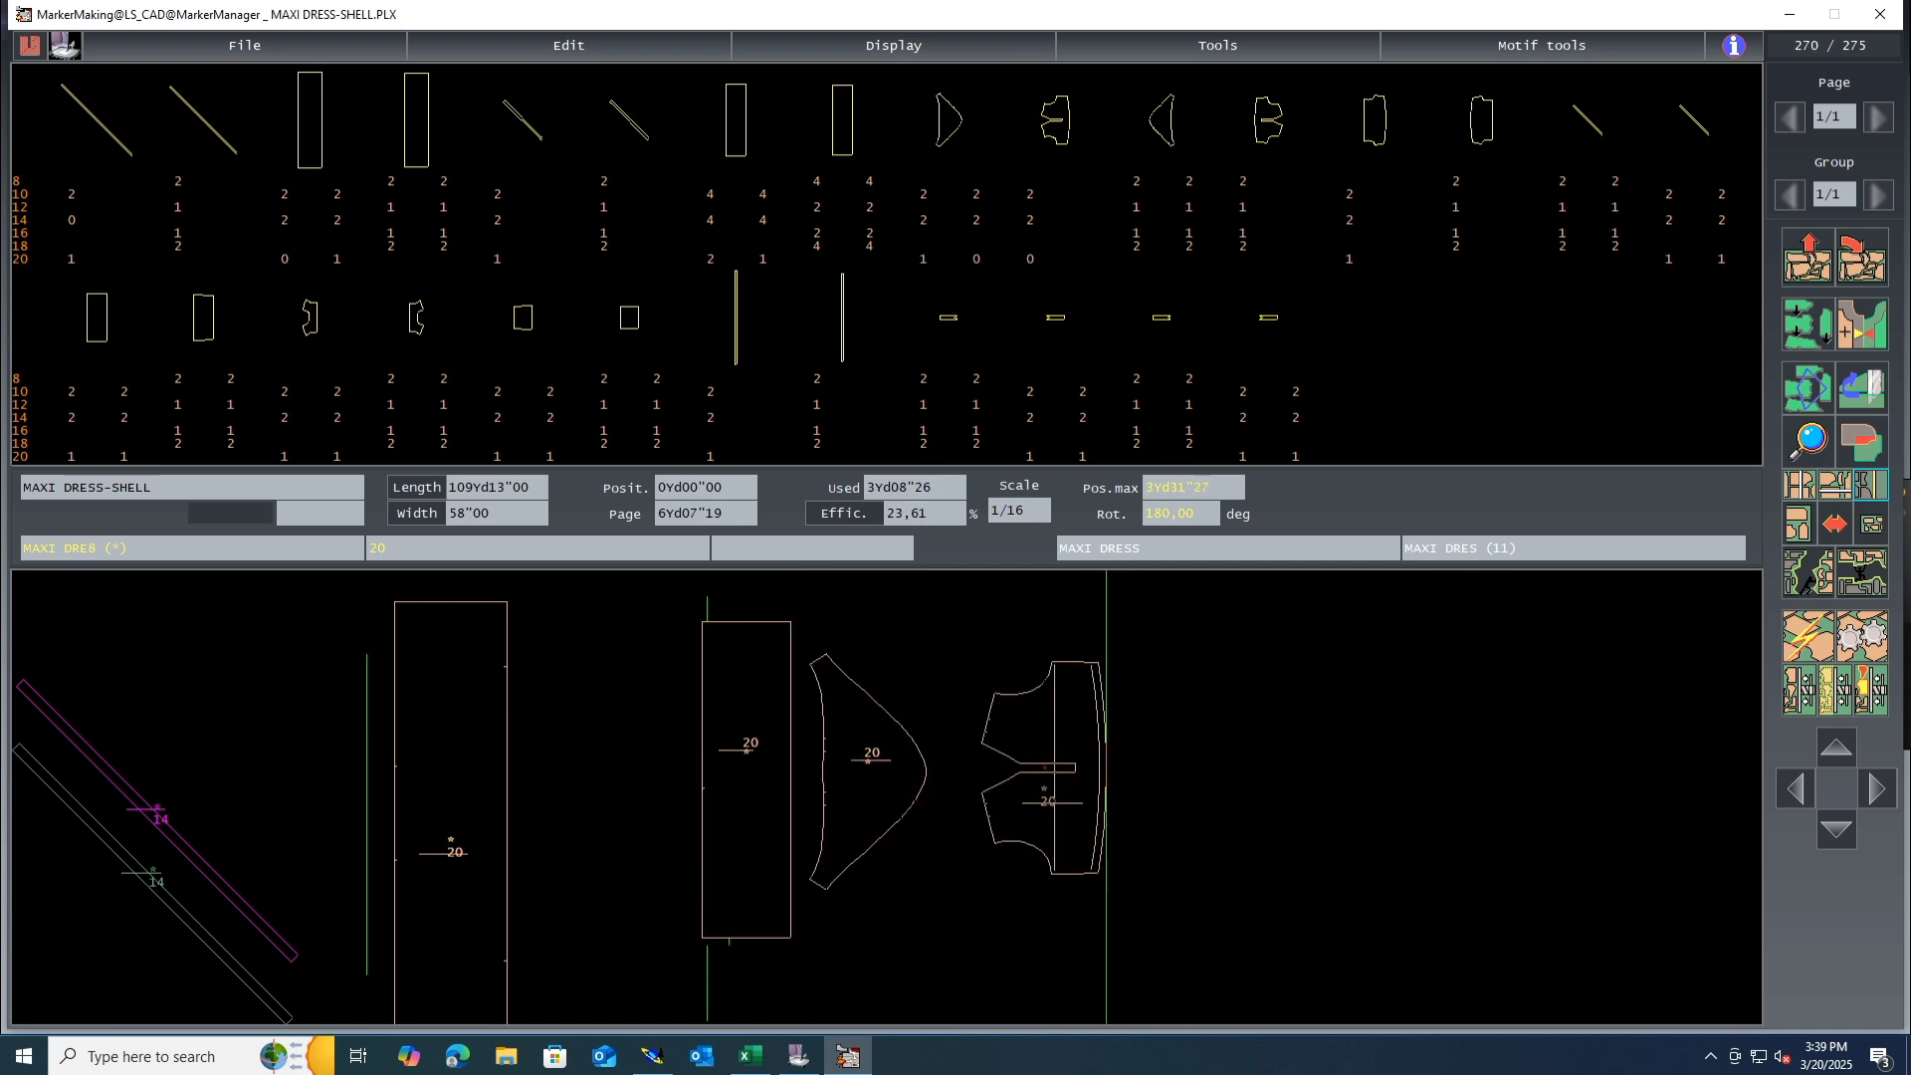
left_click(1045, 767)
left_click(1031, 806)
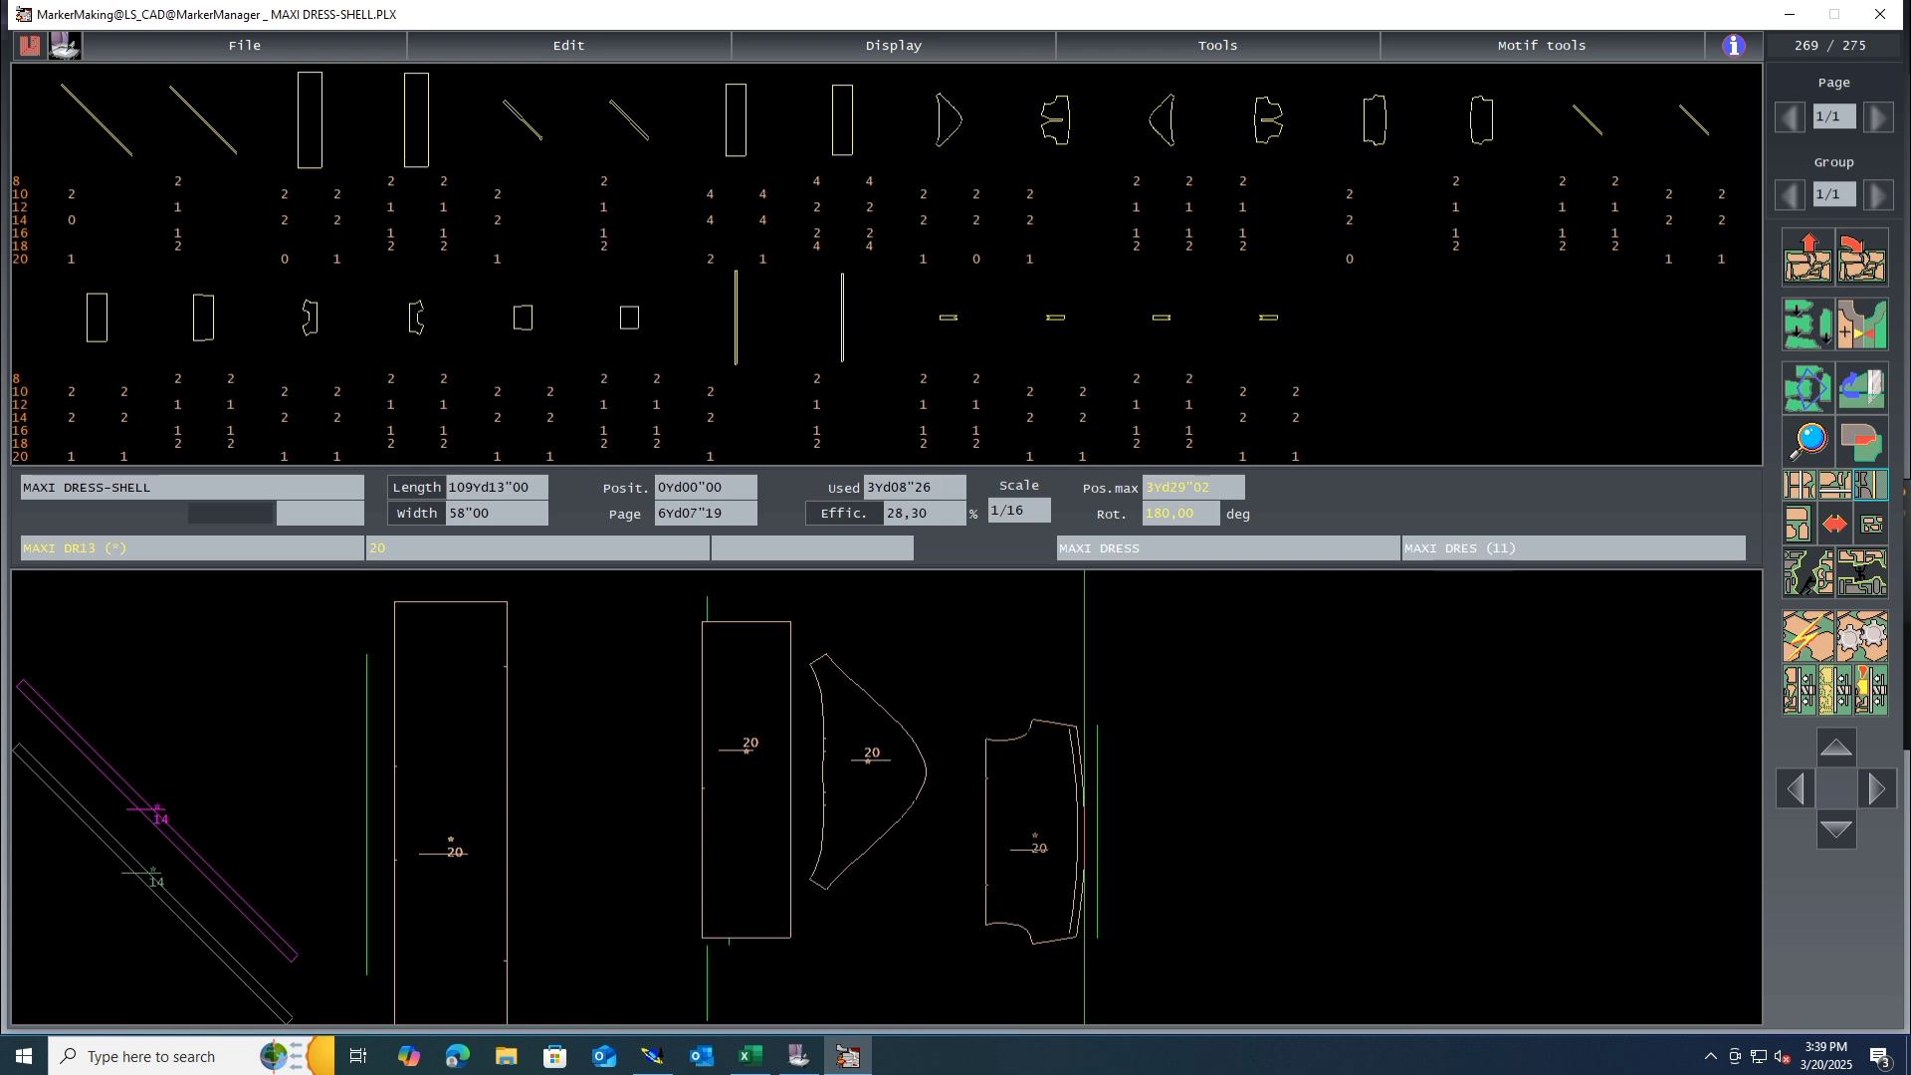
left_click(1036, 830)
right_click(1037, 831)
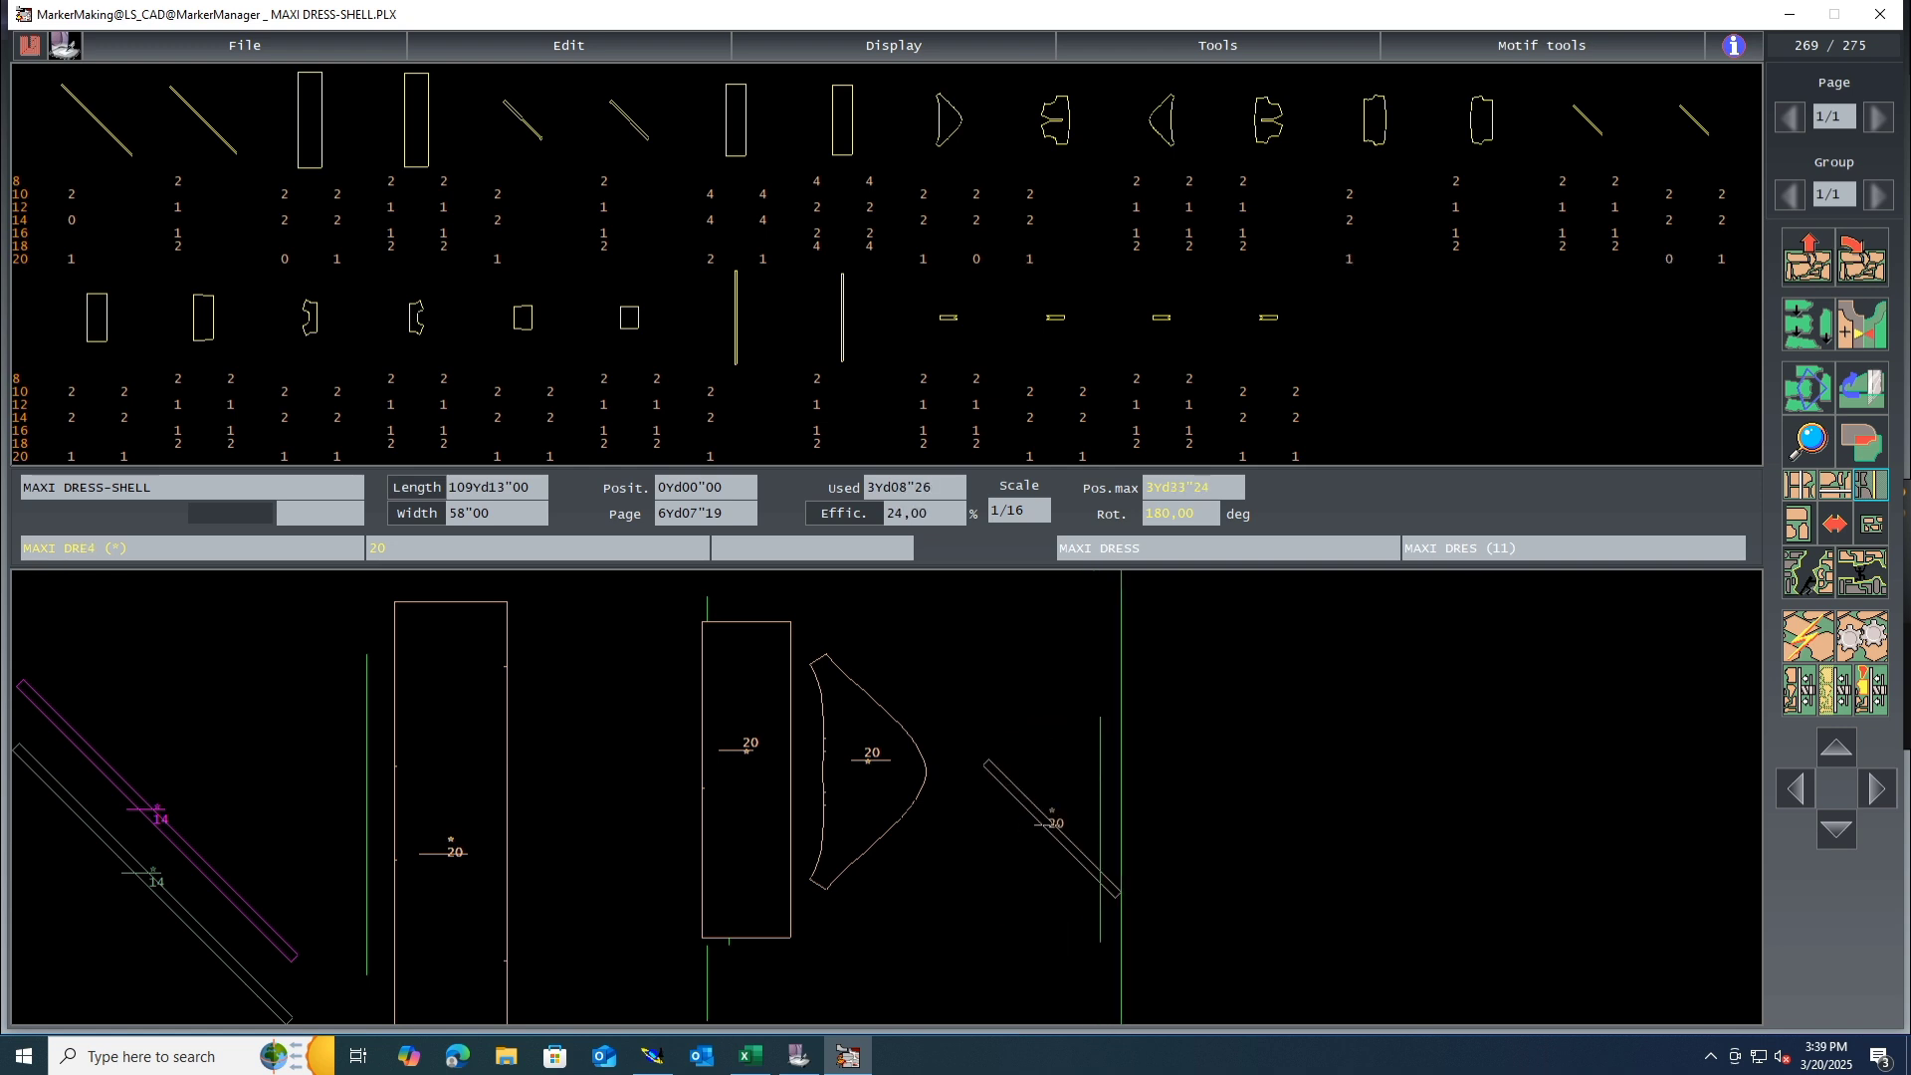
Step: Place a size 20 MAXI DRE4 strip diagonally along the lower edge of the curved MAXI DRE6 piece
left_click(1066, 824)
right_click(1066, 823)
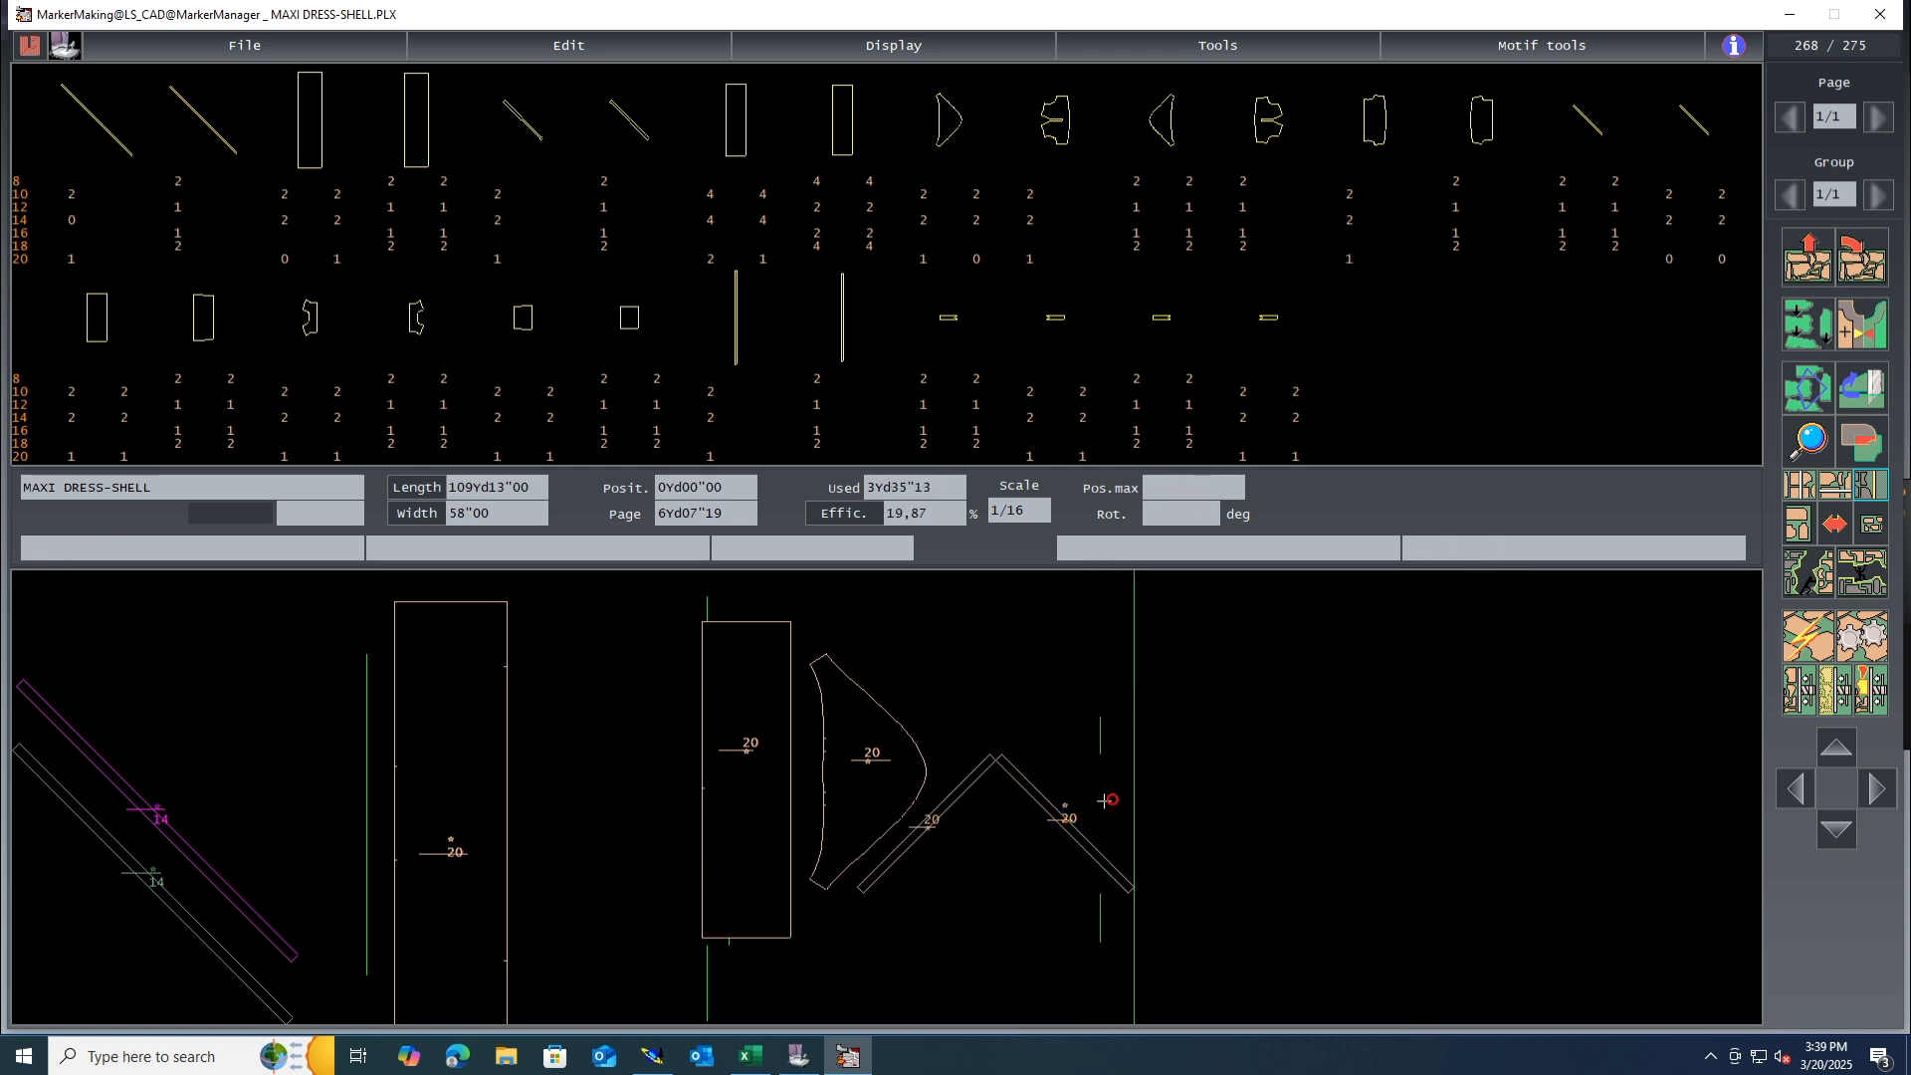
left_click(1066, 822)
right_click(1067, 822)
left_click(1101, 787)
left_click(1101, 785)
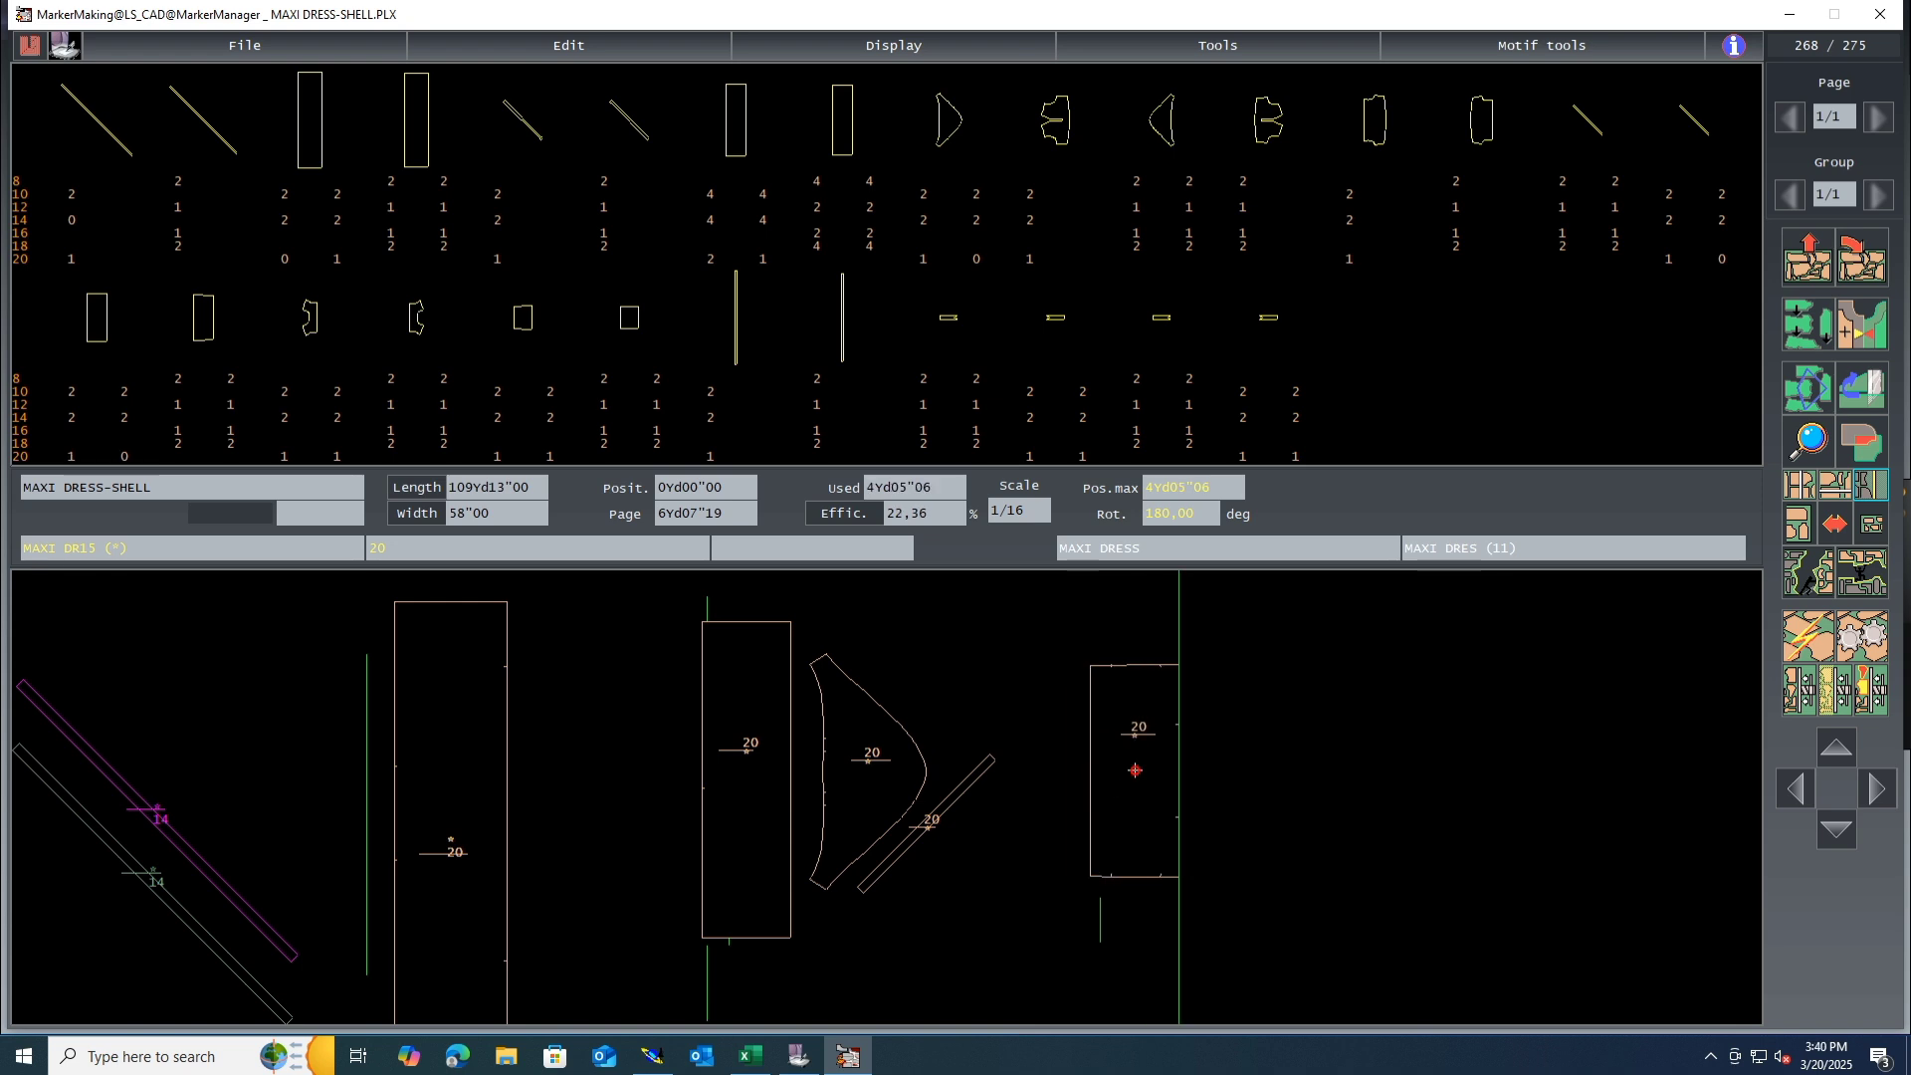
Step: Place the size 20 MAXI DR15 rectangle after the strip, with a MAXI DRE7 piece and two smaller rectangles against its edges
left_click(1135, 771)
right_click(1136, 771)
right_click(1136, 771)
left_click(1136, 770)
right_click(1136, 770)
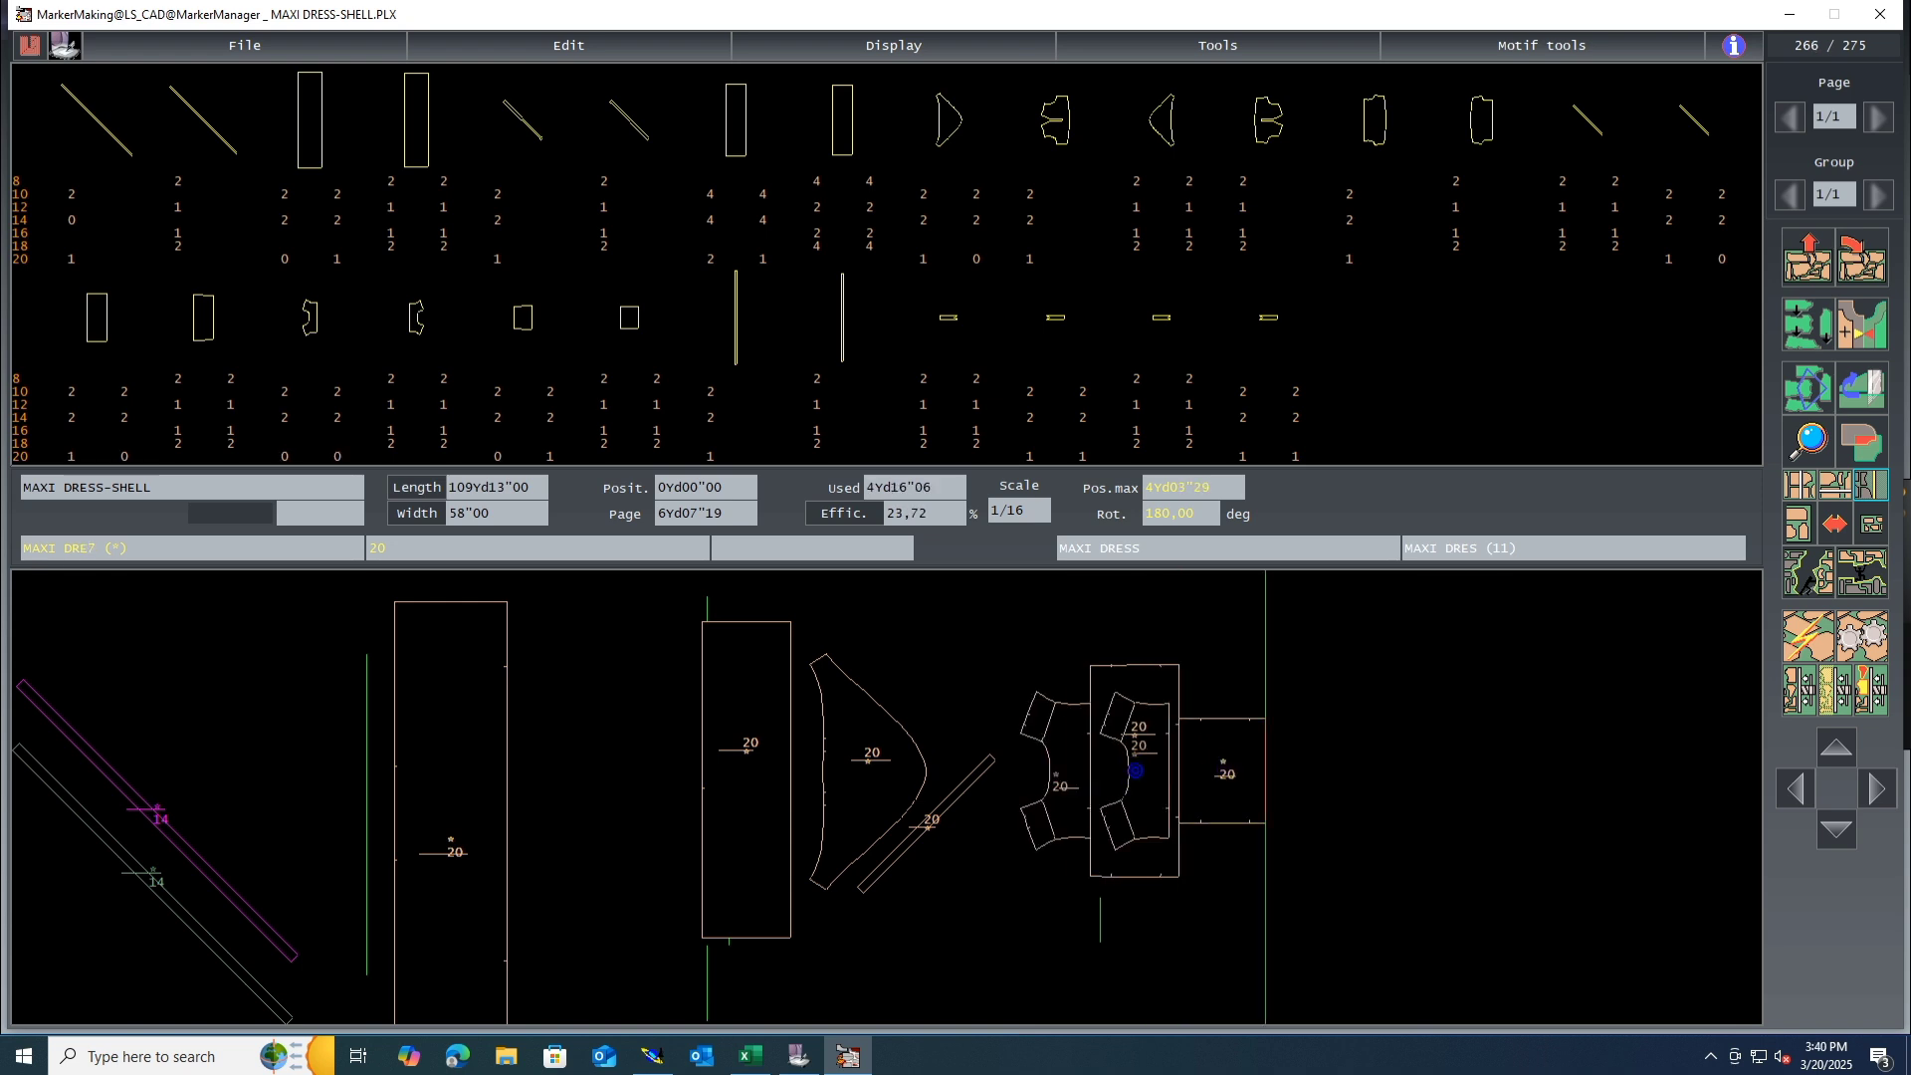
right_click(1135, 770)
left_click(1136, 770)
right_click(1136, 770)
right_click(1136, 771)
right_click(1136, 770)
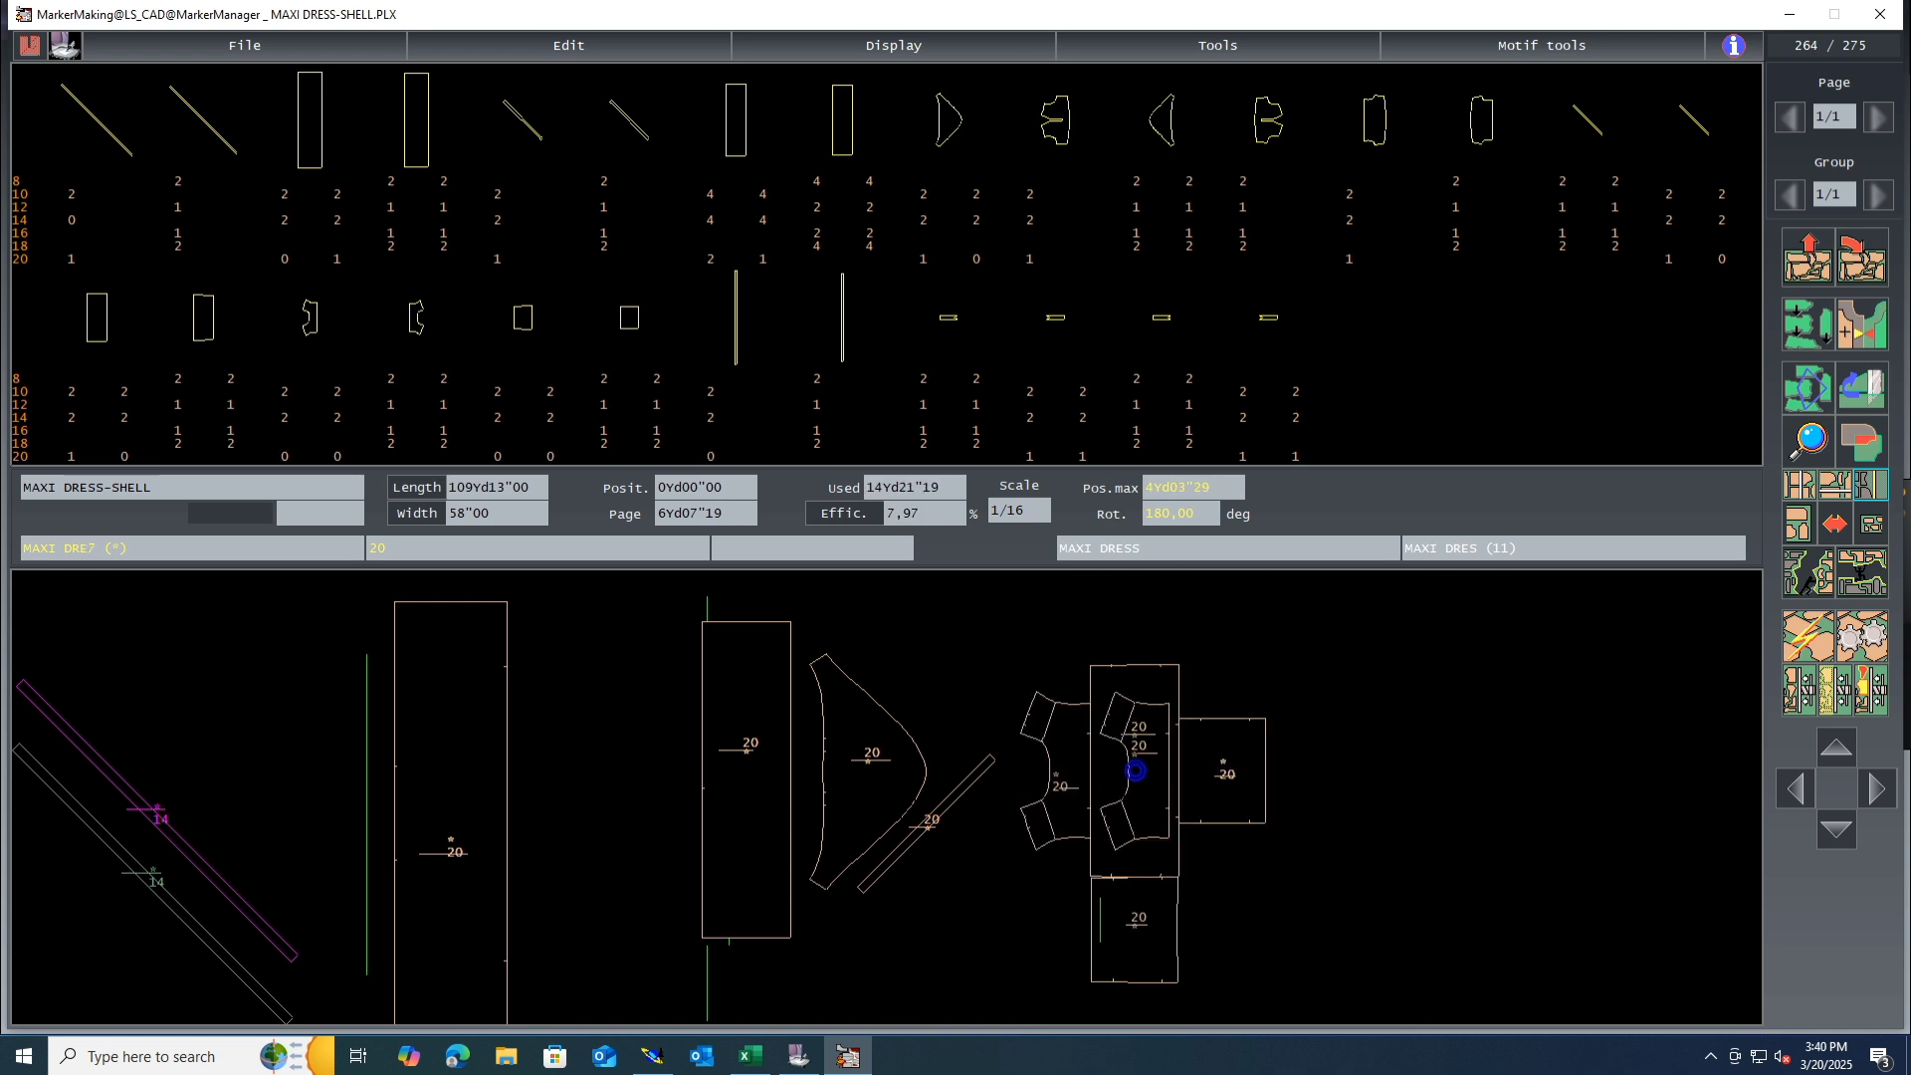
Step: Place two small notched size 20 MAXI DR11 pieces near the rectangle beside MAXI DR15, and shift that rectangle slightly further along
right_click(1136, 771)
right_click(1136, 770)
left_click_drag(1136, 770, 1145, 781)
right_click(1145, 782)
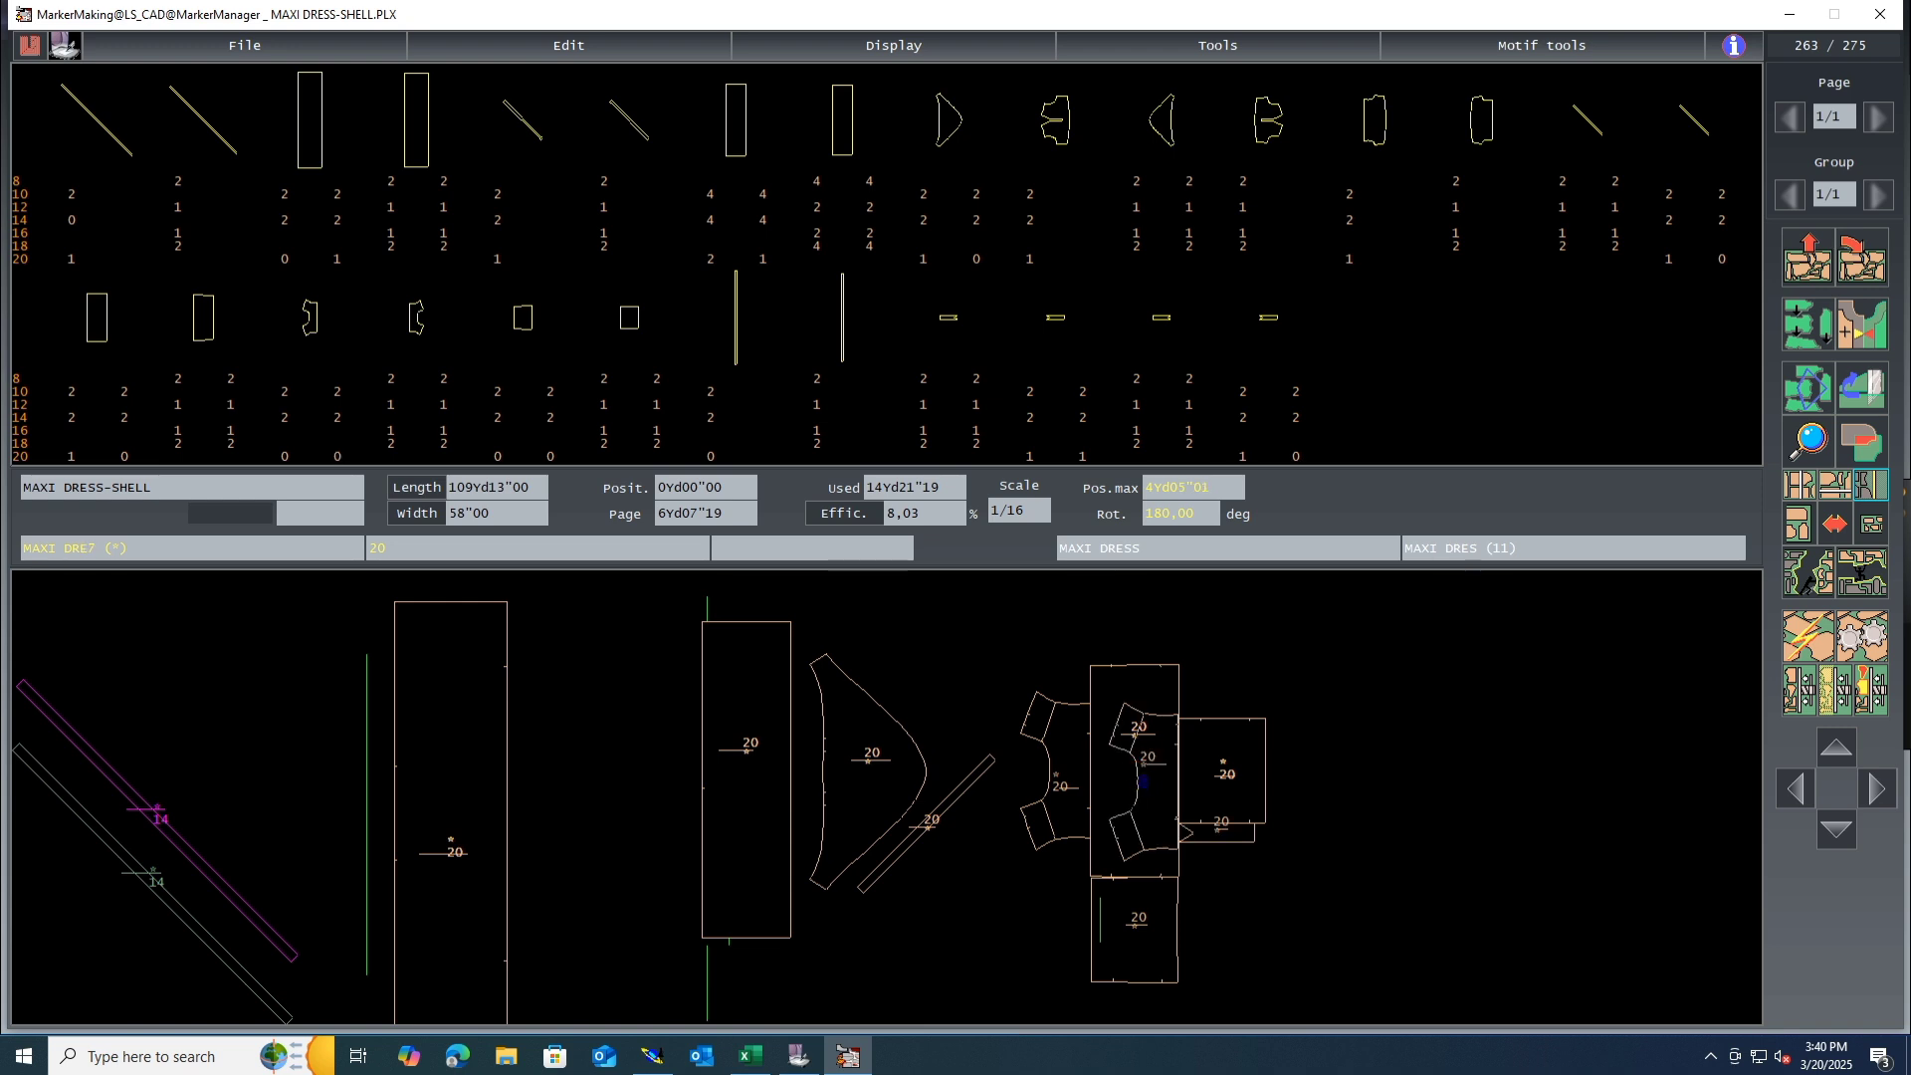
right_click(1145, 781)
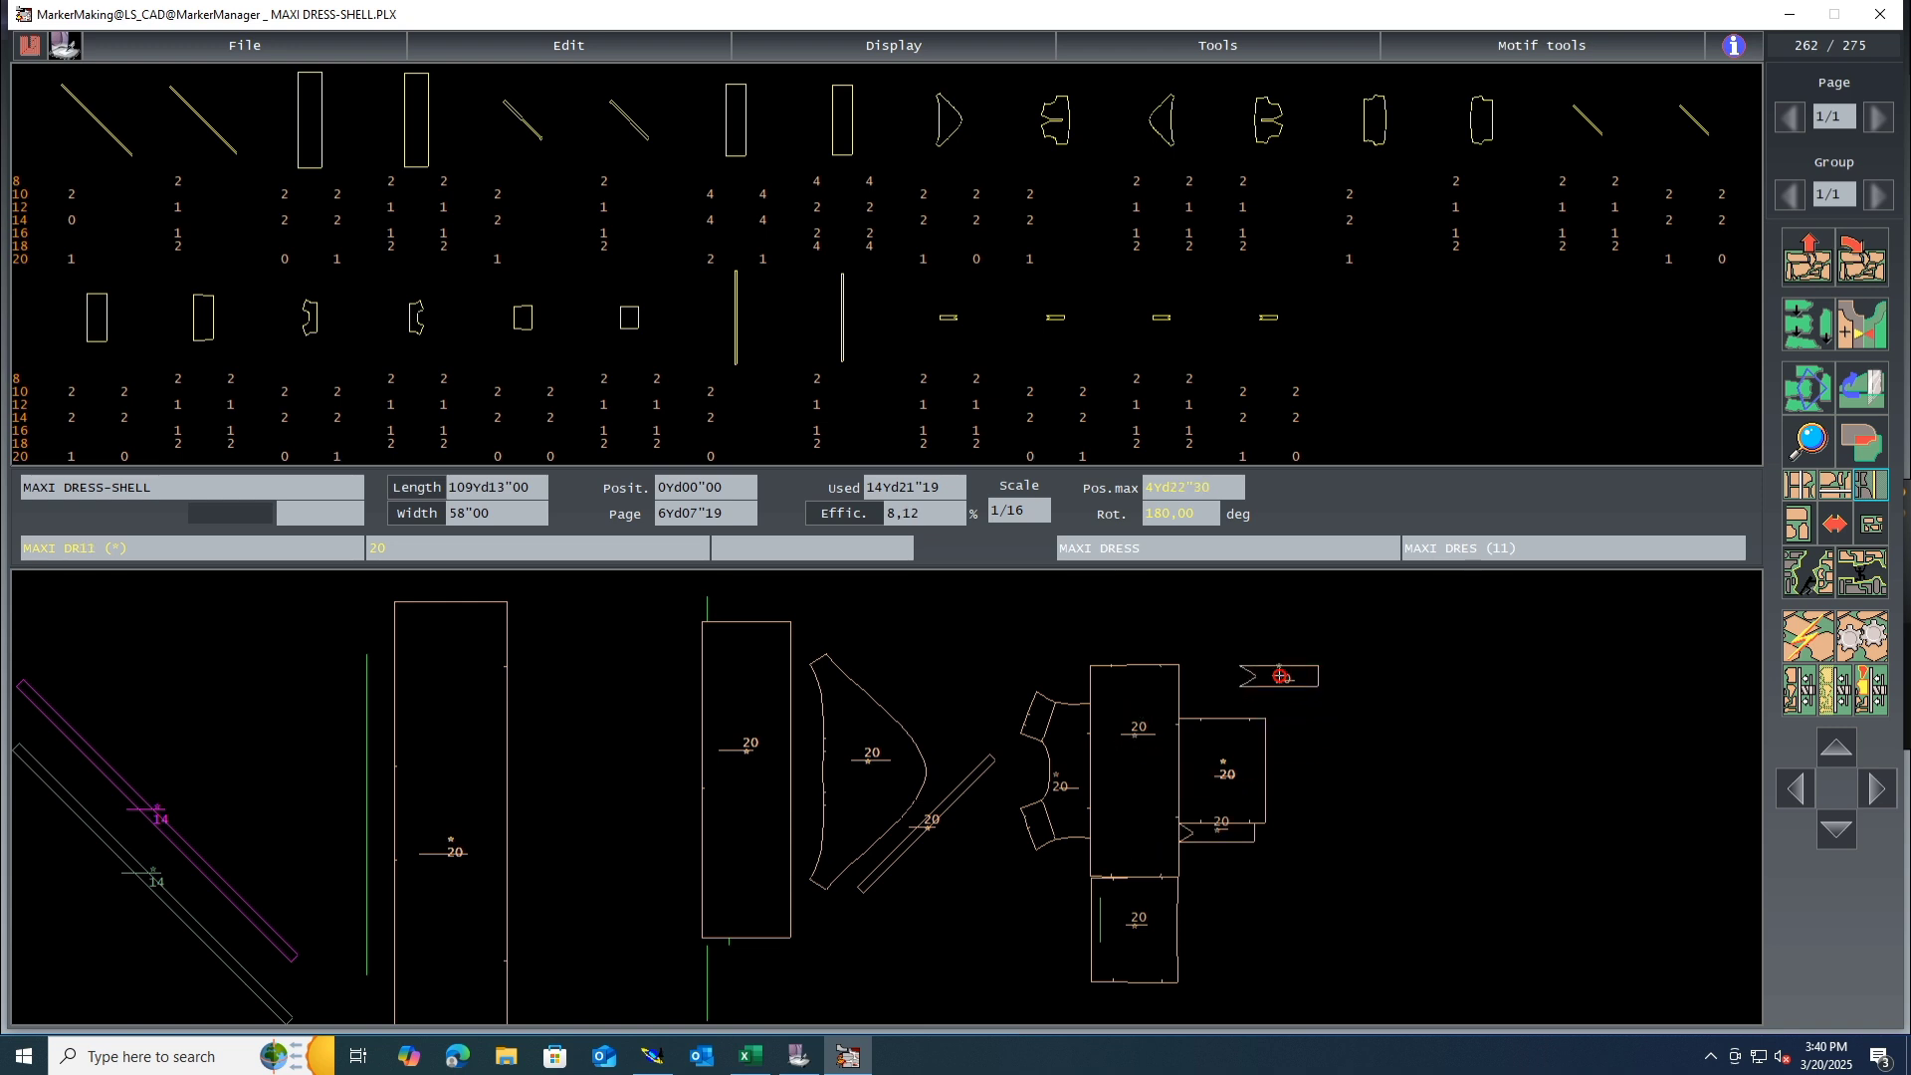
left_click(1282, 676)
left_click(1241, 773)
right_click(1241, 774)
left_click(1240, 773)
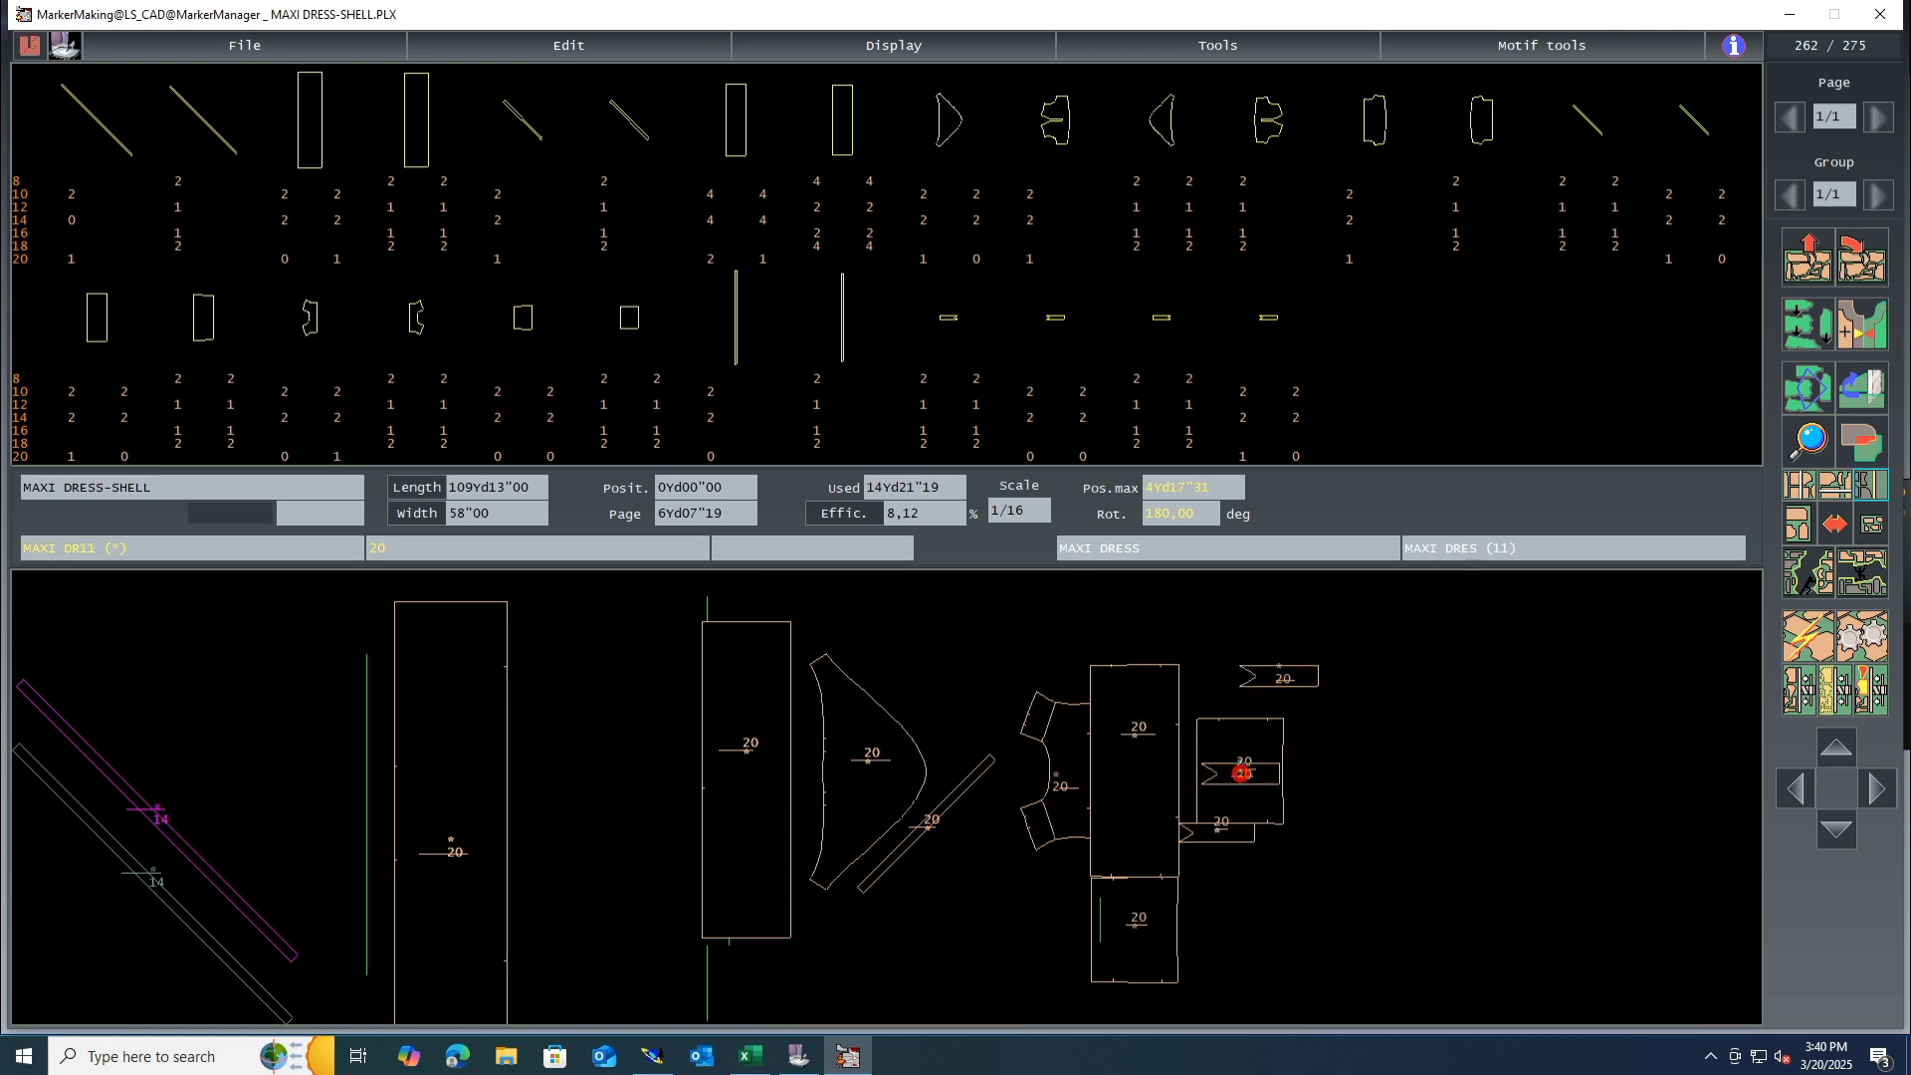
left_click(1346, 754)
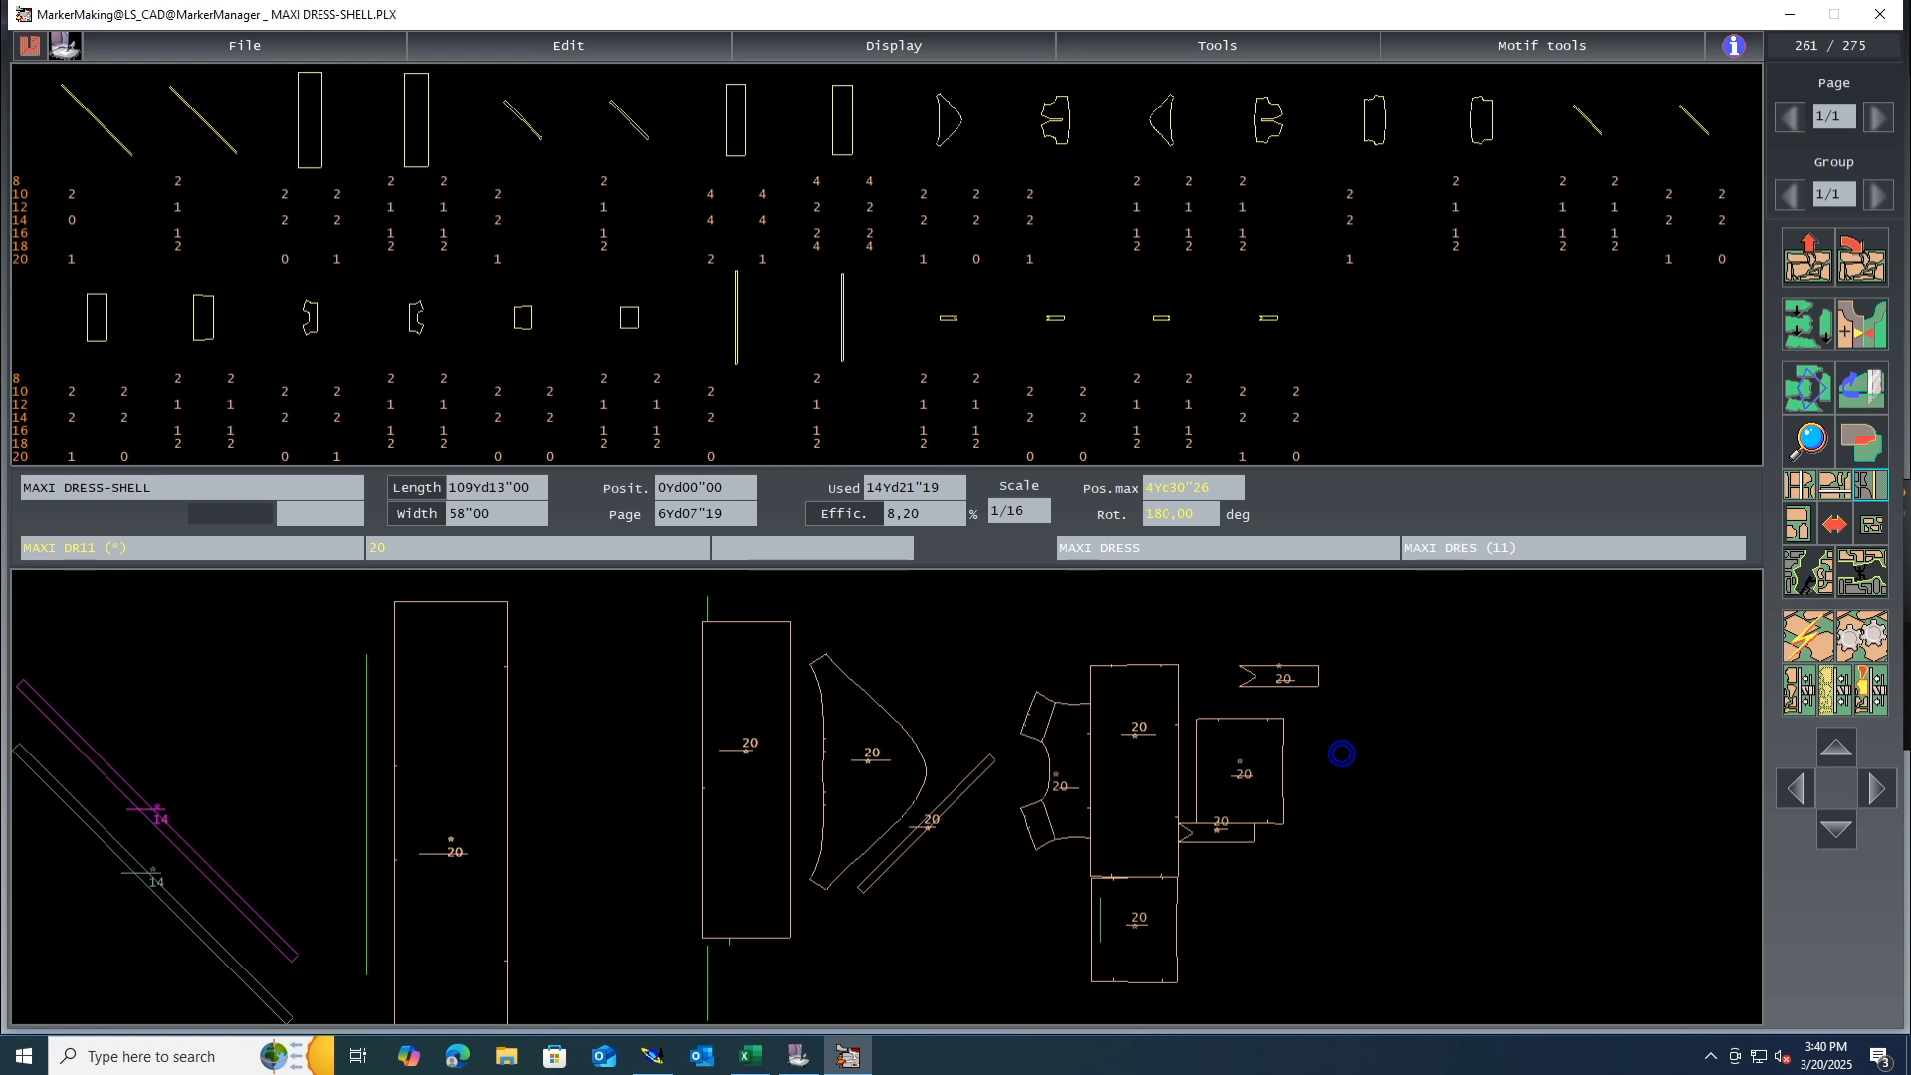
right_click(1348, 754)
left_click(1348, 755)
right_click(1348, 754)
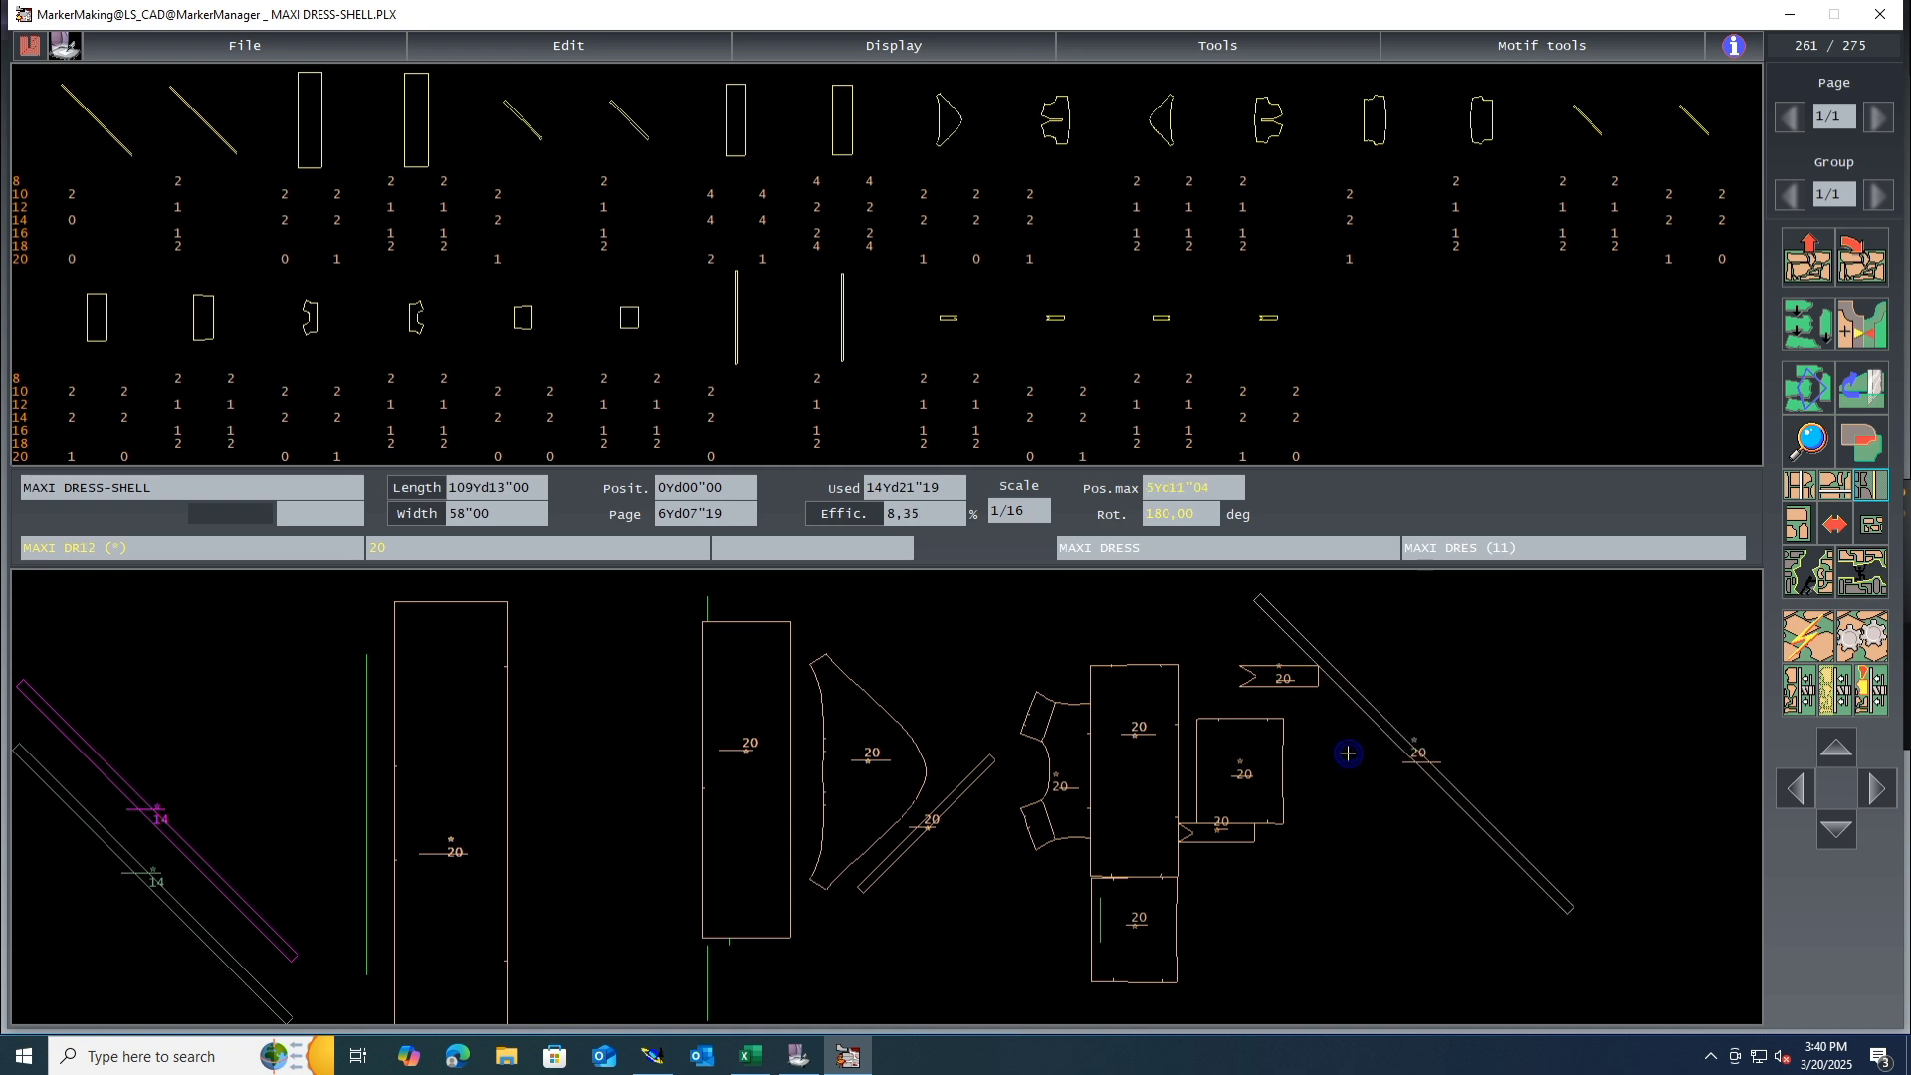
left_click(1368, 719)
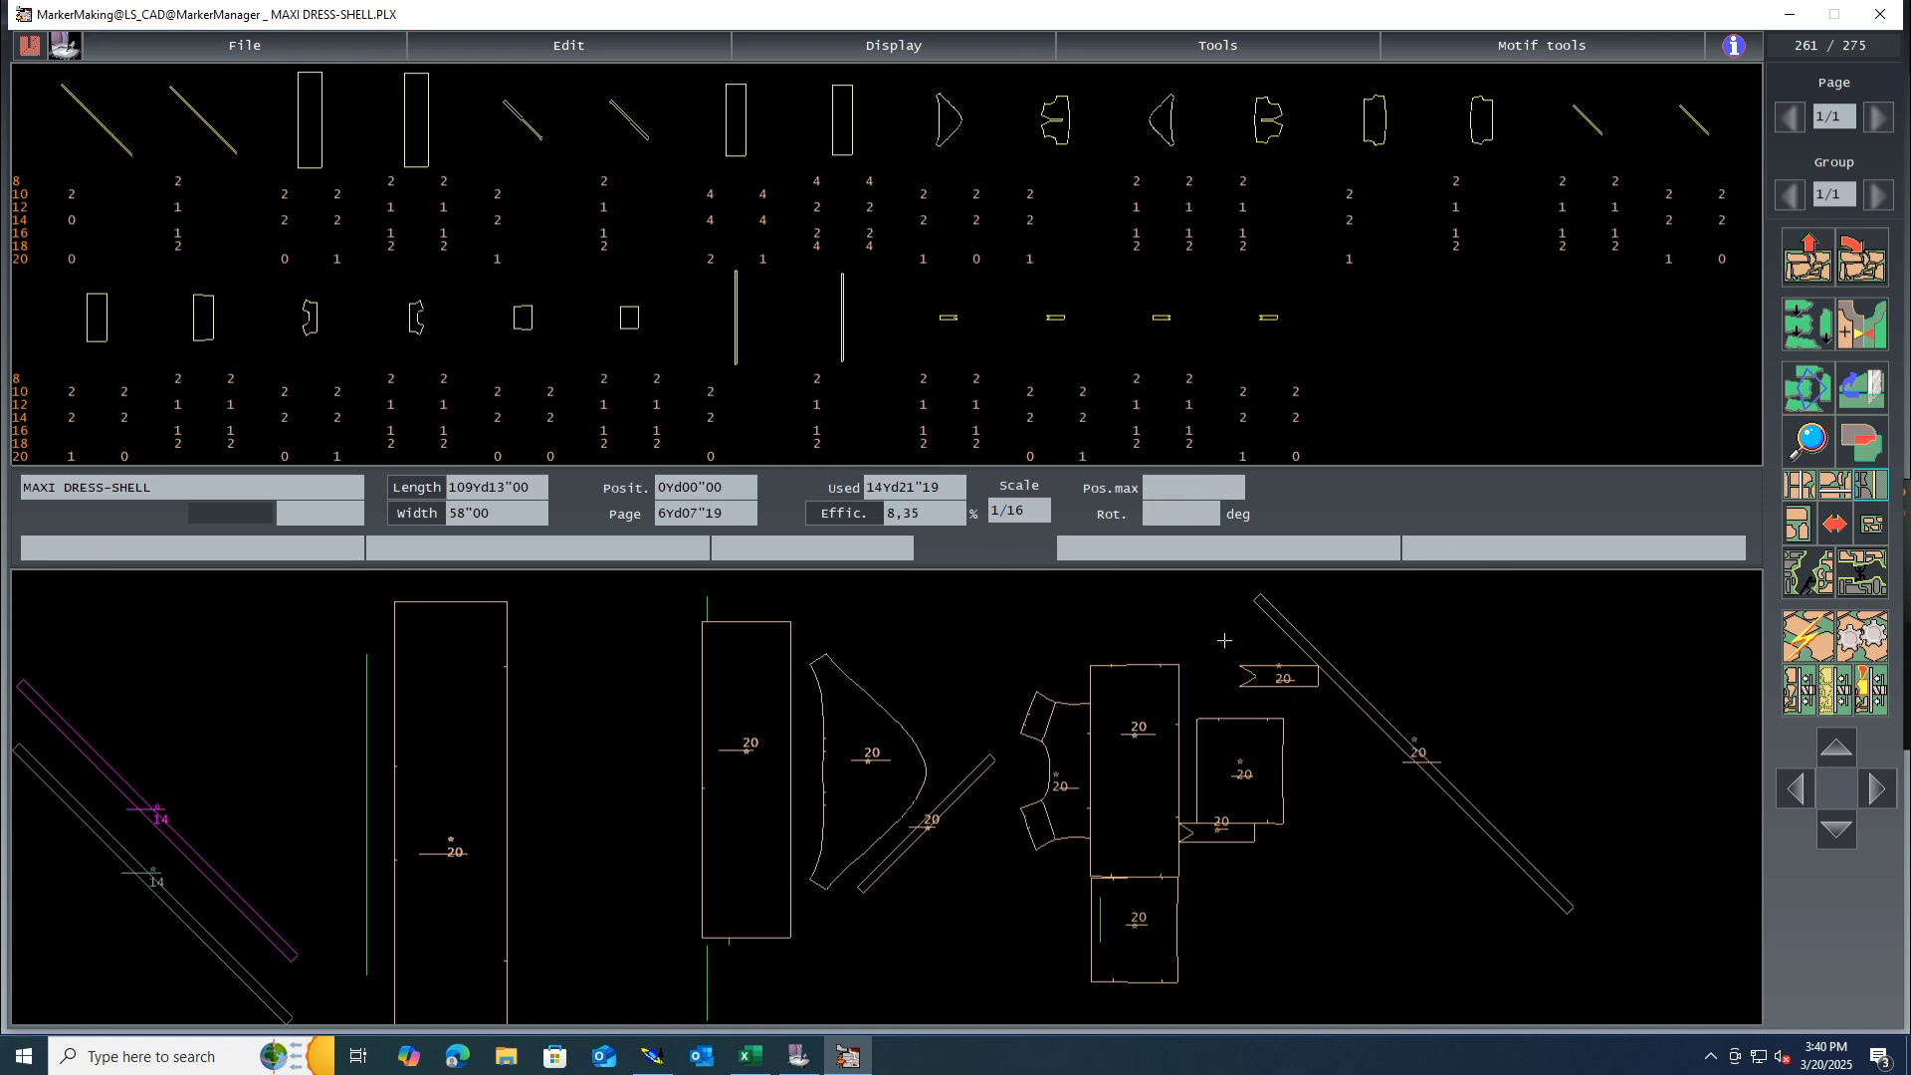
Step: Place a size 20 MAXI DR10 panel beyond the two small notched pieces, followed by a size 20 MAXI DRES panel
right_click(1391, 728)
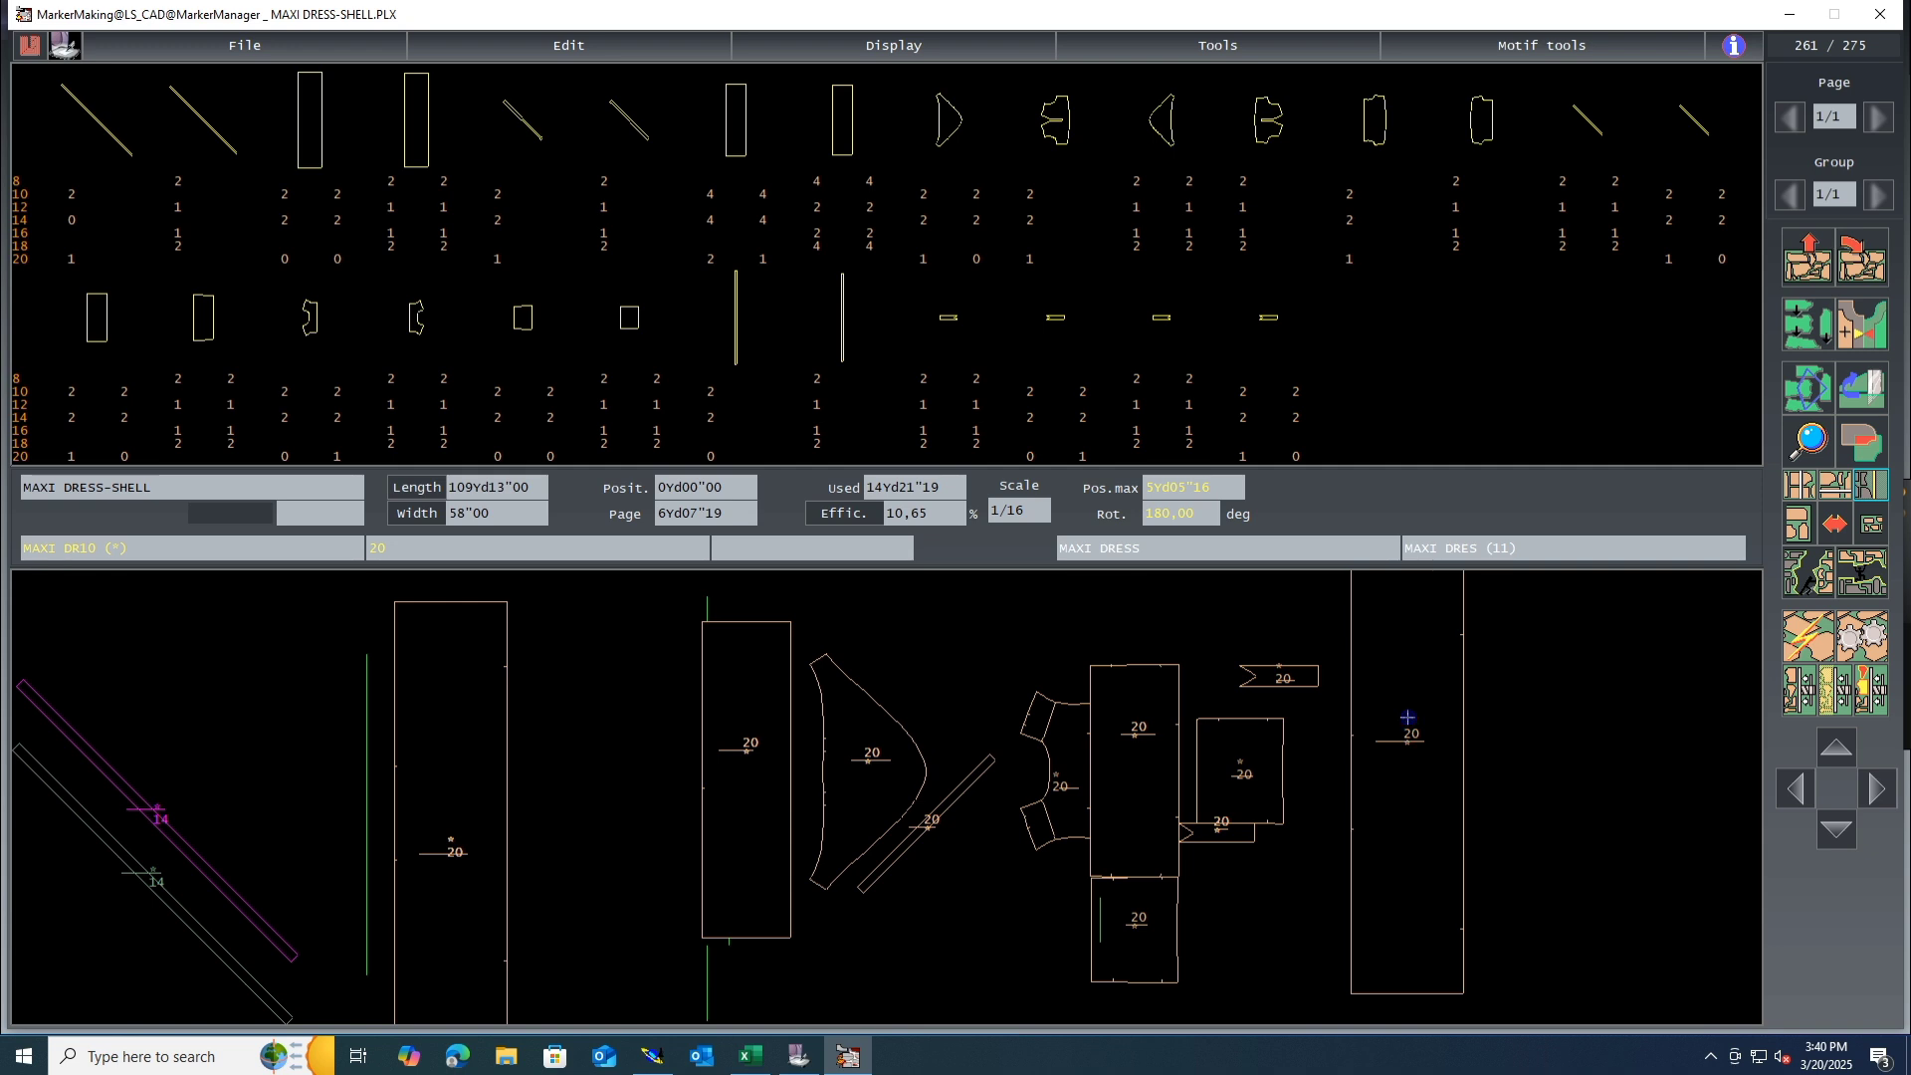
left_click(1418, 771)
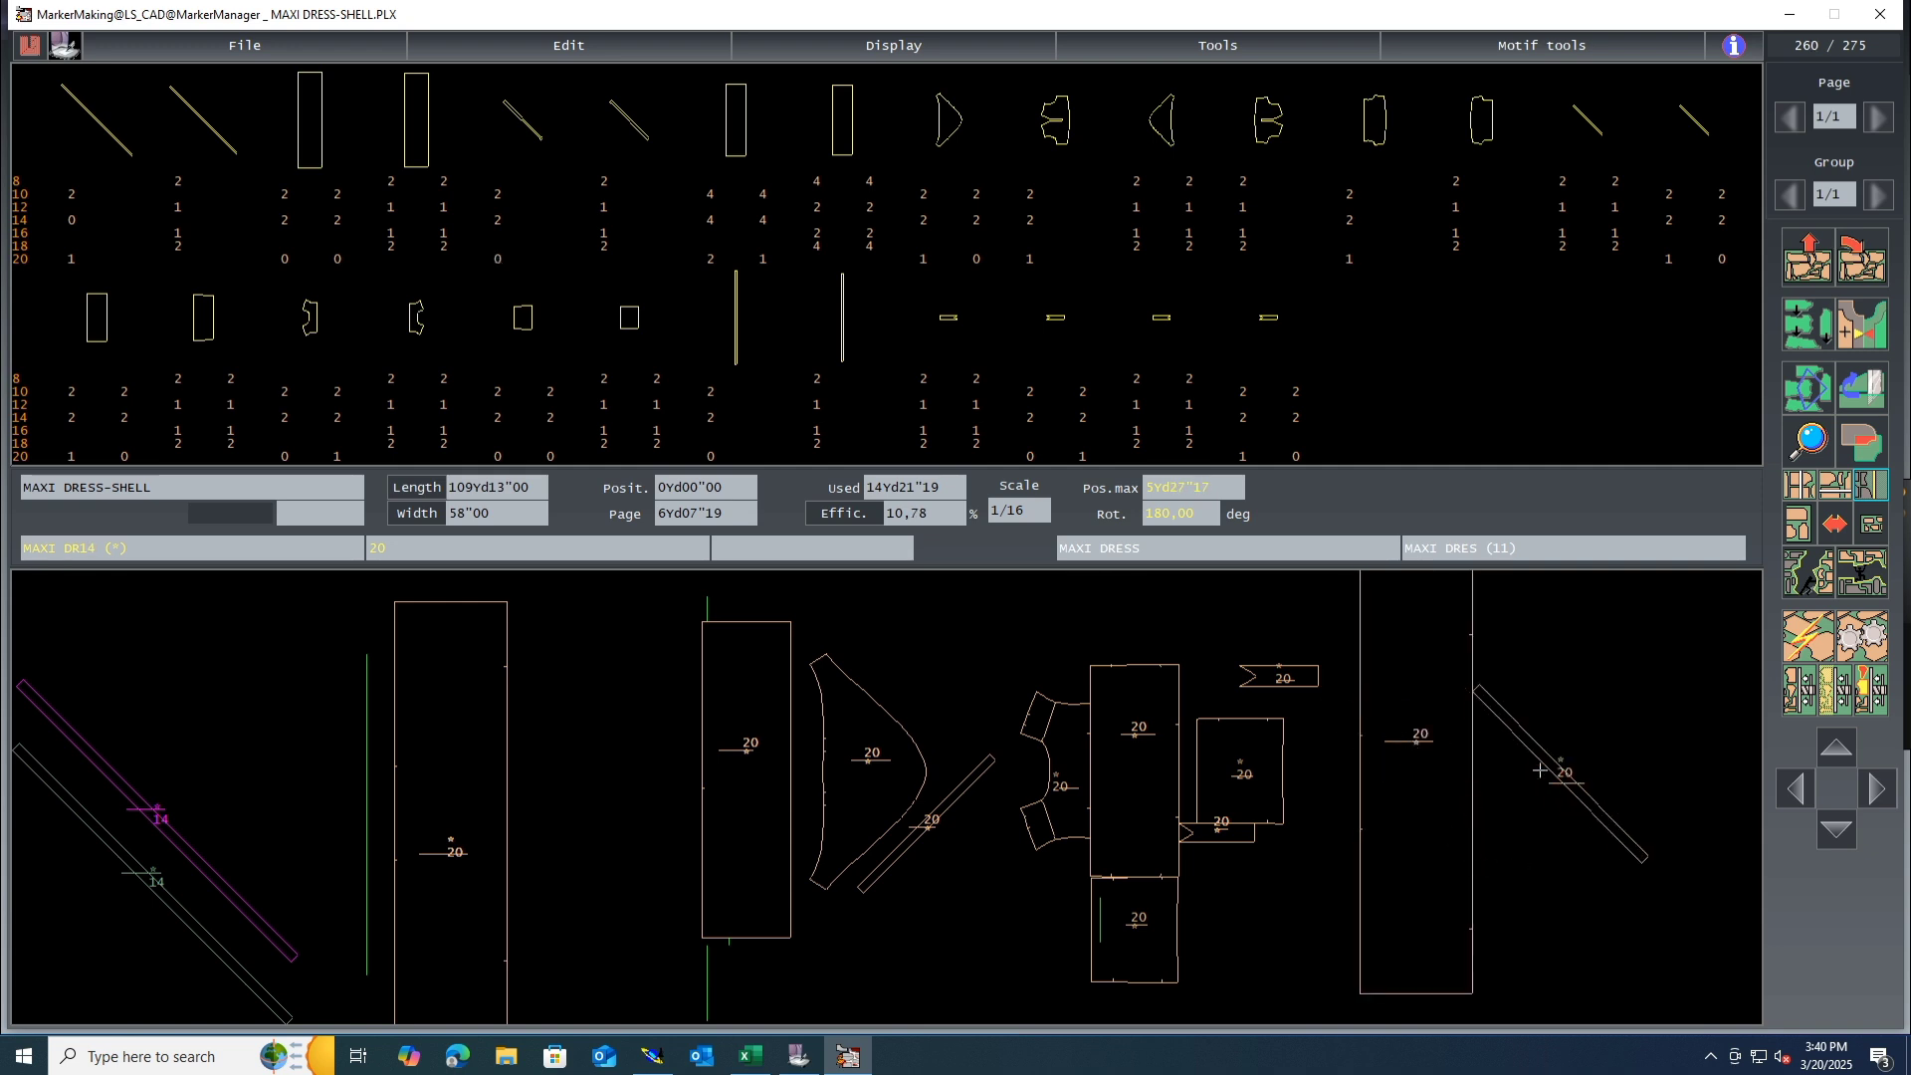
left_click(1524, 738)
right_click(1556, 789)
left_click(1562, 782)
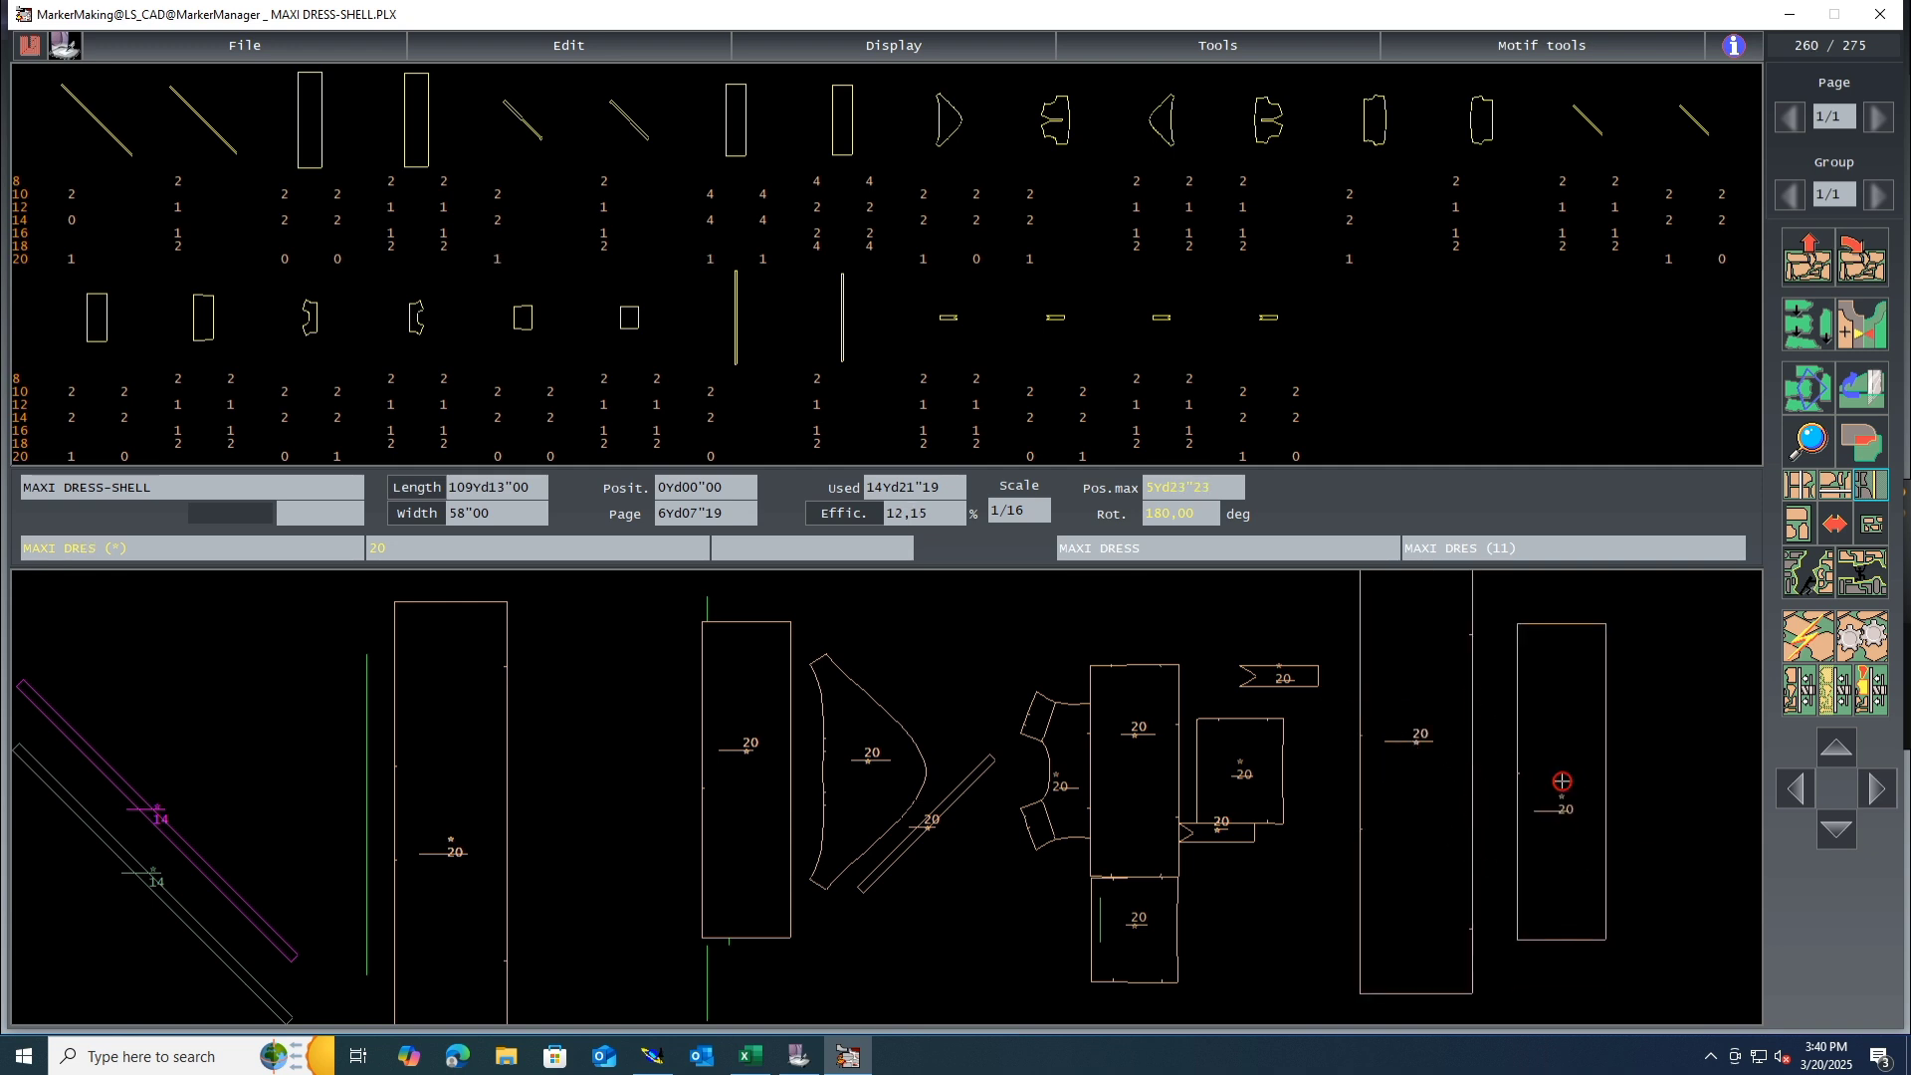
left_click(1562, 807)
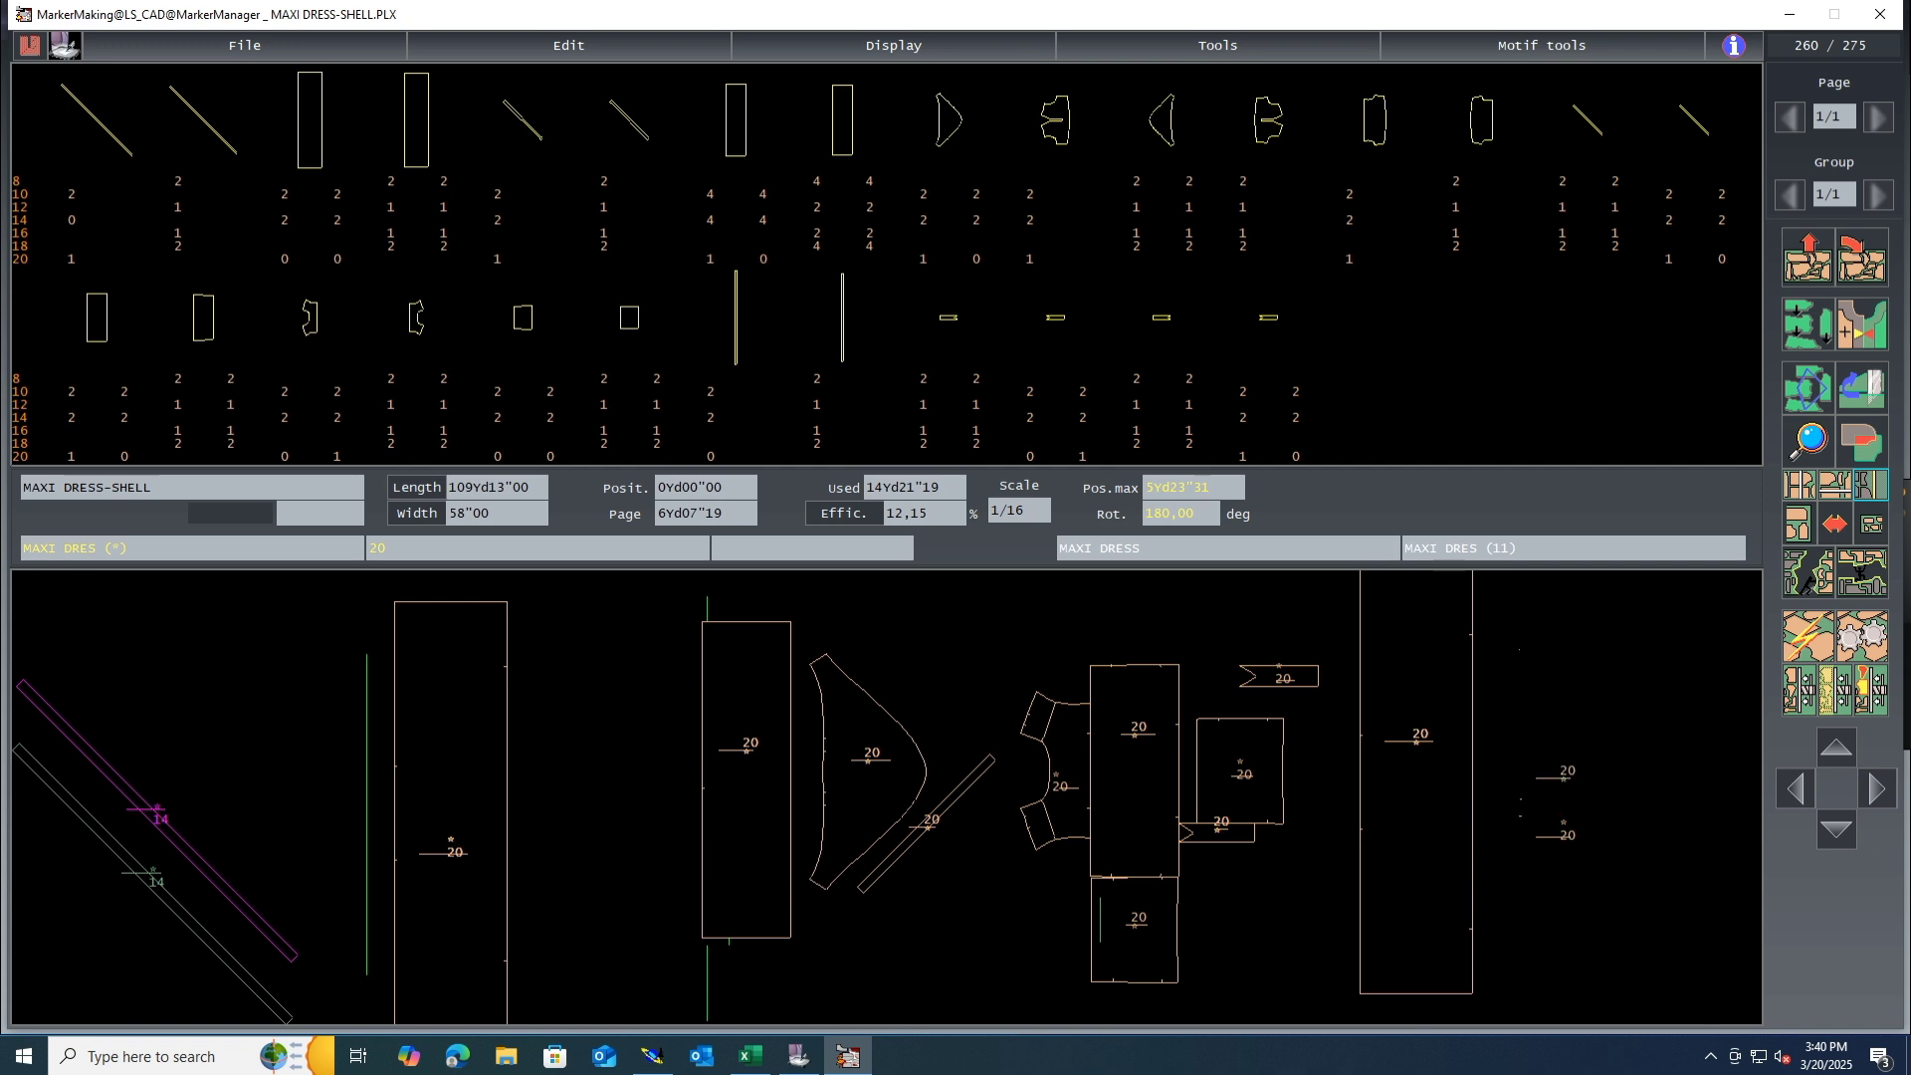
left_click(1564, 808)
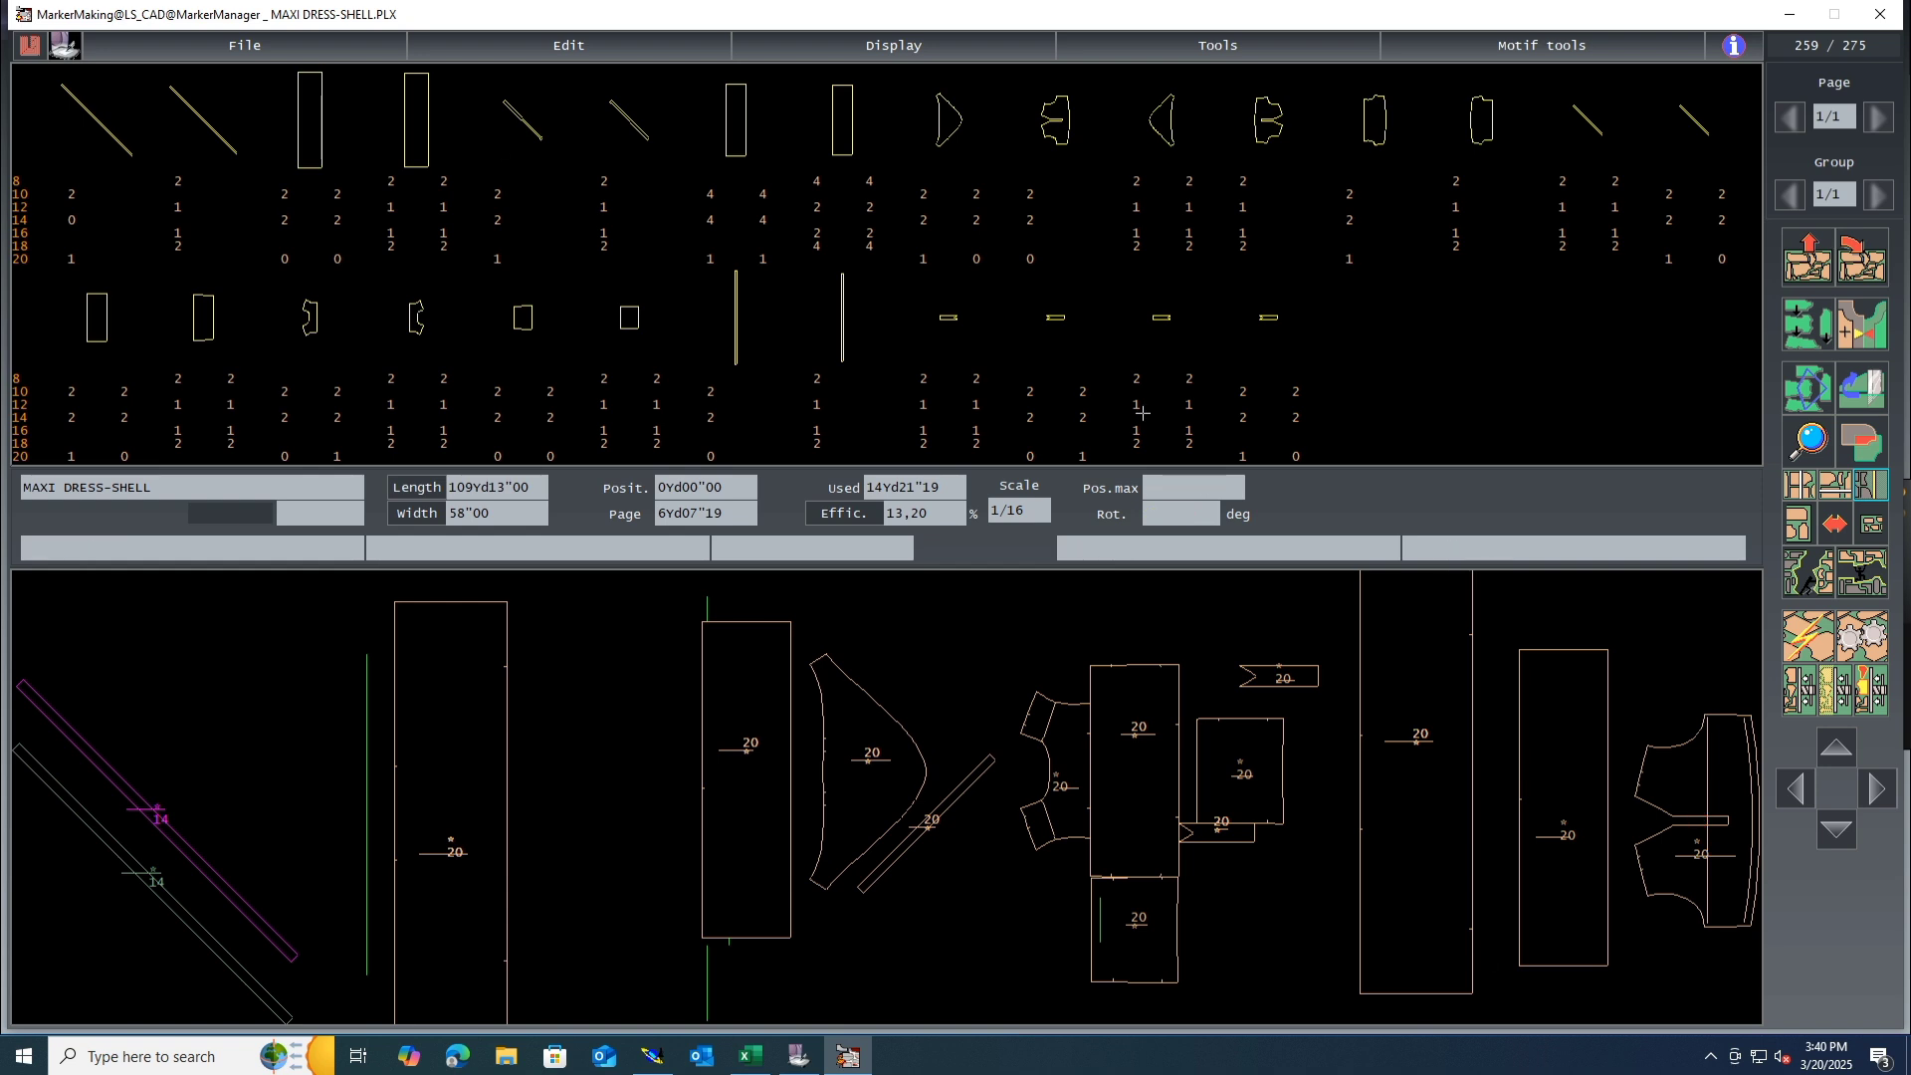
Step: Place a size 20 MAXI DRE4 strip diagonally beyond the last MAXI DRES panel
key("space")
key("space")
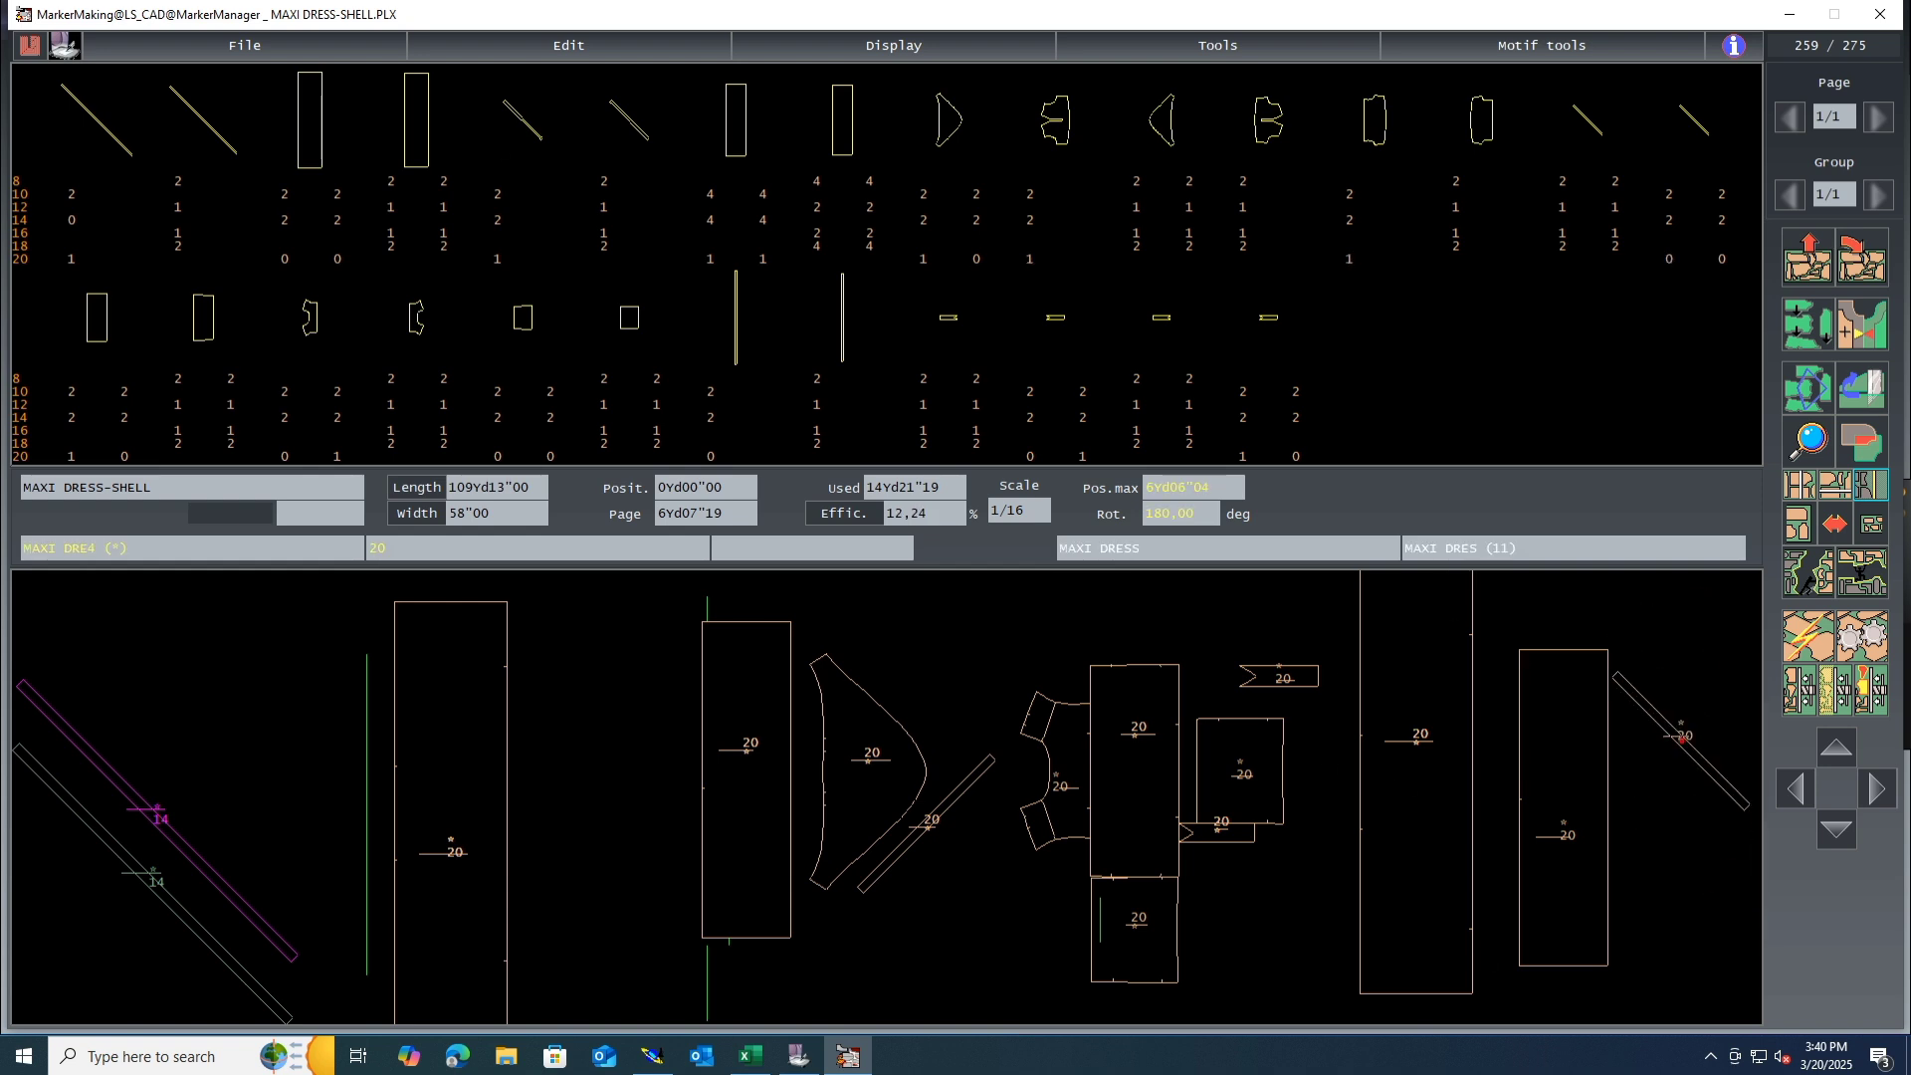
left_click(1682, 737)
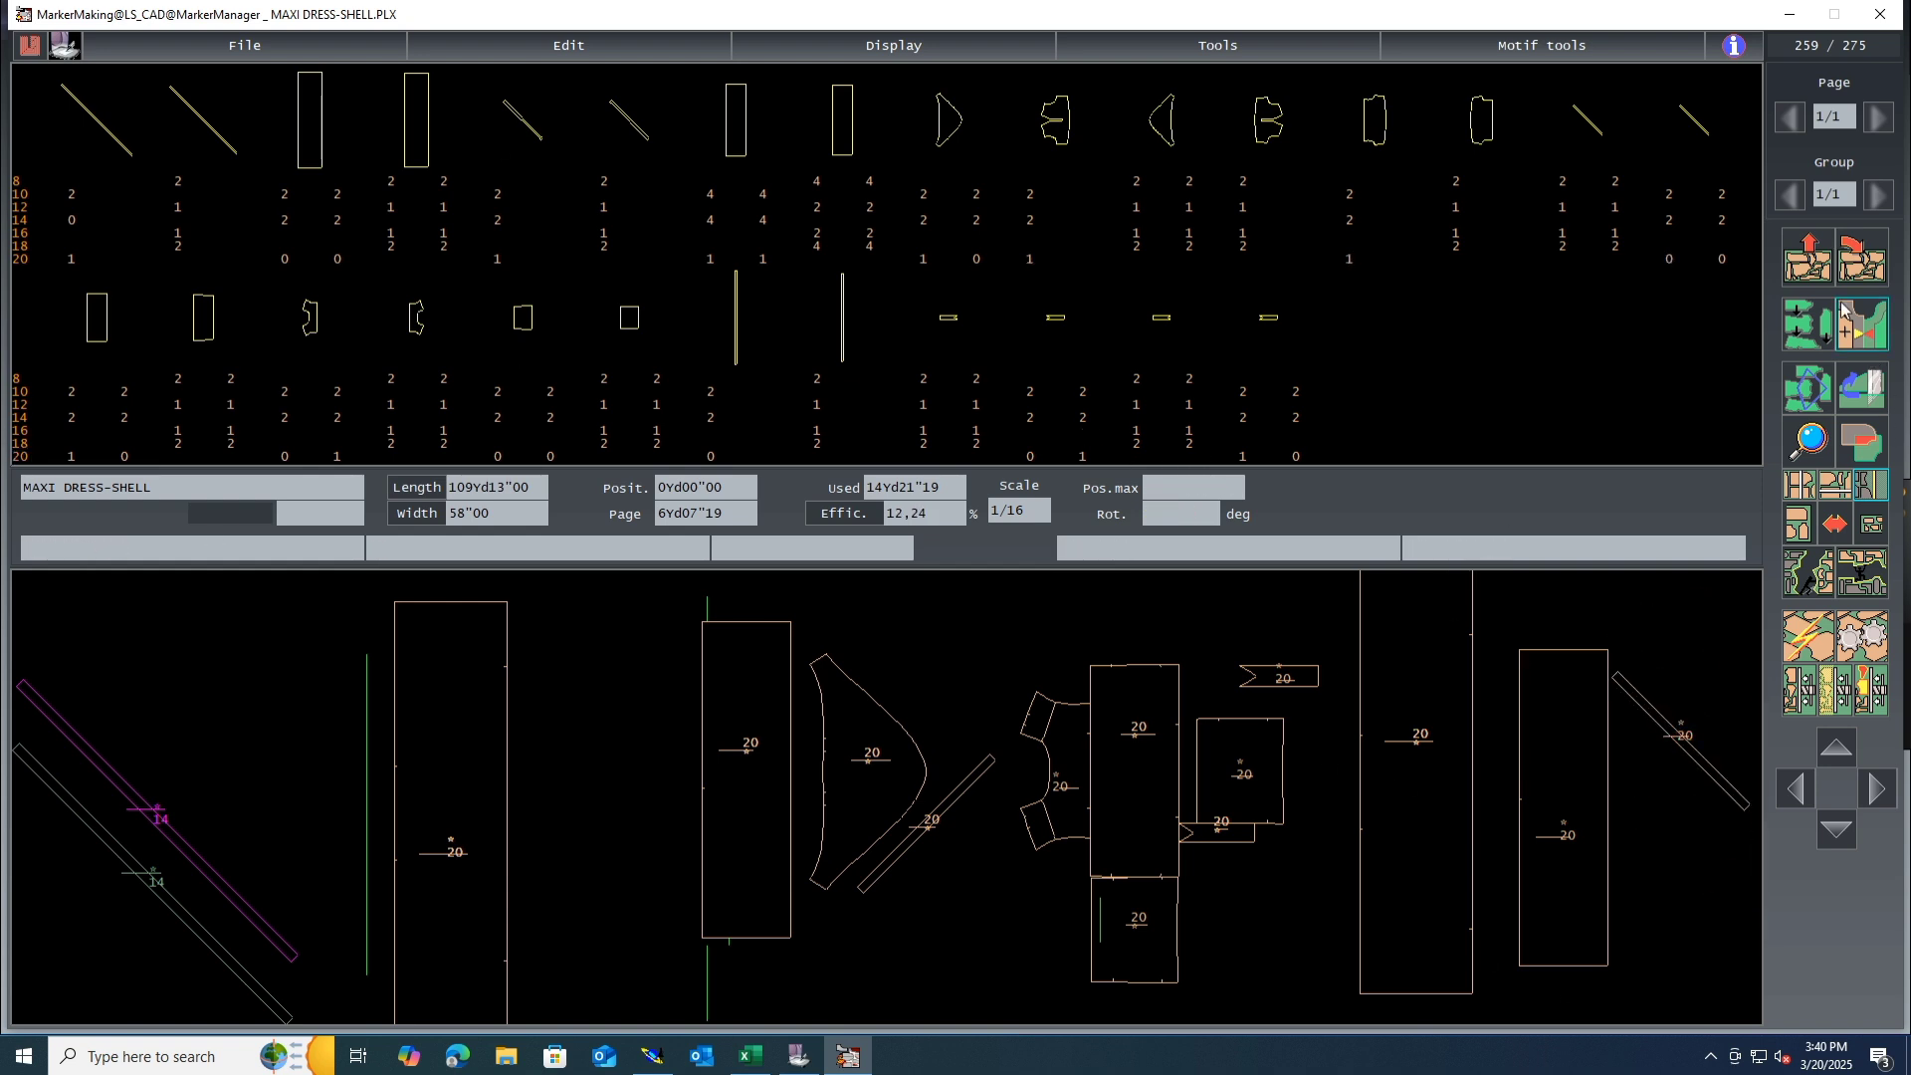
Step: Remove all placed pieces from the marker
left_click(1817, 282)
left_click(1142, 572)
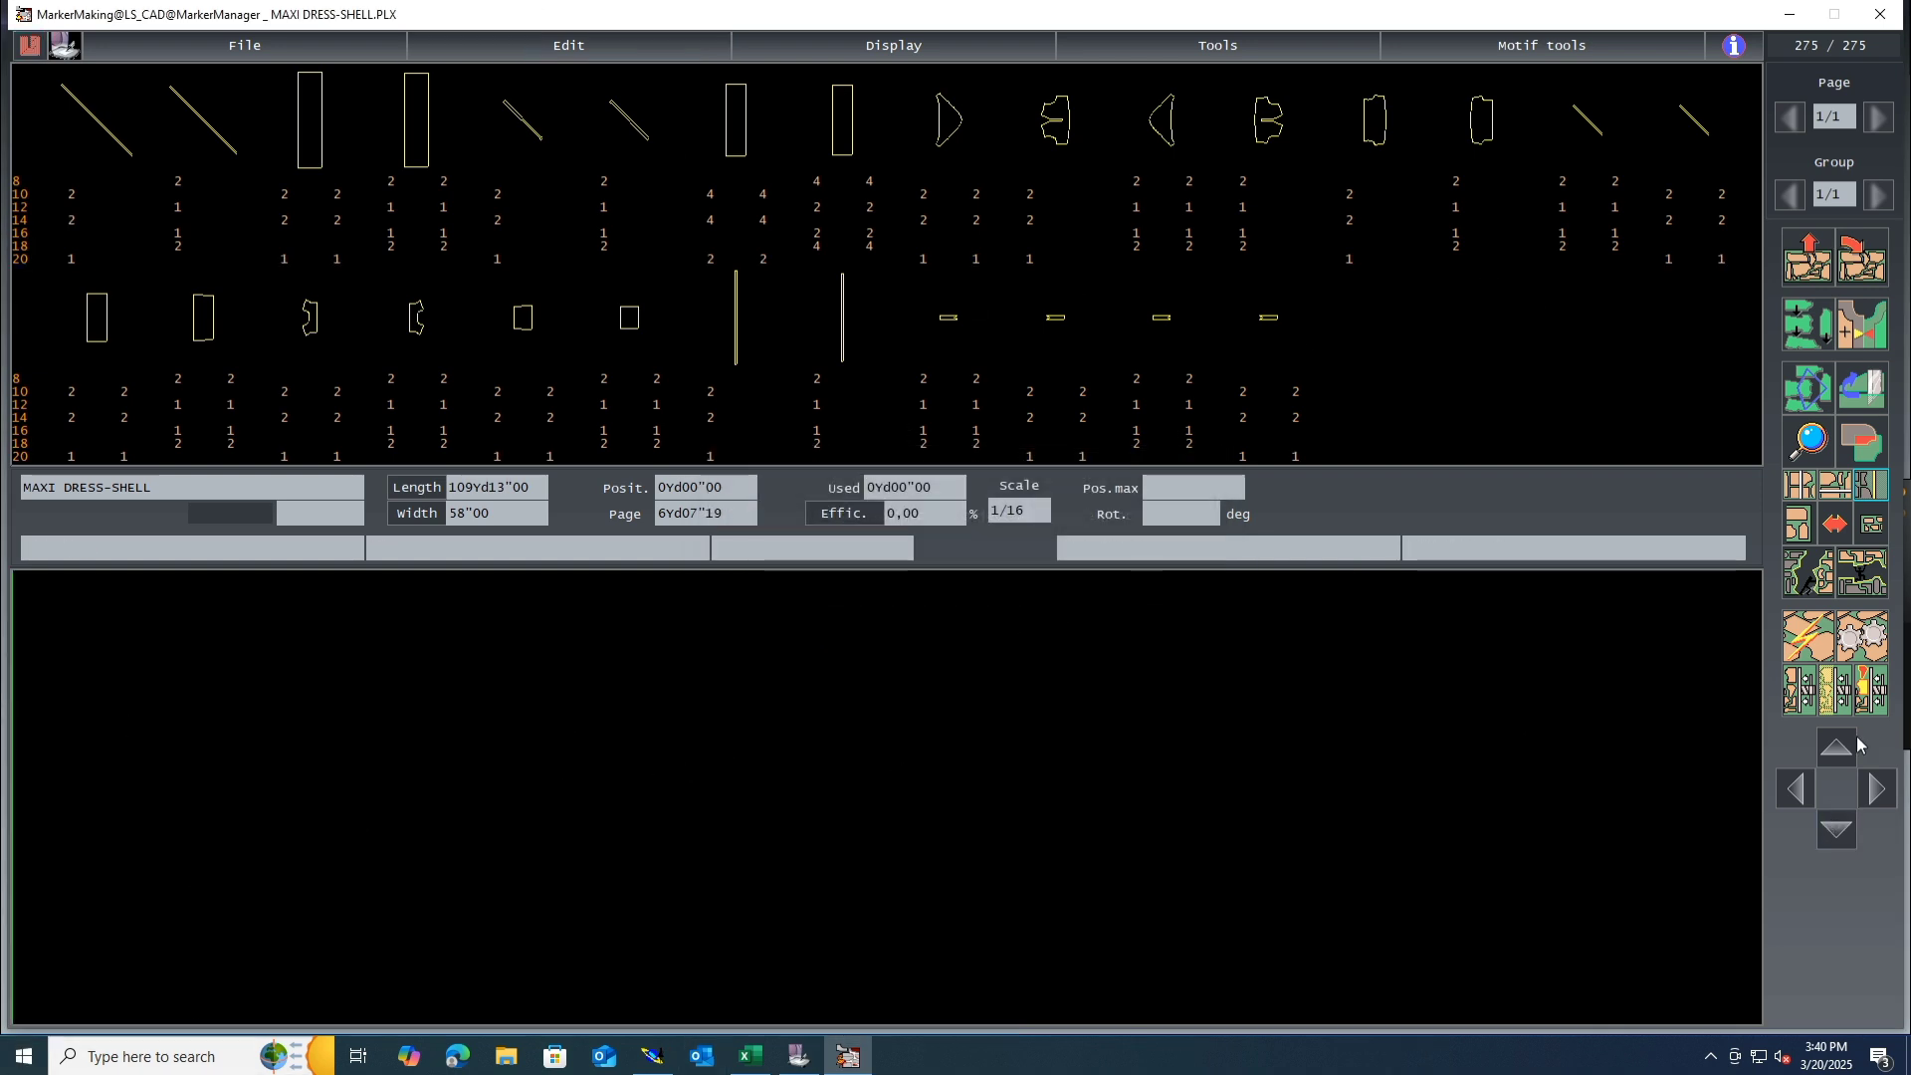
Step: Set the stop test time for automatic completion to 1 minute
left_click(1858, 637)
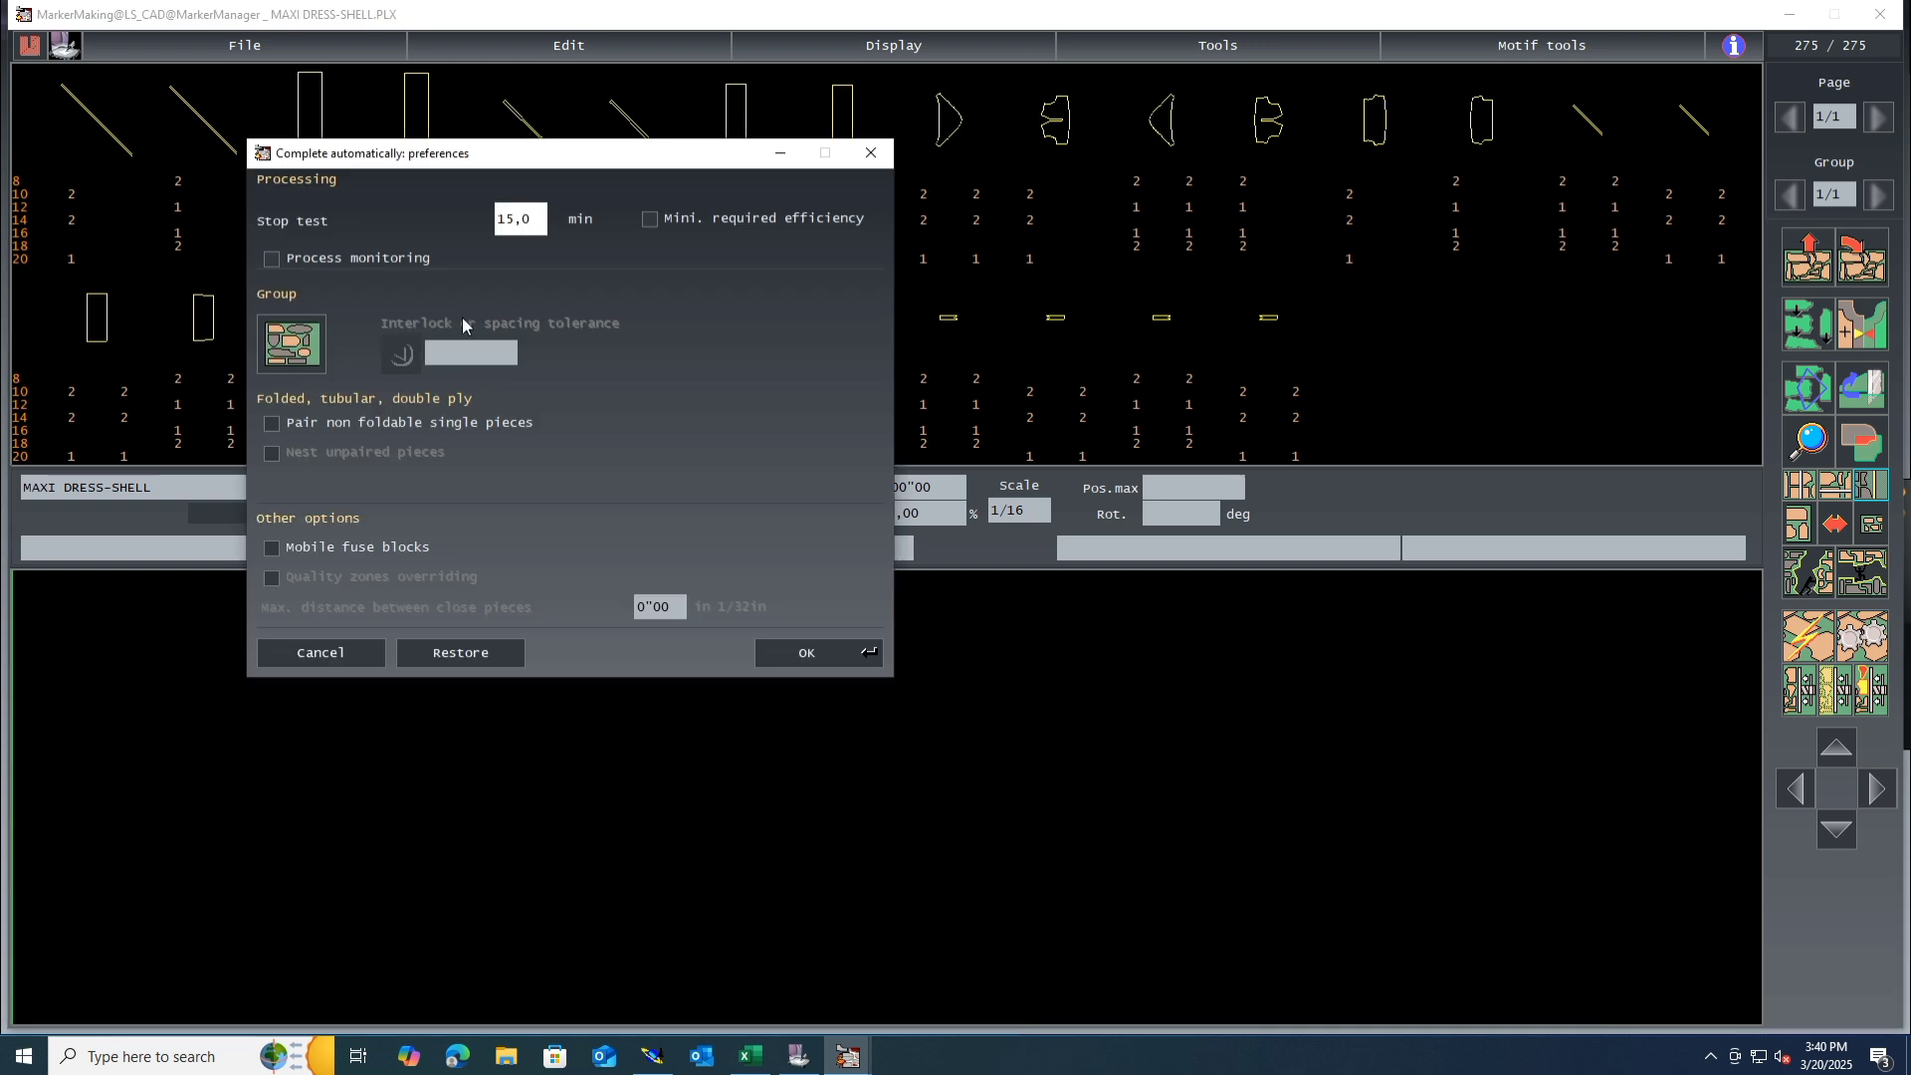
key("BackSpace")
key("BackSpace")
key("BackSpace")
key("BackSpace")
key("BackSpace")
type("5")
left_click(824, 652)
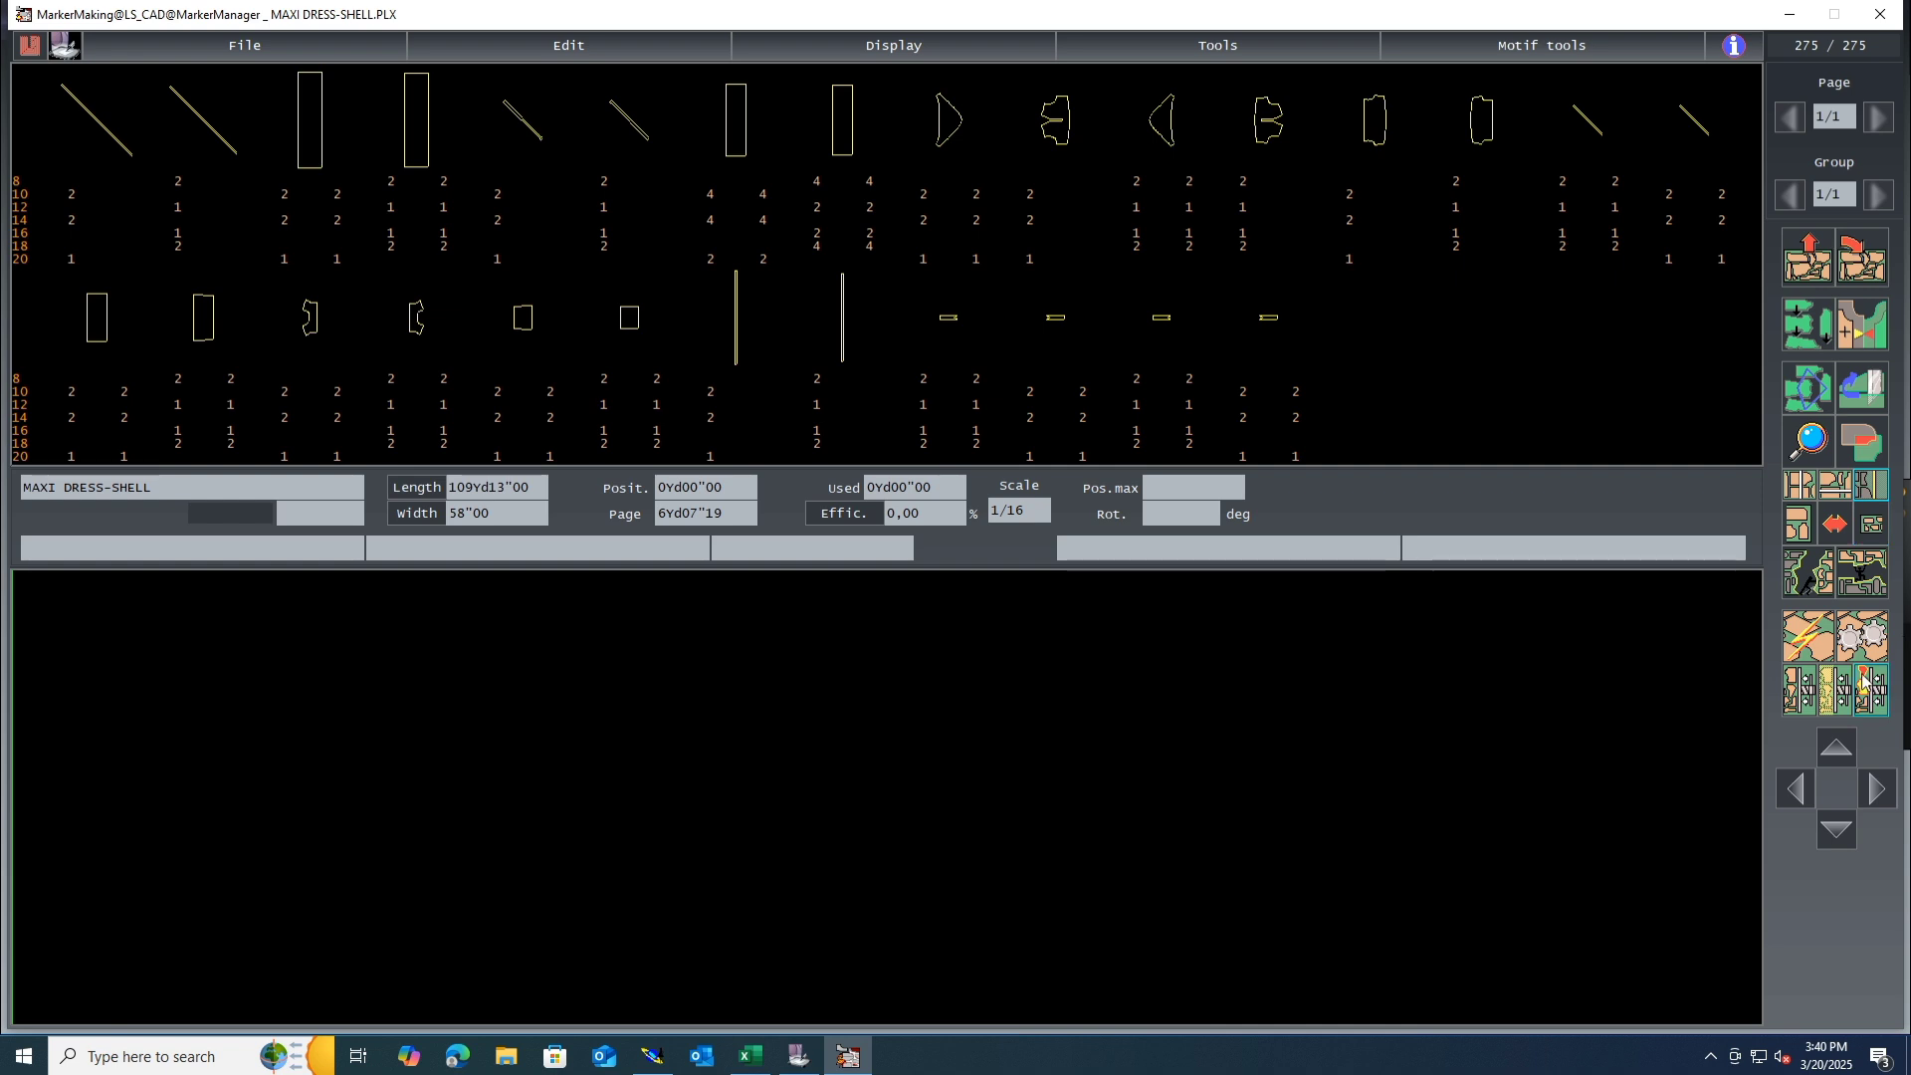
Step: Set the stop test time for automatic completion to 5 minutes and run the automatic layout of all pieces
left_click(1861, 639)
left_click(532, 218)
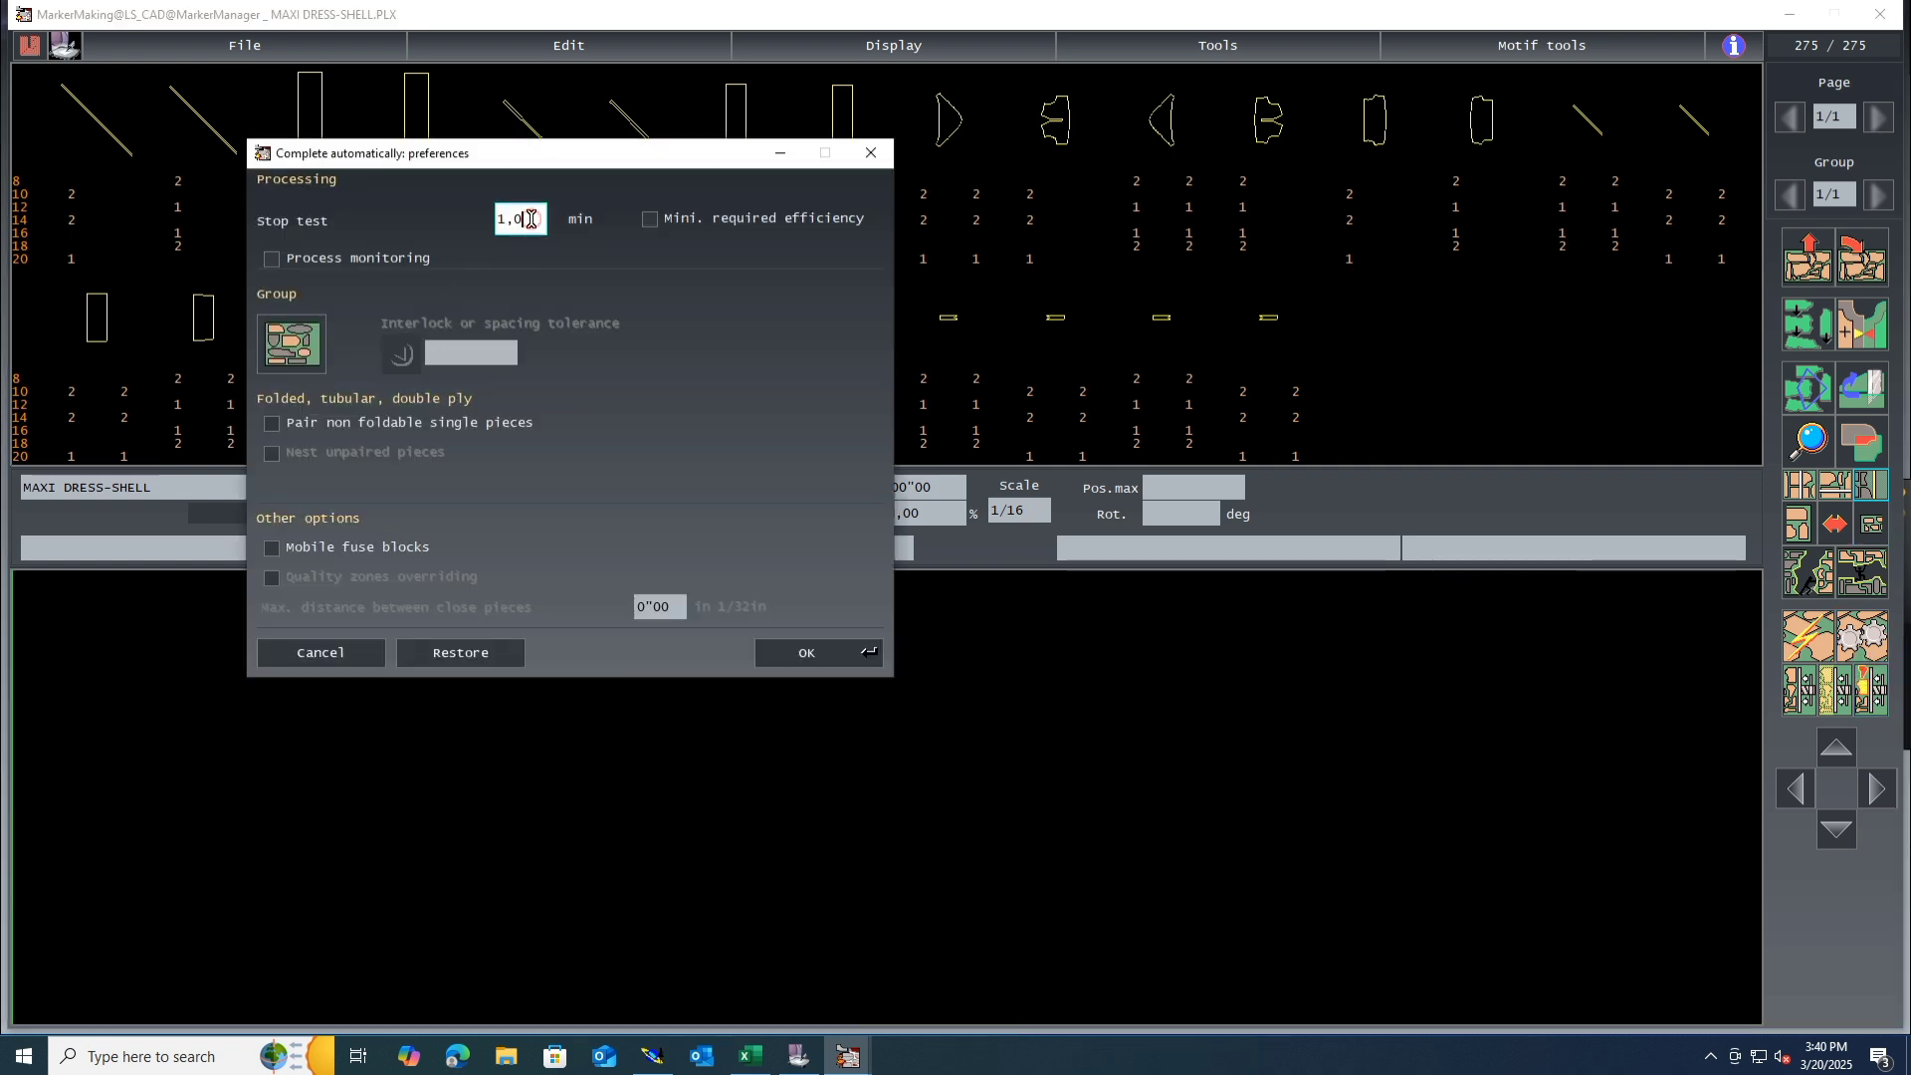
key("BackSpace")
key("BackSpace")
key("BackSpace")
type("5")
left_click(803, 655)
left_click(1884, 661)
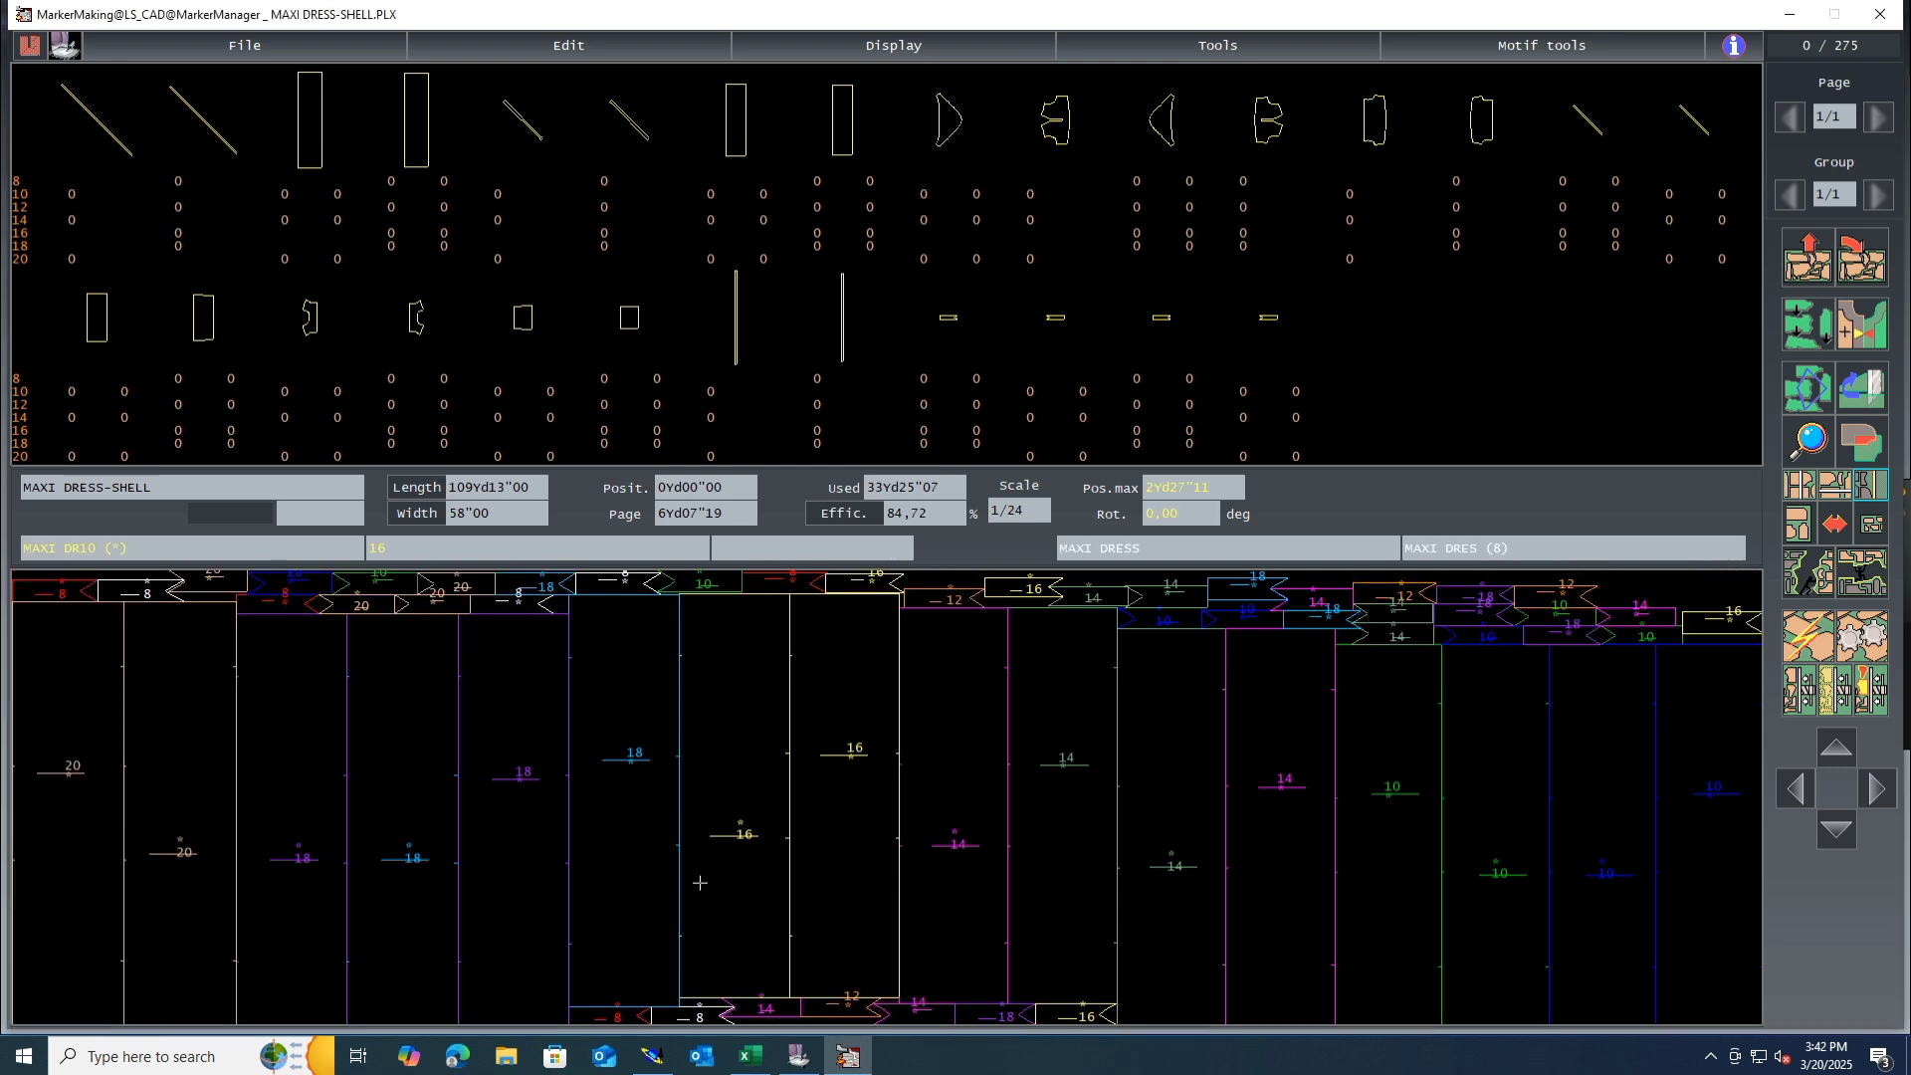
Step: Examine the automatically laid out marker at full length and closer up through to its far end
left_click(1871, 524)
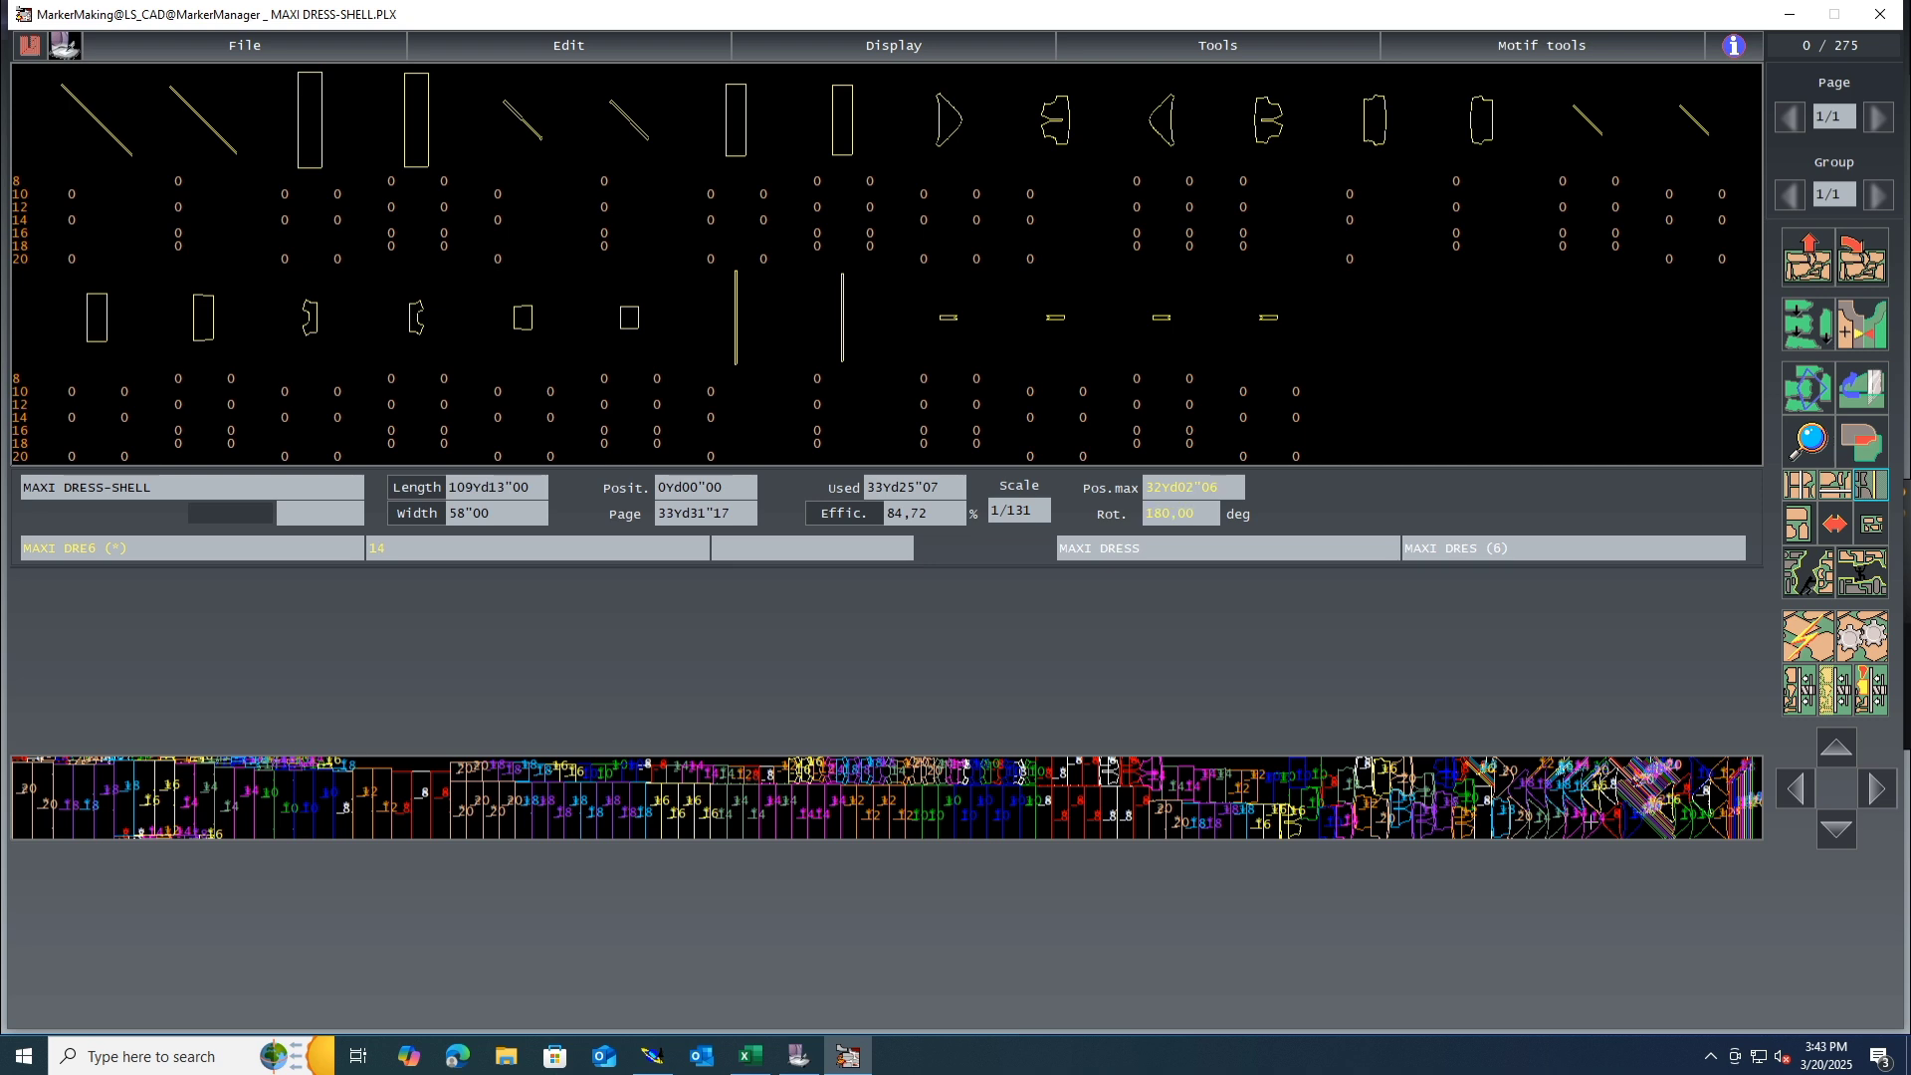
left_click(1798, 524)
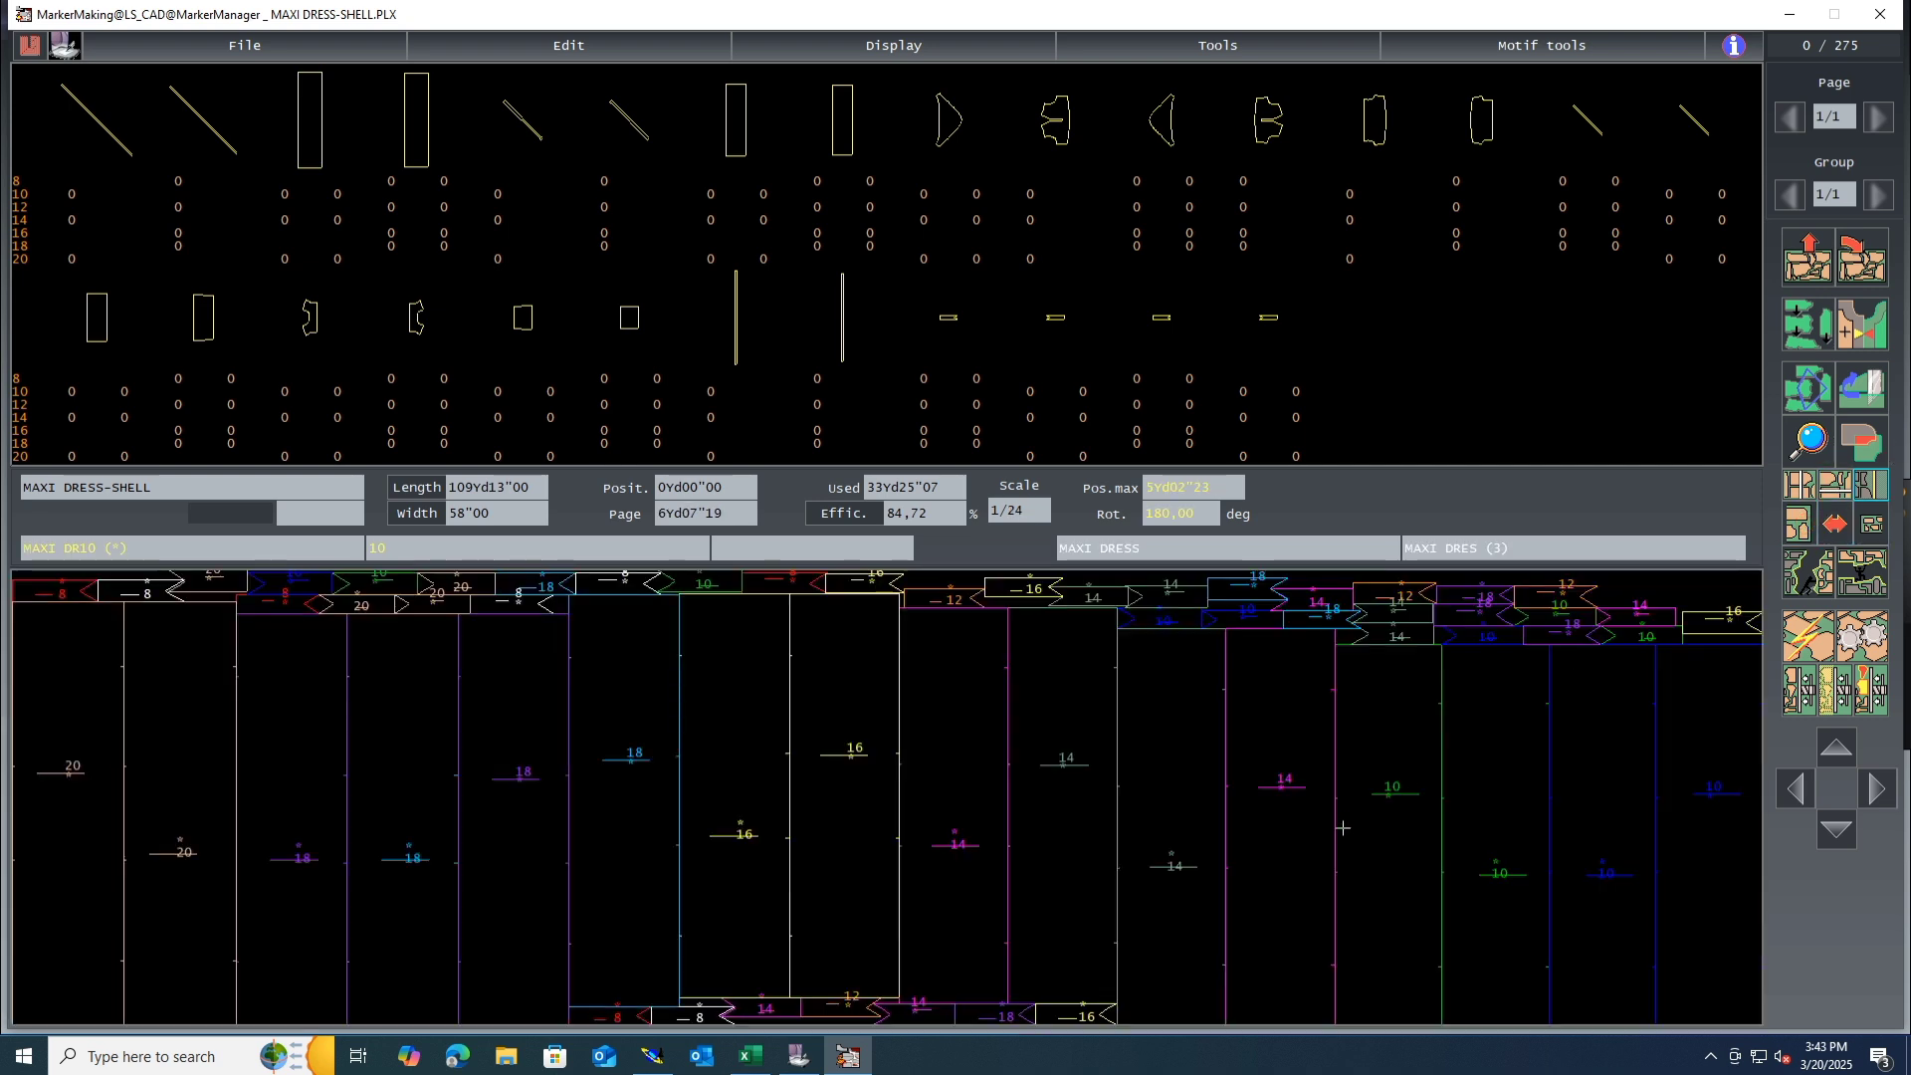
scroll(1343, 828, "down", 2)
scroll(1313, 839, "down", 1)
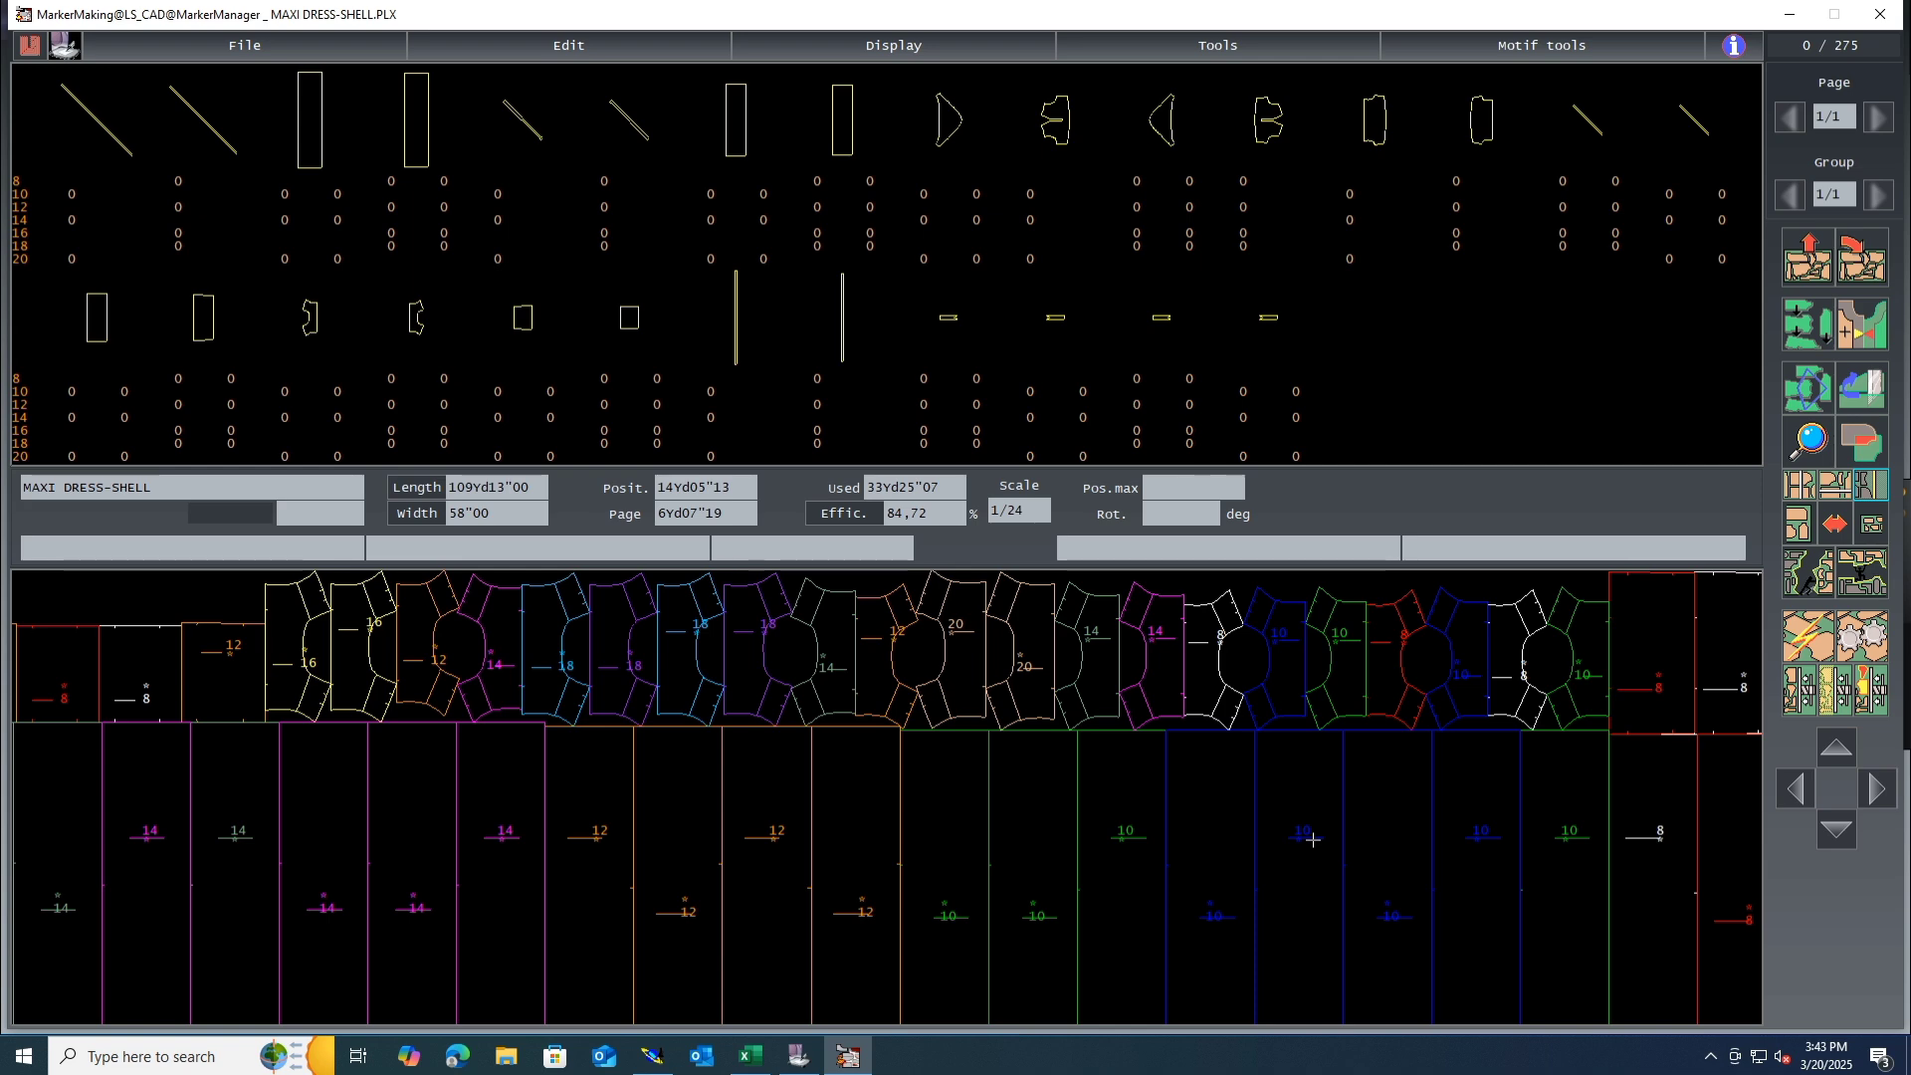
scroll(1173, 913, "down", 2)
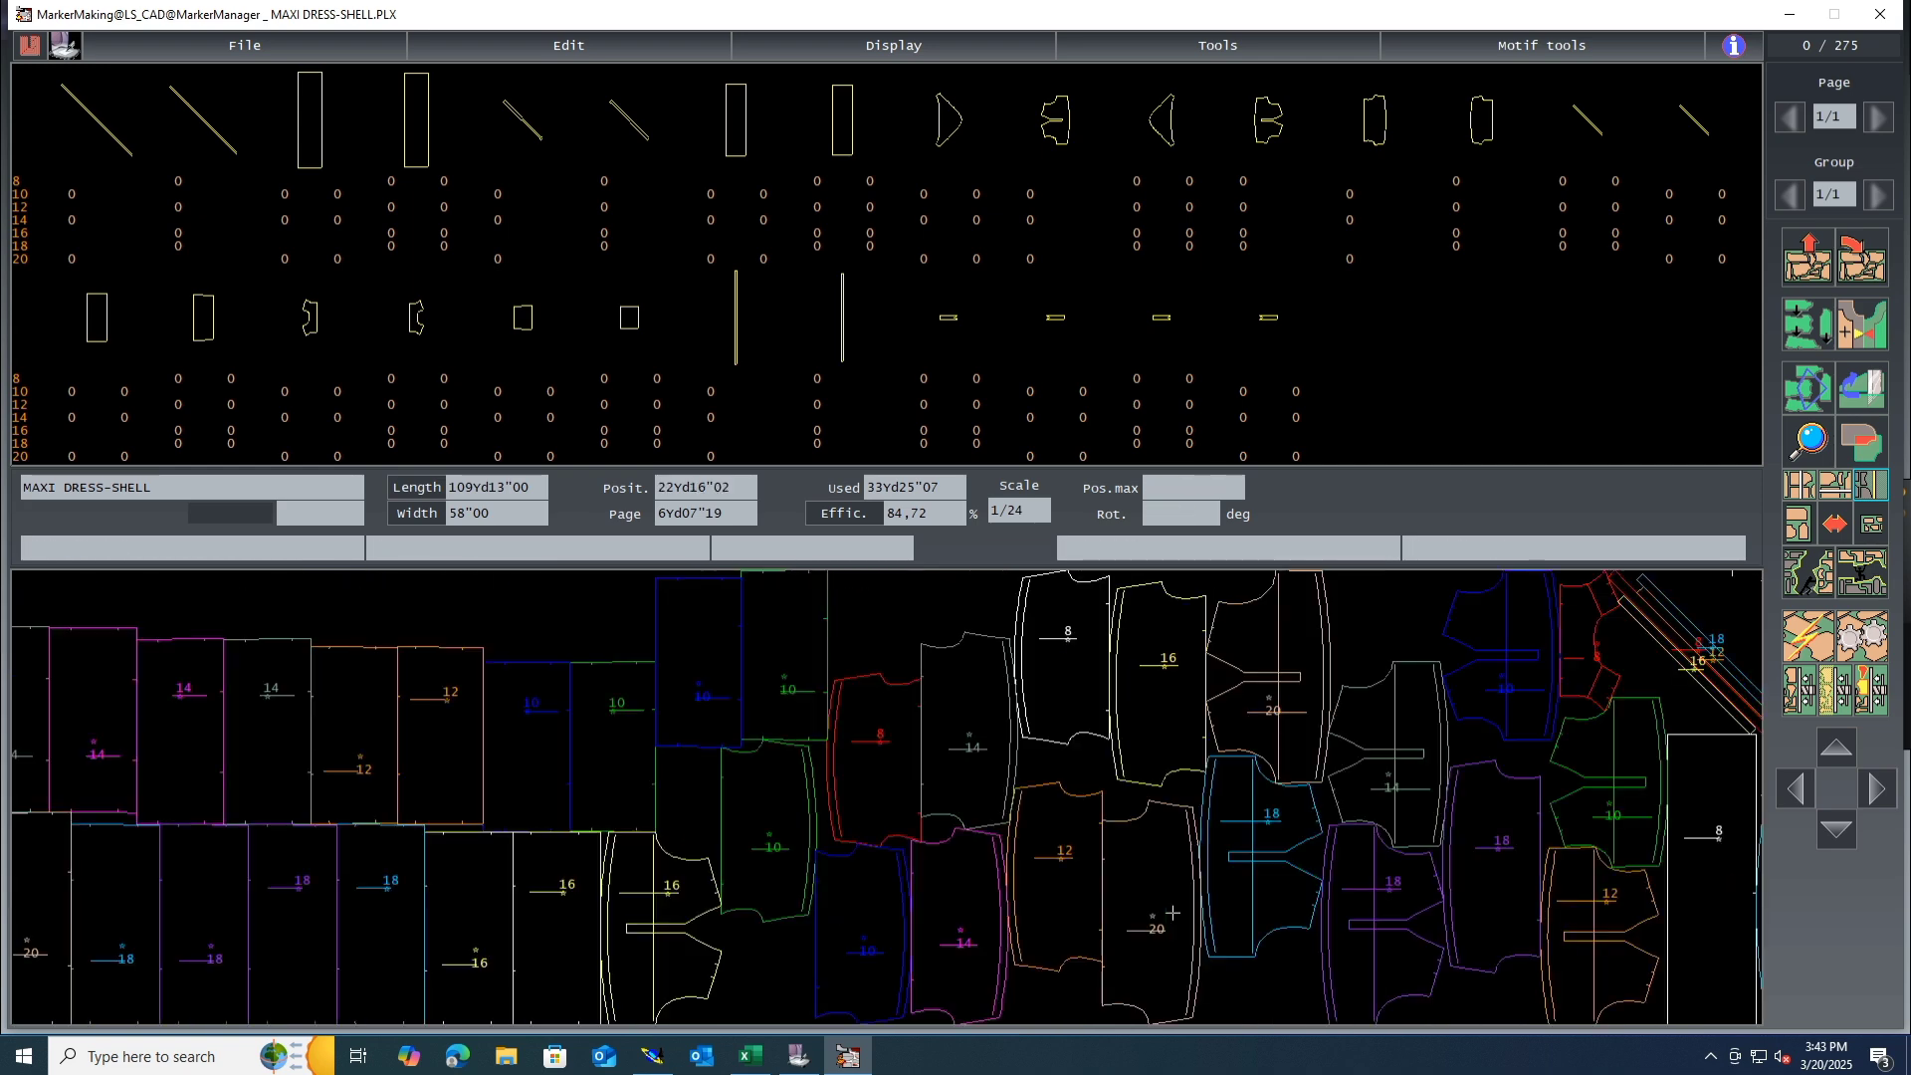
scroll(1172, 913, "down", 1)
scroll(1173, 913, "down", 1)
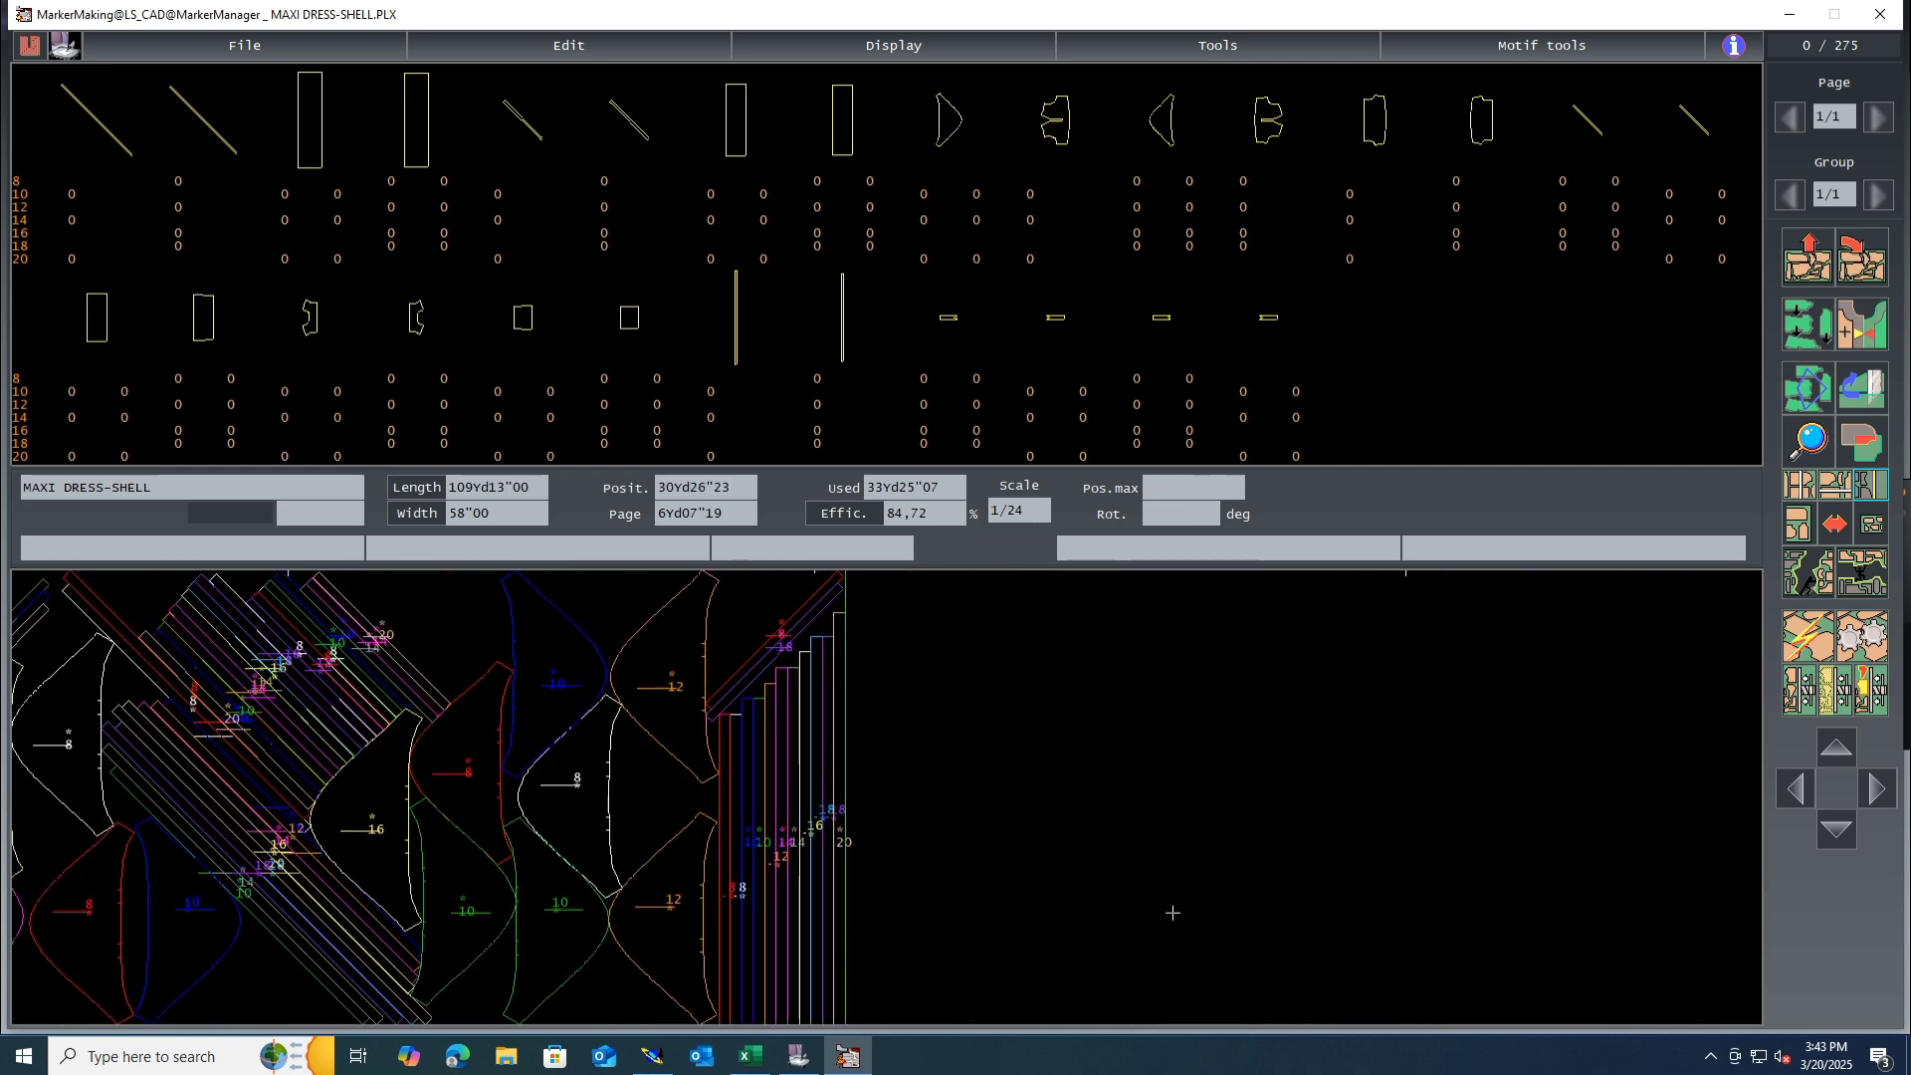
left_click(1872, 524)
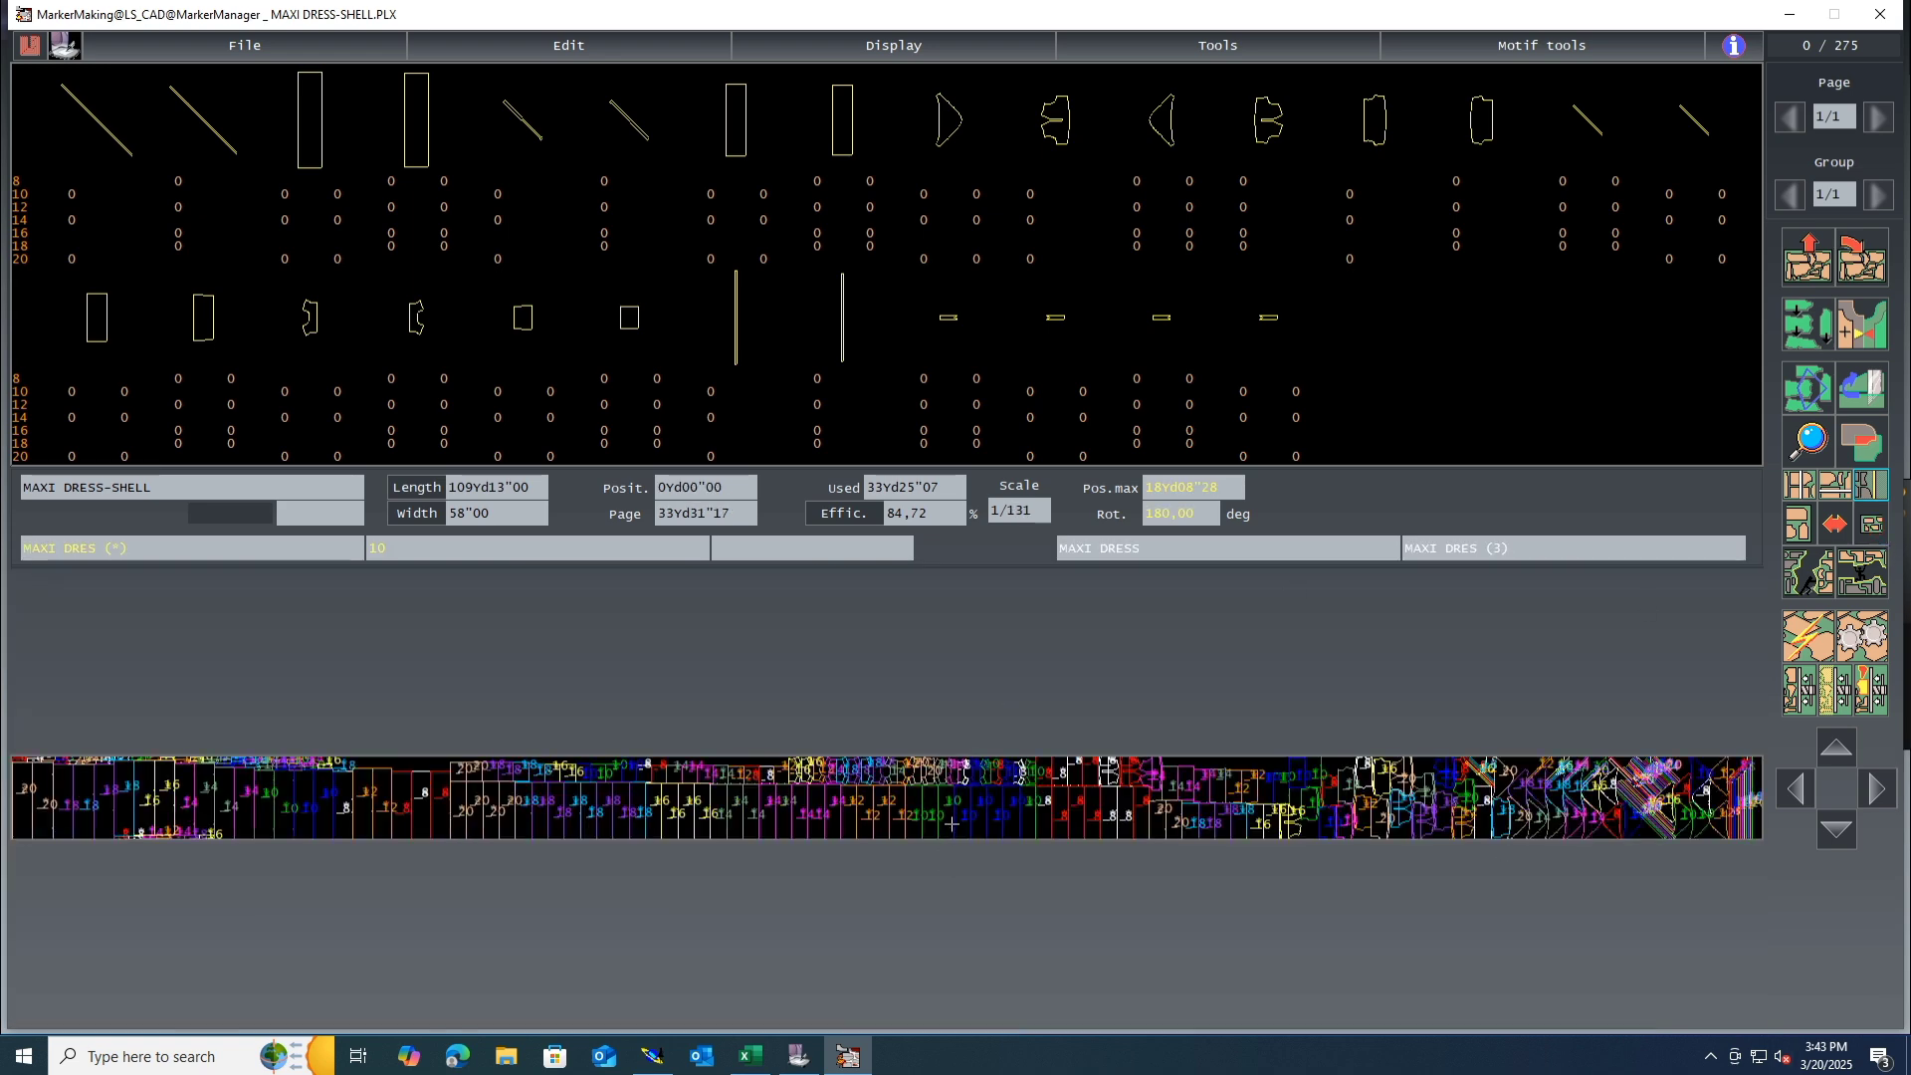
Step: Save the marker and plot it in an HPGL file with the marker-production configuration
key("ctrl+s")
left_click(832, 312)
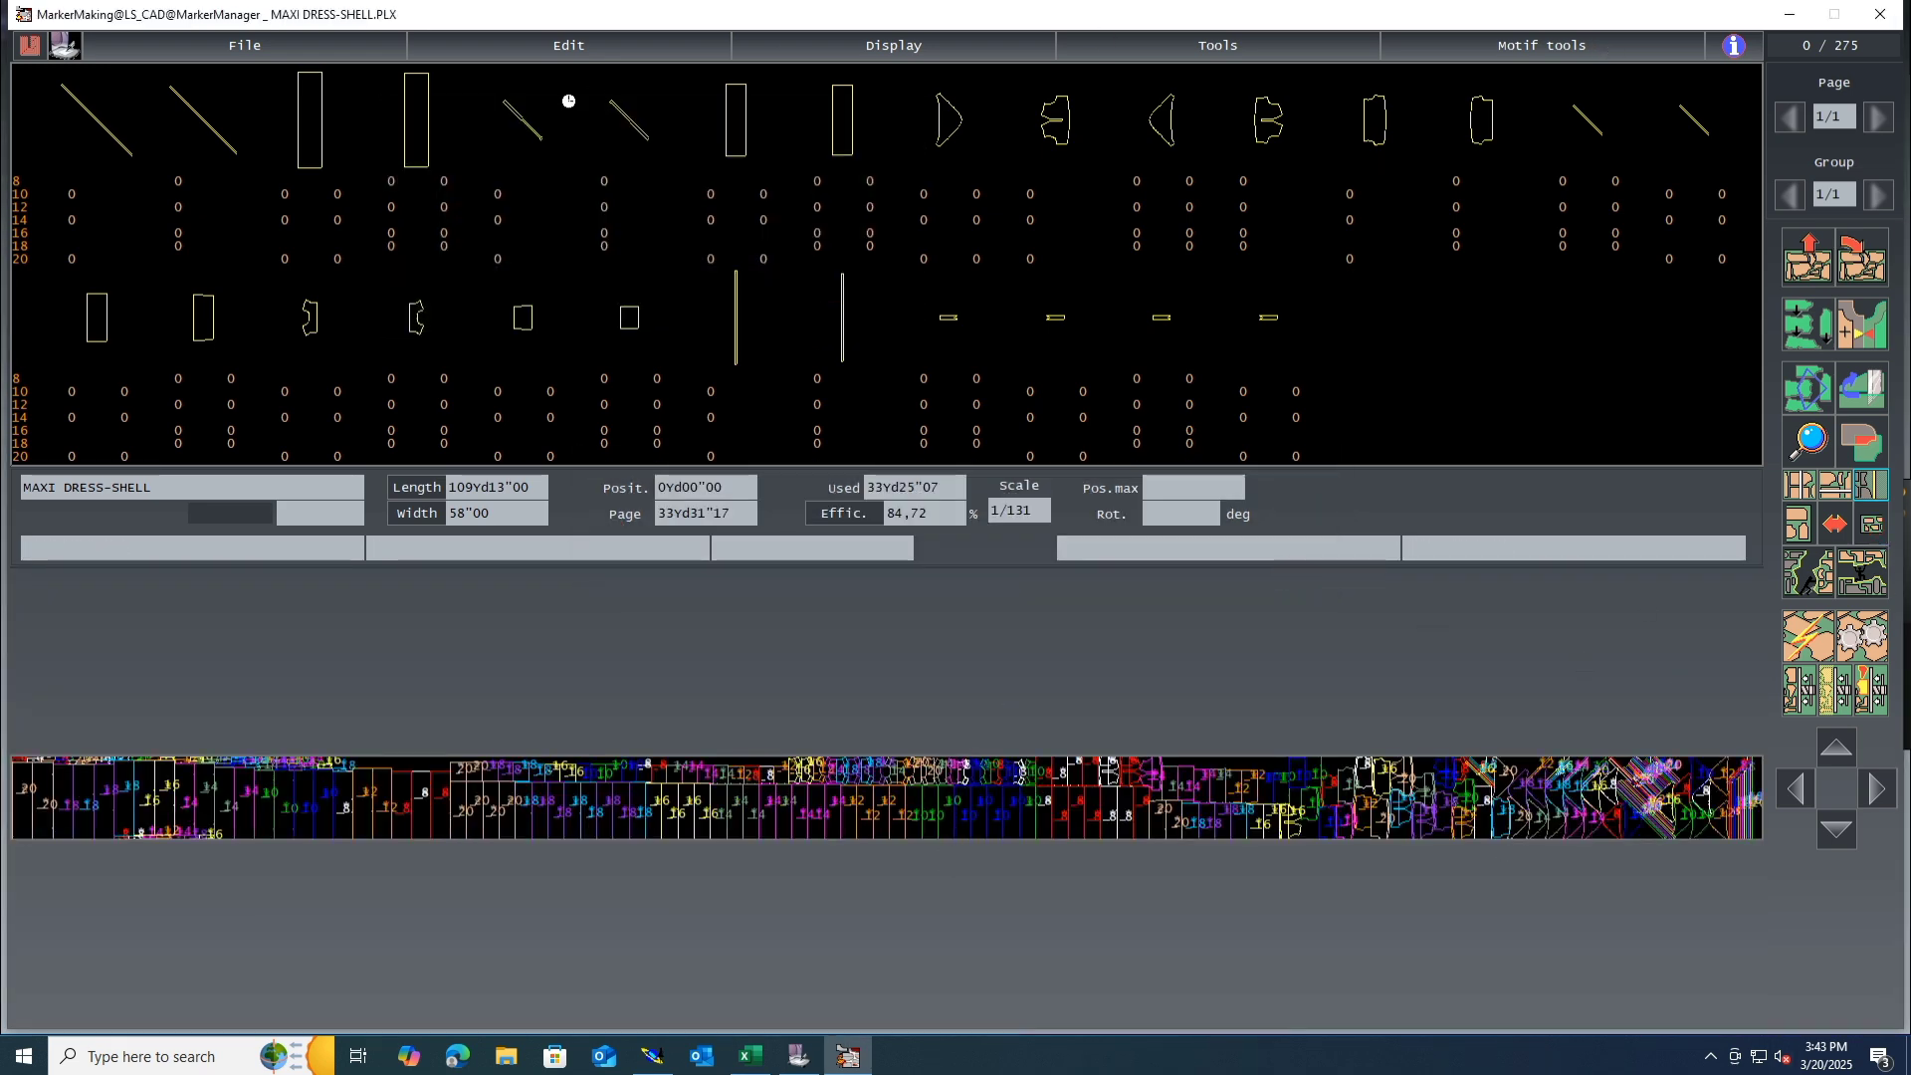
left_click(523, 46)
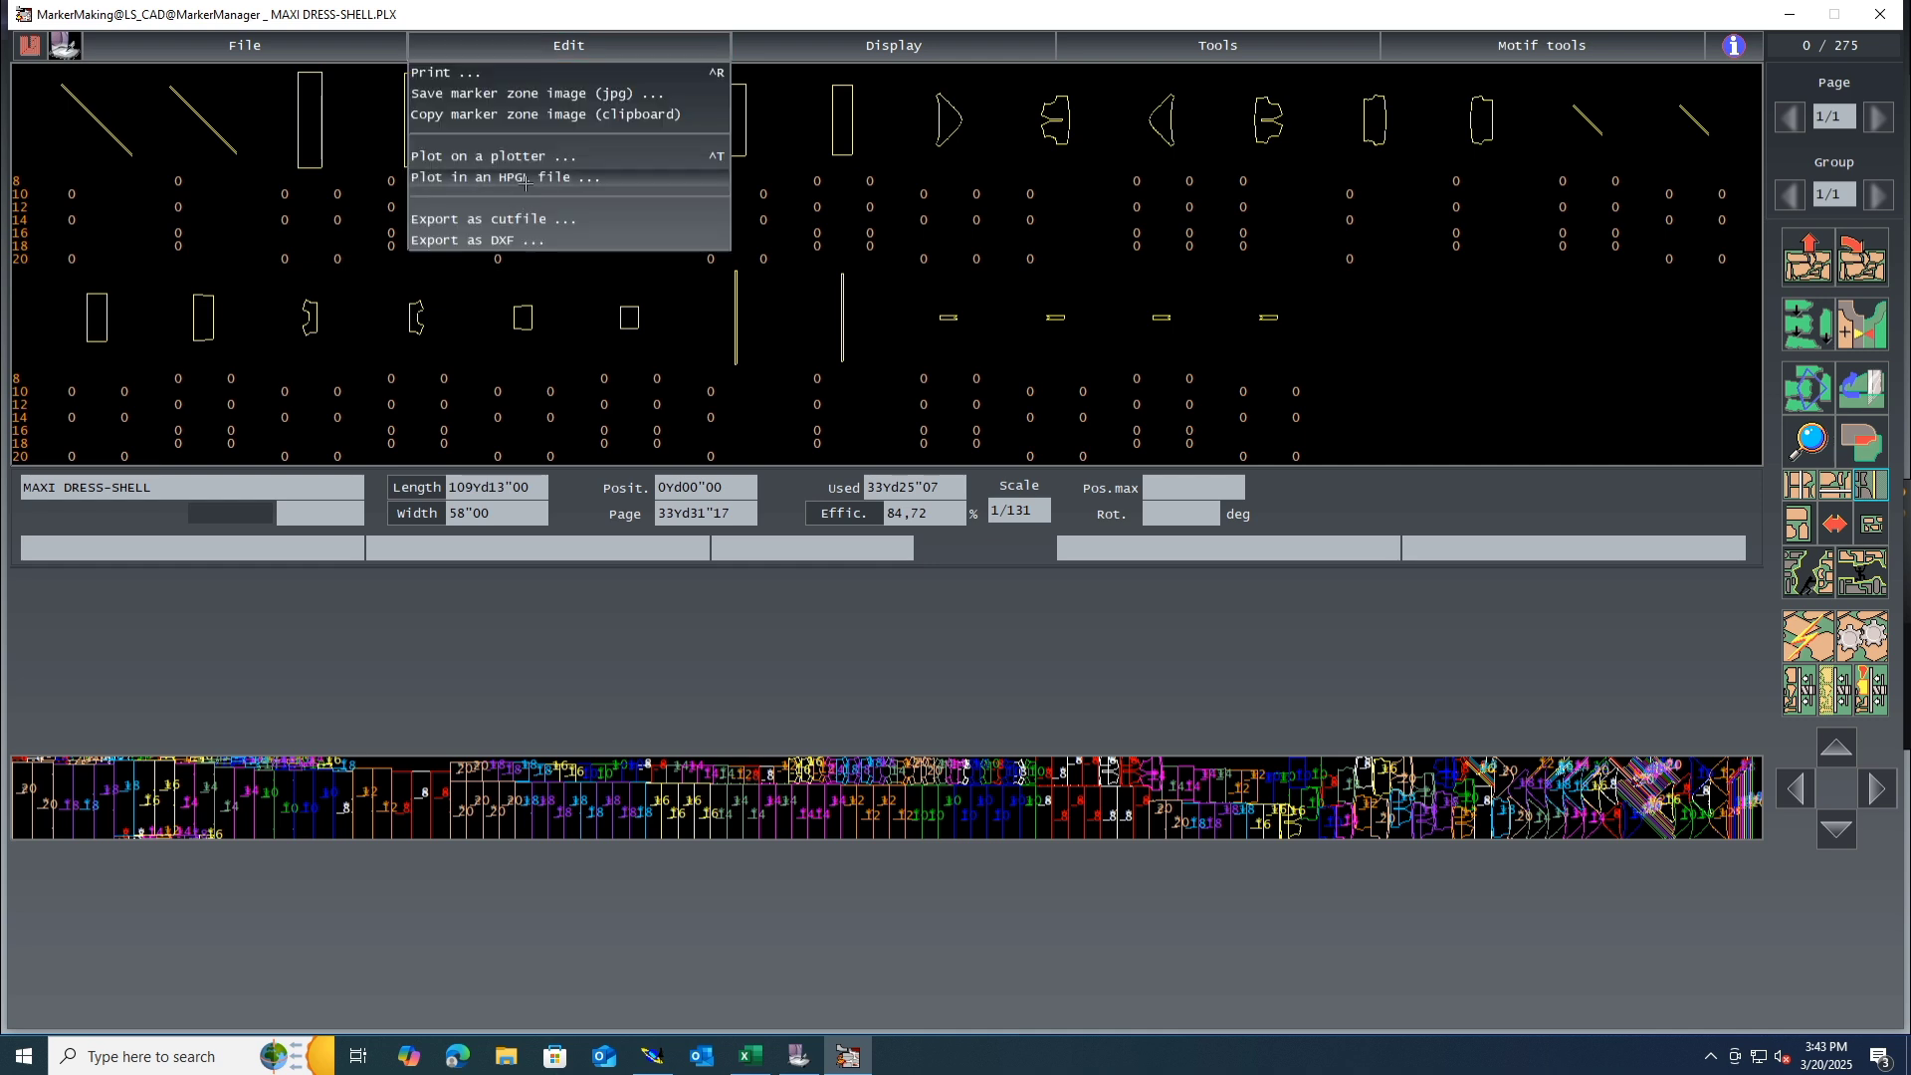
left_click(517, 179)
left_click(510, 663)
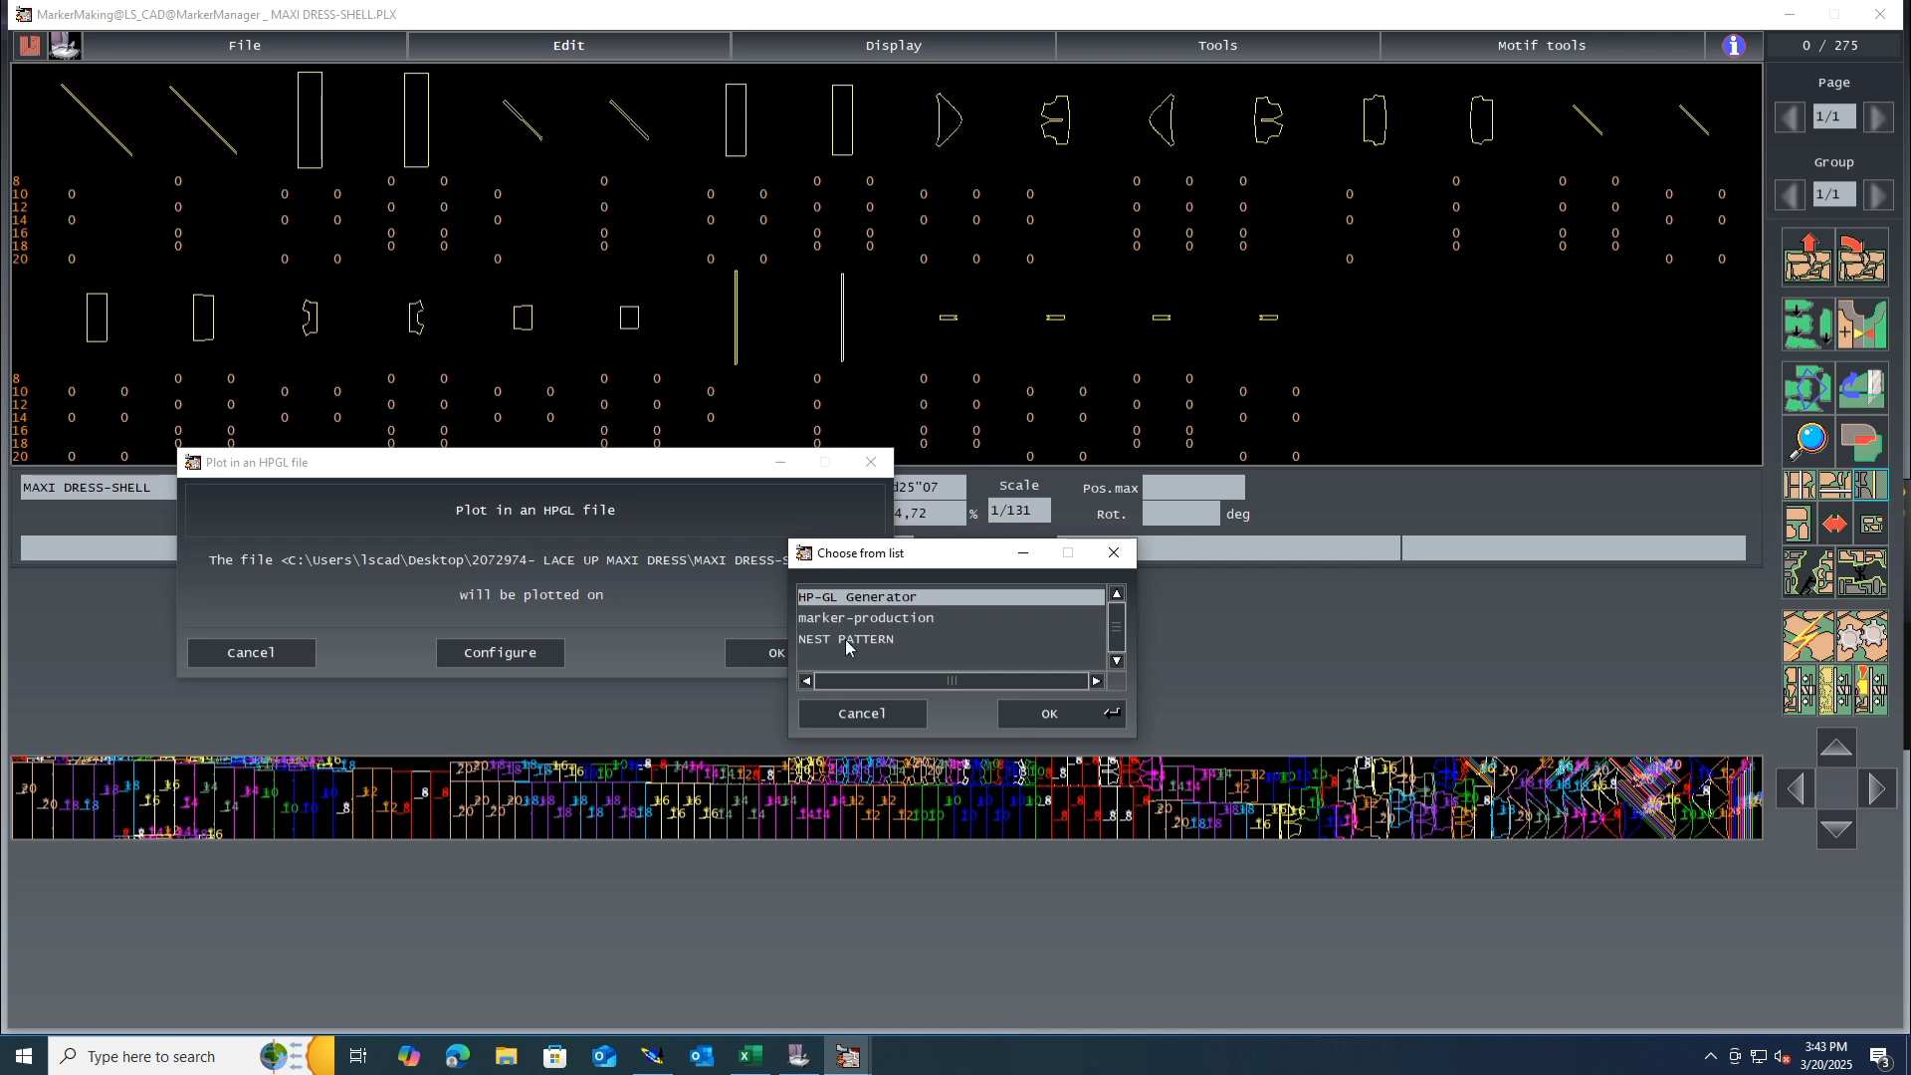
key("Down")
left_click(1048, 715)
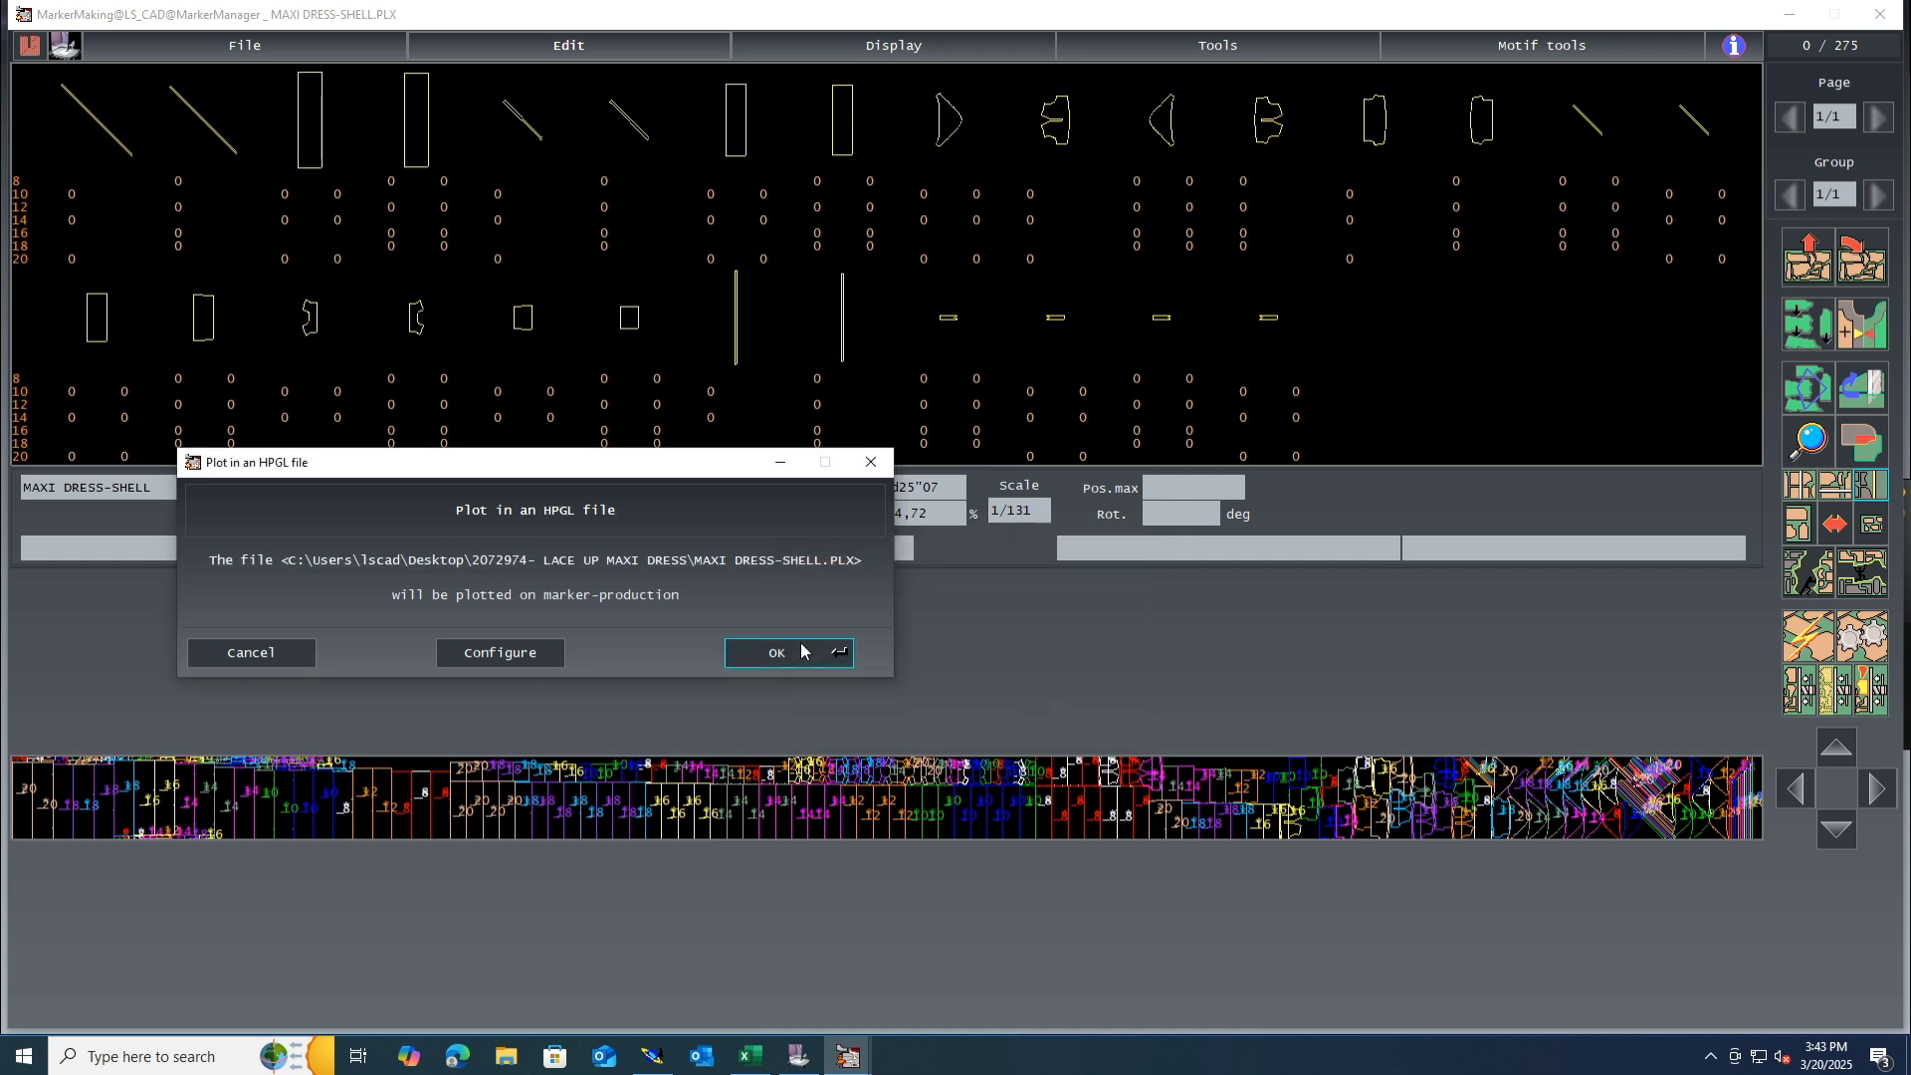
left_click(786, 652)
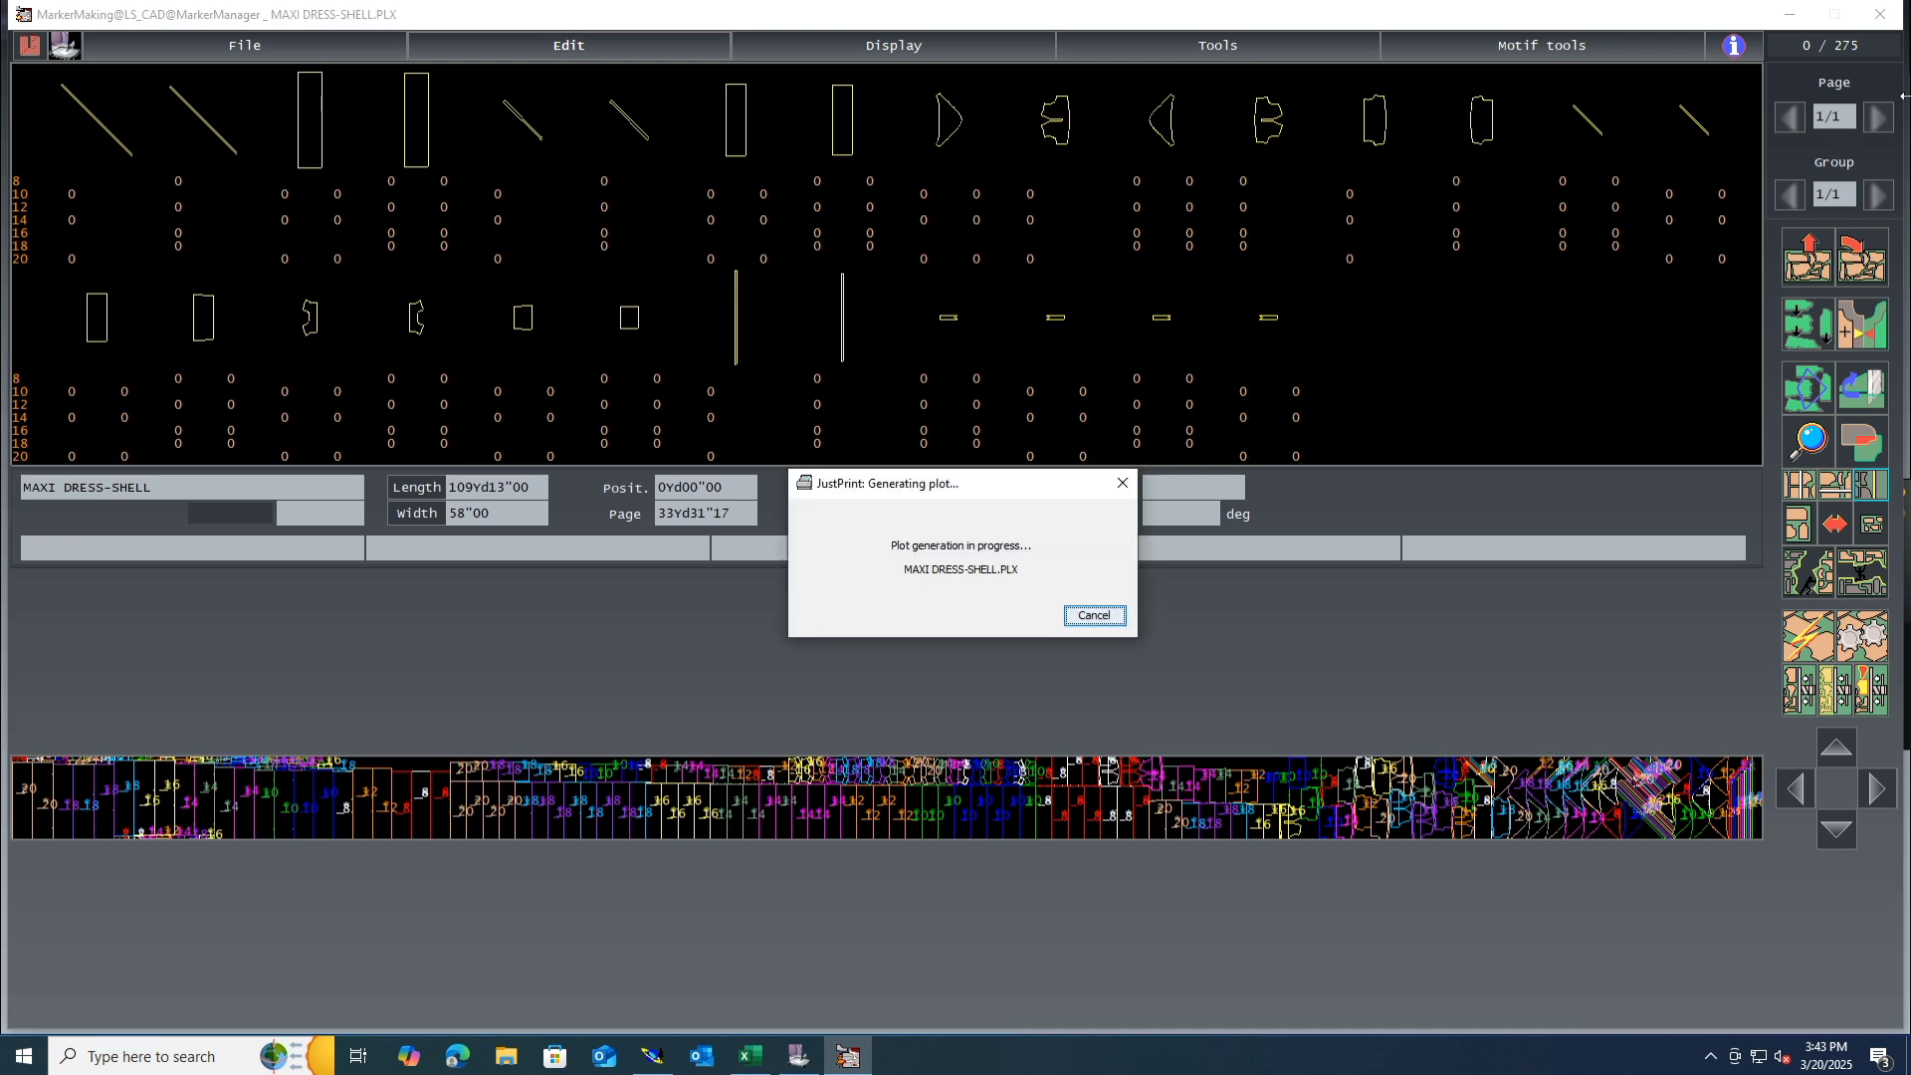
Step: Minimise the marker windows, move the 2072974- LACE UP MAXI DRESS folder to a free spot on the desktop, and open it
left_click(1792, 20)
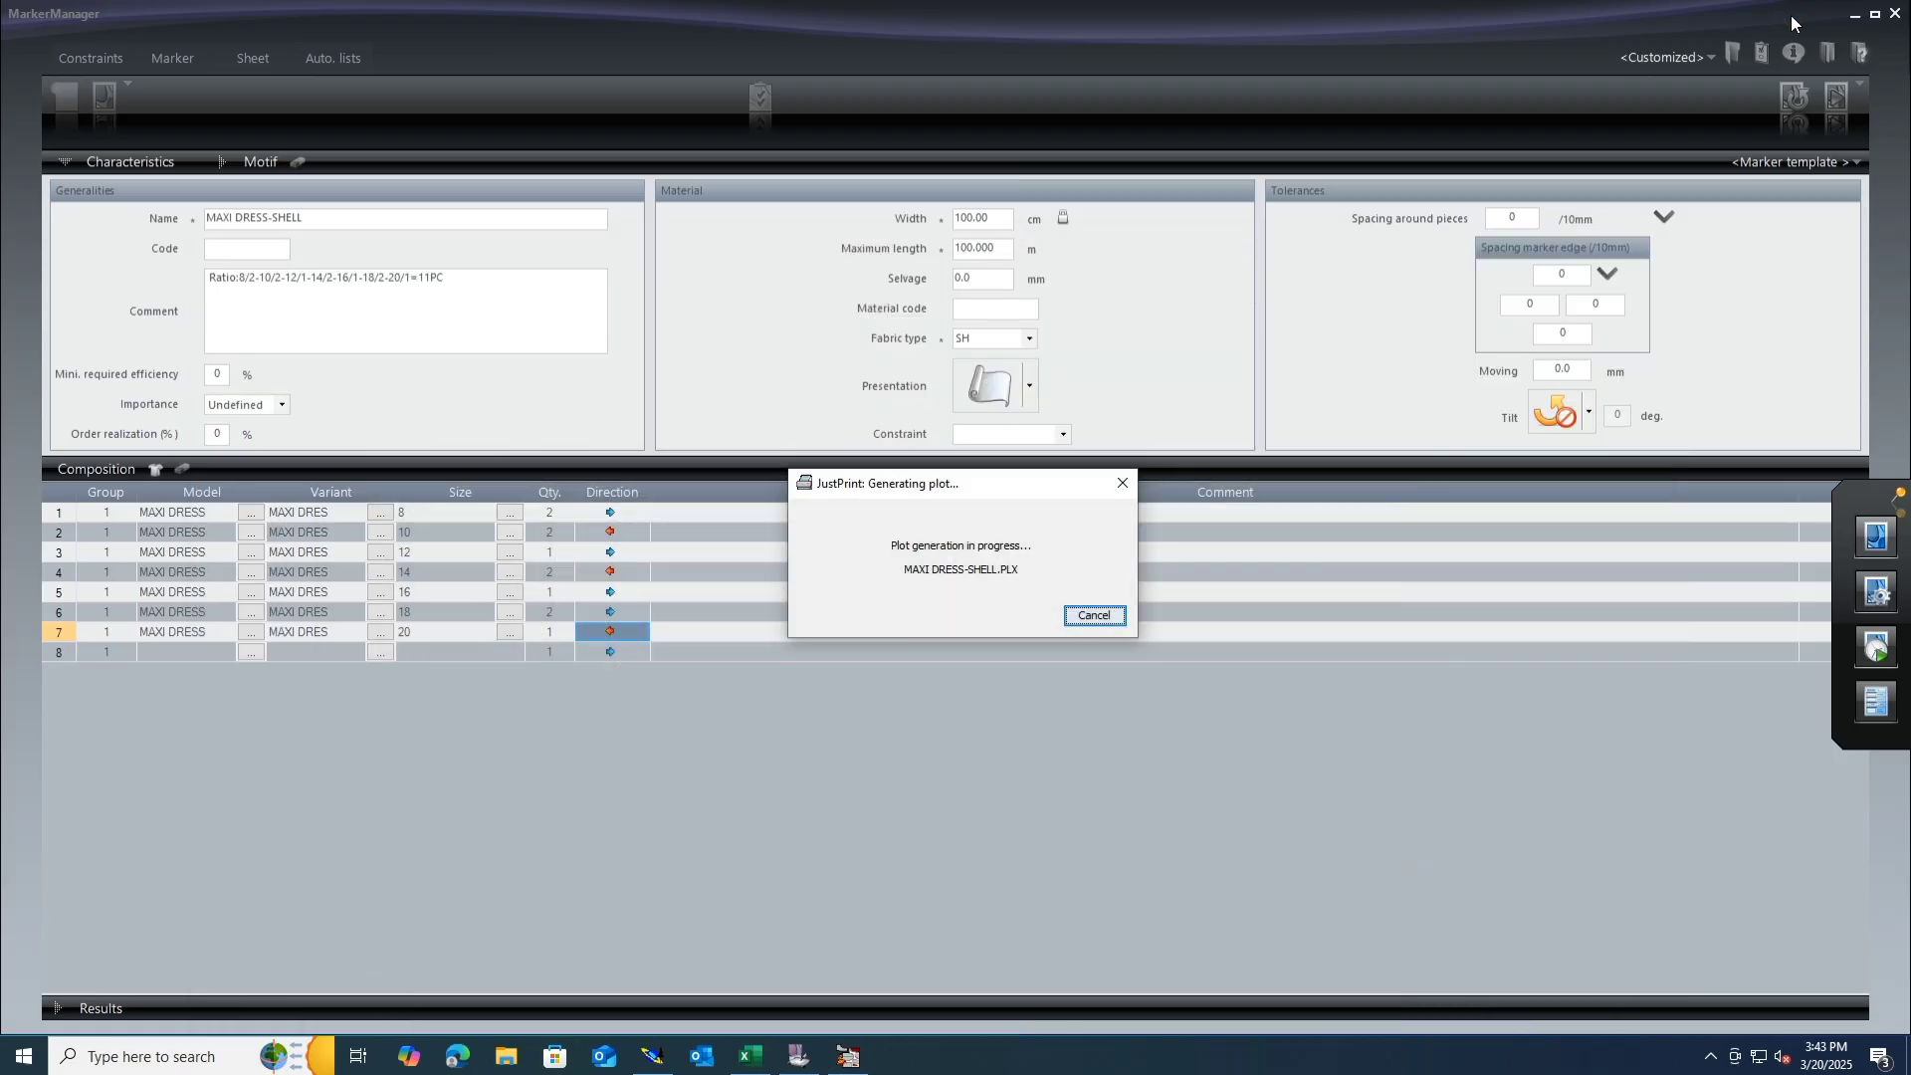
left_click(1864, 25)
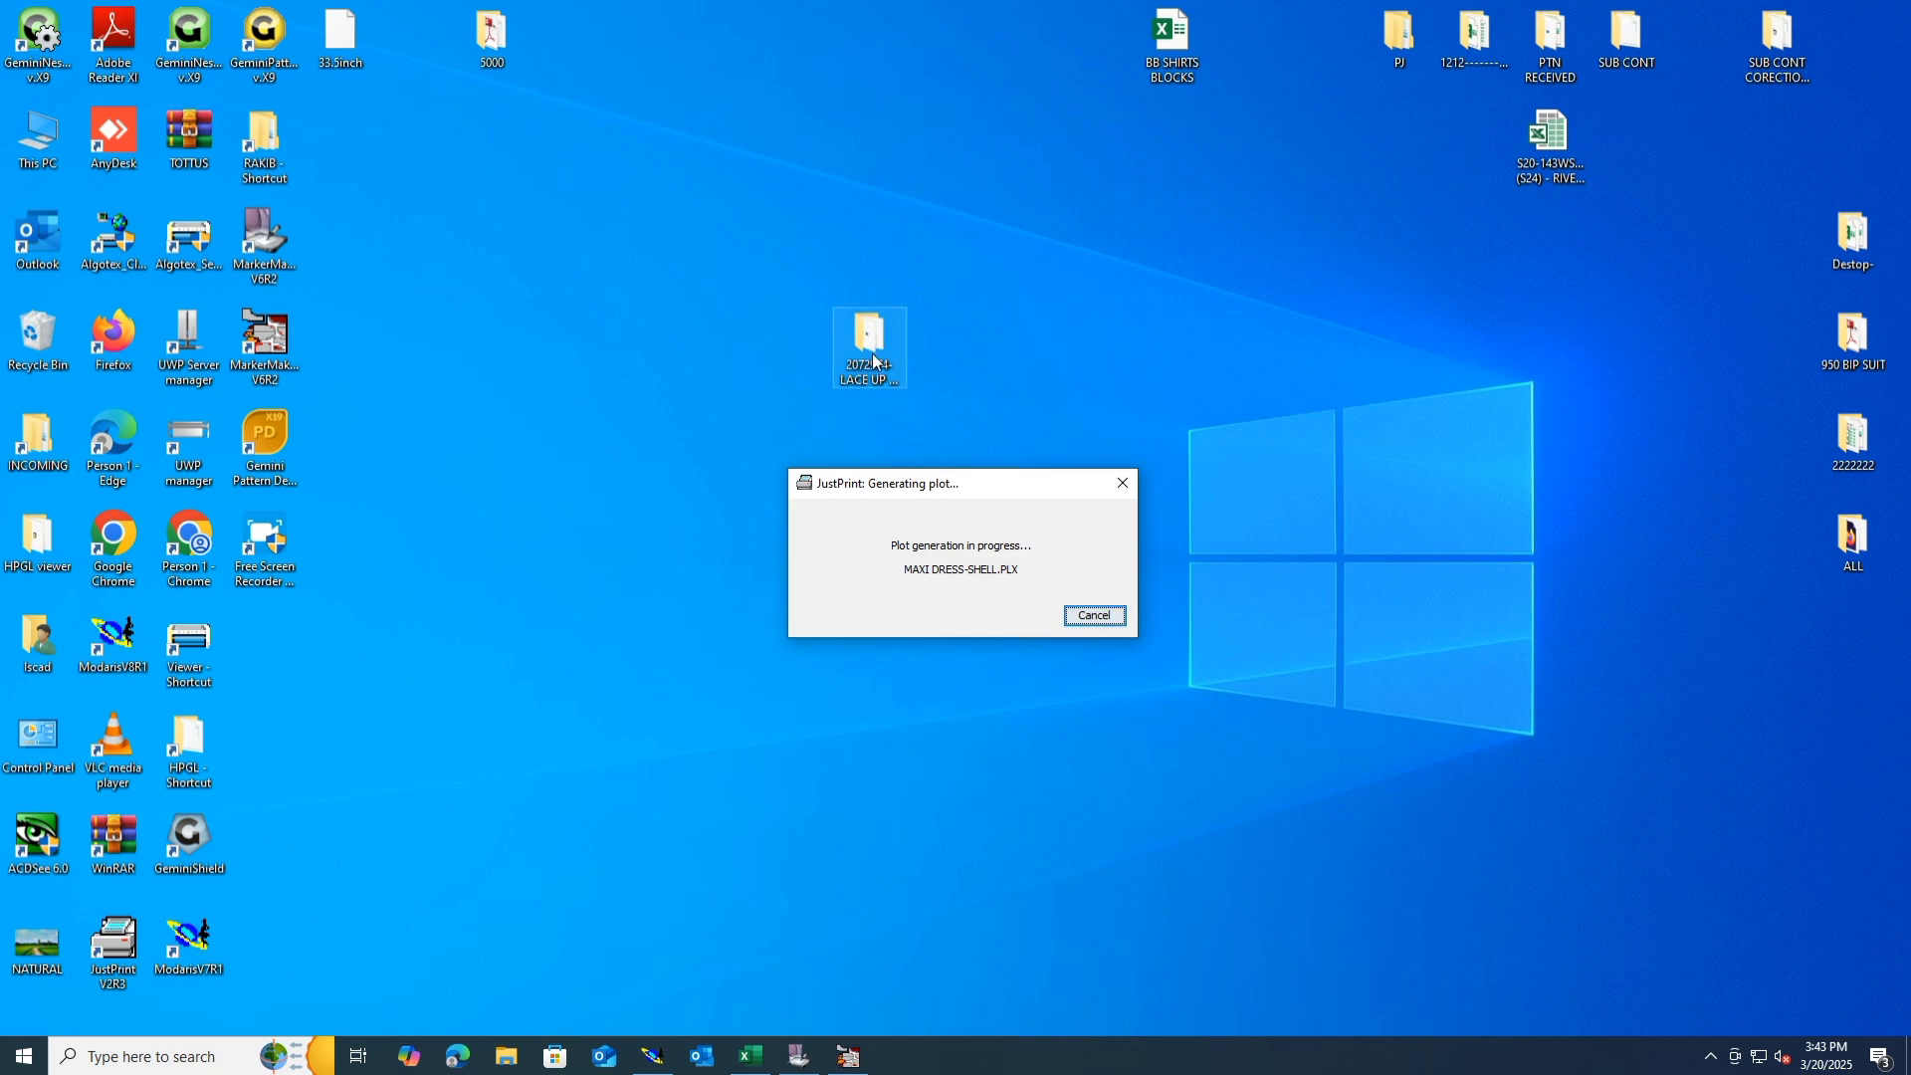
left_click_drag(870, 352, 1551, 357)
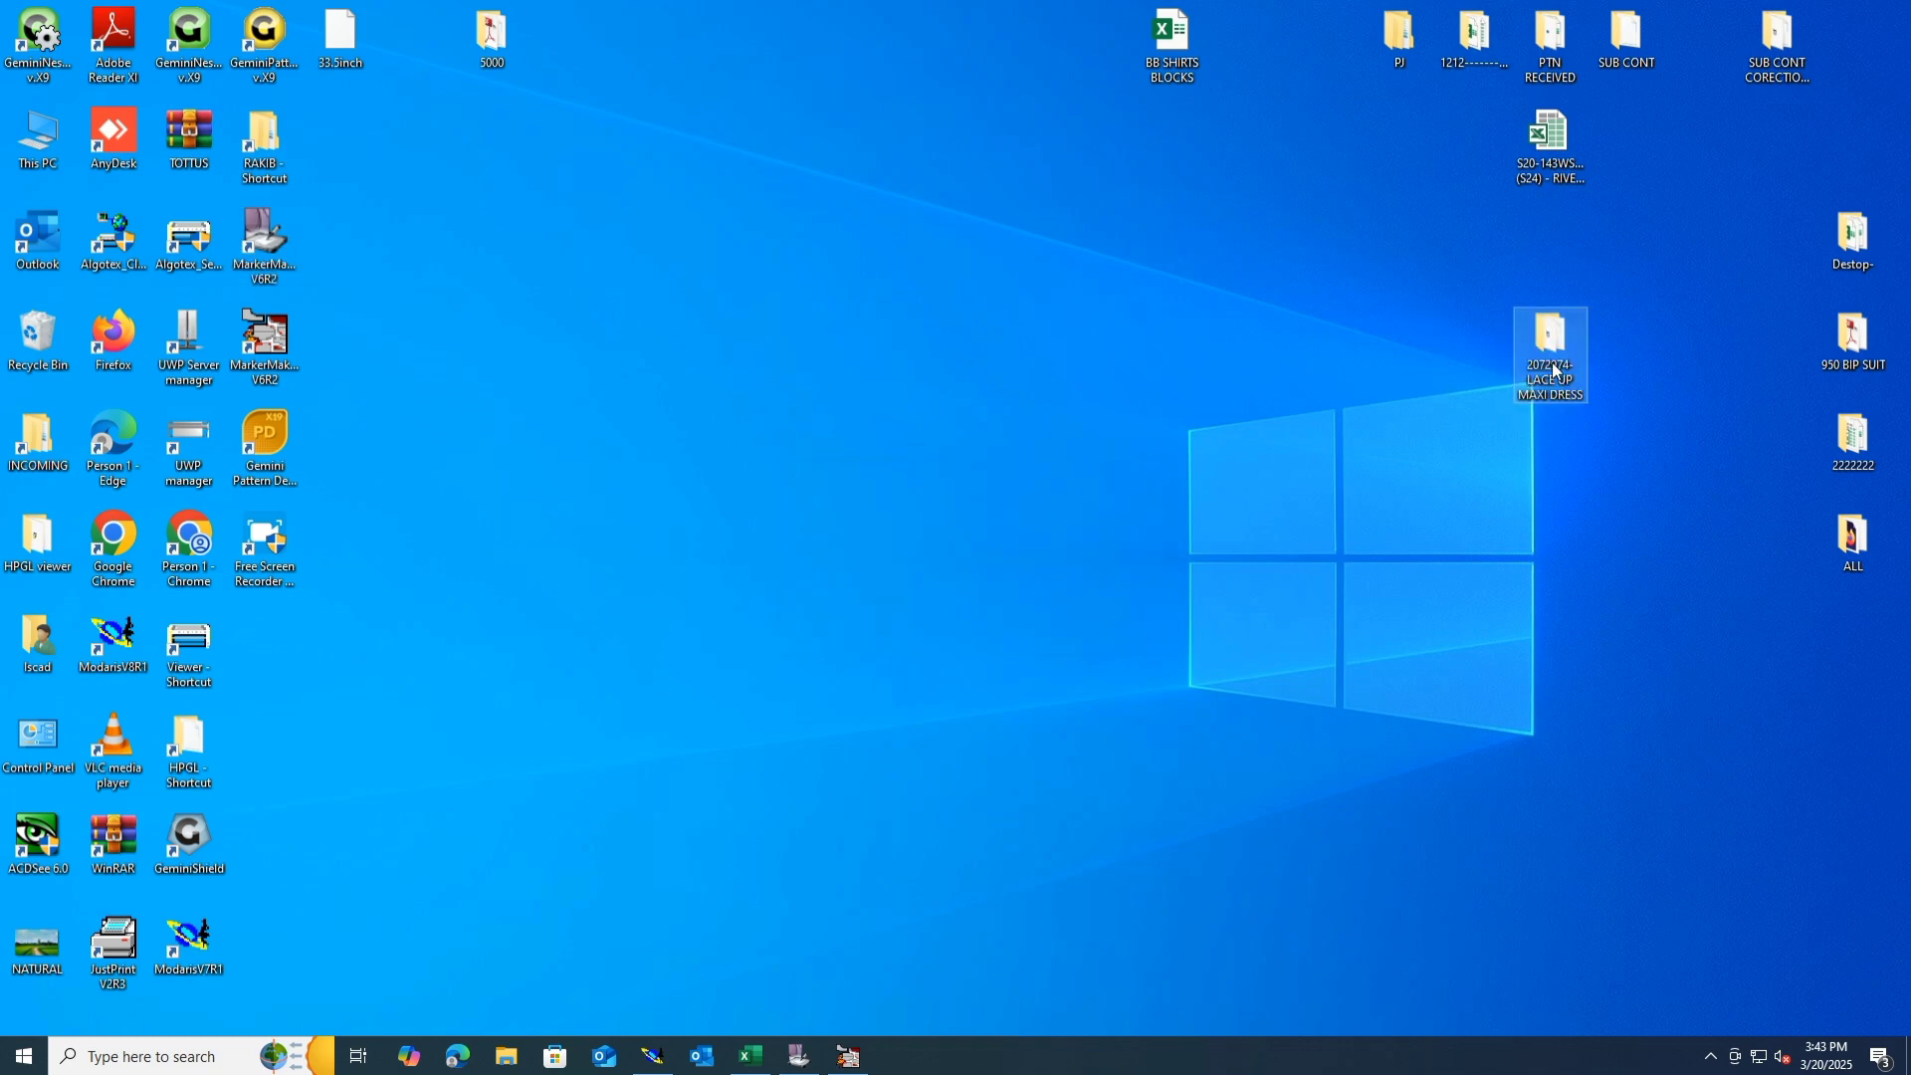
double_click(1553, 363)
left_click(1841, 10)
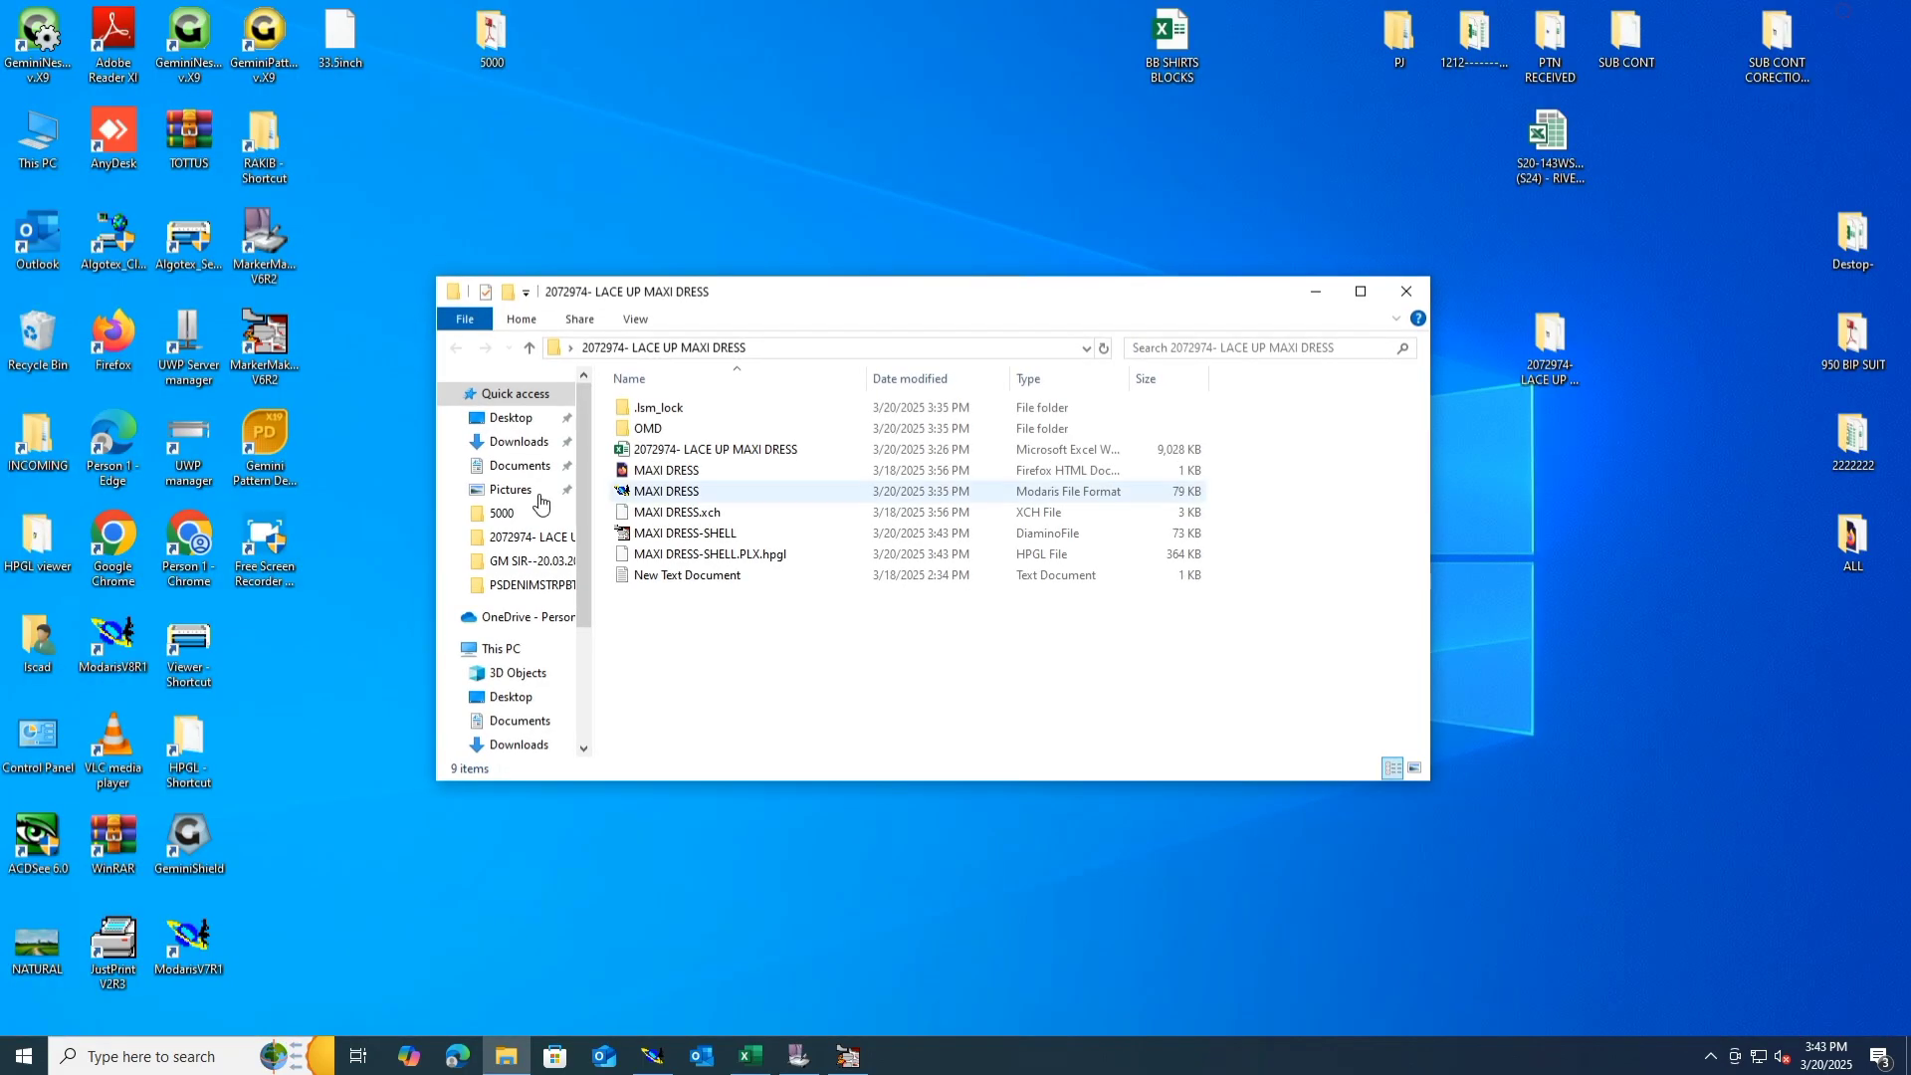
Step: Preview MAXI DRESS-SHELL.PLX.hpgl full screen in Algotex Viewer, and close the viewer and the folder
double_click(182, 669)
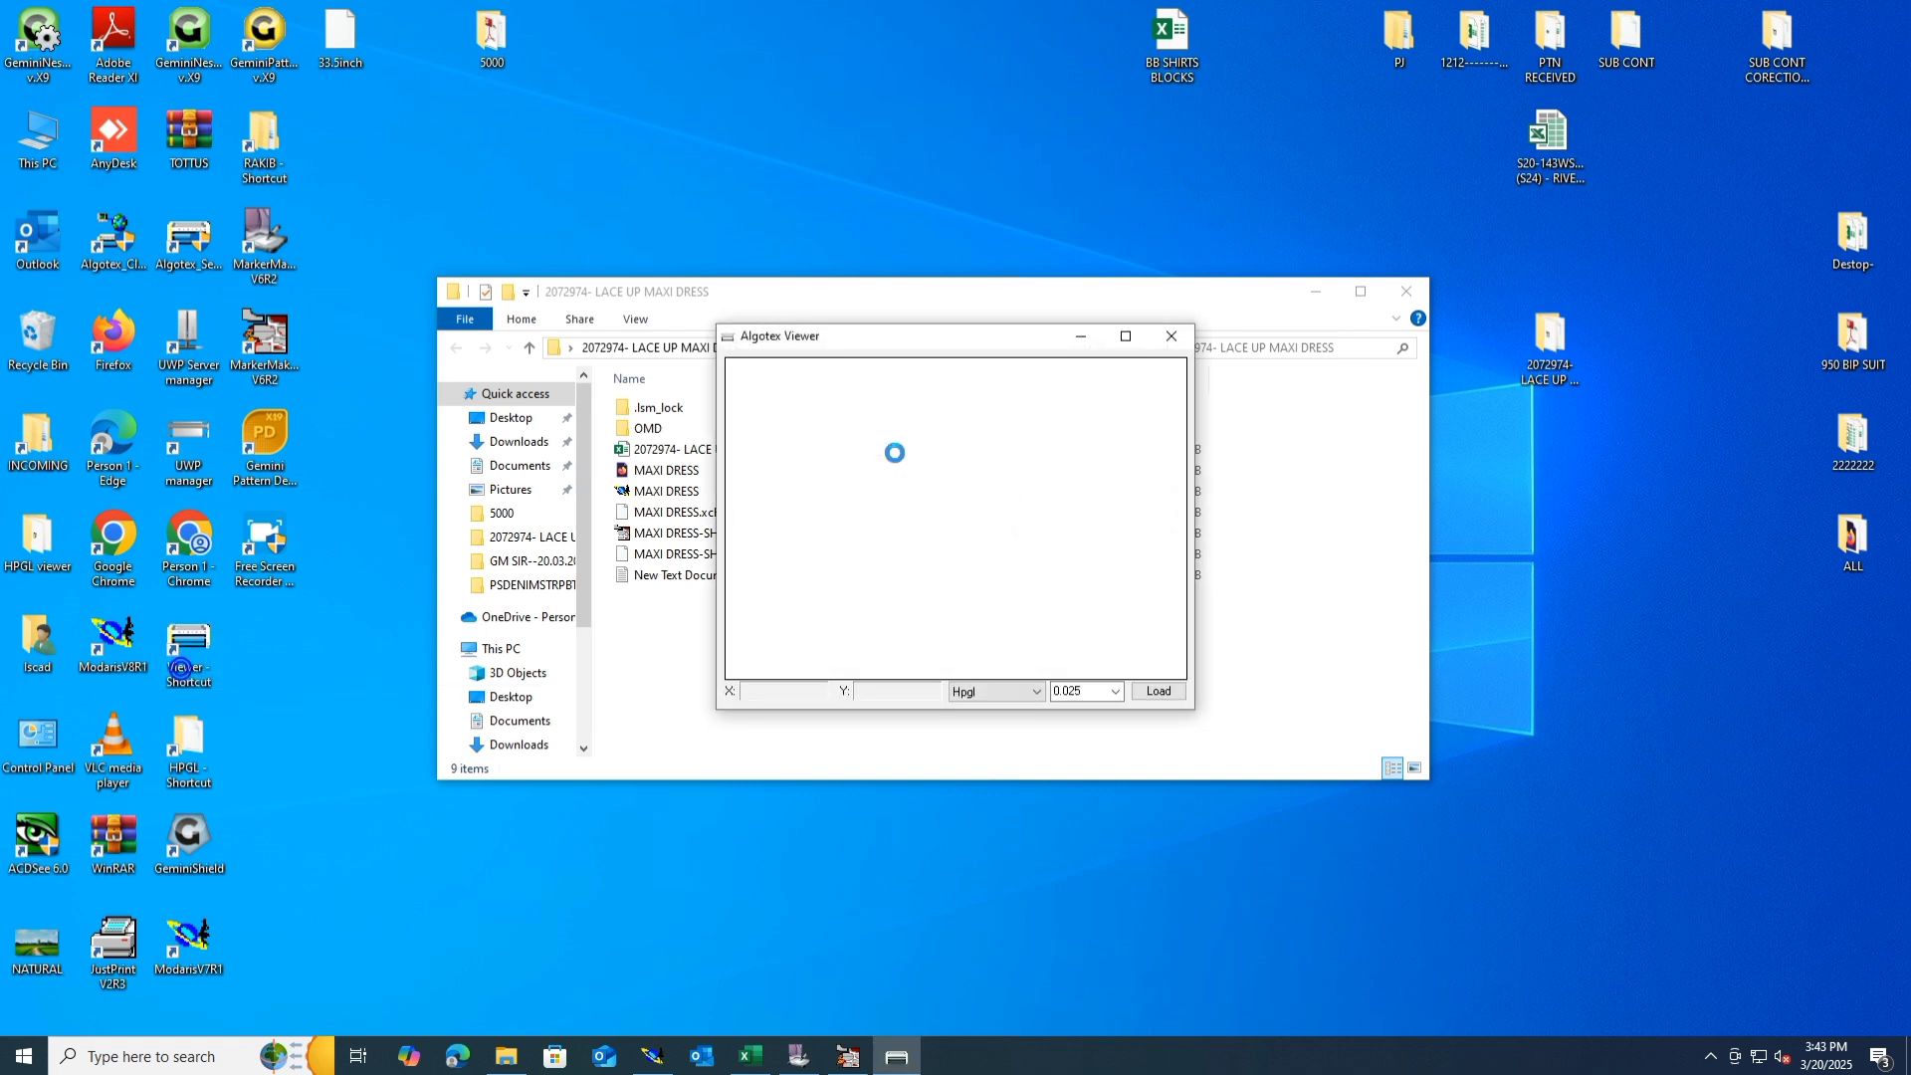
left_click_drag(902, 333, 1200, 289)
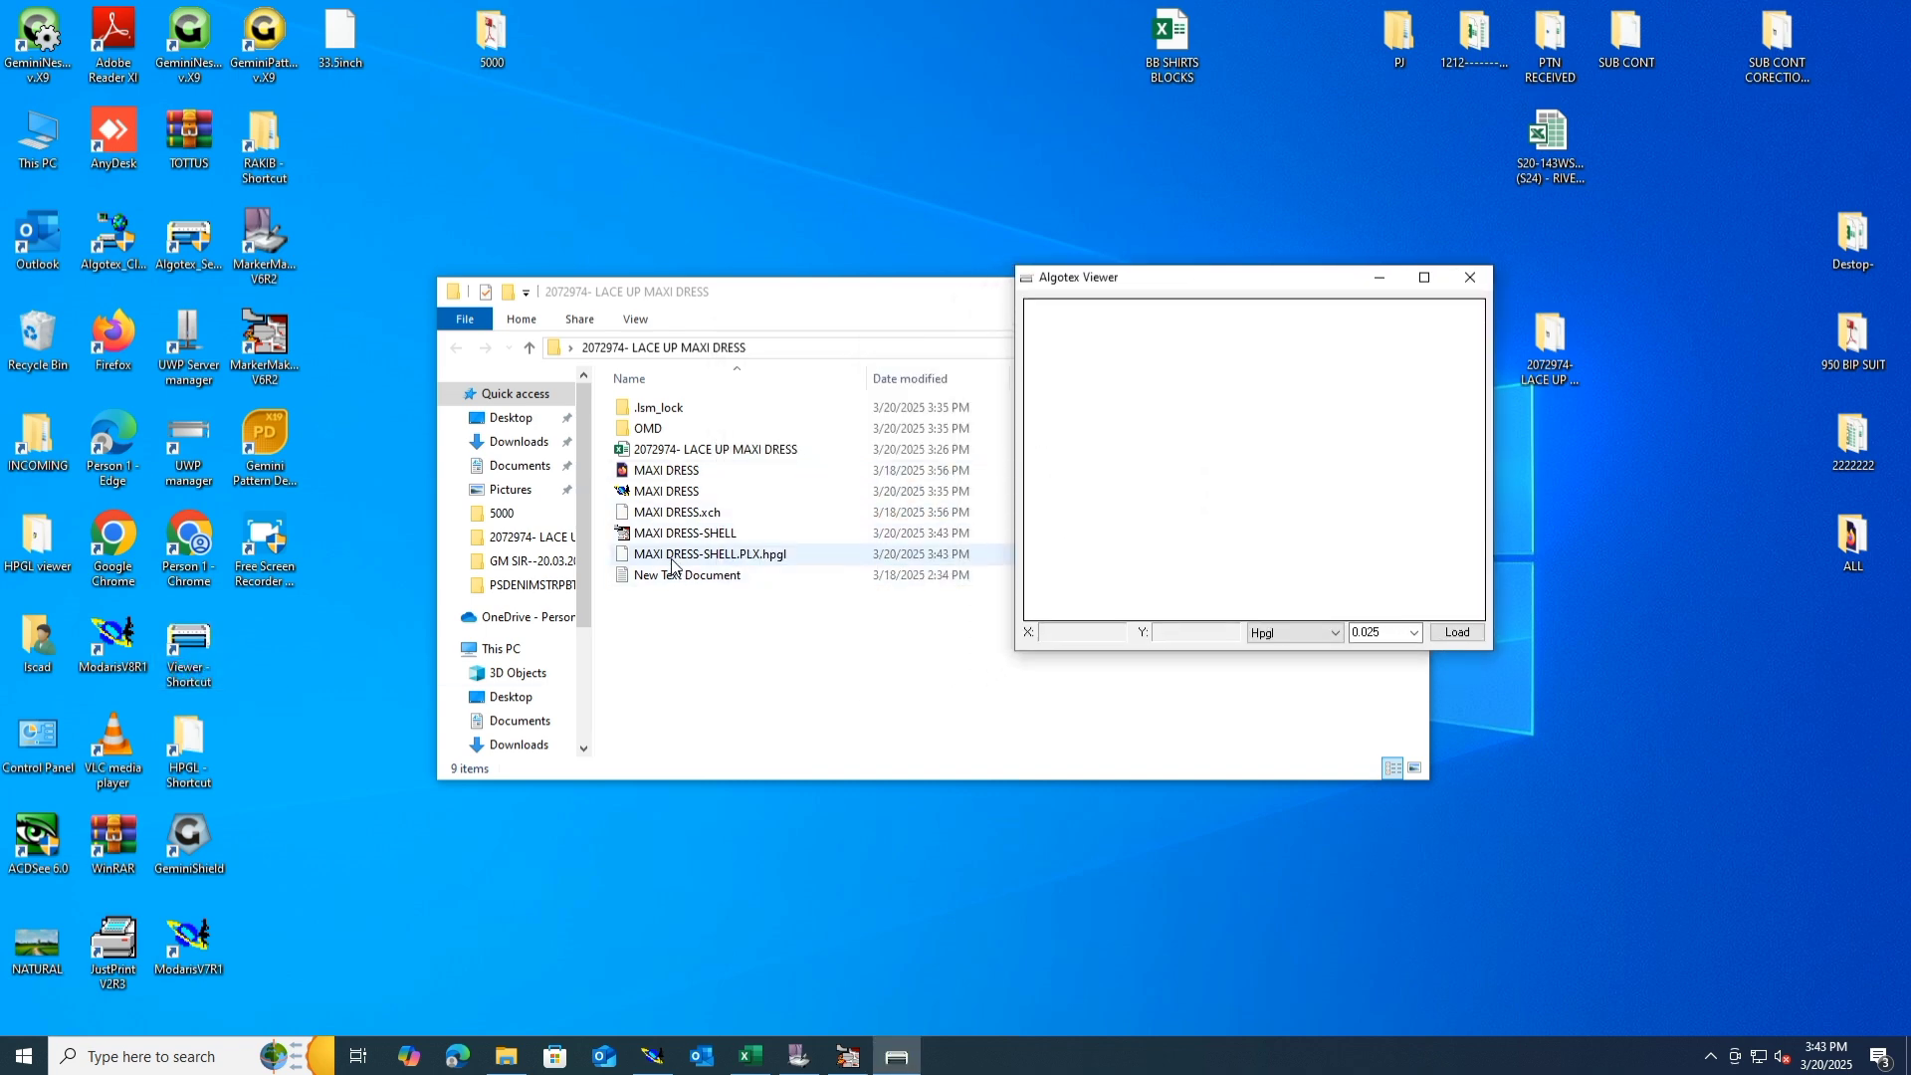
left_click_drag(675, 555, 1170, 495)
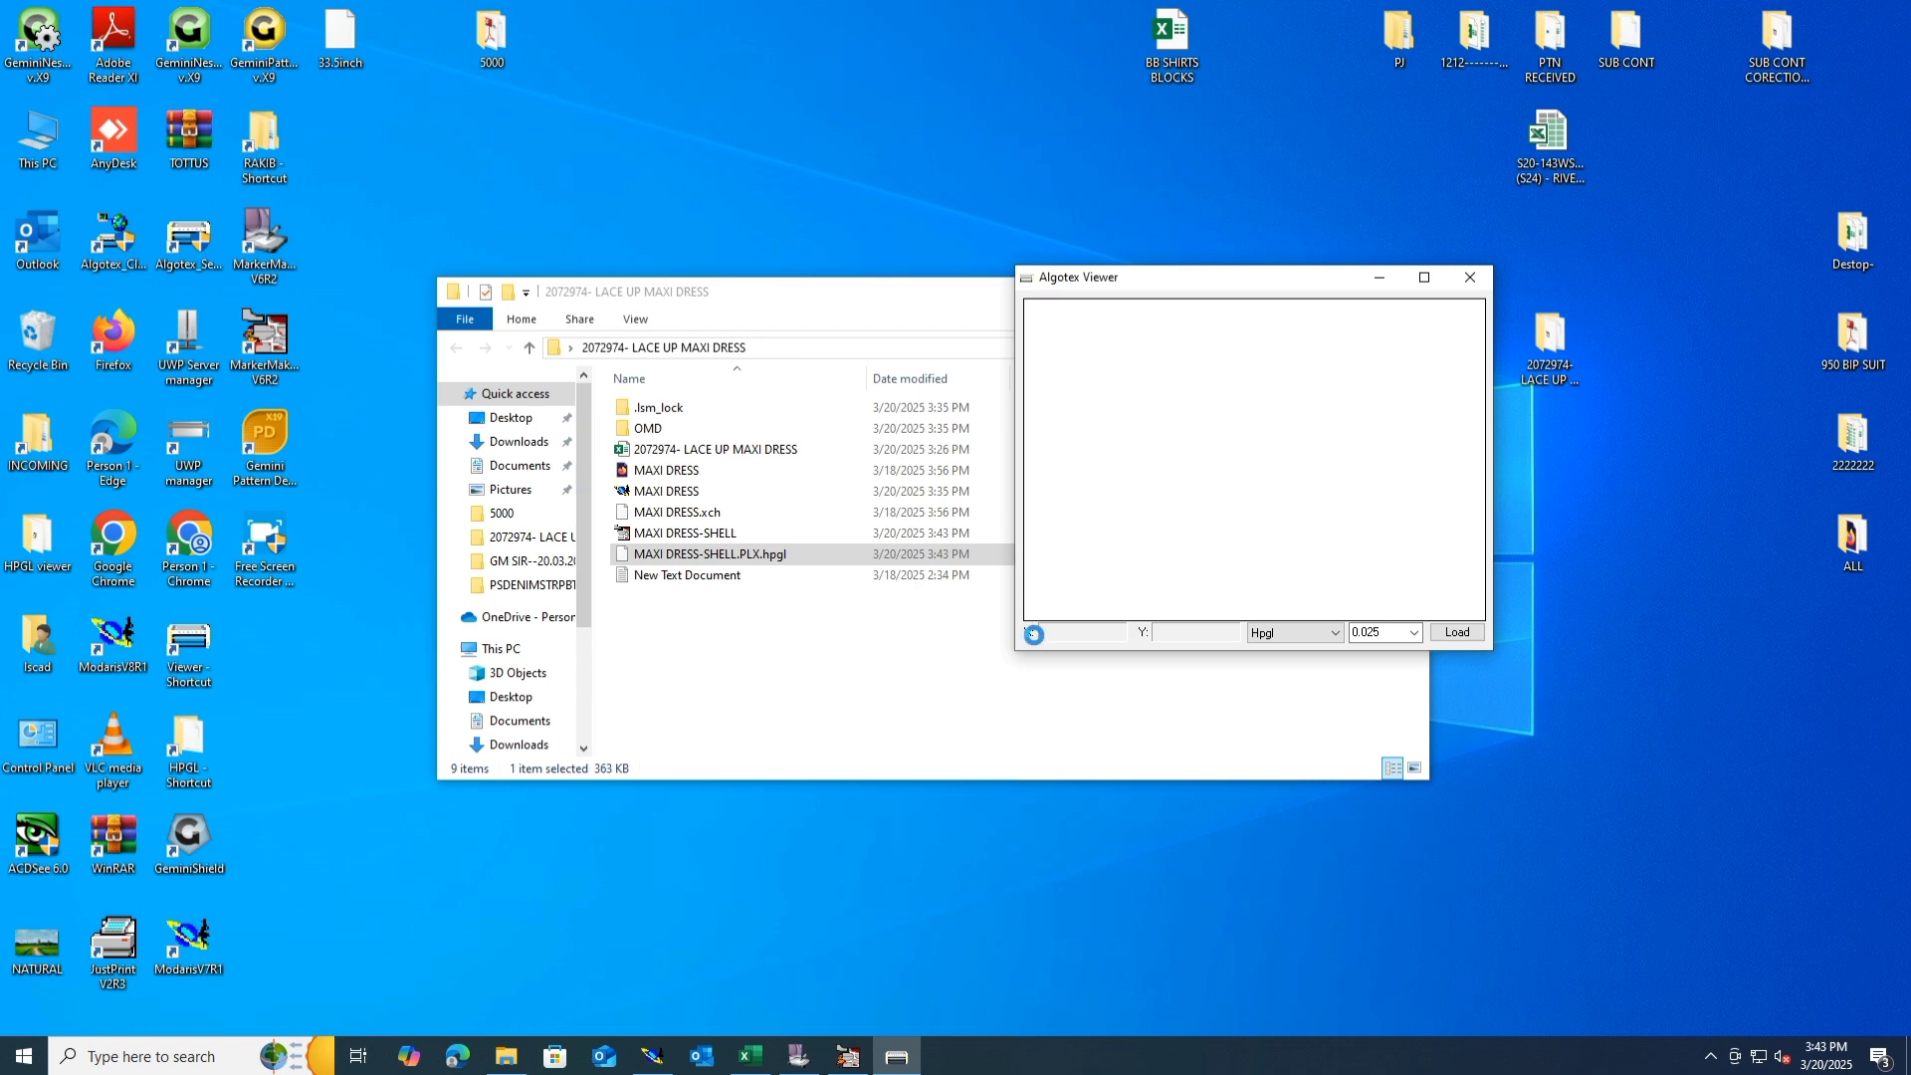
left_click(1426, 280)
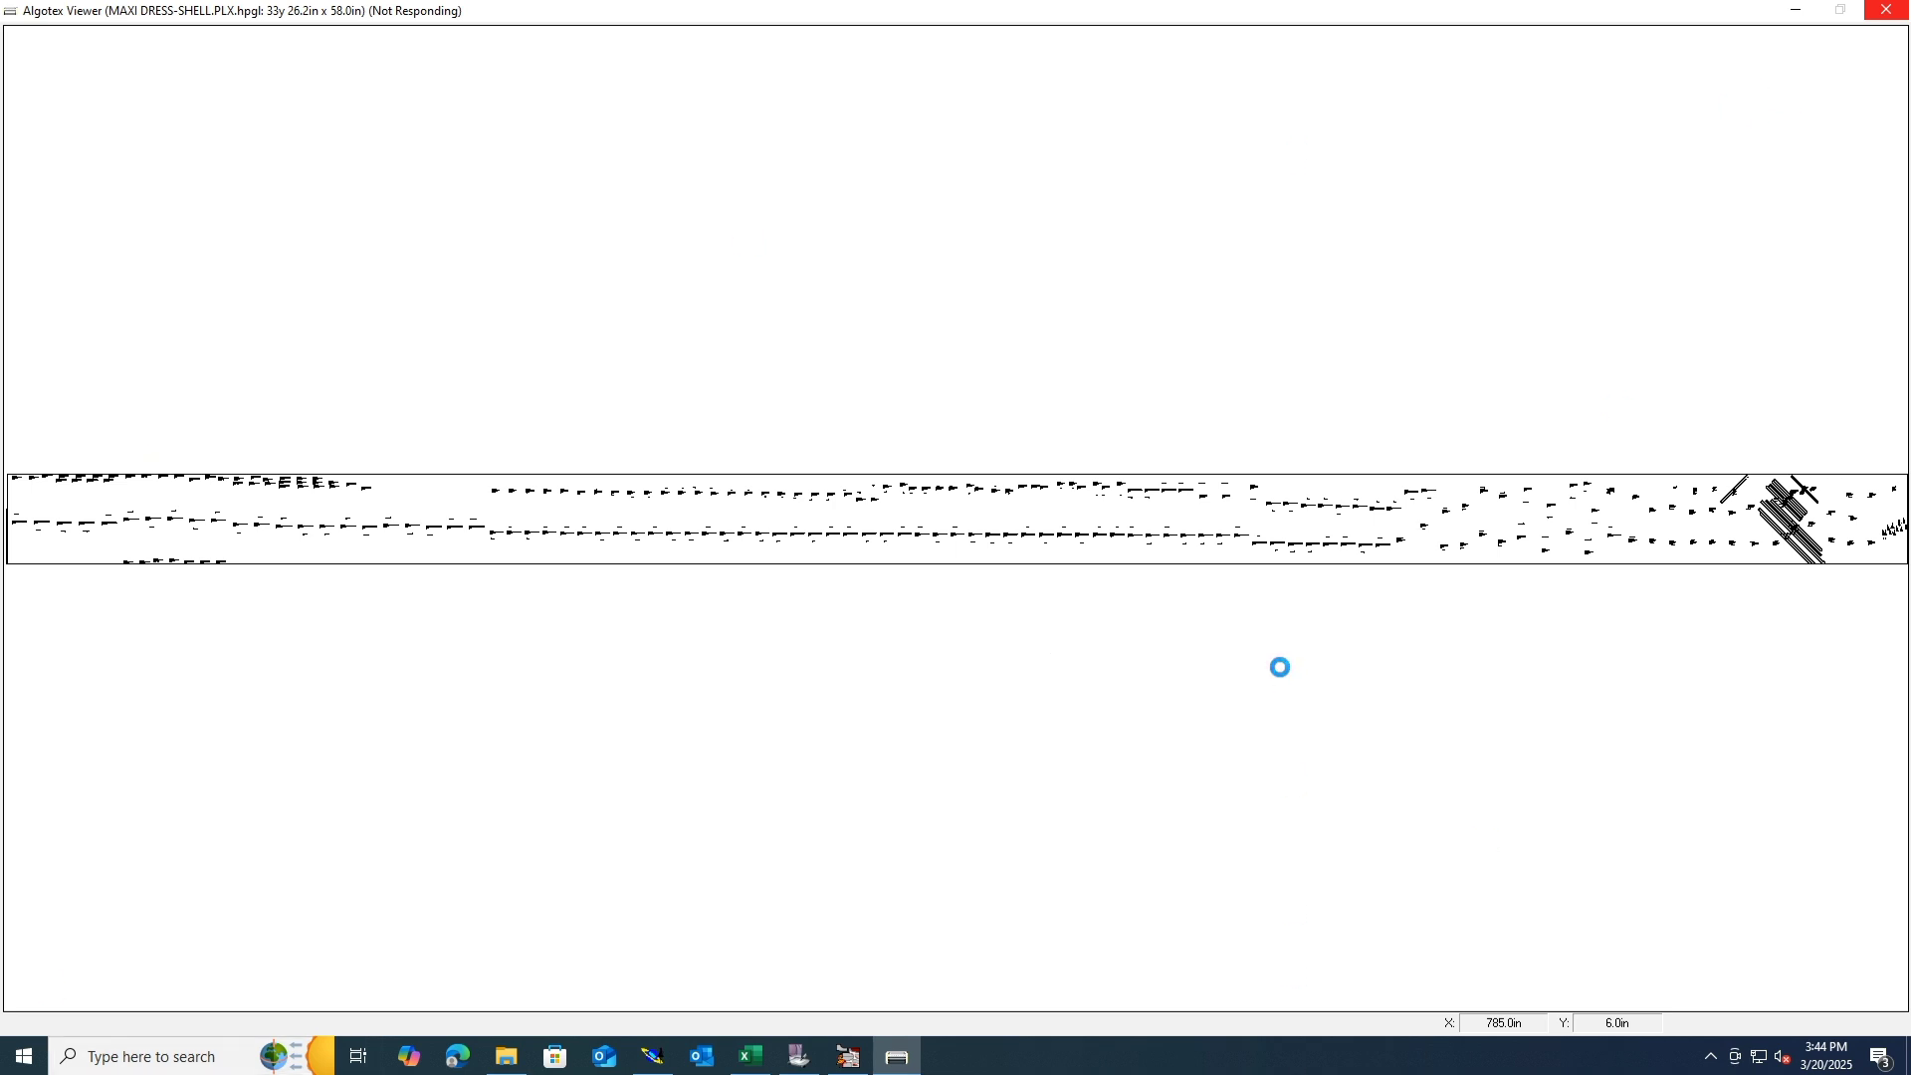
left_click(1886, 12)
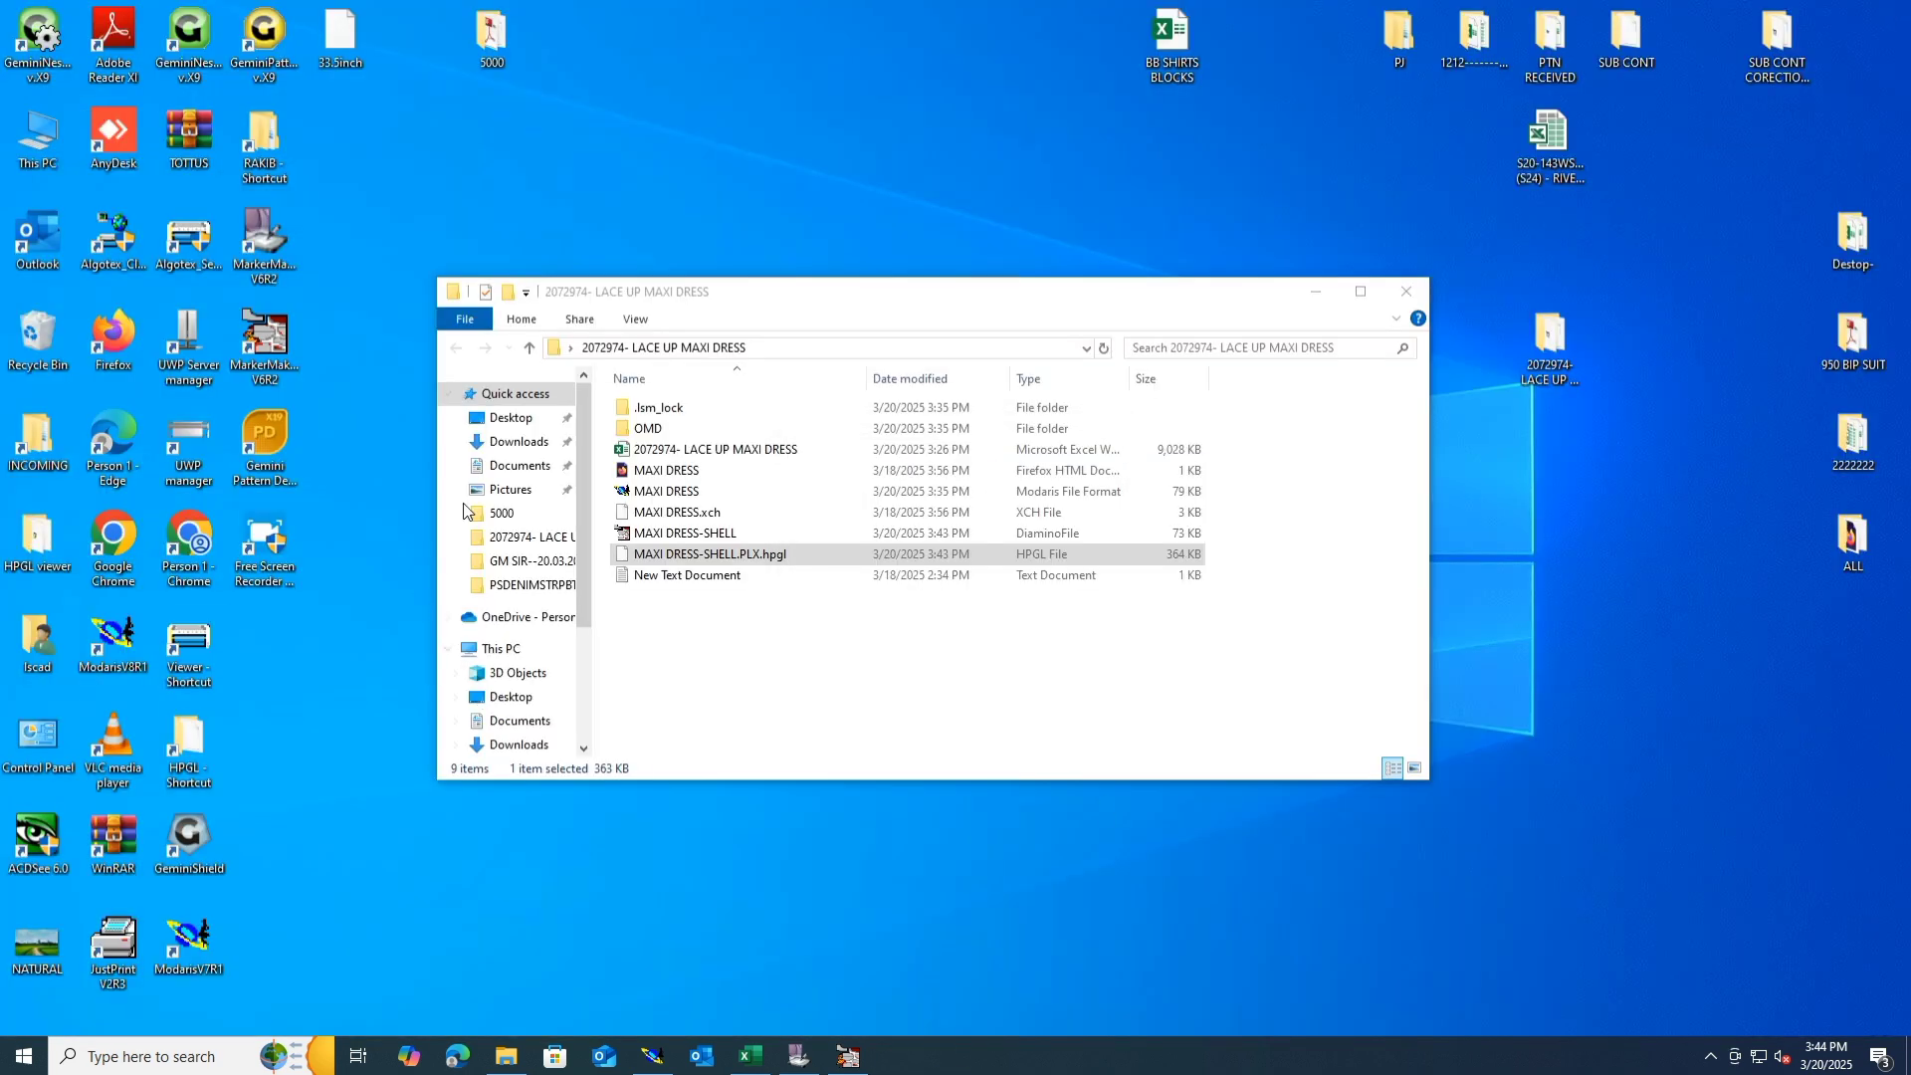
left_click(1408, 295)
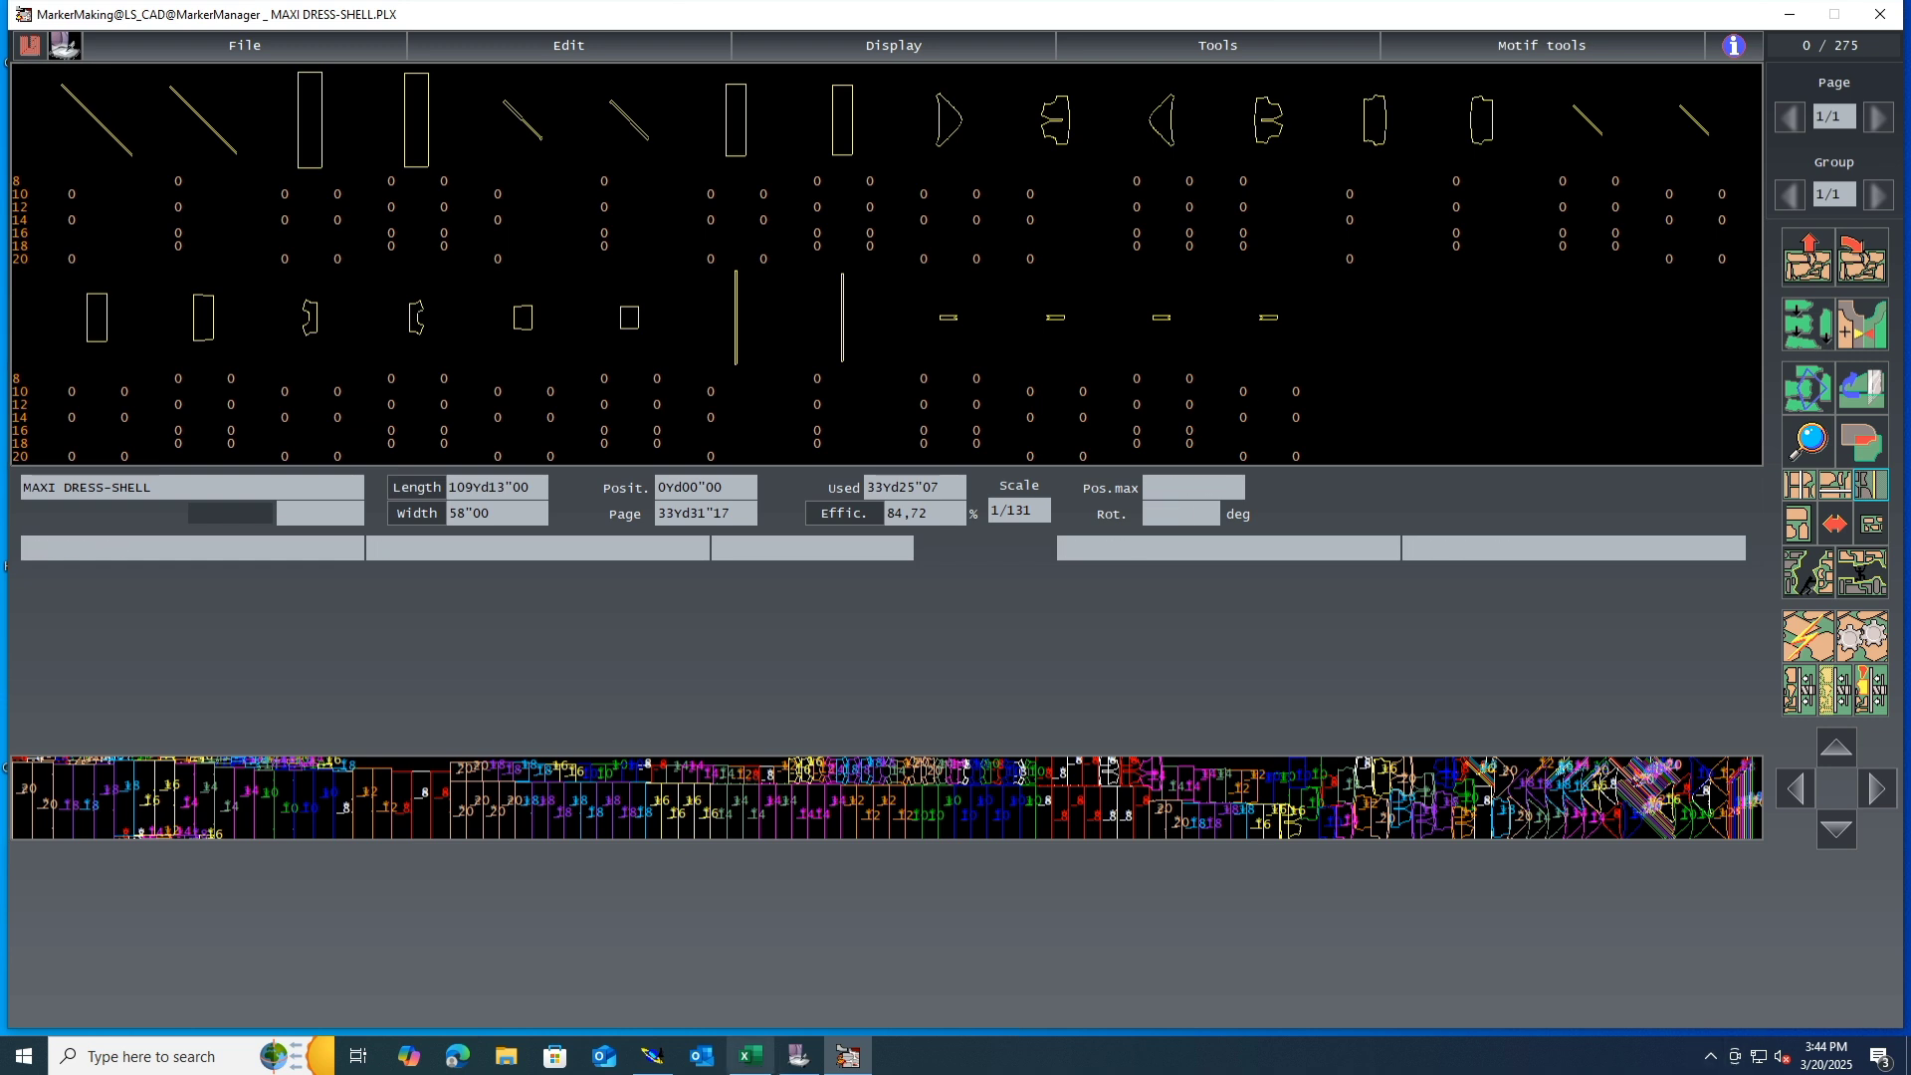
Step: Switch to the 2072974- LACE UP MAXI DRESS workbook in Excel and review the DESIGN sheet and the ROCK SPEC 8-20 measurements
left_click(748, 1058)
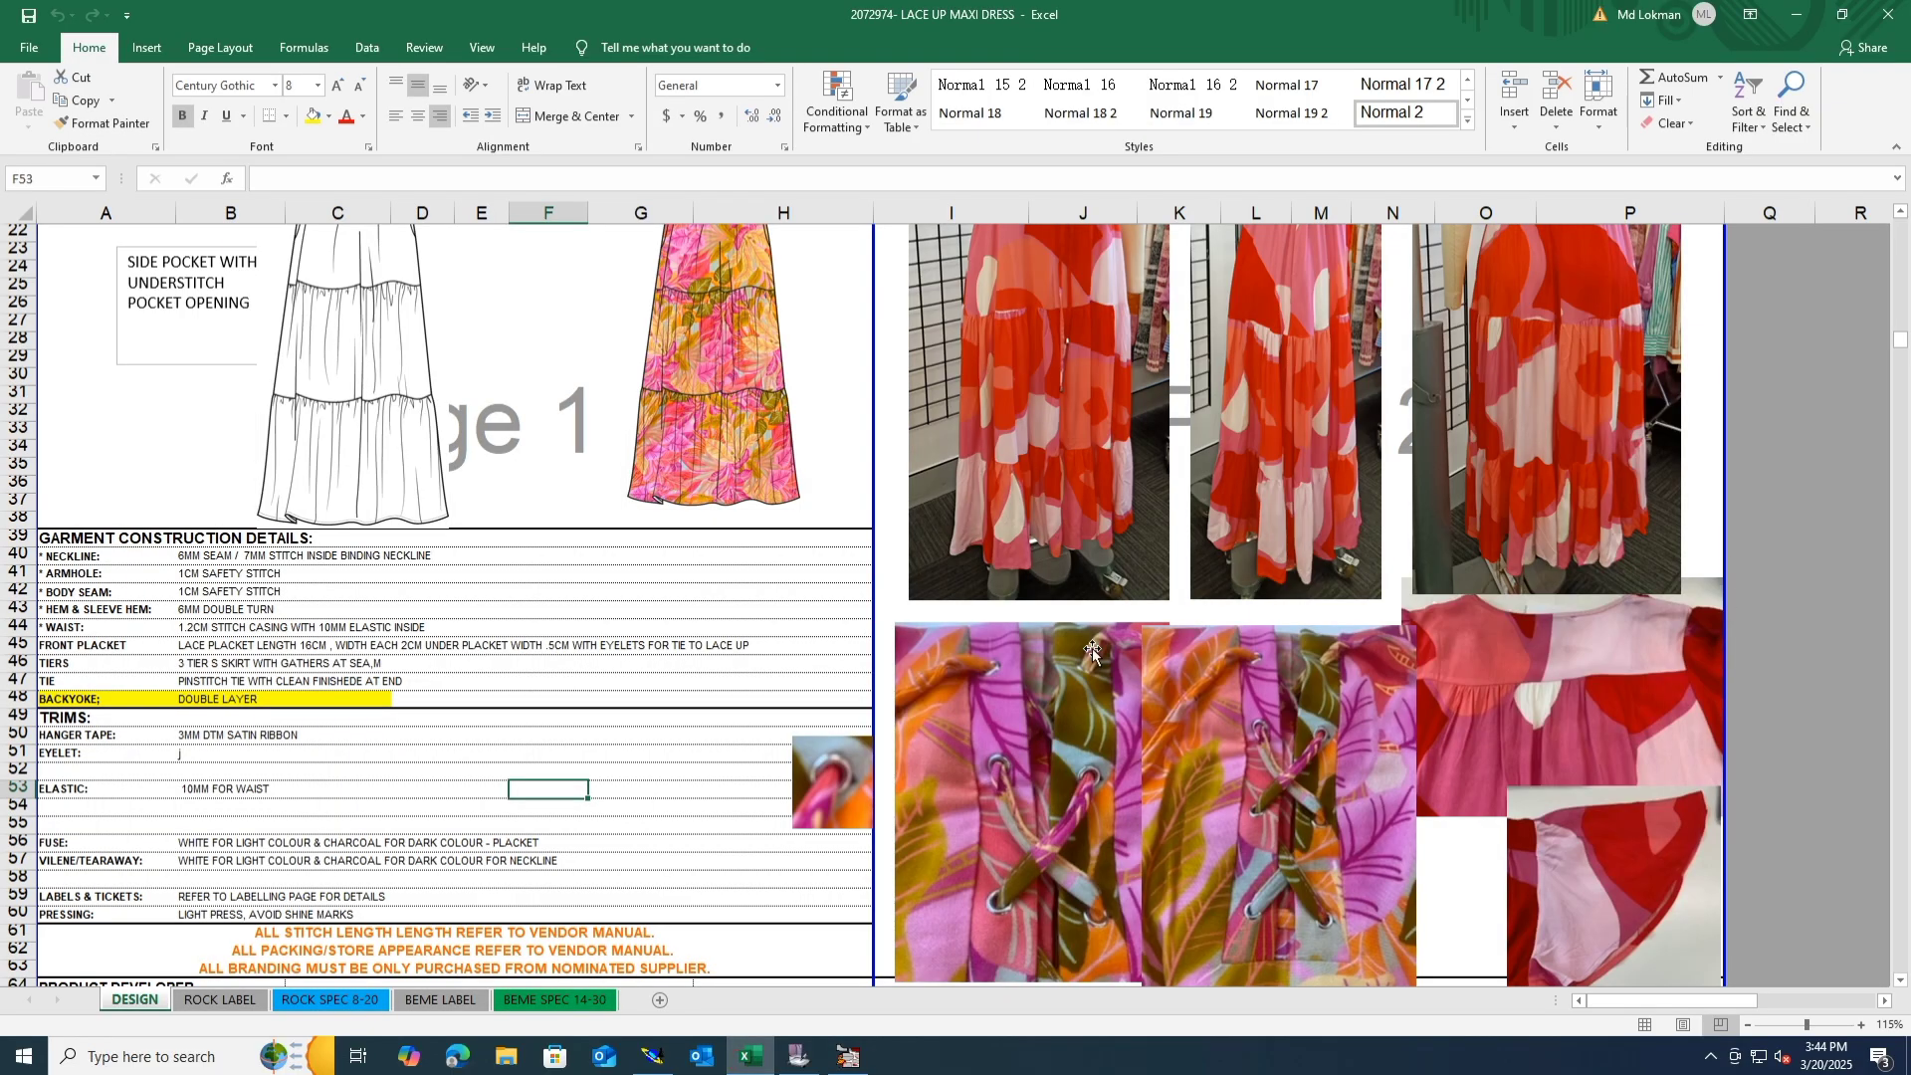
scroll(1006, 723, "up", 7)
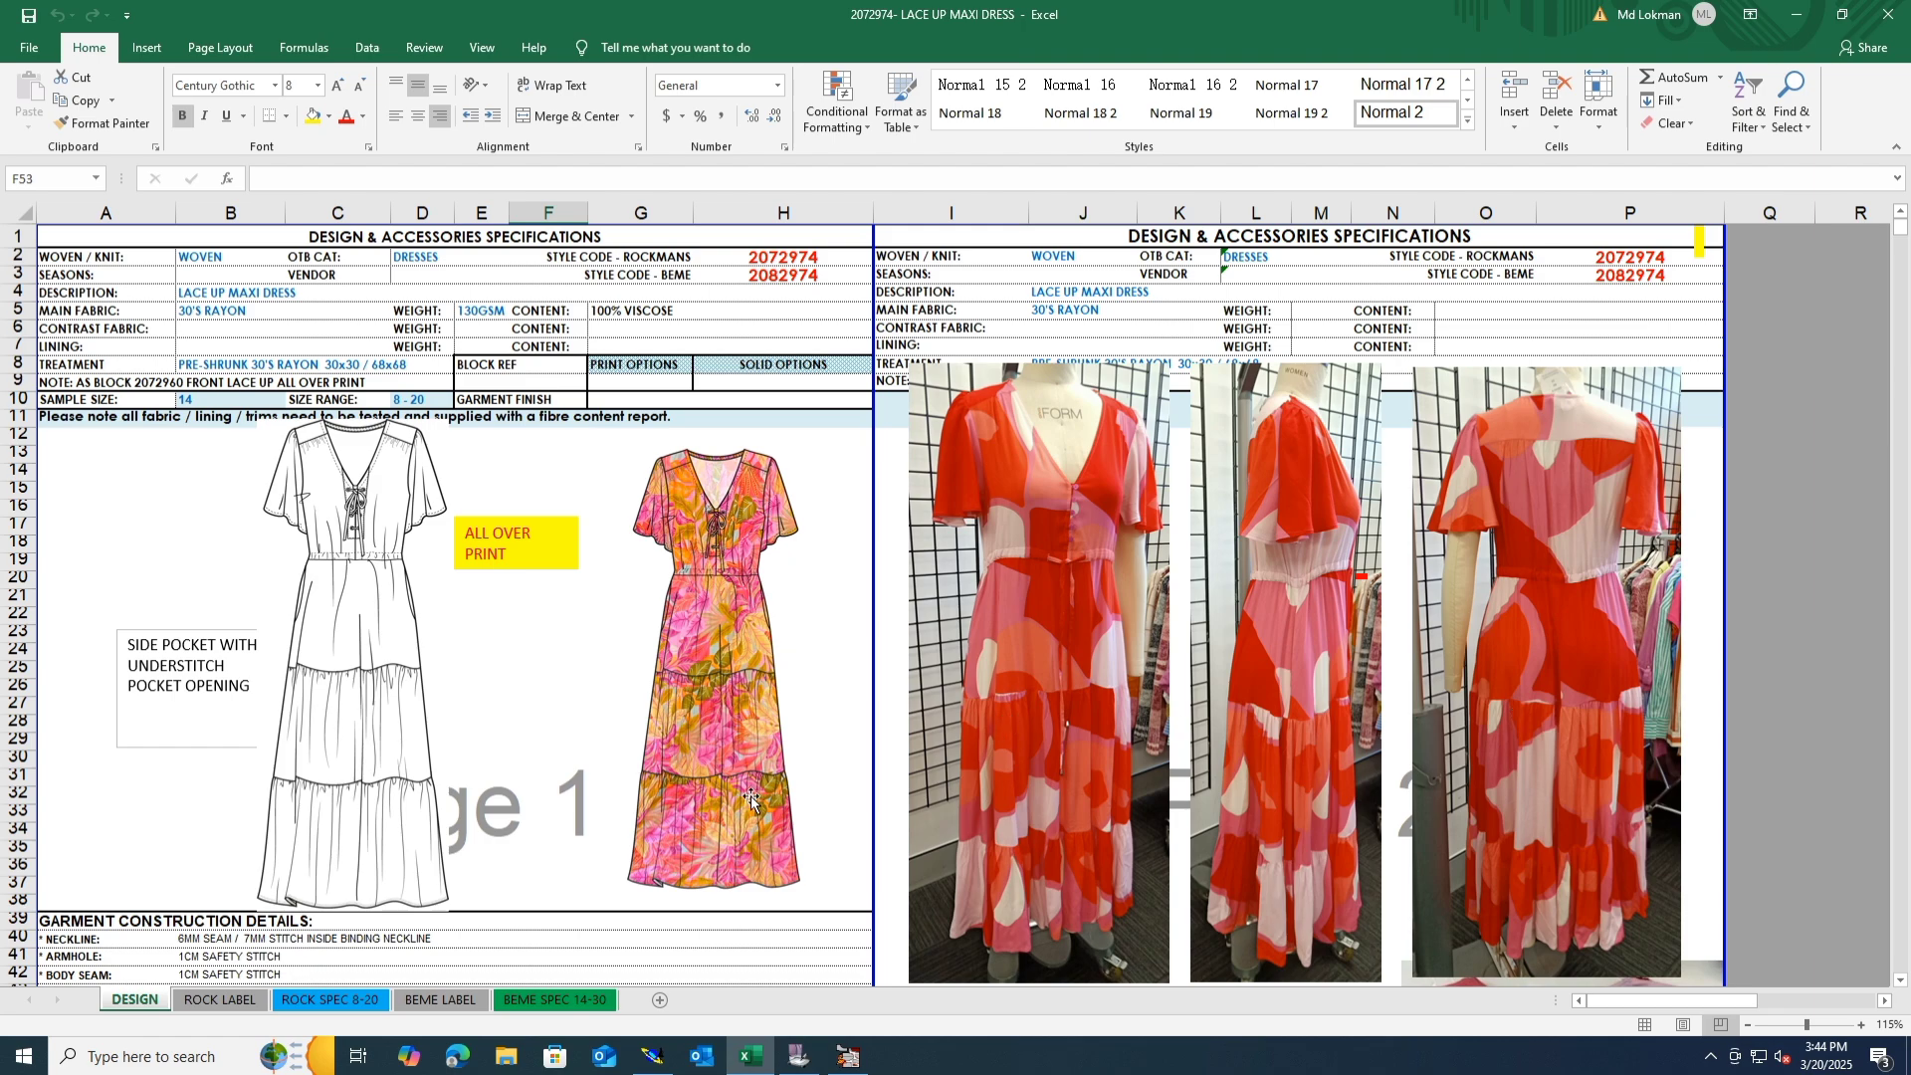
left_click(316, 1000)
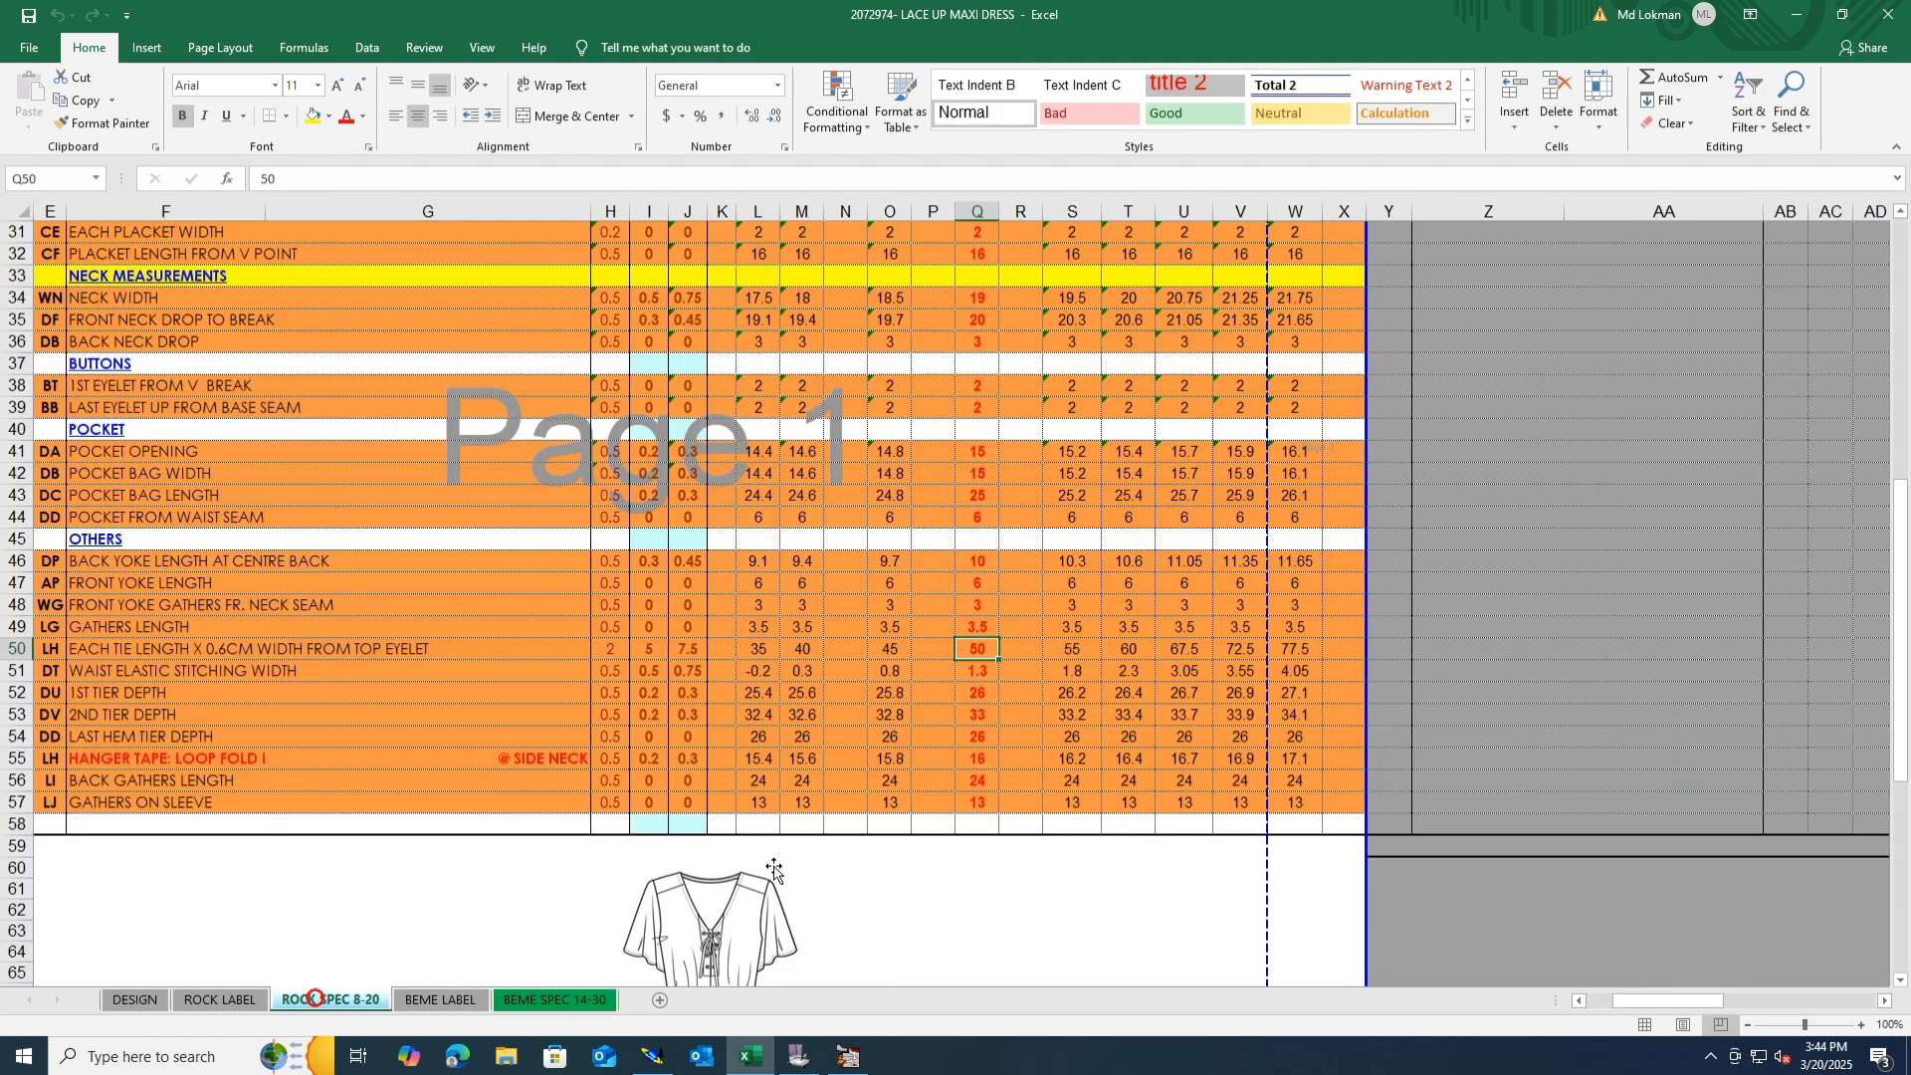
scroll(736, 861, "up", 7)
scroll(736, 863, "up", 2)
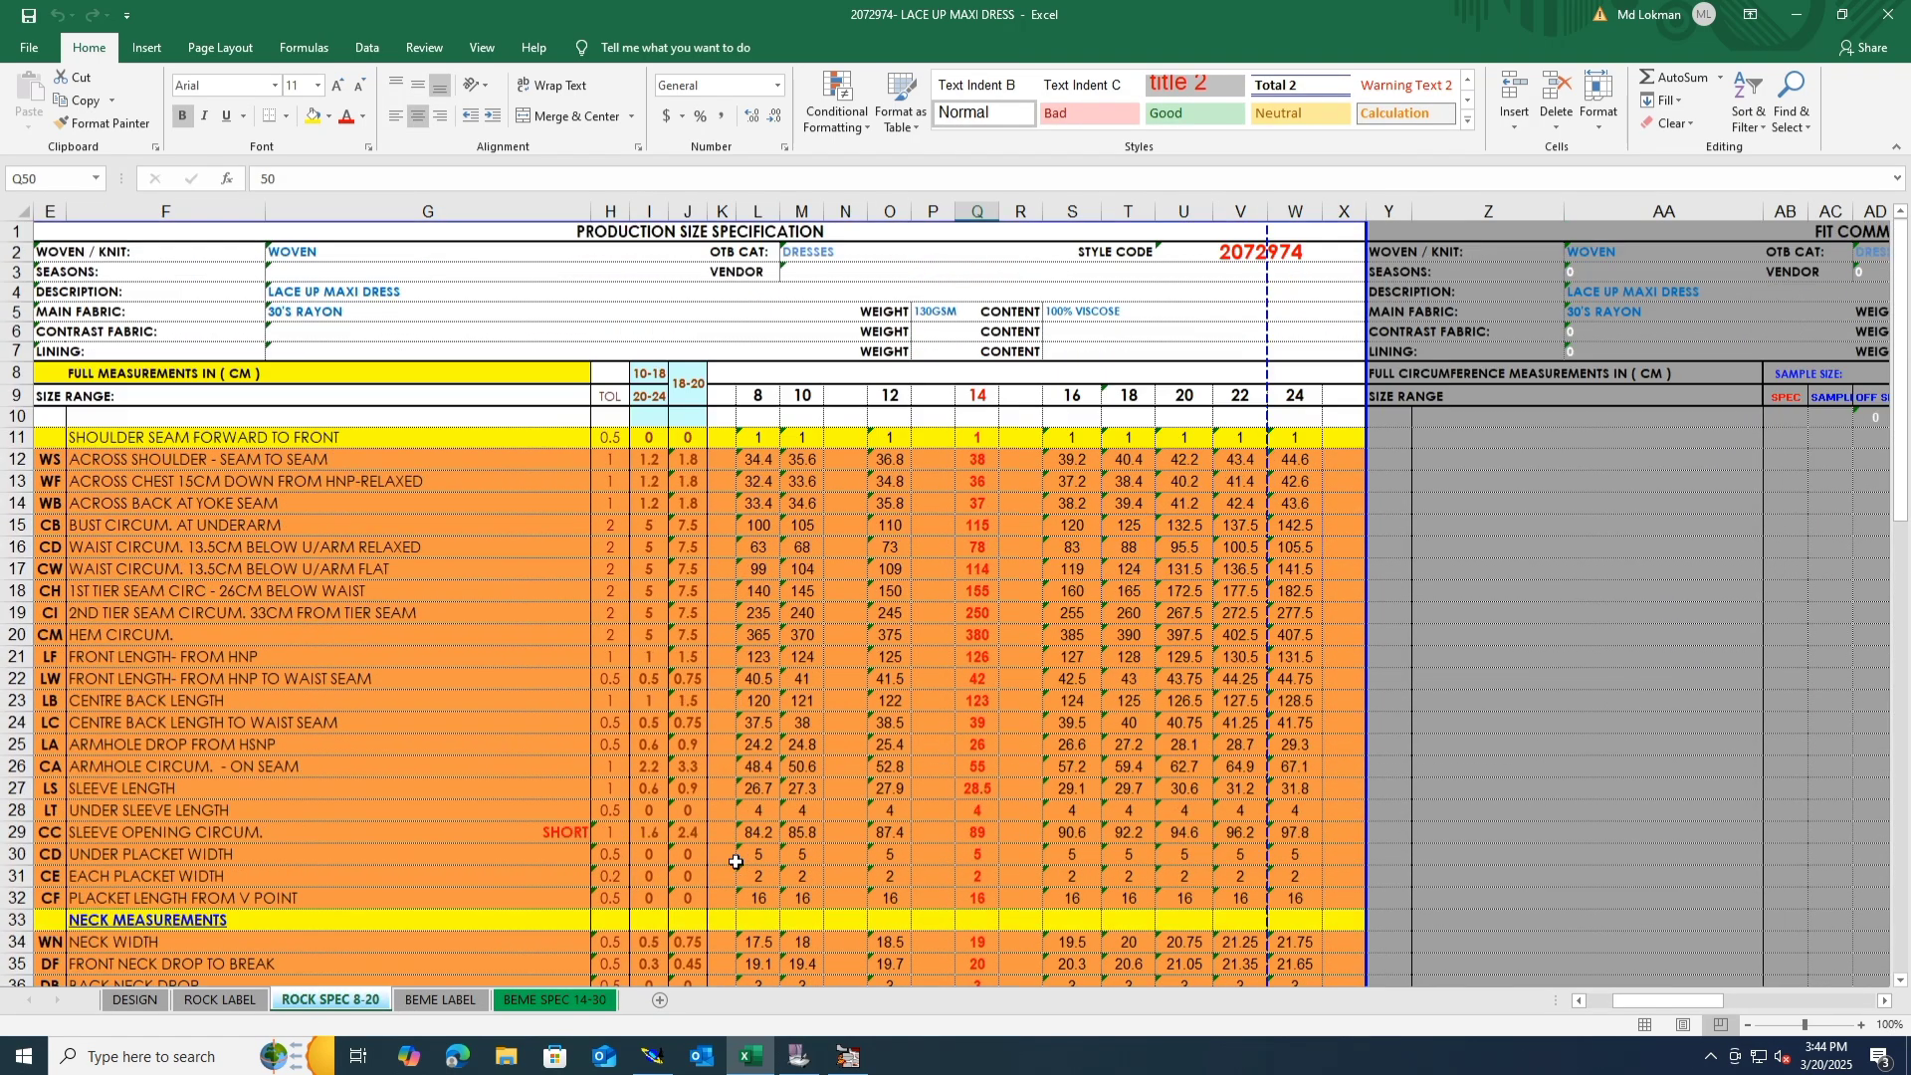
scroll(737, 862, "down", 7)
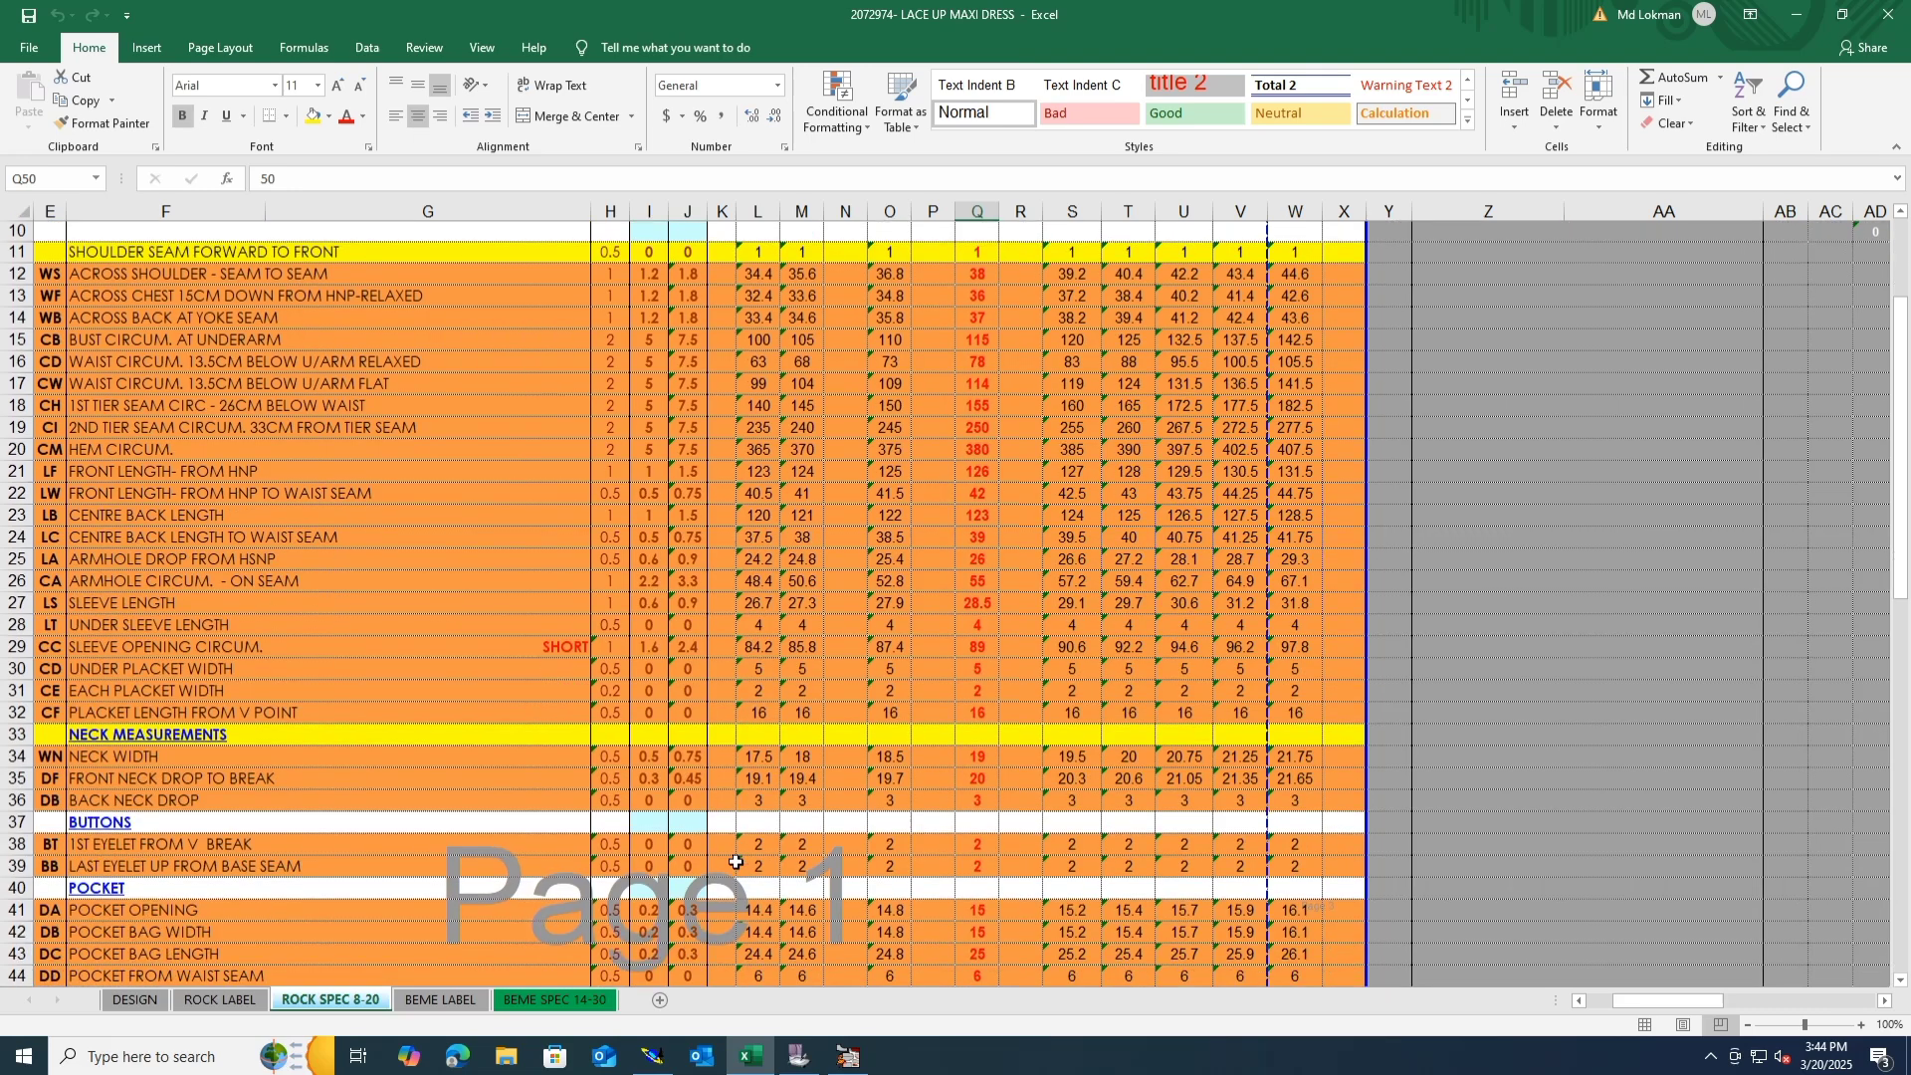
scroll(737, 862, "down", 3)
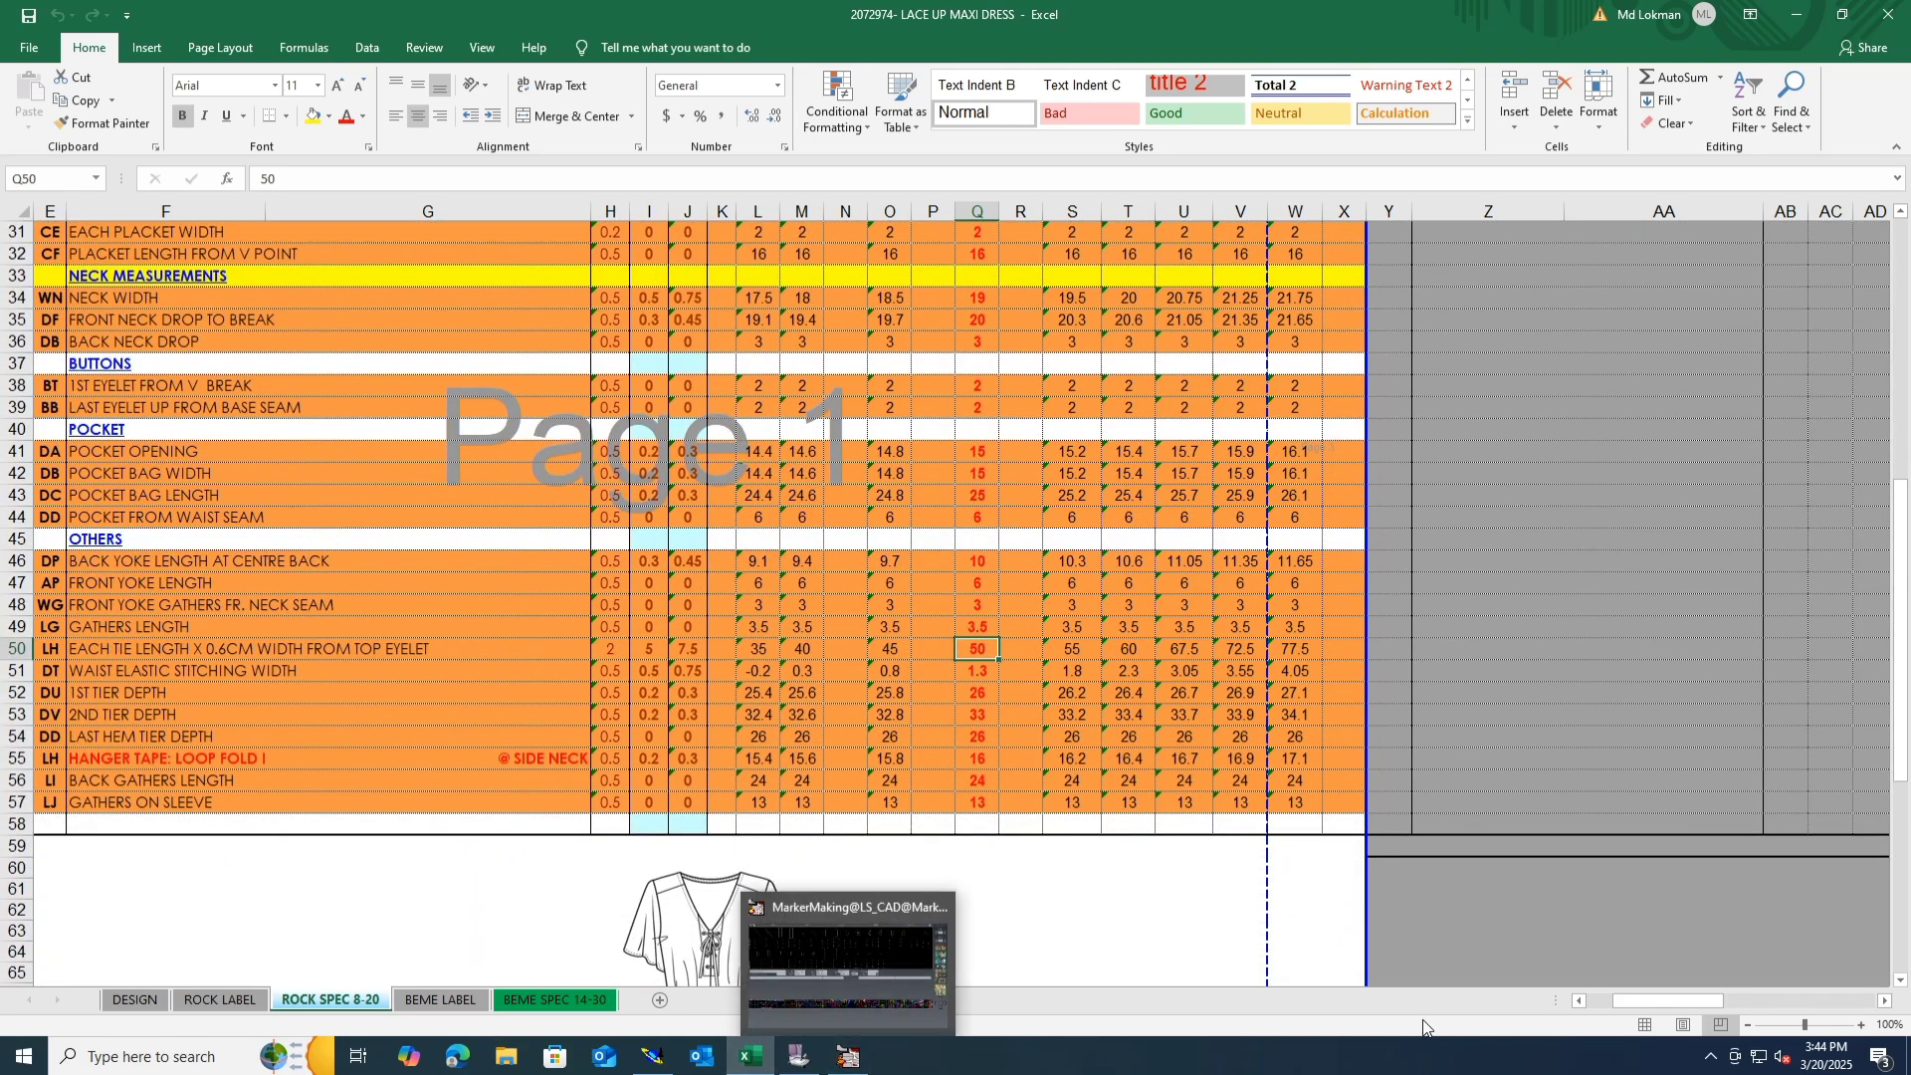
left_click(1710, 1059)
left_click(1712, 1016)
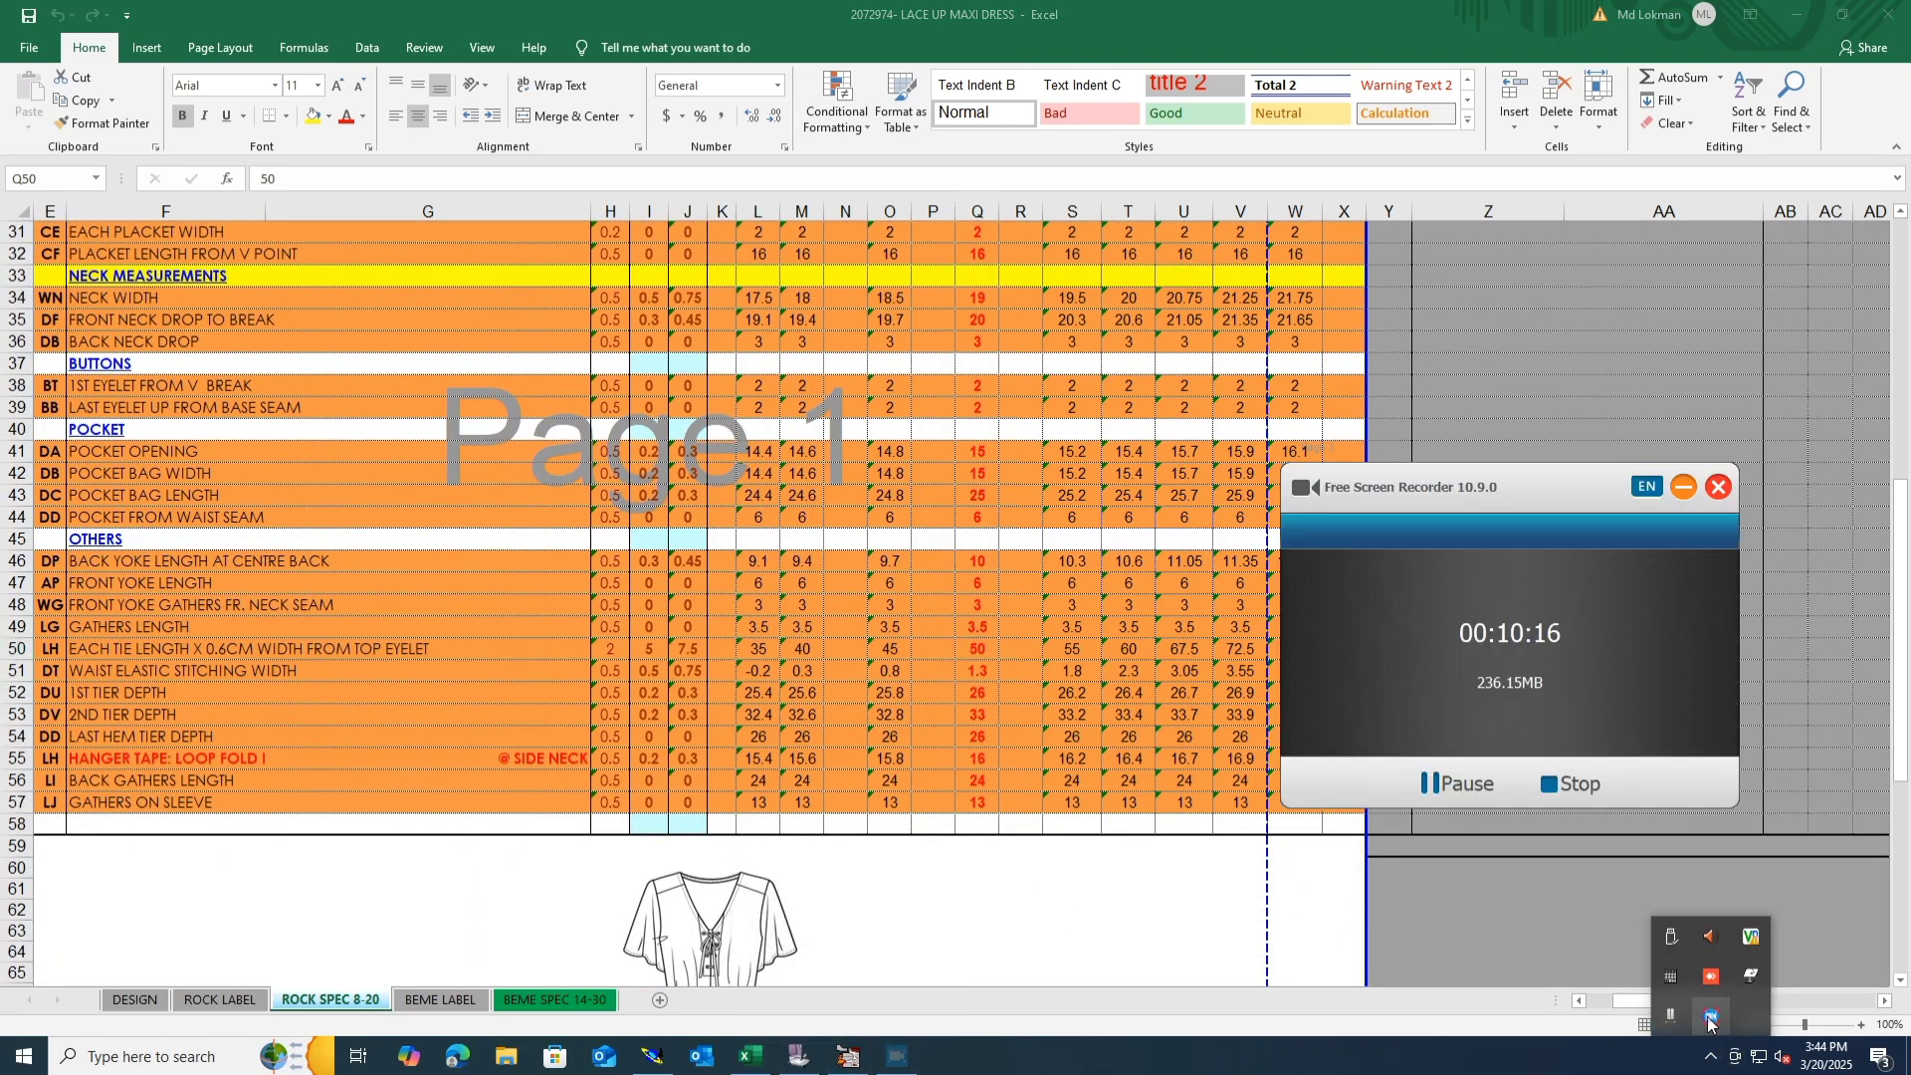